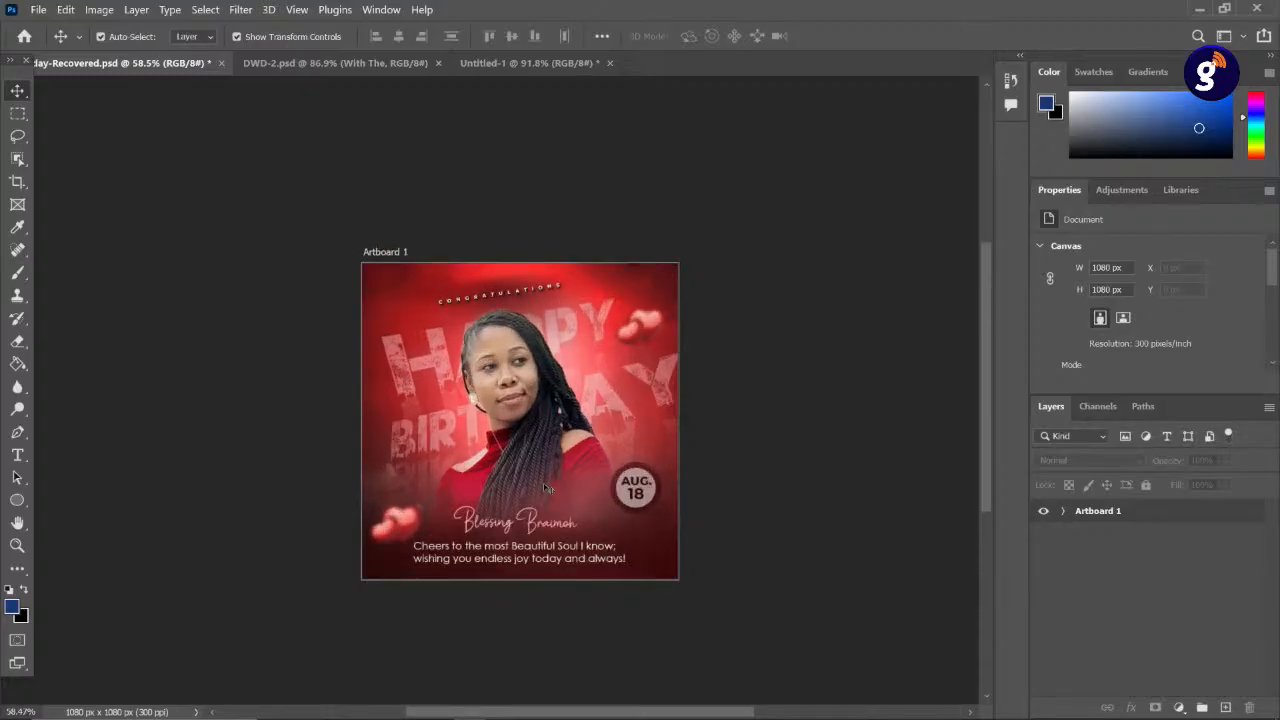
- Examine the finished red birthday flyer on Artboard 1, viewing its details up close and its full layout
mouse_move(762, 716)
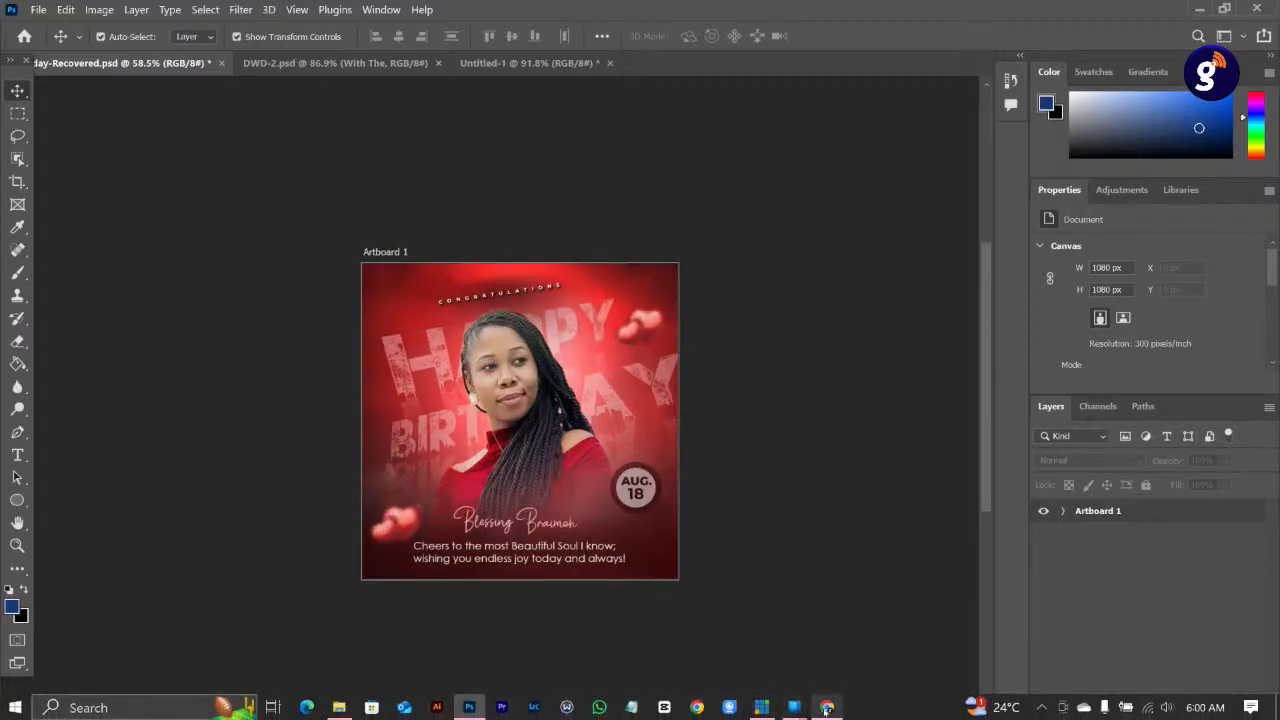
click(826, 709)
click(828, 707)
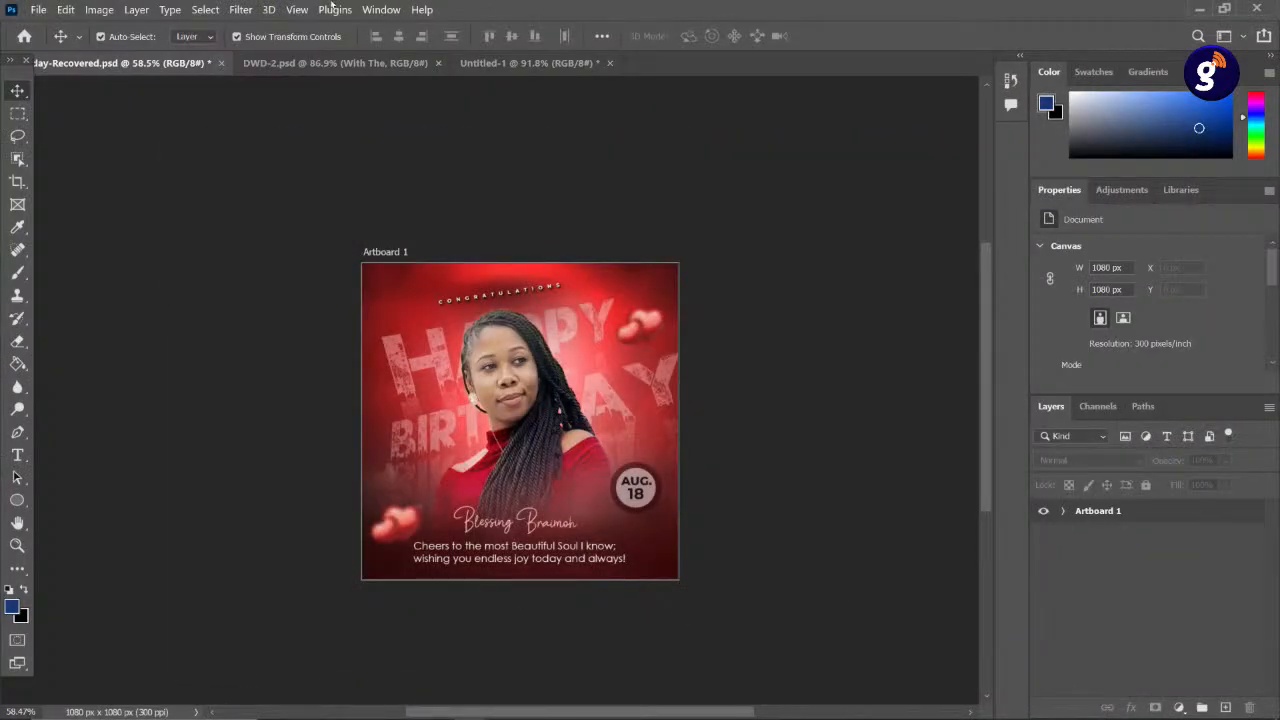
scroll(655, 474, up, 3)
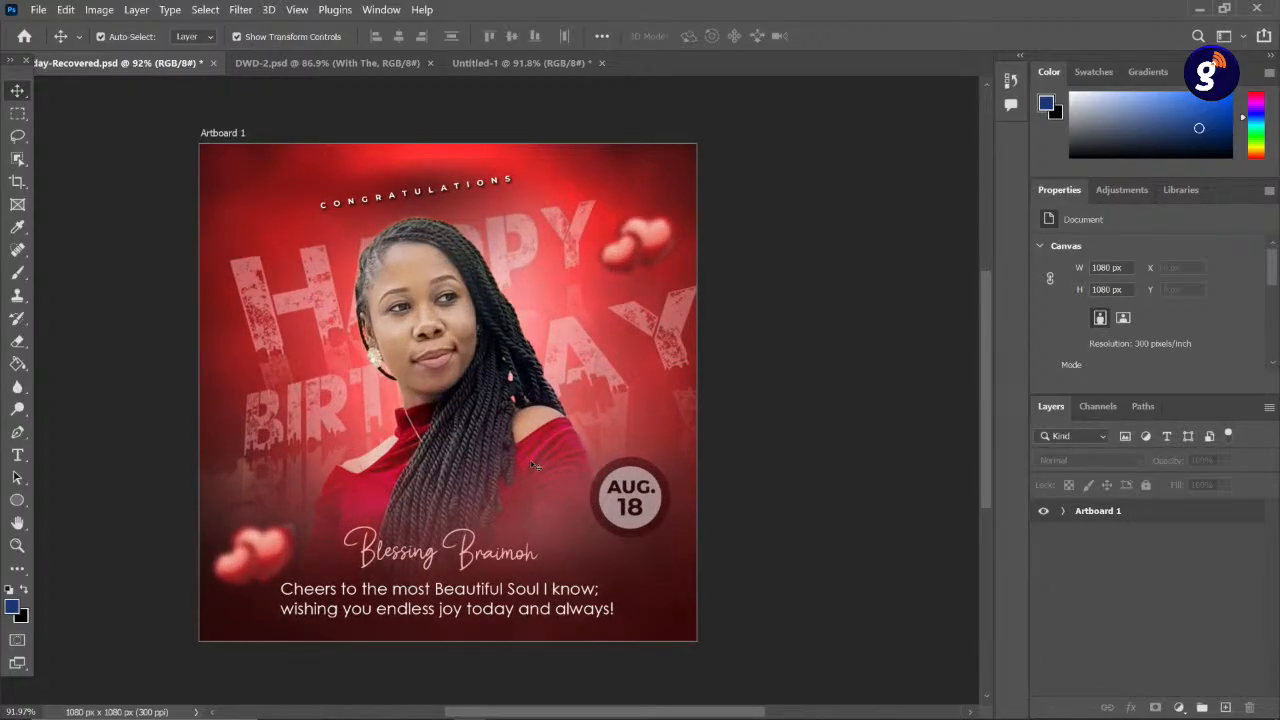
scroll(525, 421, down, 3)
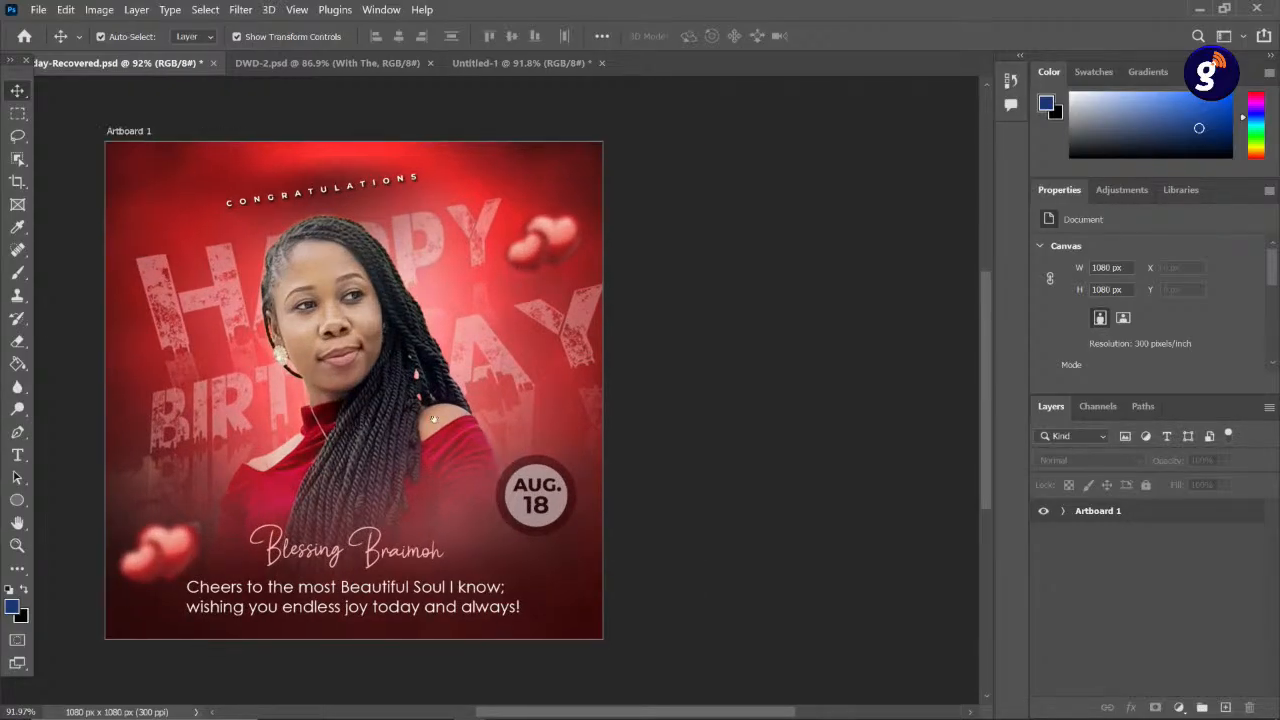
scroll(437, 426, down, 2)
drag(432, 417, 459, 444)
scroll(416, 453, up, 1)
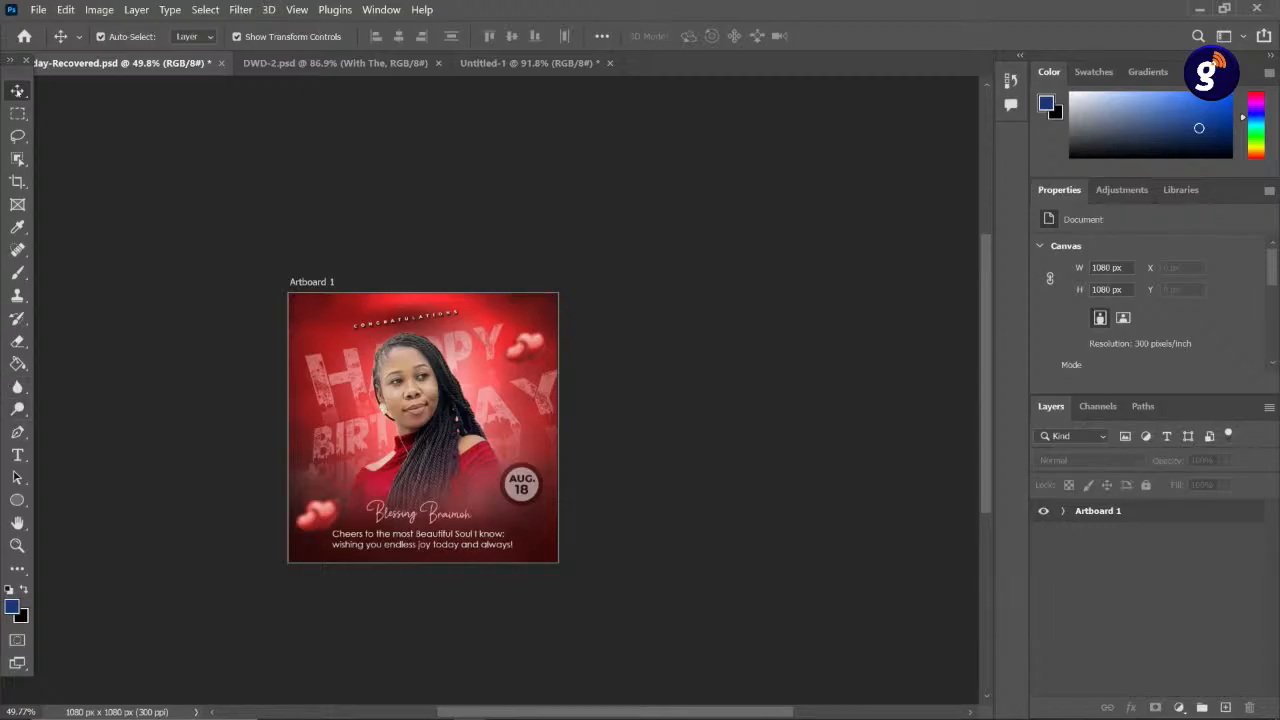
- Add a blank 1080 × 1080 px artboard to the right of Artboard 1, then return to the Move tool
click(1104, 511)
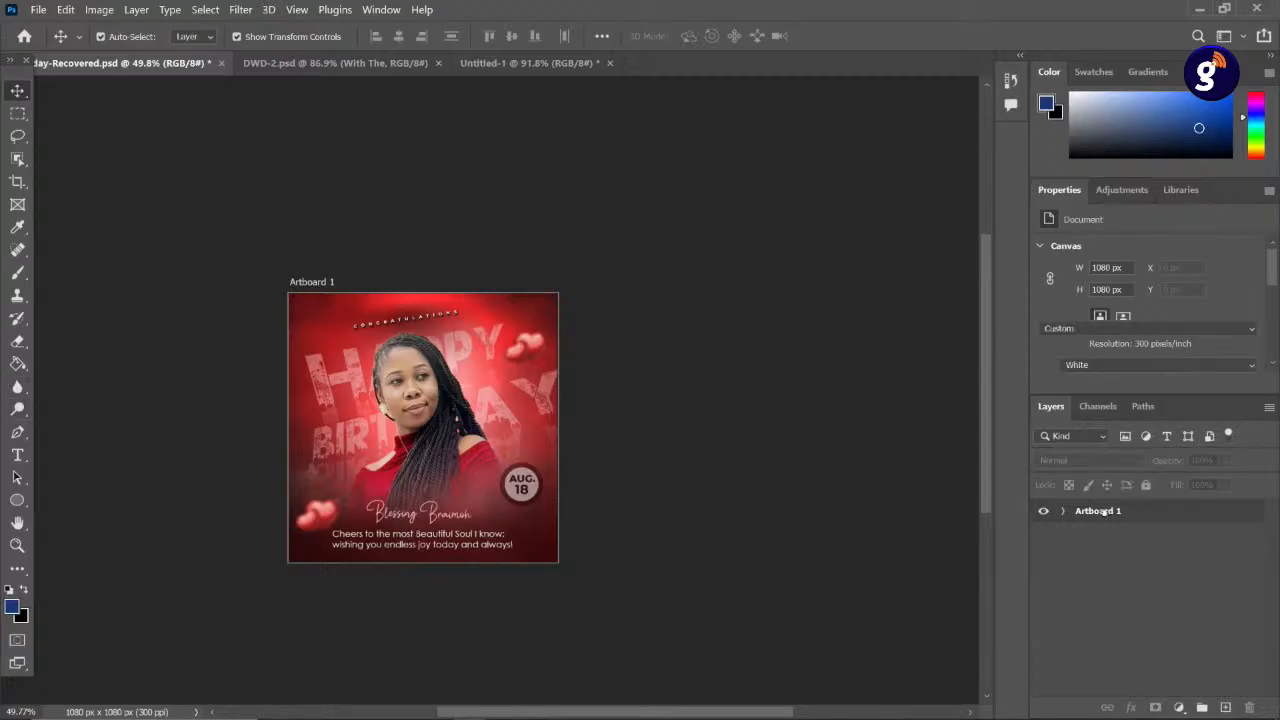
click(1104, 511)
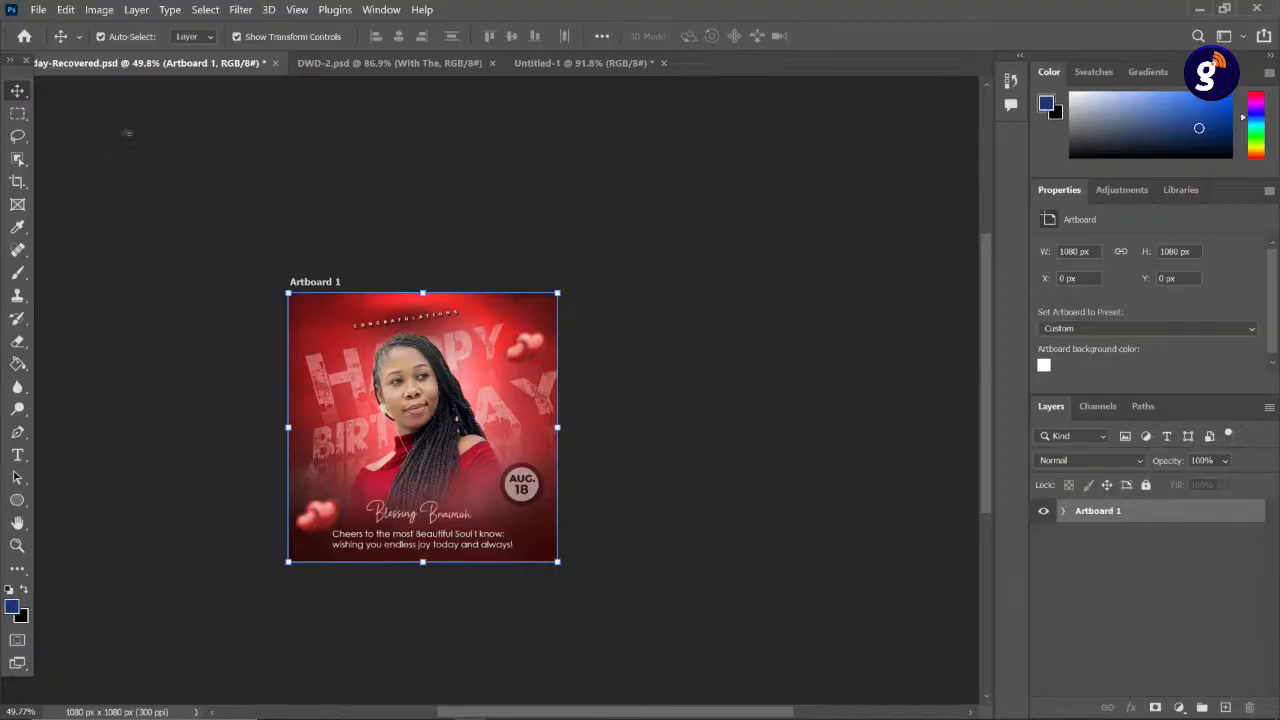
right_click(18, 96)
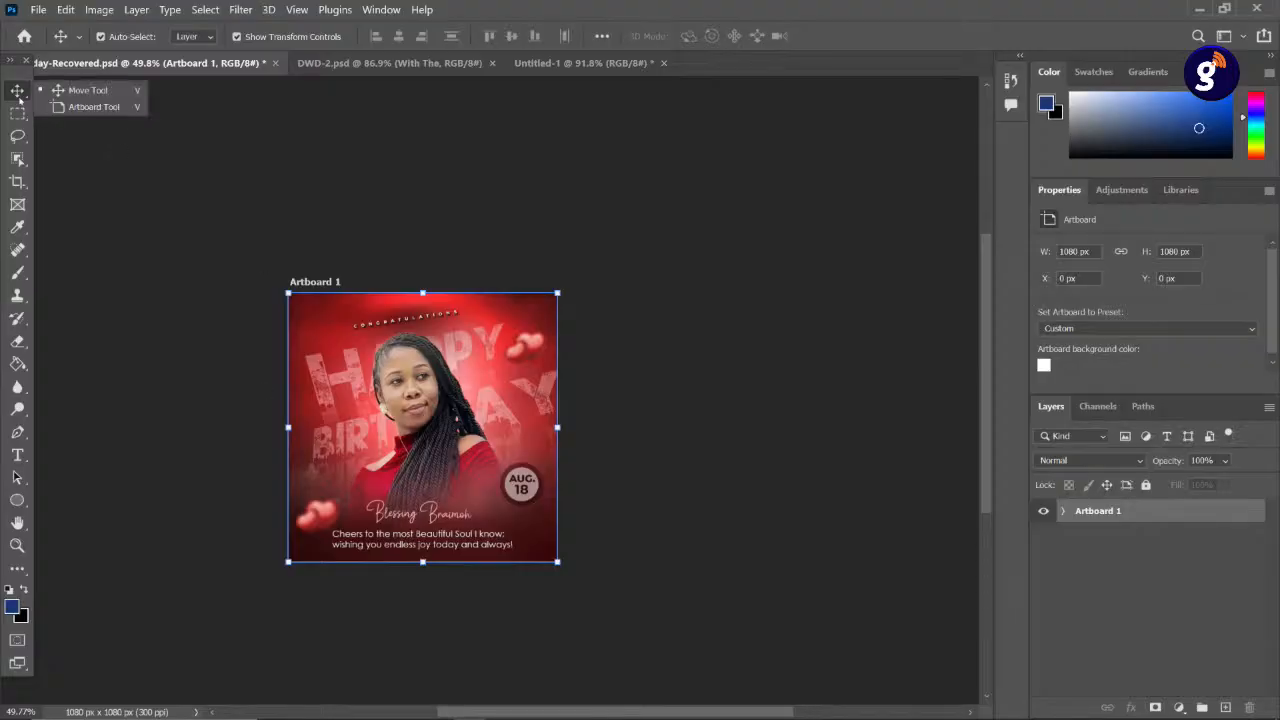
click(85, 112)
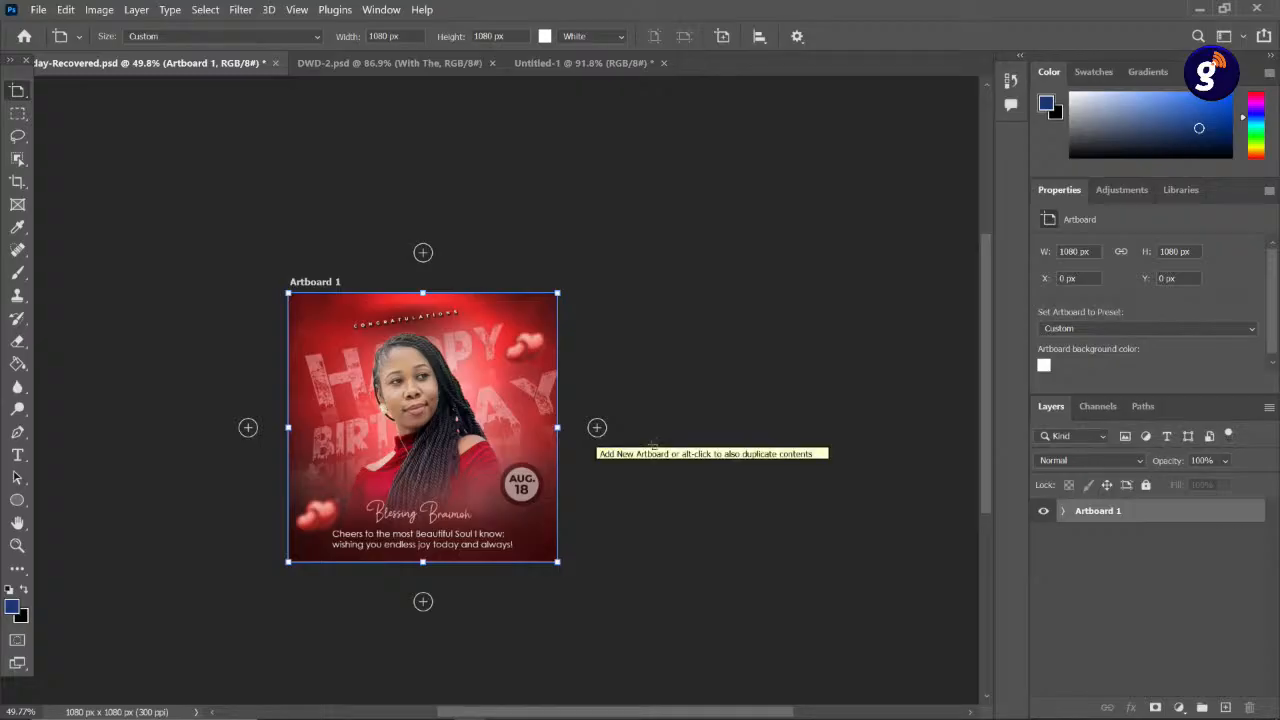
click(597, 427)
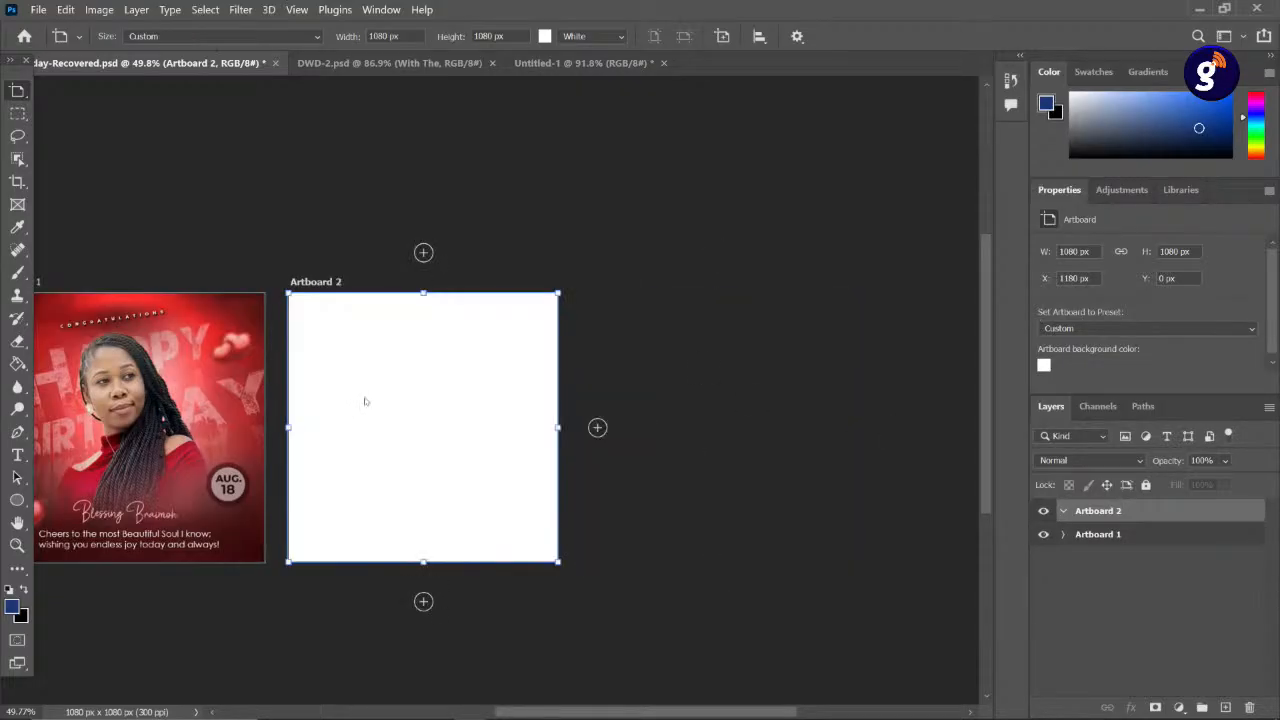
click(17, 90)
click(70, 90)
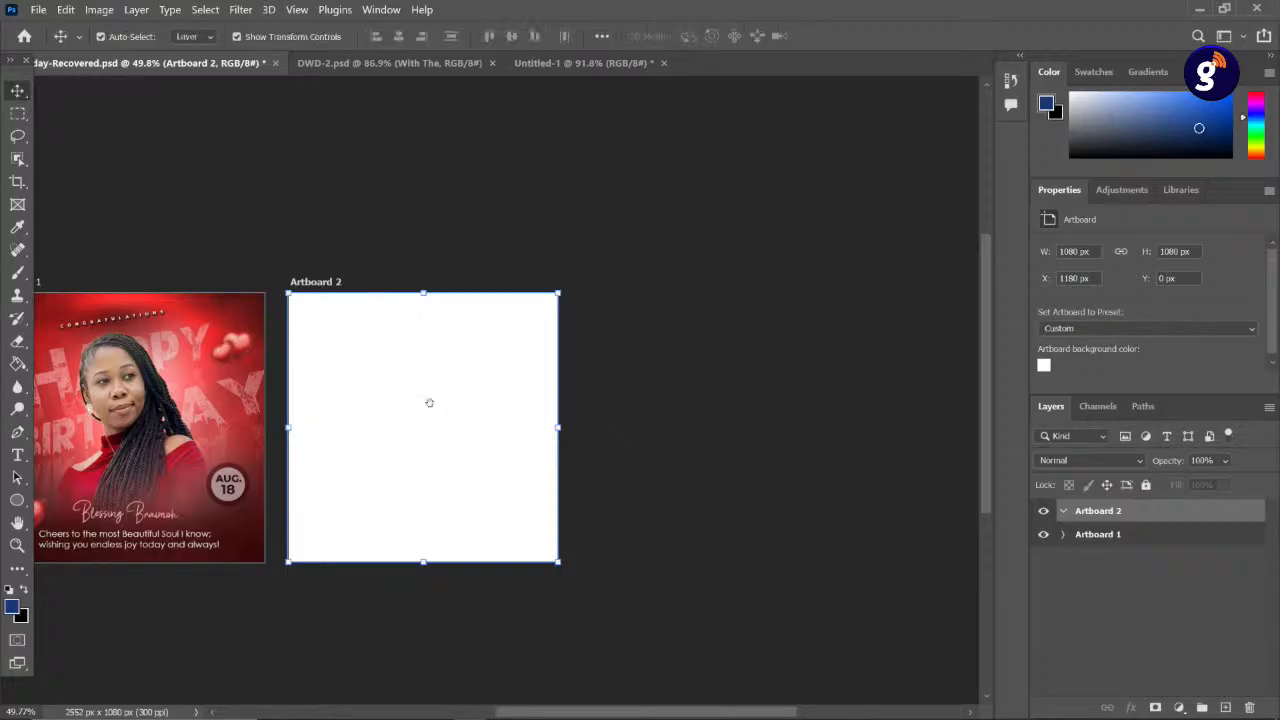
- Place the red Happy Birthday background image download (20) from File Explorer onto Artboard 2
drag(429, 400, 651, 400)
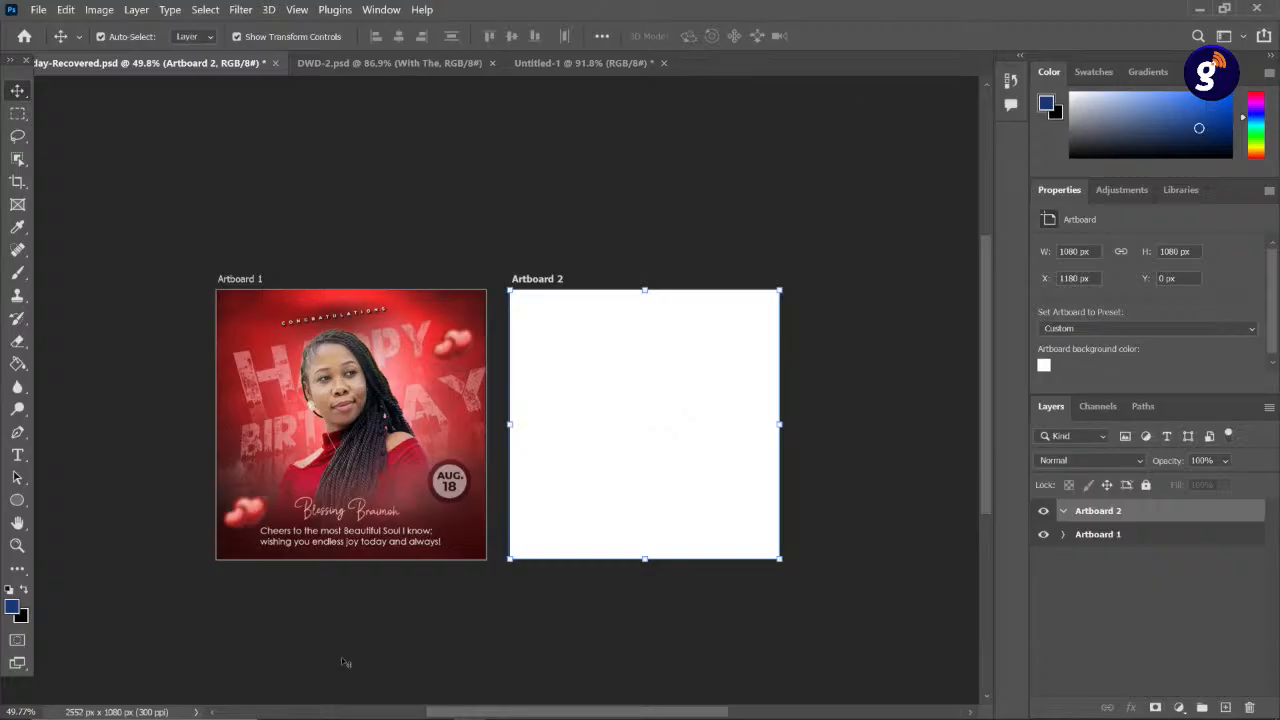
key(ctrl+minus)
key(ctrl+plus)
key(ctrl+plus)
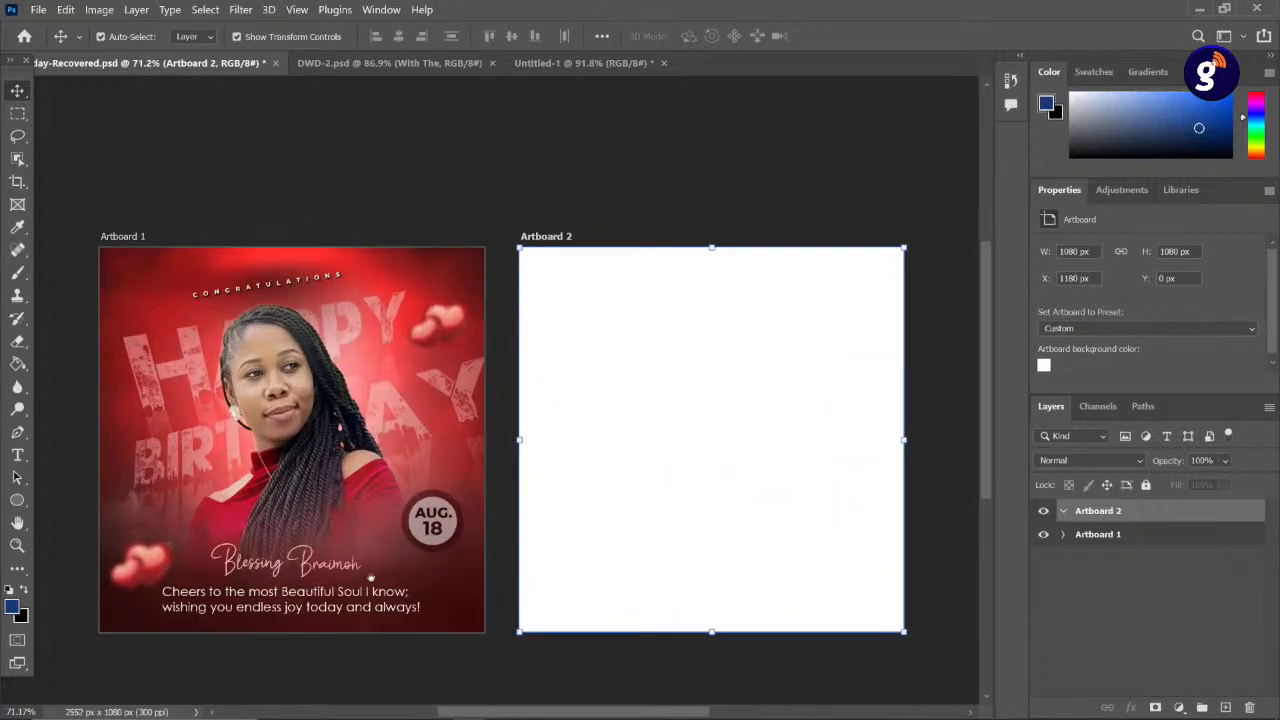
drag(393, 566, 481, 554)
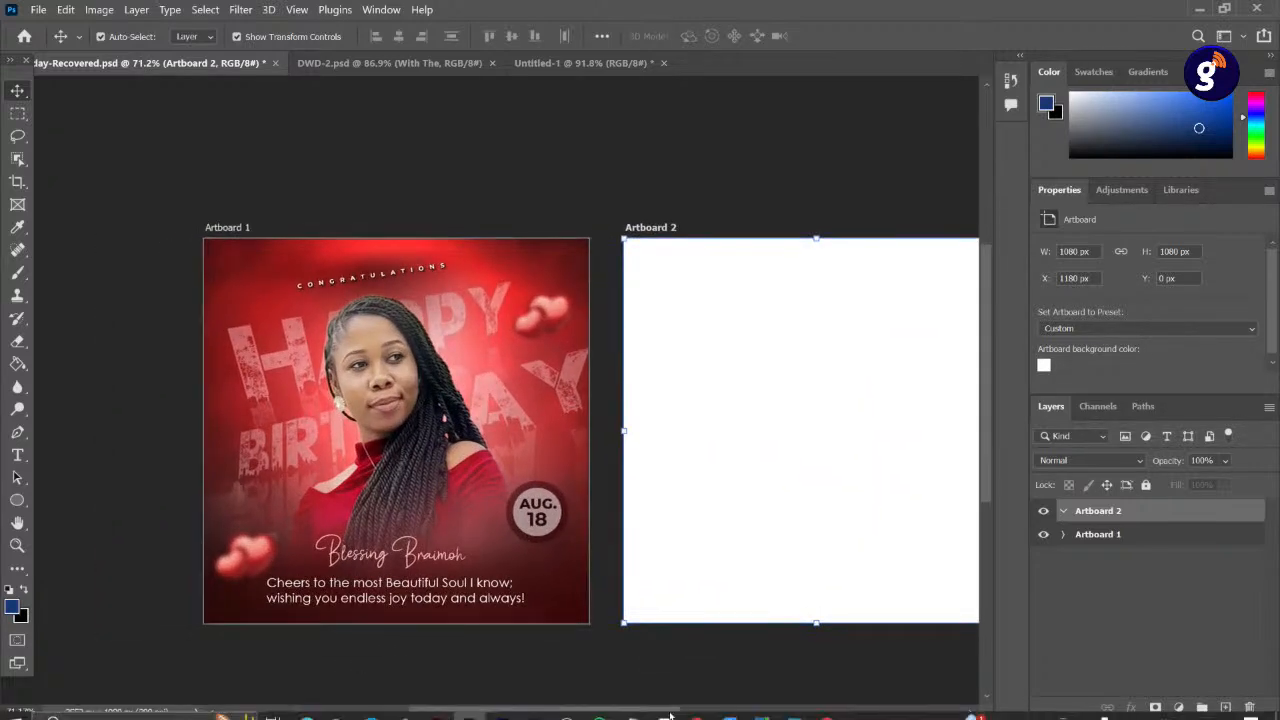
mouse_move(468, 703)
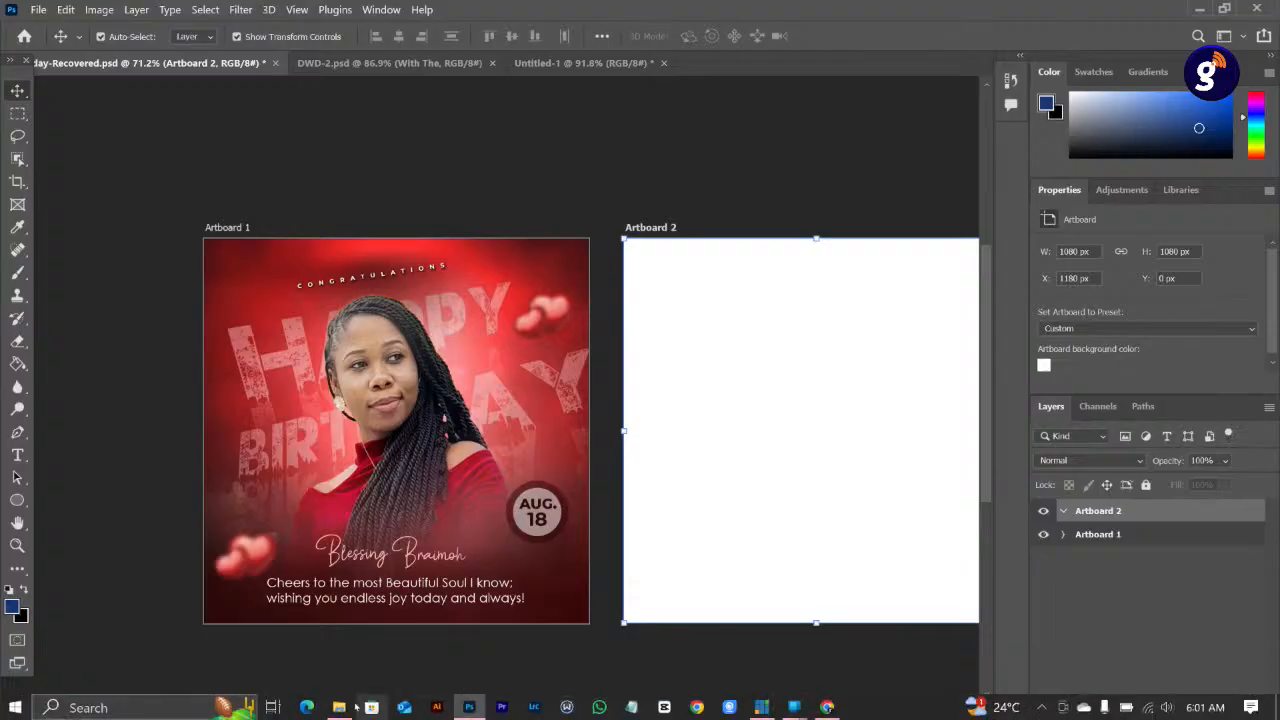
click(339, 707)
drag(718, 124, 809, 366)
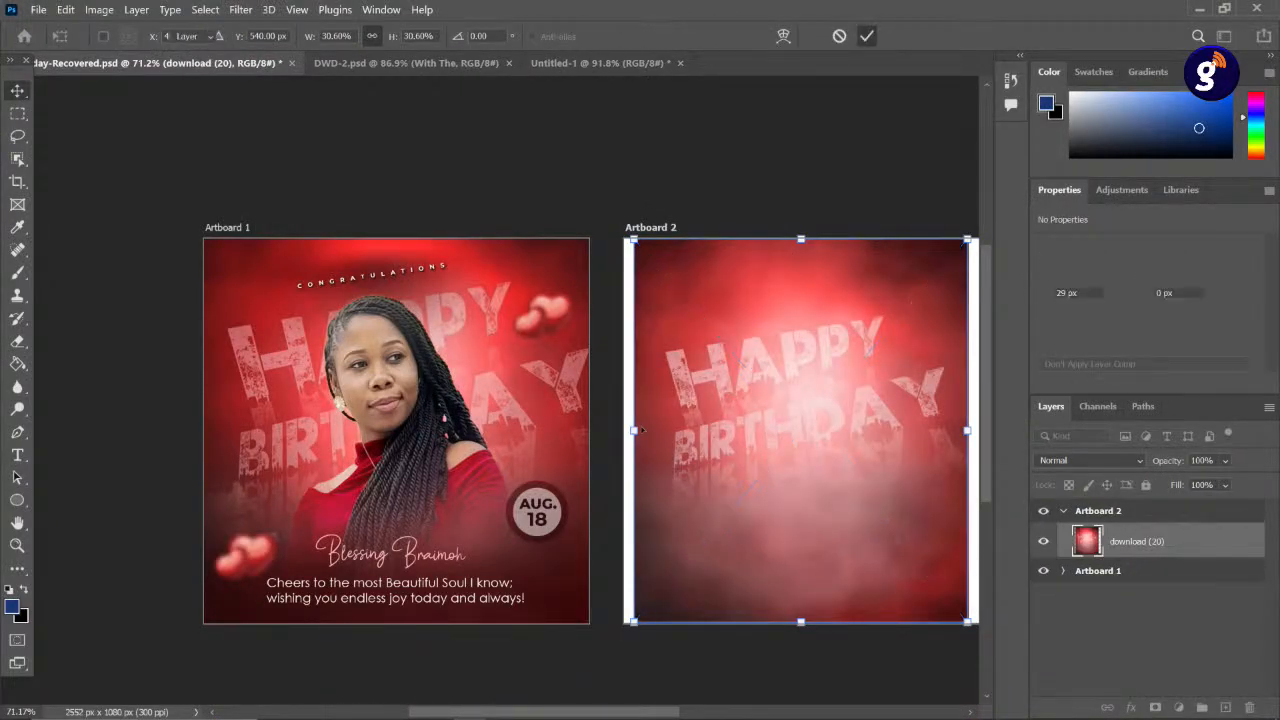
- Scale the placed background up to about 1109 × 1276 px so it covers all of Artboard 2, and commit it
drag(634, 430, 624, 430)
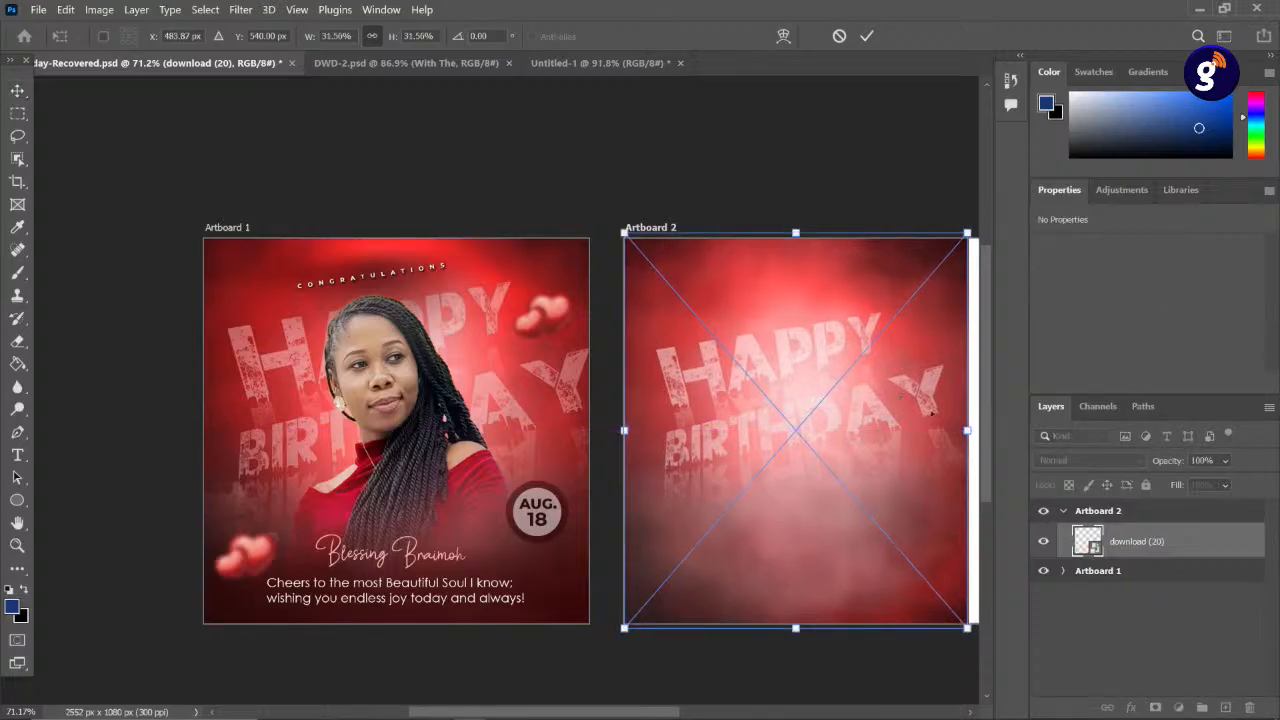
scroll(865, 430, down, 3)
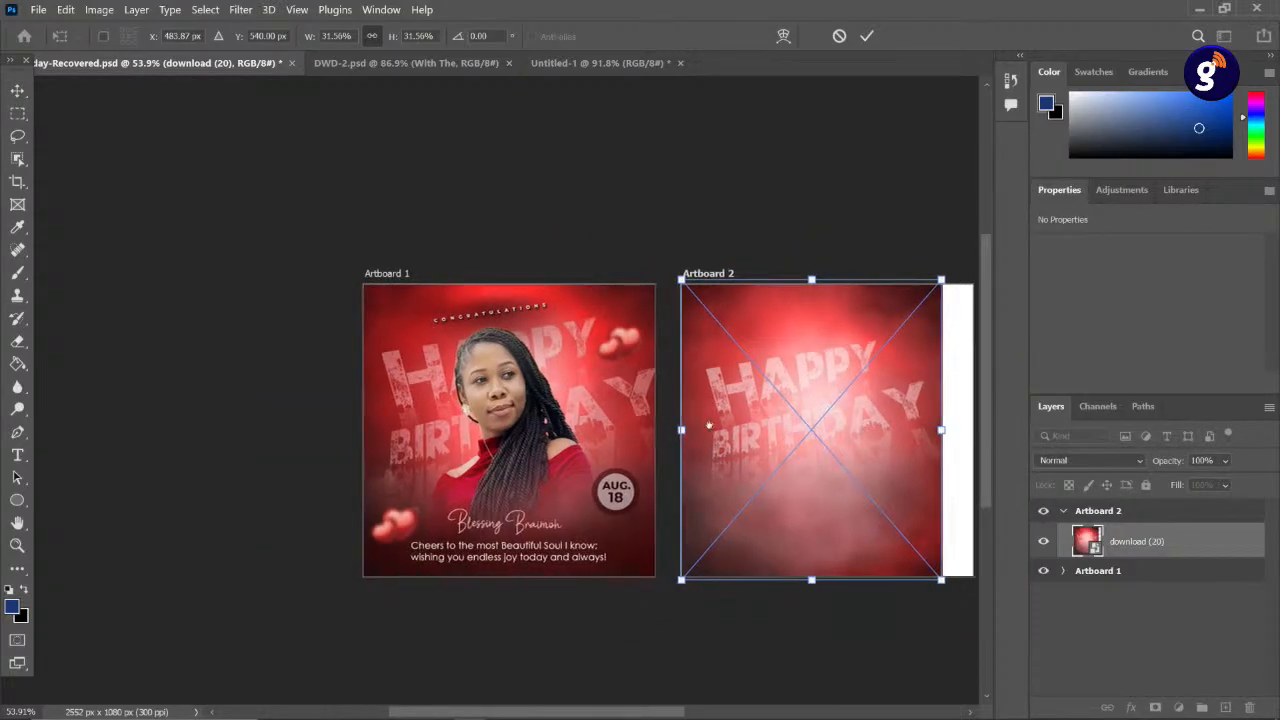
drag(864, 427, 666, 425)
drag(745, 427, 784, 427)
click(866, 37)
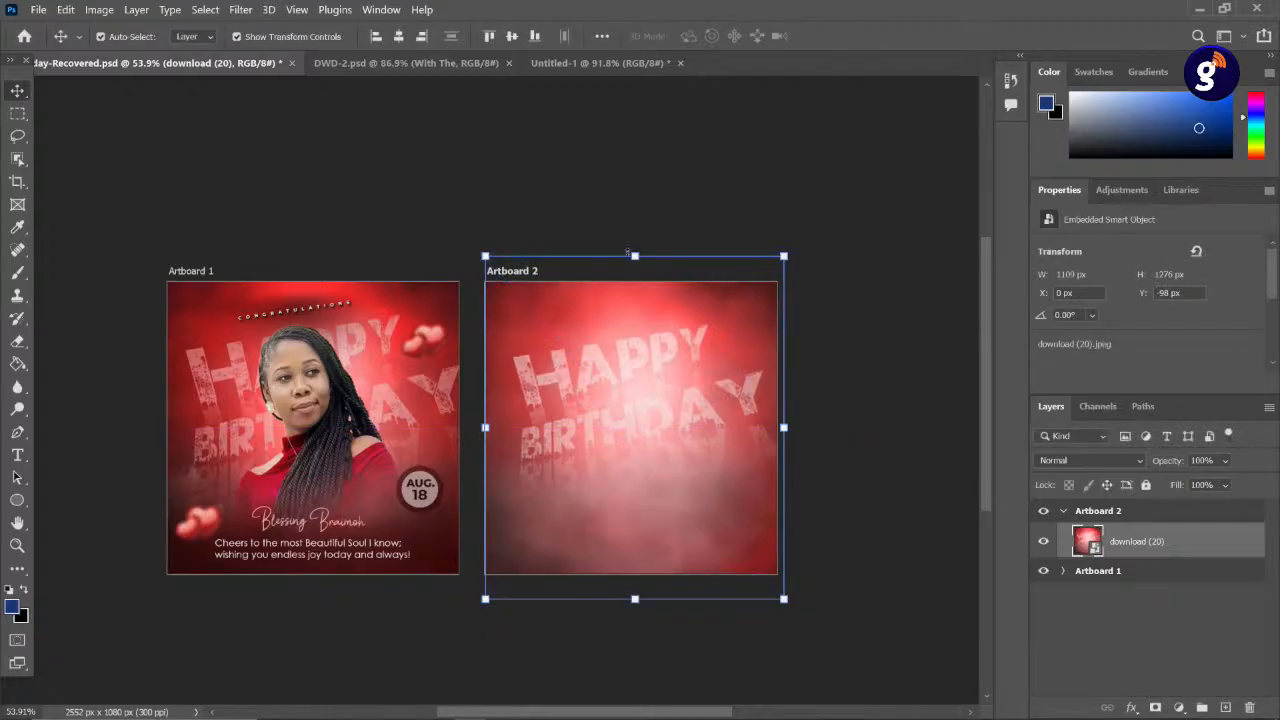
- Refit the background on Artboard 2 to about 1083 × 1246 px at X -3 px, Y -34 px
key(ctrl+t)
drag(634, 257, 634, 282)
drag(497, 440, 483, 440)
drag(772, 440, 776, 440)
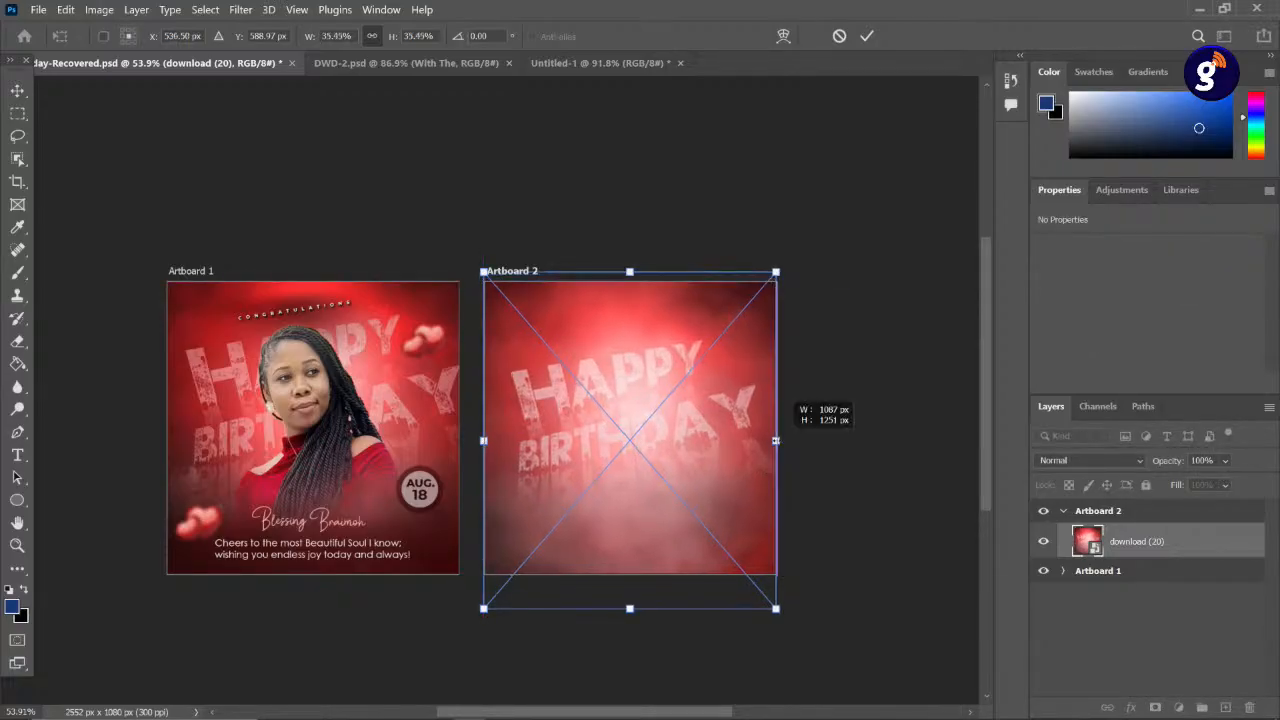
click(866, 35)
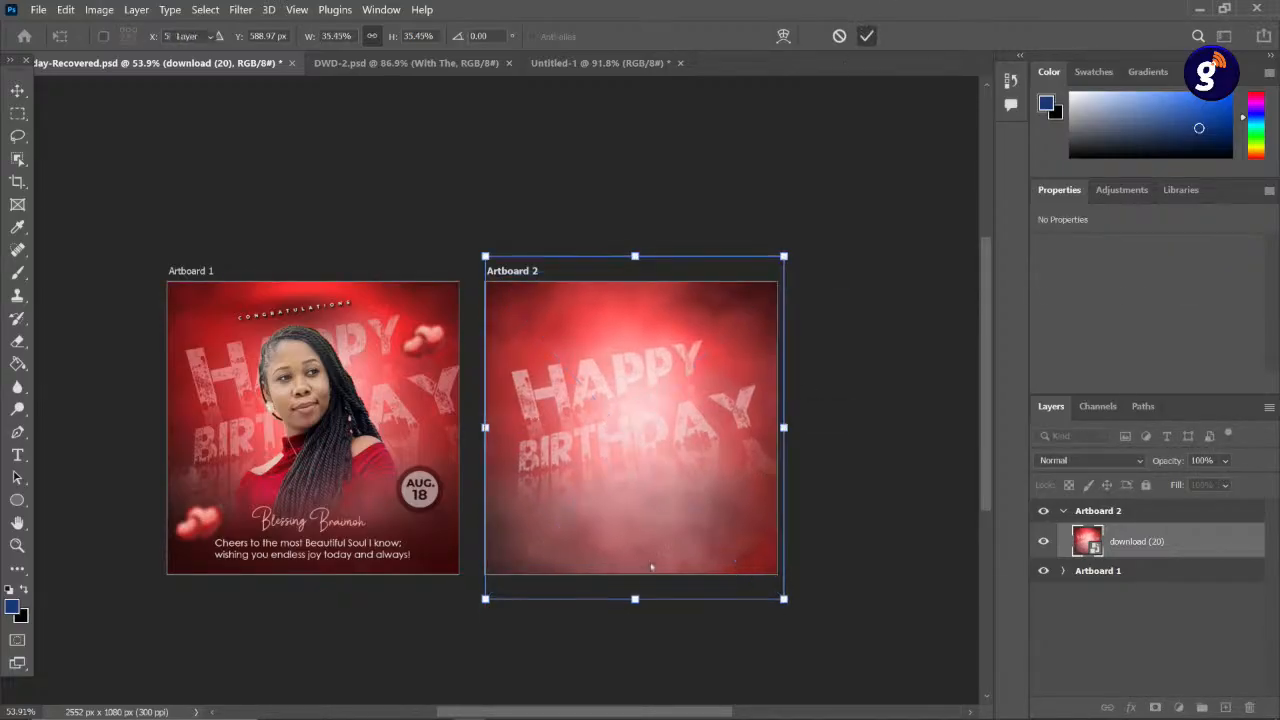
drag(656, 529, 660, 520)
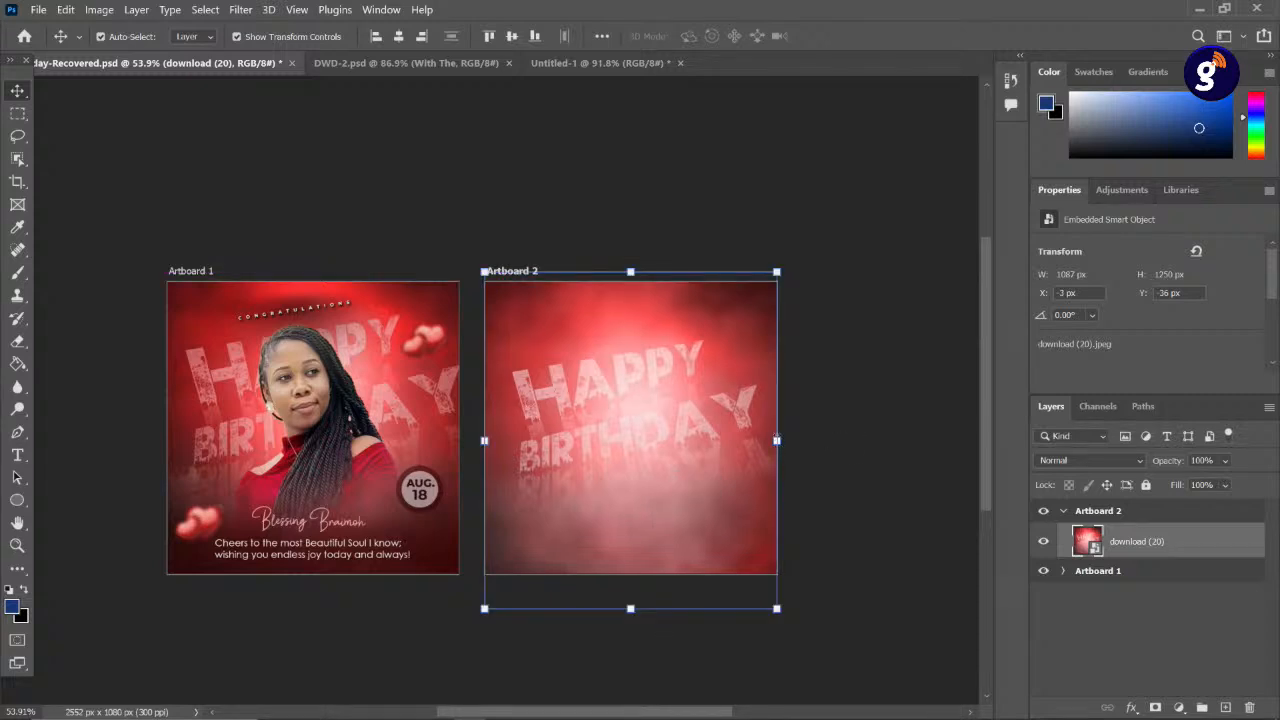
key(ctrl+t)
click(869, 38)
scroll(565, 410, up, 2)
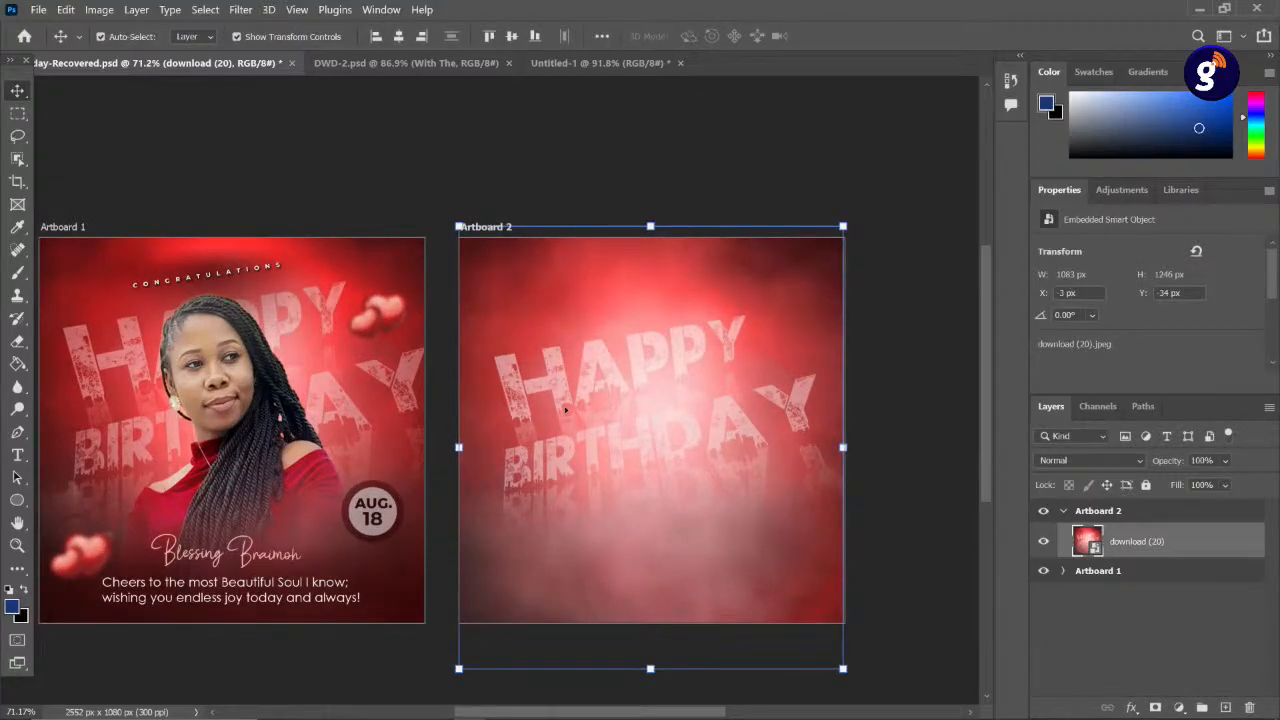
- Darken the download (20) background with an RGB Curves adjustment, moving a midpoint to input 122, output 99, and deselect the layer
scroll(565, 410, down, 2)
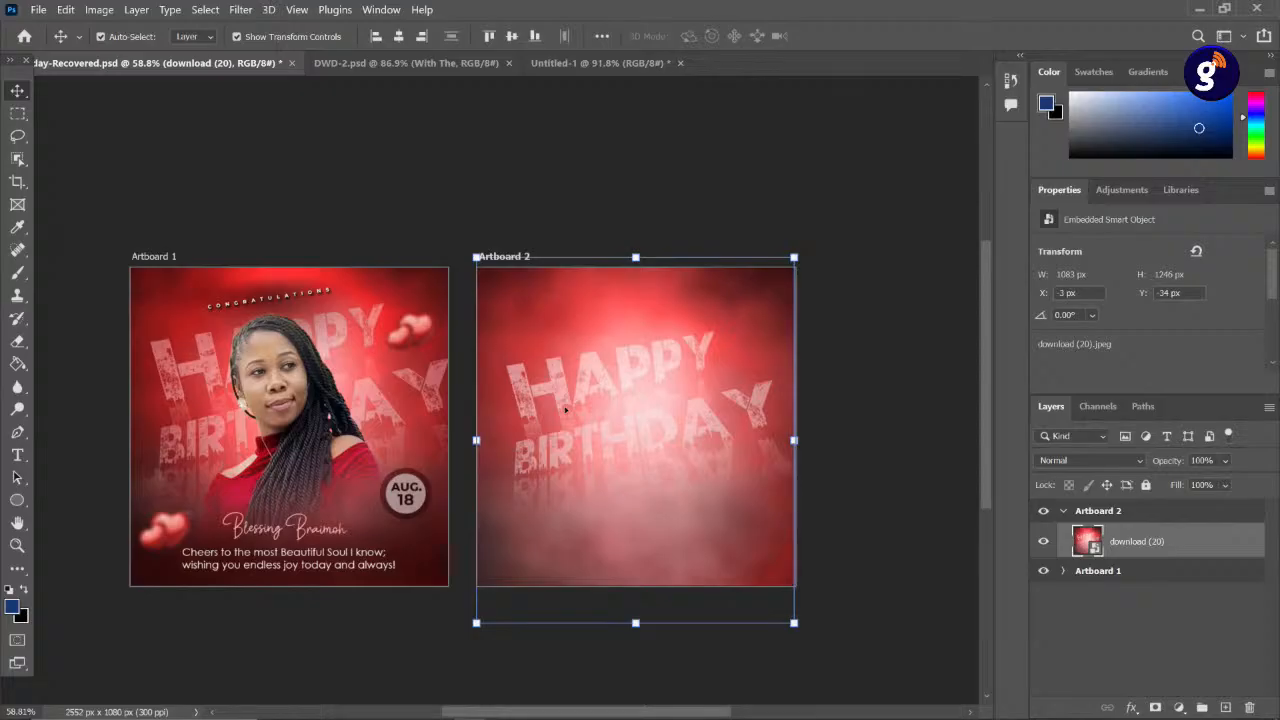
scroll(714, 443, up, 2)
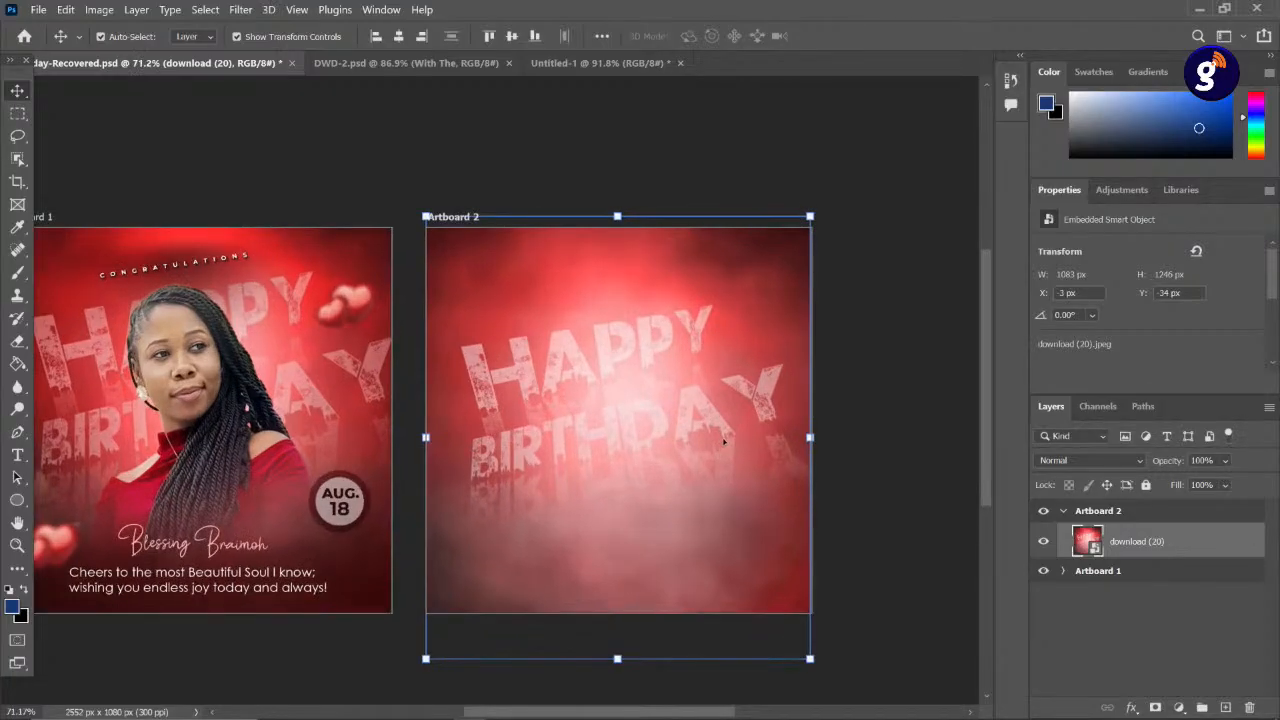
scroll(723, 443, down, 3)
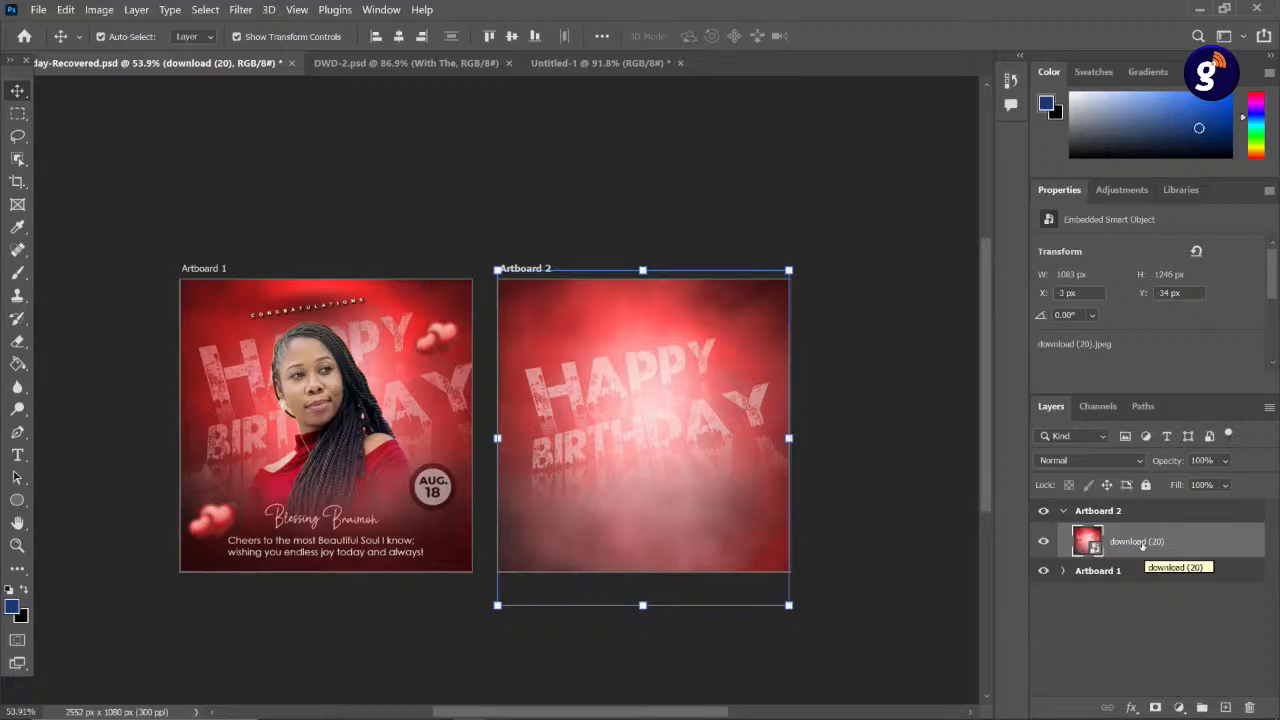
key(ctrl+m)
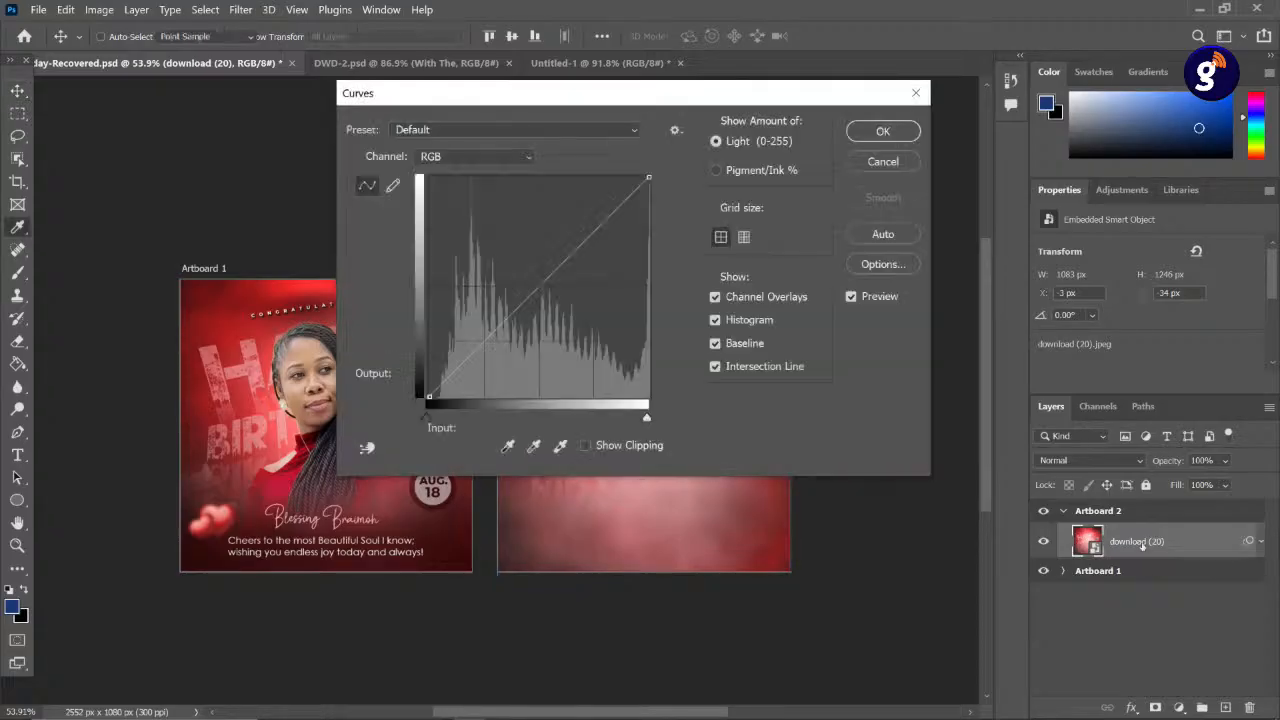
drag(584, 98, 934, 35)
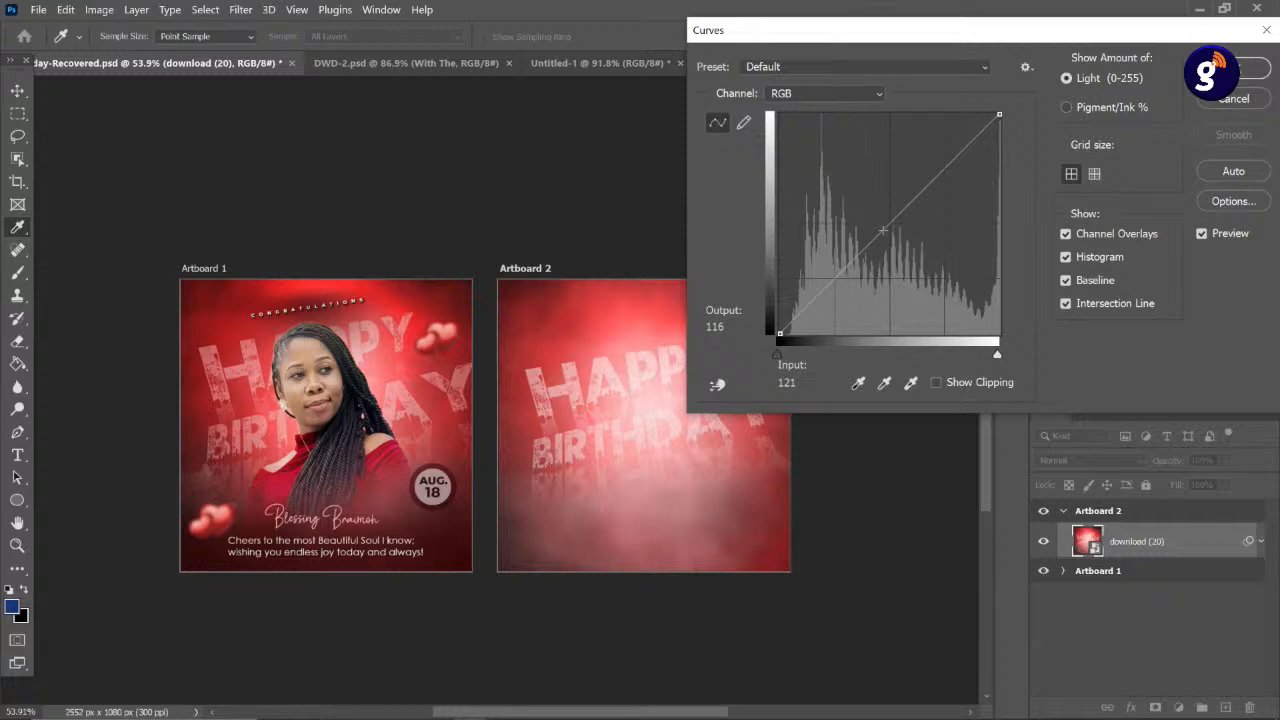
click(883, 228)
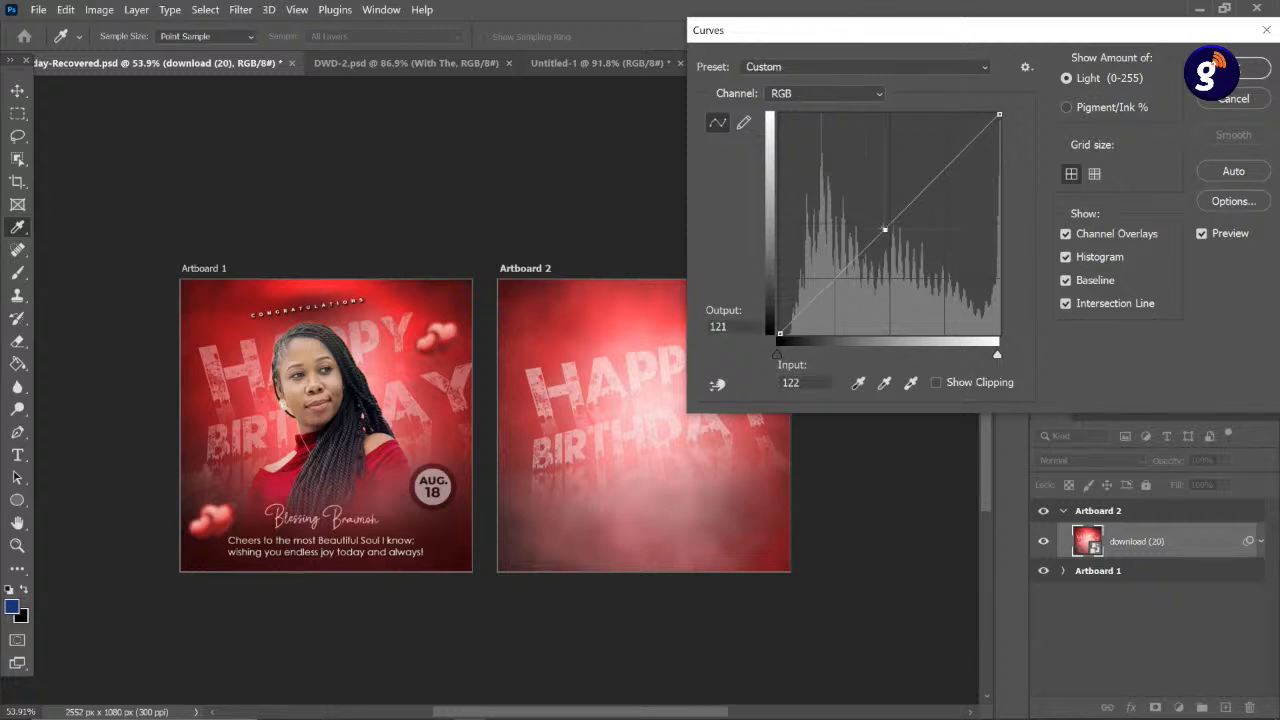
drag(883, 228, 851, 204)
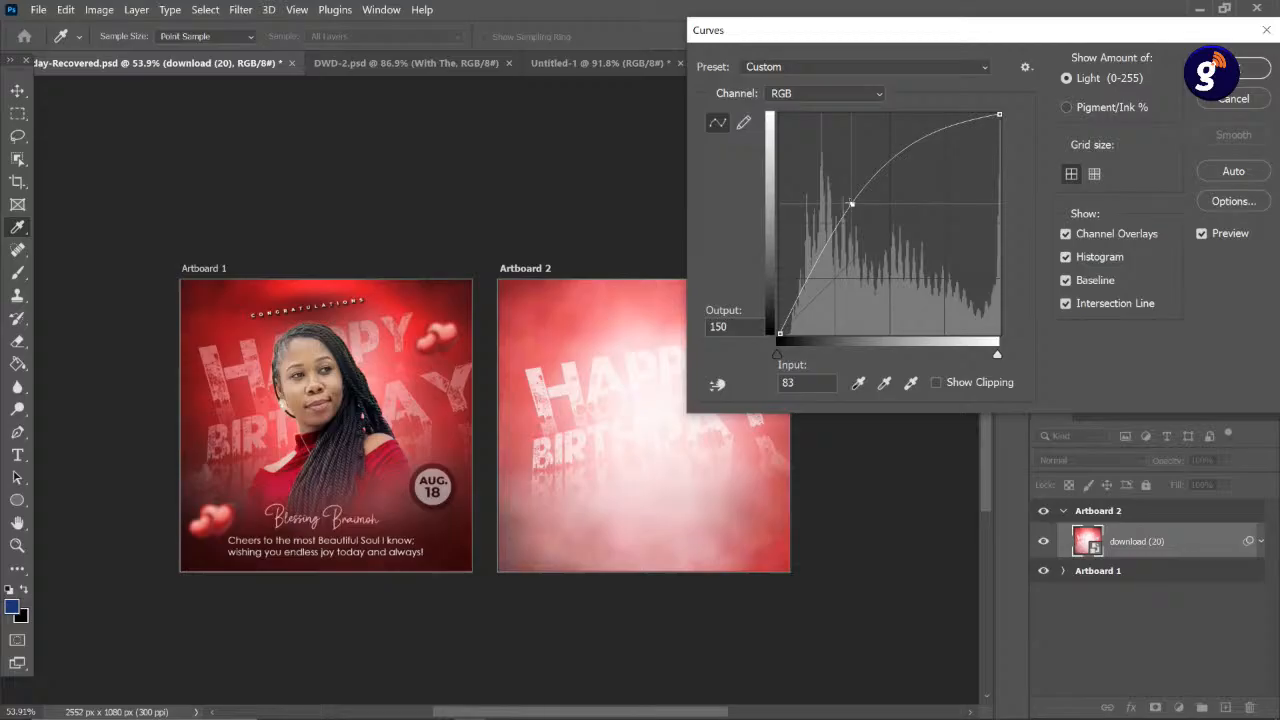
drag(851, 204, 884, 247)
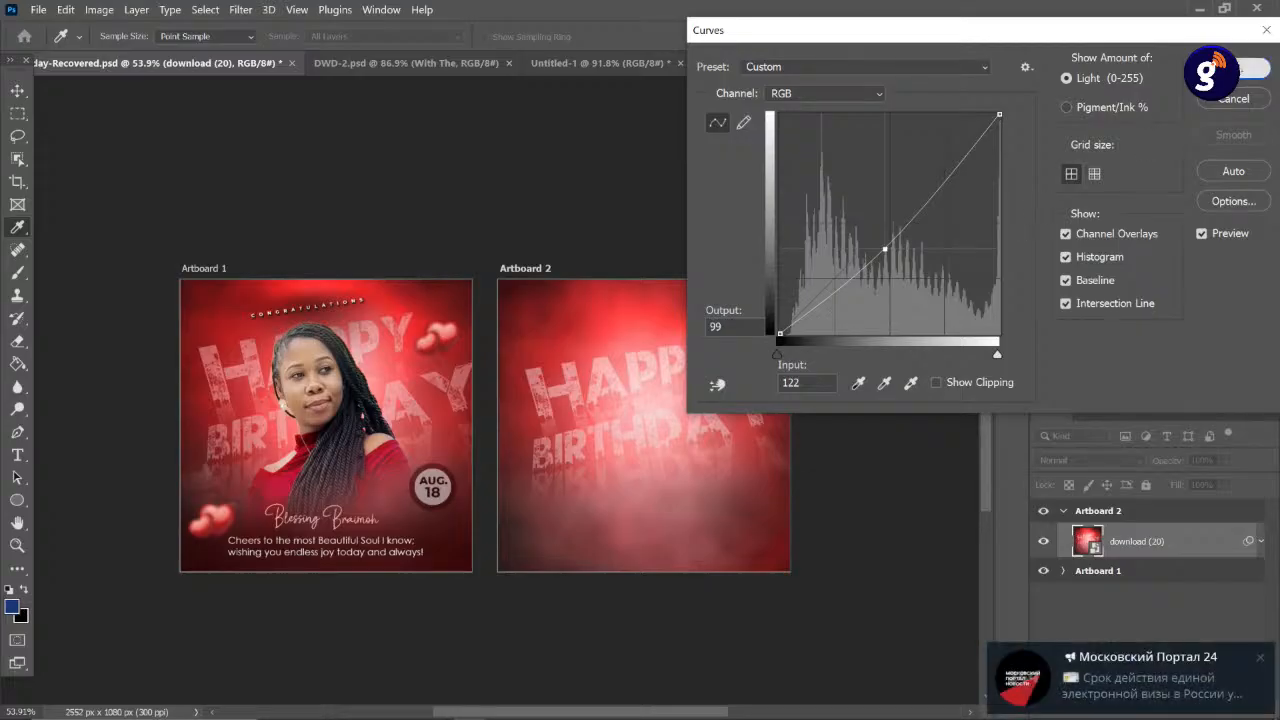
click(1233, 69)
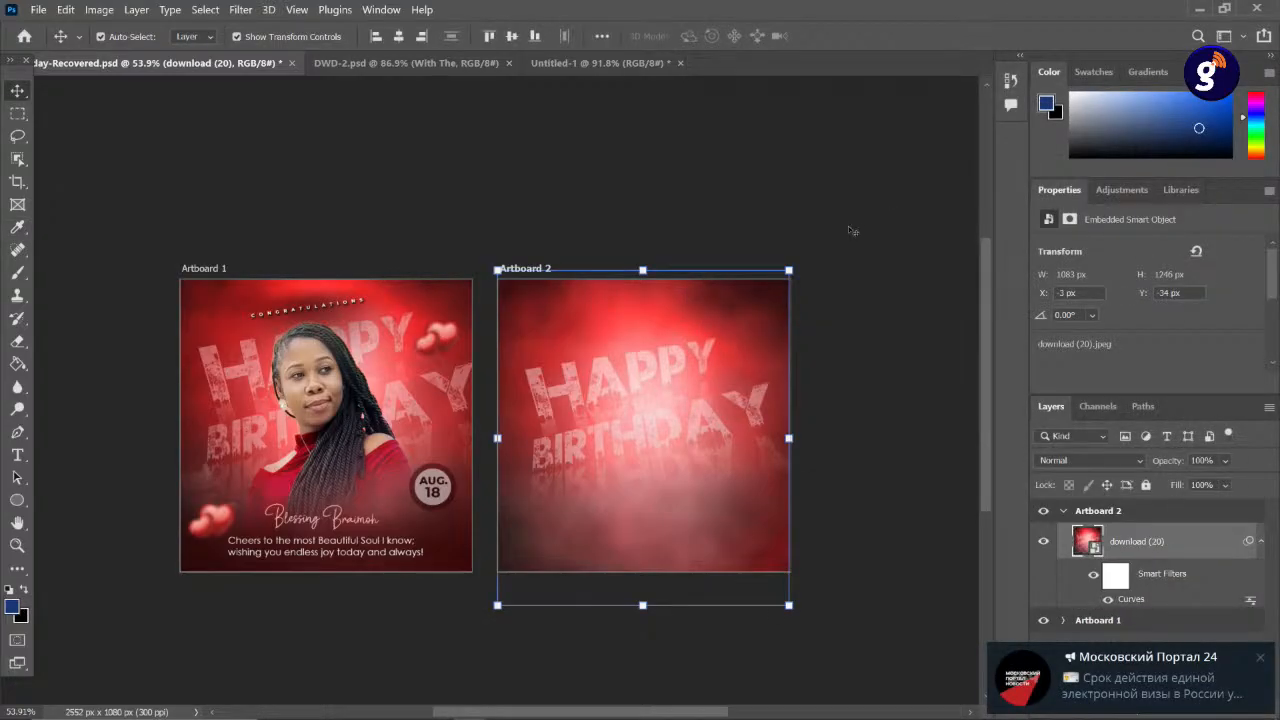
click(702, 196)
scroll(596, 274, up, 2)
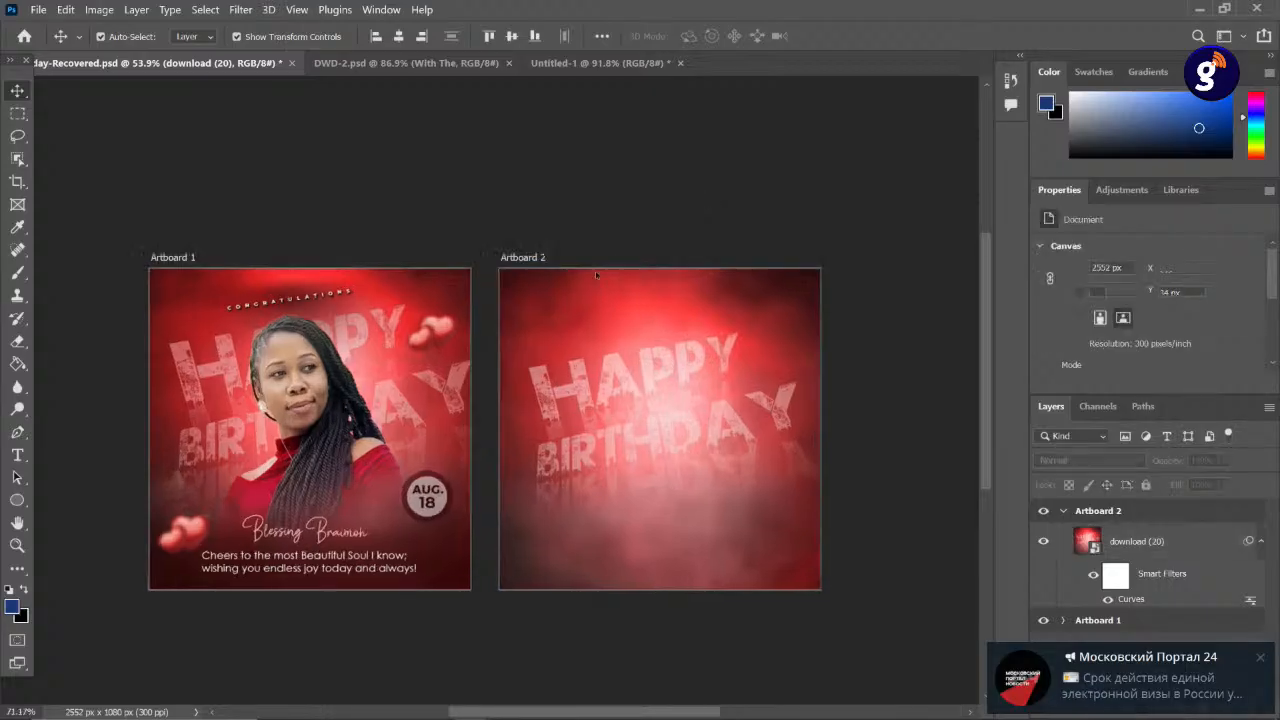
scroll(596, 274, down, 2)
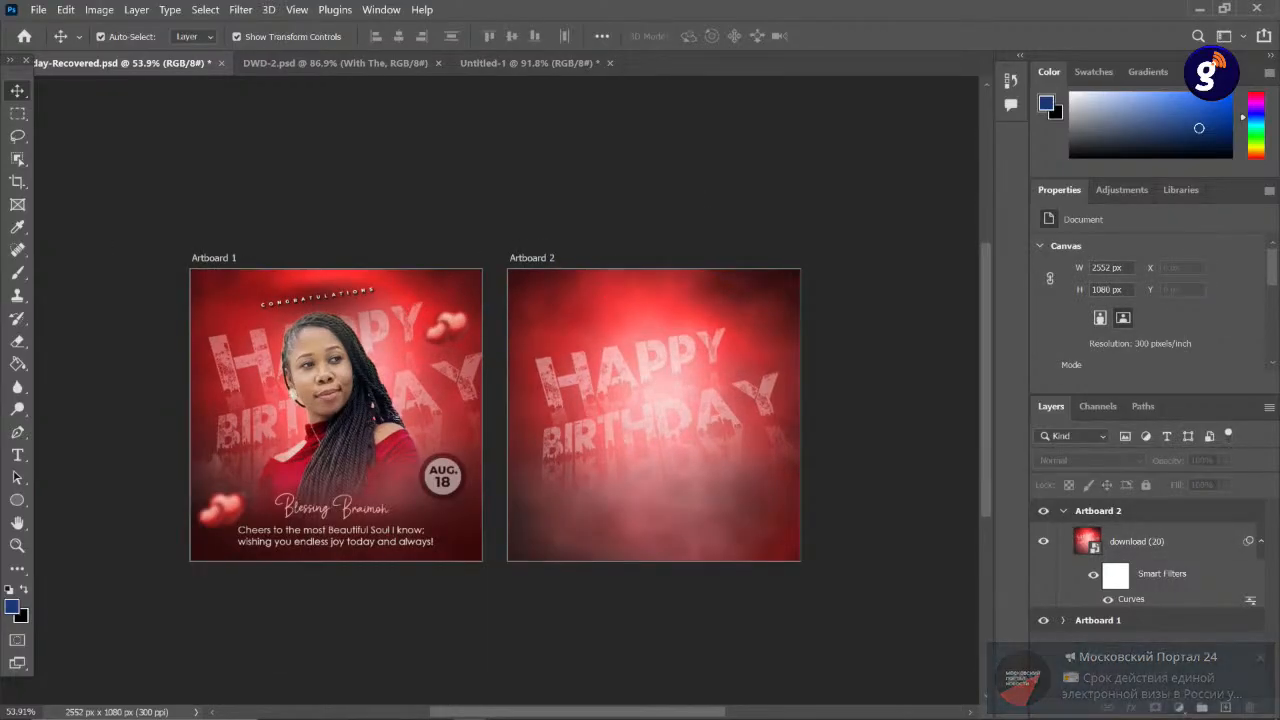
scroll(349, 397, down, 1)
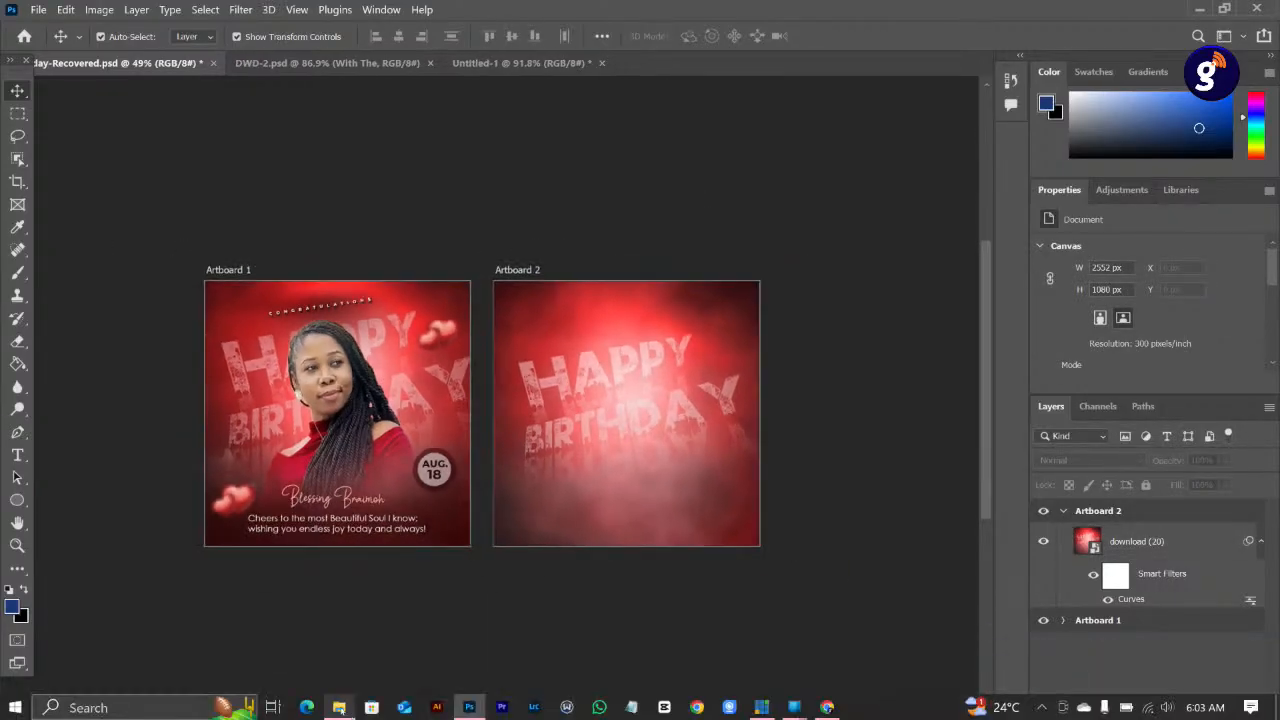
- Rename the download (20) background layer on Artboard 2 to BG and deselect it
click(339, 707)
click(339, 707)
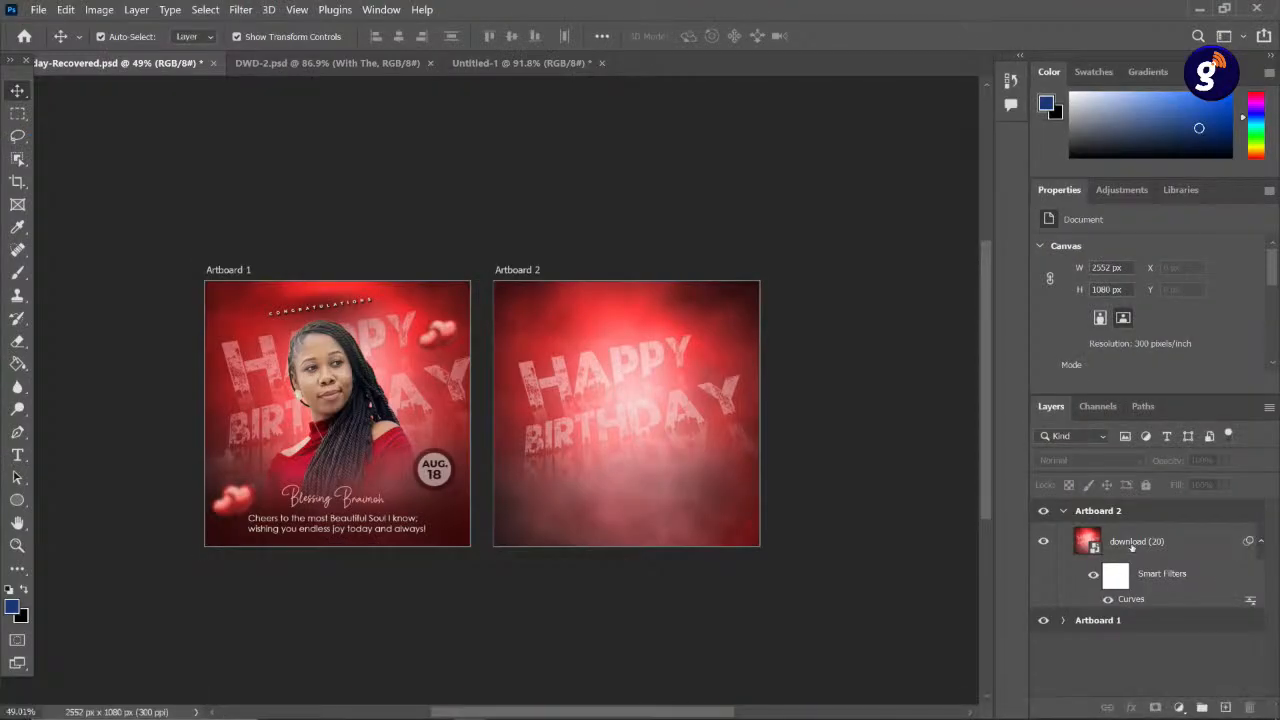
double_click(1132, 543)
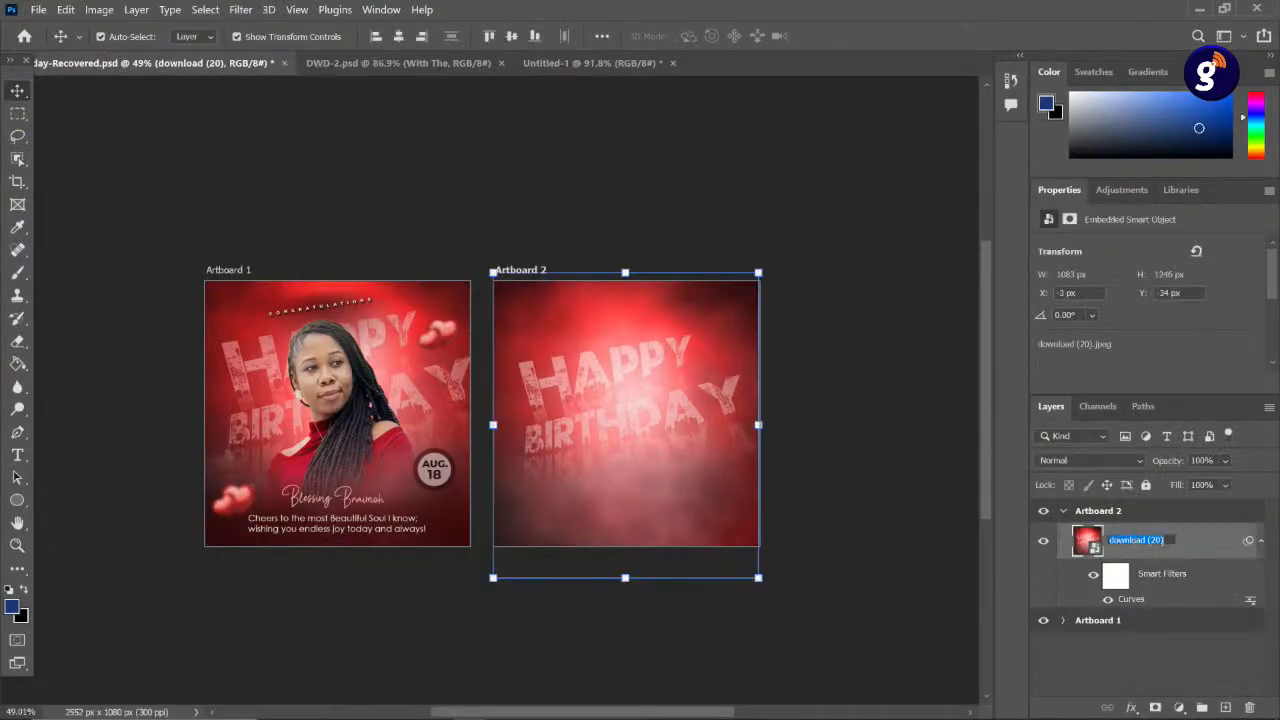
text(b)
key(BackSpace)
text(BG)
key(Return)
click(838, 482)
scroll(838, 482, up, 1)
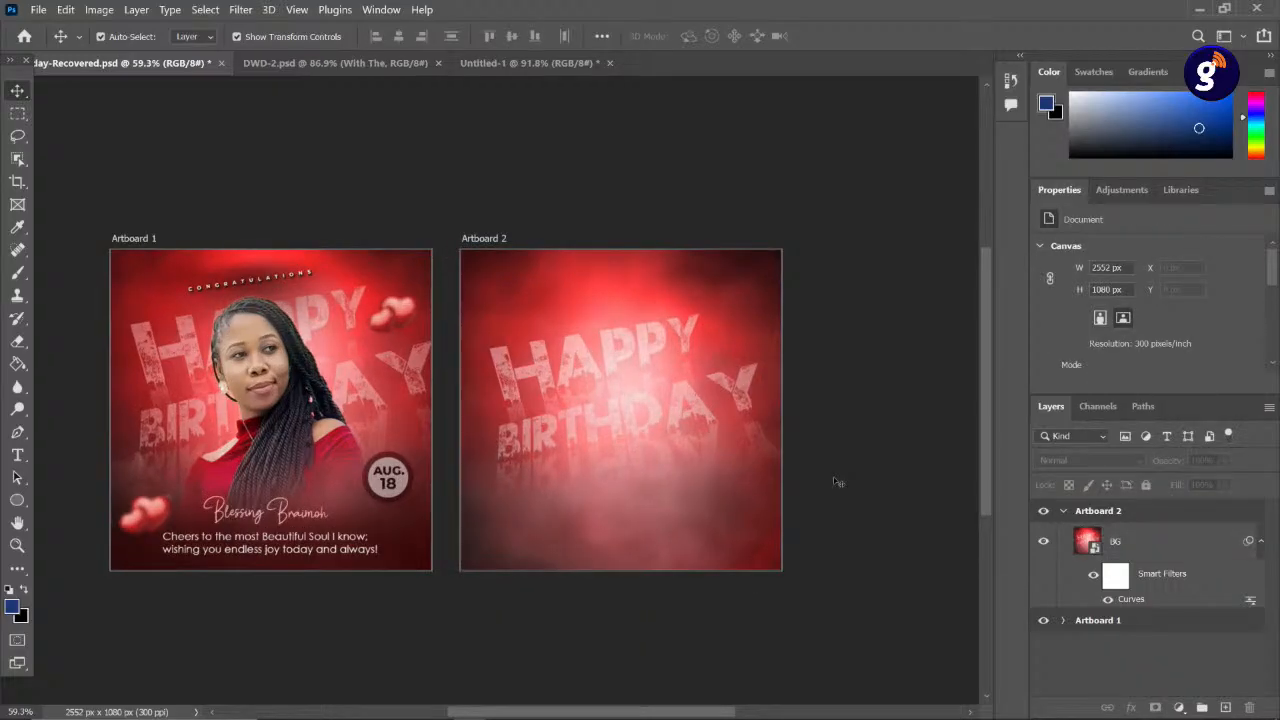
scroll(836, 482, down, 1)
scroll(654, 485, down, 1)
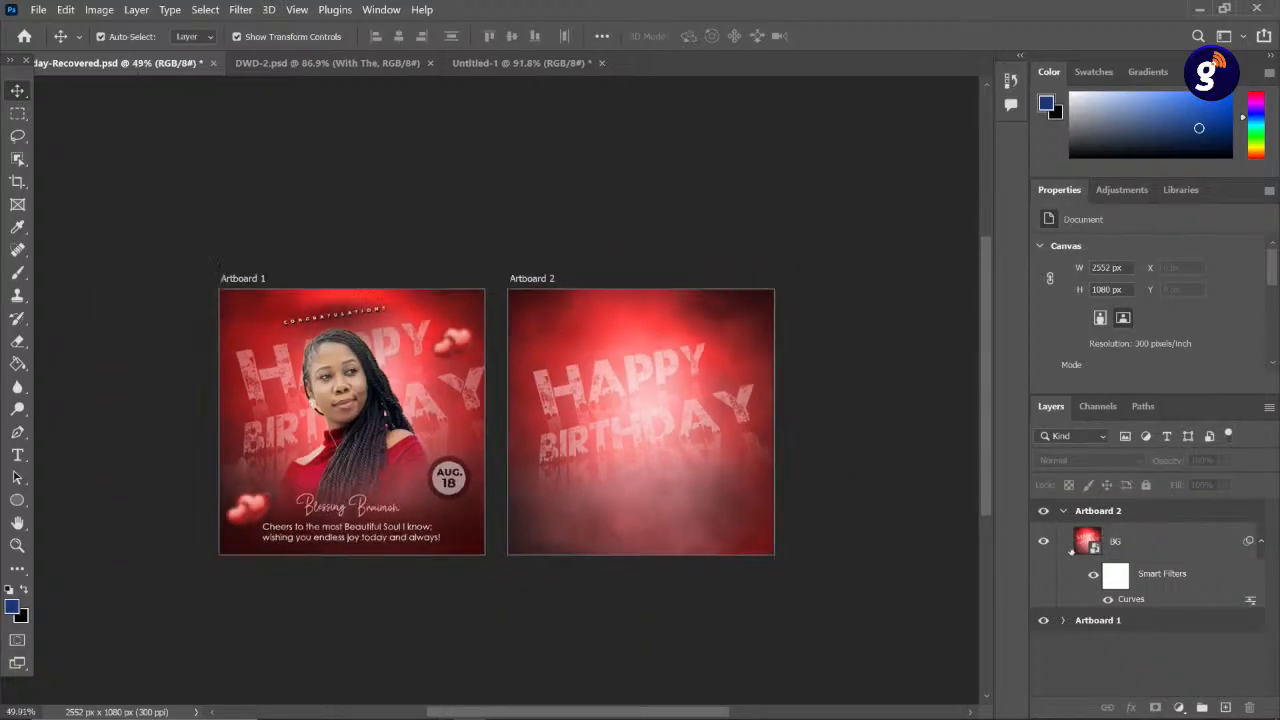
- Group the BG layer on Artboard 2, collapse the group and name it BG
click(1161, 542)
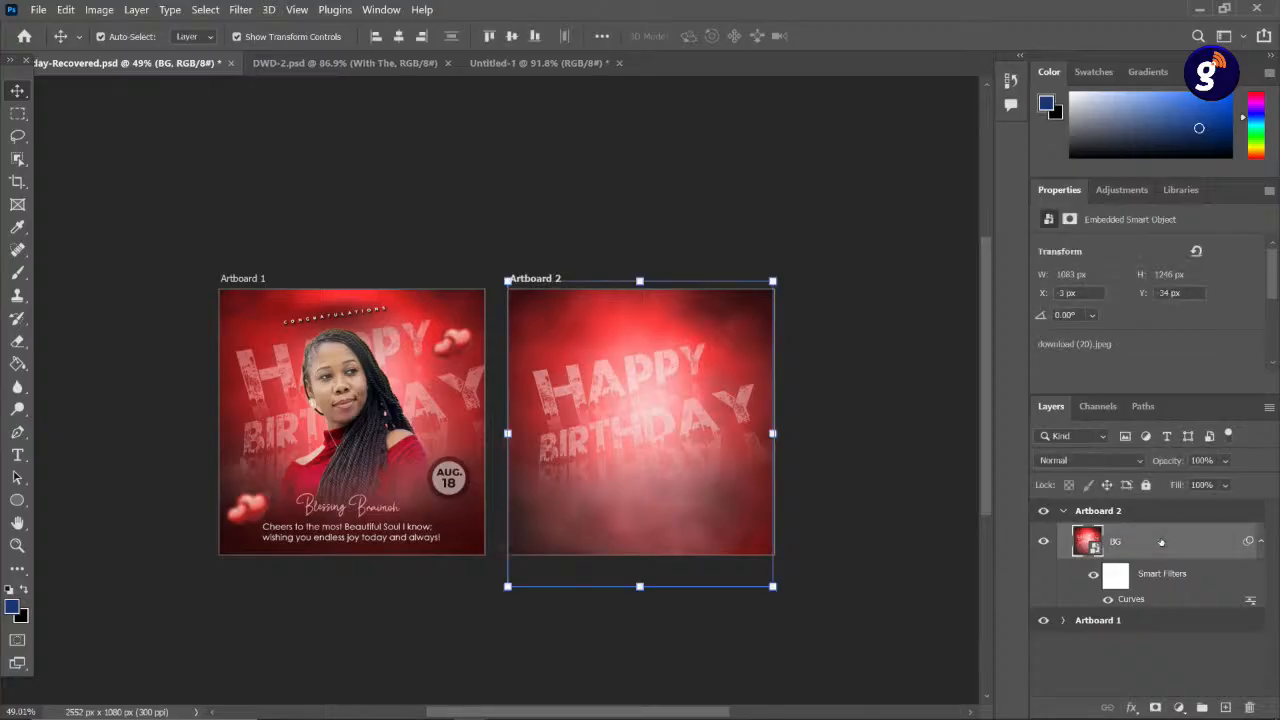
key(ctrl+g)
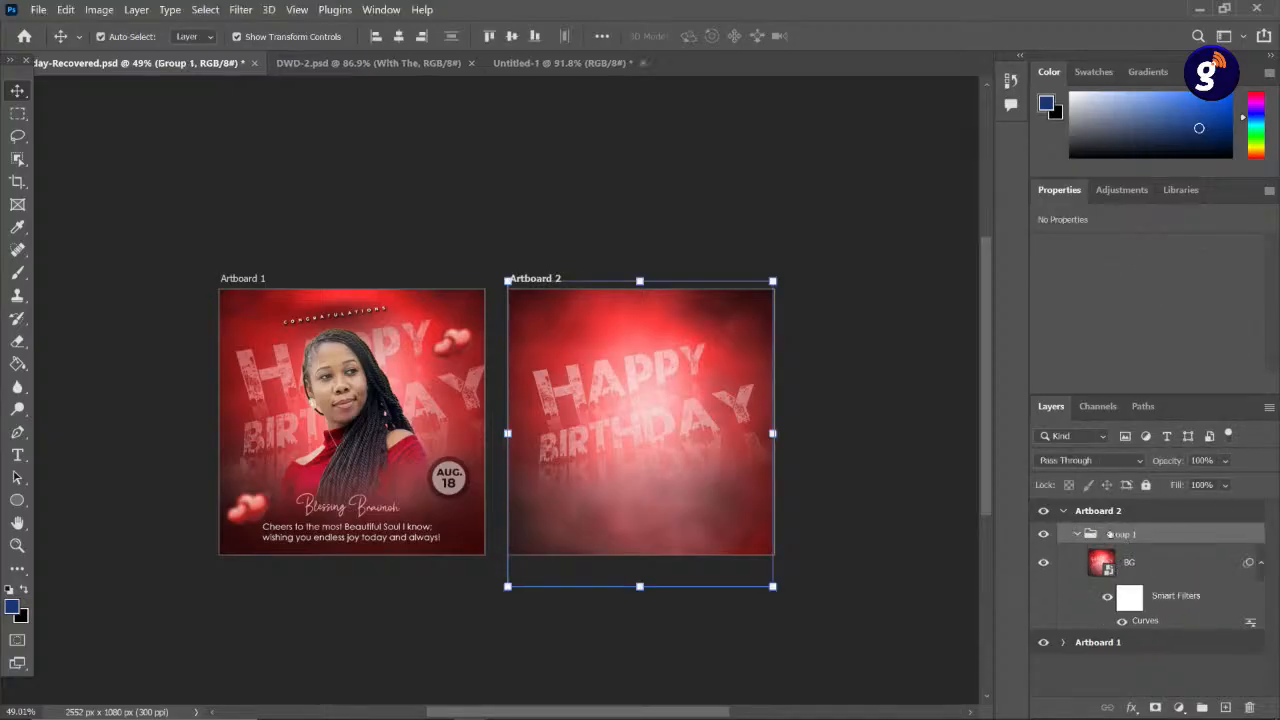
click(1075, 535)
double_click(1124, 535)
text(B)
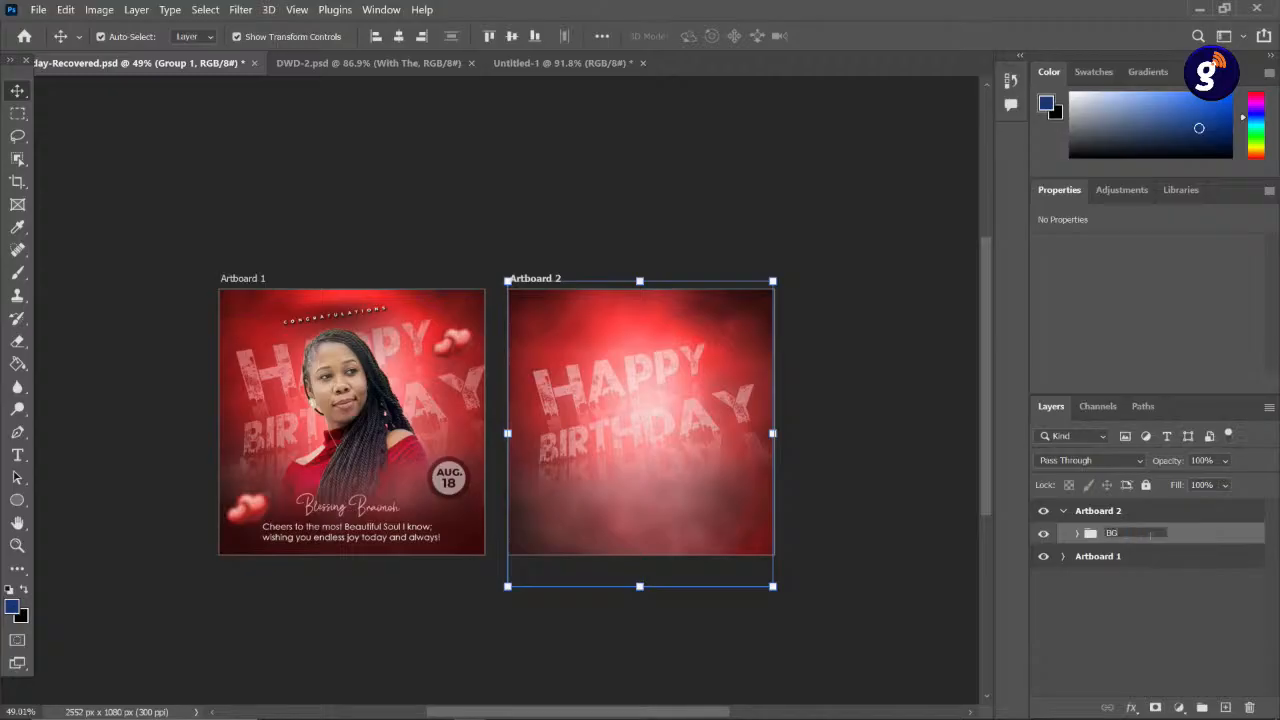
text(G)
key(Return)
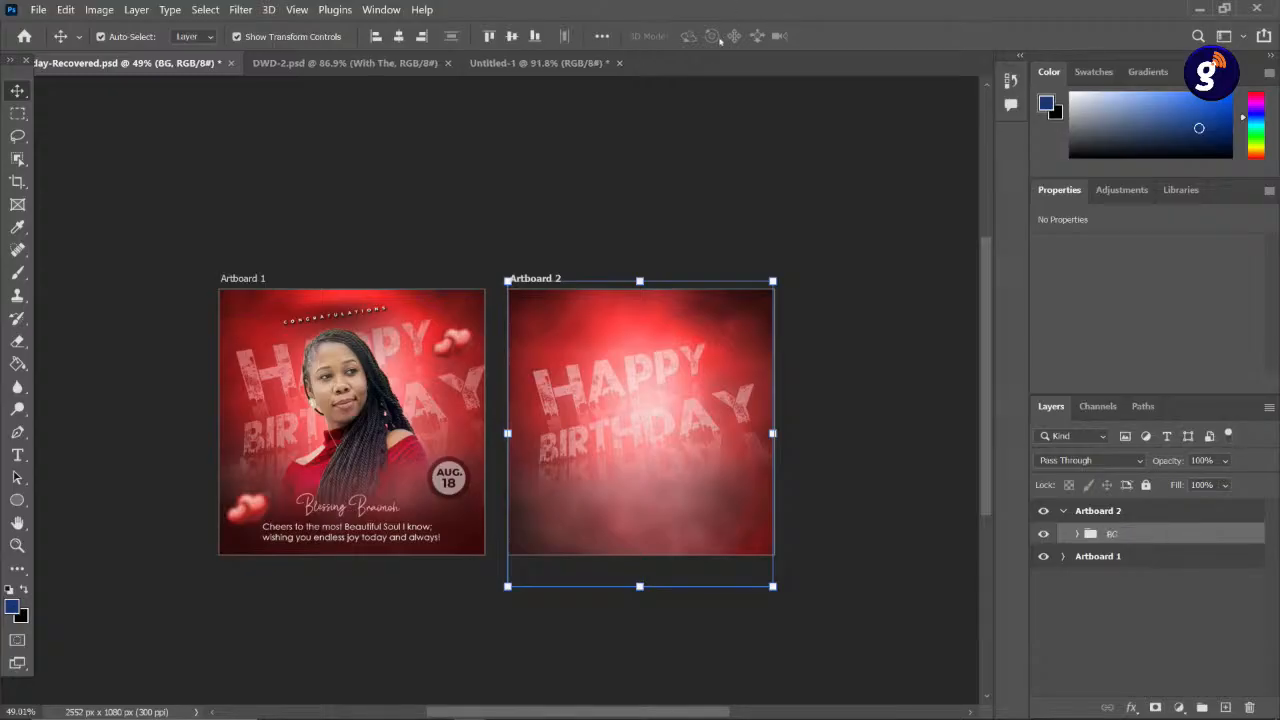
- Hide the selection outline on Artboard 2 by deselecting, and close the DWD-2.psd document
click(768, 137)
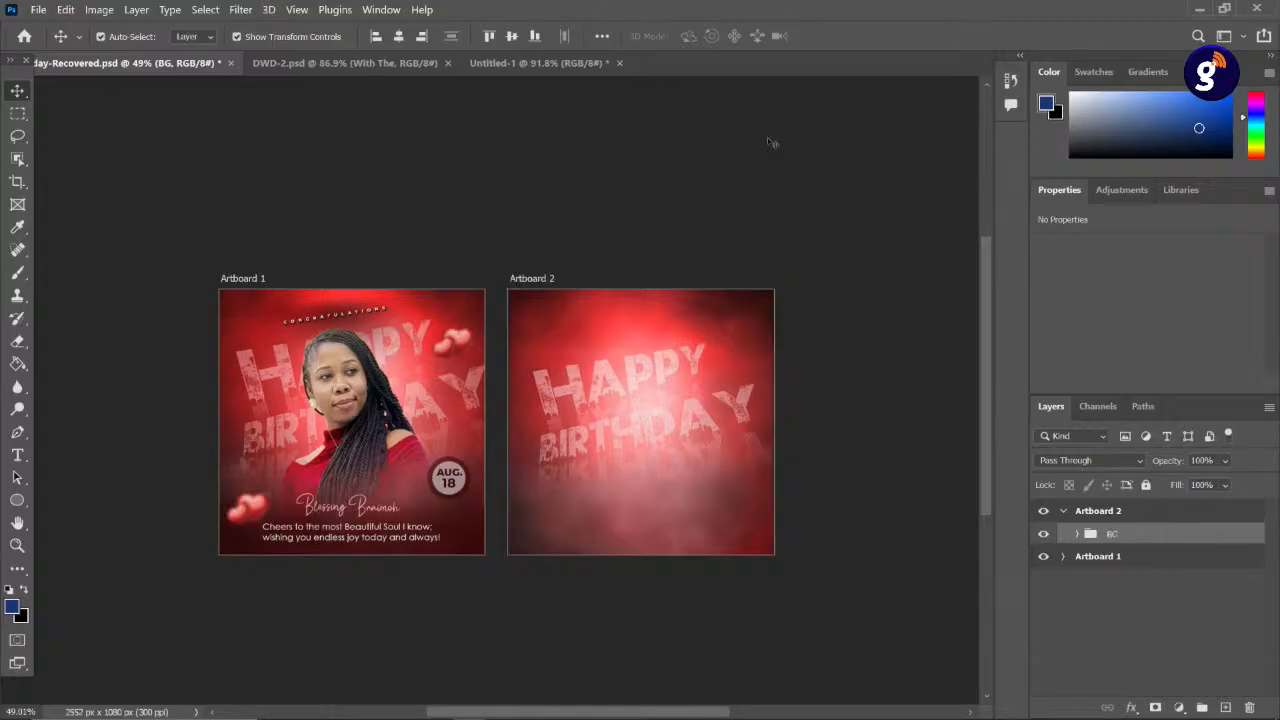
click(263, 66)
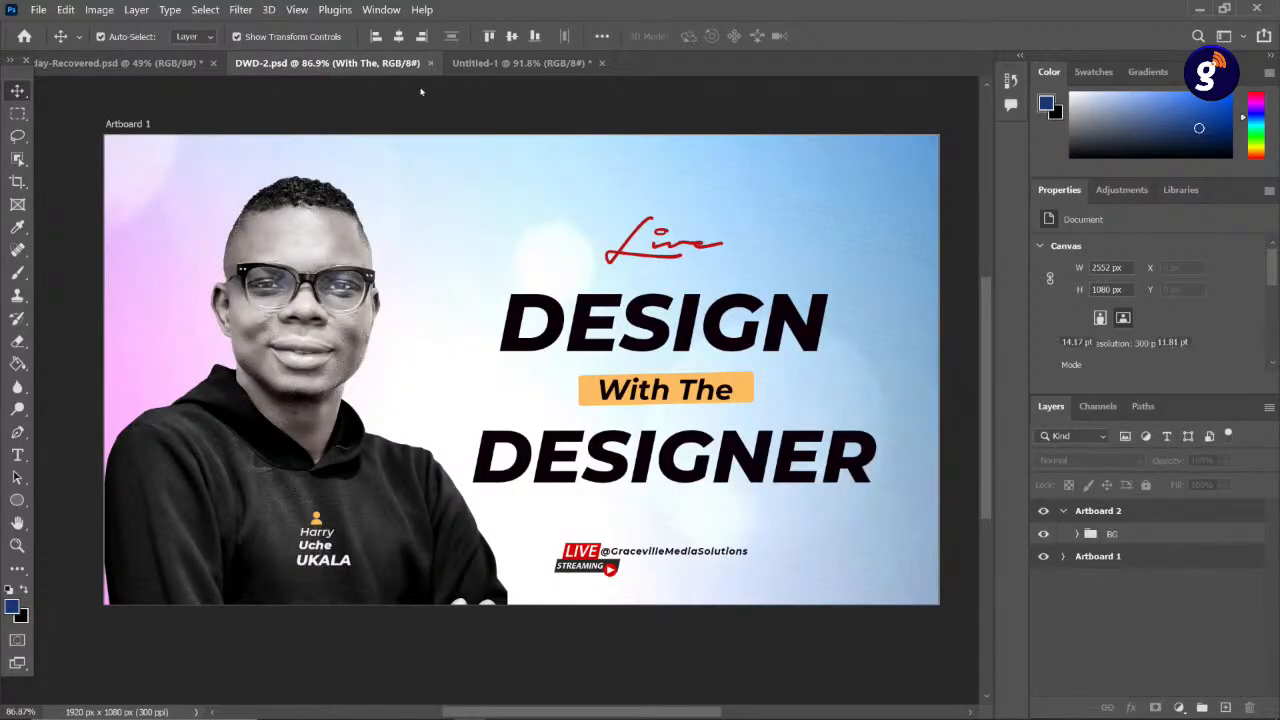
click(430, 63)
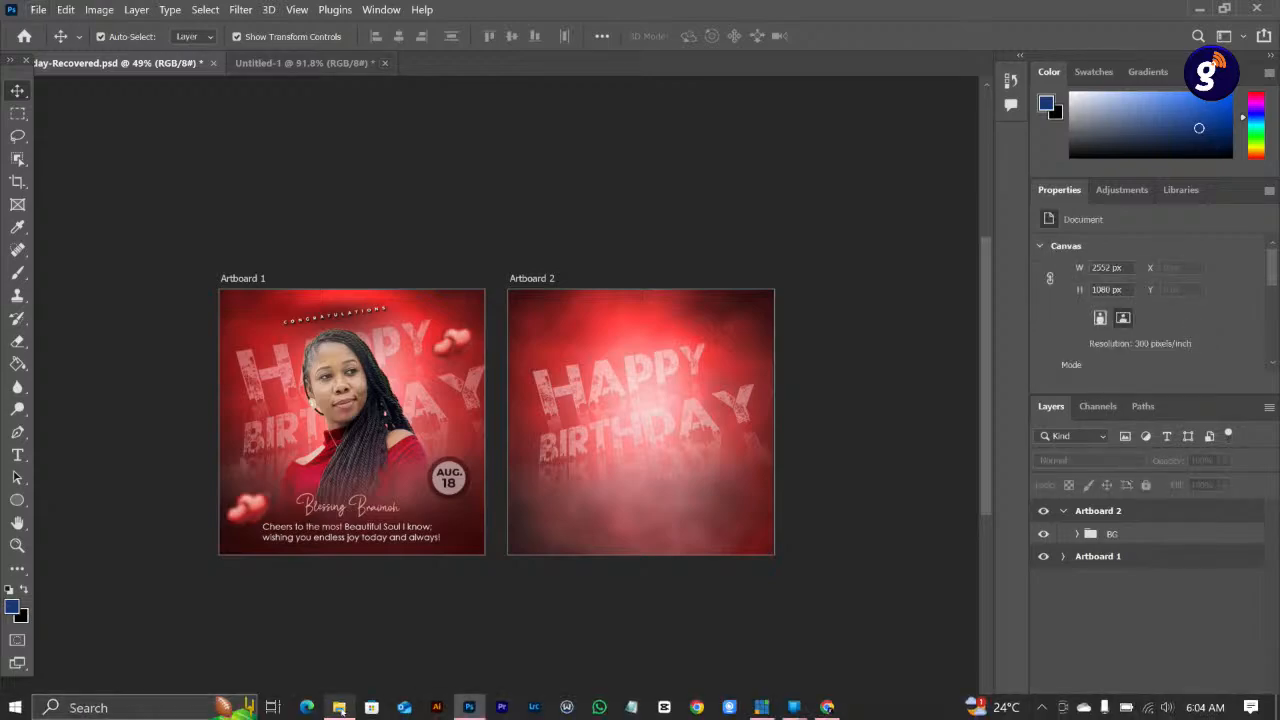
- Place the BB pic cutout from File Explorer's BB Bday folder near the middle of Artboard 2, at about X 318 px, Y 183 px
click(339, 707)
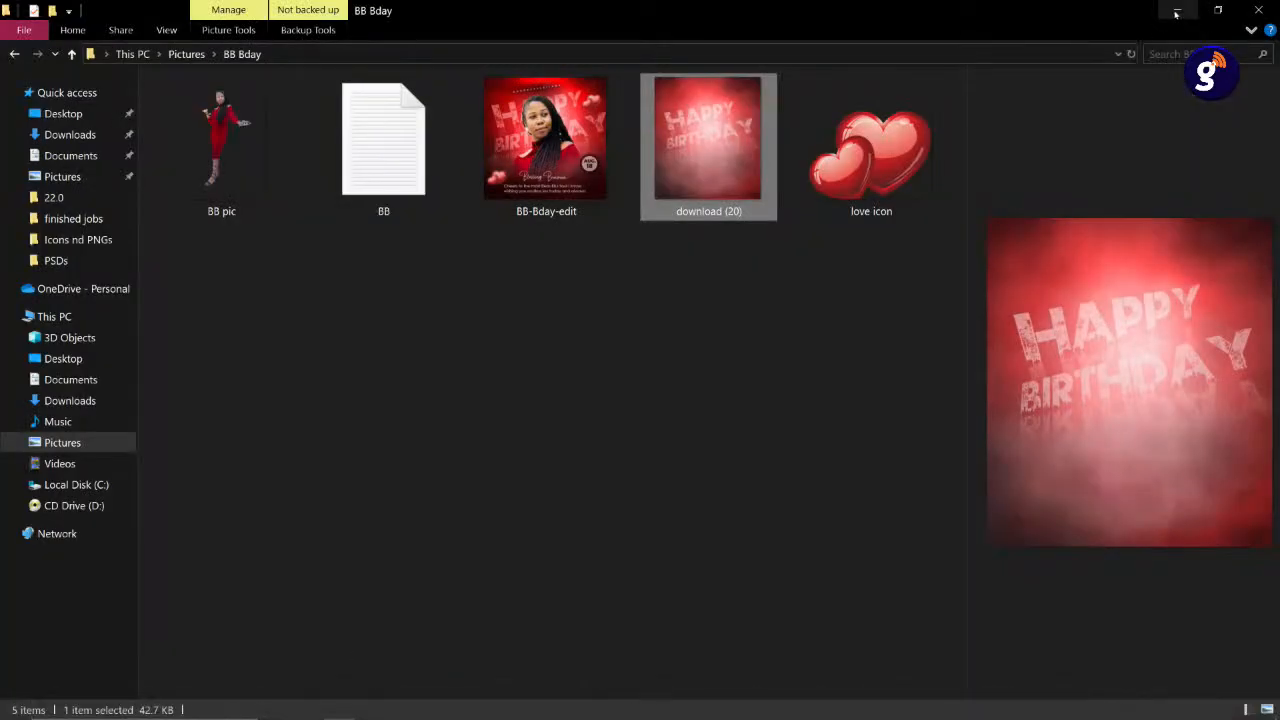
click(222, 133)
drag(212, 128, 655, 408)
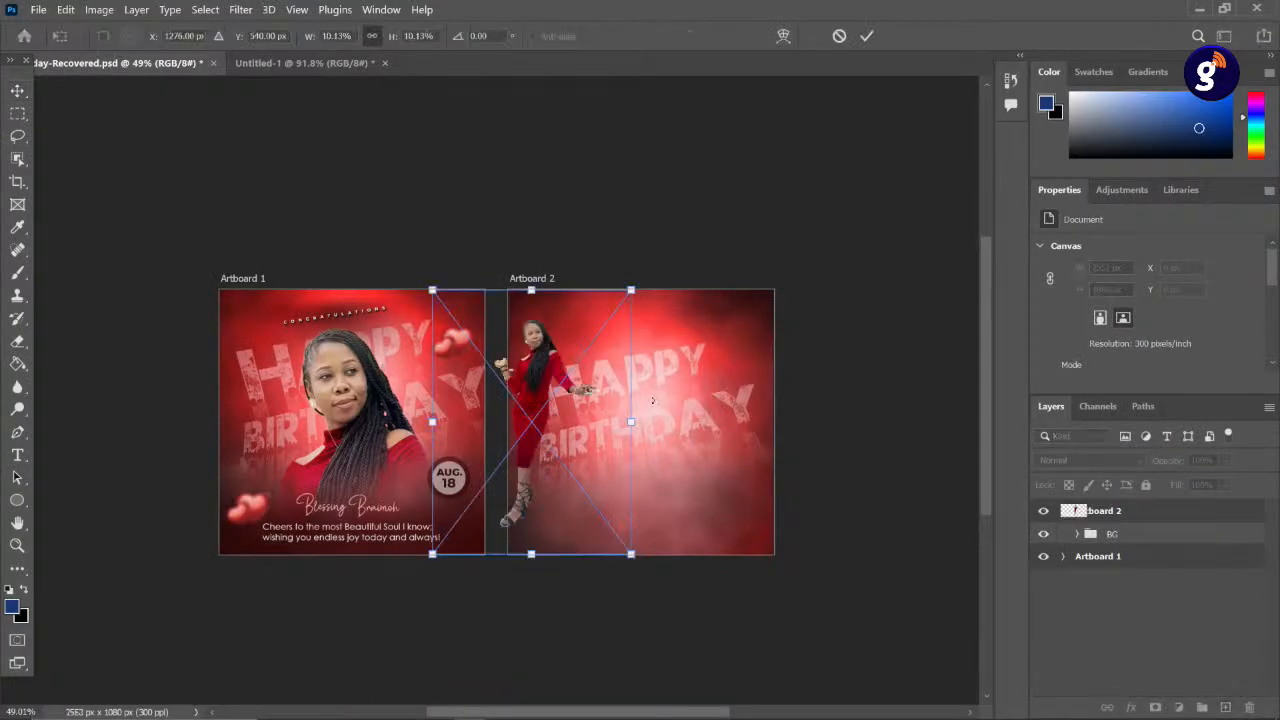
drag(610, 394, 703, 410)
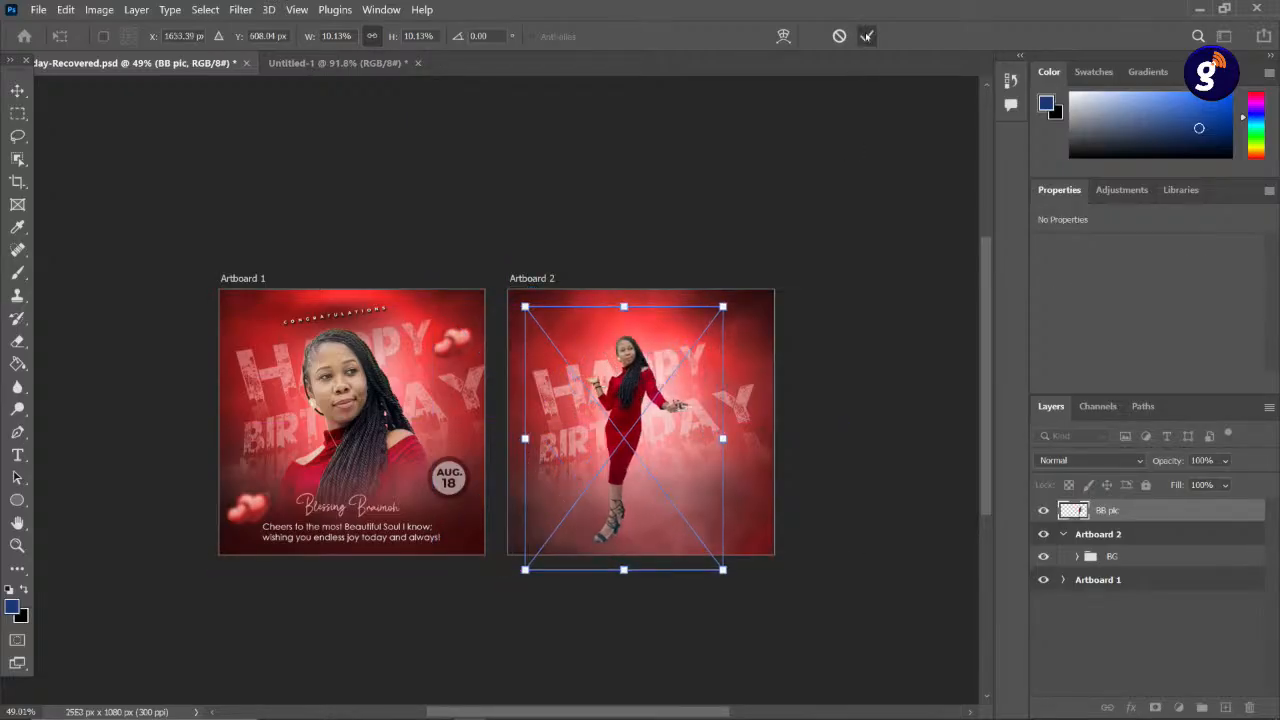
key(Return)
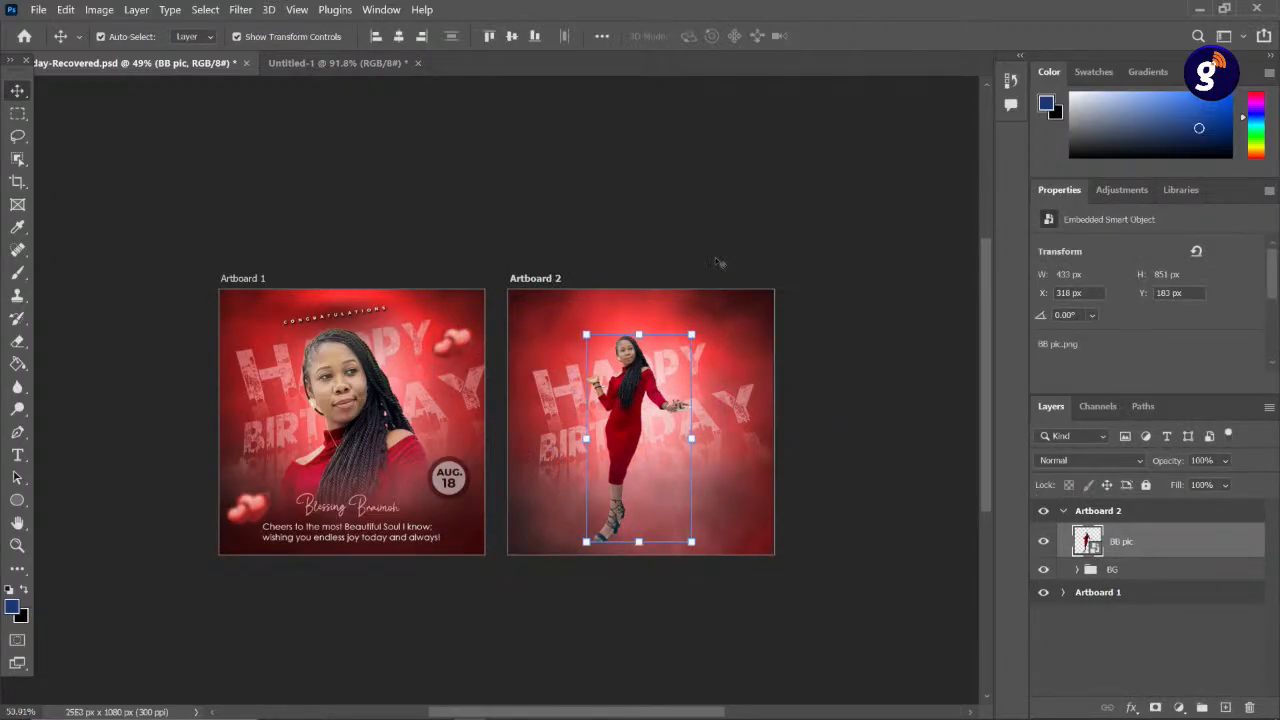
- Scale the BB pic cutout up to about 827 × 1628 px at X 206 px, Y 113 px on Artboard 2, and commit it
scroll(639, 420, up, 3)
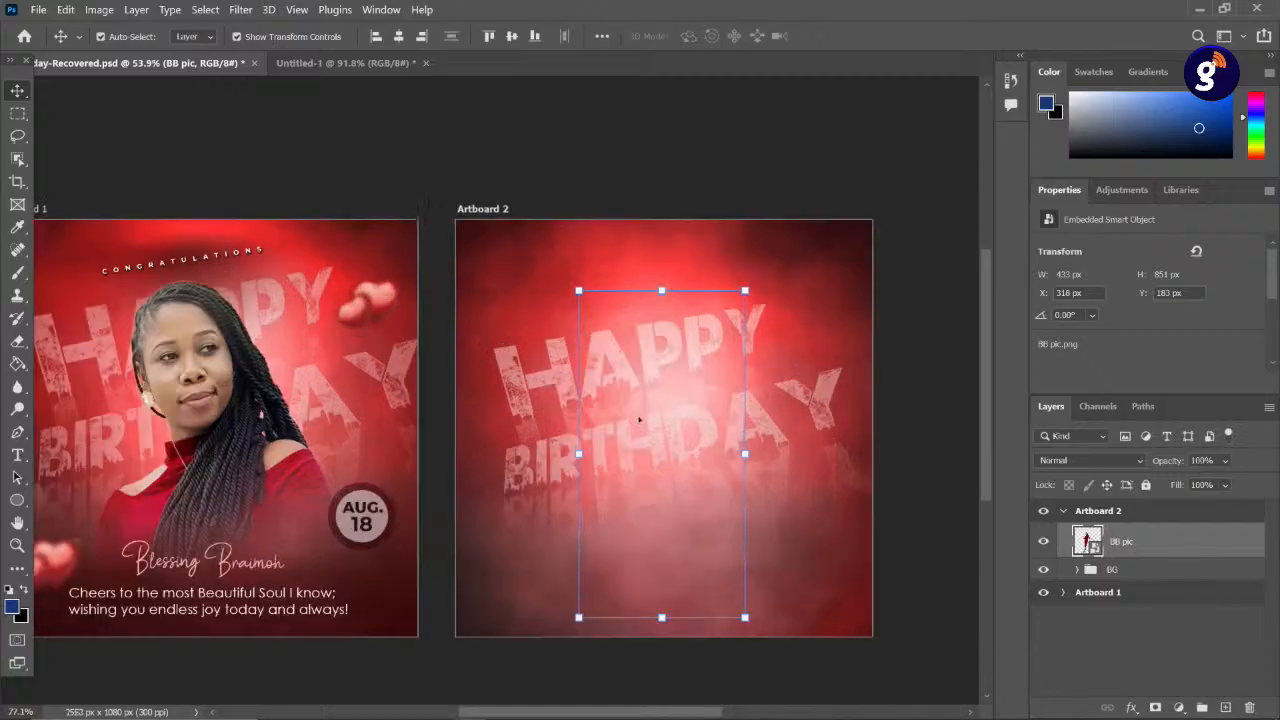
scroll(662, 332, down, 2)
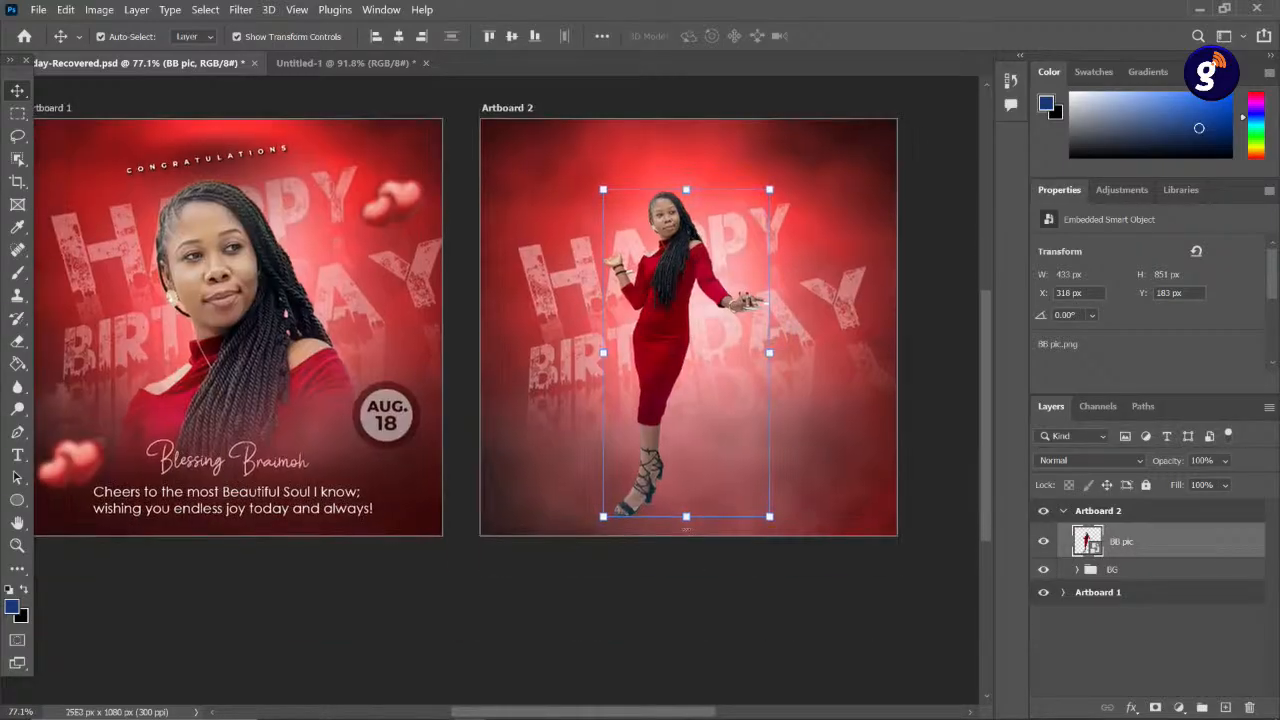
drag(686, 517, 714, 709)
drag(670, 434, 672, 236)
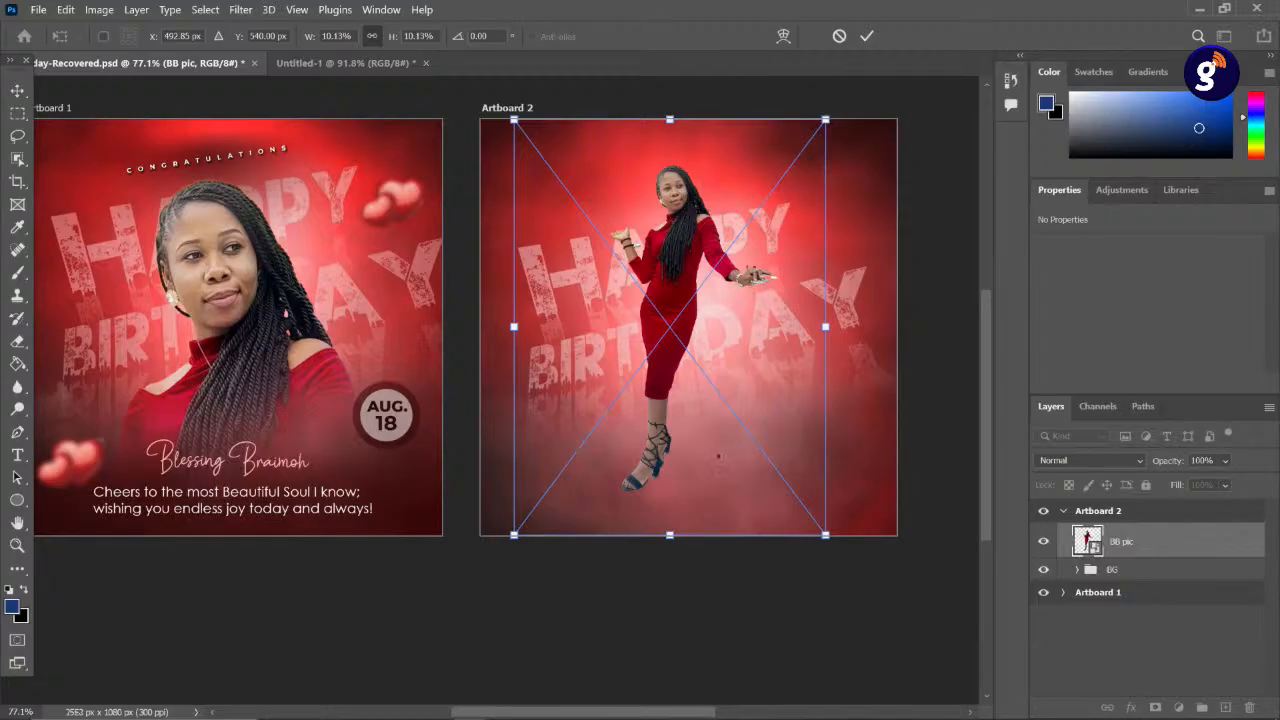
drag(825, 535, 864, 586)
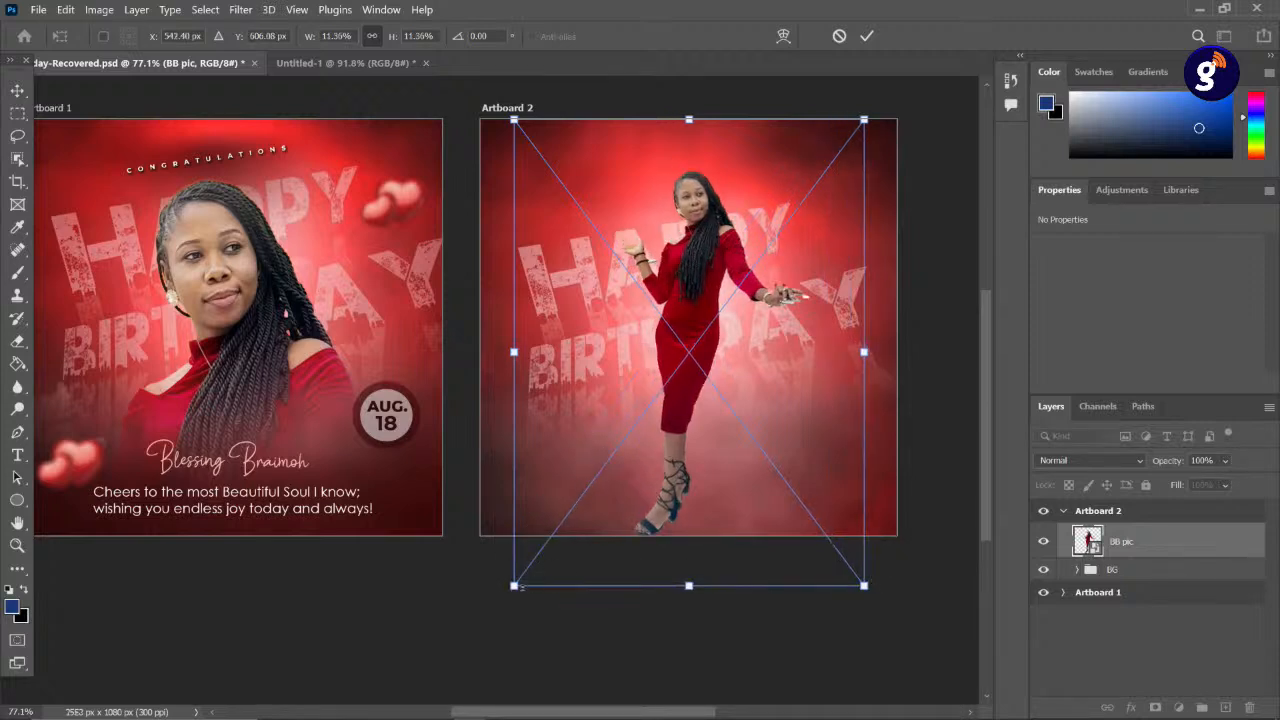
drag(513, 587, 489, 653)
scroll(738, 266, down, 4)
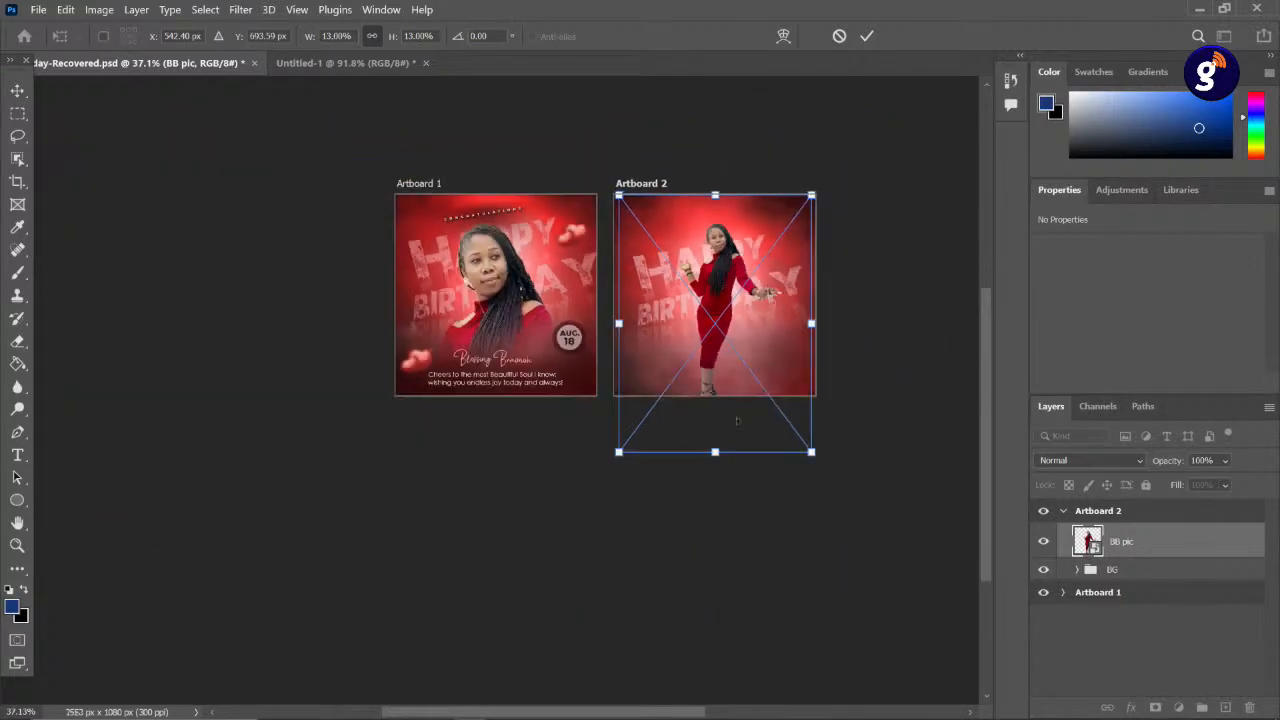
drag(714, 452, 715, 580)
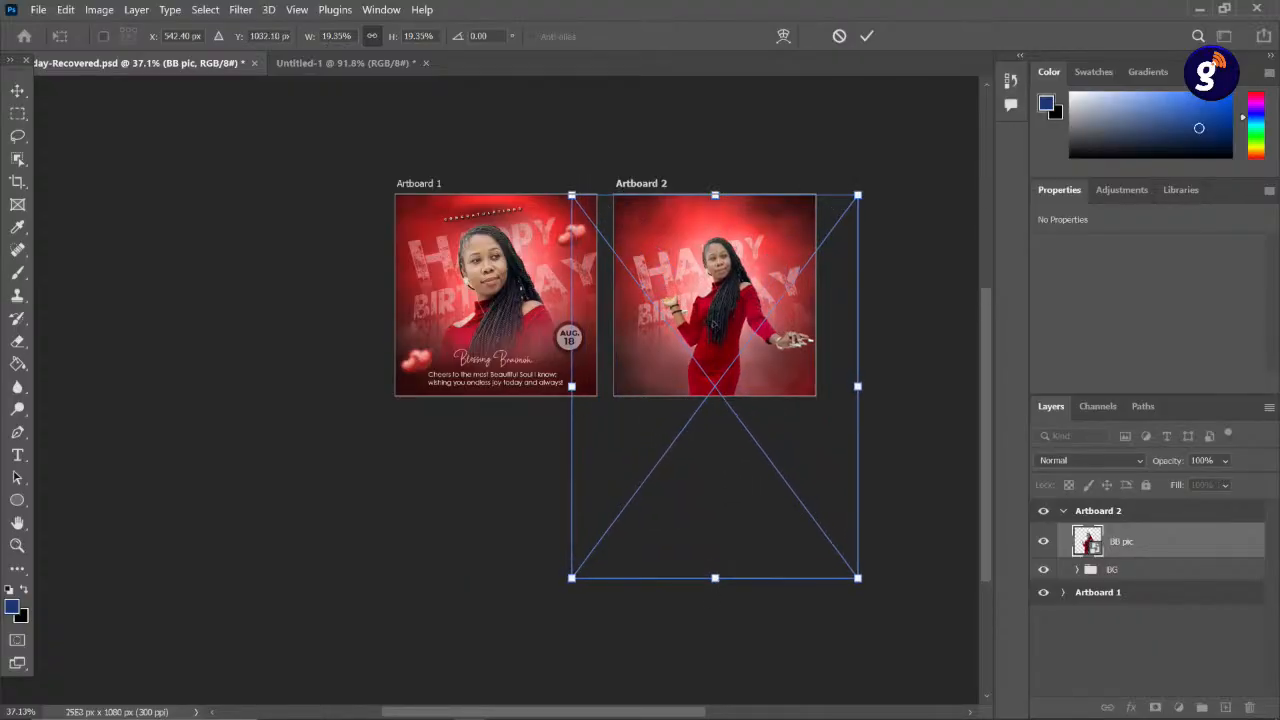
drag(712, 320, 708, 302)
key(ctrl+plus)
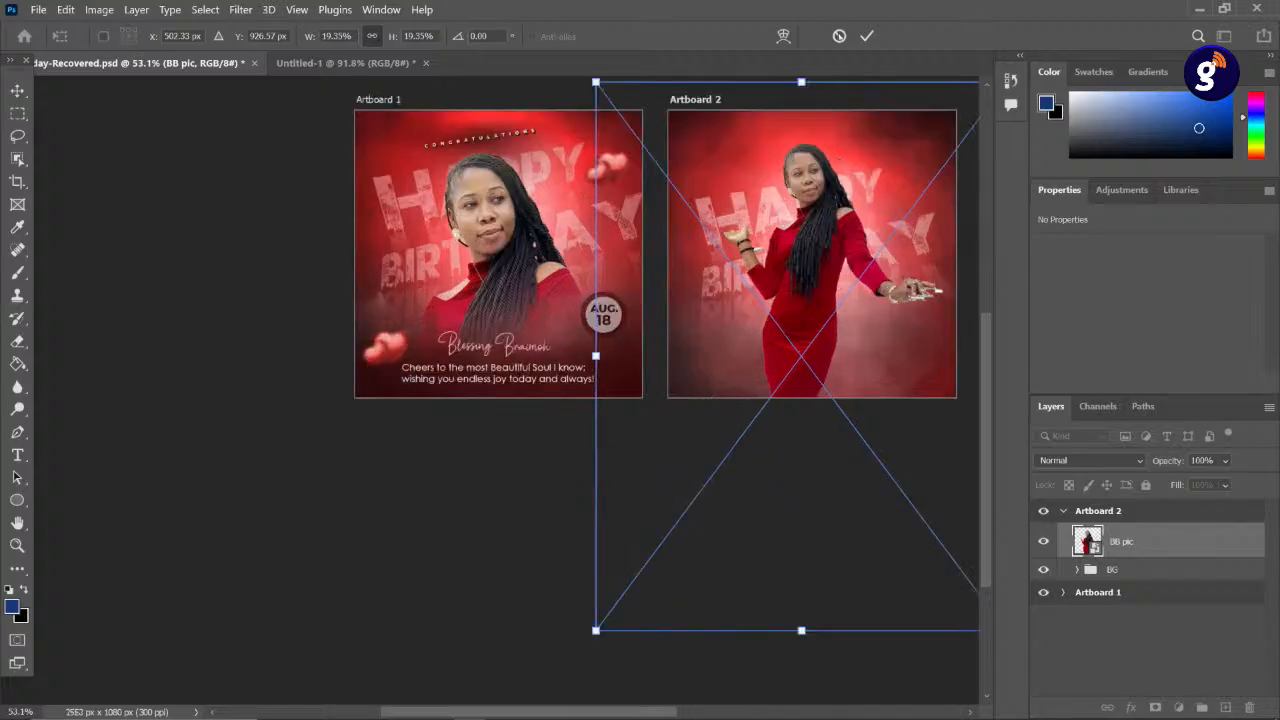
click(866, 35)
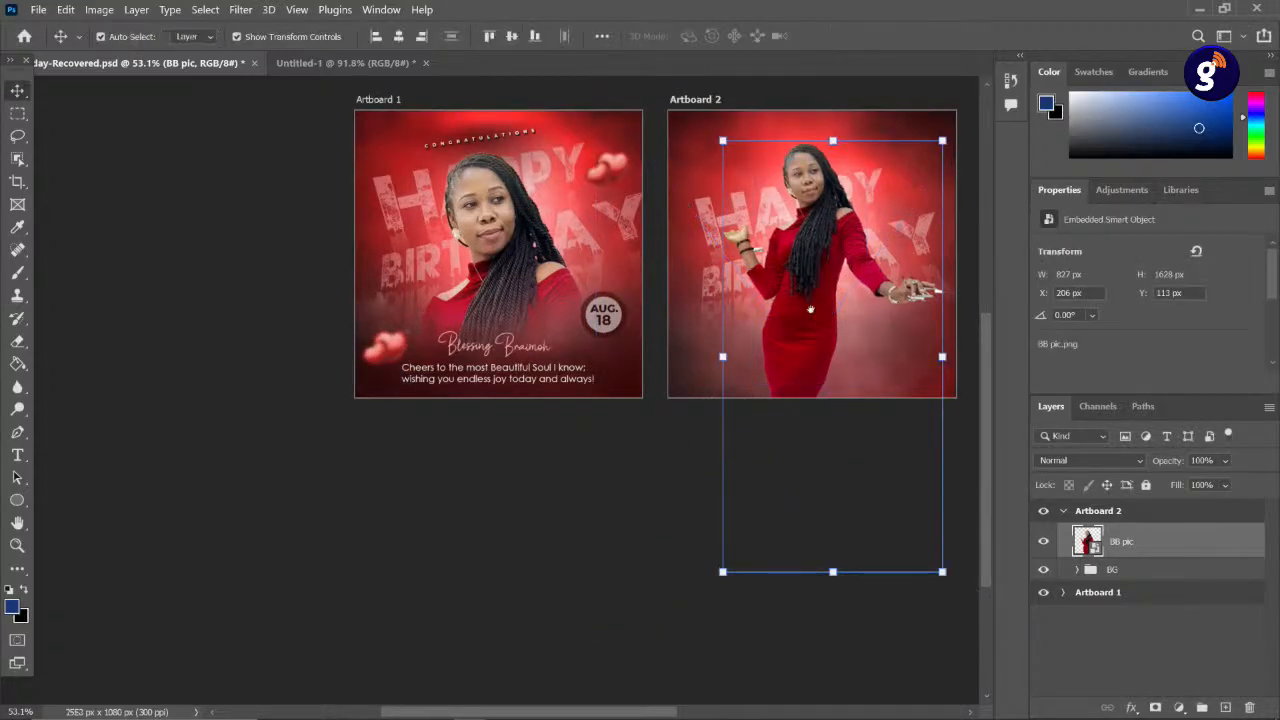
- Enlarge the BB pic cutout to about 1009 × 1987 px at X 138 px, Y -45 px, and commit the transform
drag(810, 310, 650, 385)
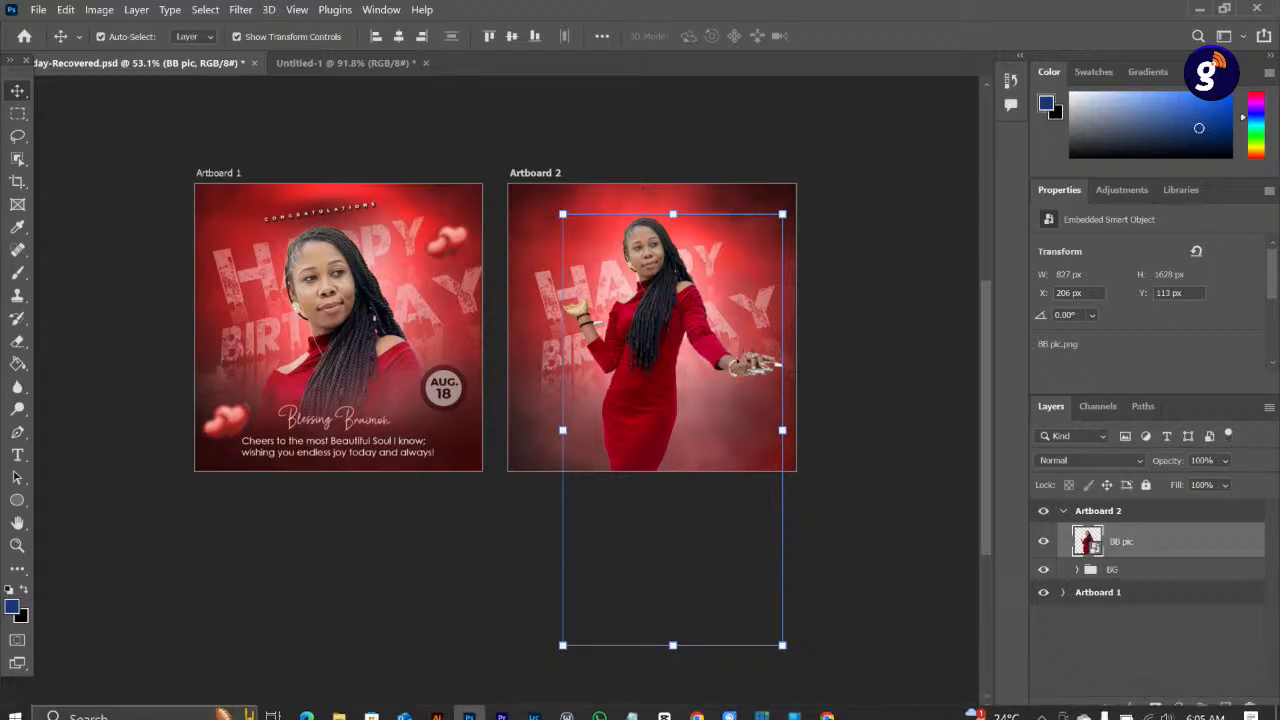
scroll(644, 402, down, 1)
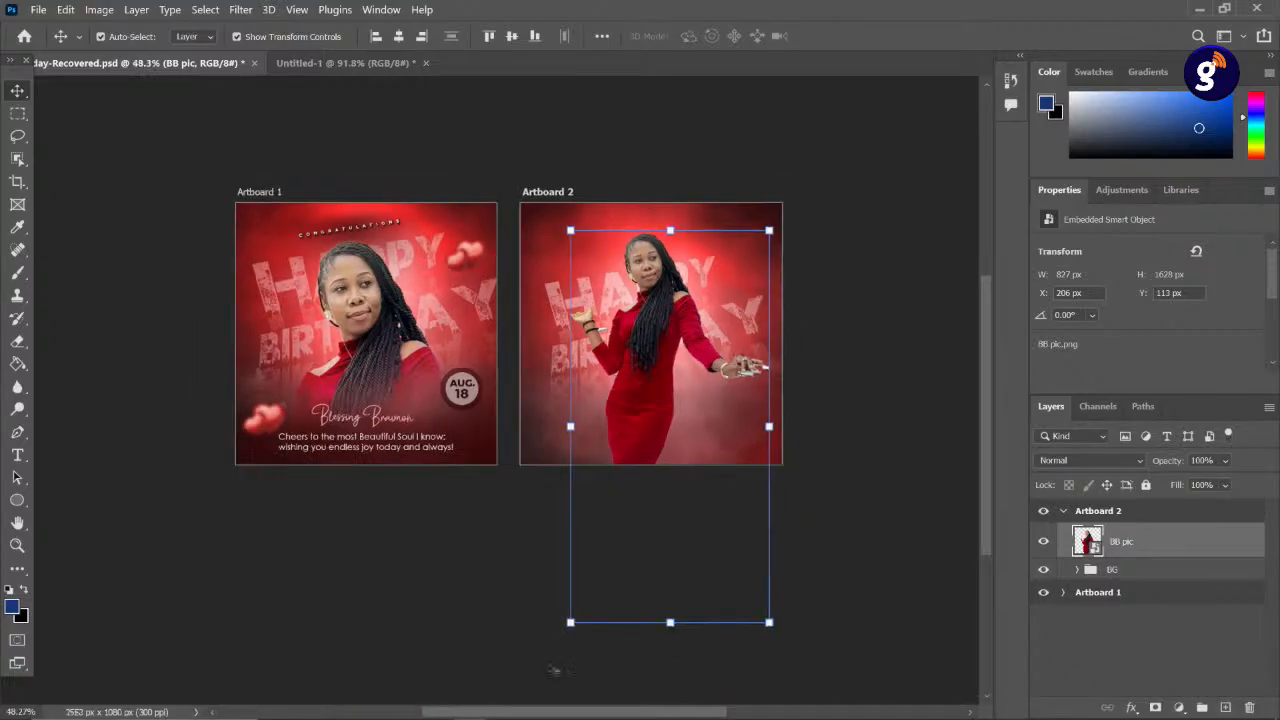
drag(573, 623, 531, 683)
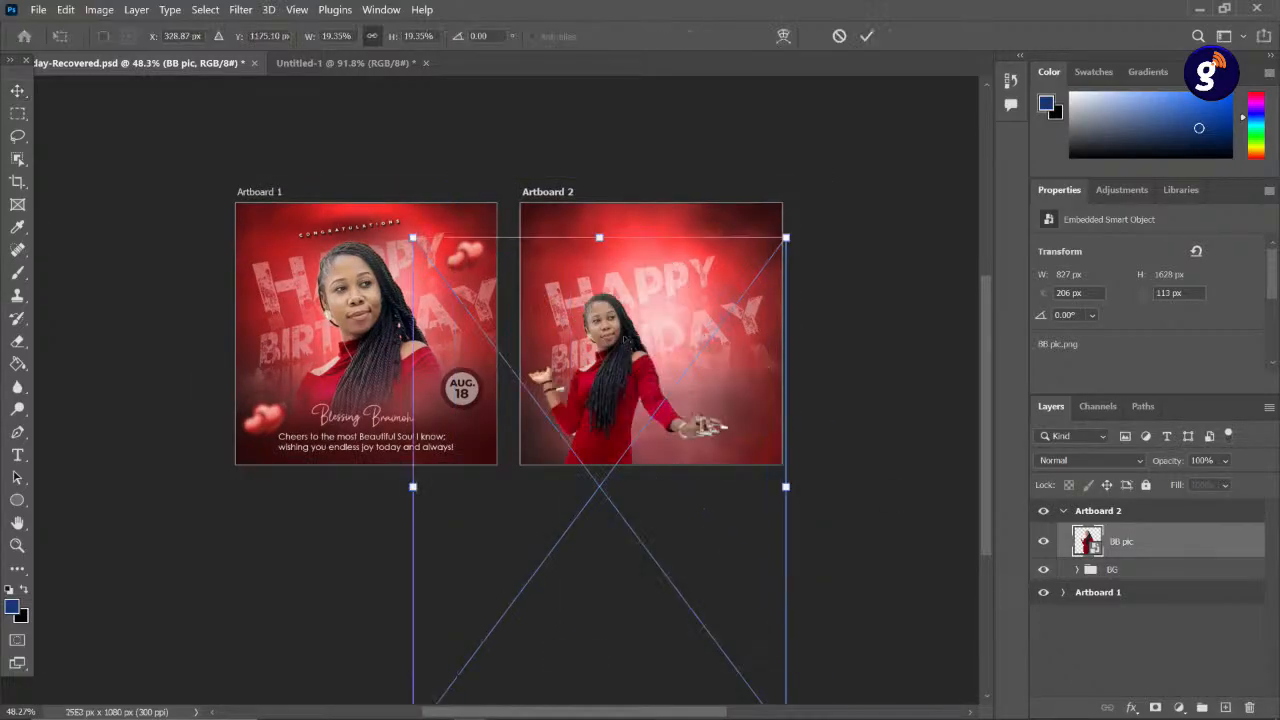
drag(786, 237, 868, 127)
key(Return)
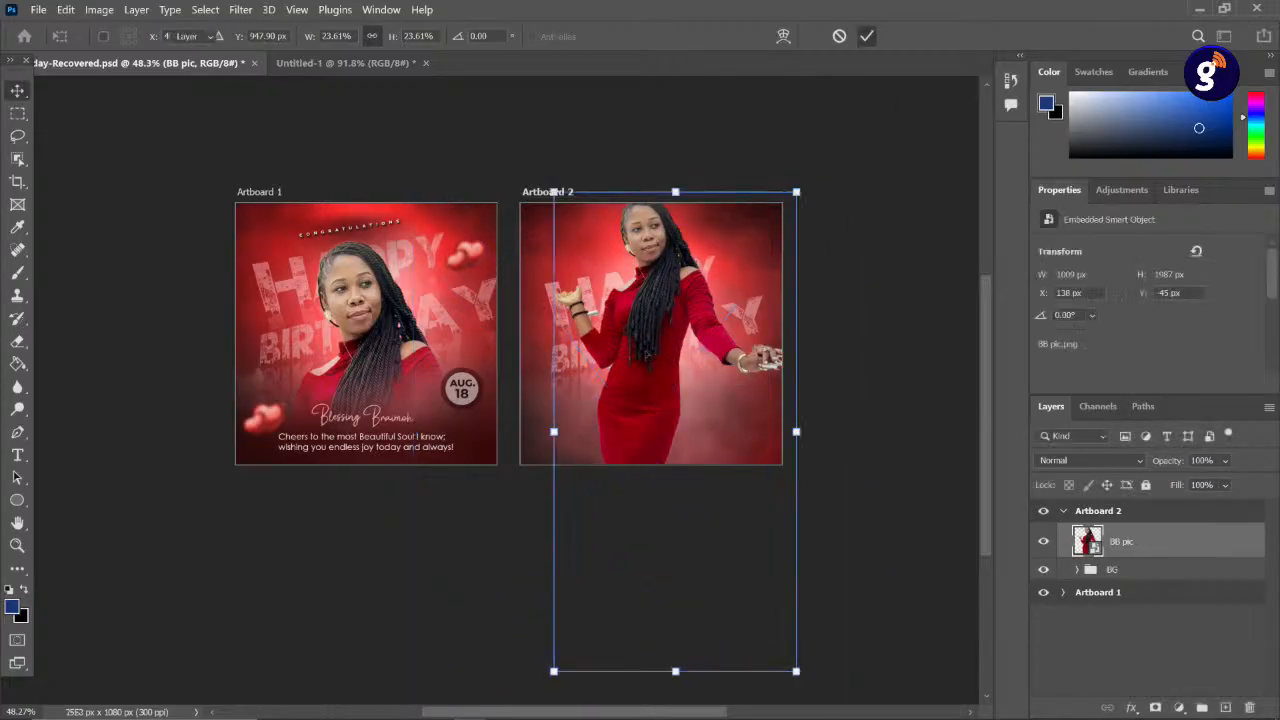
- Scale the BB pic cutout to about 1478 × 2910 px and move it to X 9 px, Y 268 px, showing only the upper body
scroll(643, 350, up, 2)
drag(643, 350, 640, 180)
scroll(660, 268, down, 7)
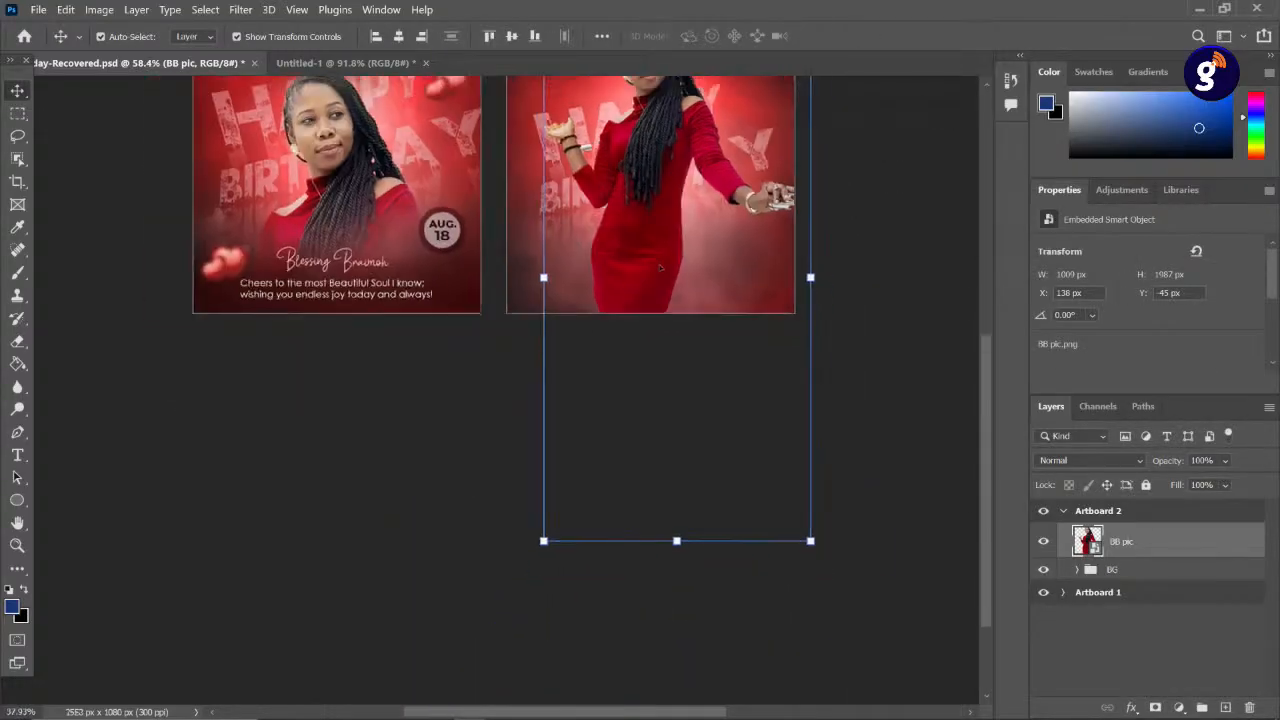
drag(671, 421, 669, 647)
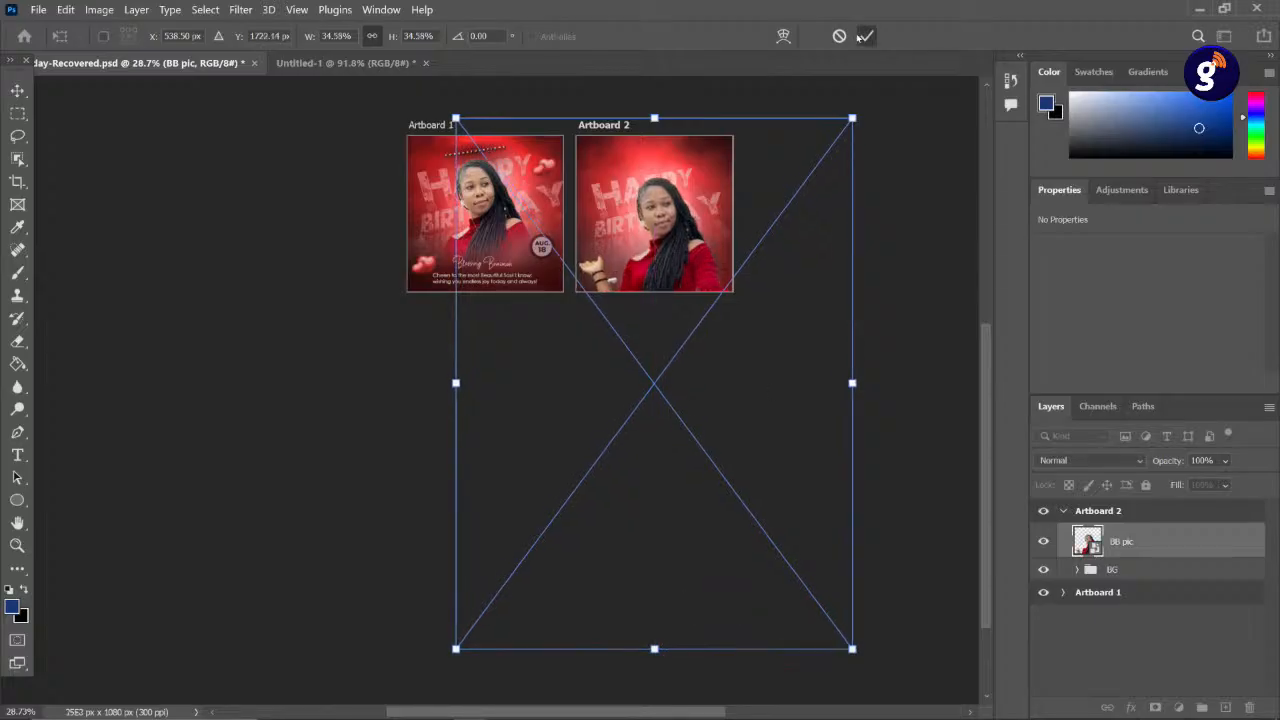
click(867, 37)
- Move the BB pic cutout up on Artboard 2 to about X -7 px, Y 128 px, and check its edges up close
scroll(660, 240, up, 5)
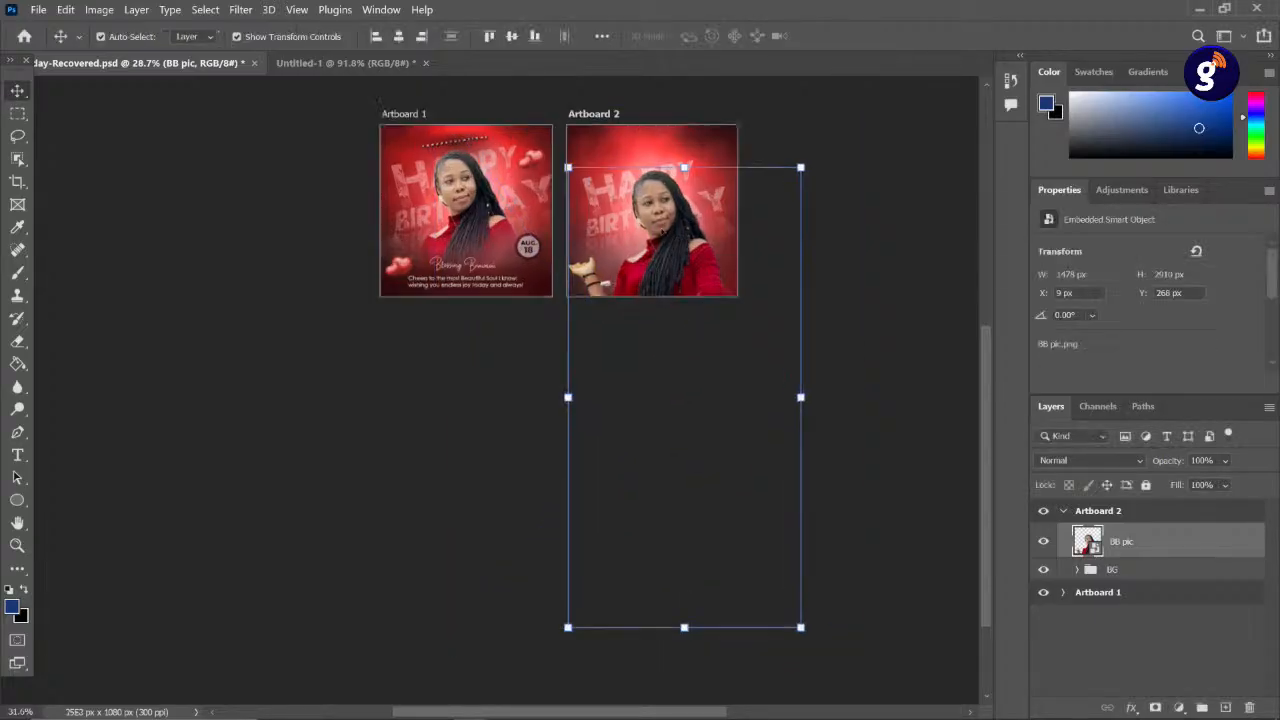
scroll(656, 240, up, 3)
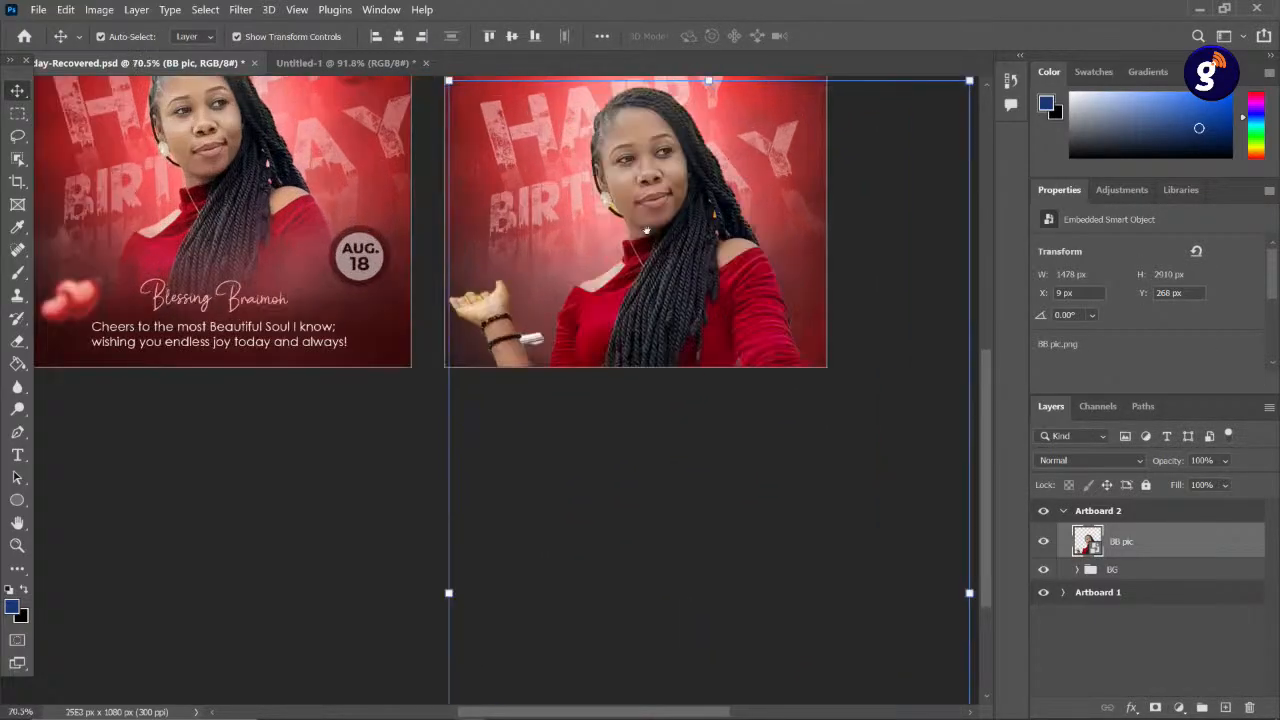
drag(647, 231, 643, 356)
drag(672, 265, 668, 230)
scroll(644, 268, up, 4)
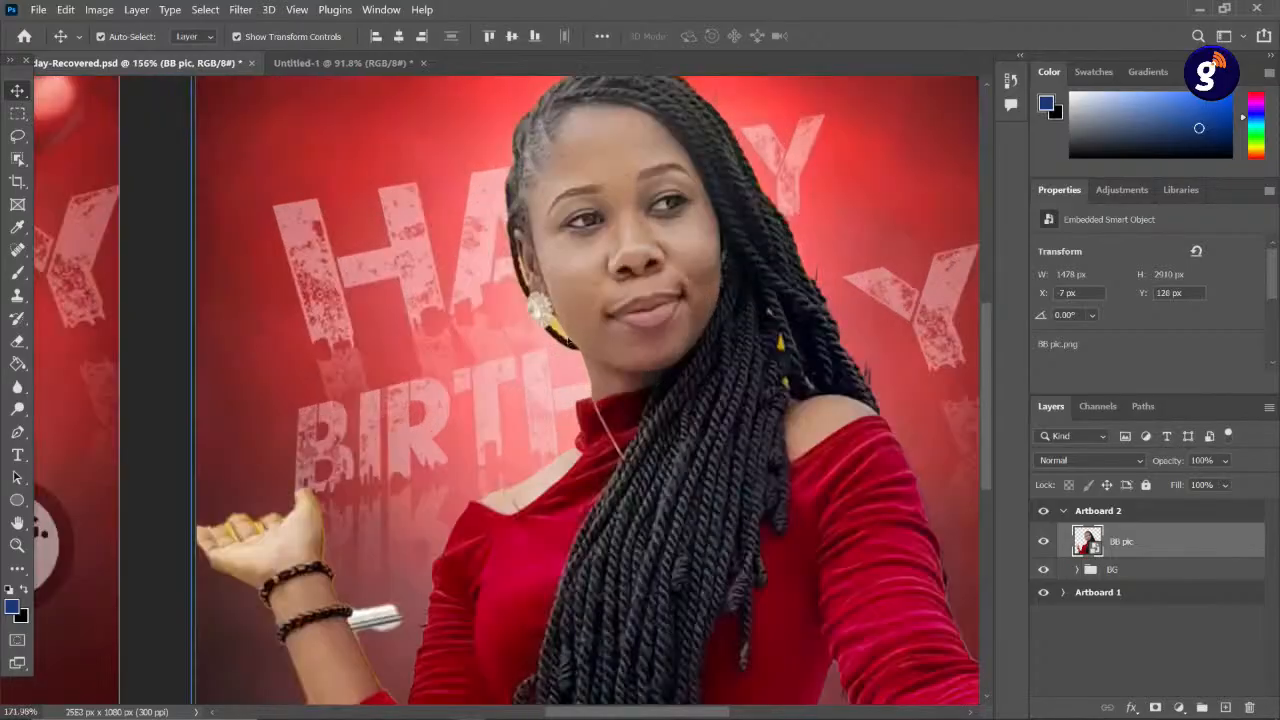
scroll(571, 360, up, 1)
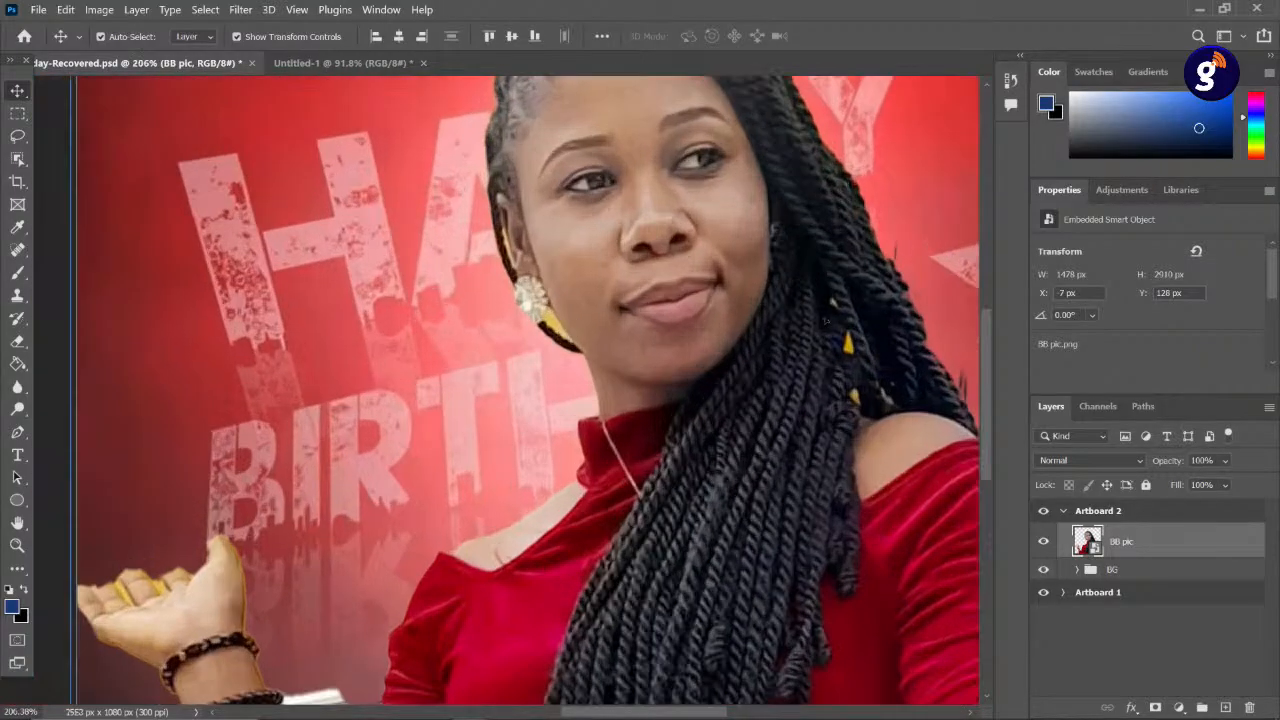
scroll(822, 319, down, 2)
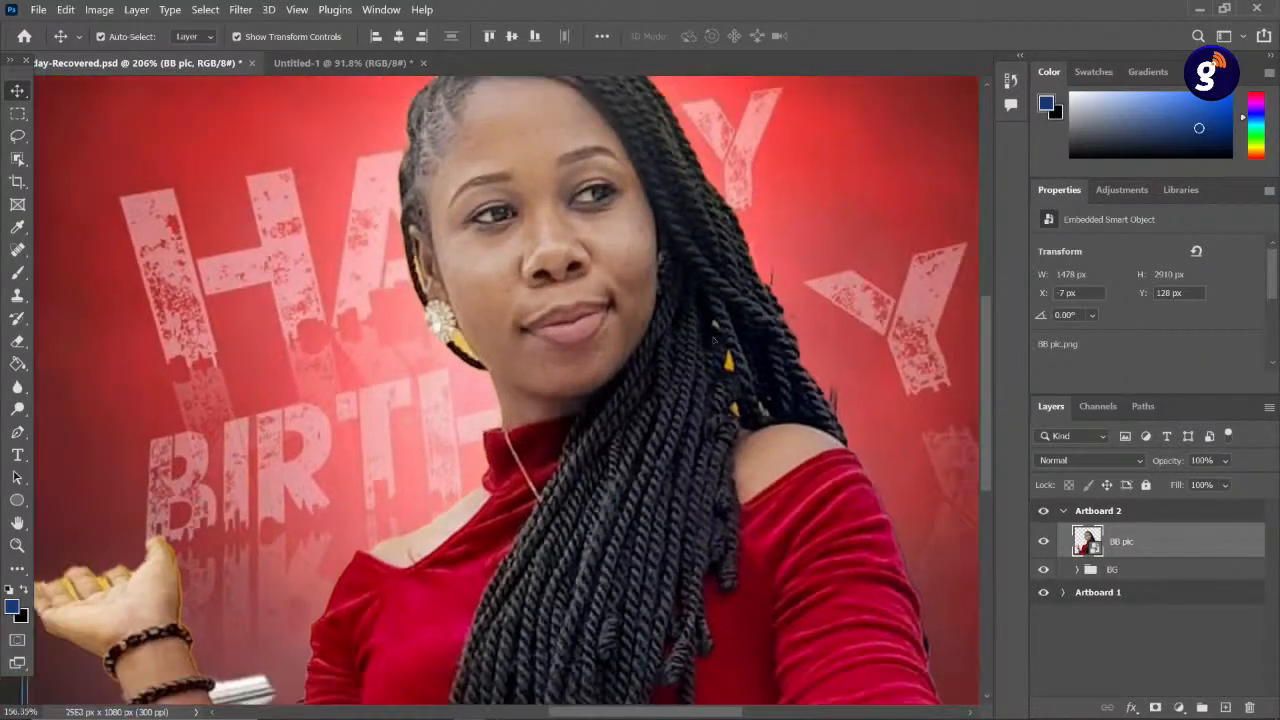
scroll(565, 388, down, 2)
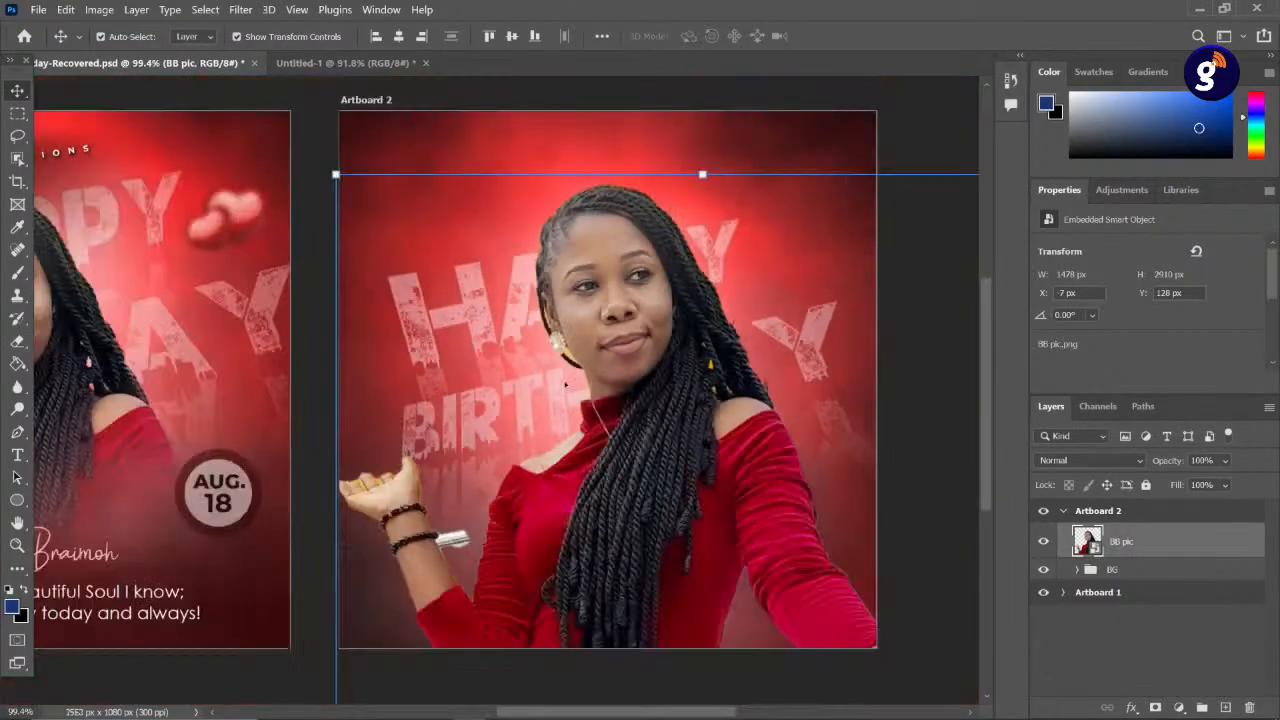
- Rasterize the BB pic smart object on Artboard 2 so it can be edited with the Eraser tool
click(952, 157)
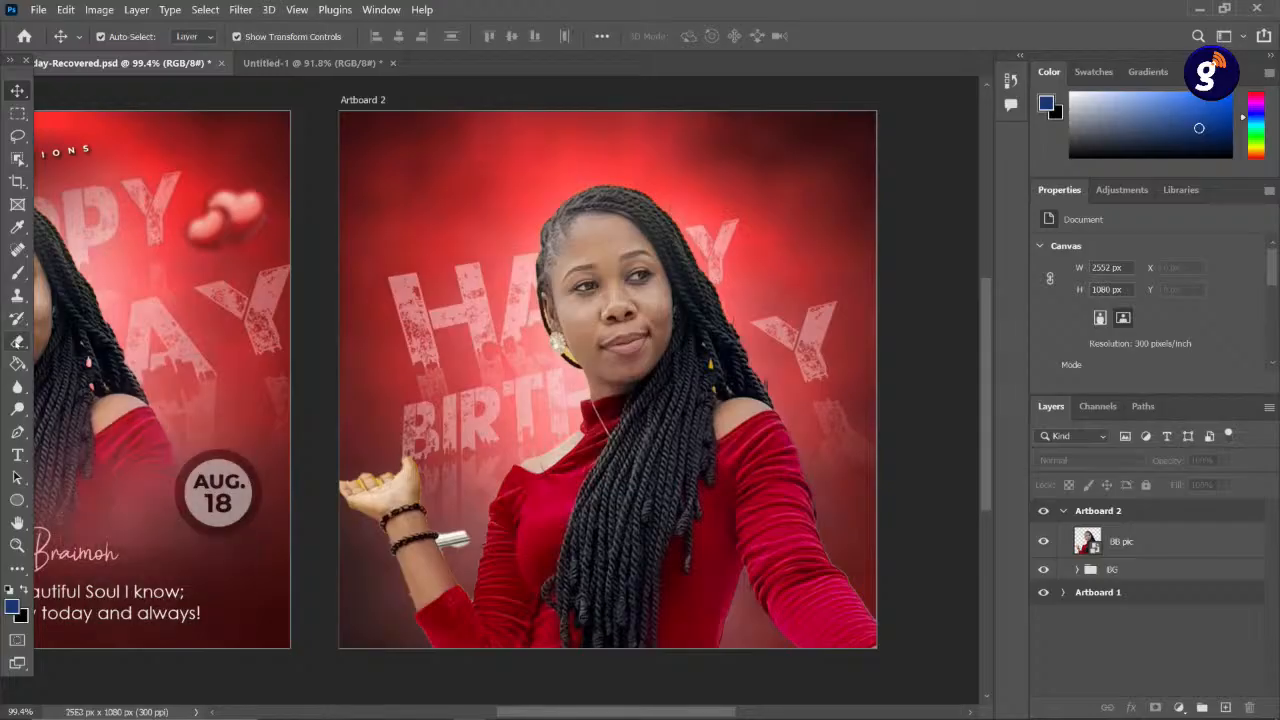
click(18, 341)
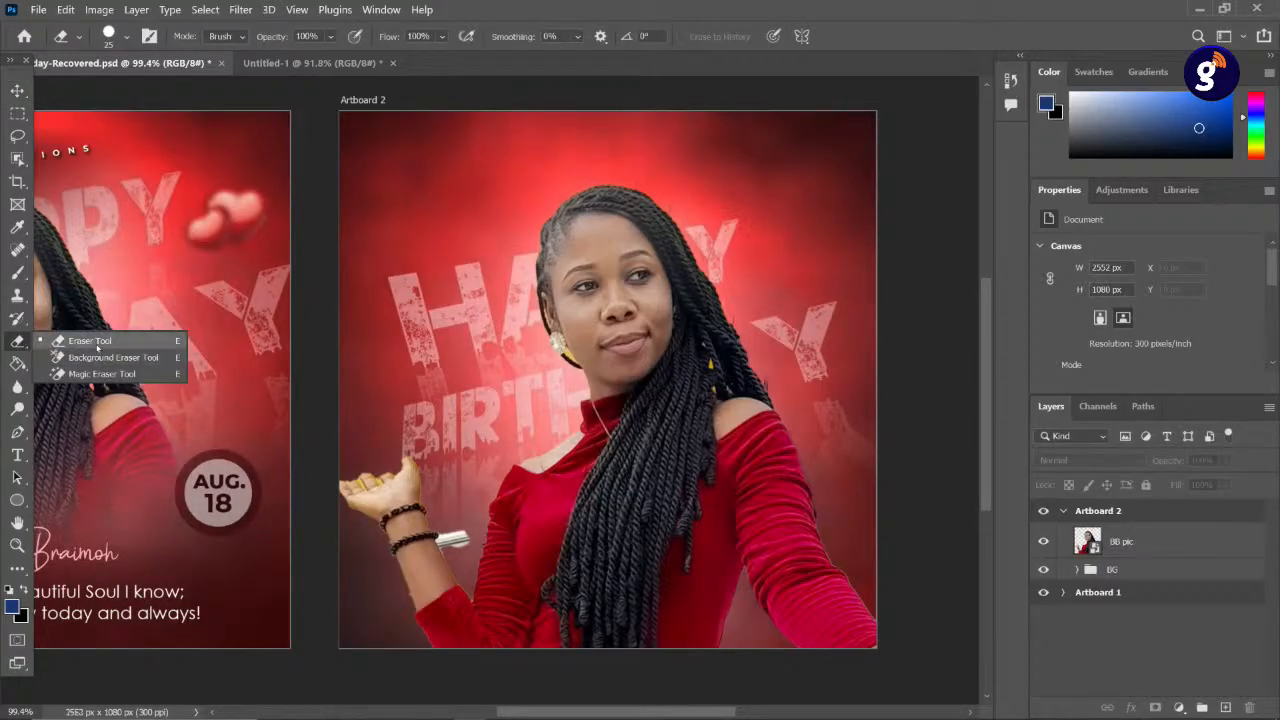
click(100, 373)
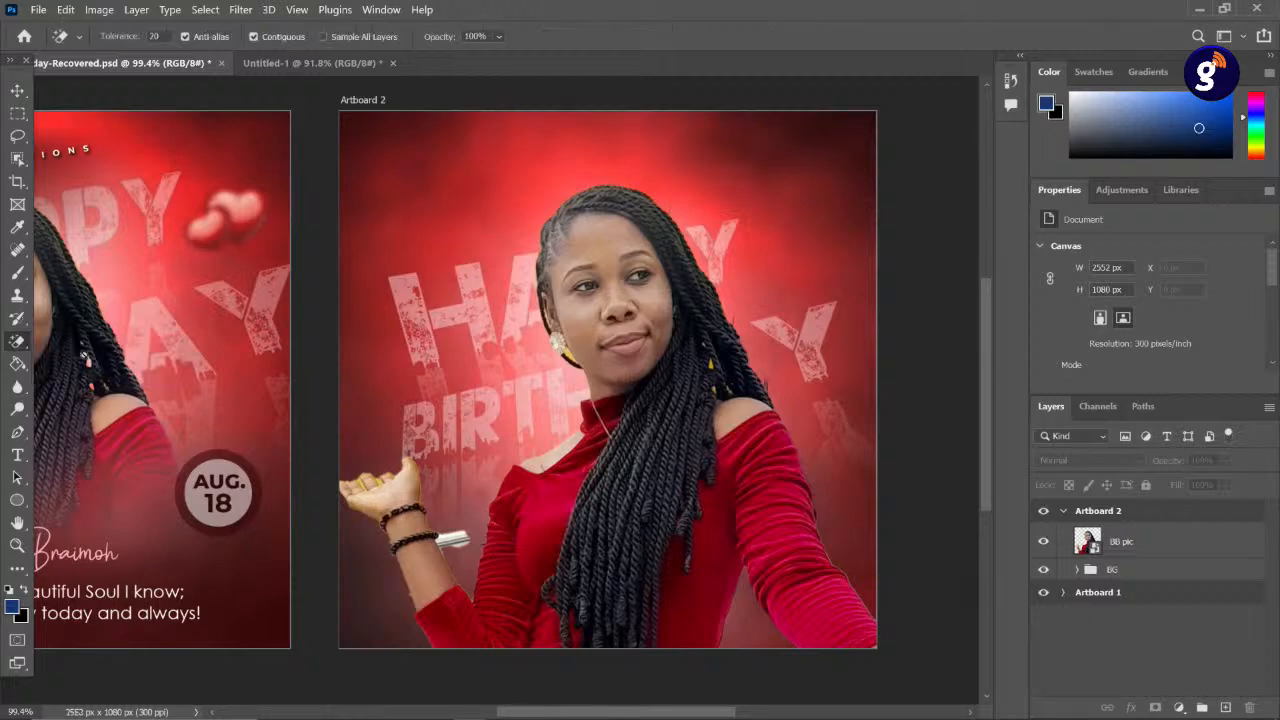
click(17, 340)
click(85, 340)
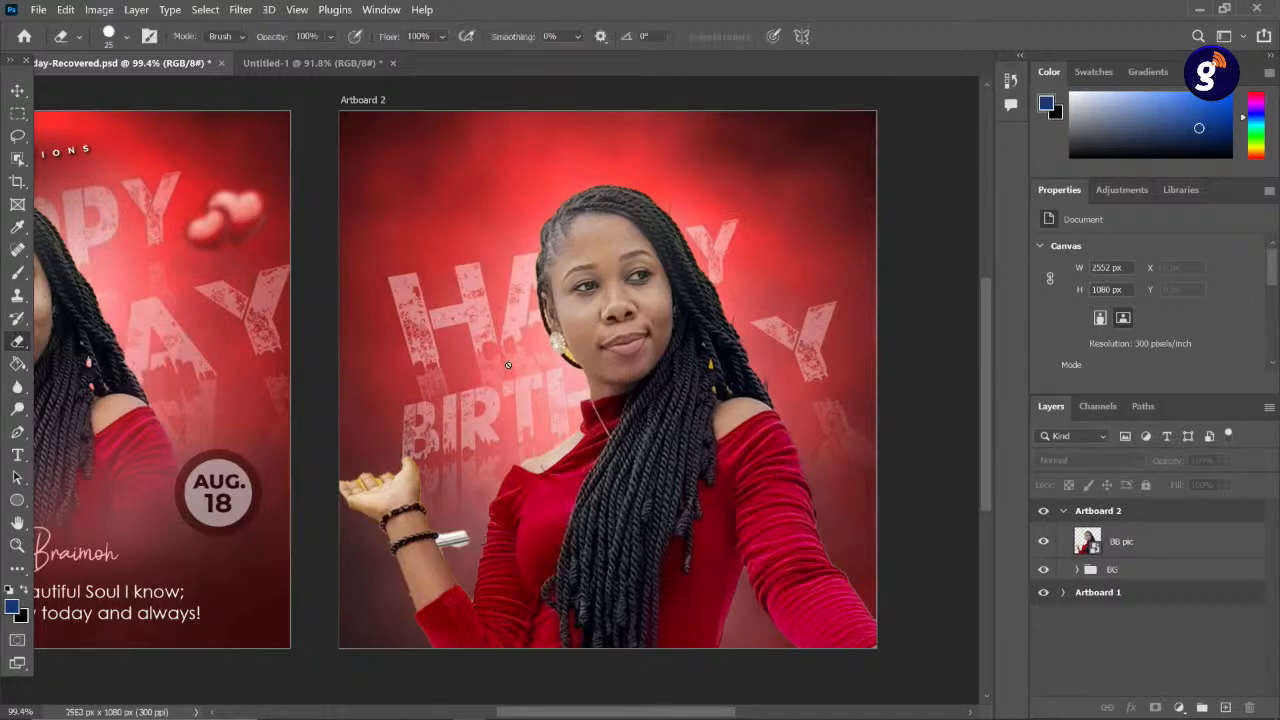
scroll(526, 352, up, 2)
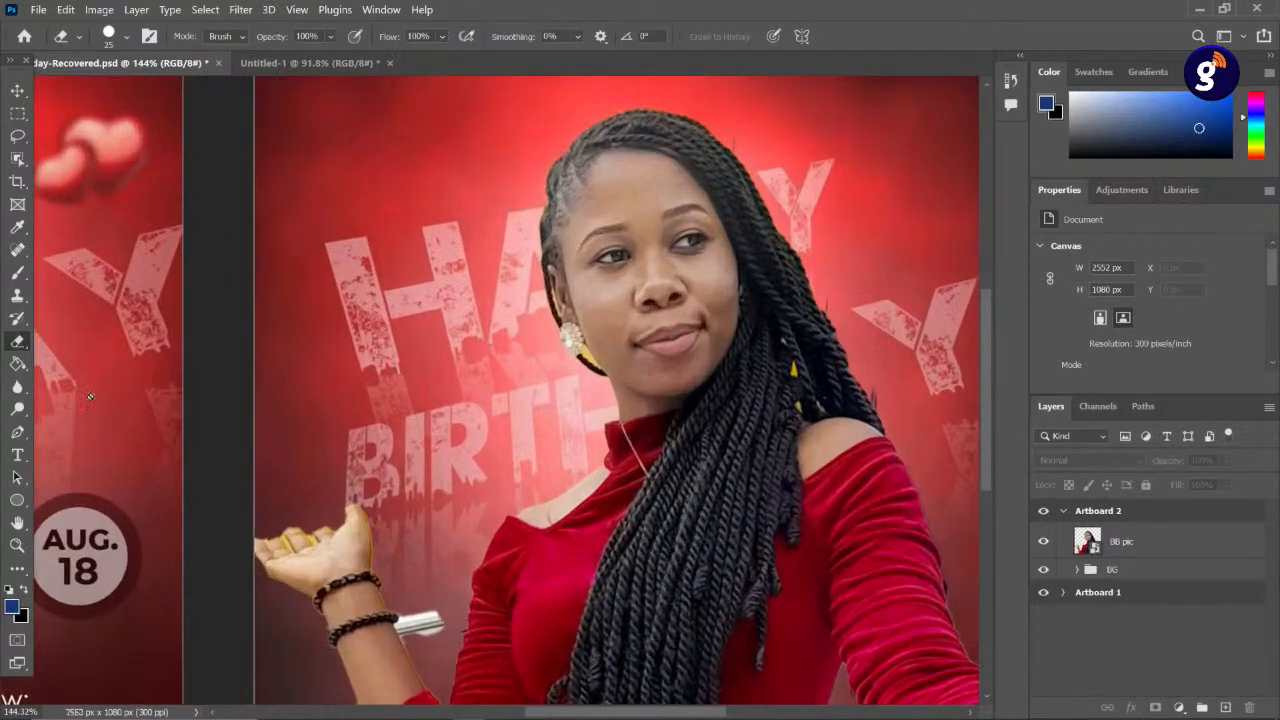
scroll(807, 460, up, 2)
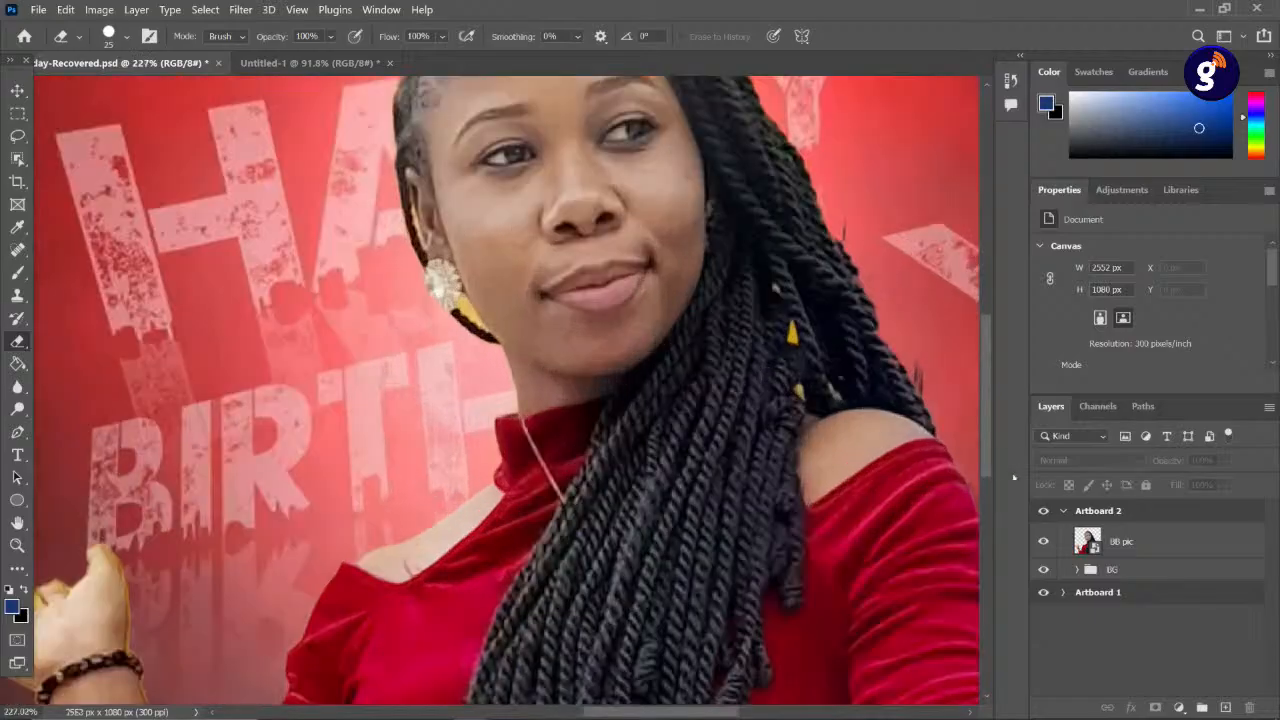
click(1121, 543)
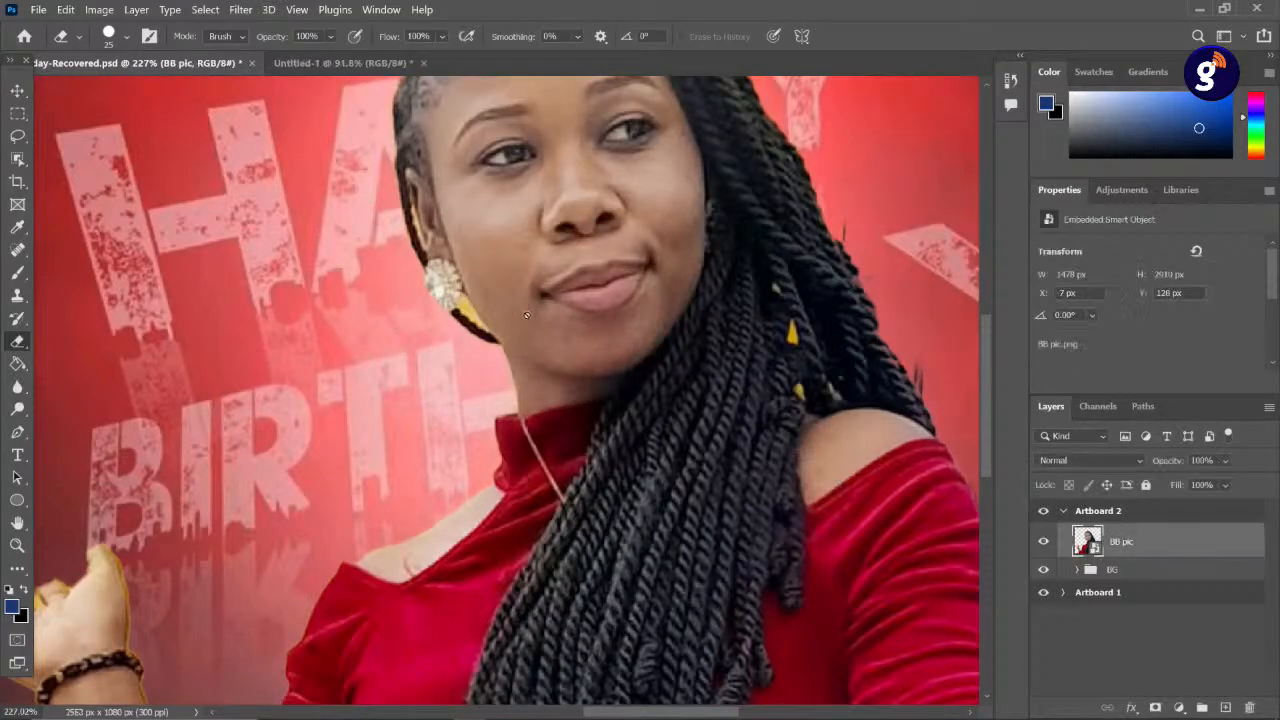
click(789, 362)
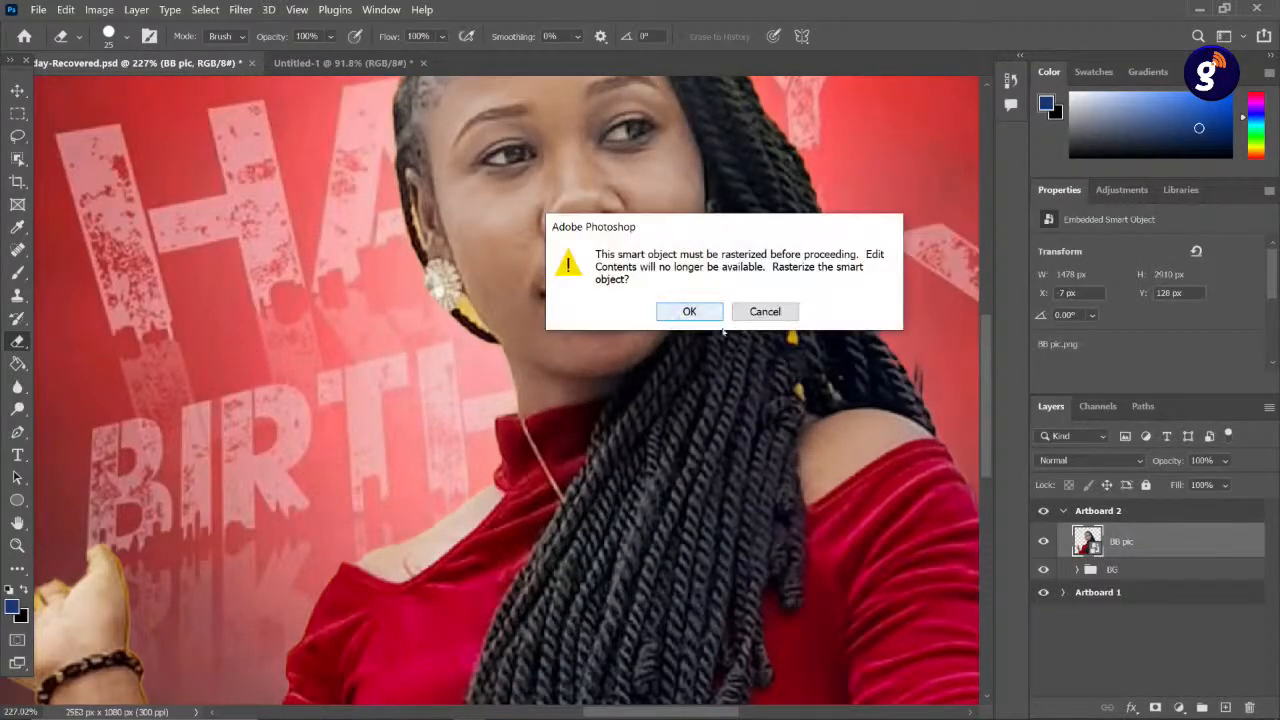
click(688, 310)
- Try to erase the yellow patch between the braids on BB pic with a 25 px Eraser
scroll(765, 324, up, 3)
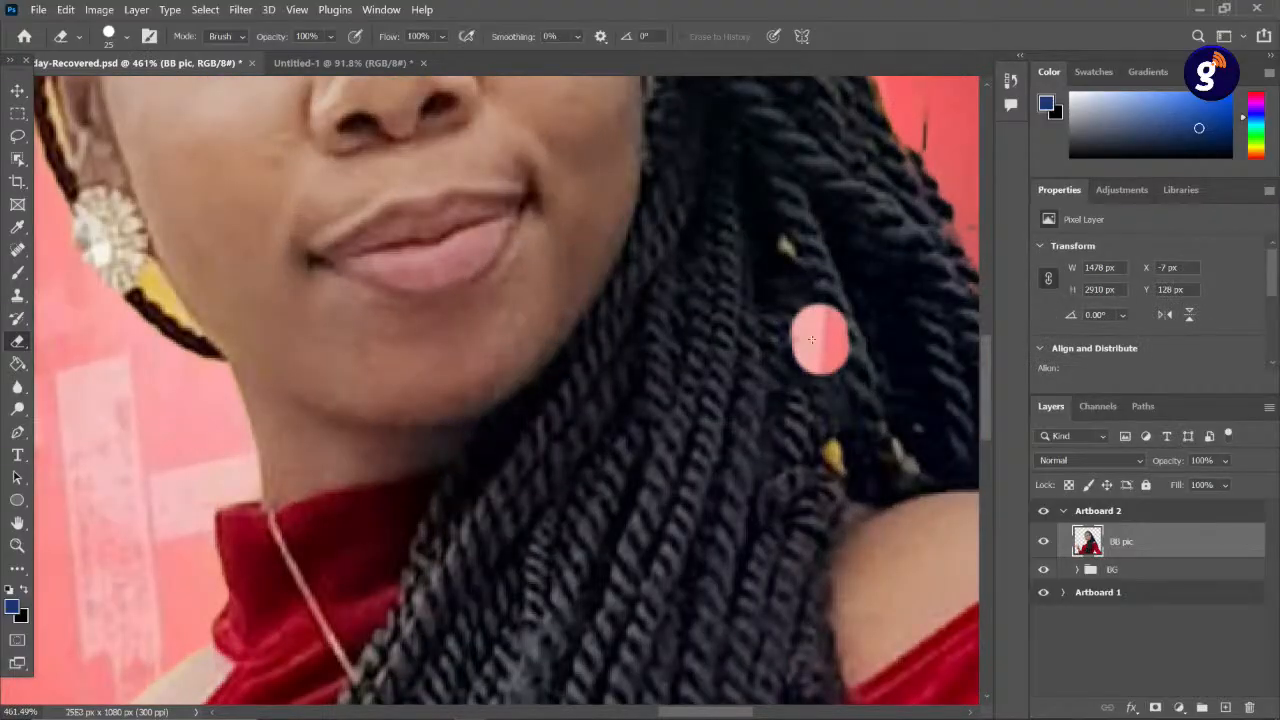
key(ctrl+z)
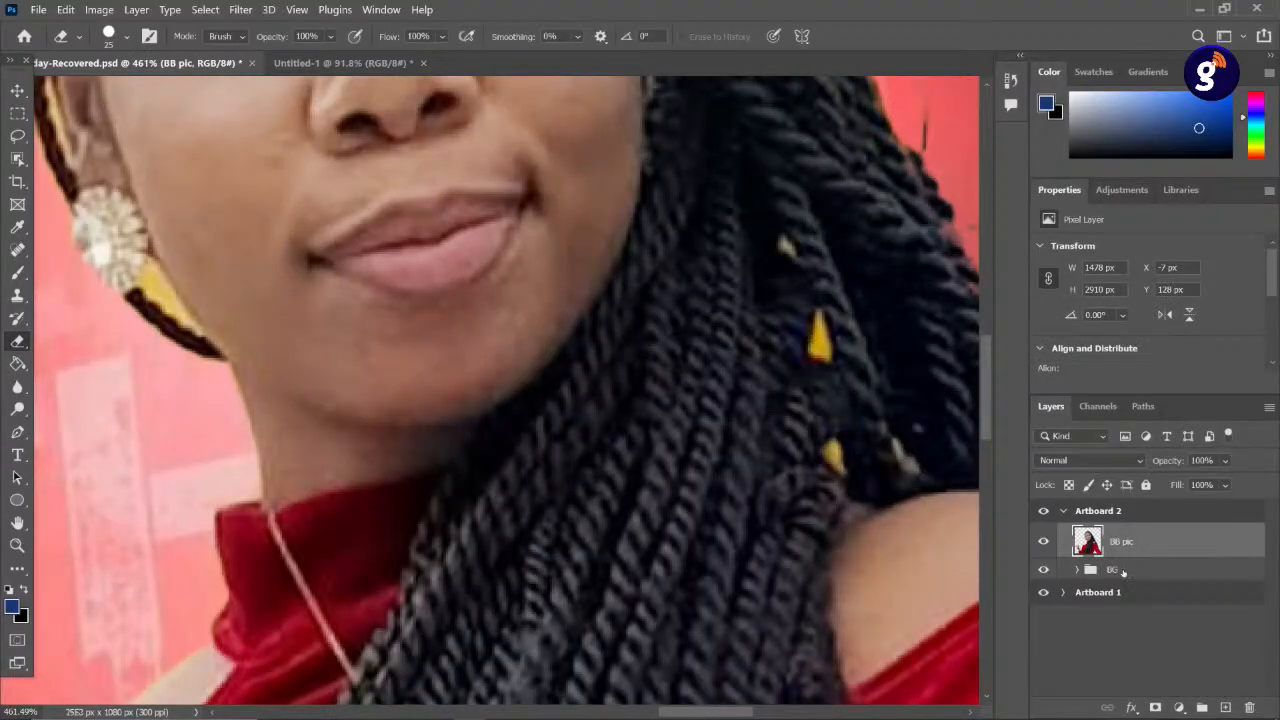
right_click(18, 341)
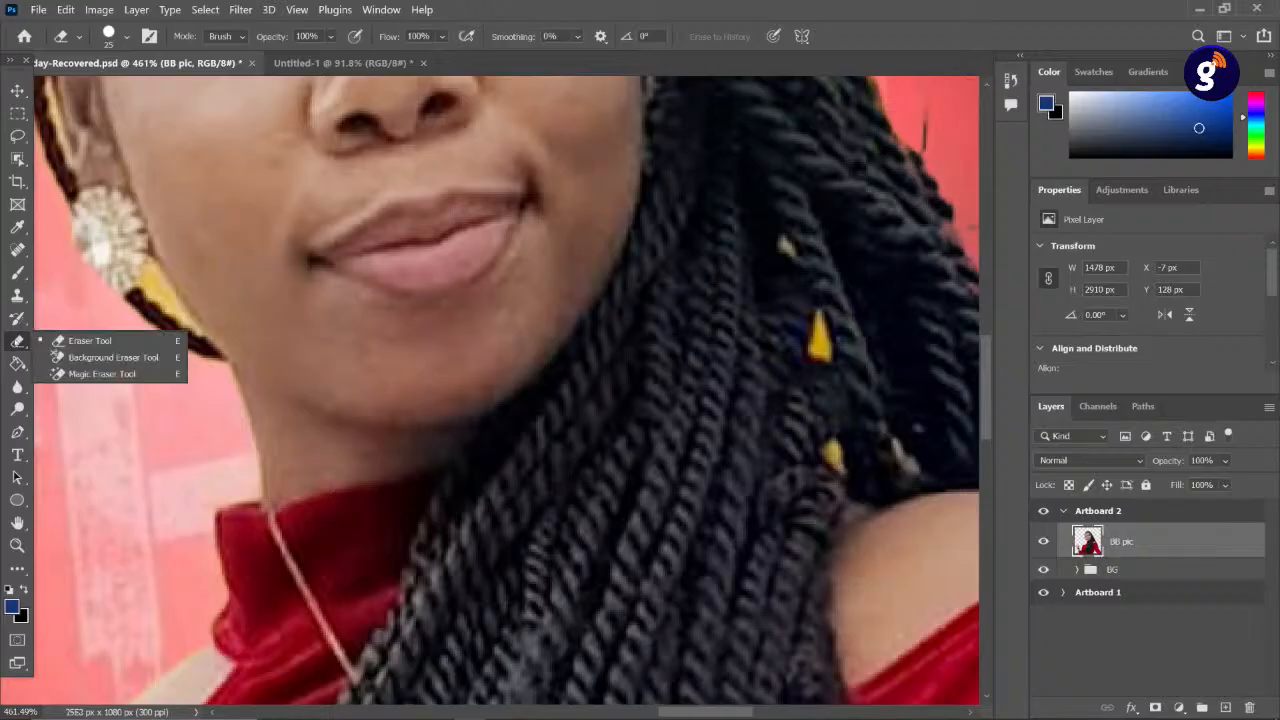
click(19, 341)
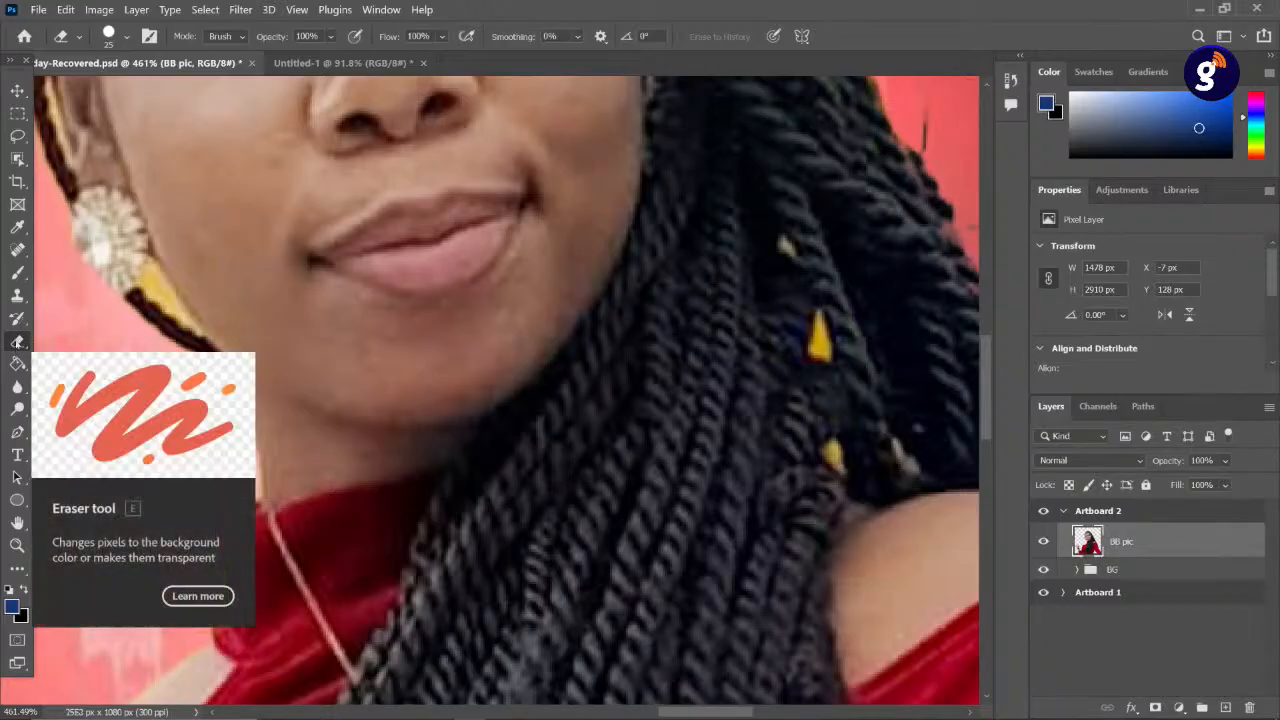
- Try to paint over the yellow patches between the braids with a 600 px blue brush
key(b)
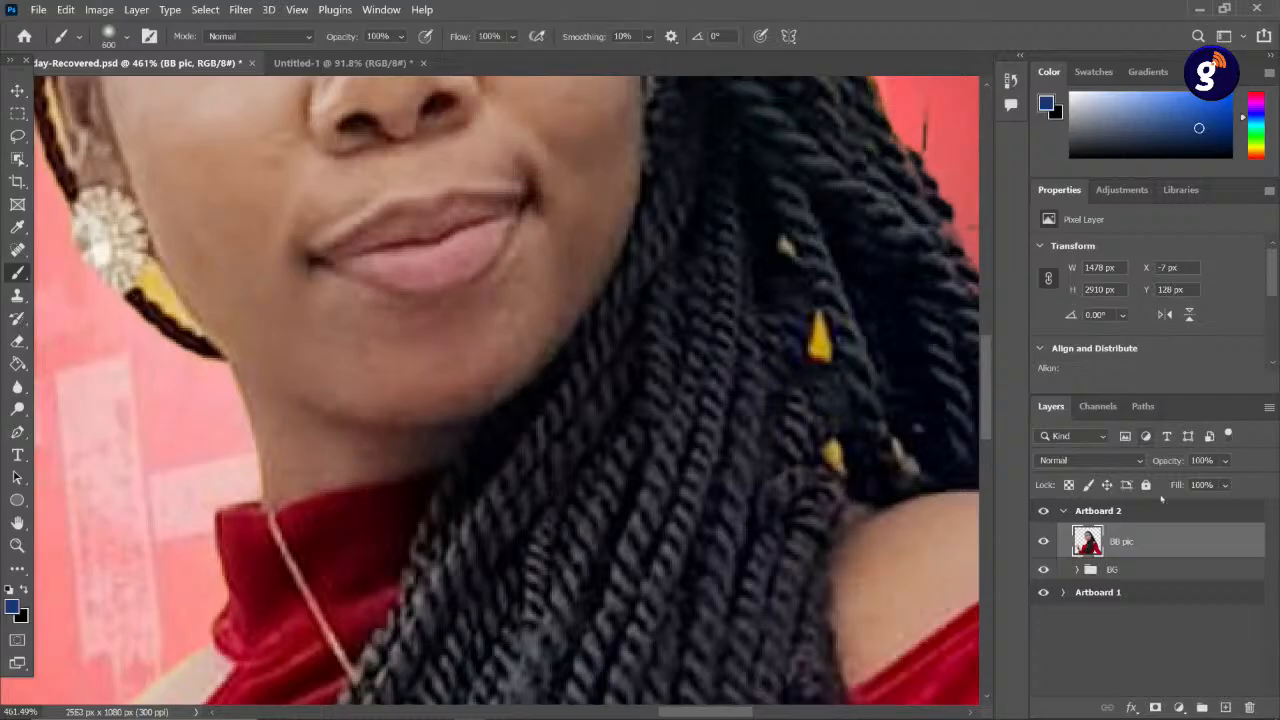
right_click(14, 275)
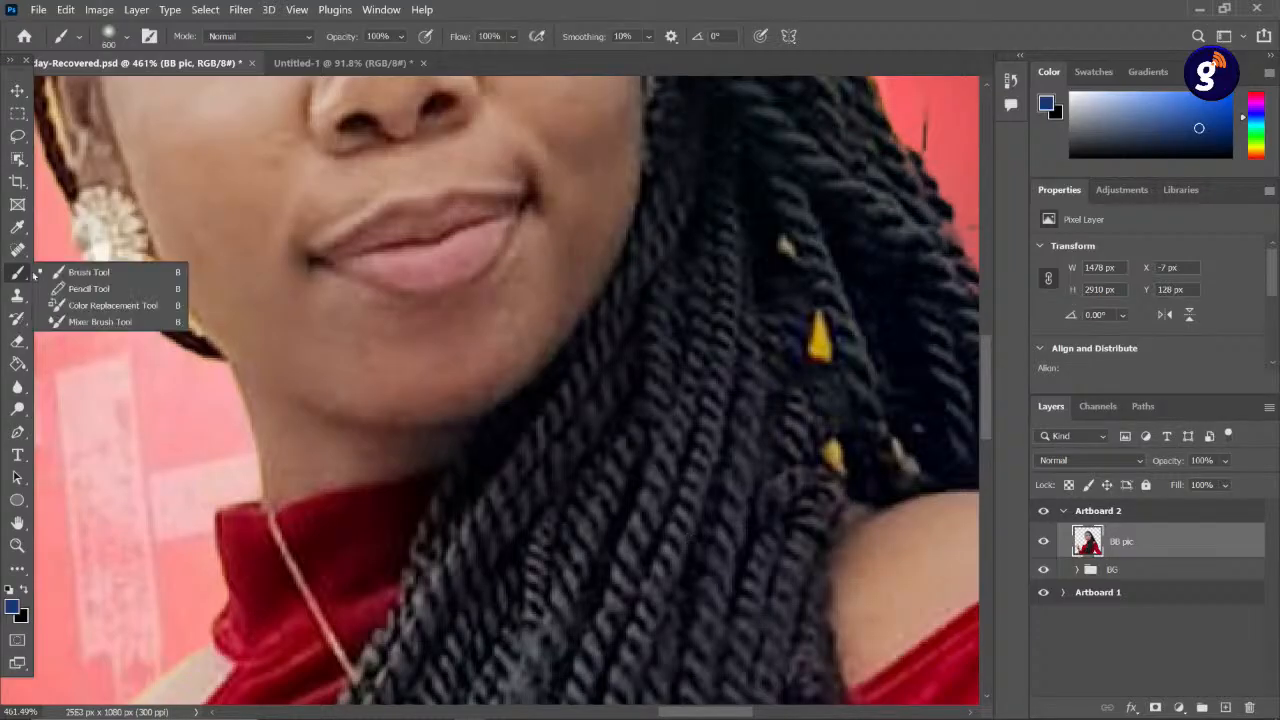
click(86, 276)
scroll(880, 505, up, 3)
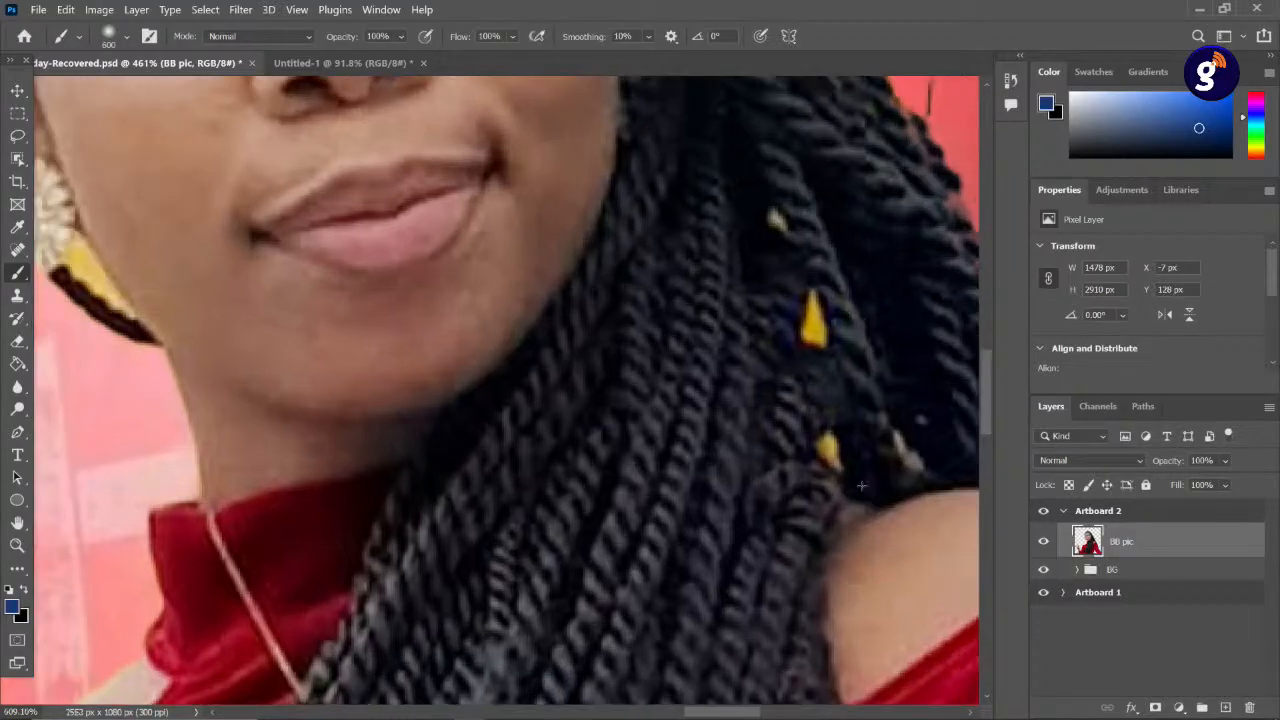
click(816, 440)
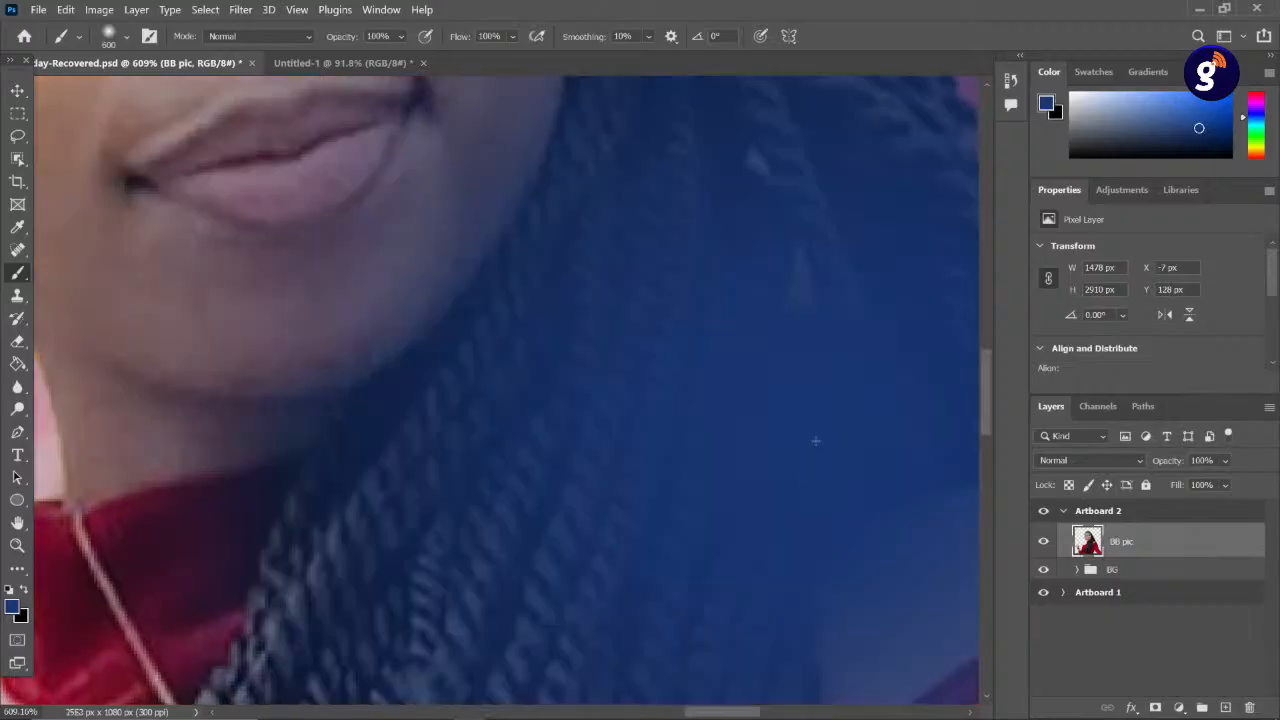
key(ctrl+z)
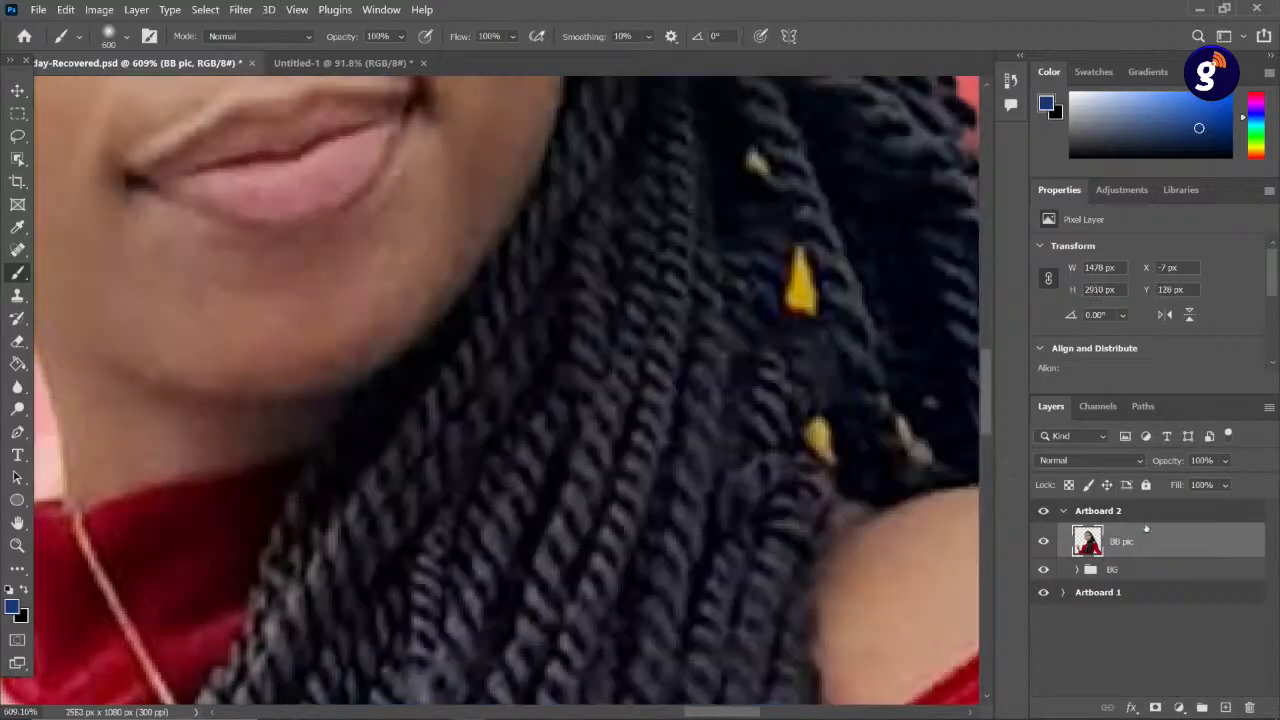
- Add a white layer mask to the BB pic layer
right_click(1139, 543)
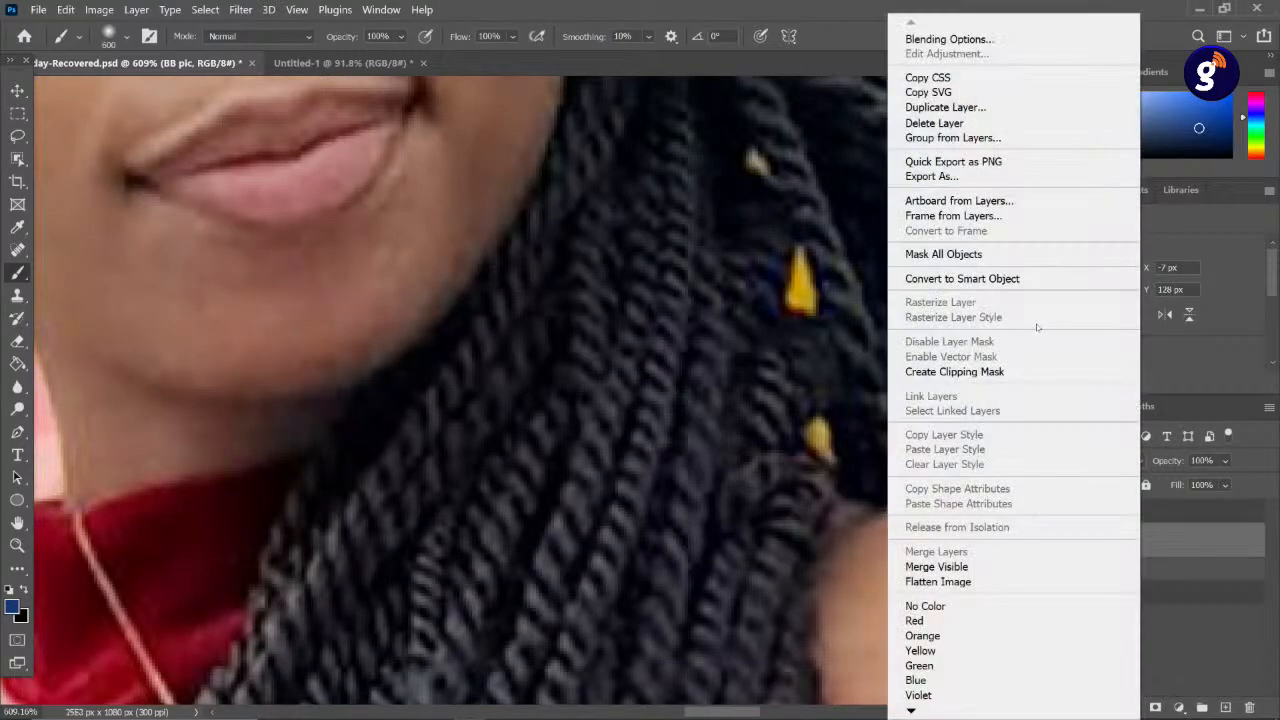
click(1171, 655)
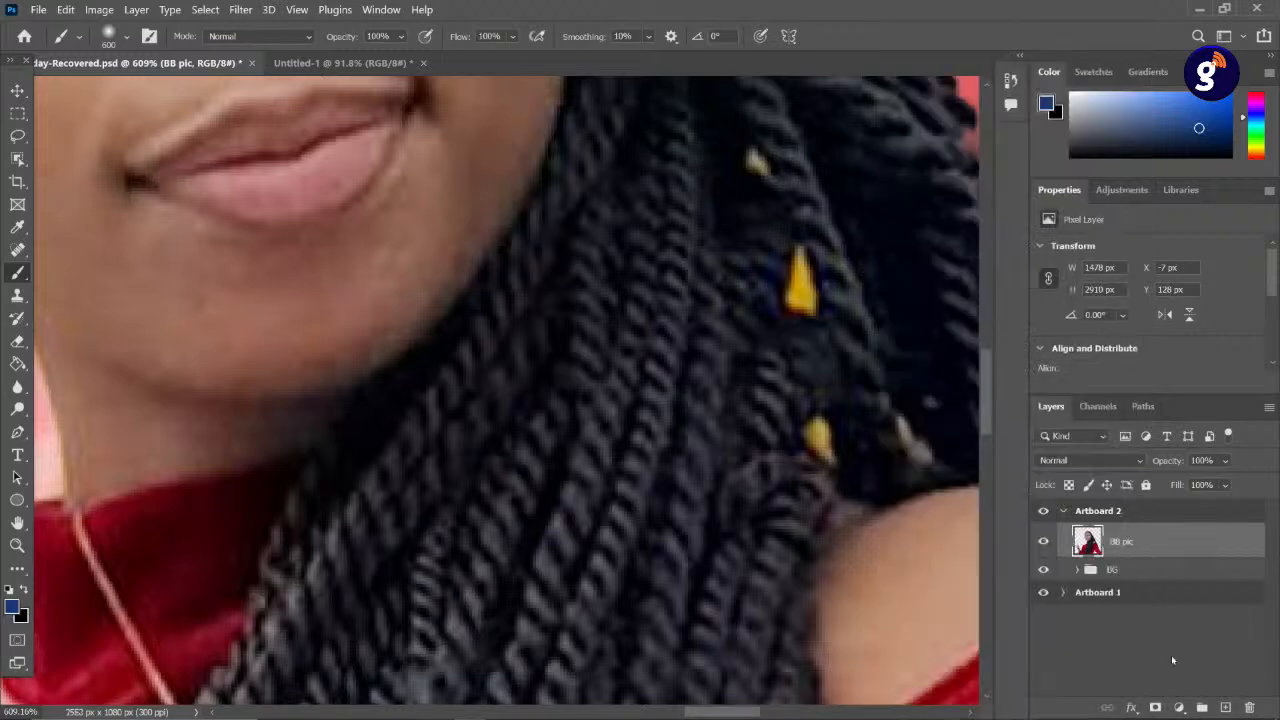
click(1155, 707)
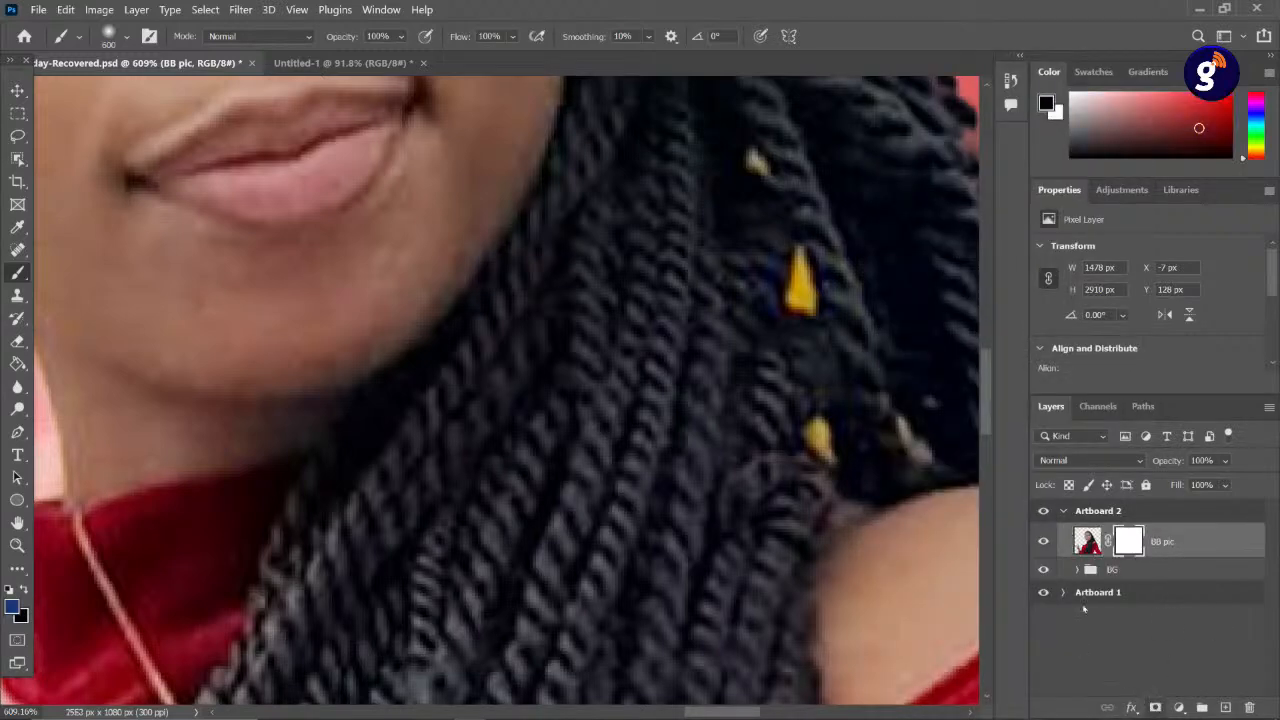
- Try to hide the yellow patch by painting black on the BB pic layer mask with a 600 px brush
click(800, 285)
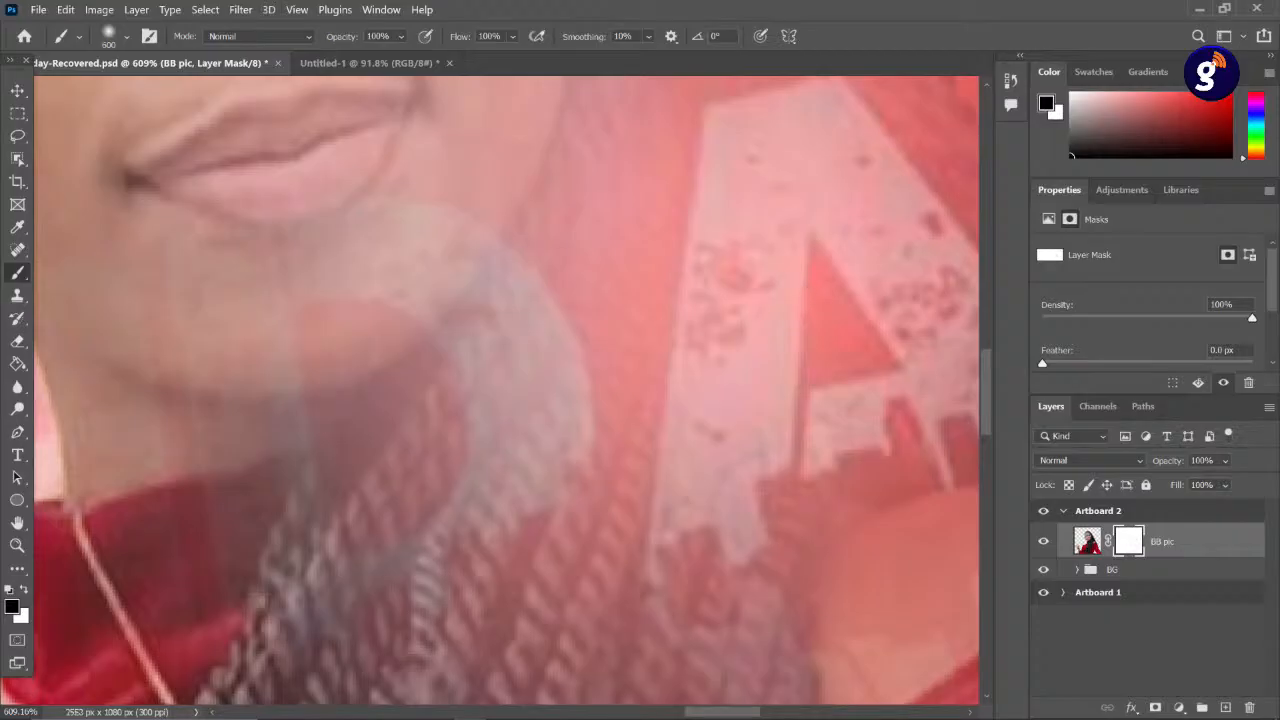
key(ctrl+z)
scroll(640, 428, down, 3)
scroll(643, 430, down, 2)
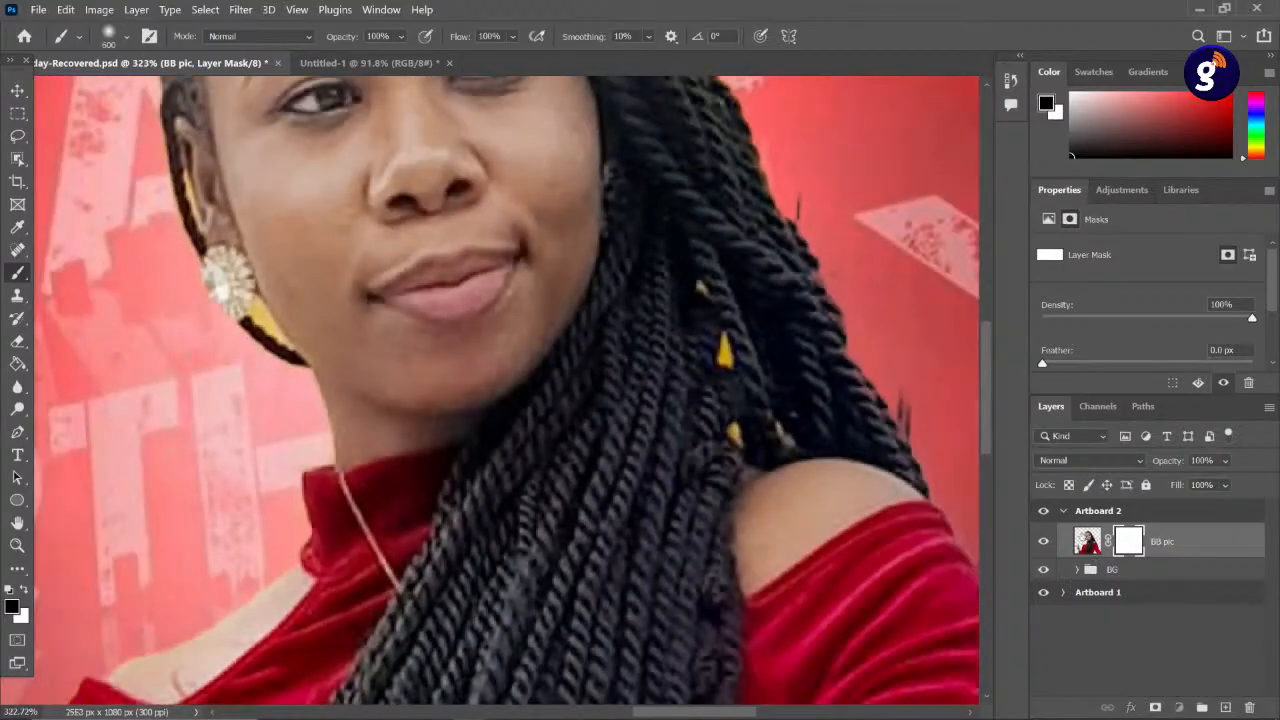
- Erase the largest yellow patch between the braids from the BB pic image itself, reducing the Eraser to 3 px
click(1086, 541)
scroll(640, 428, down, 4)
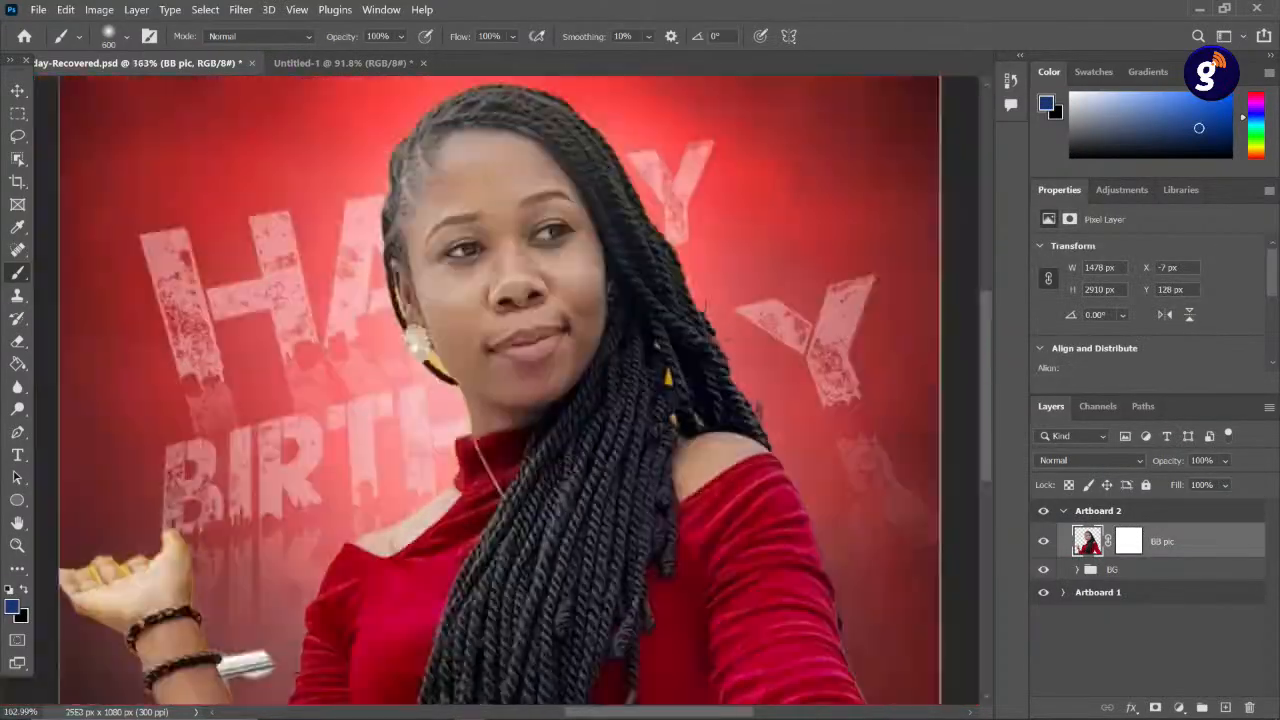
scroll(640, 428, down, 1)
scroll(550, 435, up, 2)
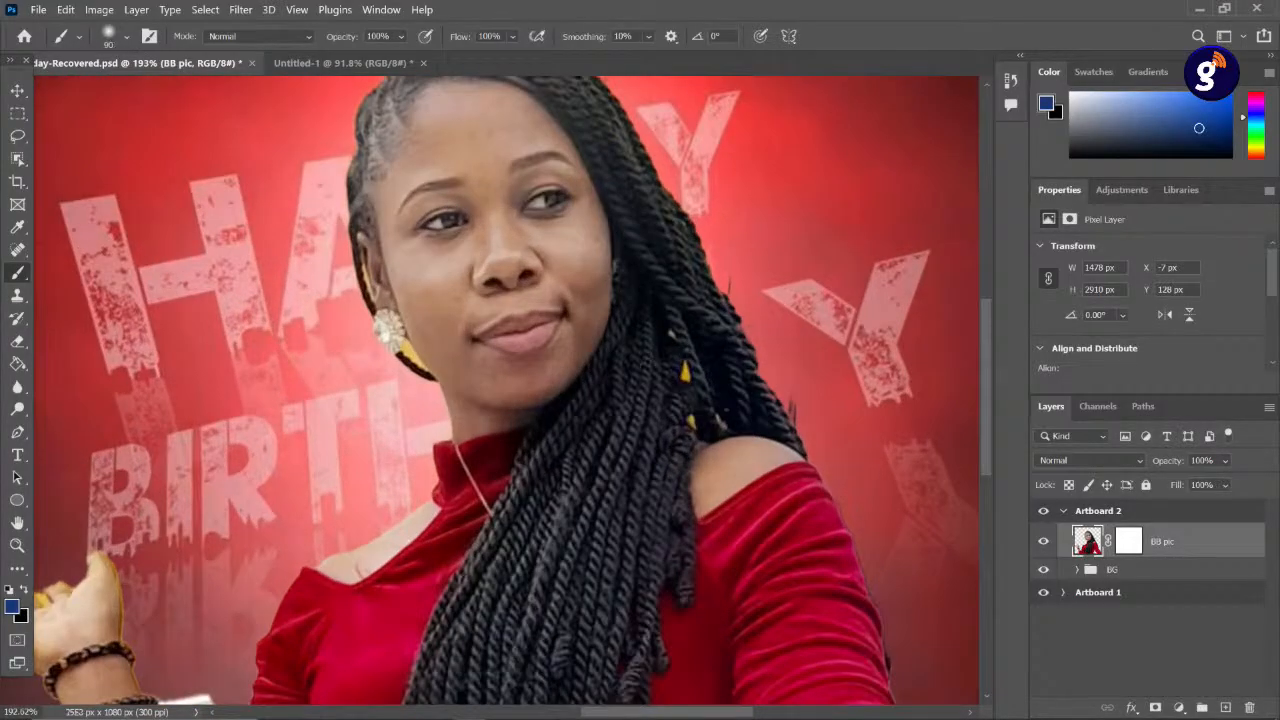
scroll(666, 370, up, 3)
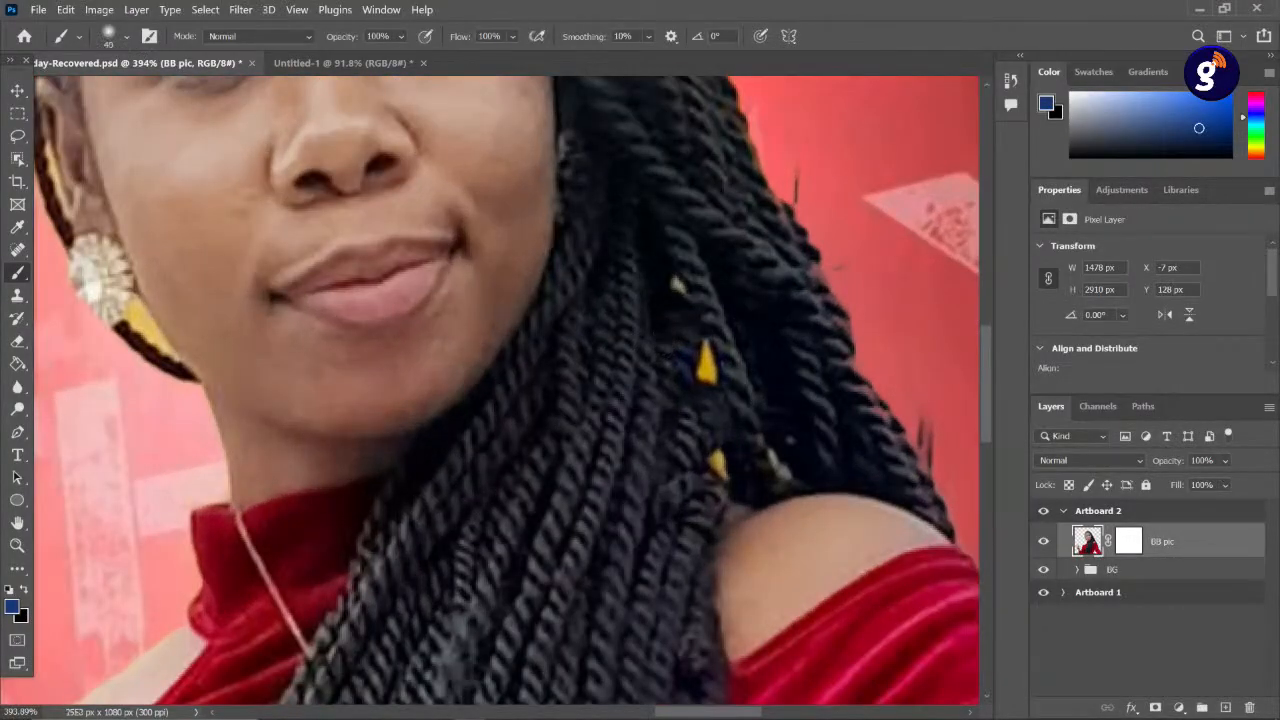
right_click(18, 273)
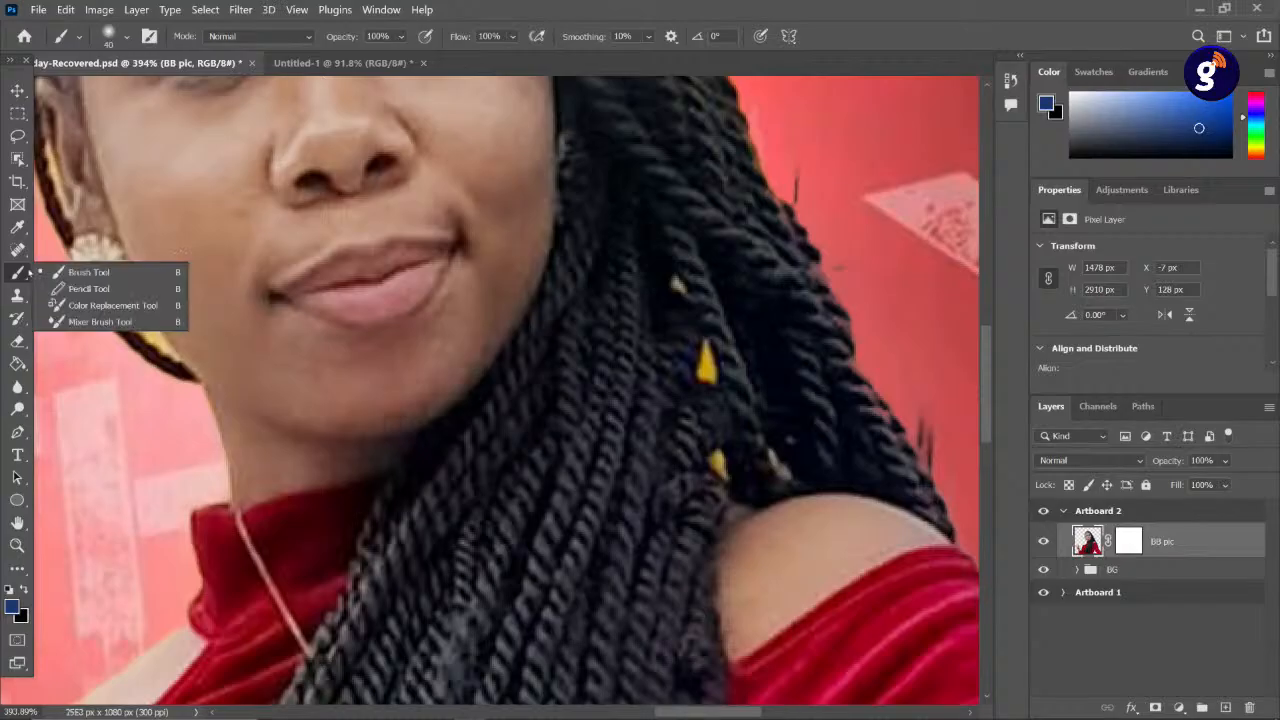
click(18, 341)
right_click(19, 342)
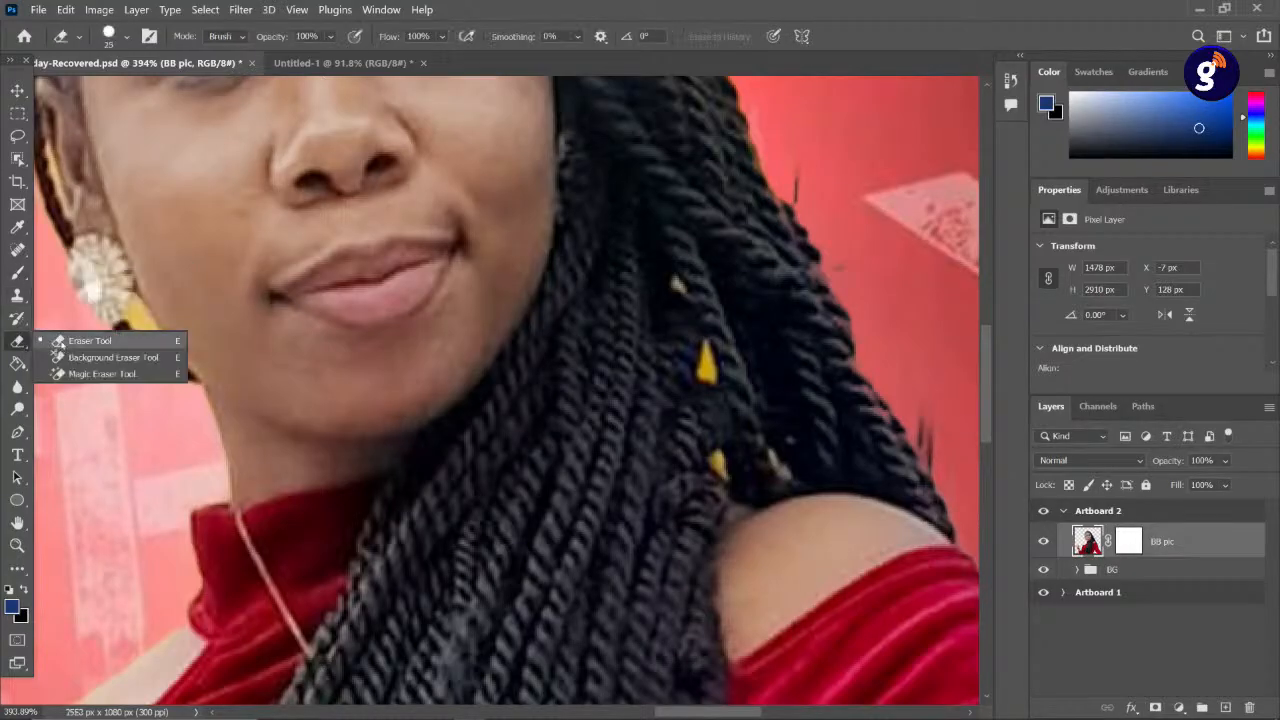
click(96, 344)
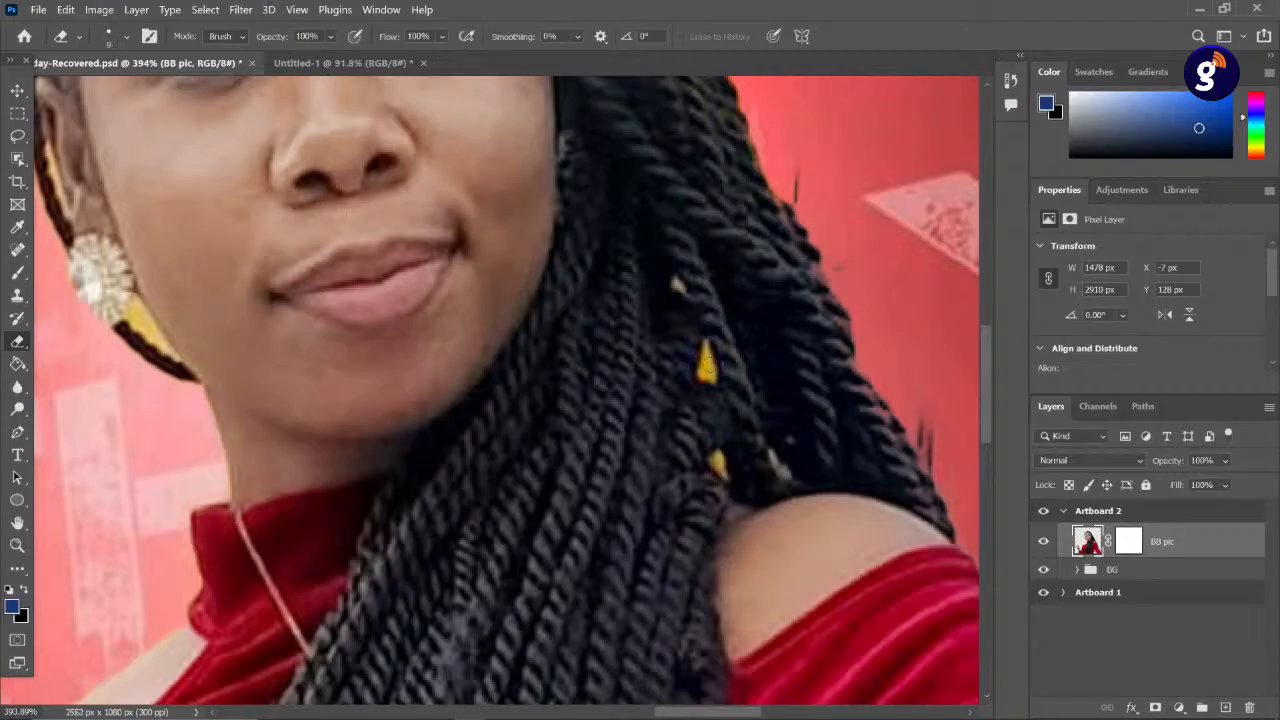
scroll(707, 372, up, 4)
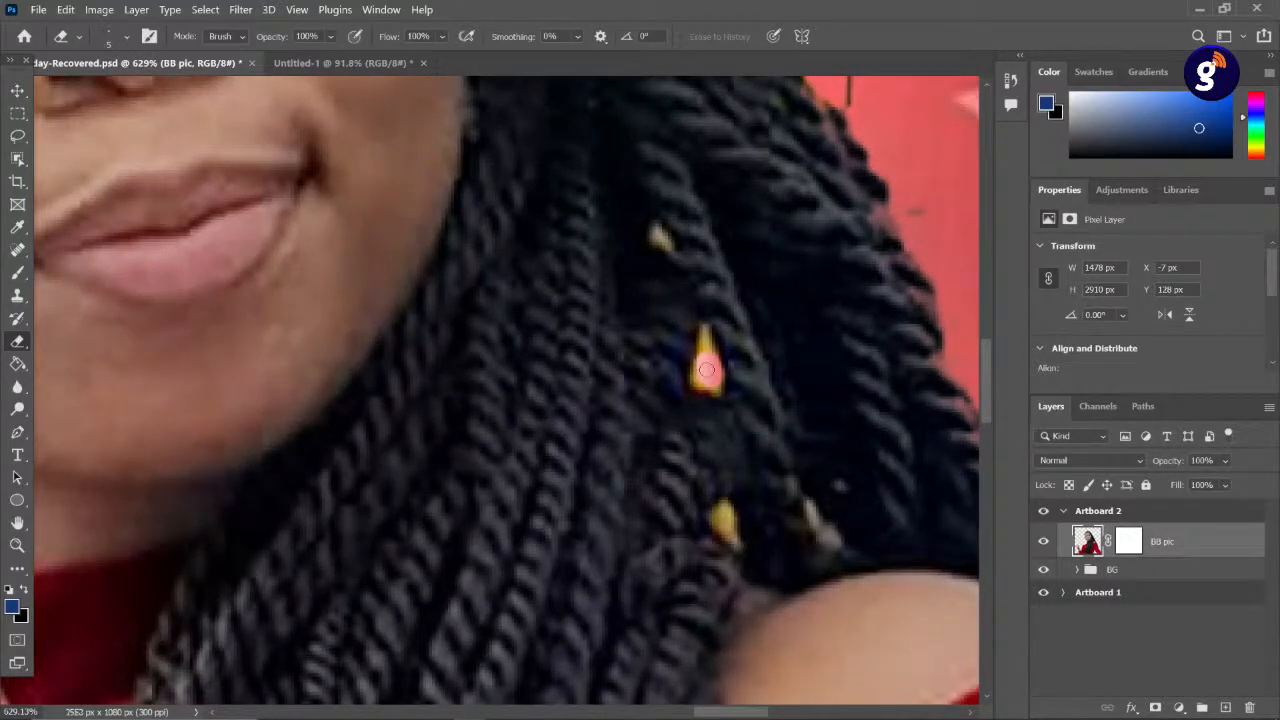
scroll(707, 370, up, 3)
scroll(707, 345, down, 1)
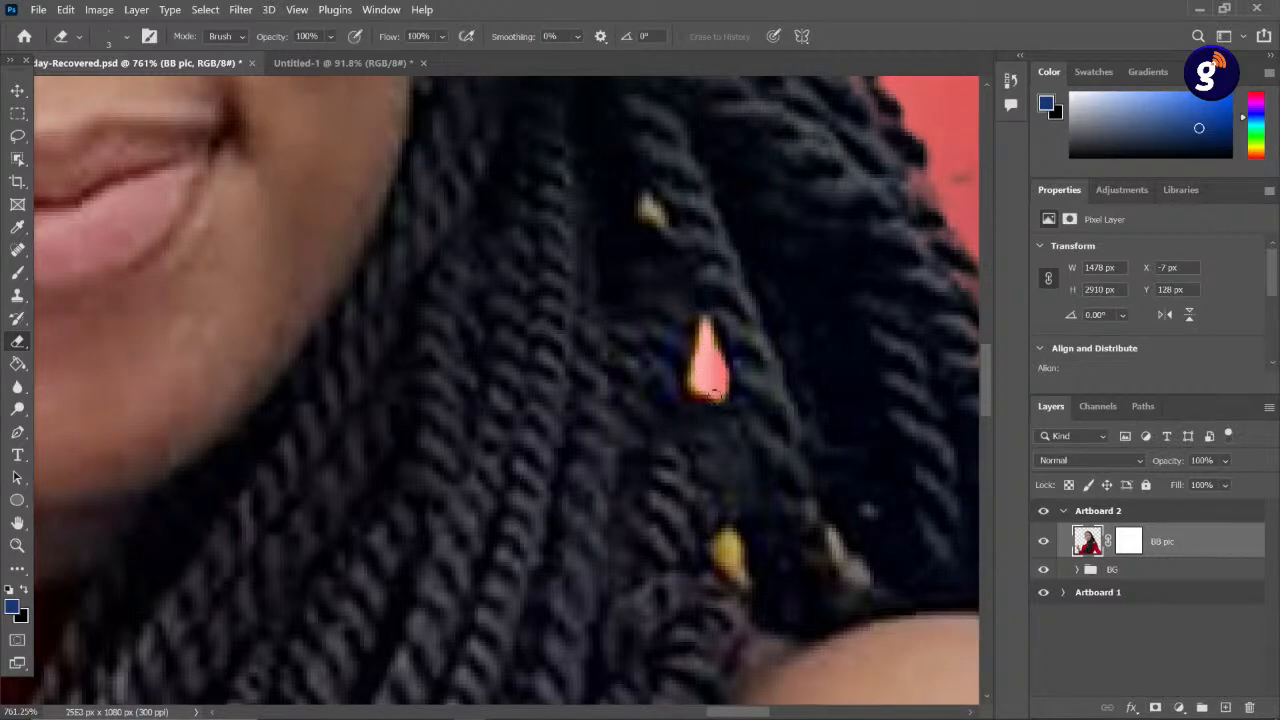
- Erase the small upper and lower yellow patches between the braids on the BB pic image with the 3 px Eraser
scroll(707, 369, down, 3)
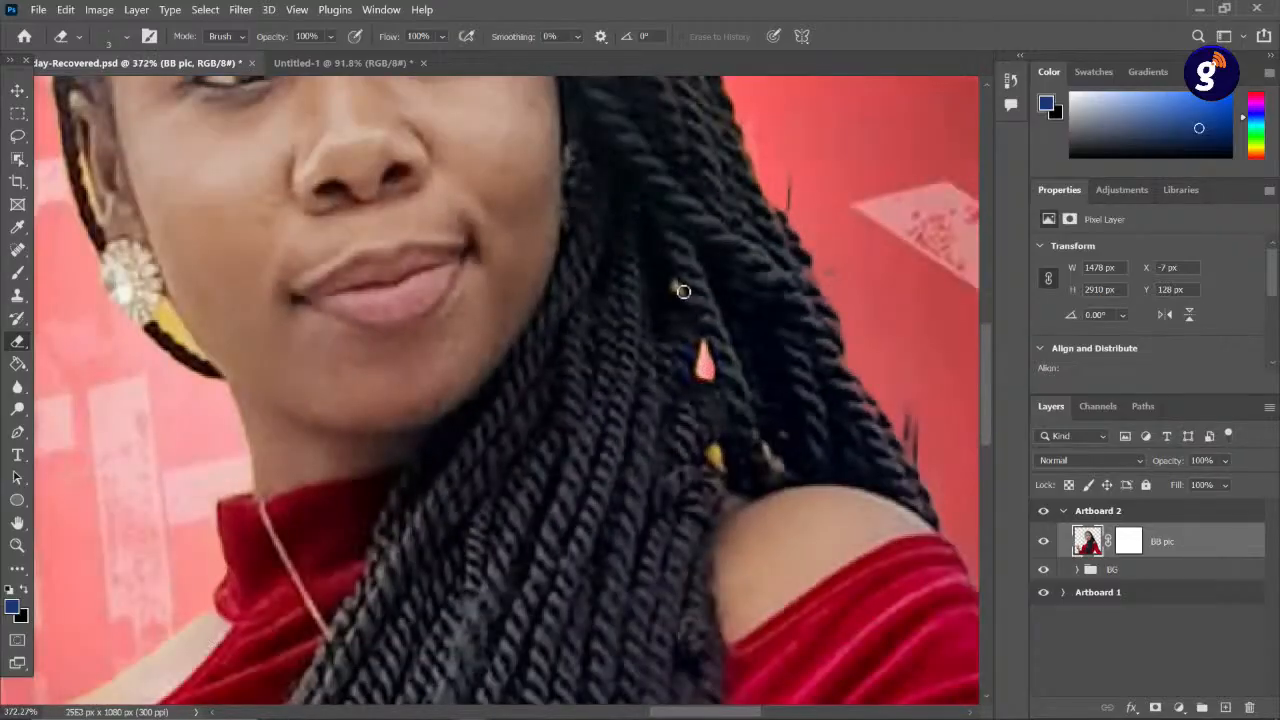
scroll(680, 288, up, 5)
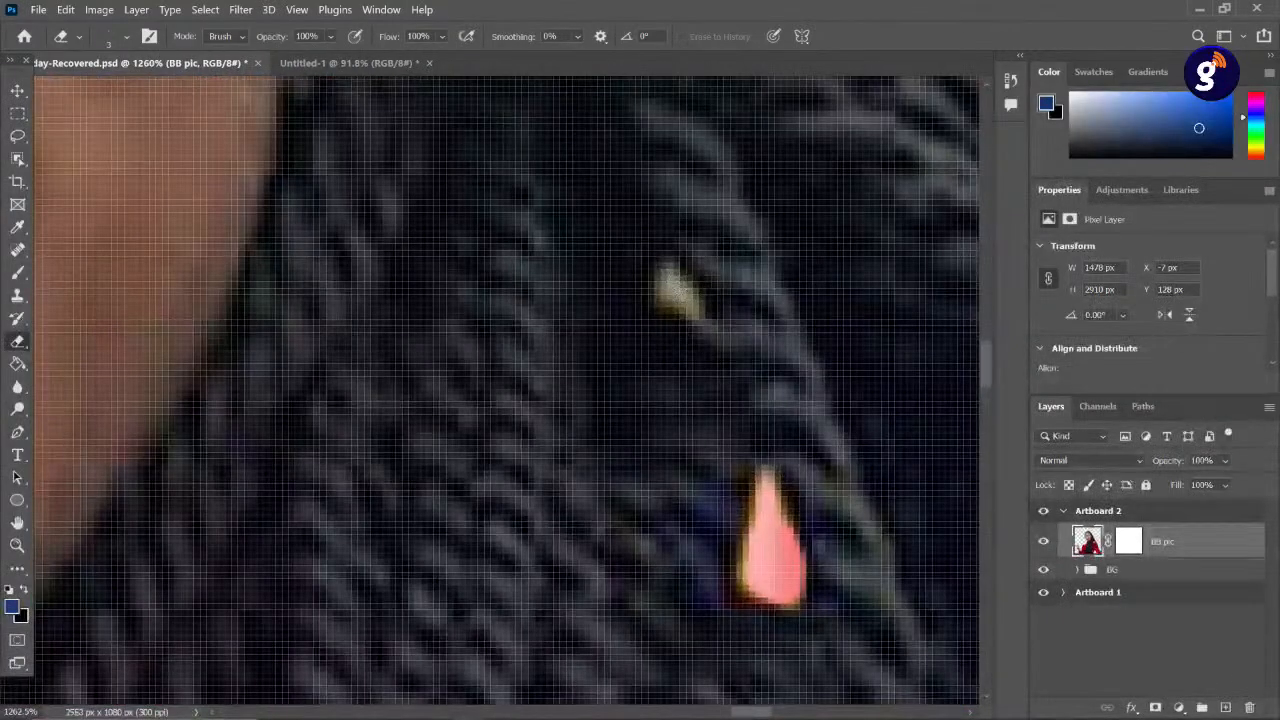
mouse_move(678, 288)
mouse_down()
mouse_move(694, 308)
mouse_move(676, 290)
mouse_up()
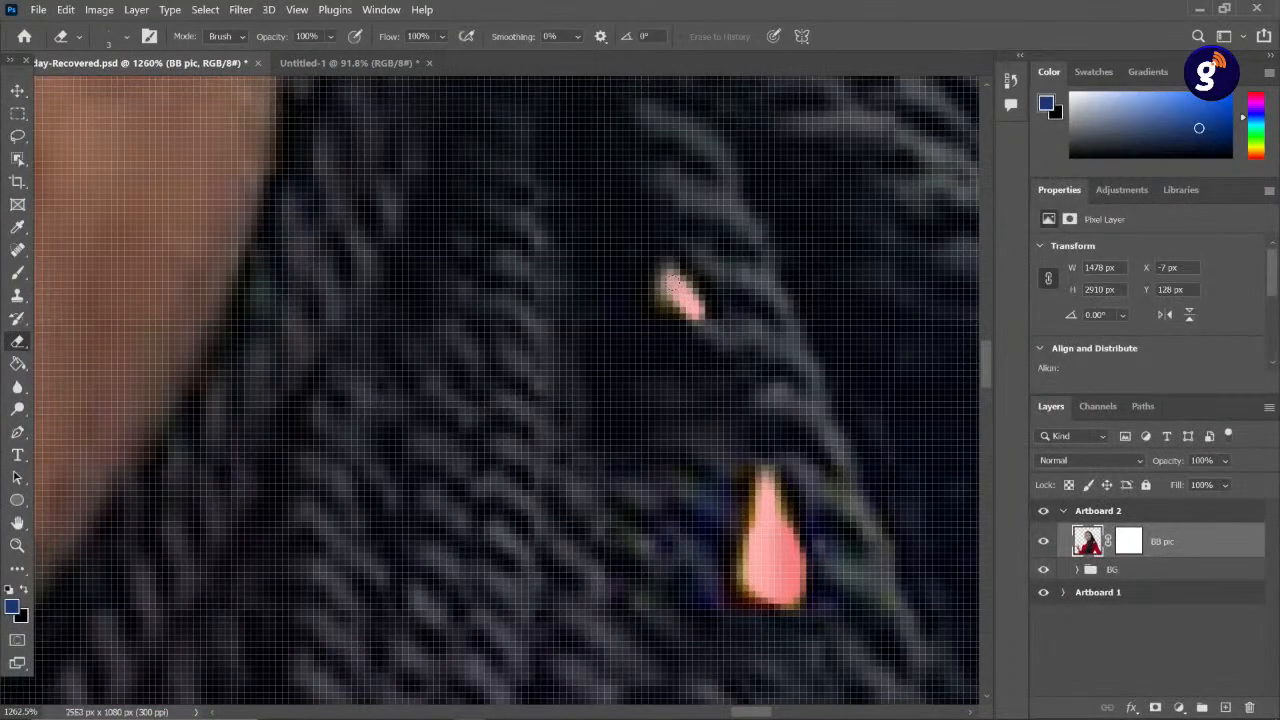
scroll(679, 341, down, 4)
scroll(693, 398, down, 2)
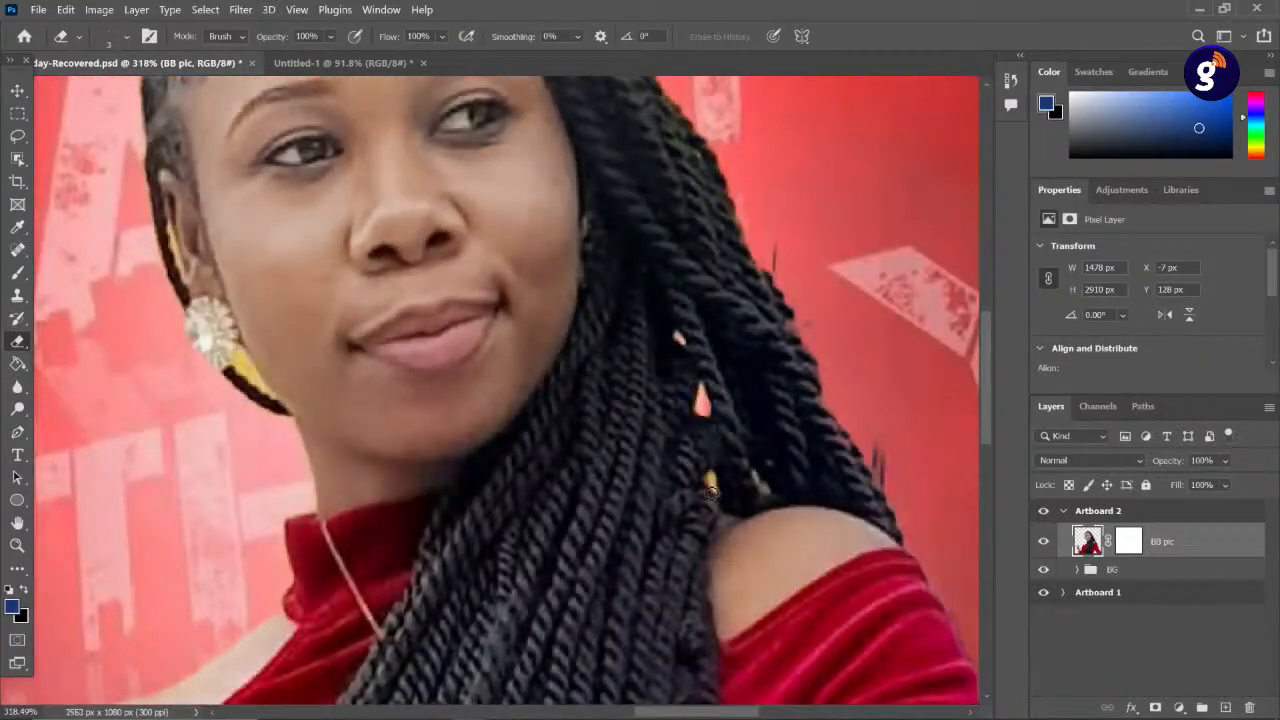
scroll(712, 481, up, 3)
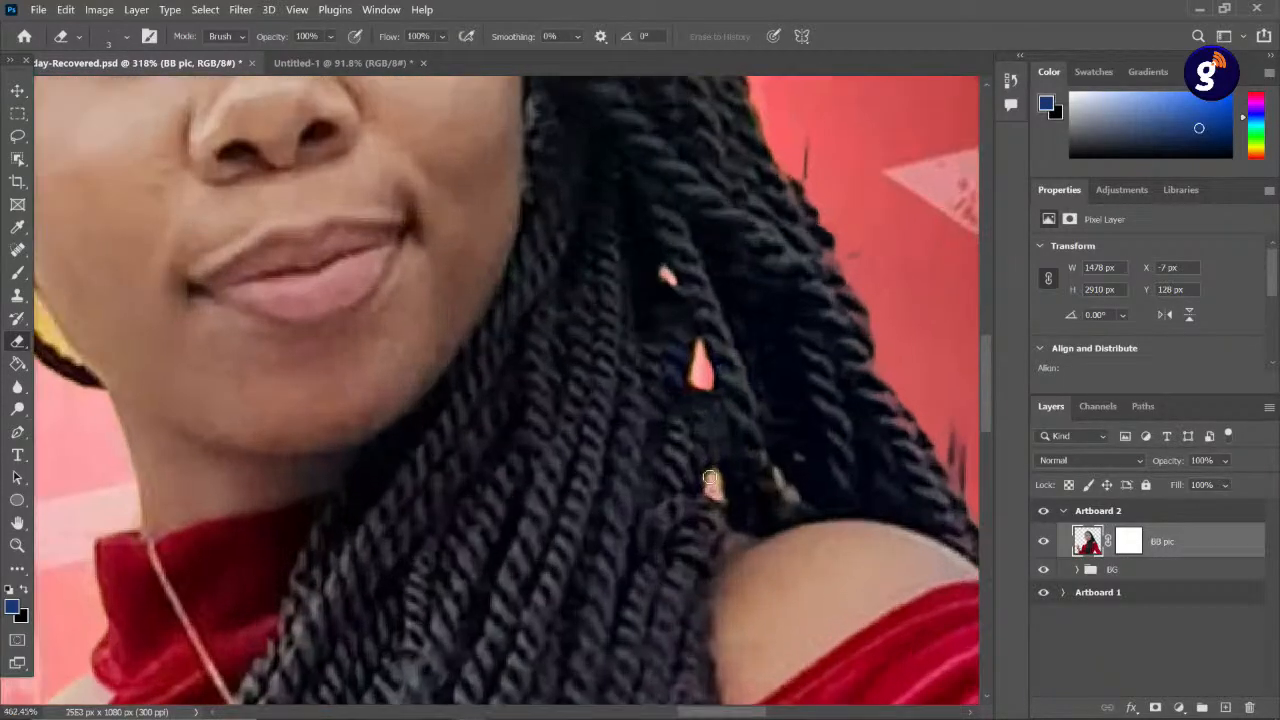
drag(708, 478, 733, 506)
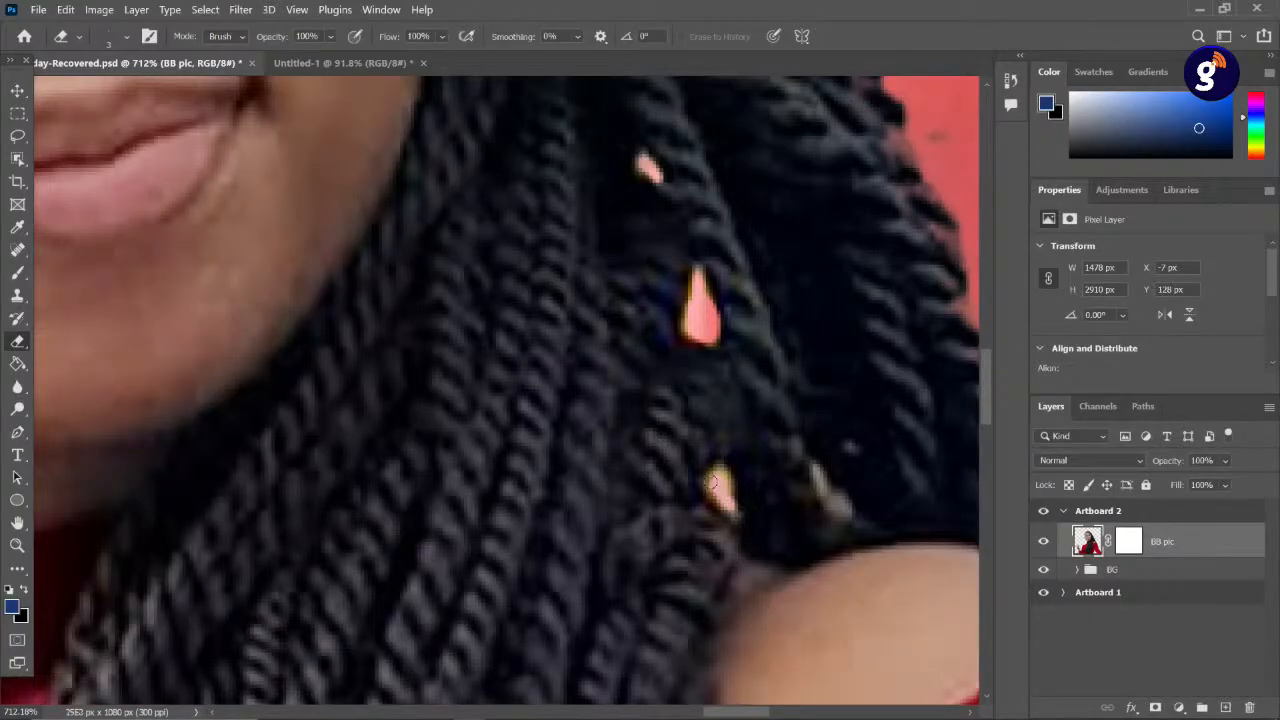
- Erase the yellow patch between the earring and the jaw on the BB pic image with the 3 px Eraser
scroll(712, 482, down, 4)
scroll(538, 530, up, 2)
scroll(202, 401, down, 2)
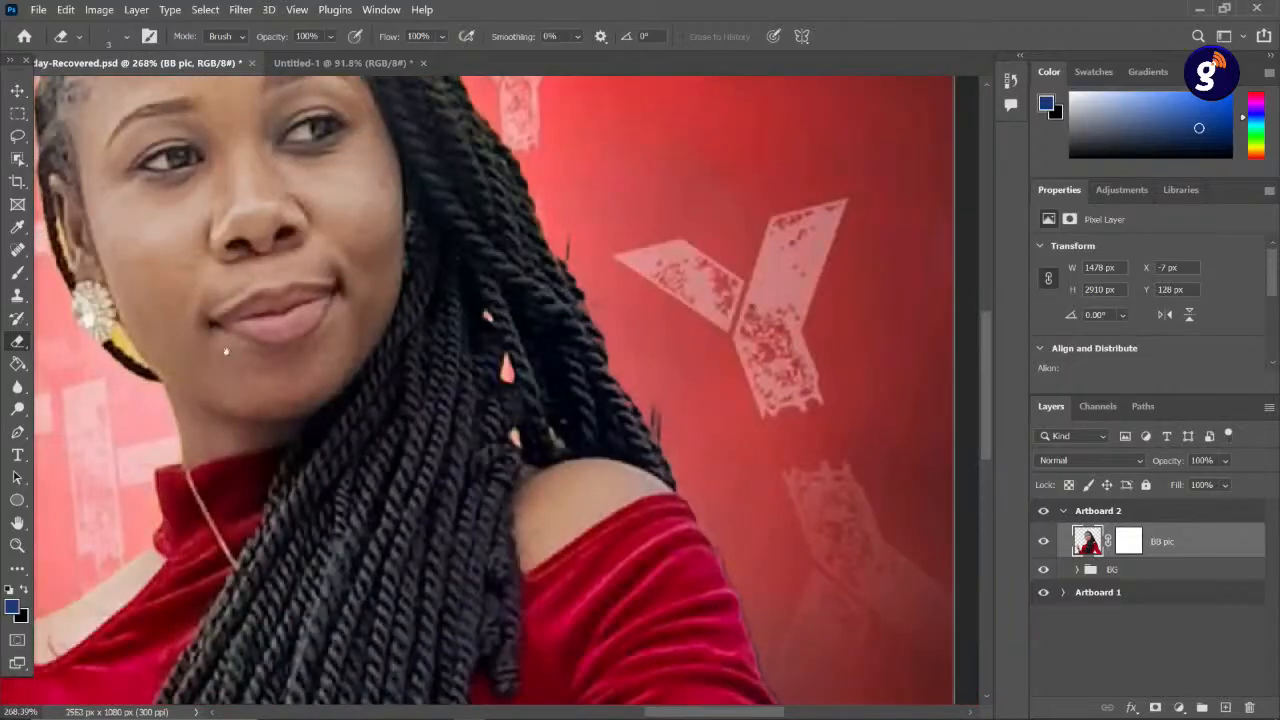
scroll(422, 455, down, 4)
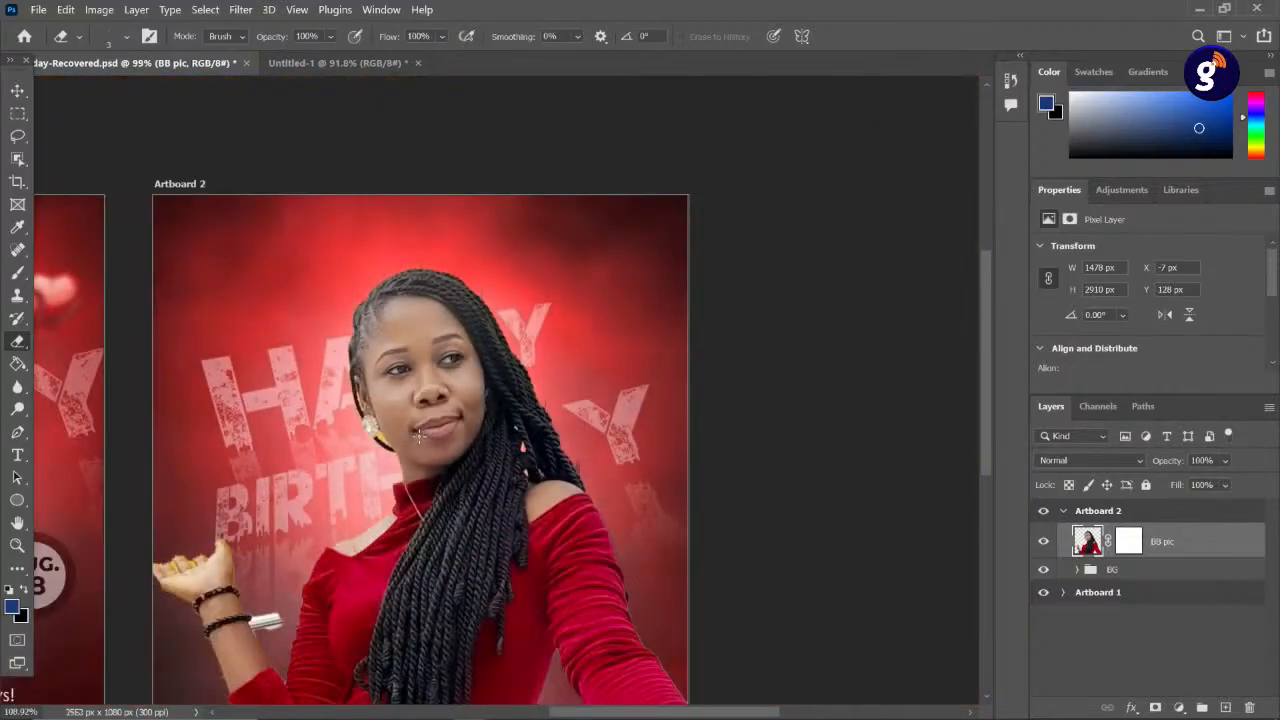
scroll(419, 437, up, 2)
scroll(419, 437, up, 4)
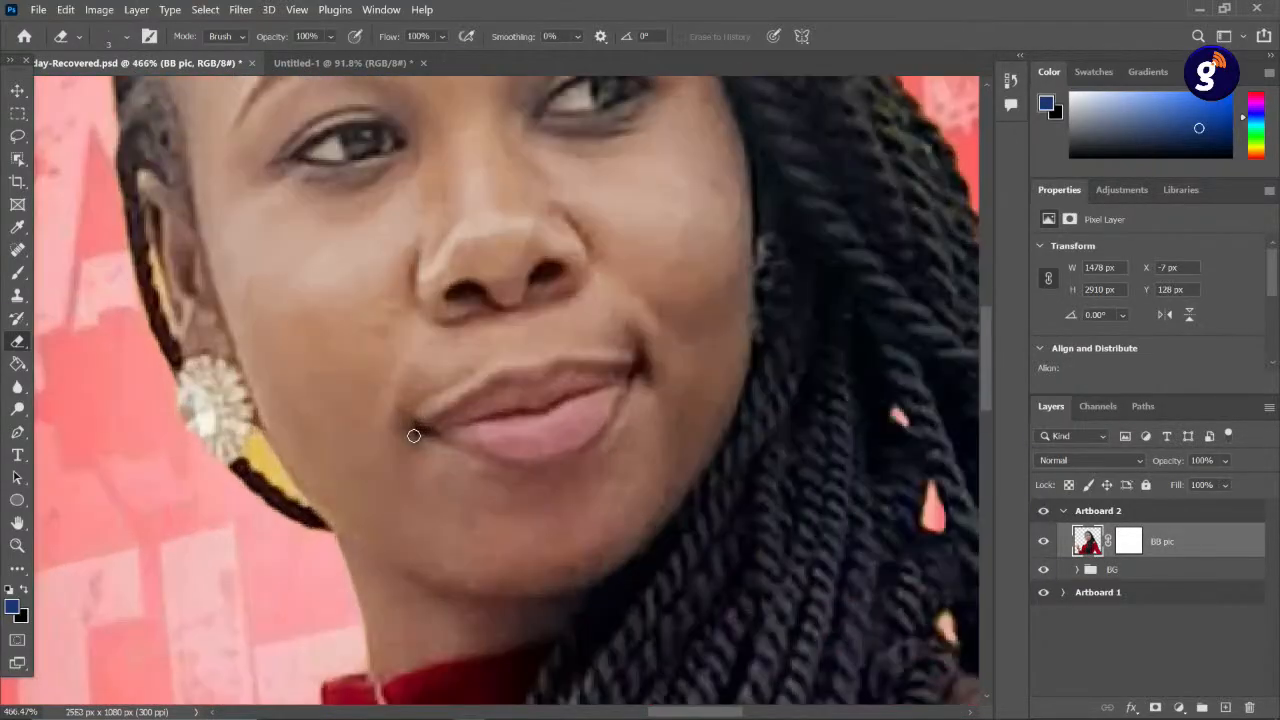
scroll(417, 442, down, 2)
scroll(209, 452, up, 4)
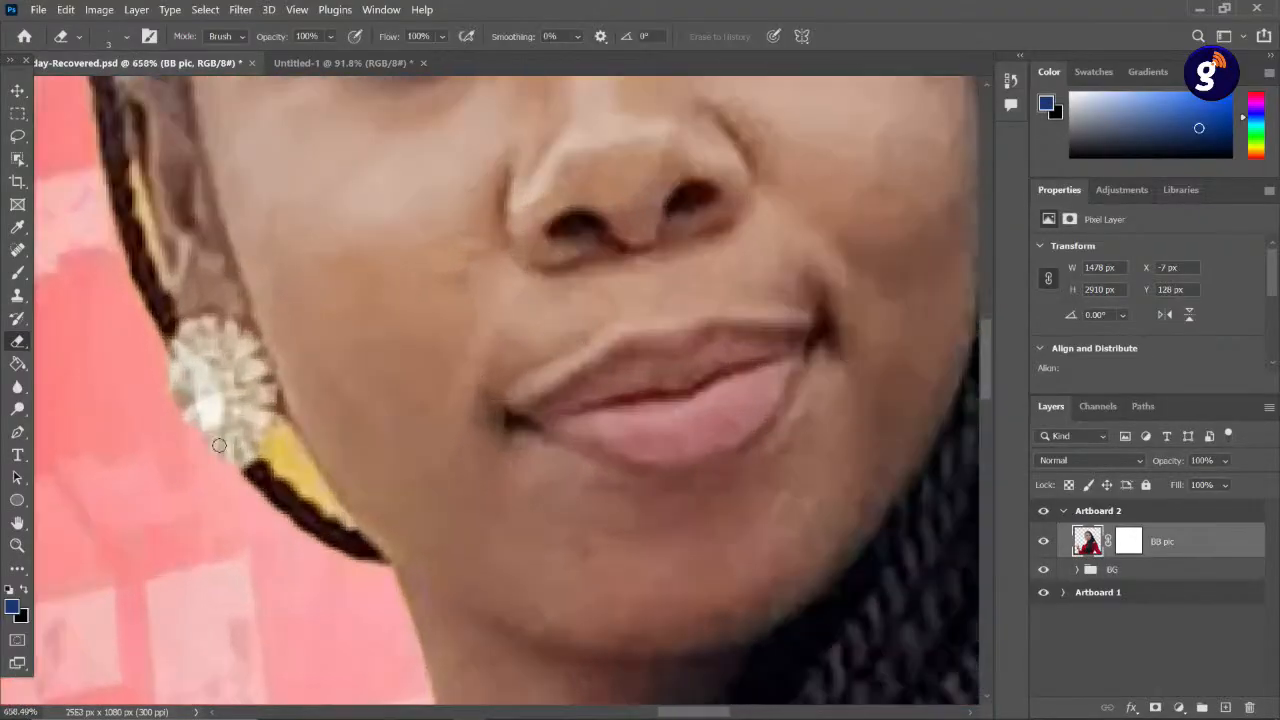
scroll(272, 450, up, 2)
drag(279, 457, 327, 494)
scroll(300, 463, down, 10)
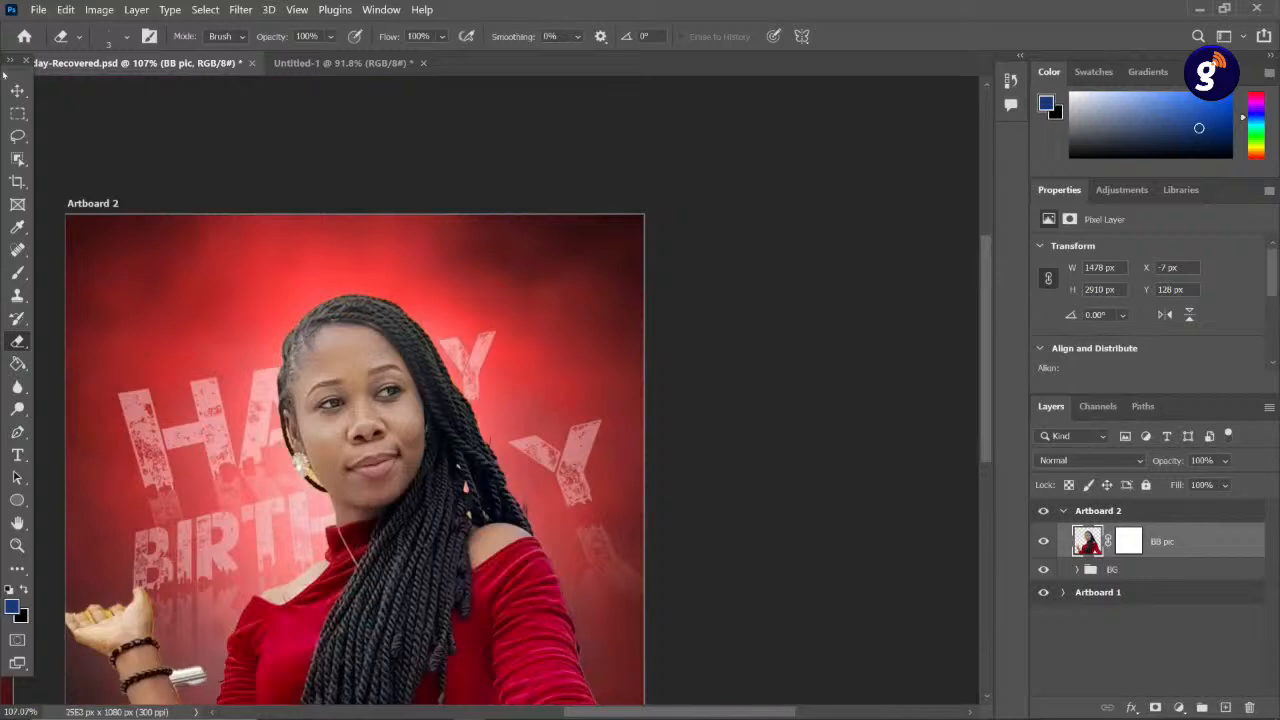
- Hide the BB pic layer on Artboard 2
click(17, 90)
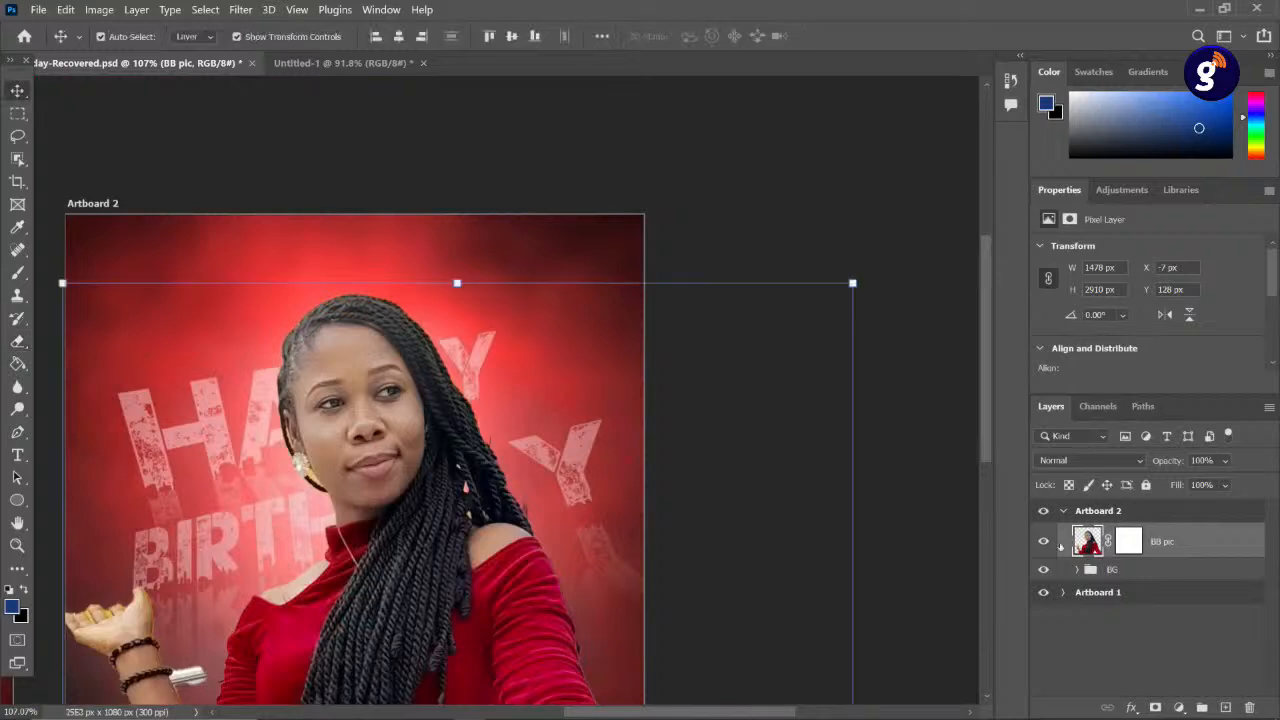
click(1044, 541)
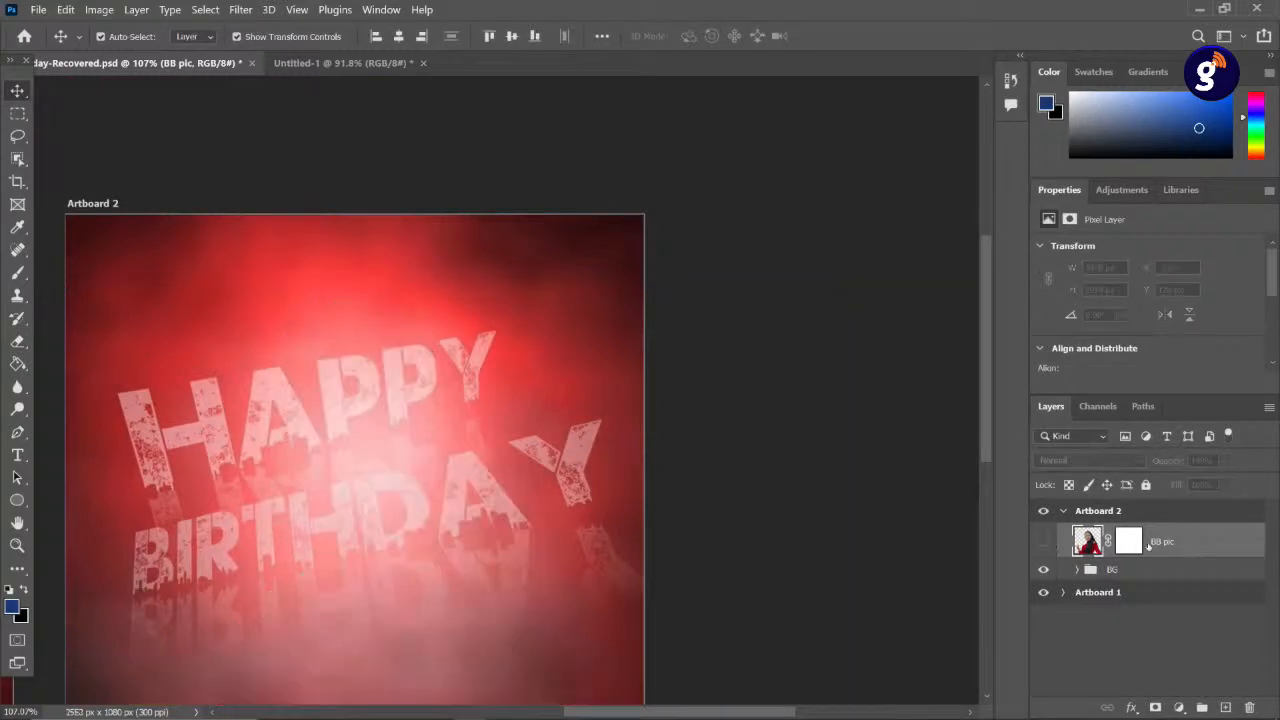
drag(508, 423, 766, 469)
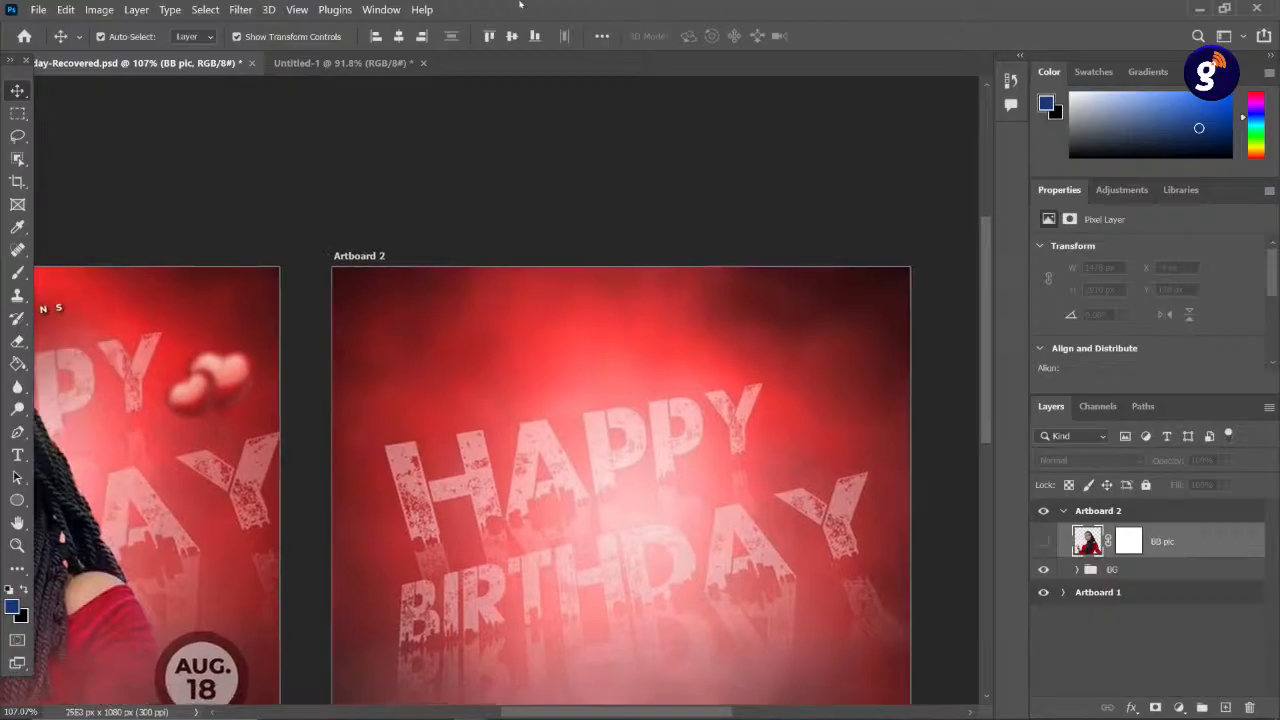
- Copy the masked Layer 0 copy photo from the Untitled-1 document into Artboard 2 of the birthday flyer document
click(343, 62)
drag(543, 331, 501, 270)
scroll(555, 323, up, 2)
scroll(555, 323, down, 2)
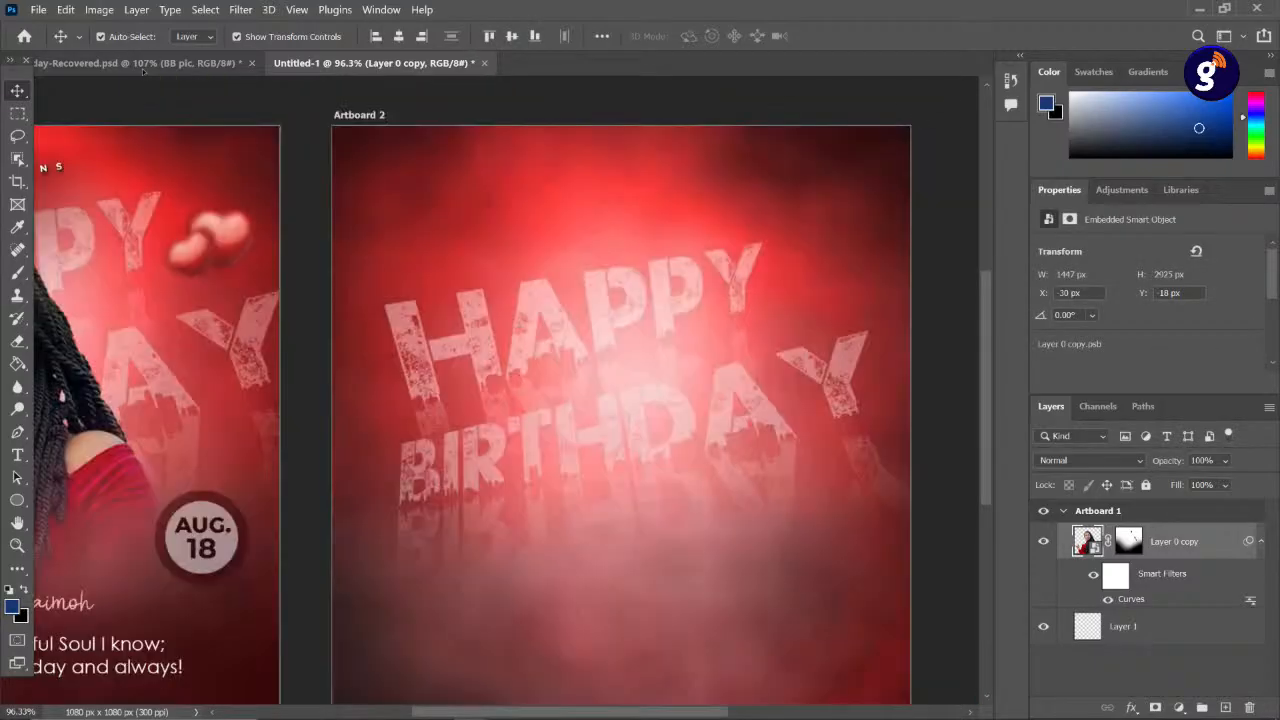
click(143, 68)
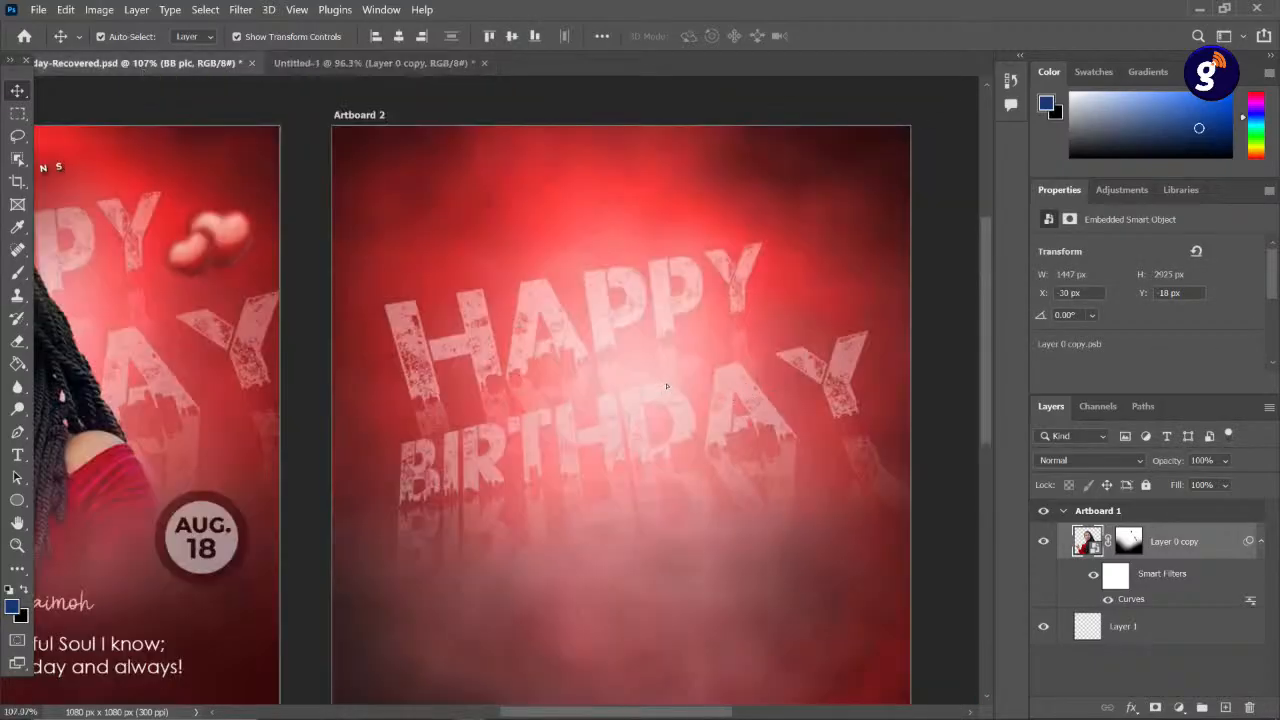
key(ctrl+v)
scroll(666, 386, down, 3)
scroll(666, 399, down, 4)
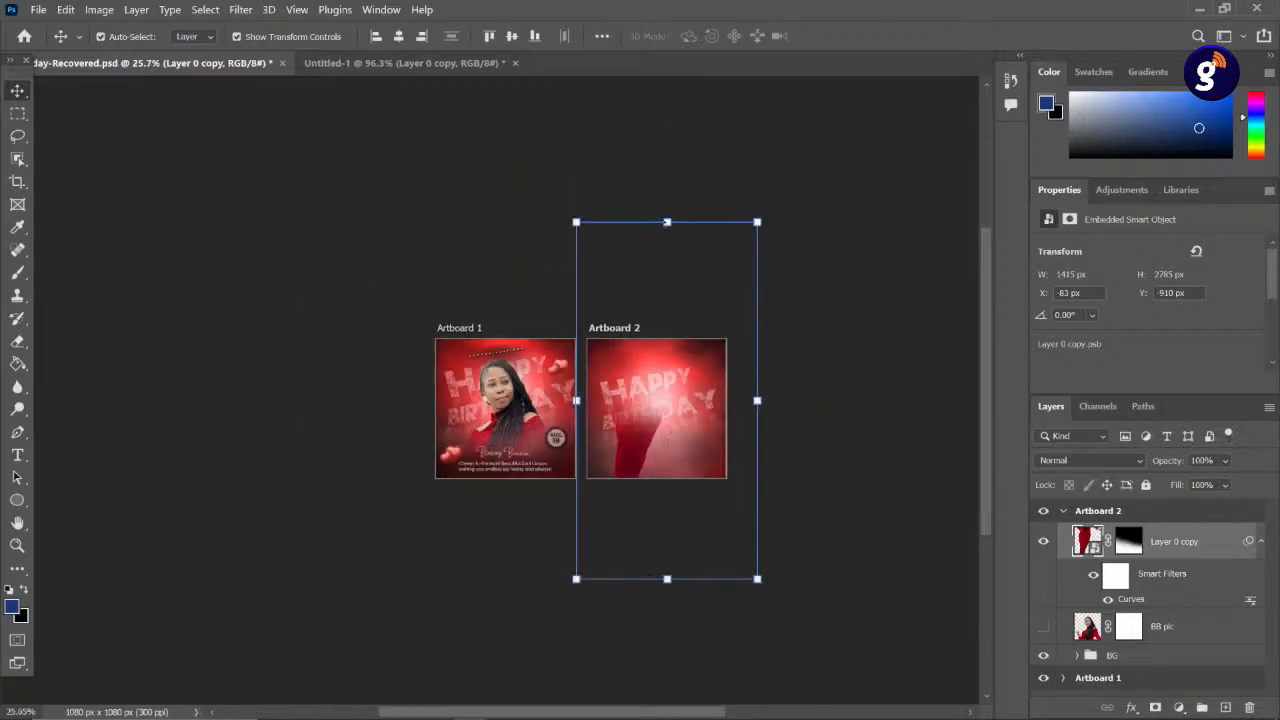
- Scale the pasted photo down to about 560 × 1102 px, with its head inside Artboard 2
click(668, 259)
click(702, 311)
drag(669, 240, 667, 357)
drag(667, 579, 666, 497)
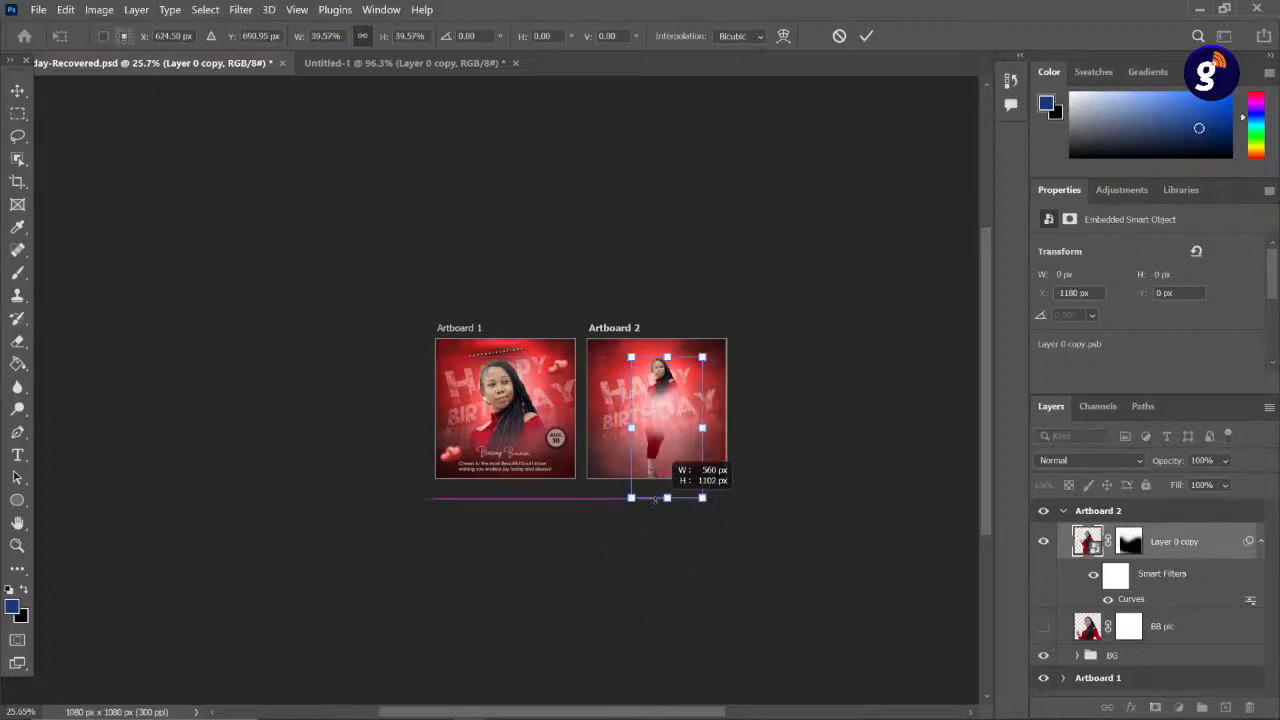
scroll(655, 459, up, 3)
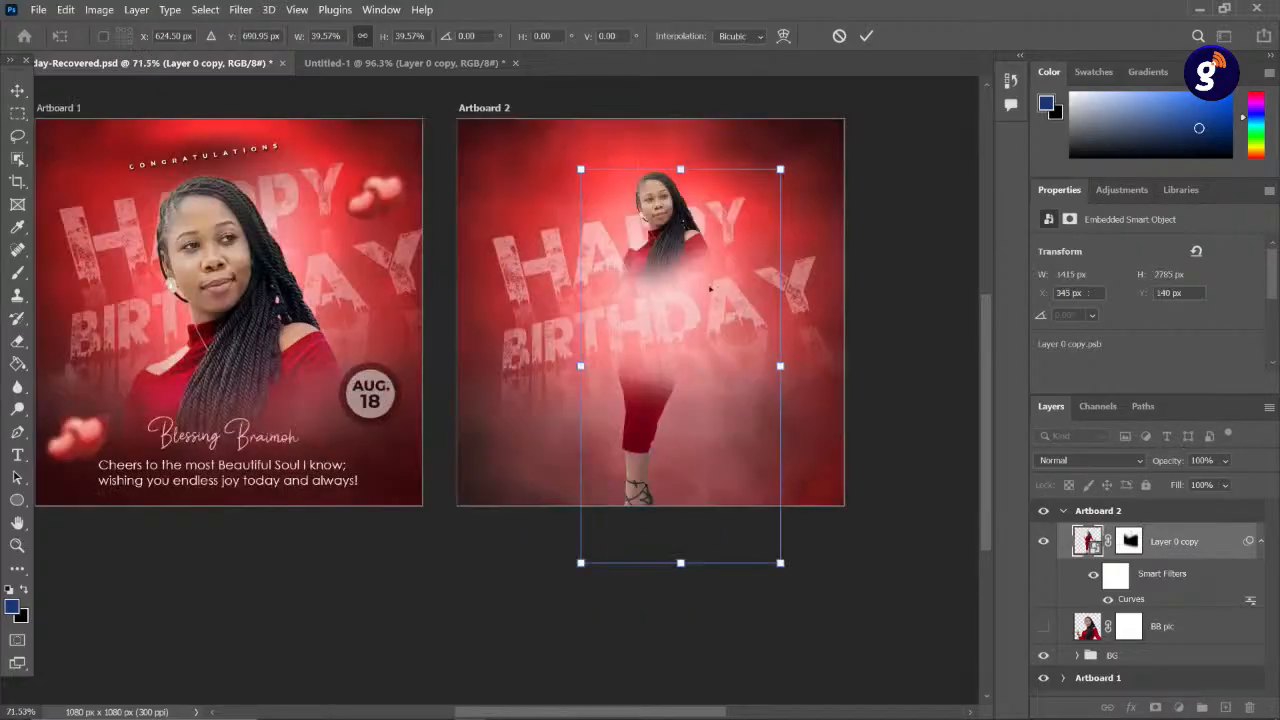
click(866, 37)
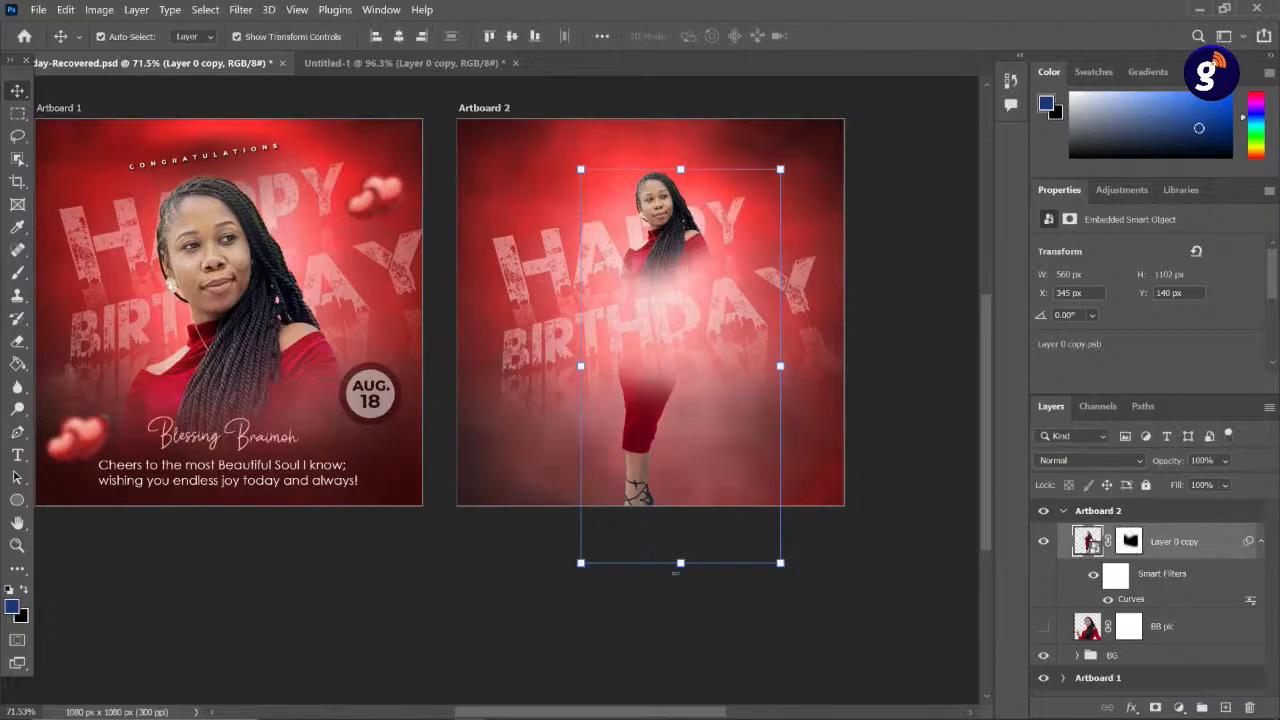
- Enlarge the Layer 0 copy photo proportionally to about 1147 × 2259 px, keeping its upper edge in place
click(680, 580)
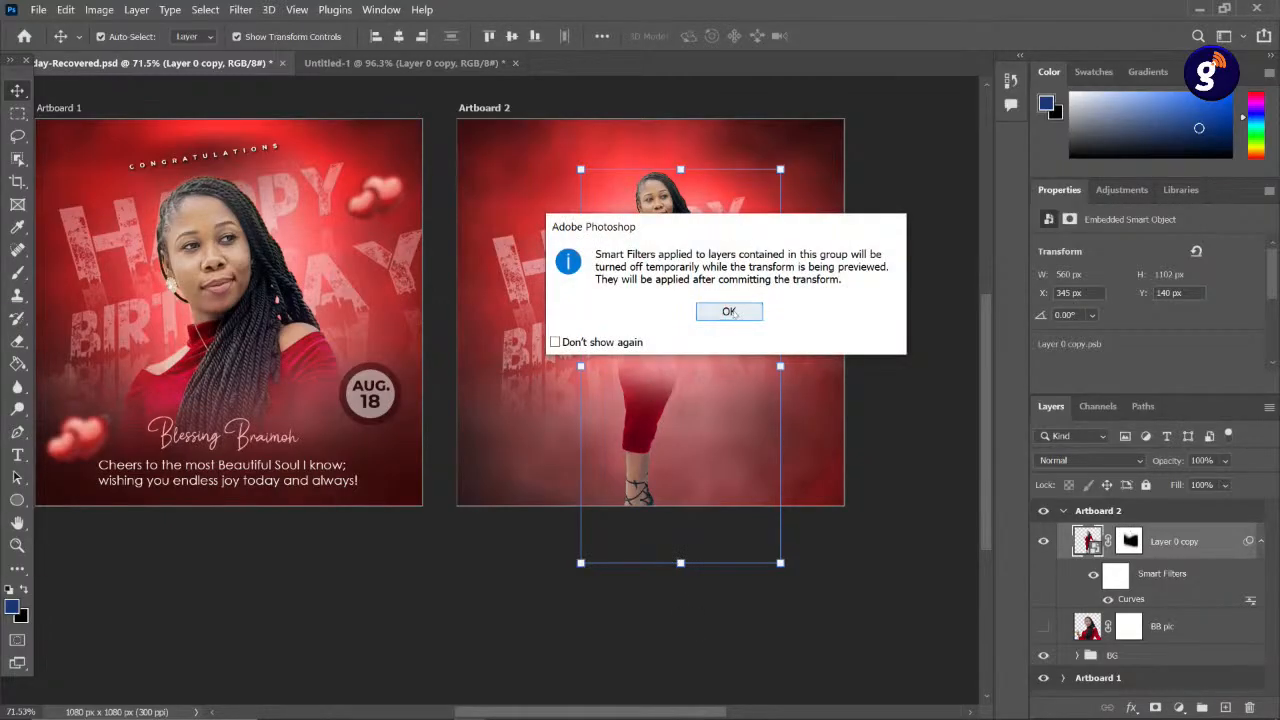
click(735, 314)
drag(680, 563, 680, 695)
scroll(621, 386, down, 2)
drag(626, 376, 653, 245)
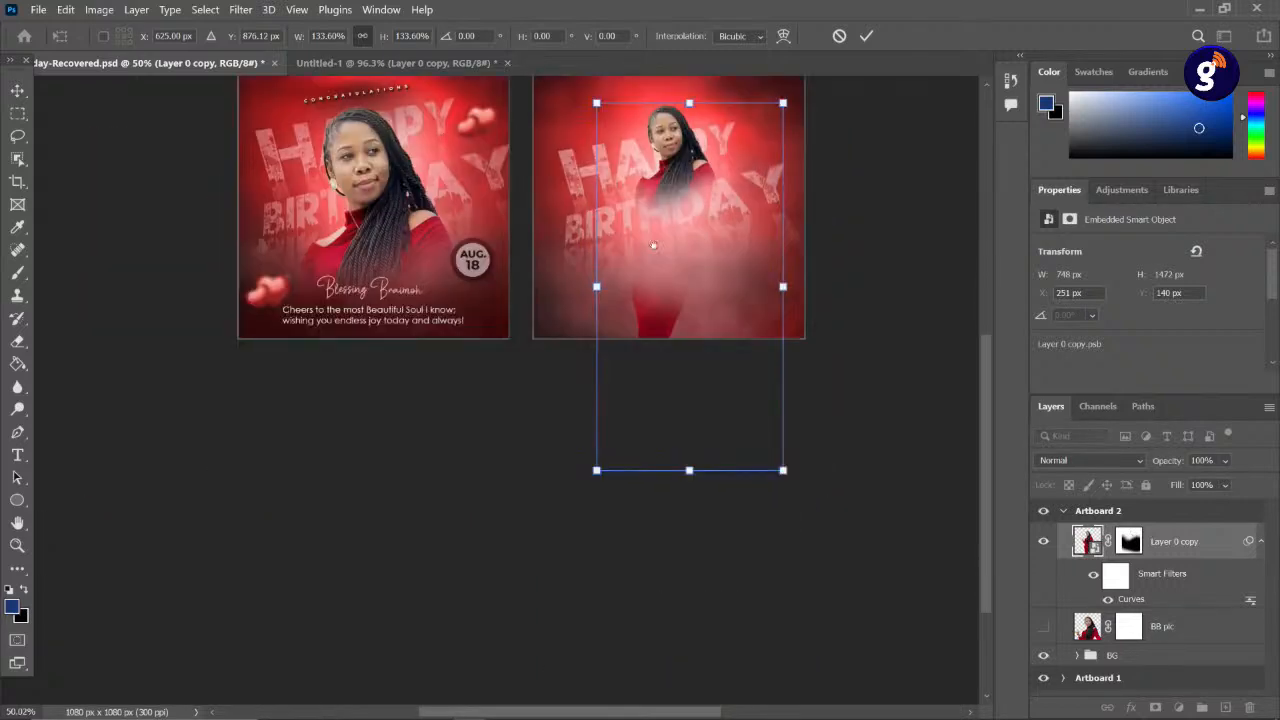
drag(689, 470, 689, 667)
click(866, 36)
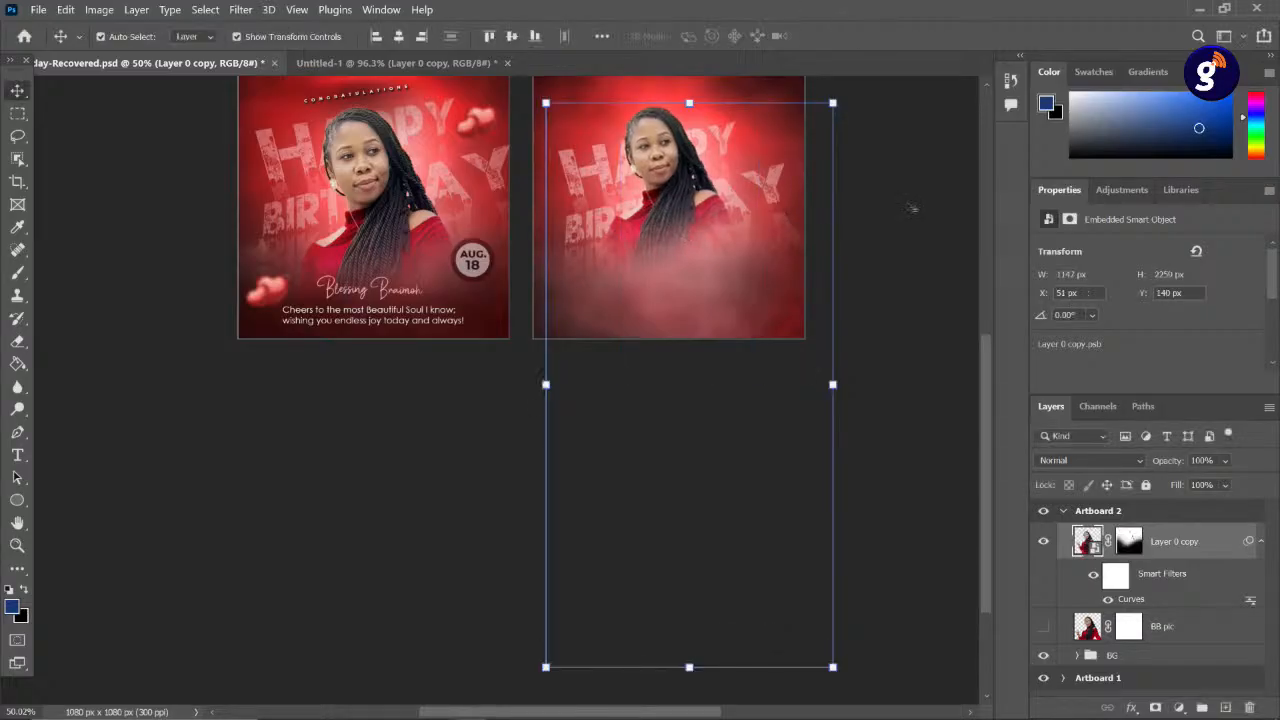
- Move the Layer 0 copy photo on Artboard 2 to about X 34 px, Y 104 px
scroll(686, 208, up, 2)
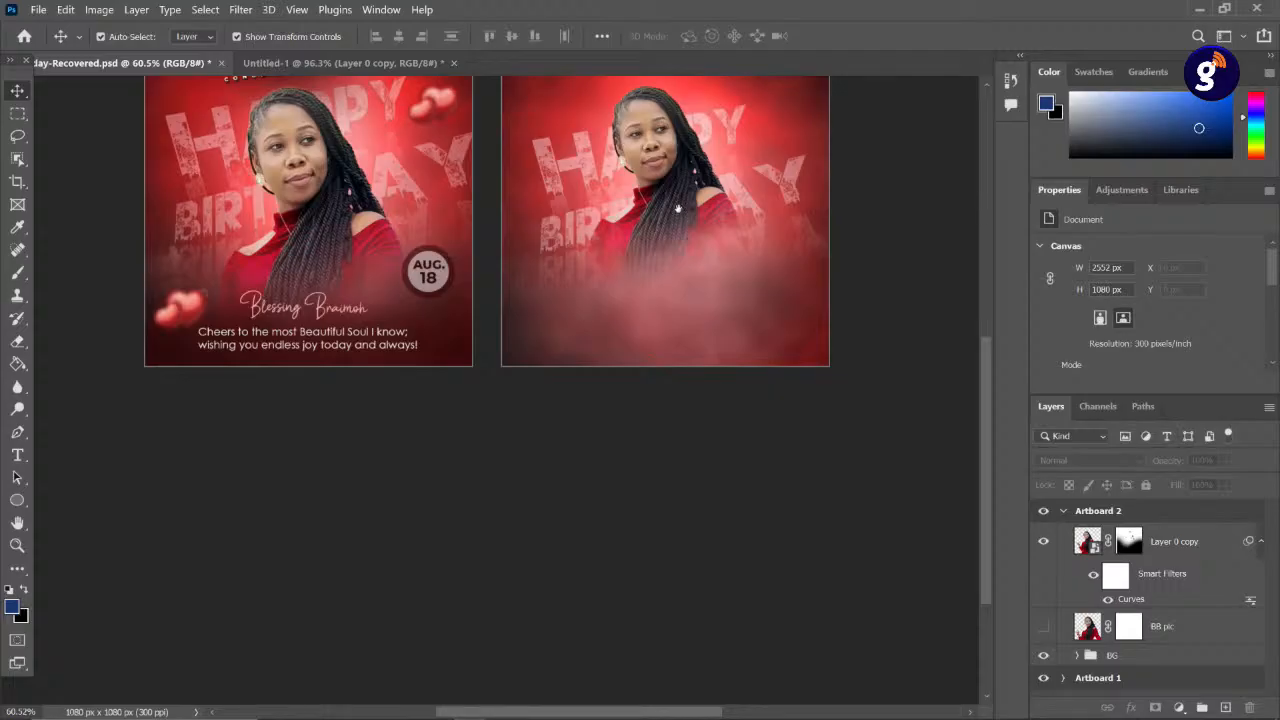
scroll(680, 215, up, 1)
drag(669, 220, 667, 193)
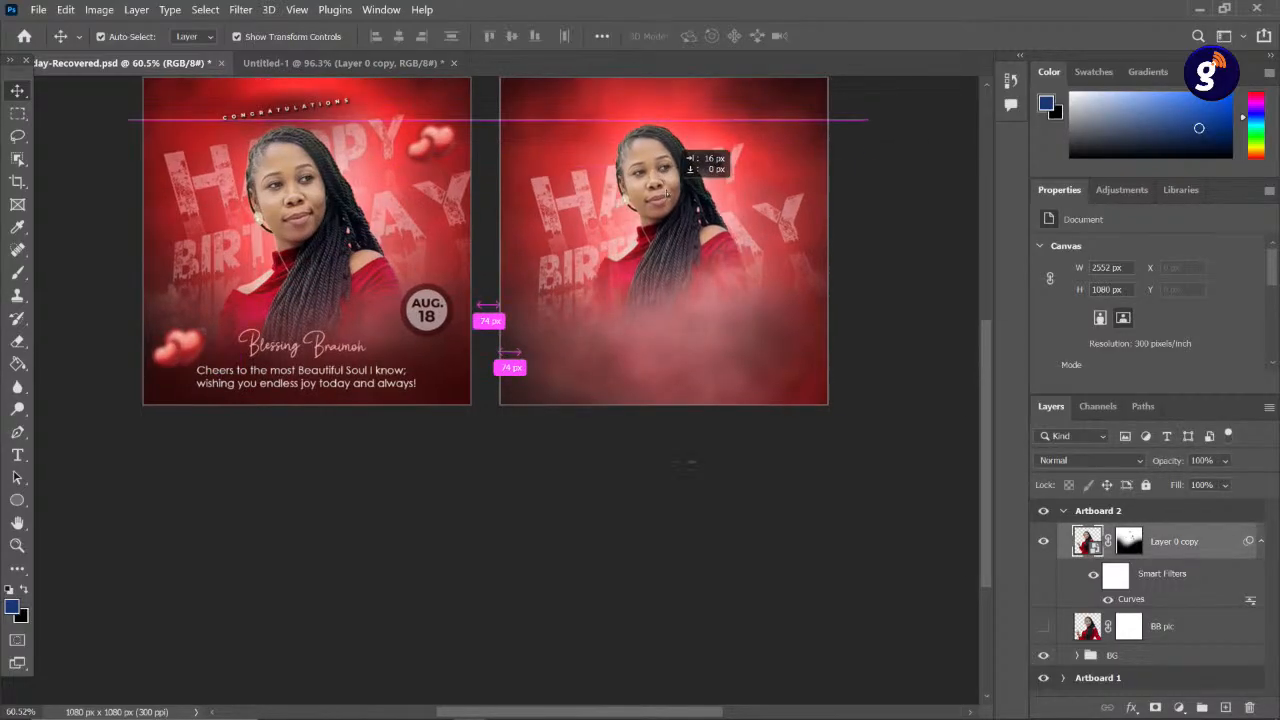
mouse_move(667, 193)
mouse_down()
mouse_move(666, 140)
mouse_move(665, 188)
mouse_up()
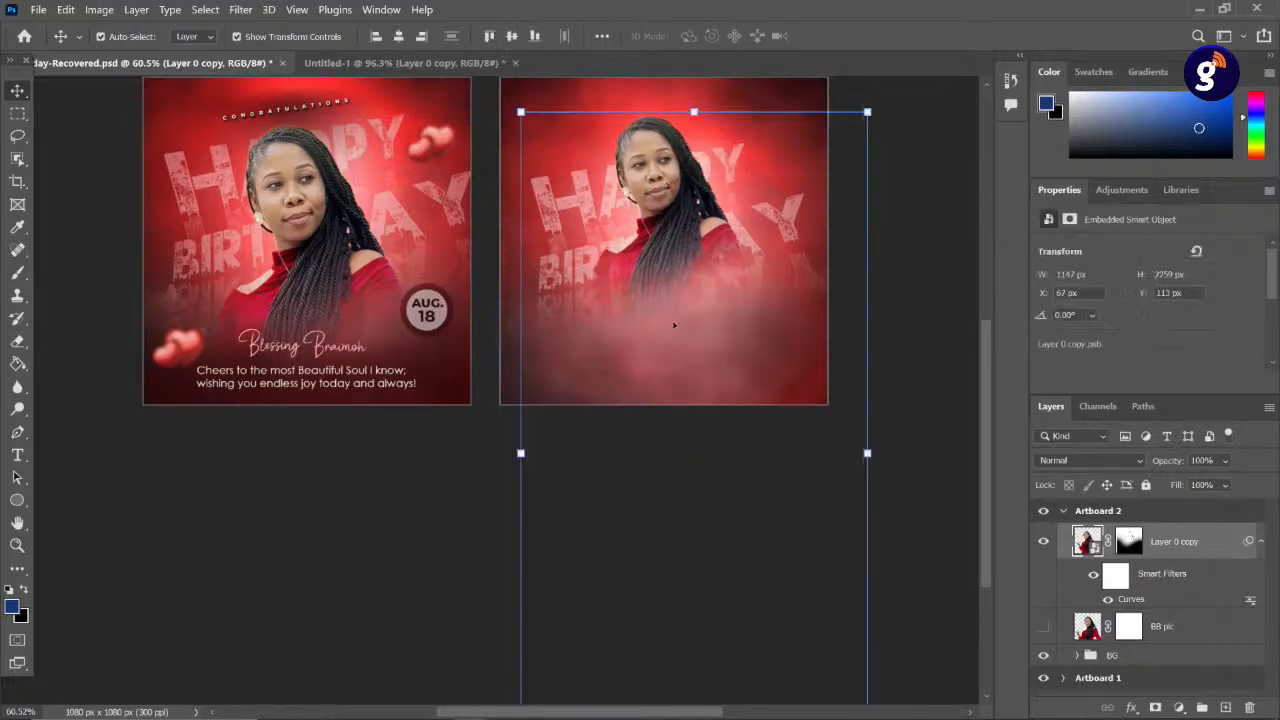
scroll(672, 321, down, 2)
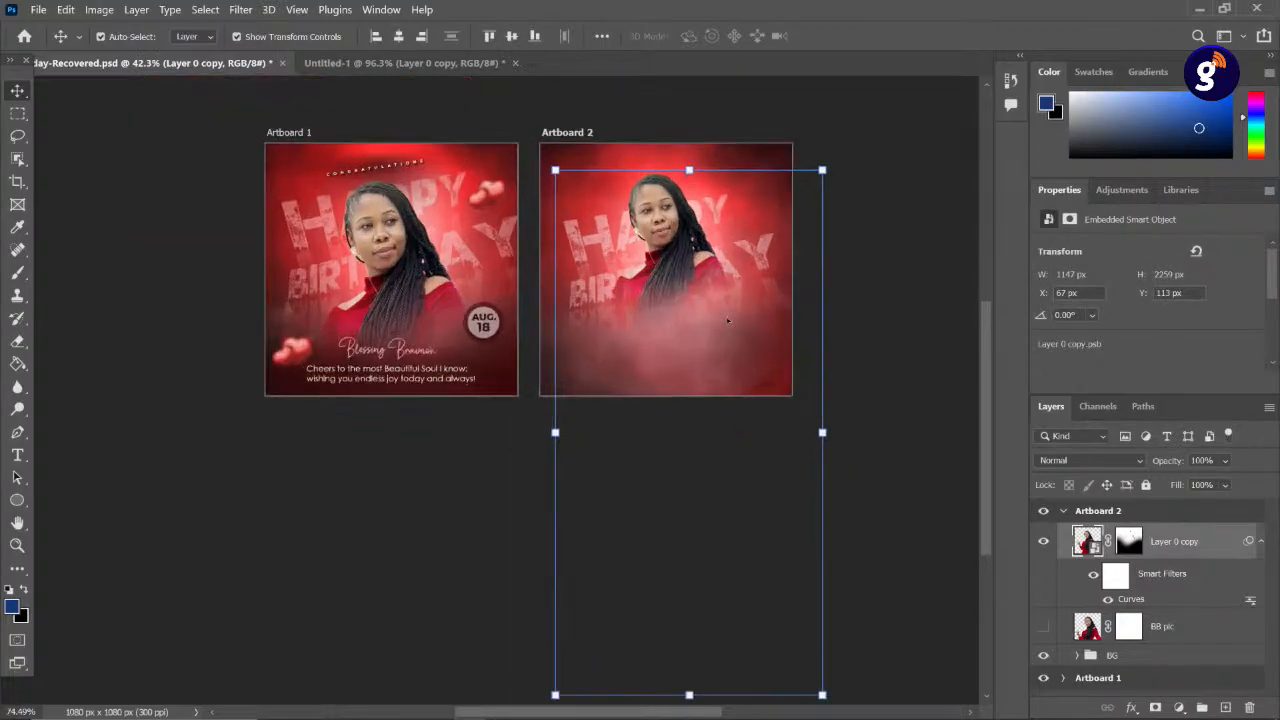
scroll(676, 228, up, 5)
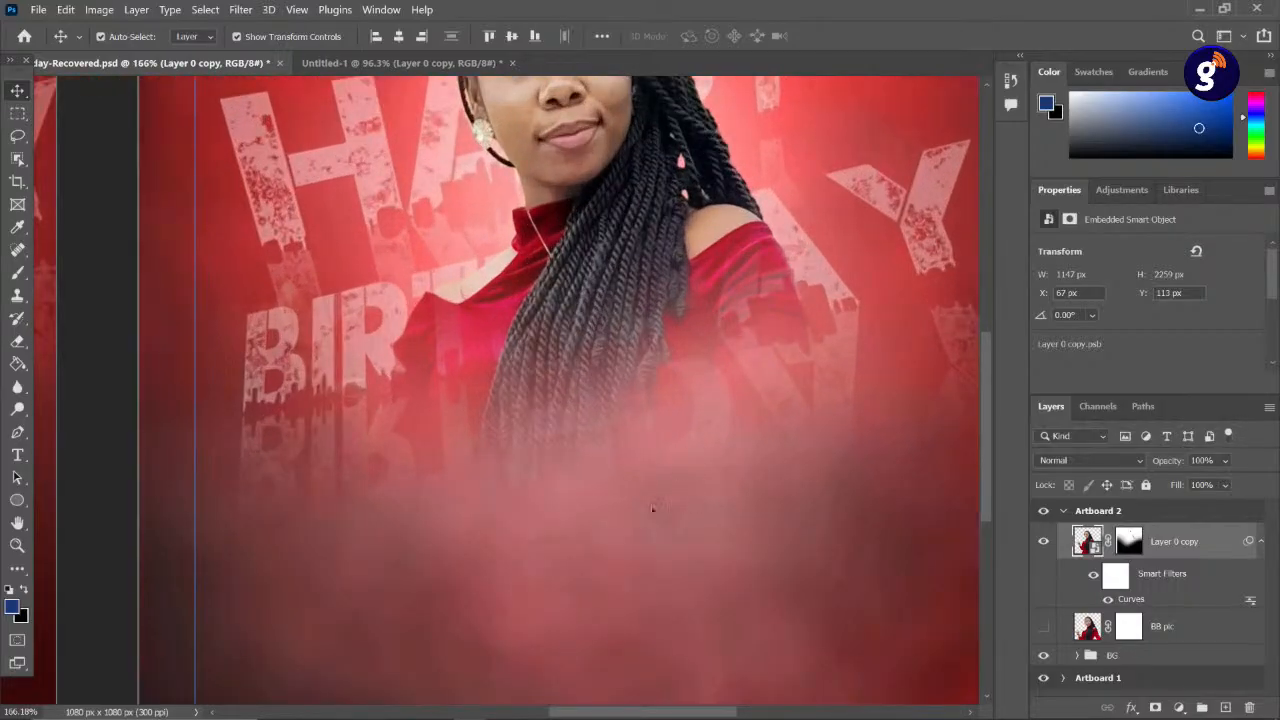
scroll(603, 378, down, 5)
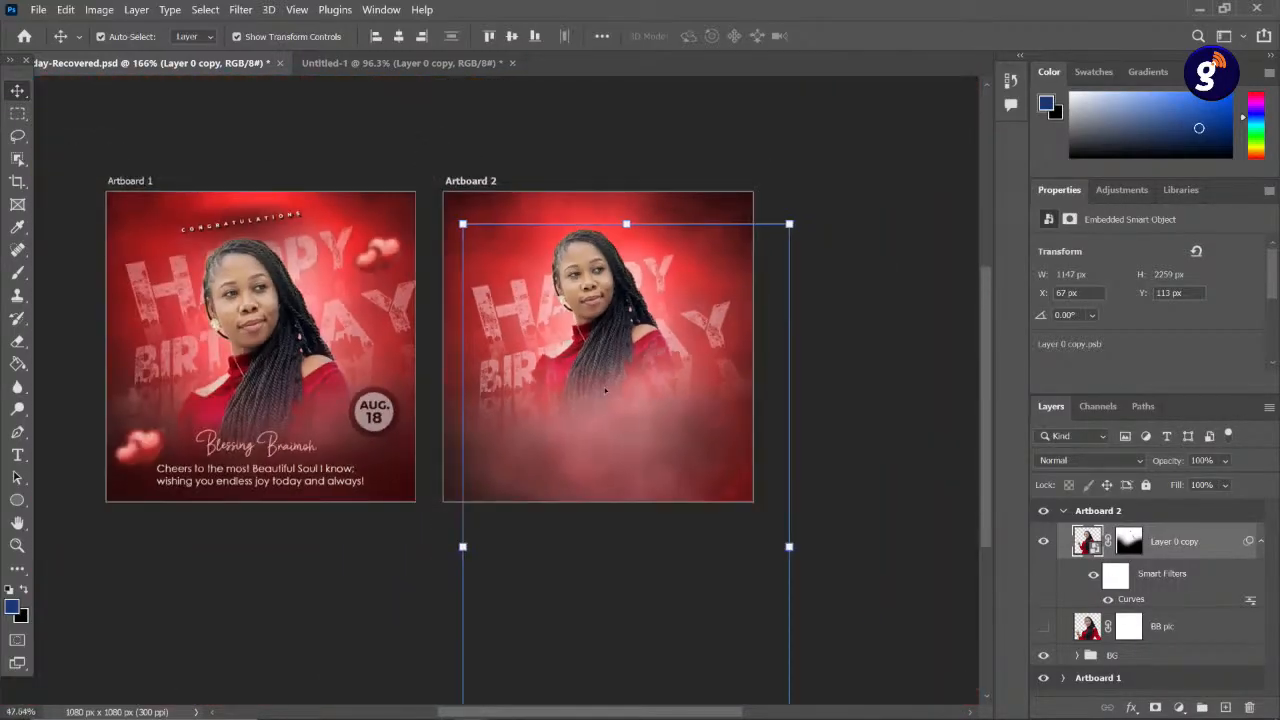
mouse_move(632, 372)
mouse_down()
mouse_move(631, 340)
mouse_move(614, 354)
mouse_up()
- Enlarge the Layer 0 copy photo by about 131.13%, to about 1504 × 2962 px
scroll(653, 313, down, 4)
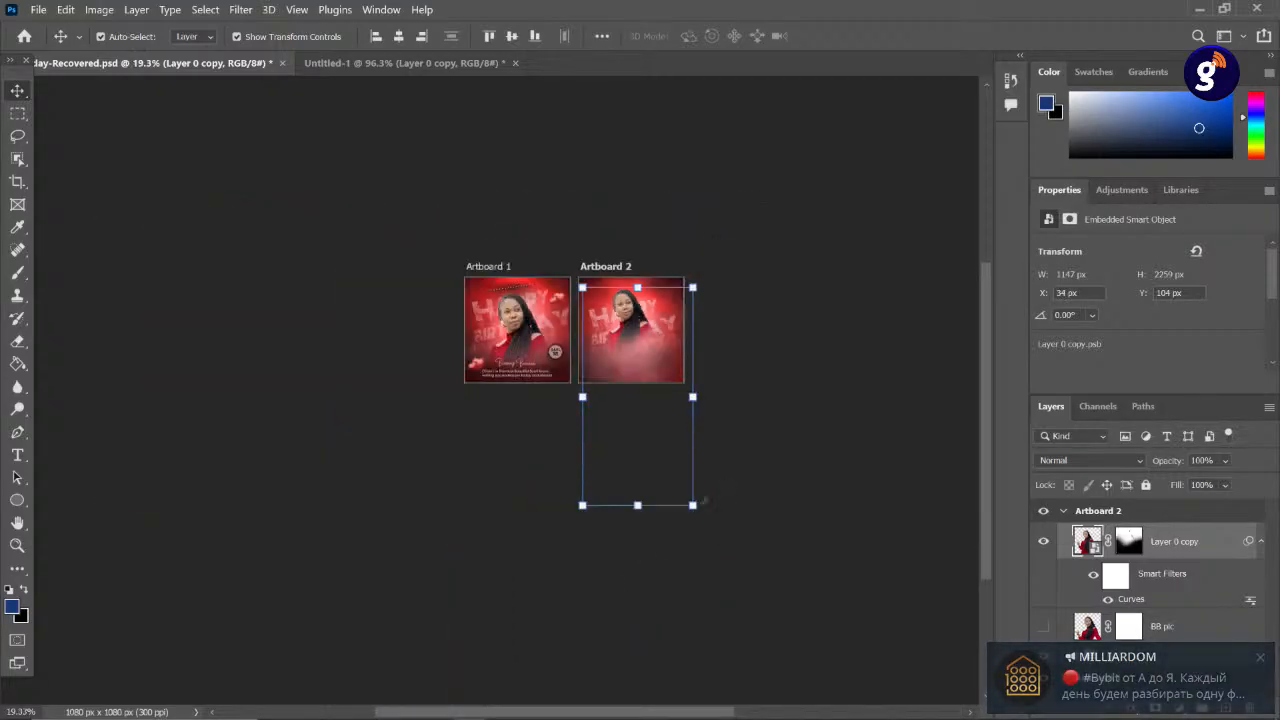
click(692, 505)
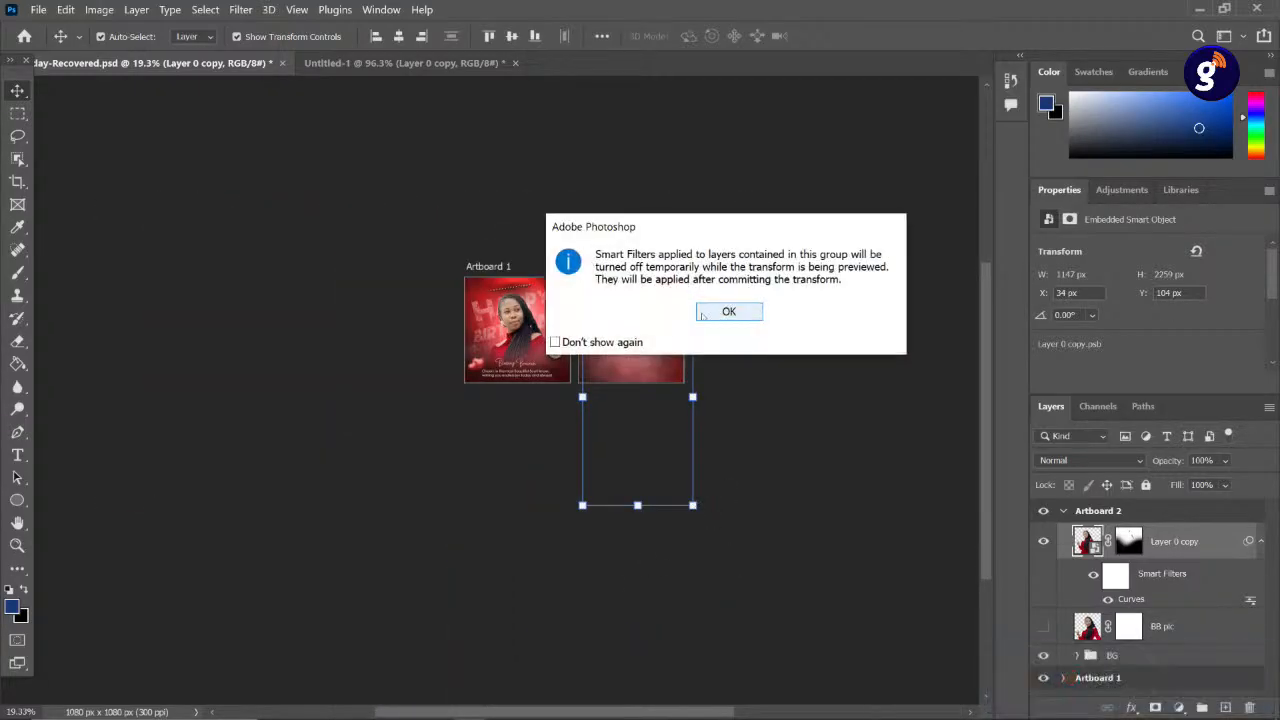
click(735, 315)
drag(695, 505, 727, 574)
scroll(639, 428, up, 2)
scroll(639, 428, up, 3)
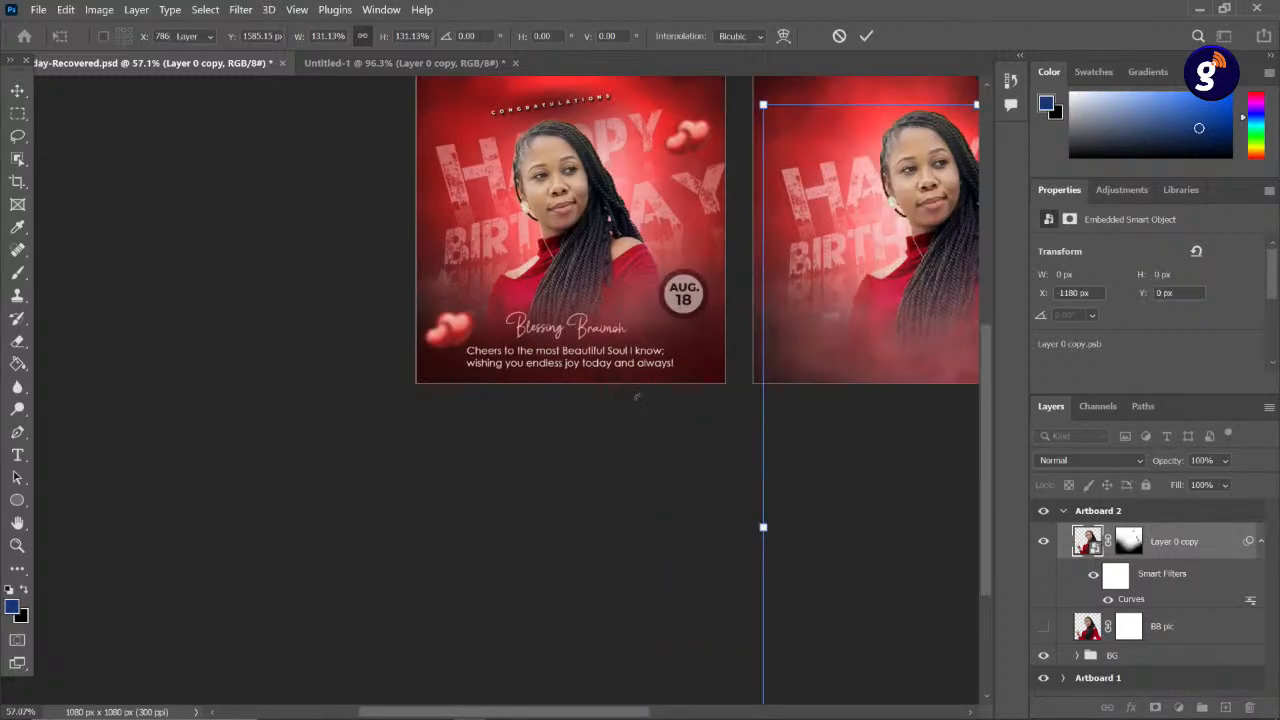
key(Return)
- Reposition the enlarged photo on Artboard 2 to about X -22 px, Y 80 px
drag(650, 325, 472, 384)
drag(778, 310, 755, 290)
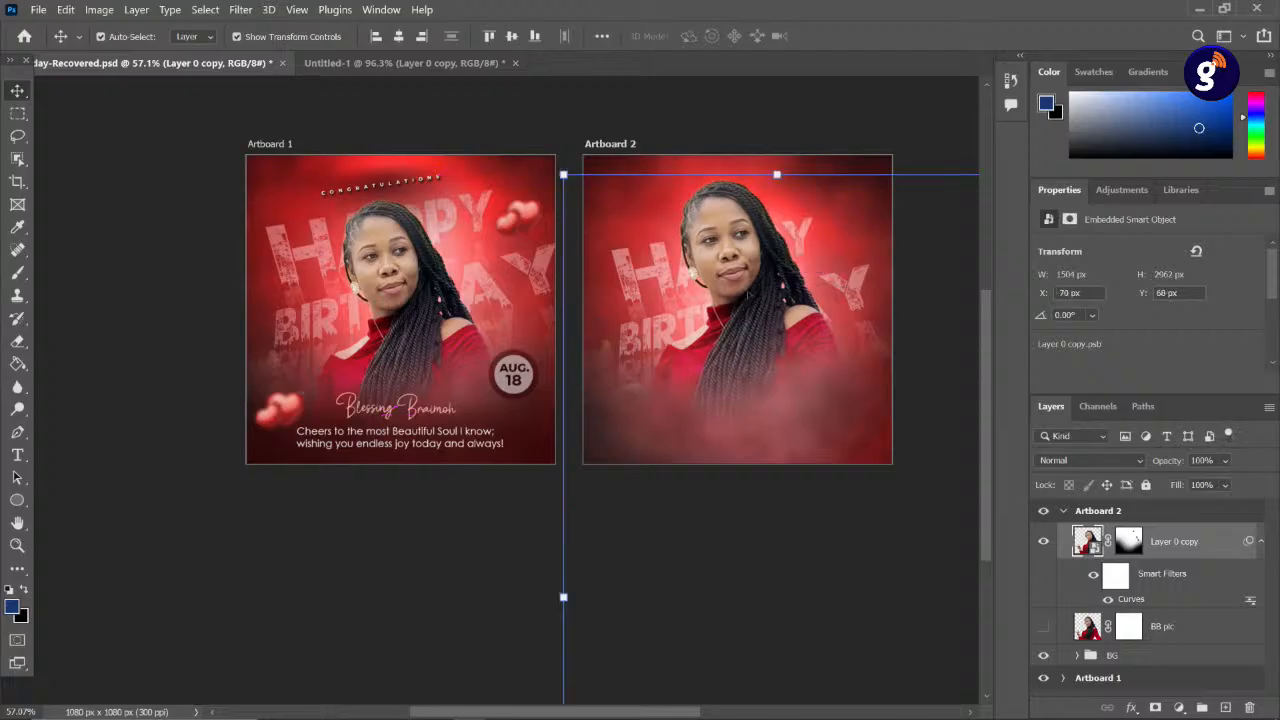
scroll(716, 308, up, 2)
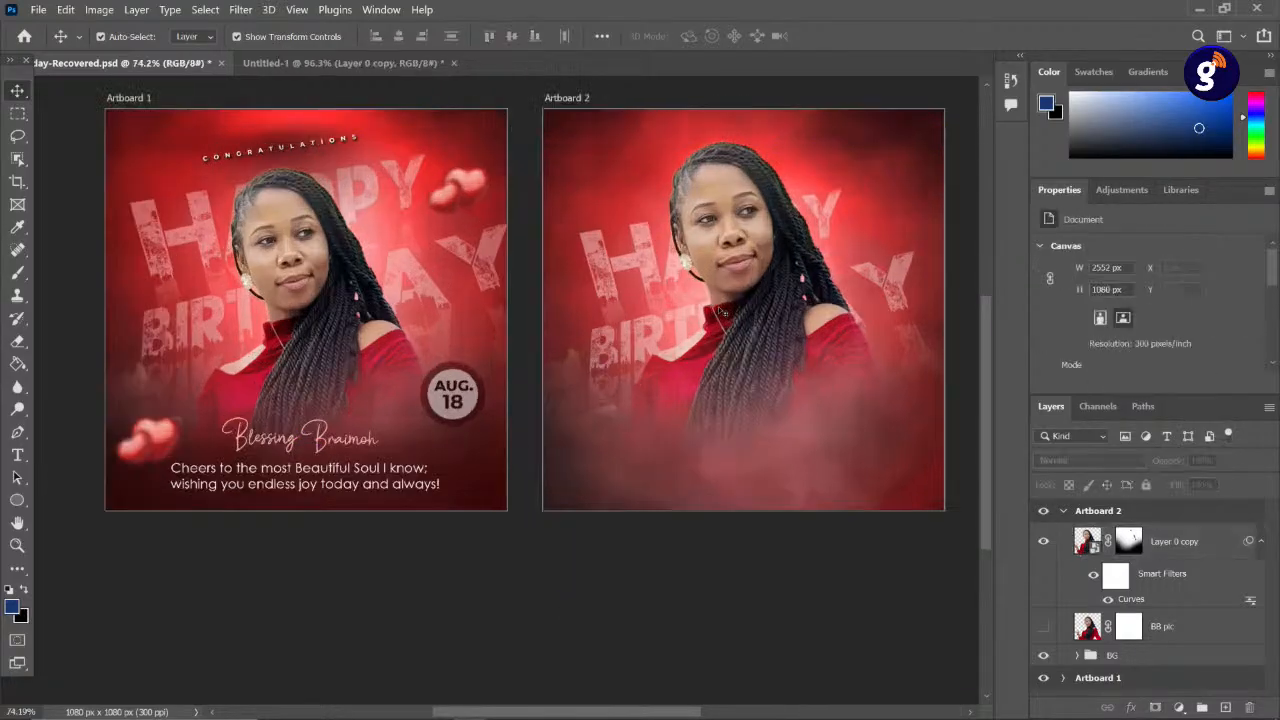
drag(760, 270, 778, 280)
scroll(636, 393, up, 3)
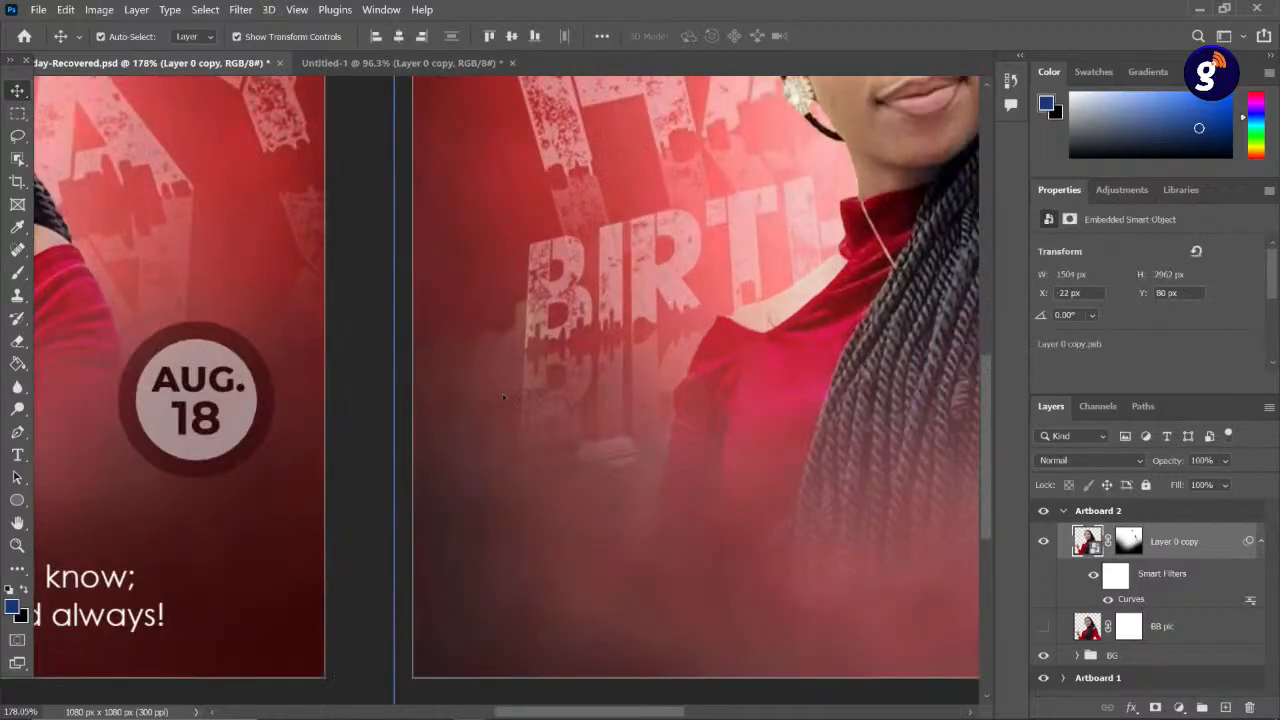
- Move the Layer 0 copy photo on Artboard 2 to X -7 px, keeping Y at 80 px
scroll(503, 397, down, 3)
drag(681, 221, 692, 252)
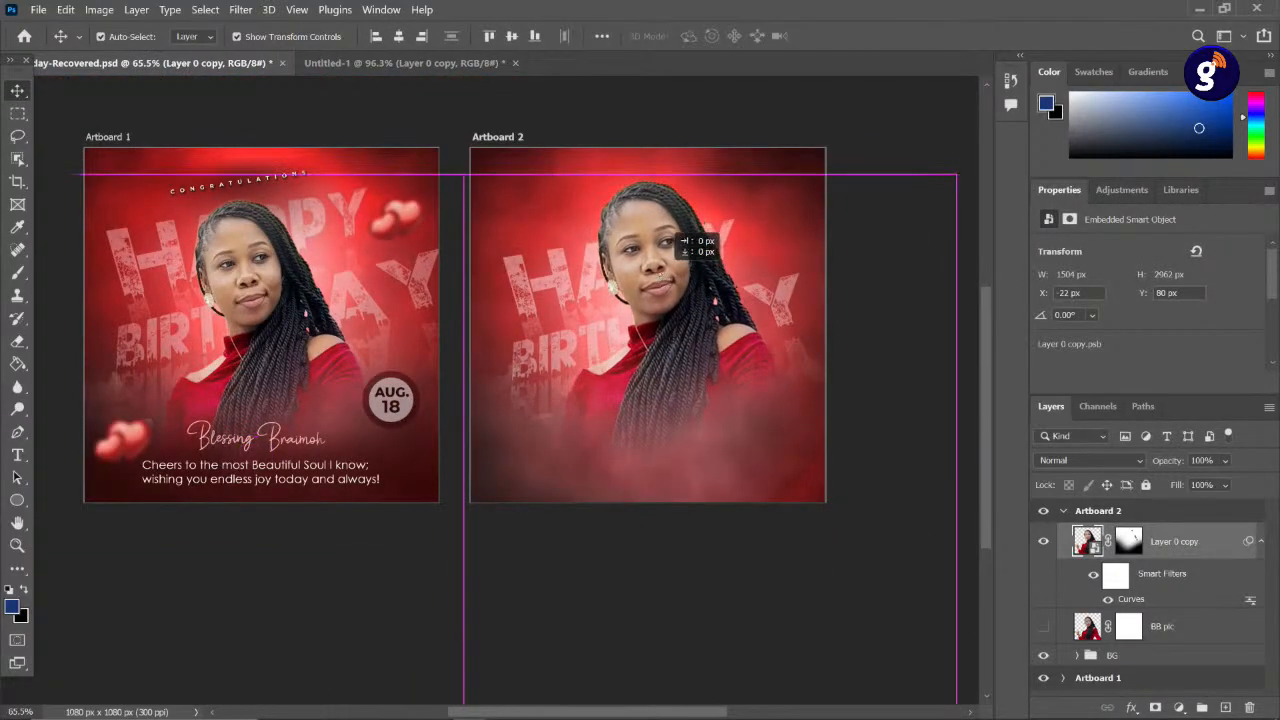
click(404, 595)
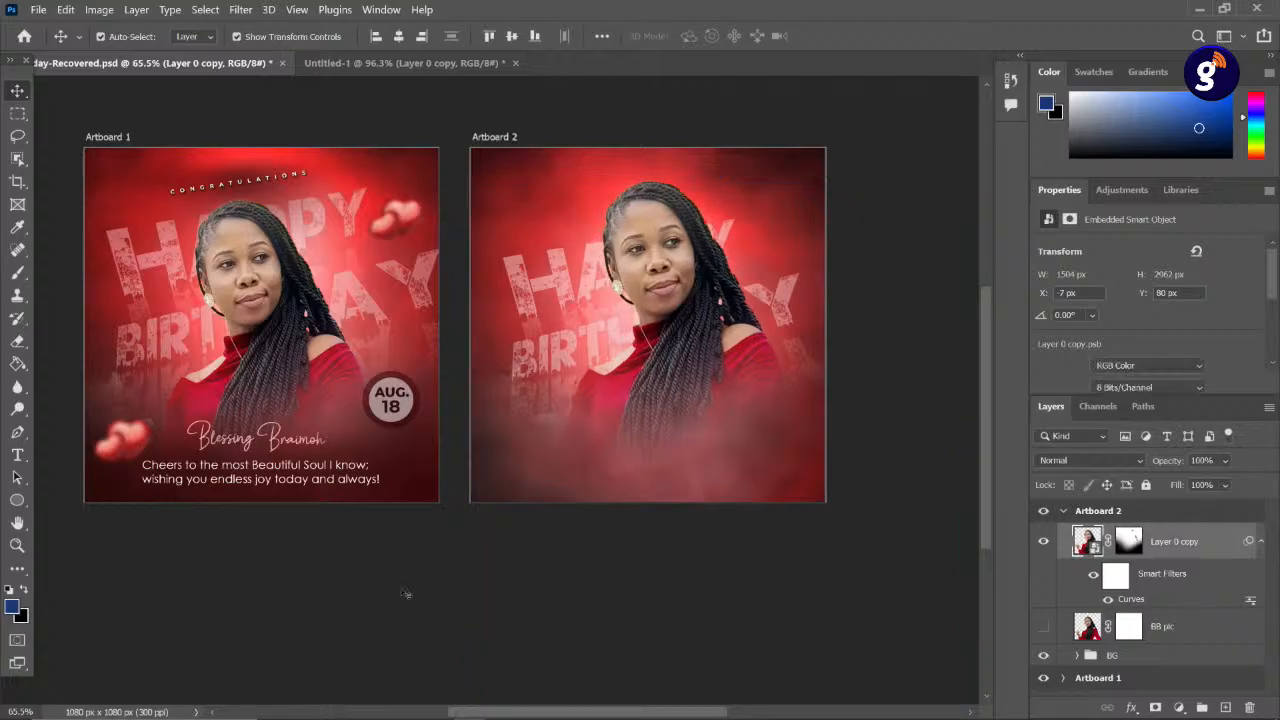
- Target the Layer 0 copy layer mask with the Brush tool in black and enlarge the brush to 175 px
key(b)
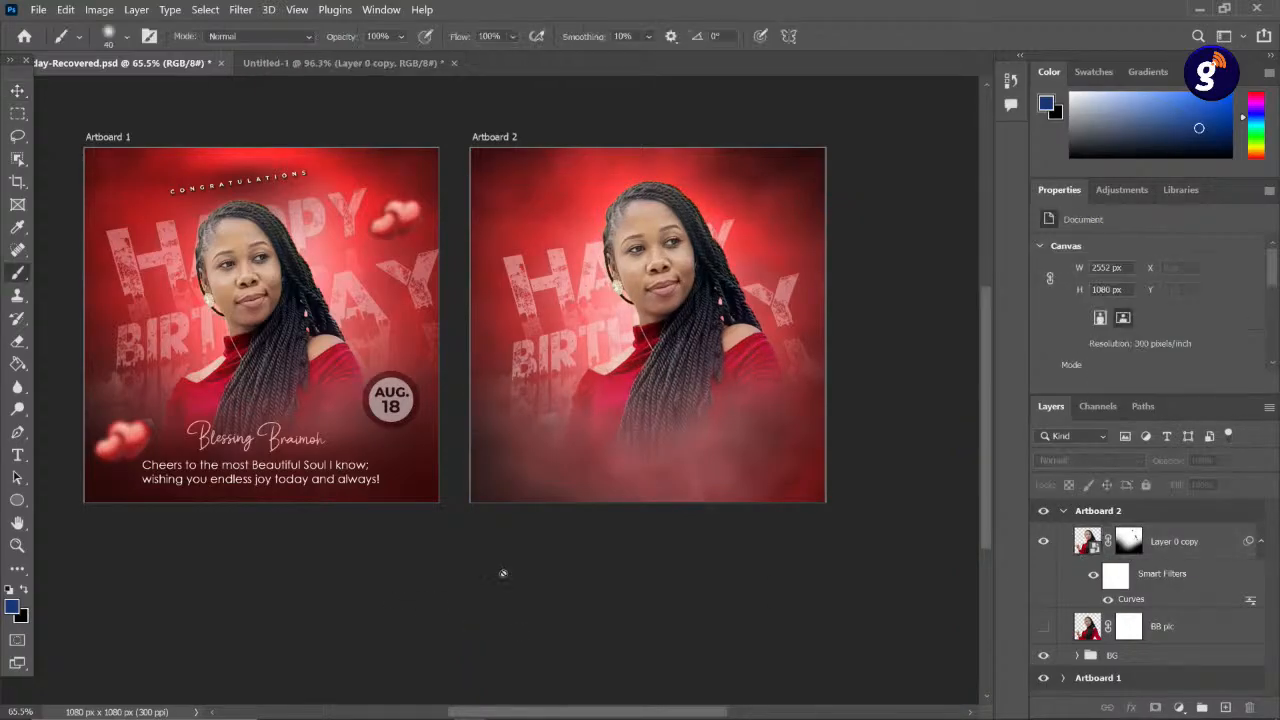
click(1128, 543)
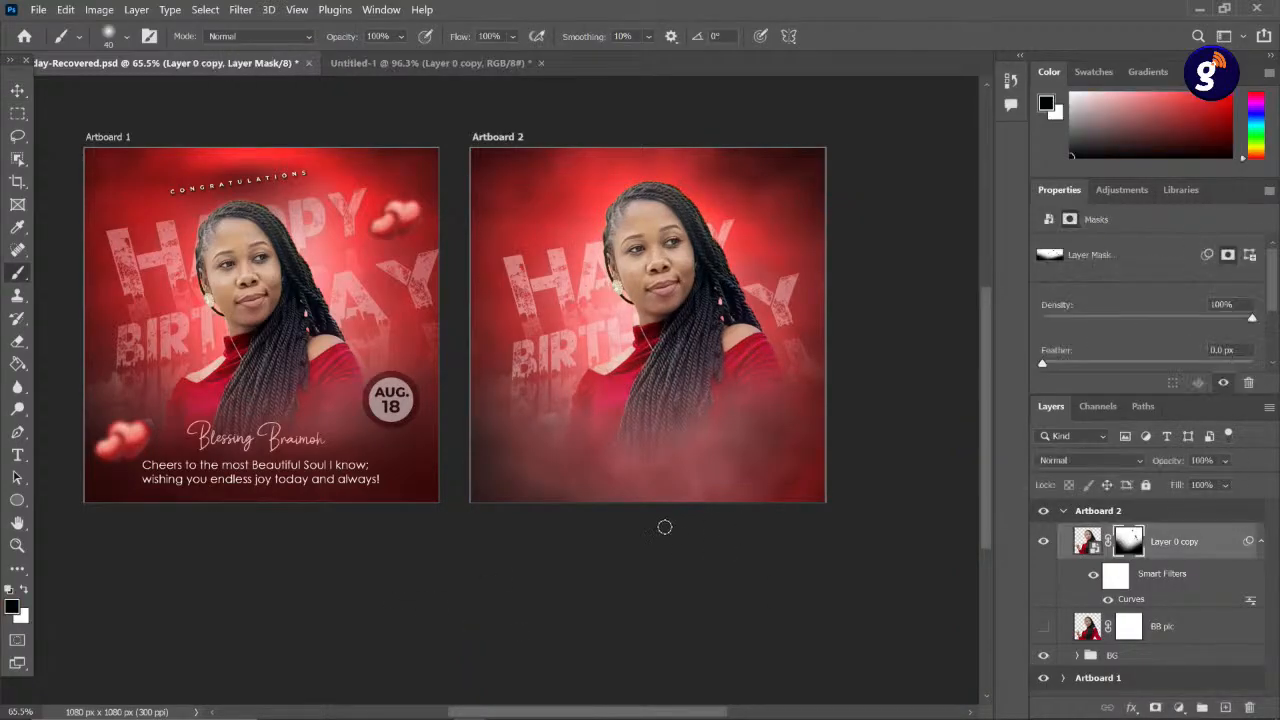
scroll(656, 484, up, 3)
key(bracketright)
key(bracketright)
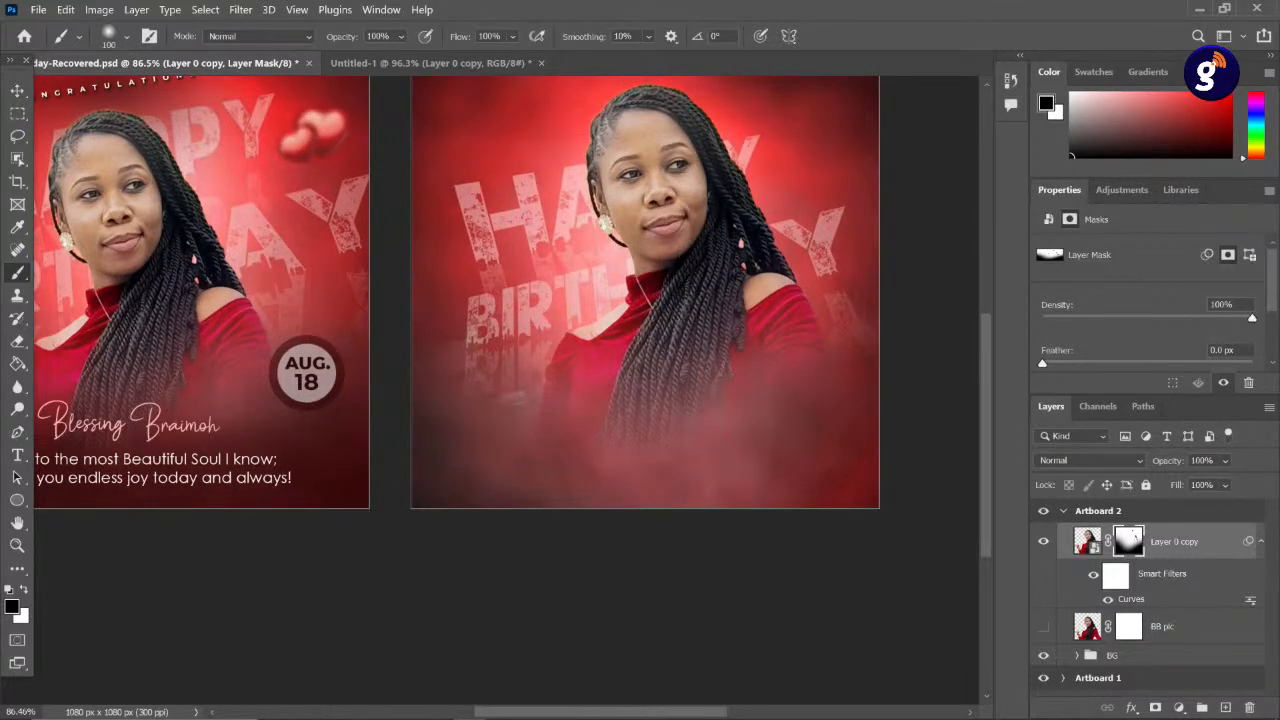
scroll(535, 428, up, 1)
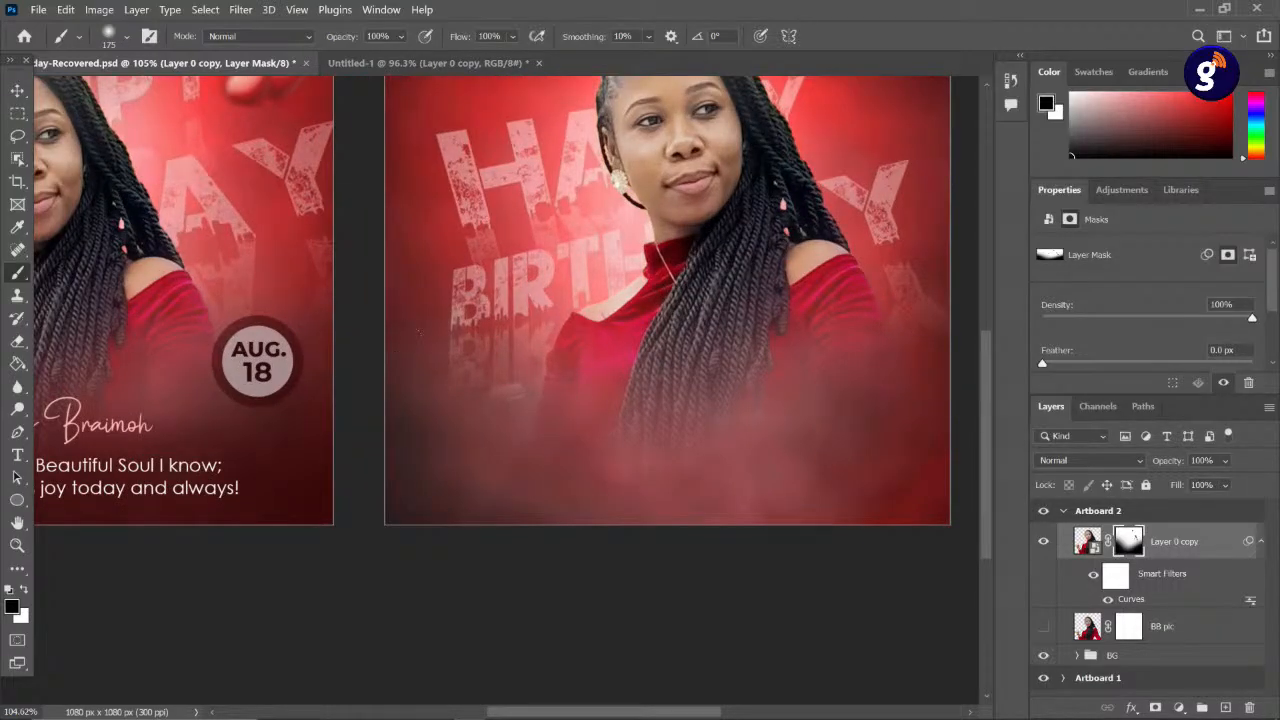
scroll(412, 420, down, 3)
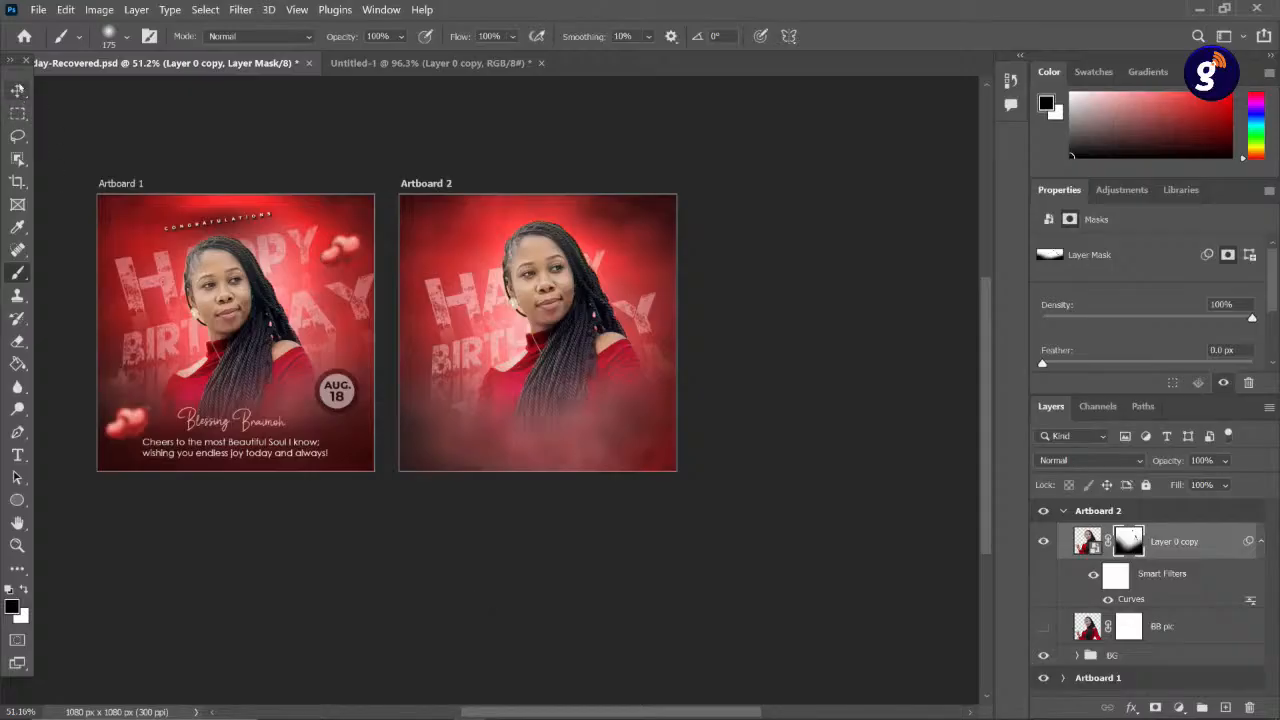
- Shift the Layer 0 copy photo on Artboard 2 to about X -70 px, Y 80 px
click(17, 90)
scroll(352, 352, up, 2)
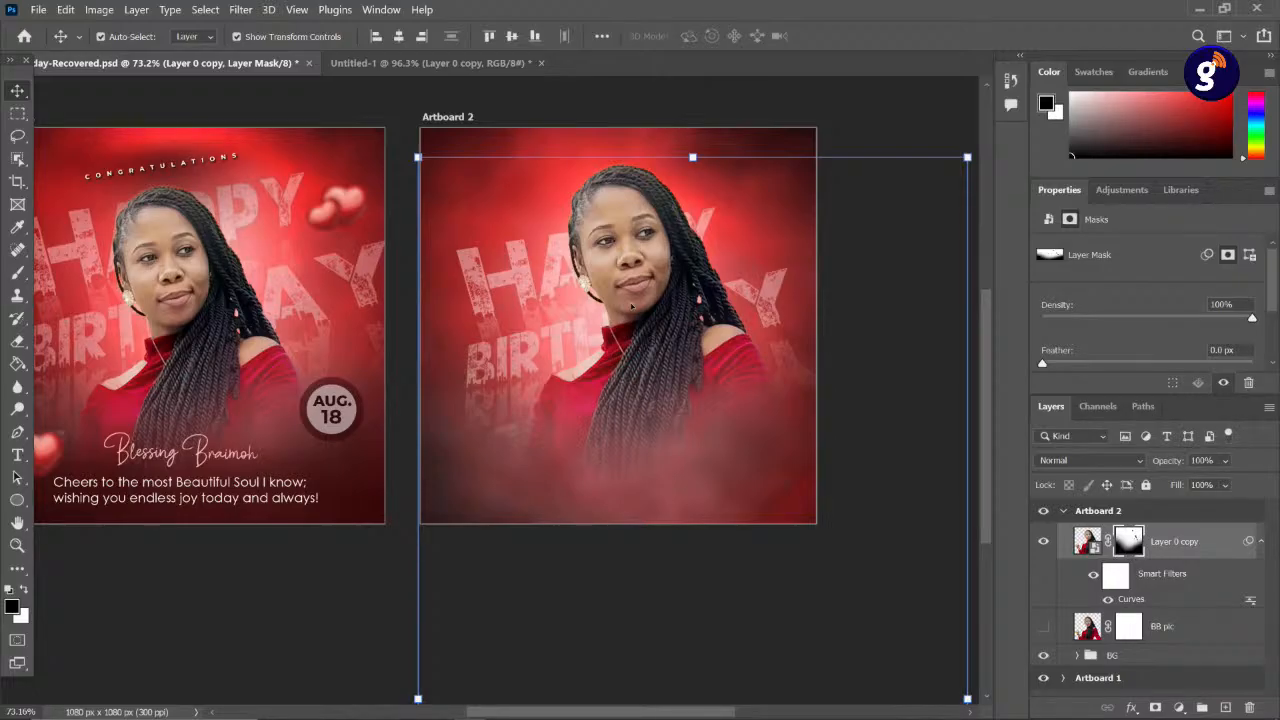
drag(650, 300, 620, 297)
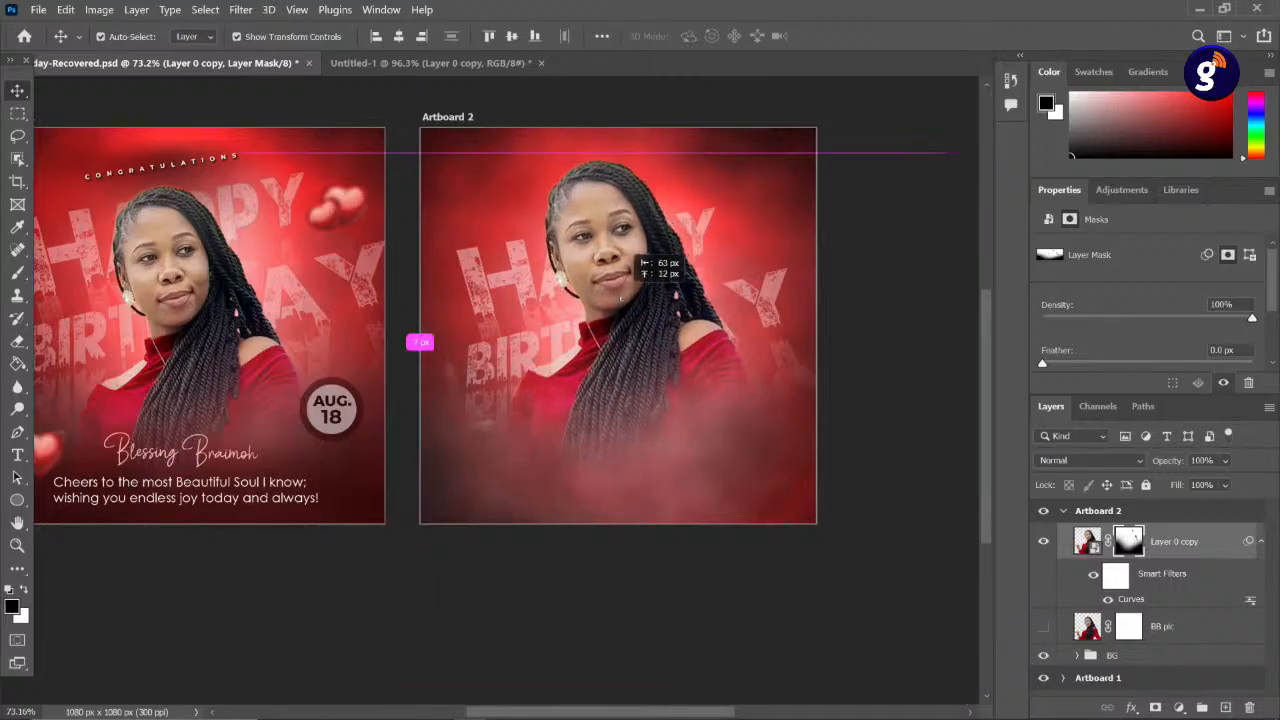
key(ctrl+0)
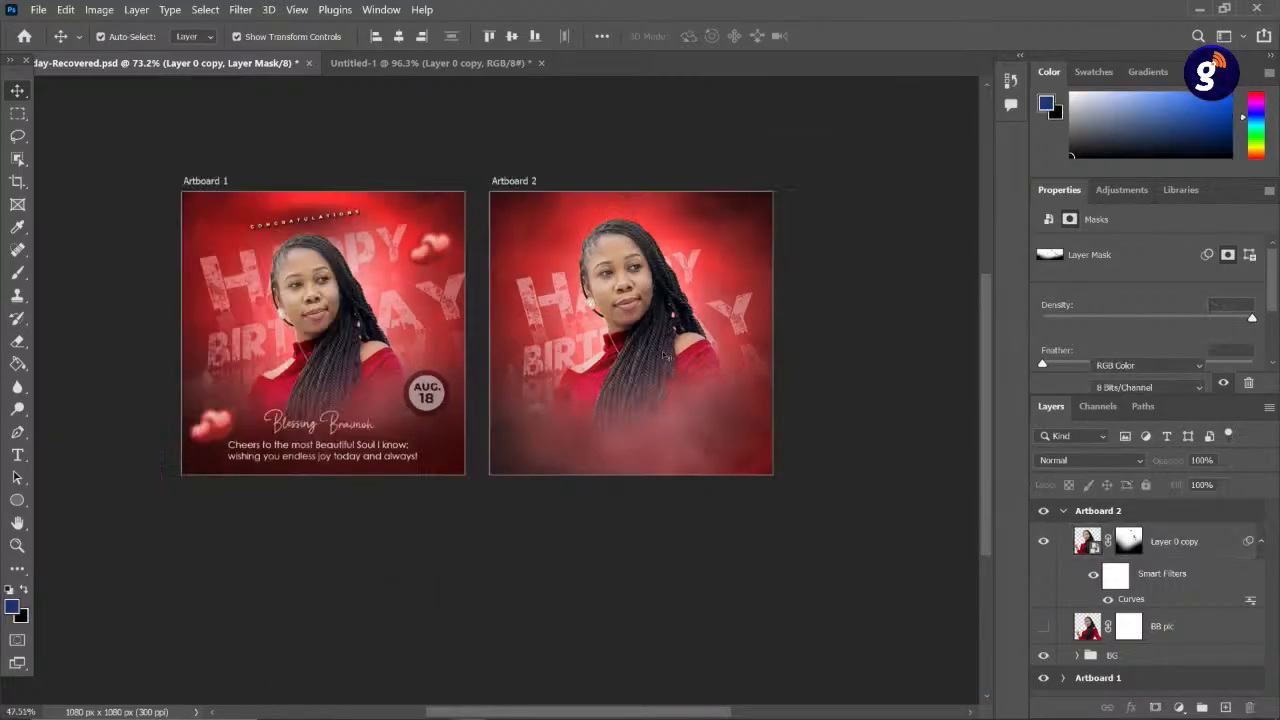
click(634, 334)
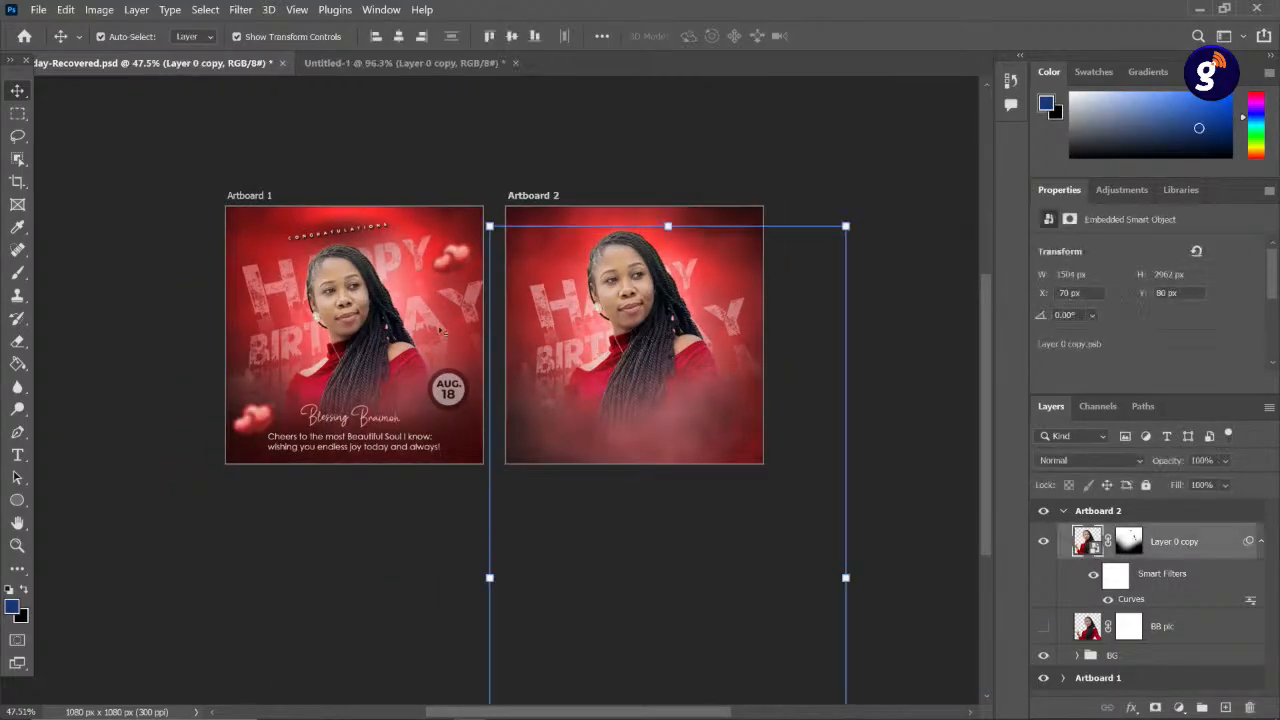
scroll(440, 332, up, 2)
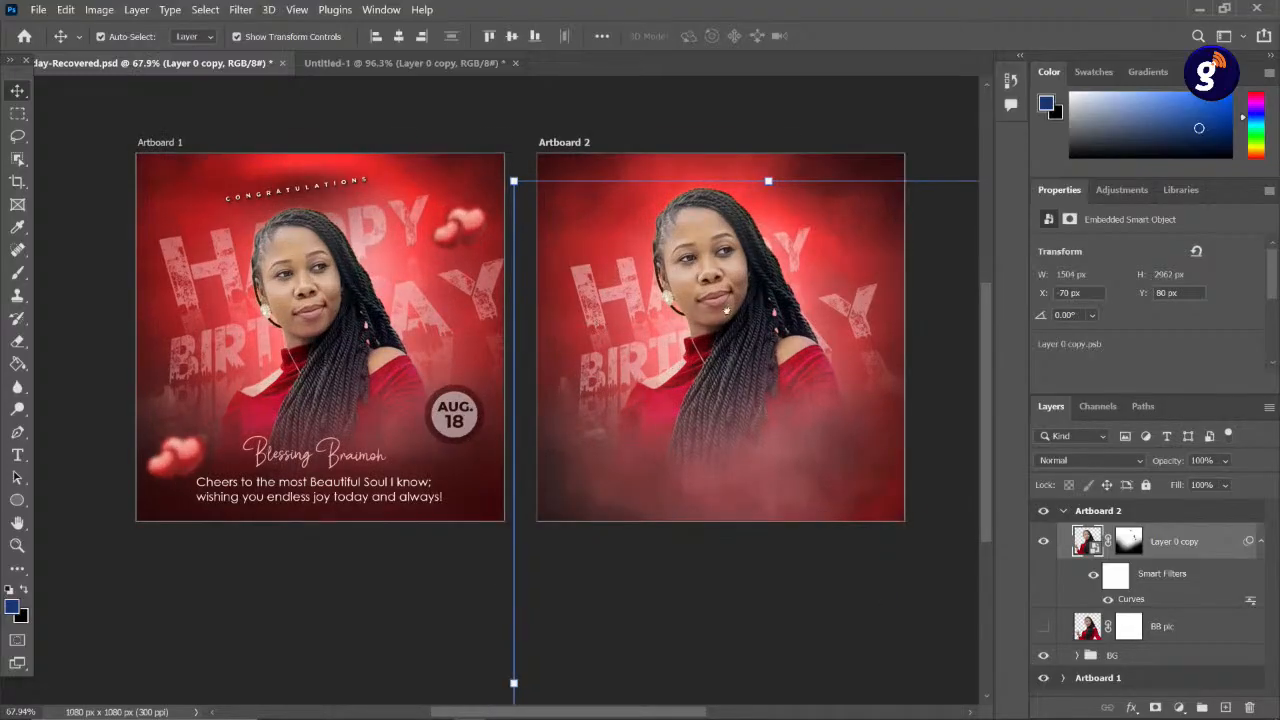
- Apply a Camera Raw Filter to the Layer 0 copy photo with Contrast +28, Blacks -7 and Texture -3
drag(723, 307, 414, 320)
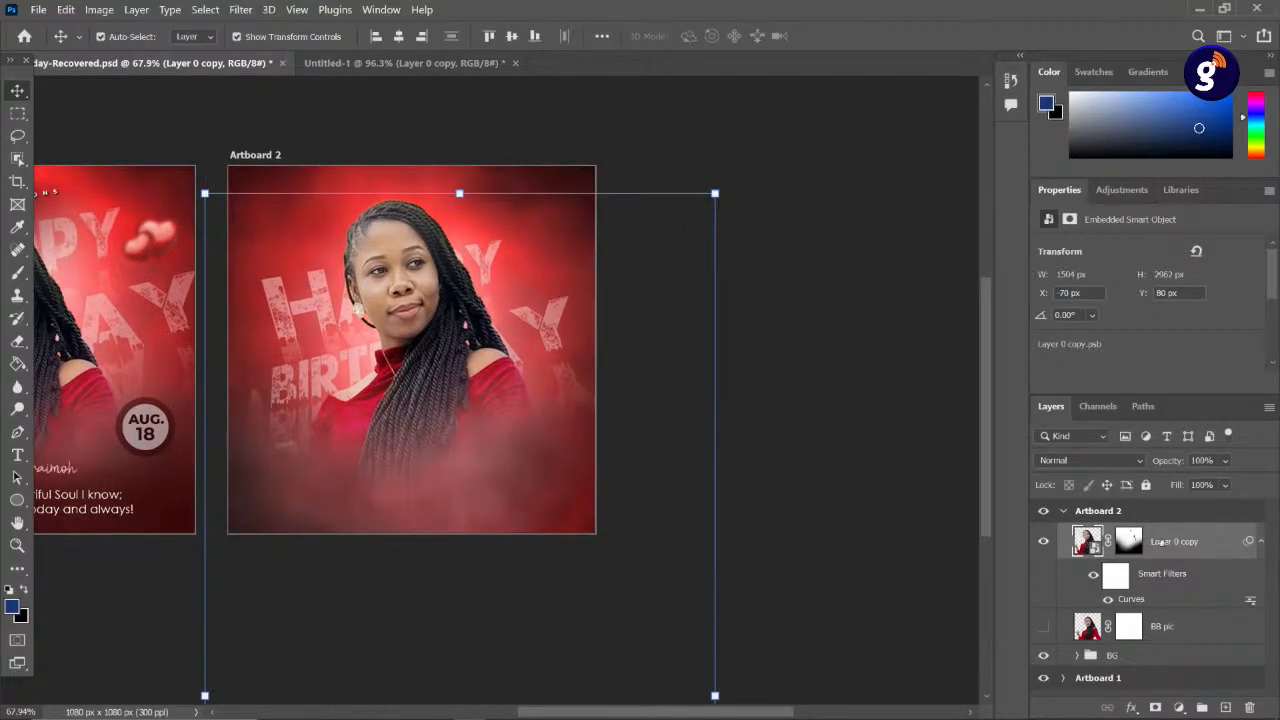
click(240, 9)
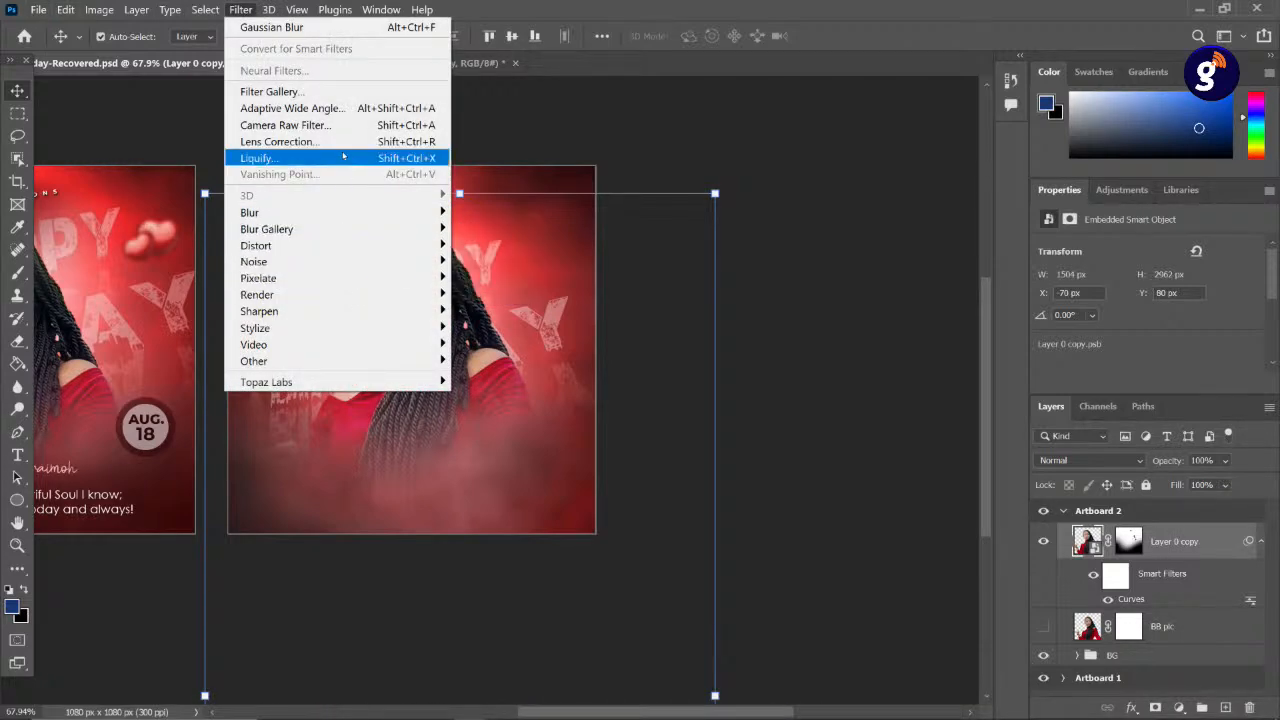
click(321, 126)
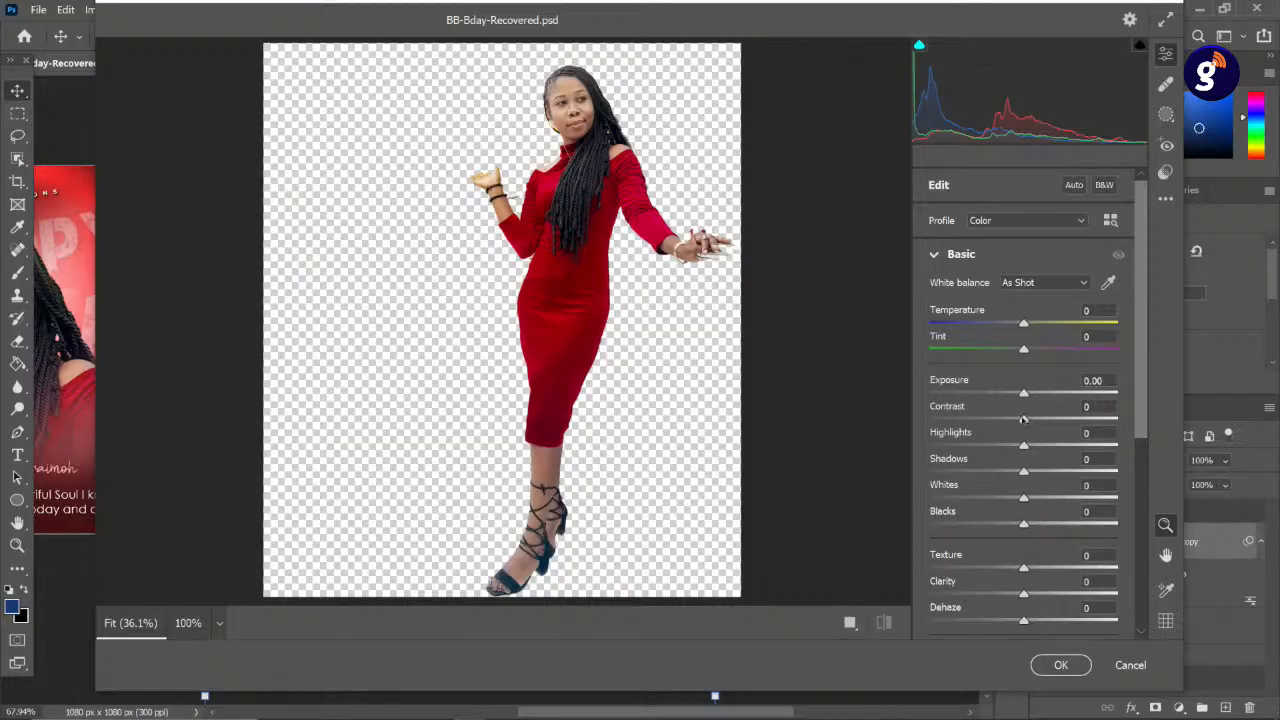
mouse_move(1023, 420)
mouse_down()
mouse_move(1057, 424)
mouse_move(1044, 424)
mouse_up()
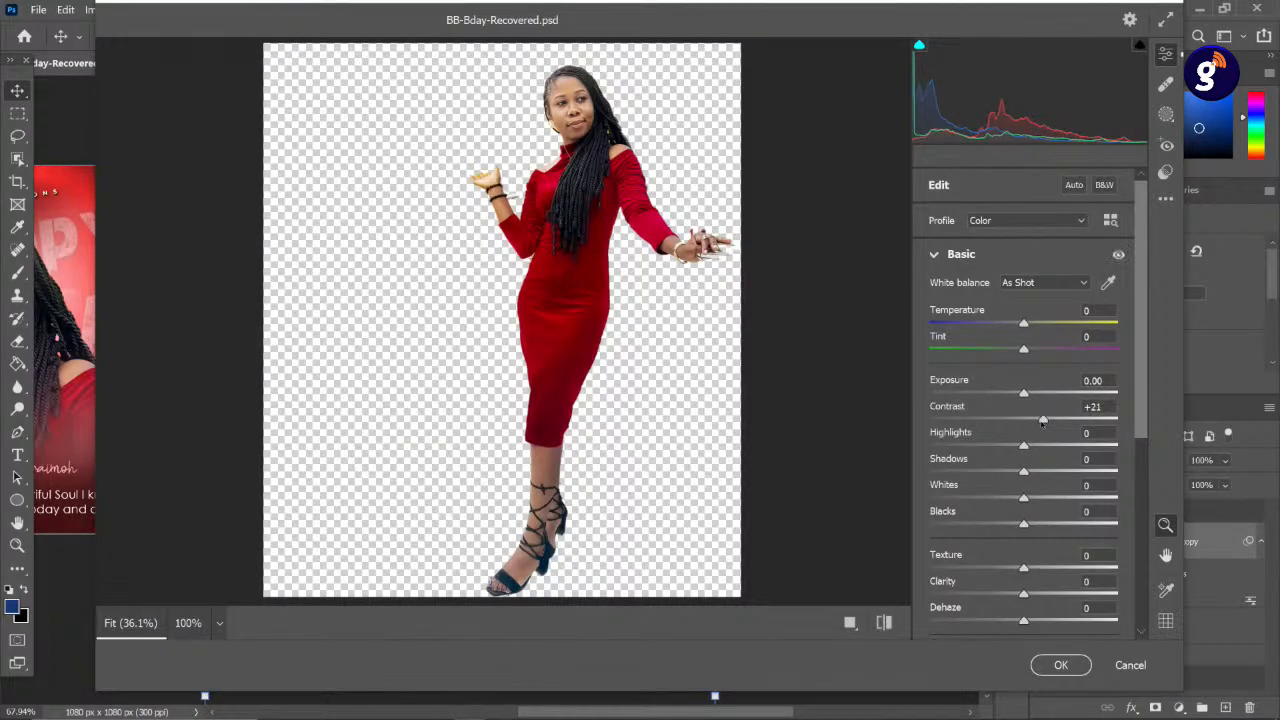
drag(1044, 423, 1049, 422)
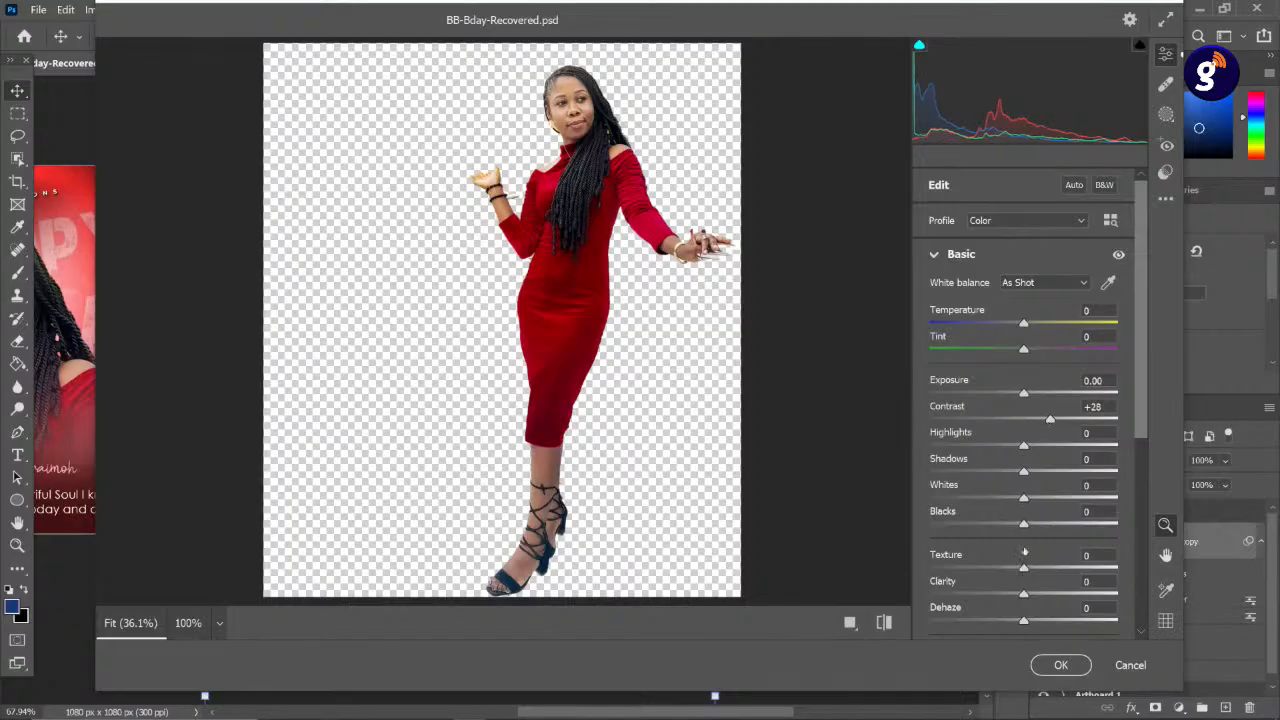
mouse_move(1023, 523)
mouse_down()
mouse_move(995, 525)
mouse_move(1018, 532)
mouse_up()
drag(1023, 569, 1020, 569)
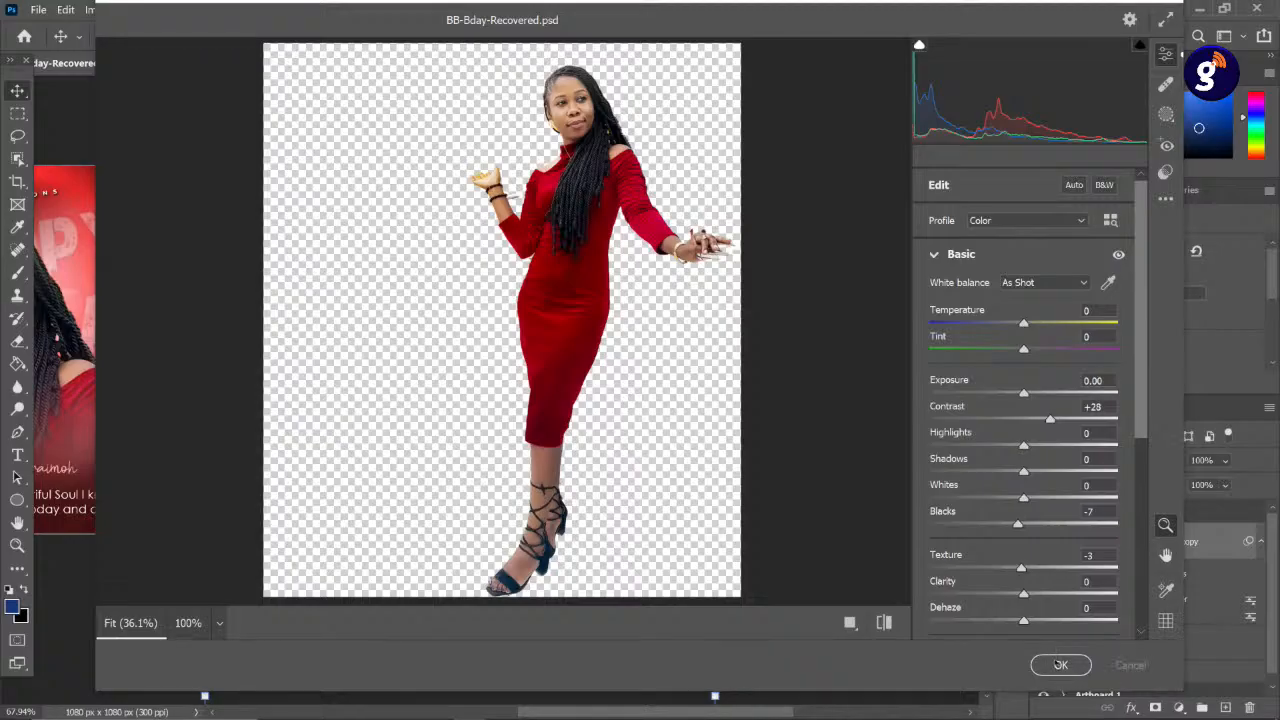
click(1060, 665)
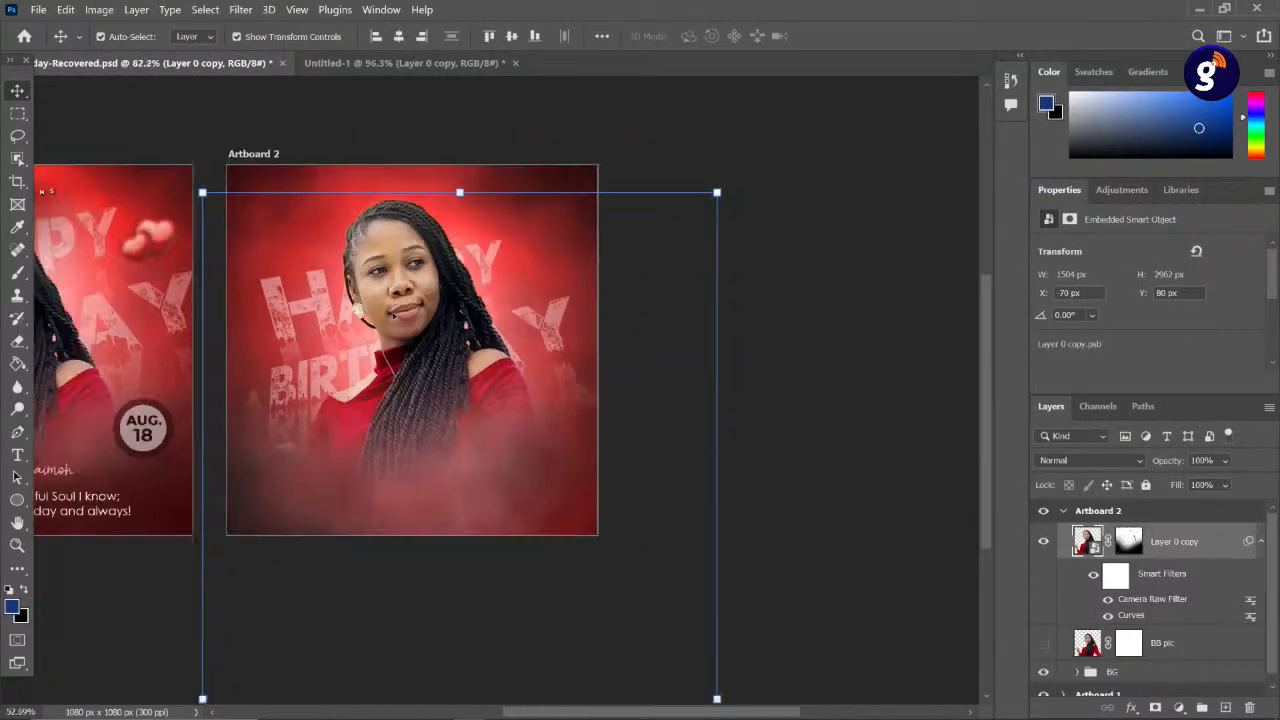
- Reposition the filtered photo on Artboard 2 to about X -22 px, Y 104 px
scroll(389, 314, down, 2)
scroll(510, 332, left, 3)
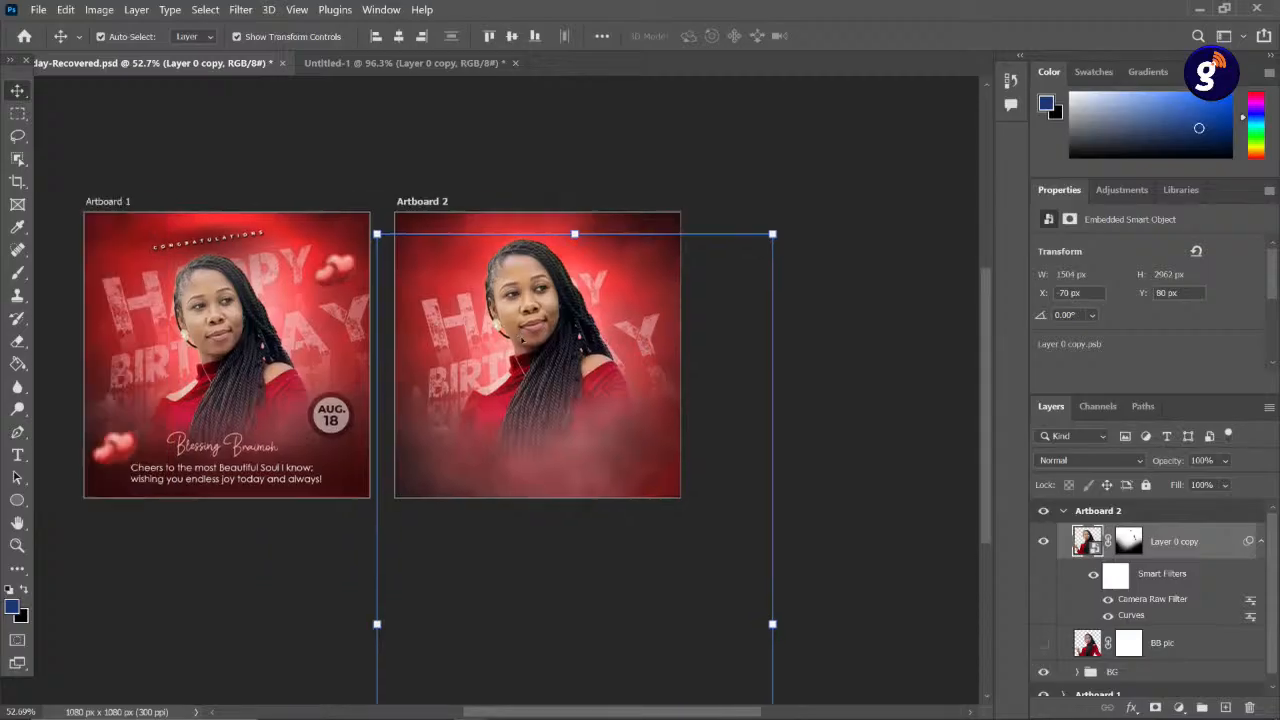
scroll(522, 341, up, 2)
scroll(522, 336, down, 2)
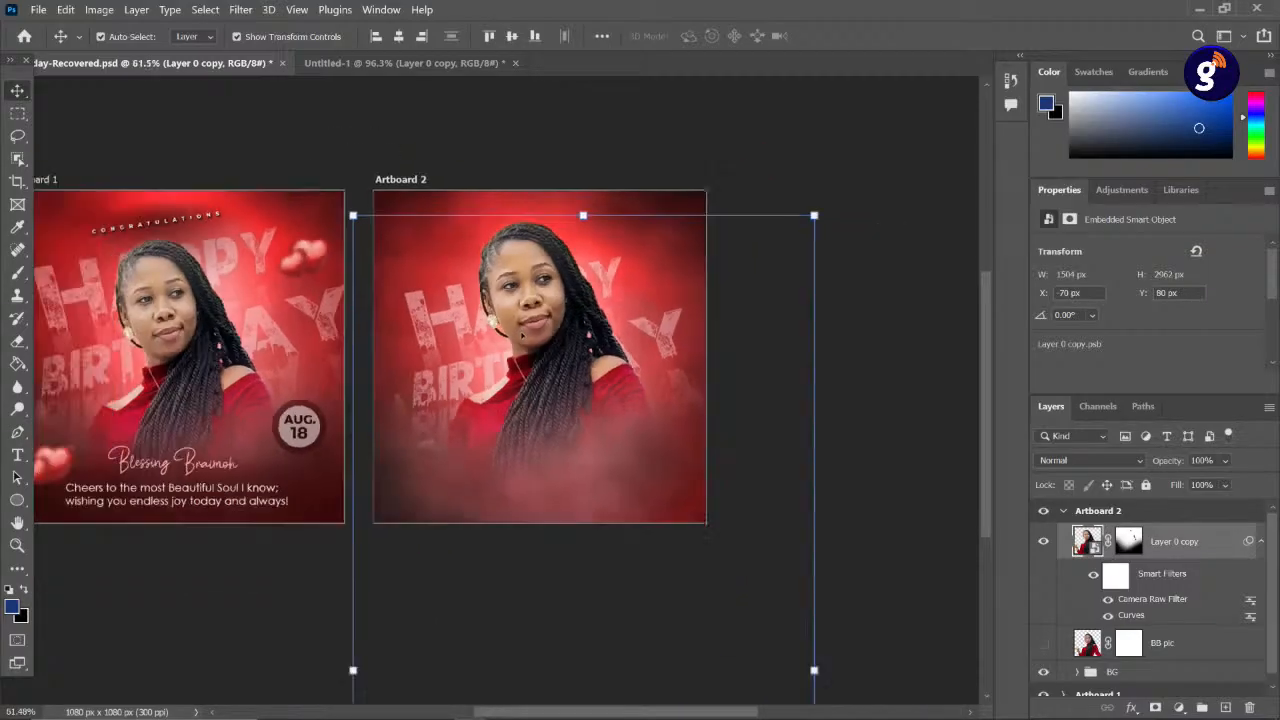
drag(520, 326, 616, 262)
scroll(616, 262, up, 2)
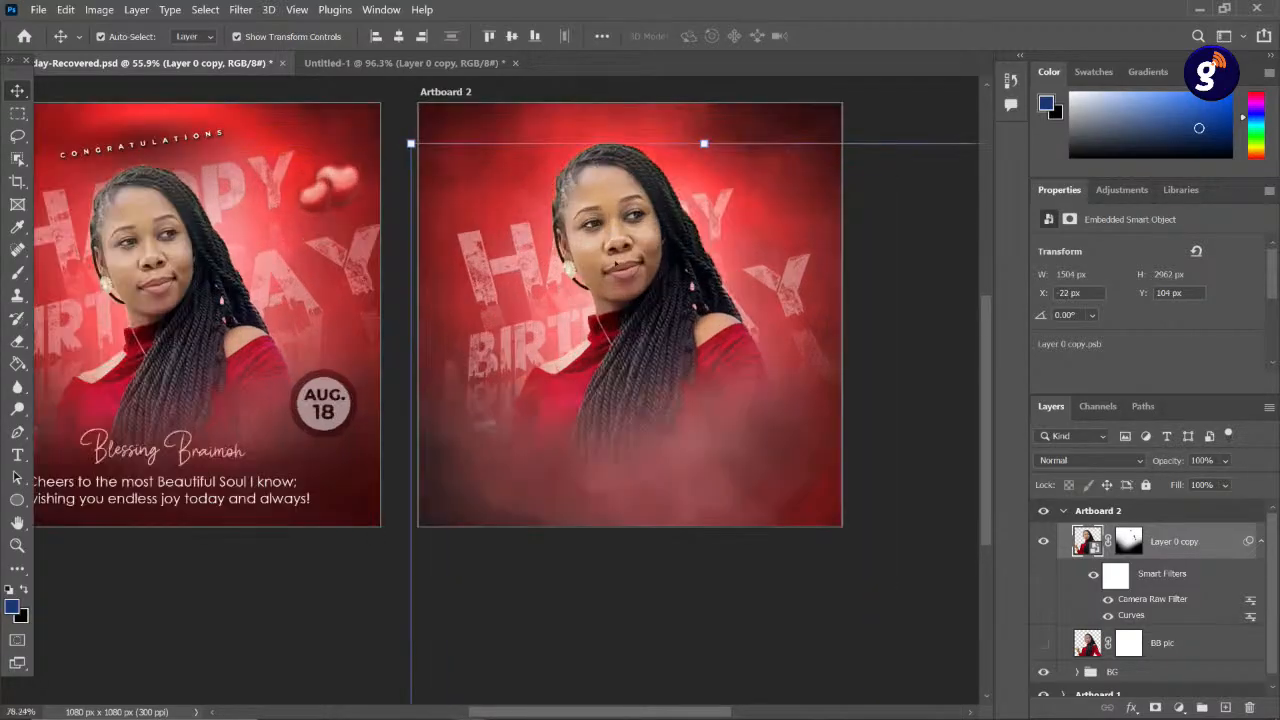
scroll(616, 262, down, 2)
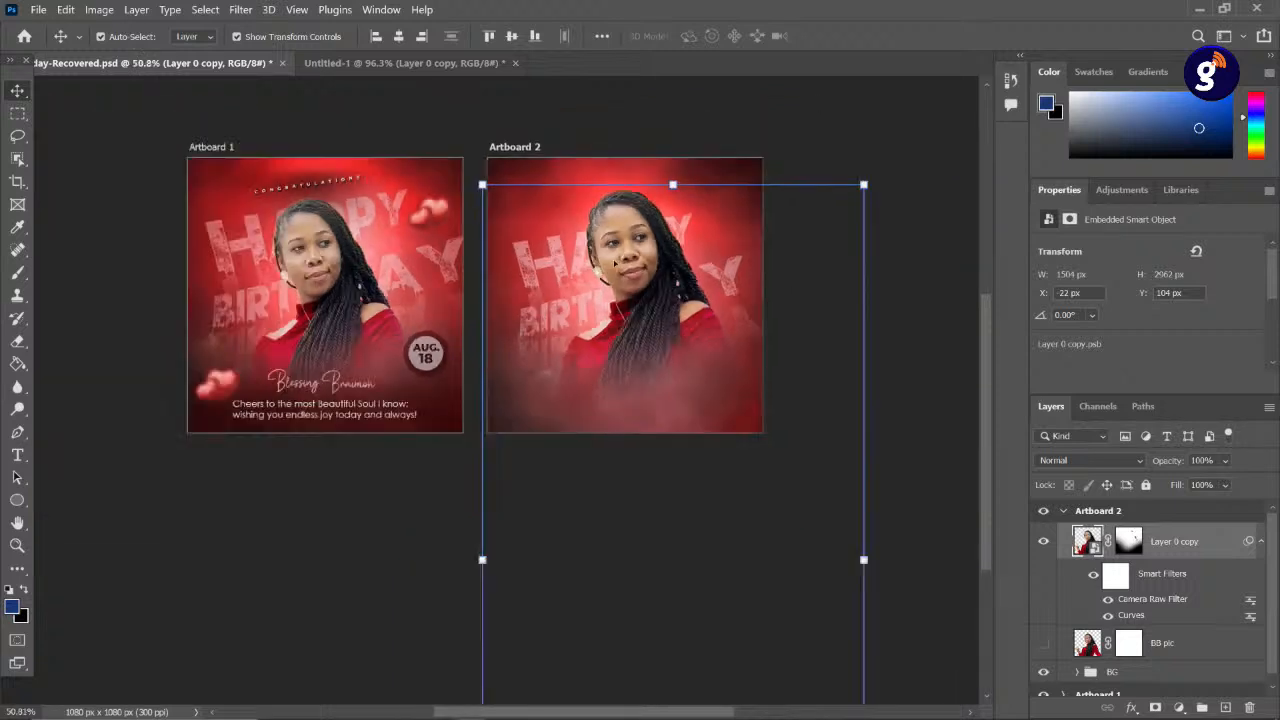
click(1131, 542)
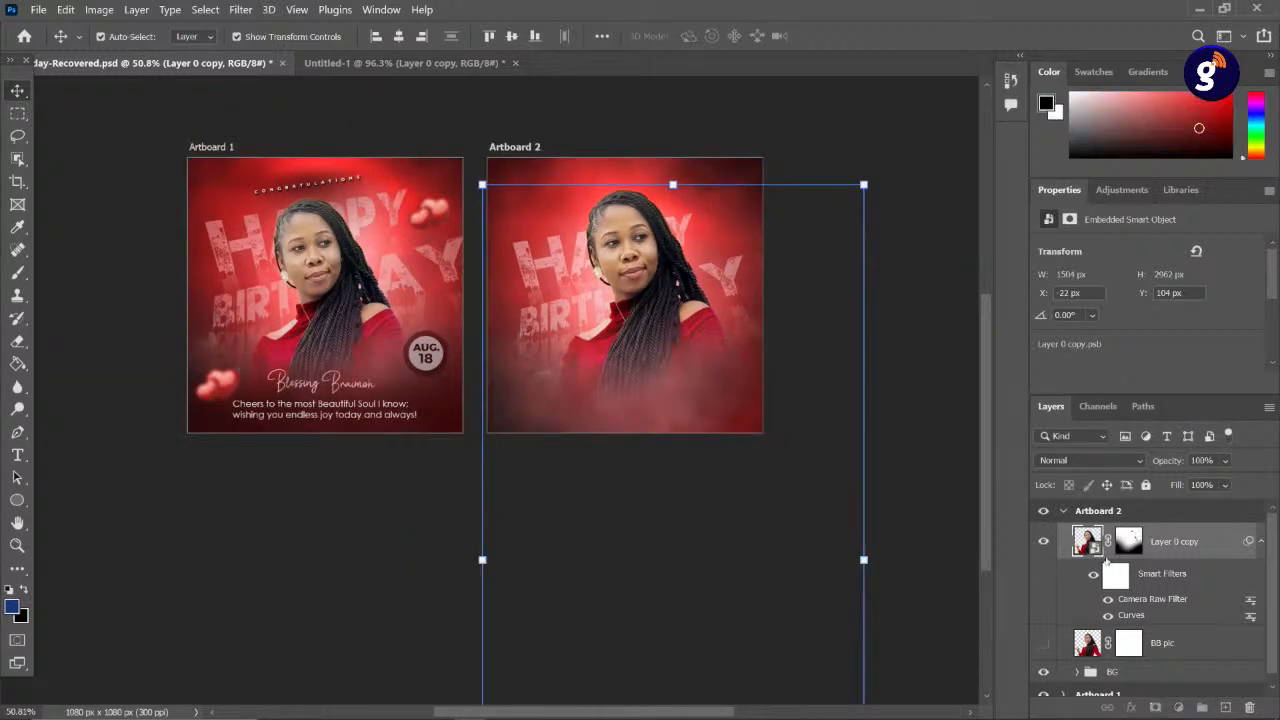
key(b)
scroll(502, 365, up, 1)
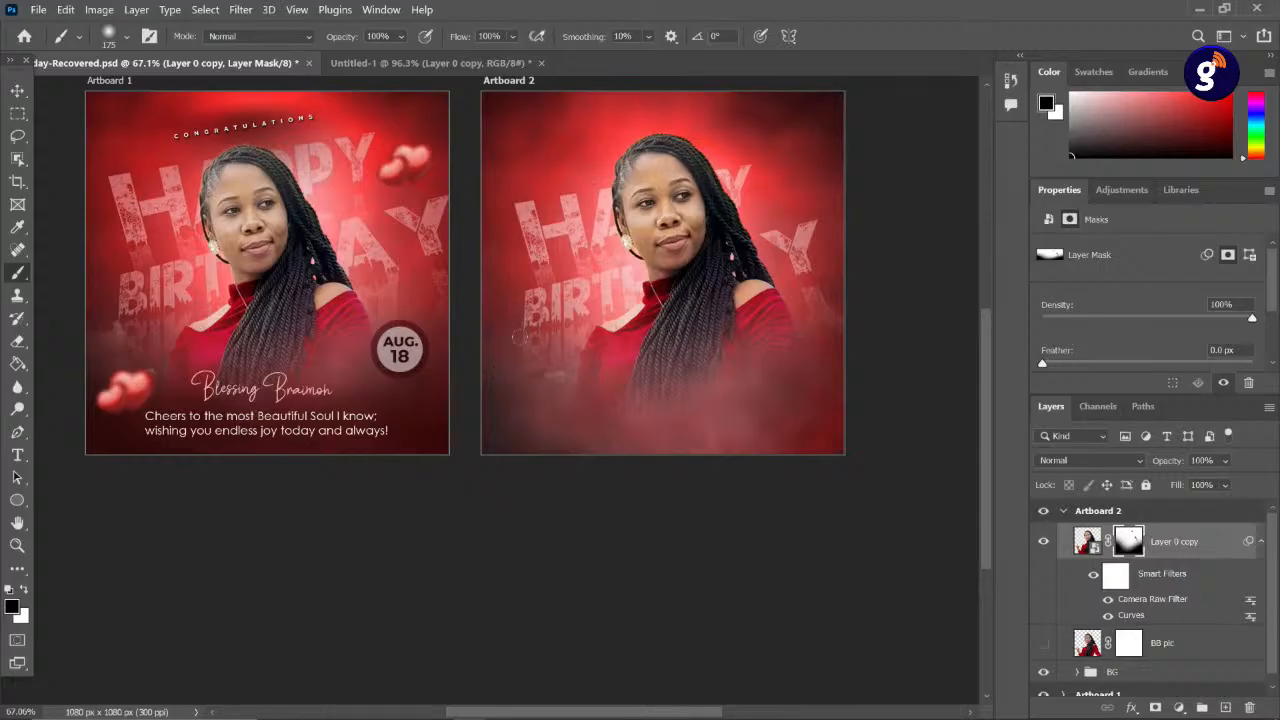
scroll(526, 345, down, 1)
key(v)
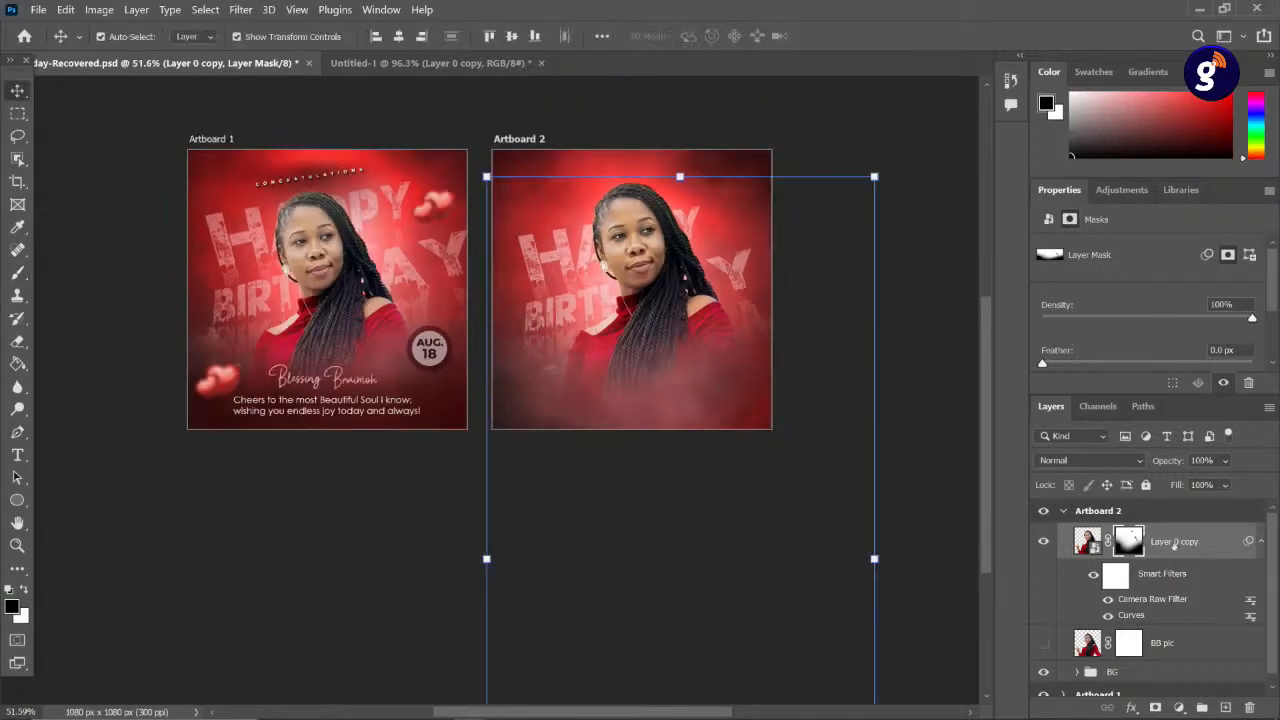
- Put the Layer 0 copy layer into a new group, collapse it and name it Image
key(ctrl+g)
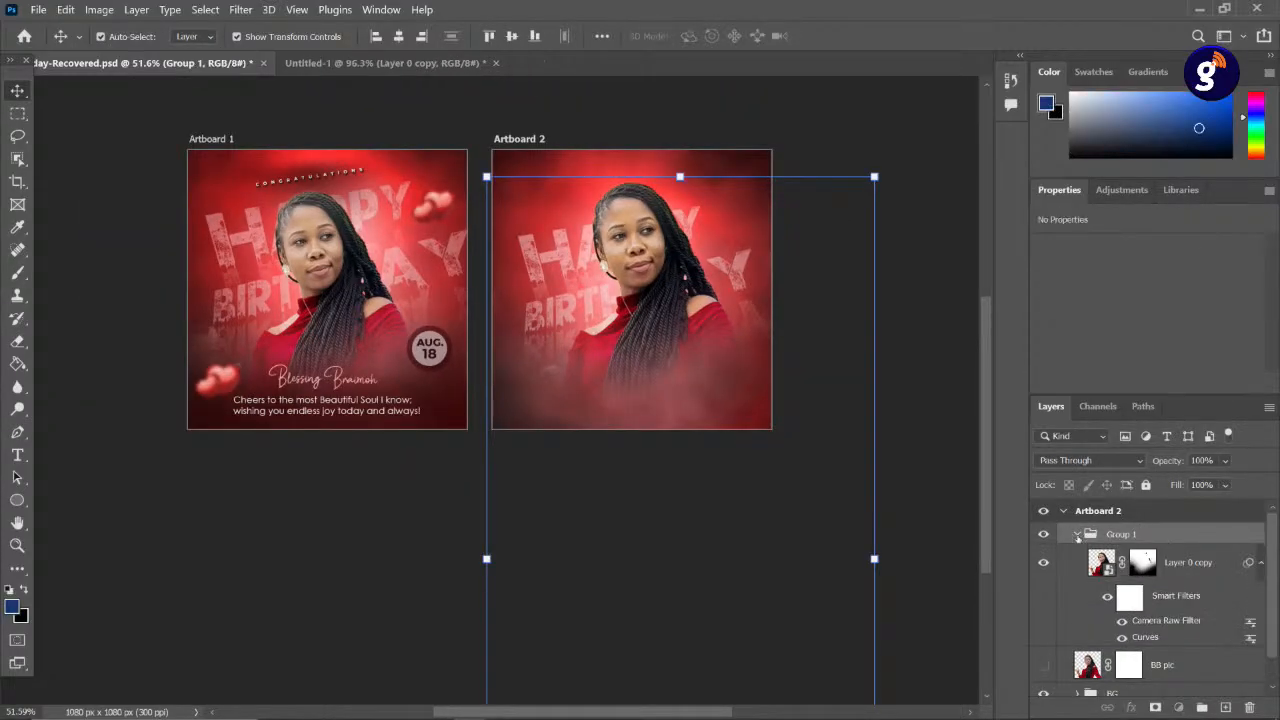
click(1077, 535)
double_click(1120, 534)
text(I)
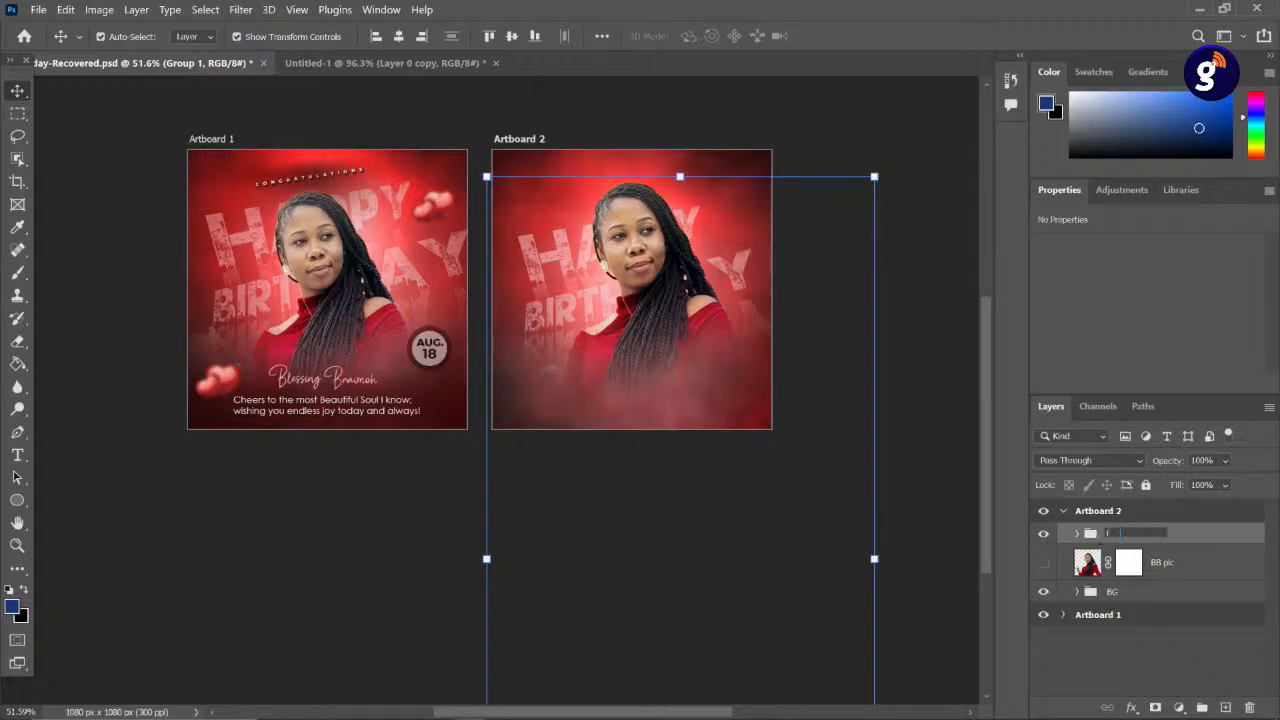
text(mage)
key(Return)
click(415, 572)
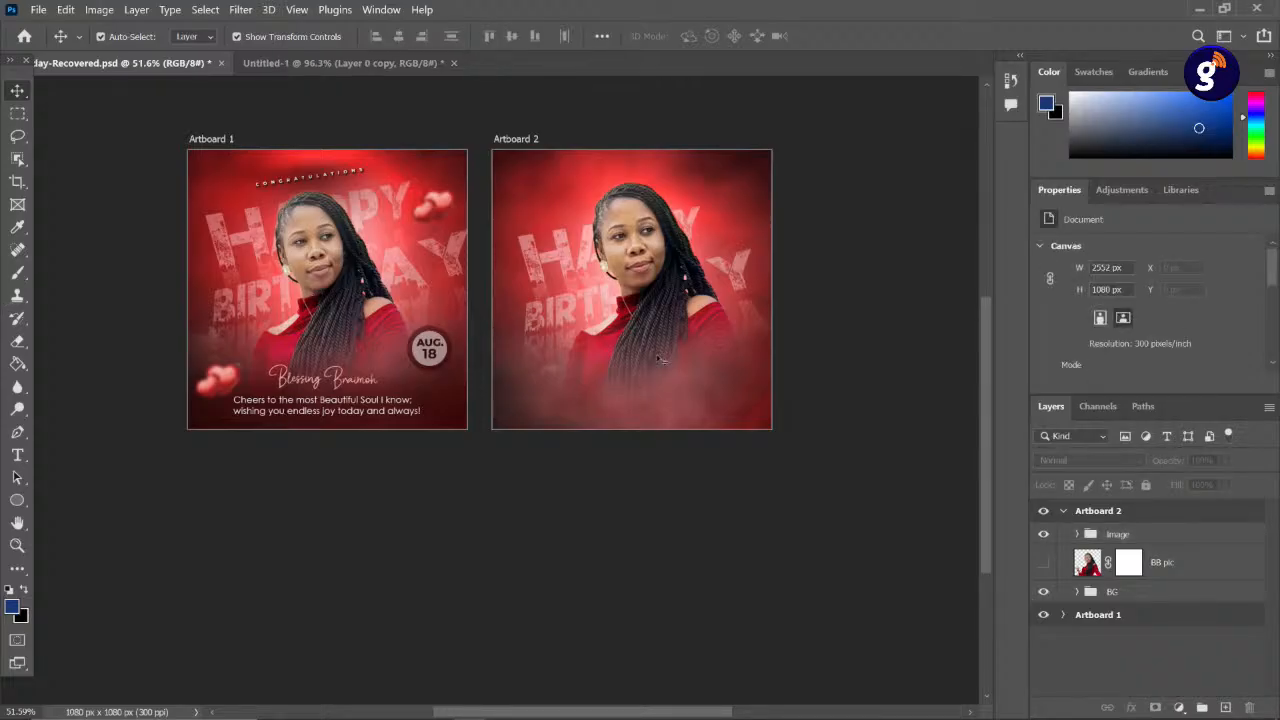
- Move the photo inside the Image group to about X -67 px, Y 104 px, and collapse the group
mouse_move(650, 264)
mouse_down()
mouse_move(628, 263)
mouse_move(640, 252)
mouse_up()
key(ctrl+t)
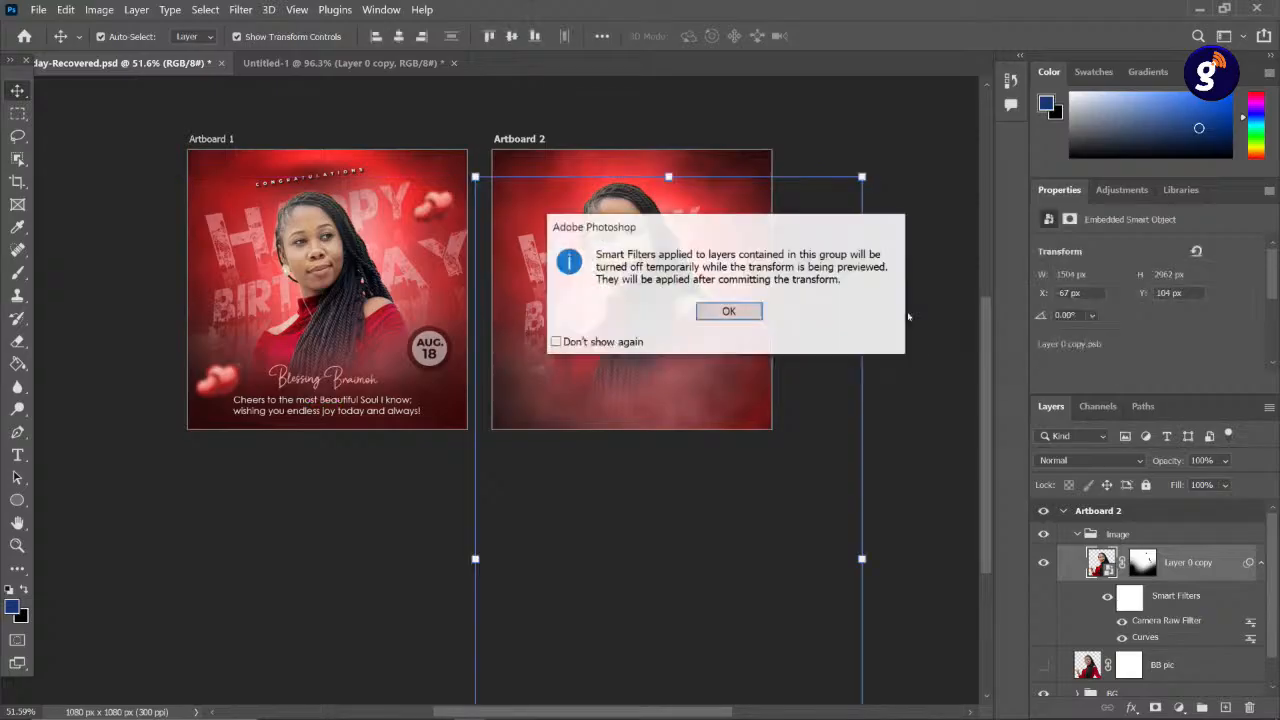
click(718, 316)
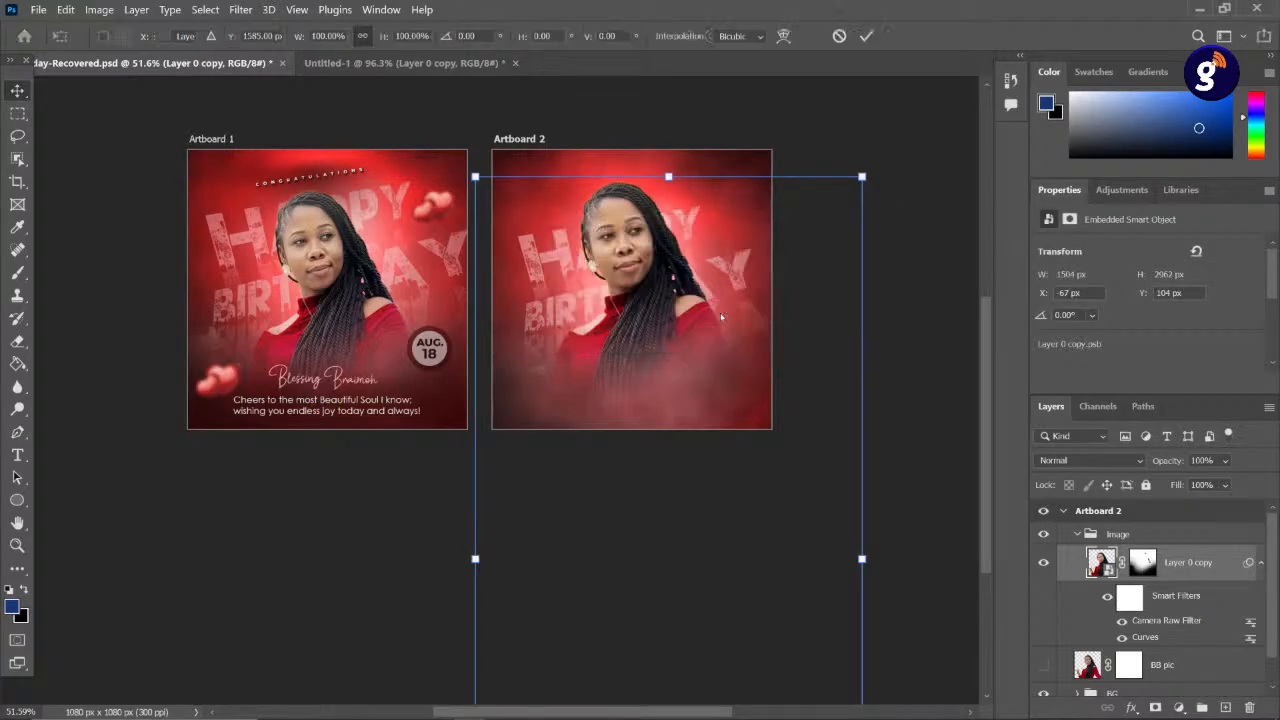
key(Return)
click(320, 597)
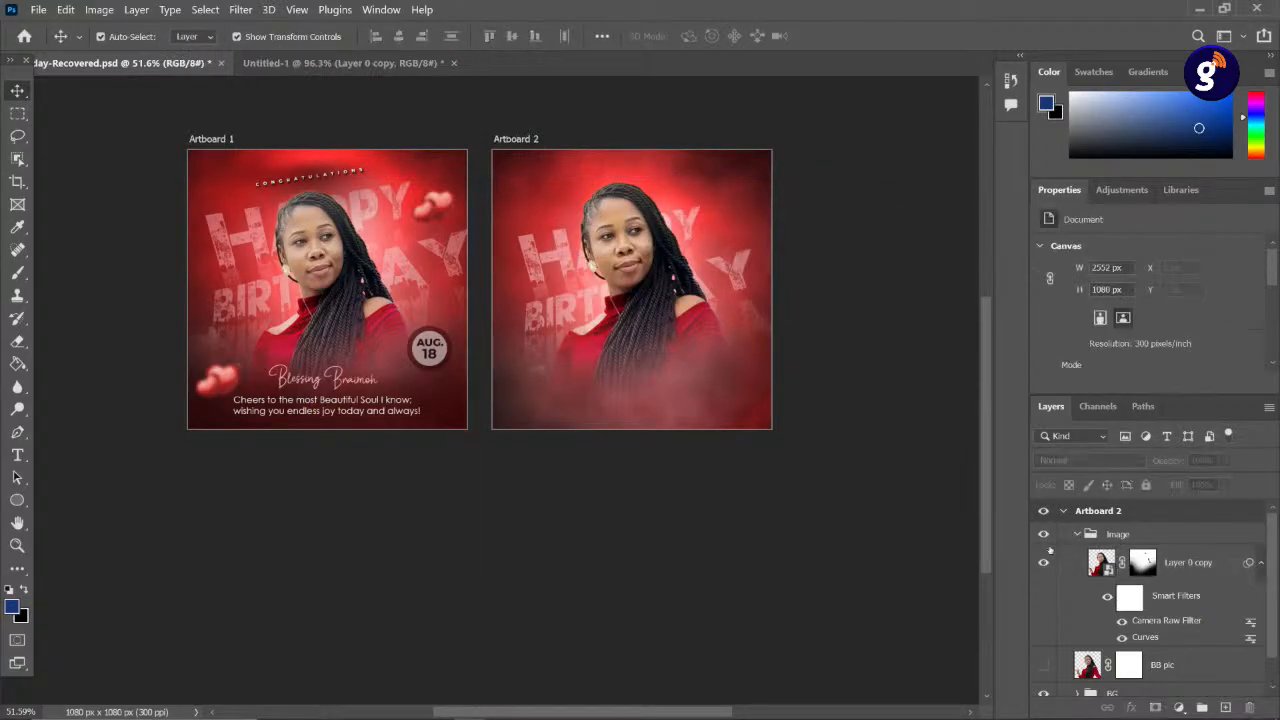
click(1076, 534)
- Add a new empty pixel layer above the Image group on Artboard 2
scroll(455, 432, up, 2)
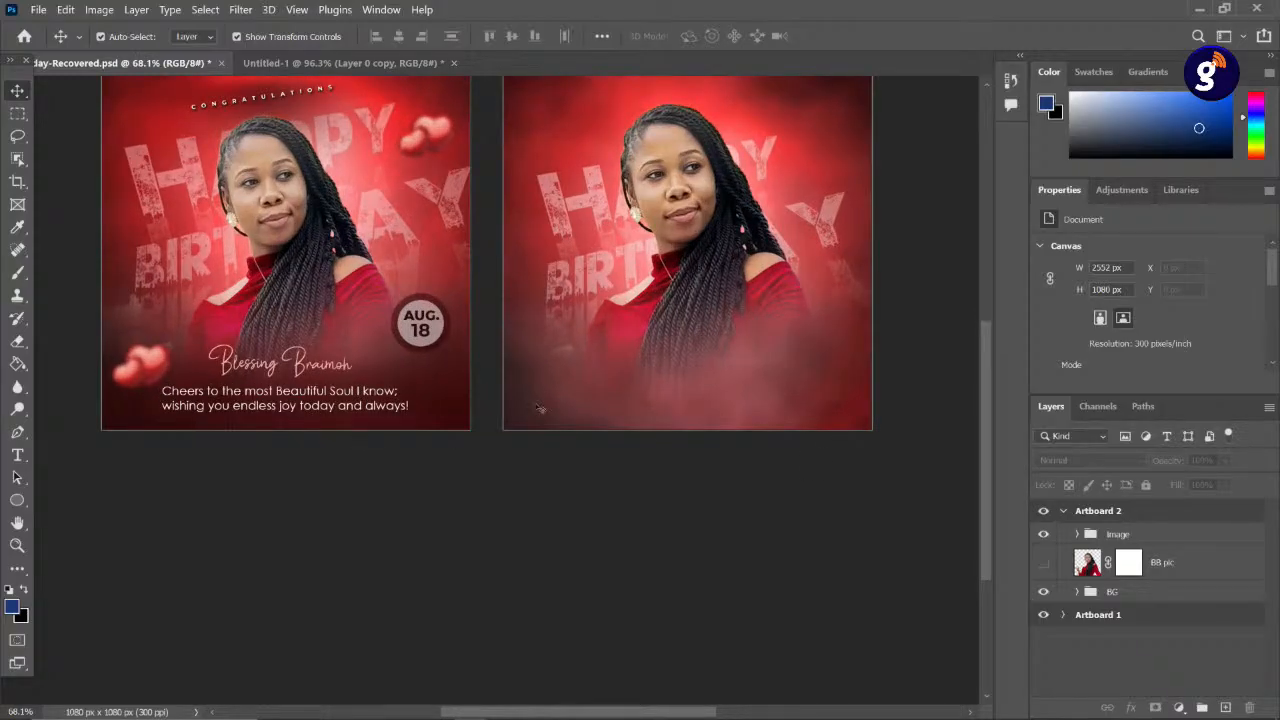
scroll(686, 419, down, 2)
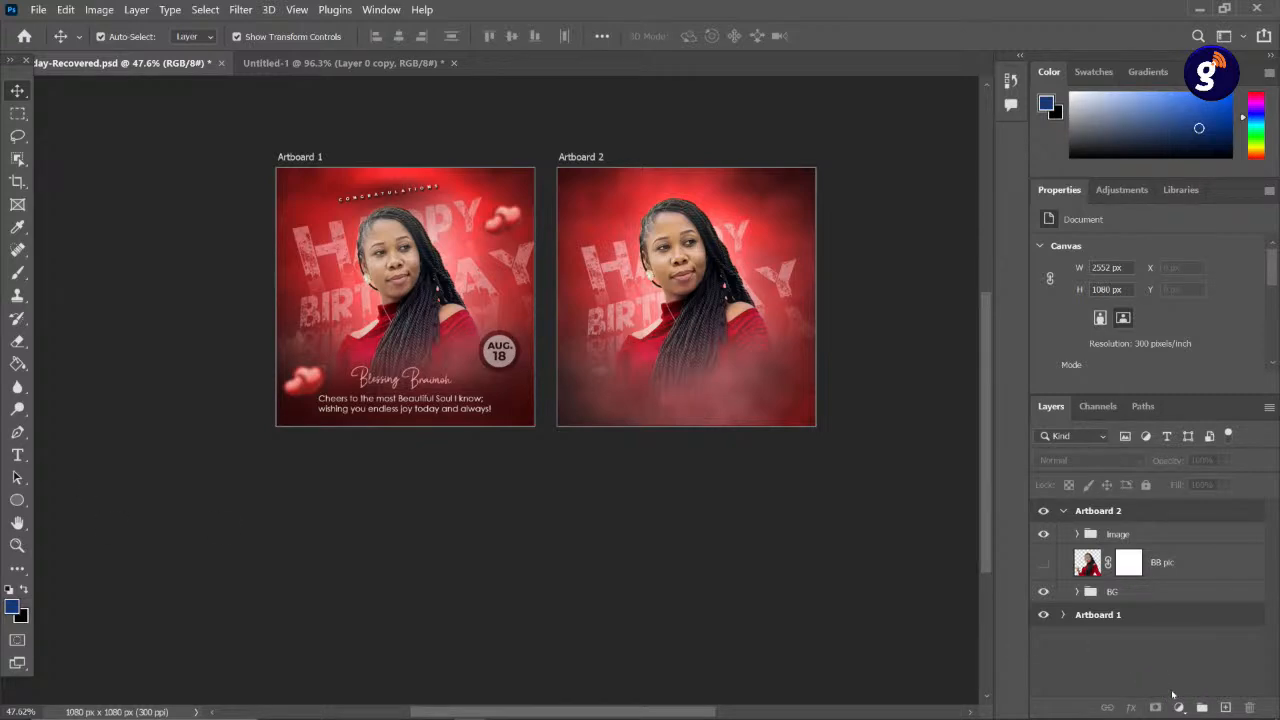
click(1225, 707)
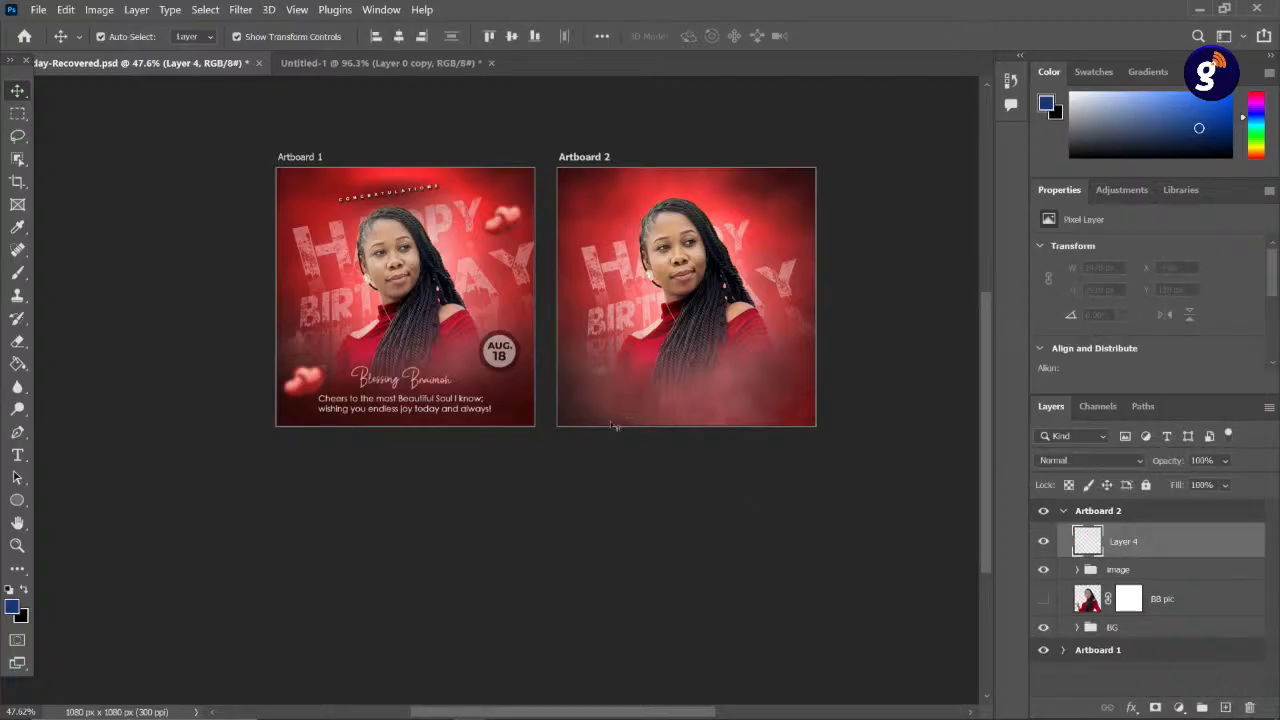
- Set the Brush tool's foreground colour to dark red #451515, sampled from the dark upper corner of Artboard 2's background
key(b)
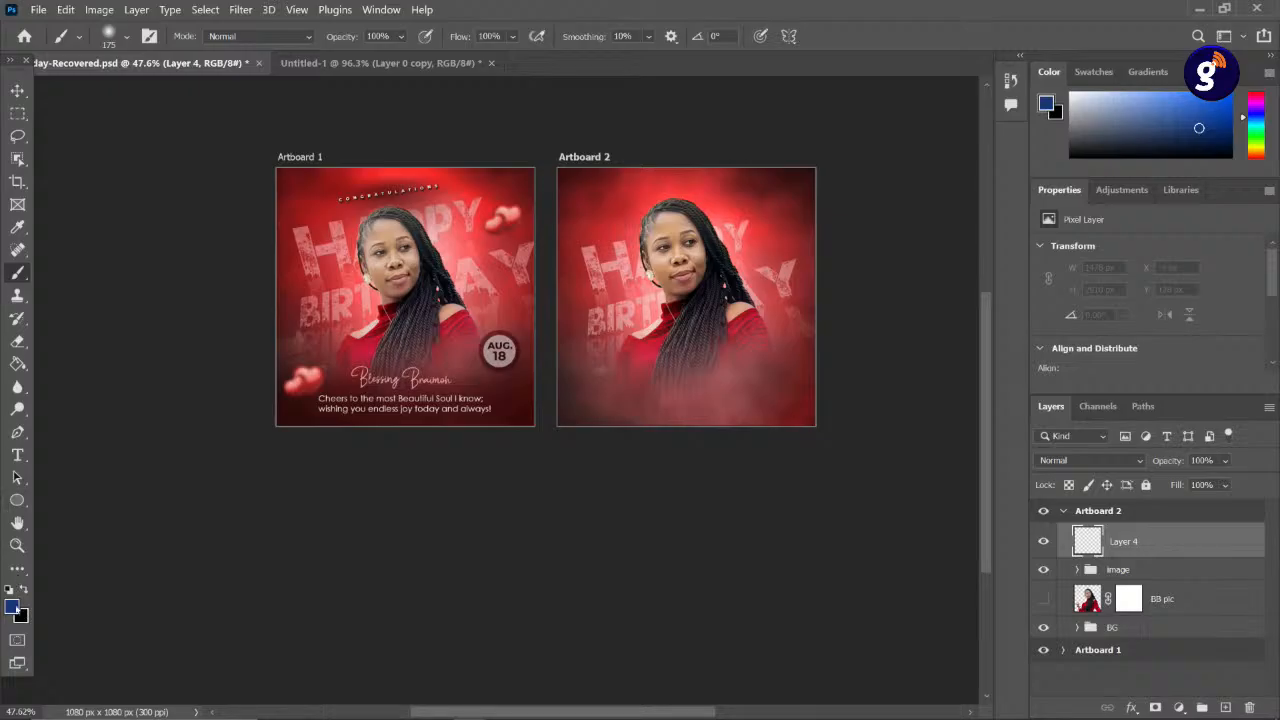
click(13, 606)
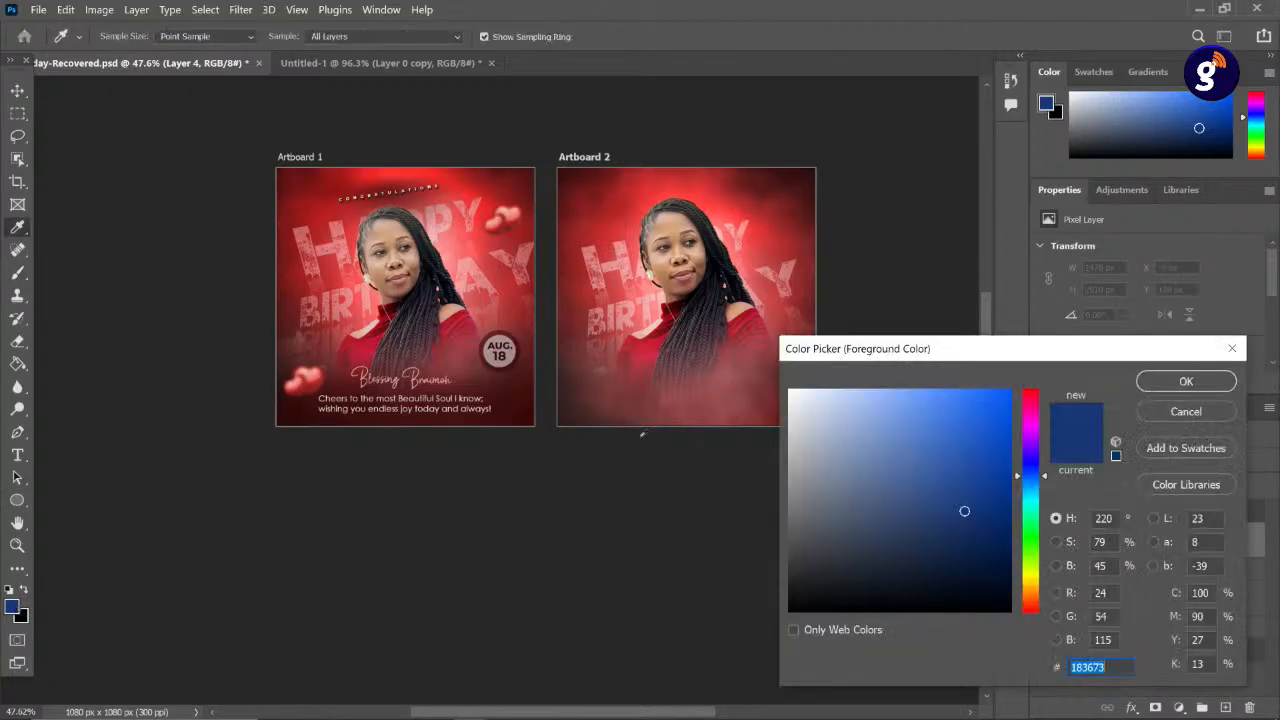
click(802, 170)
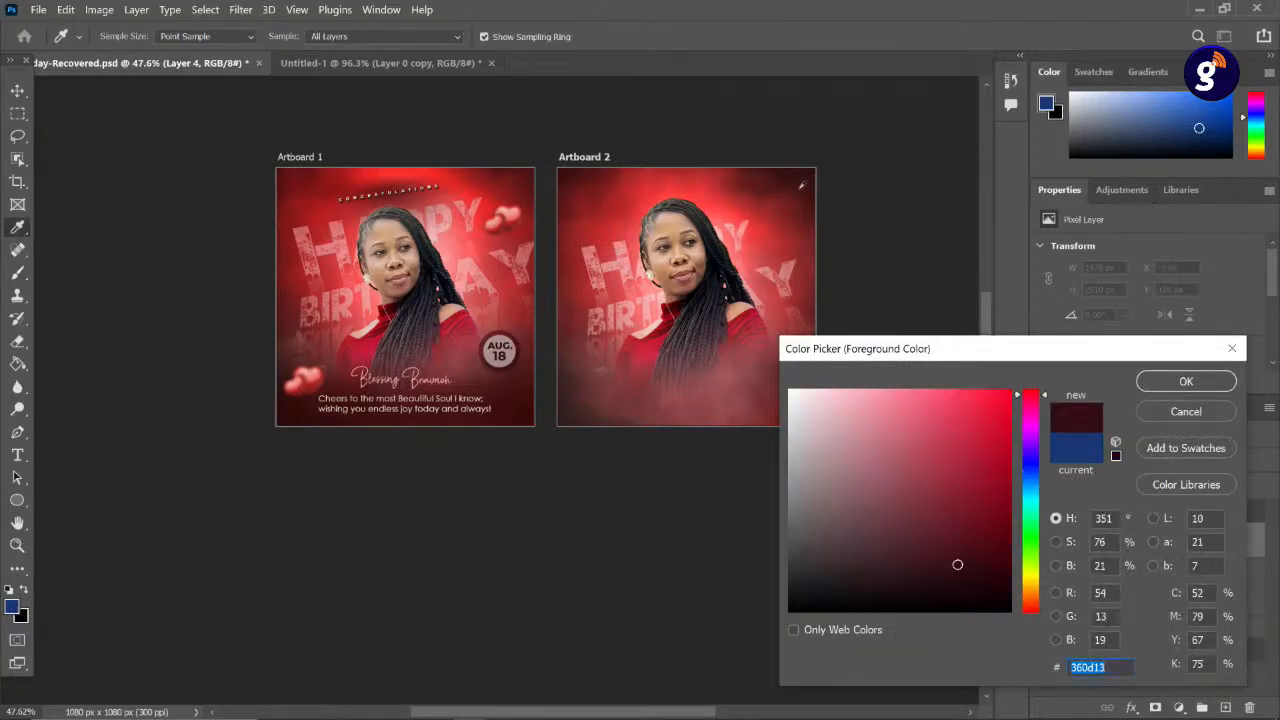
click(781, 181)
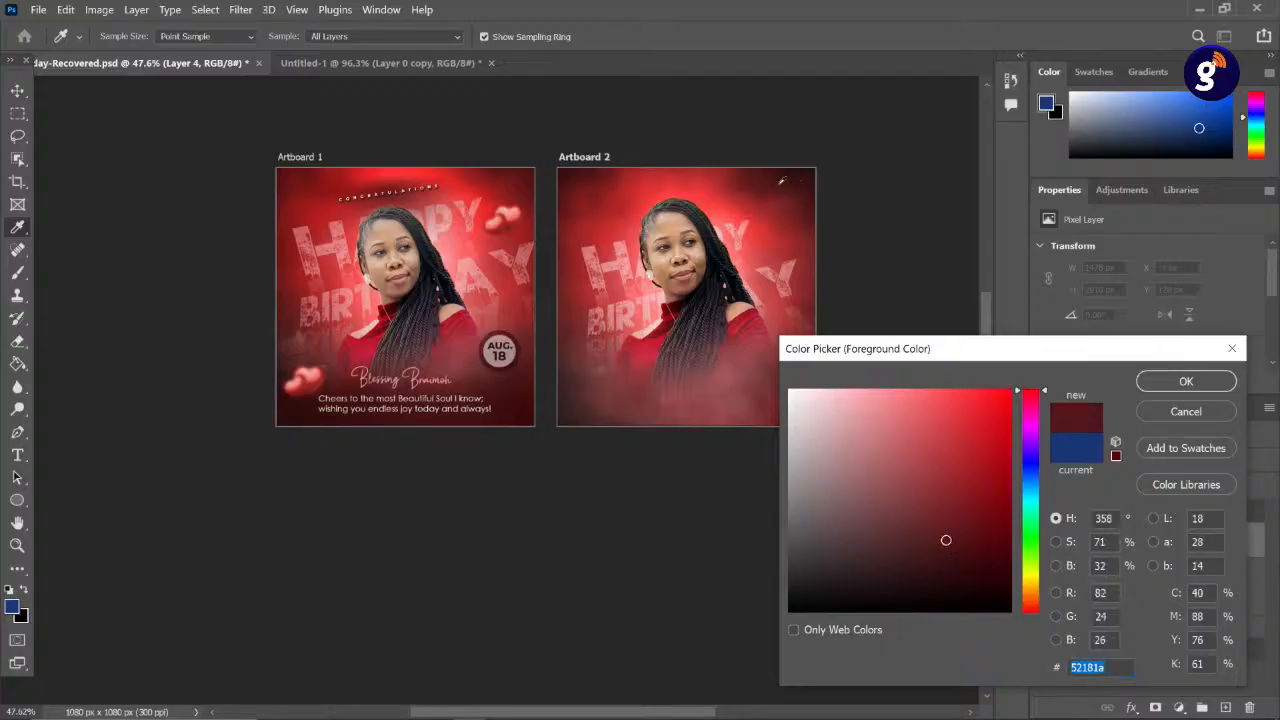
click(799, 184)
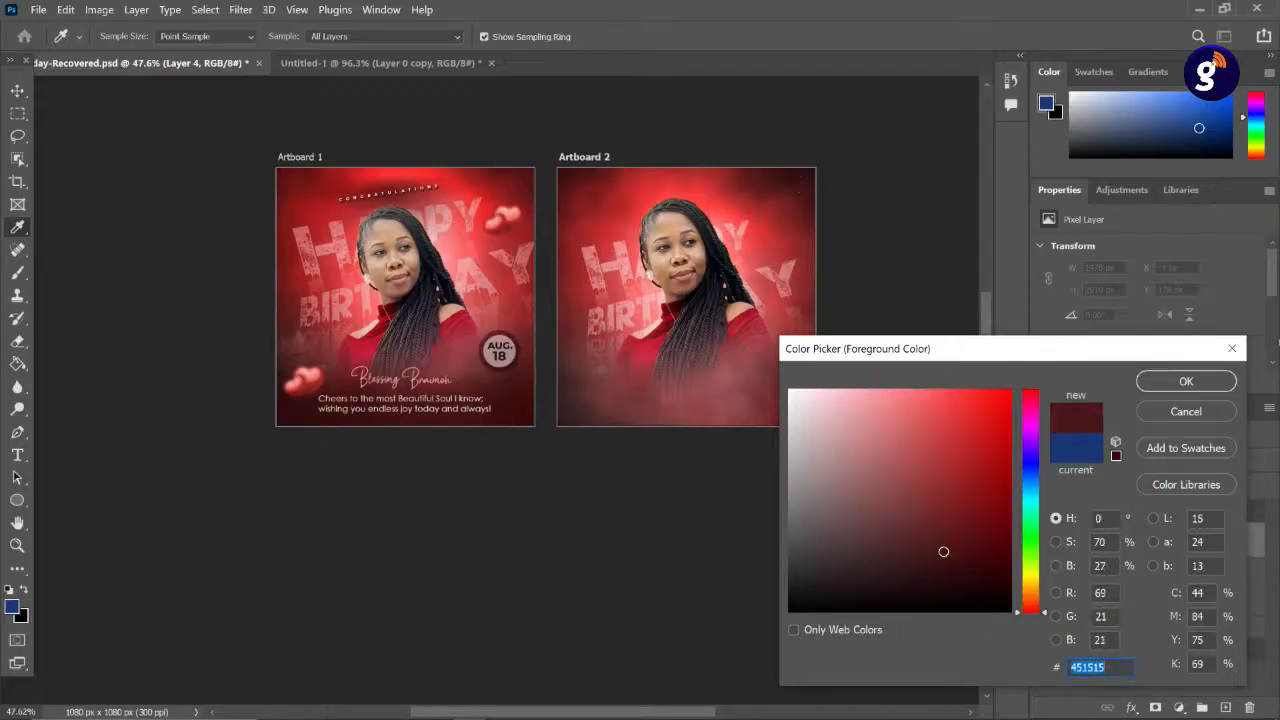
click(1188, 381)
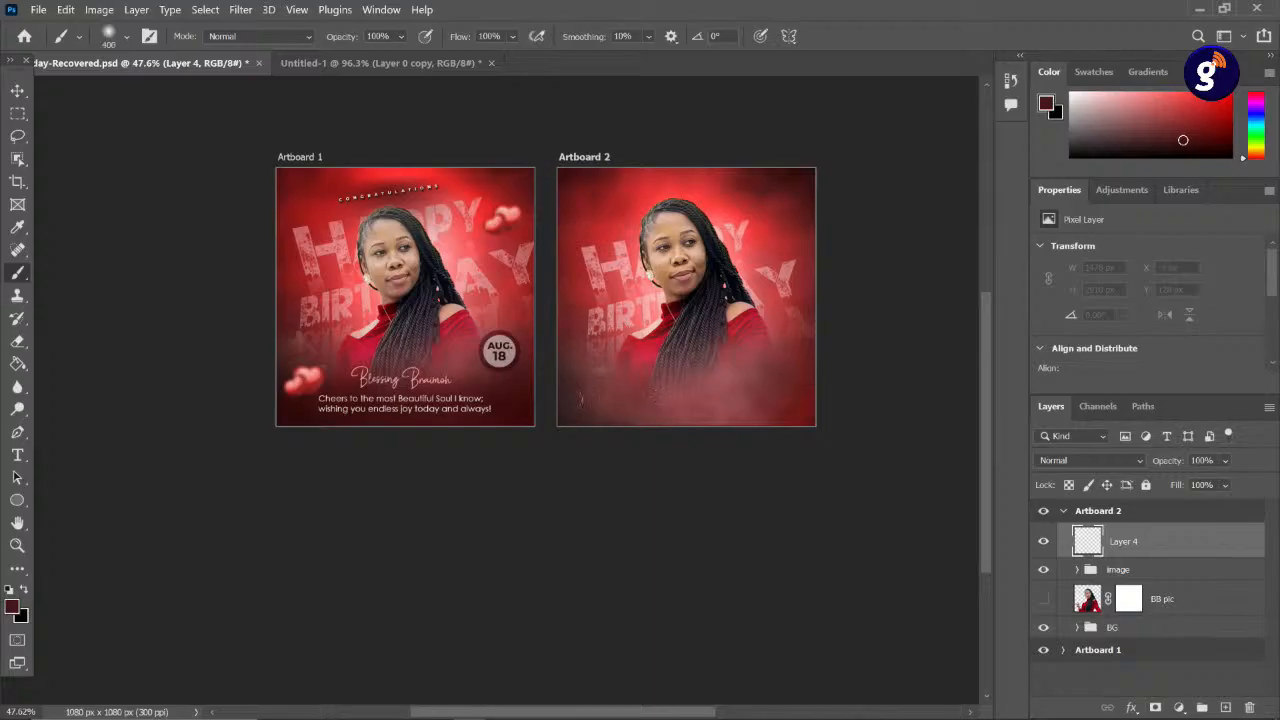
- Paint a soft dark red fade across the lower part of Artboard 2 on Layer 4 with the 400 px brush
scroll(580, 398, up, 2)
mouse_move(580, 392)
mouse_down()
mouse_move(855, 386)
mouse_move(840, 352)
mouse_move(672, 362)
mouse_up()
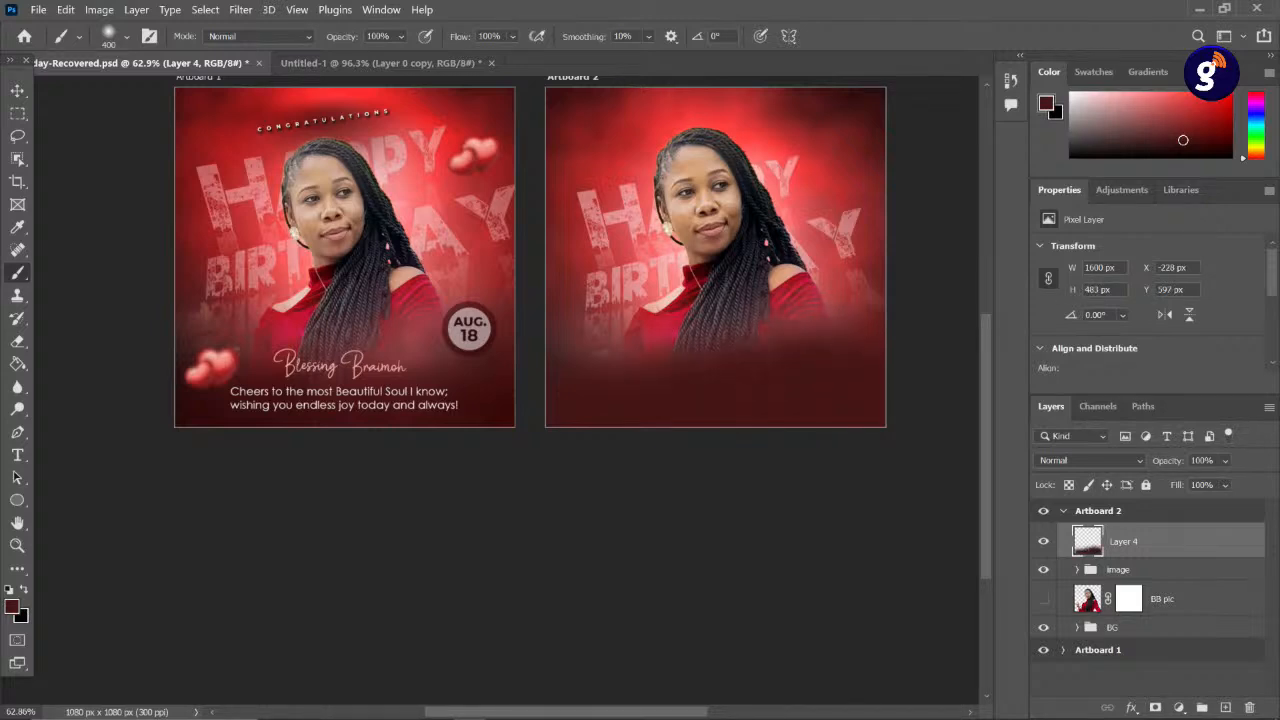
drag(565, 364, 557, 365)
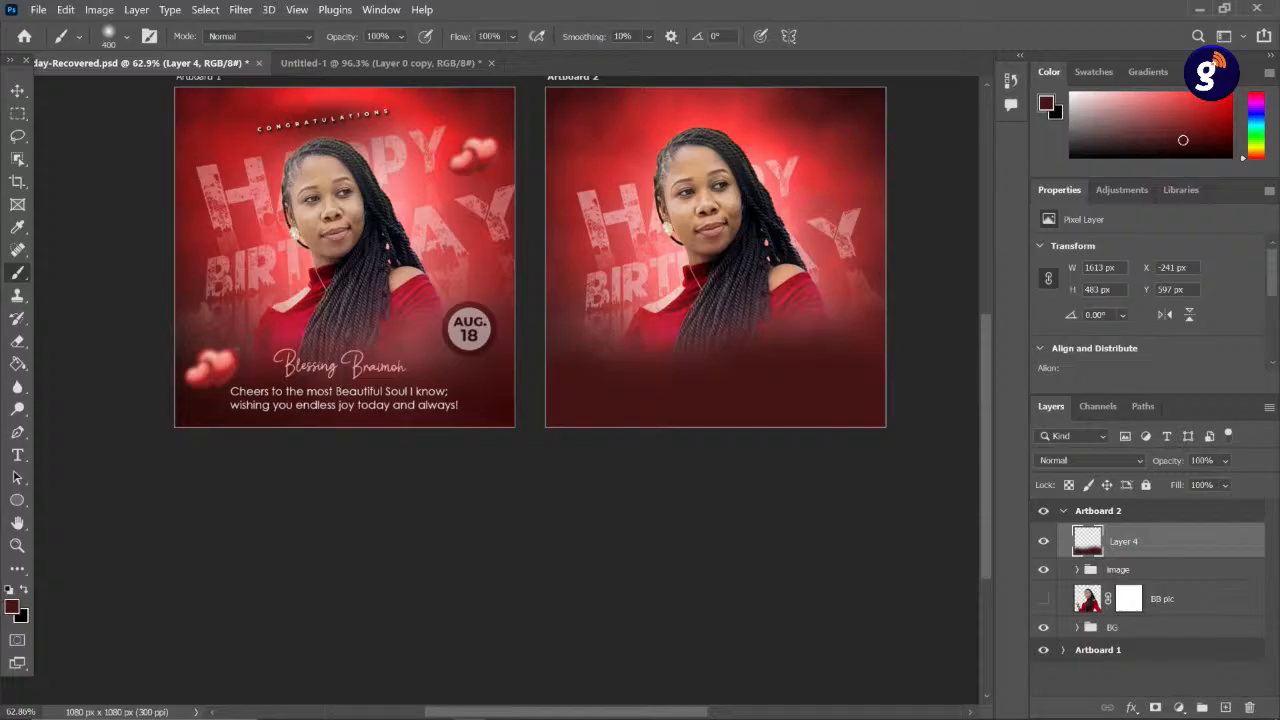
- Lower the opacity of the dark red fade on Layer 4 to 86% and deselect the layer
scroll(488, 387, down, 2)
click(17, 91)
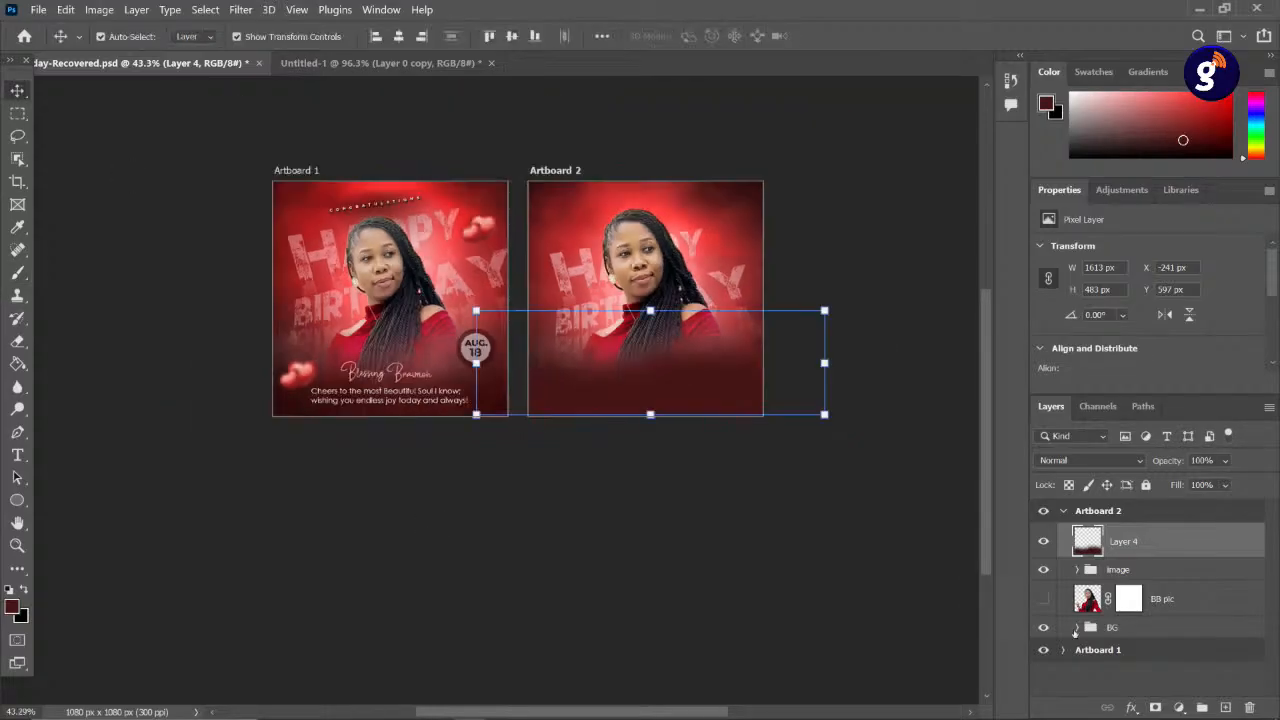
click(1226, 461)
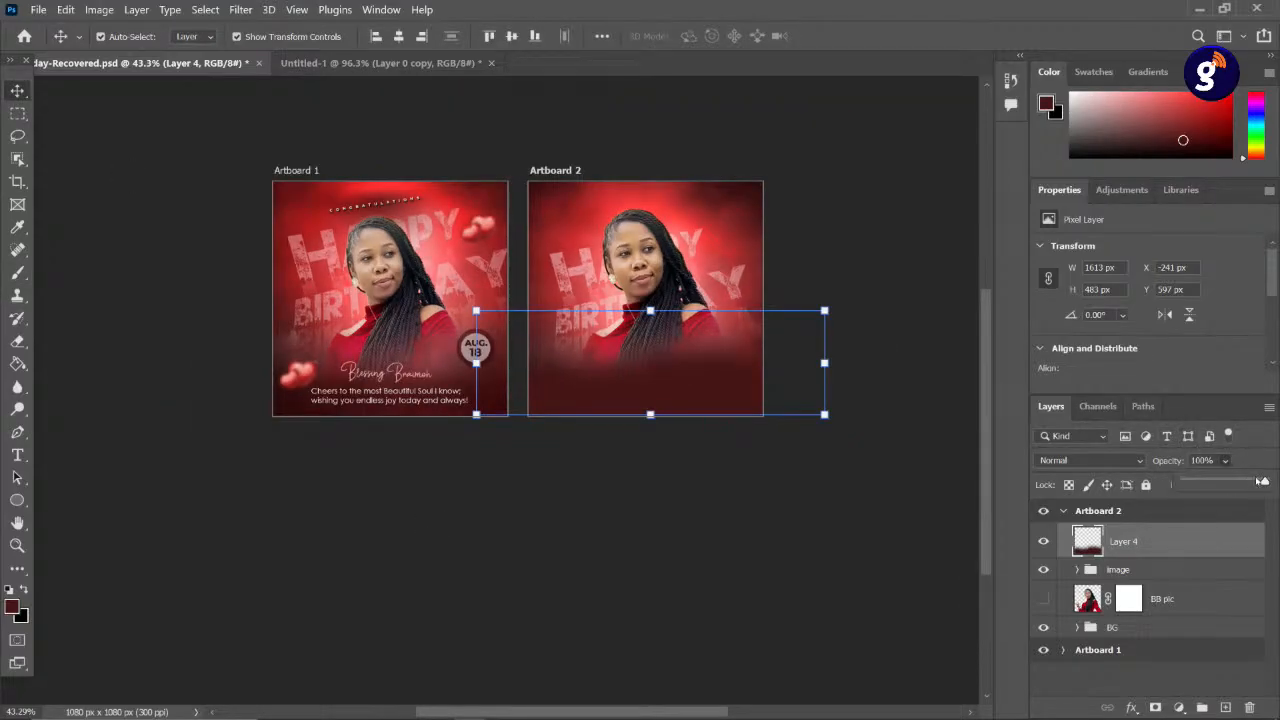
mouse_move(1264, 484)
mouse_down()
mouse_move(1238, 484)
mouse_move(1255, 485)
mouse_up()
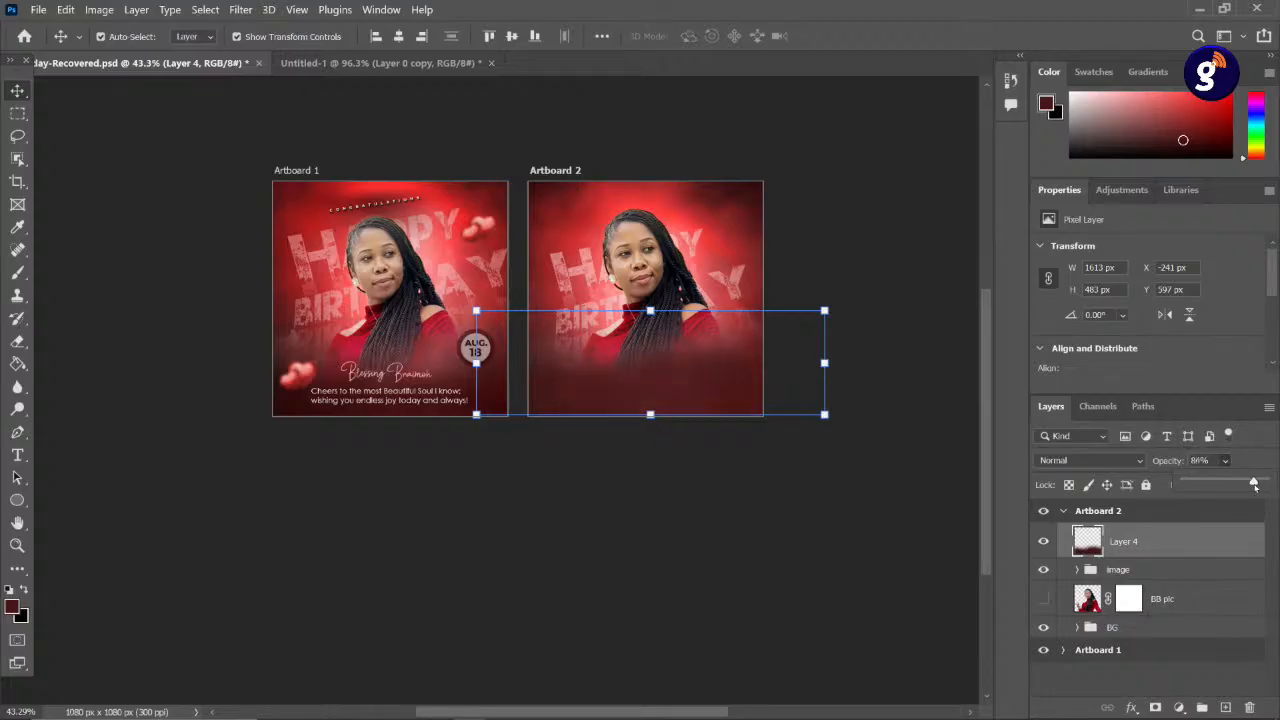
click(659, 482)
click(659, 483)
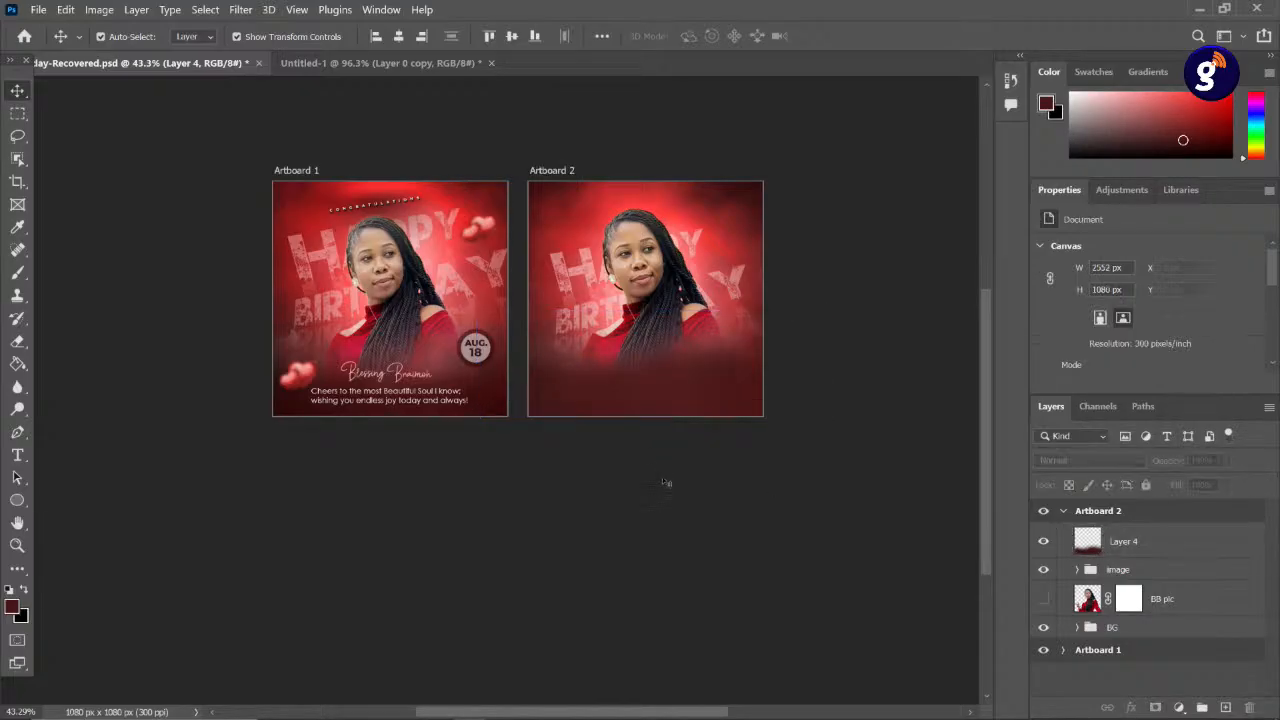
scroll(572, 535, up, 4)
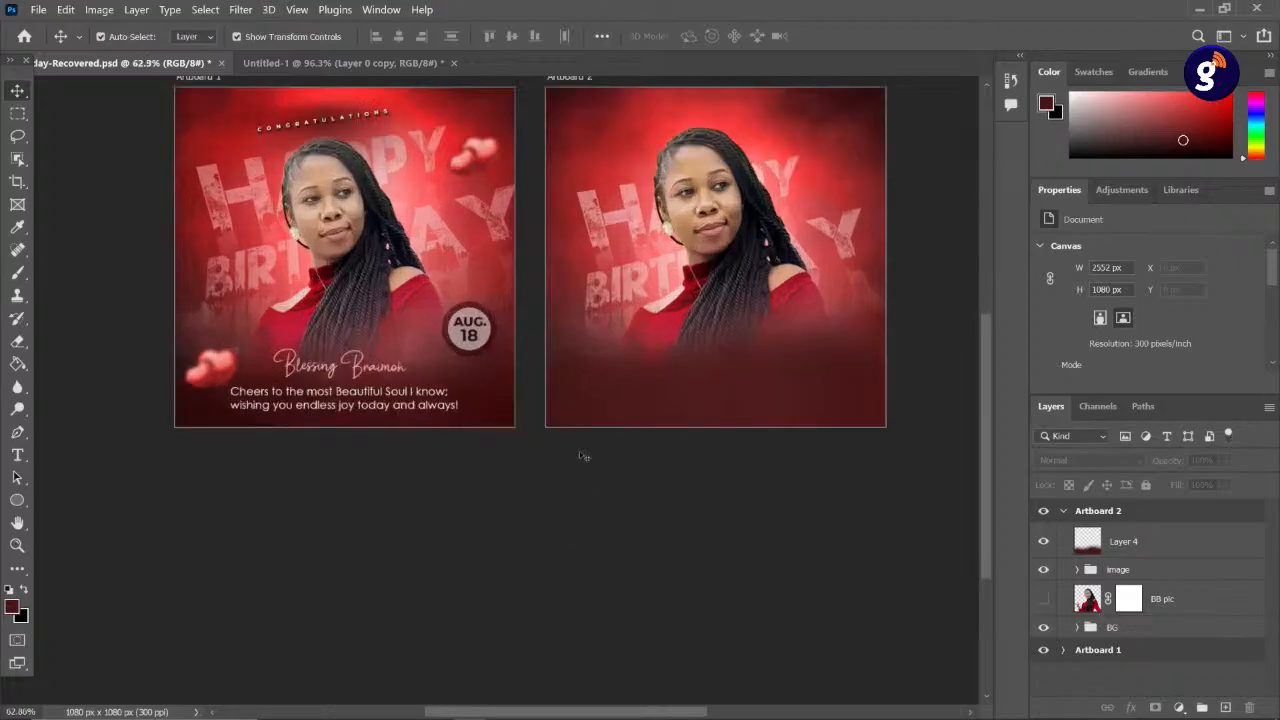
- Open the BB text file from the BB Bday folder in Notepad and copy the celebrant's full name
mouse_move(712, 718)
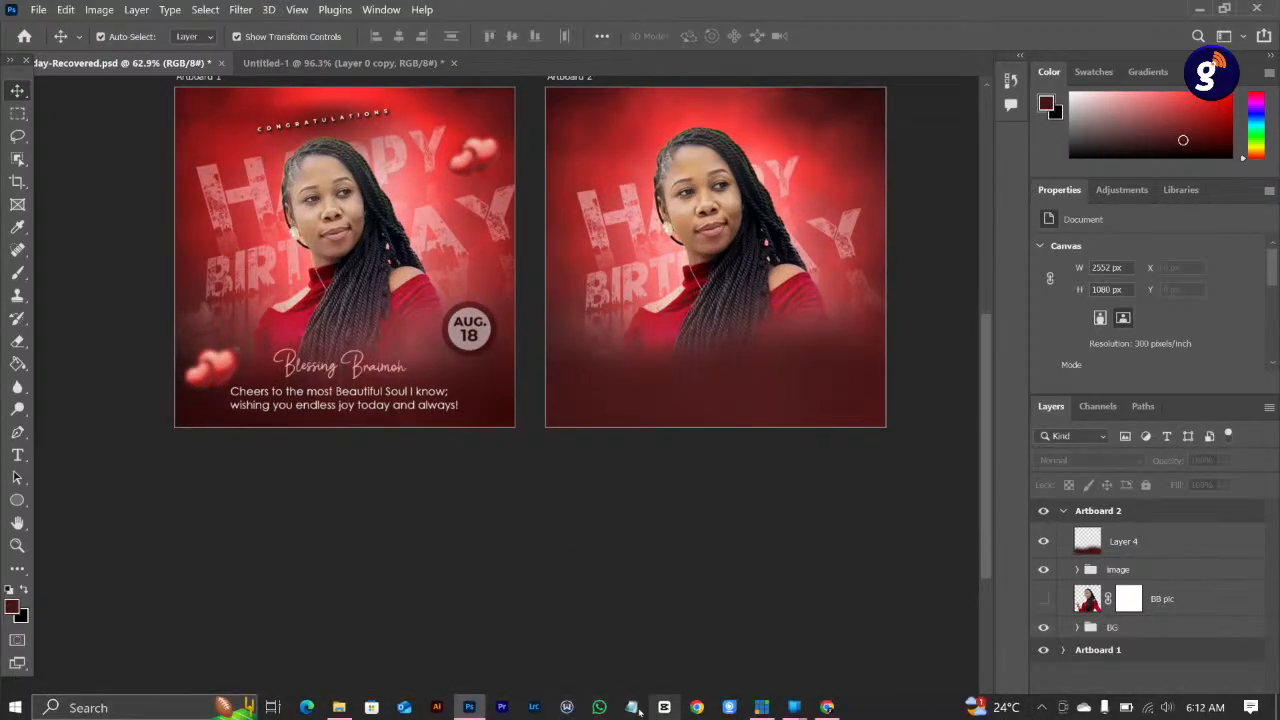
click(339, 707)
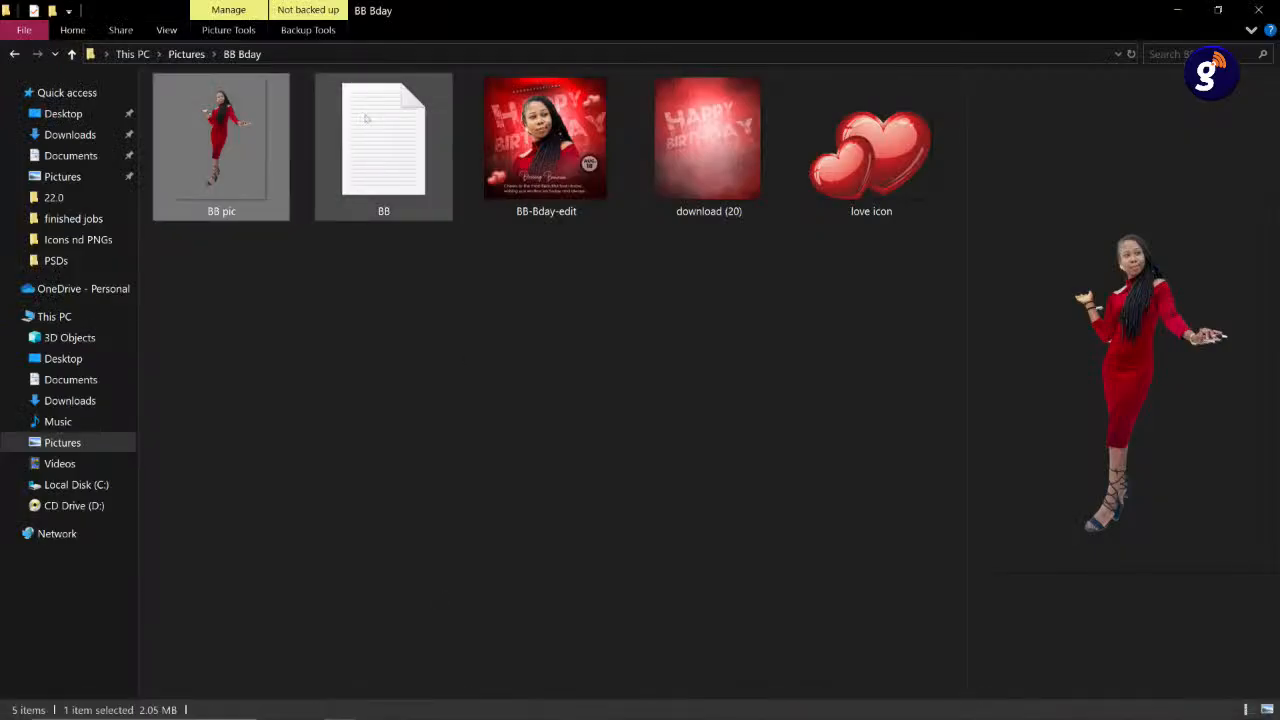
click(368, 118)
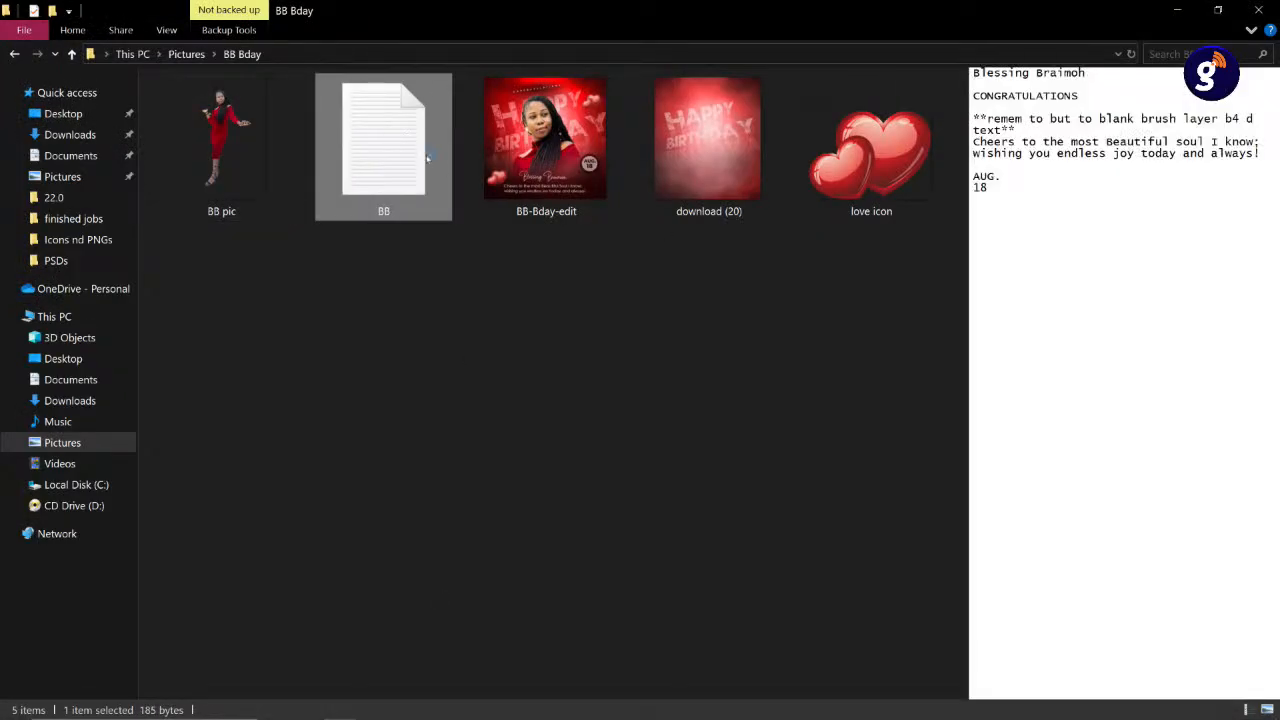
double_click(427, 158)
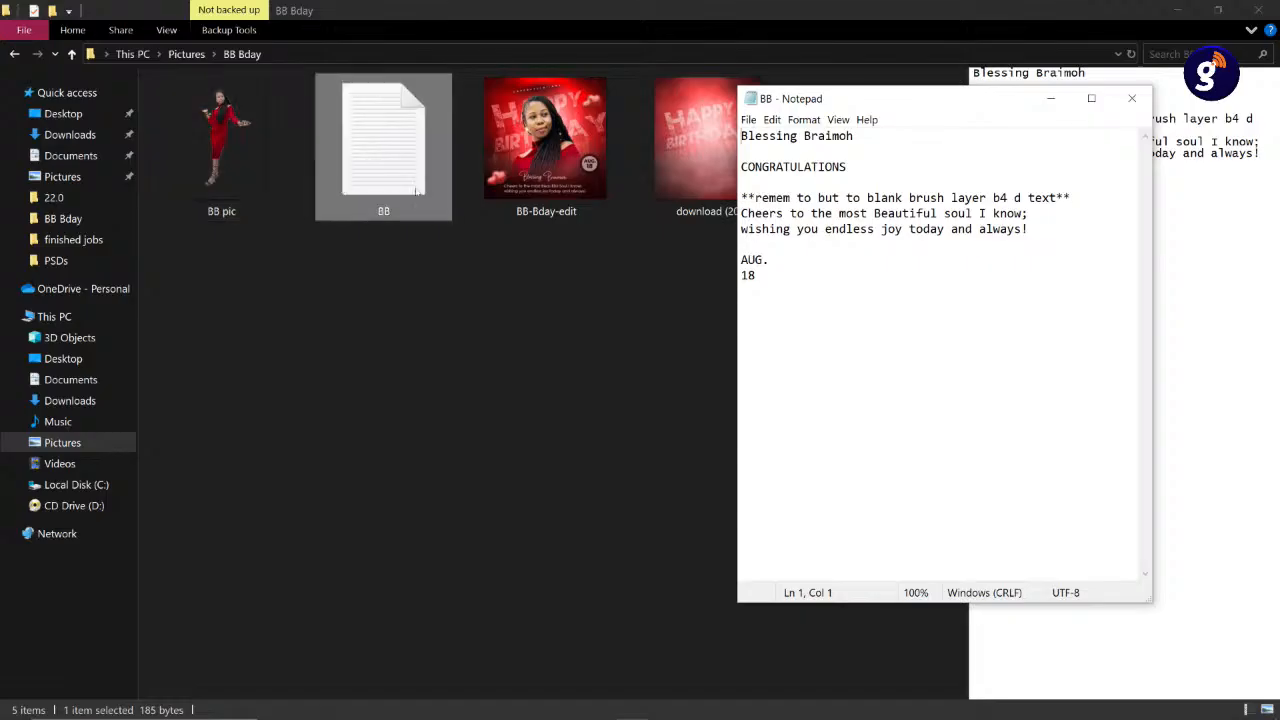
drag(741, 137, 863, 141)
right_click(775, 137)
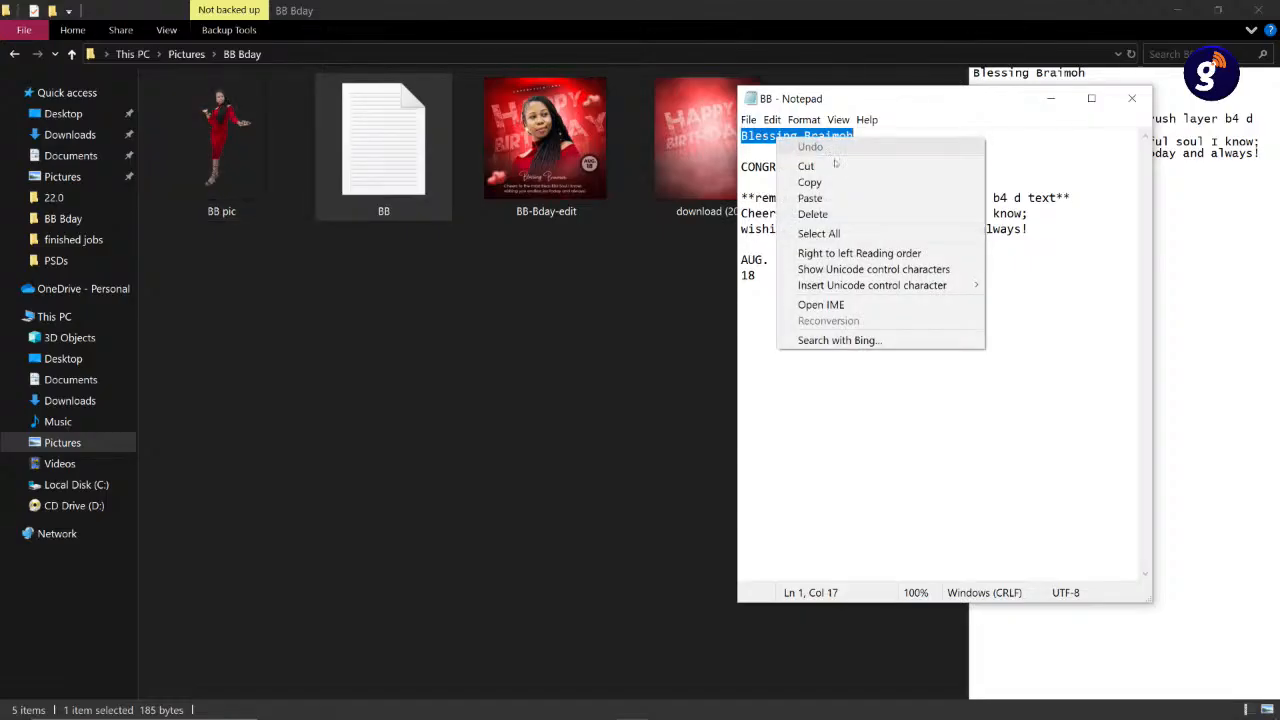
click(800, 172)
click(531, 345)
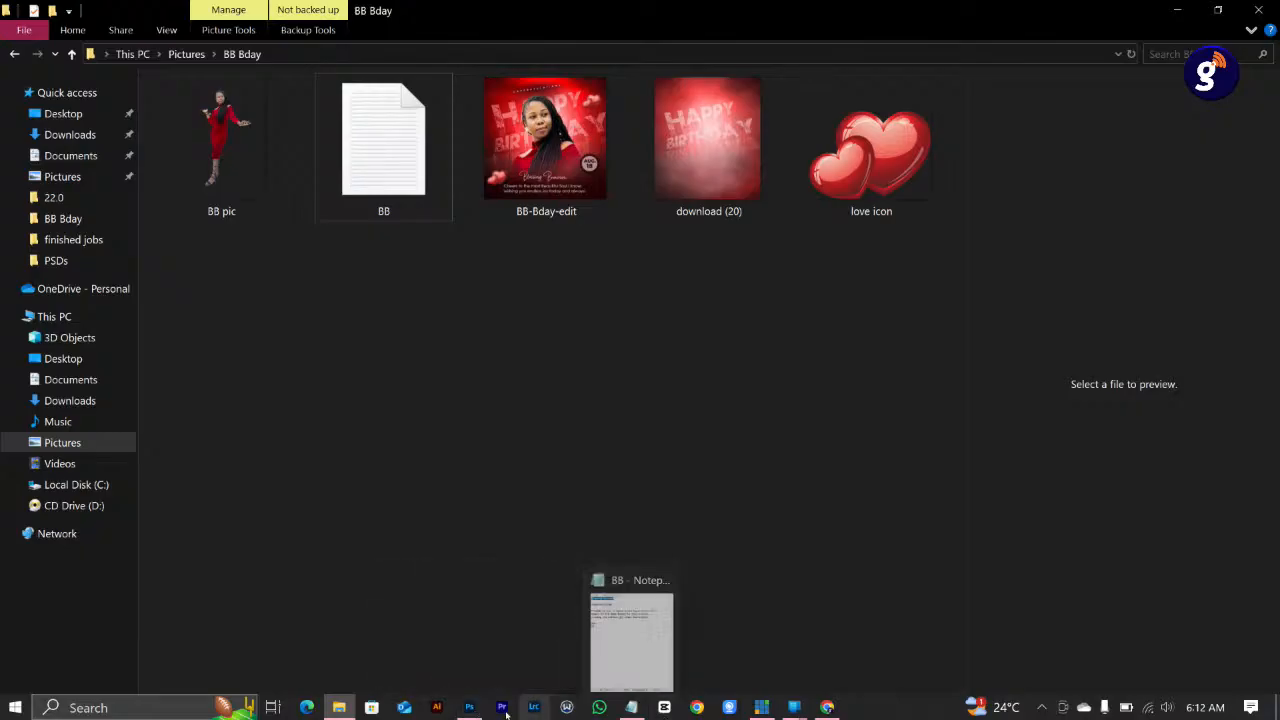
- Switch back to Photoshop and paste the celebrant's name as a new text layer over the lower part of Artboard 2's photo
click(469, 706)
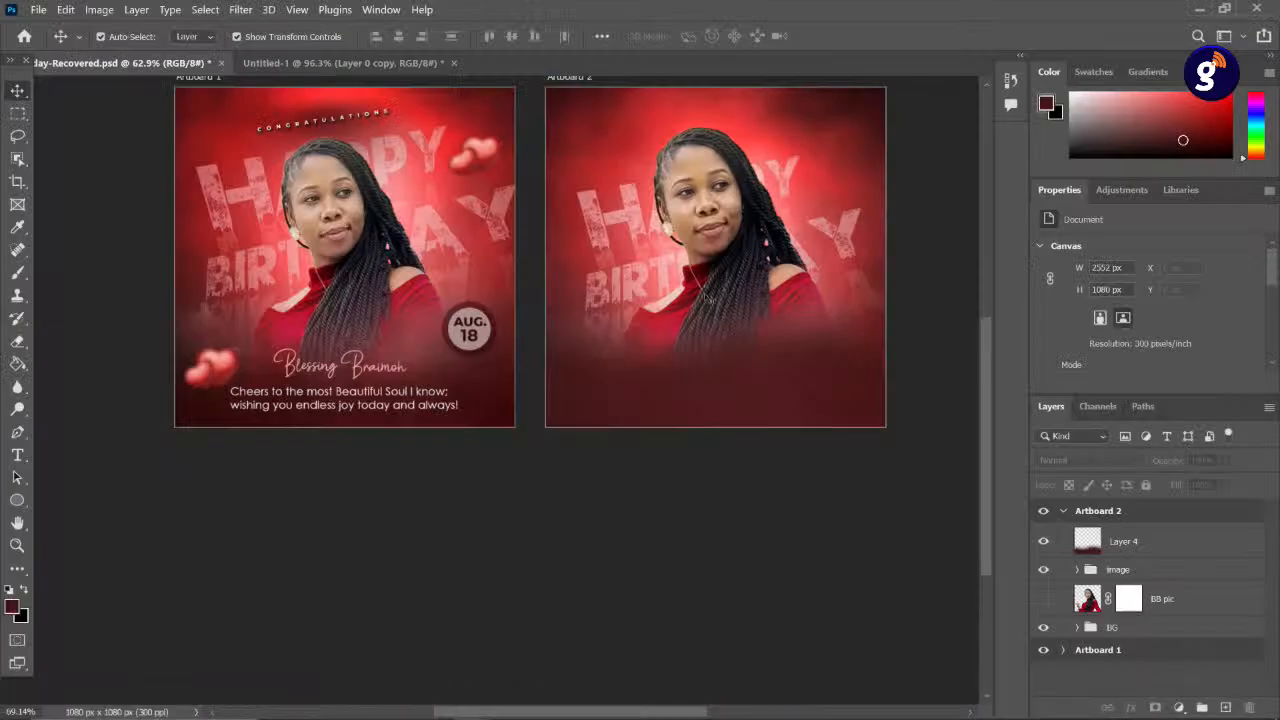
alt+scroll(715, 320, up, 2)
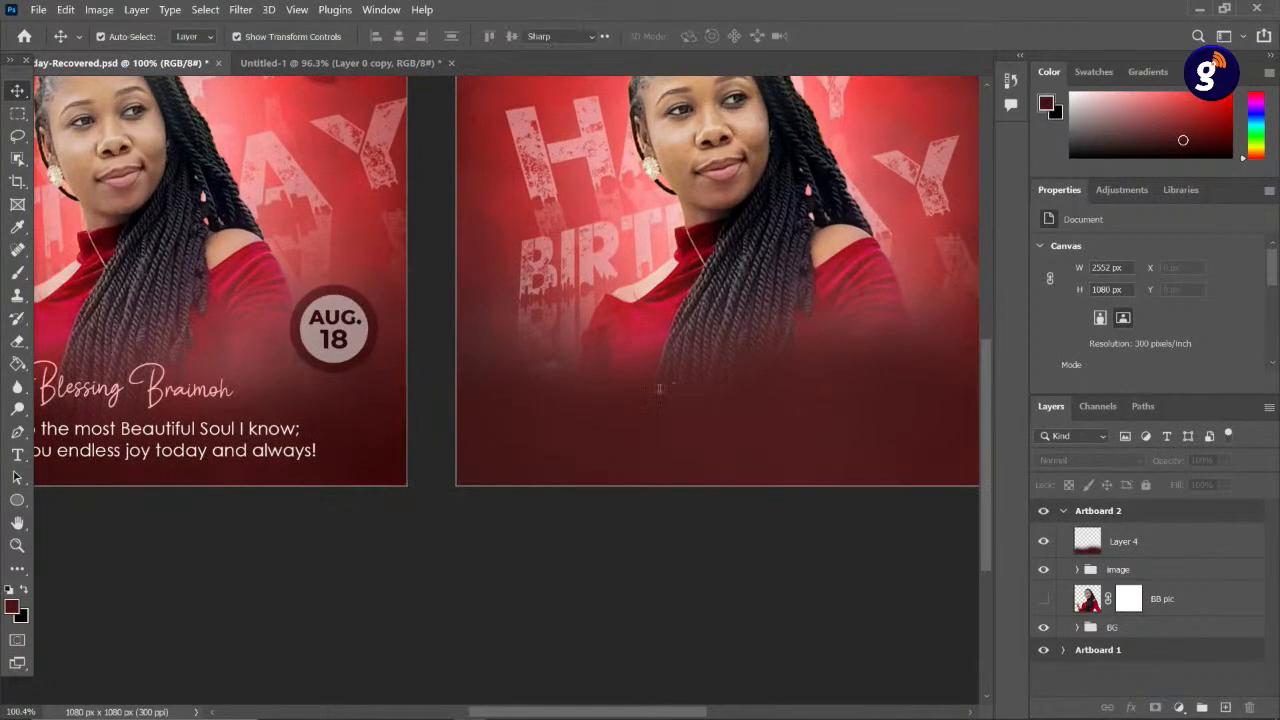
key(t)
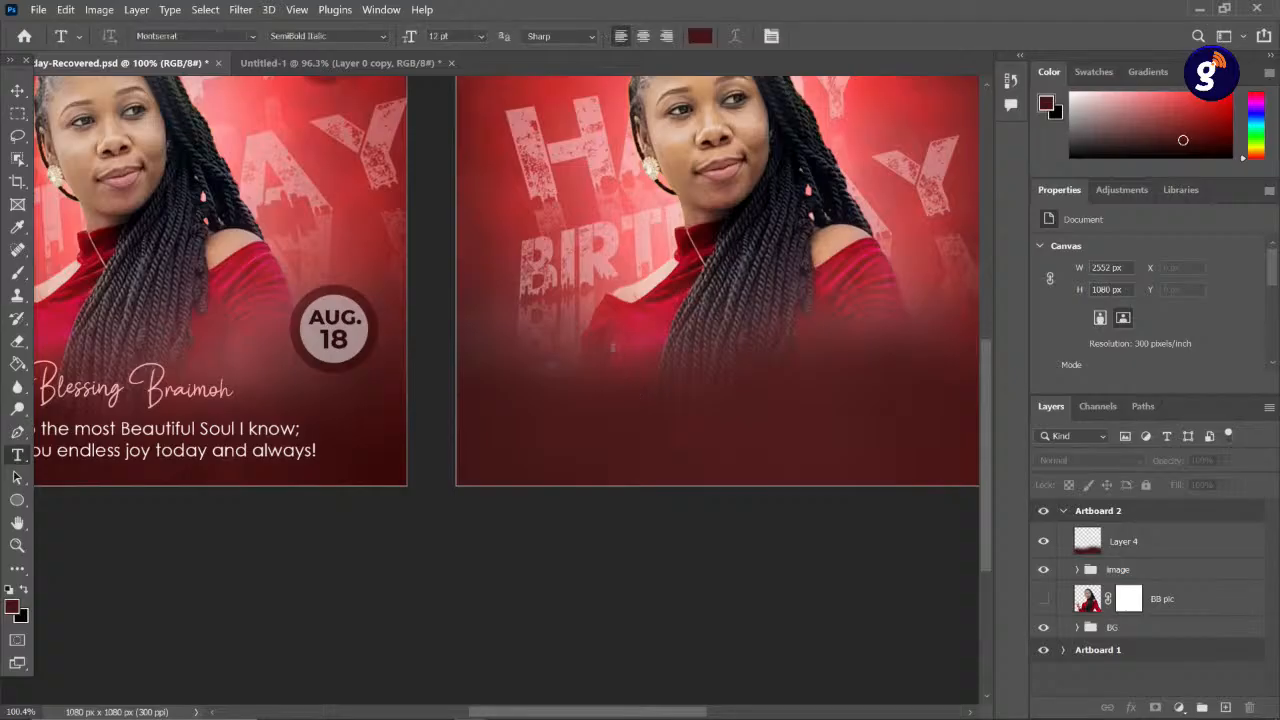
click(613, 348)
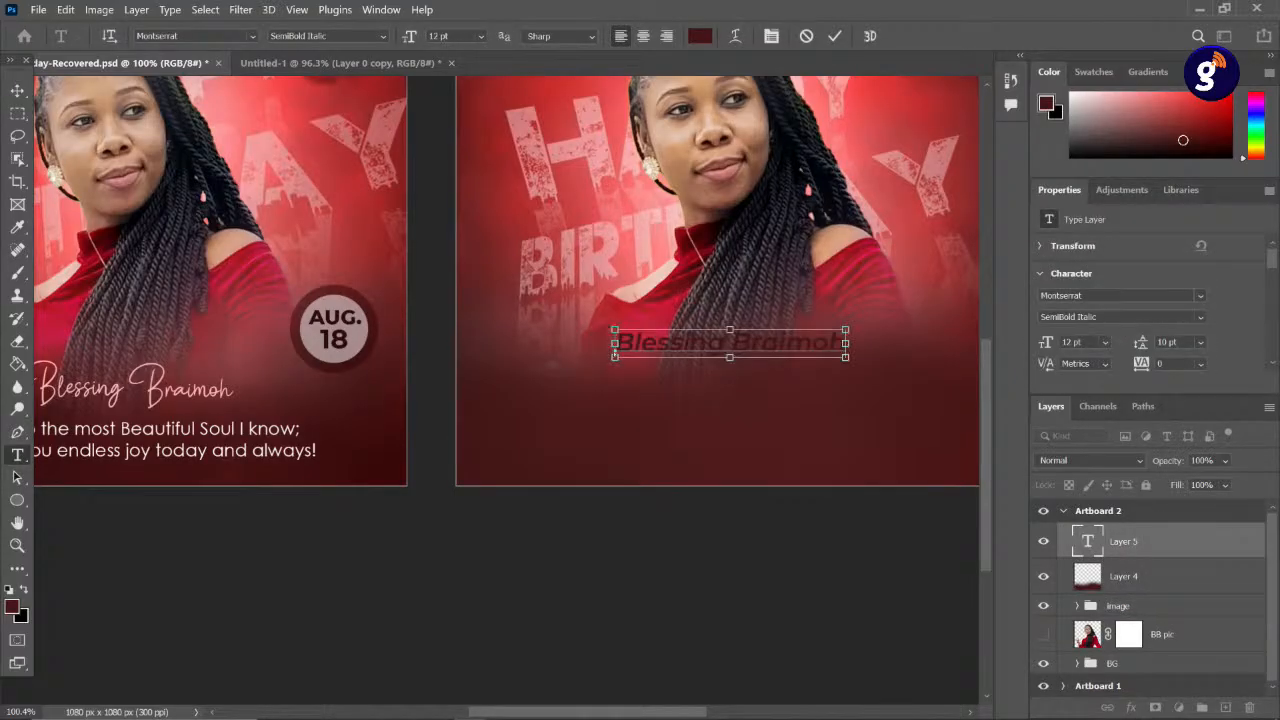
- Recolour the whole name text with a light pink sampled from the distressed BIRTHDAY lettering on Artboard 2
key(ctrl+a)
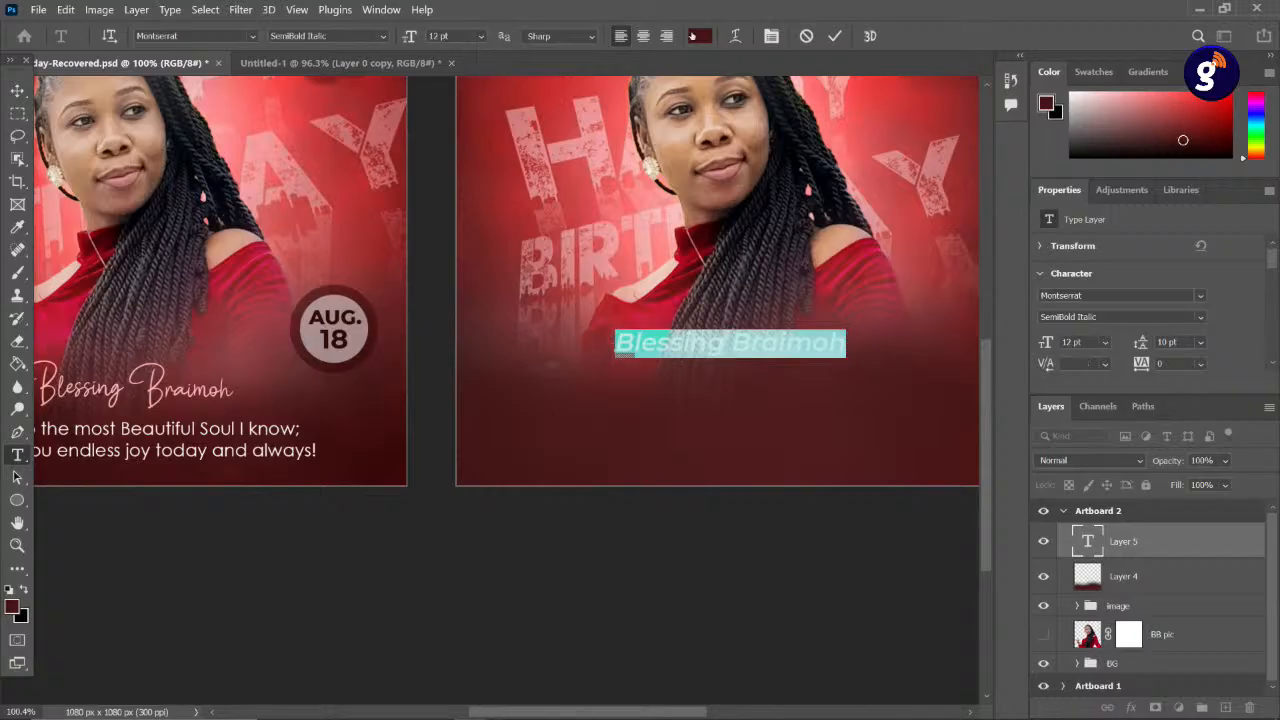
click(692, 36)
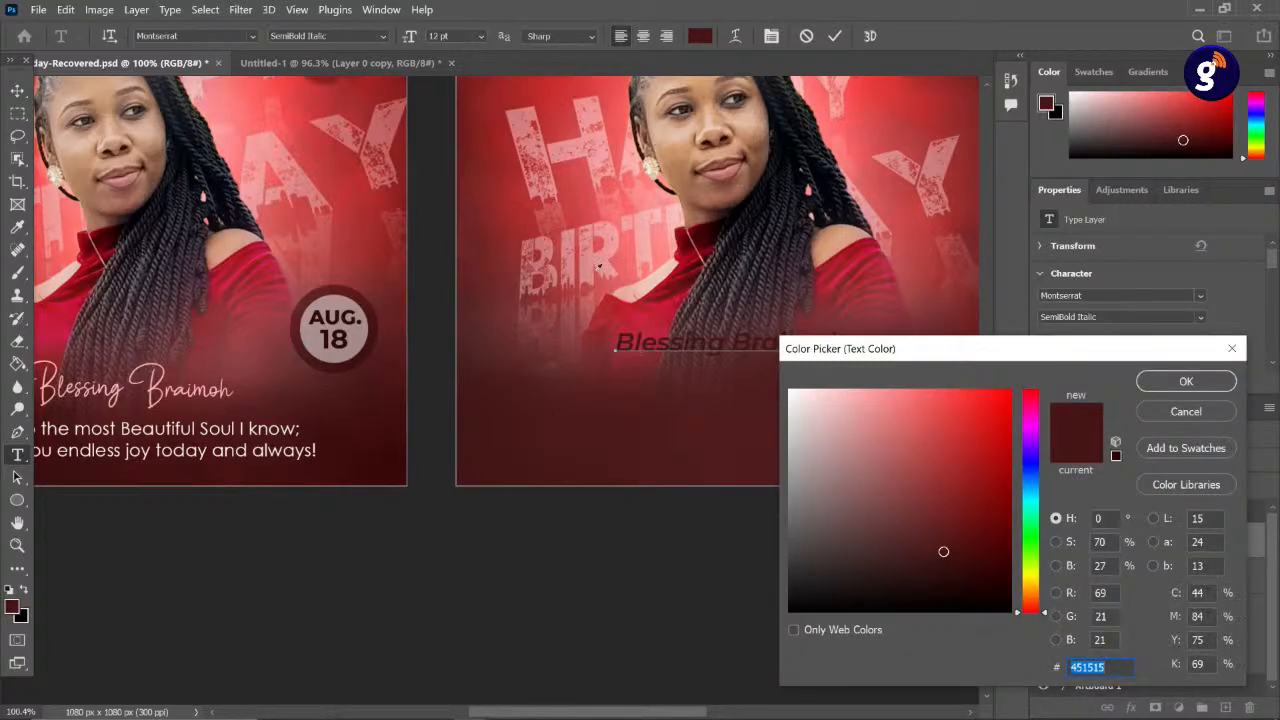
key(ctrl+v)
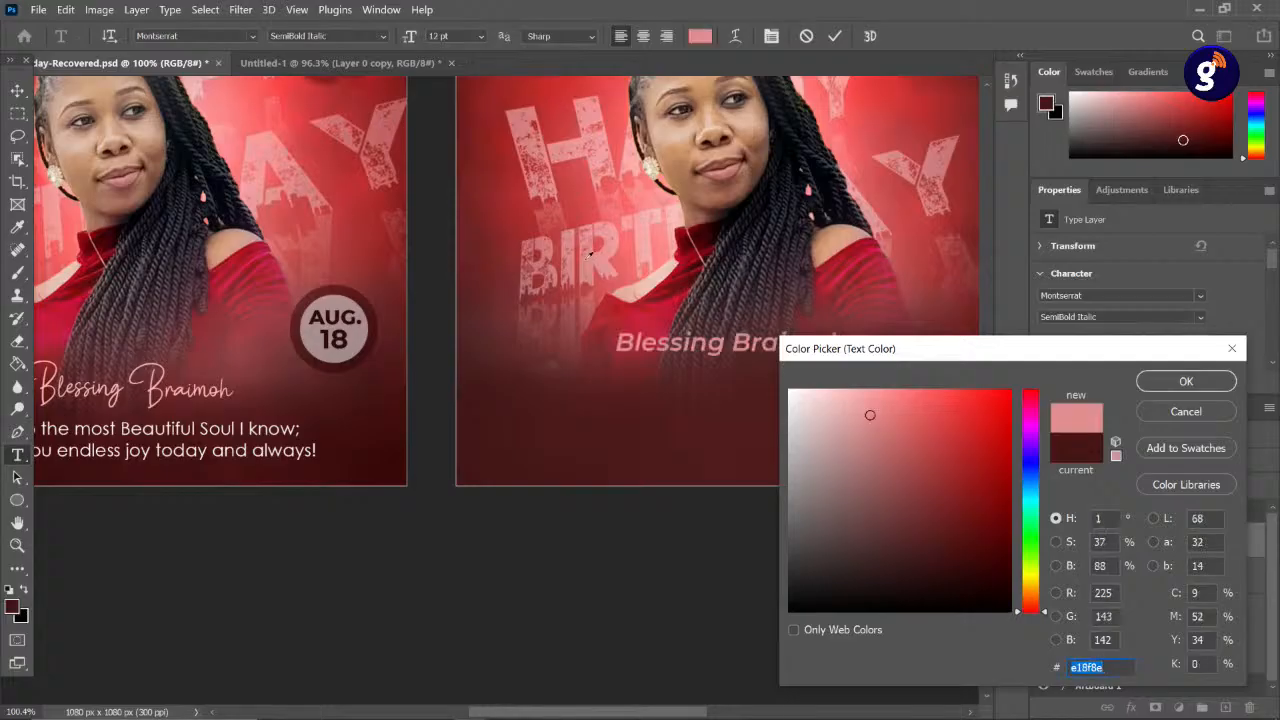
key(ctrl+v)
click(1186, 382)
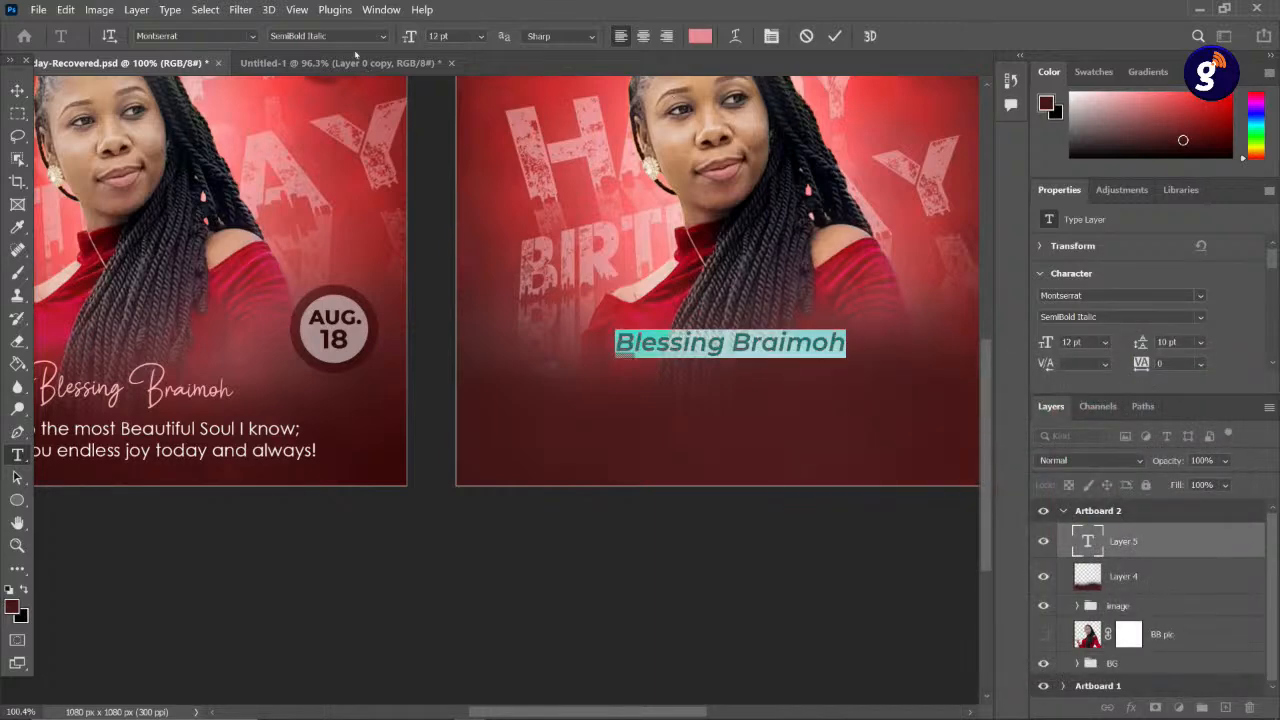
- Change the name text's font to Betty Lavea Regular
click(226, 36)
text(bet)
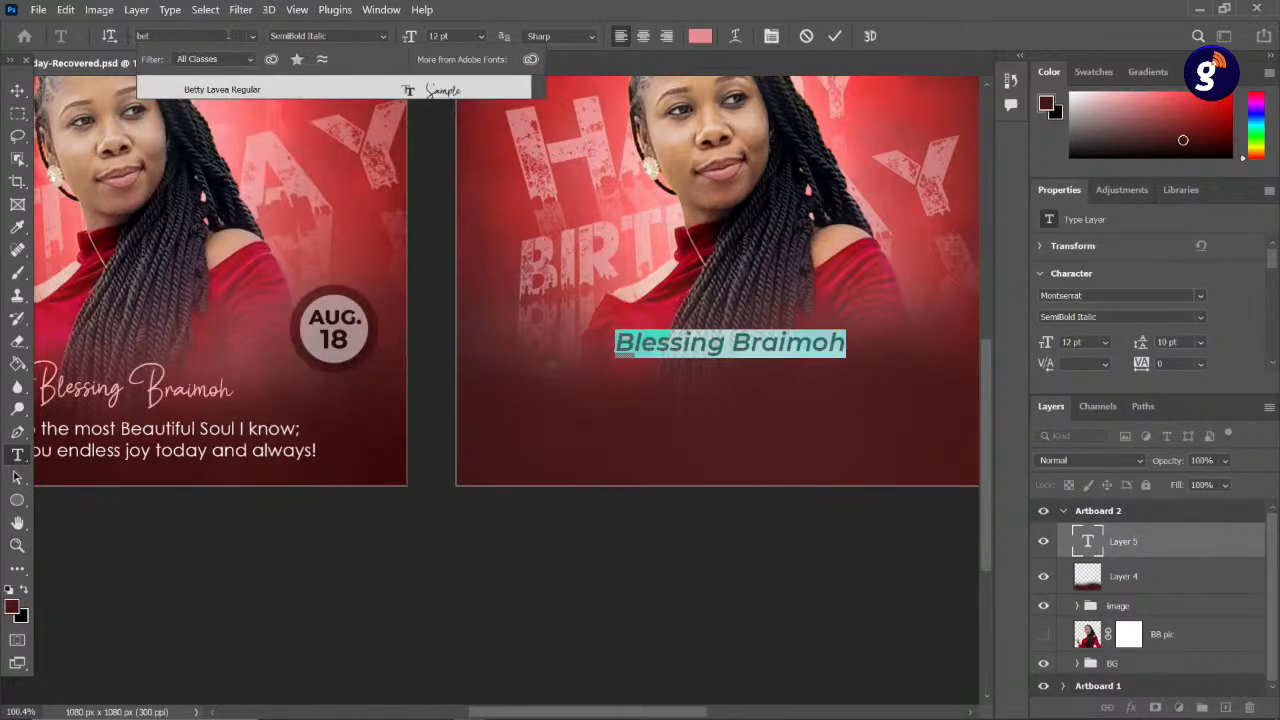
key(Down)
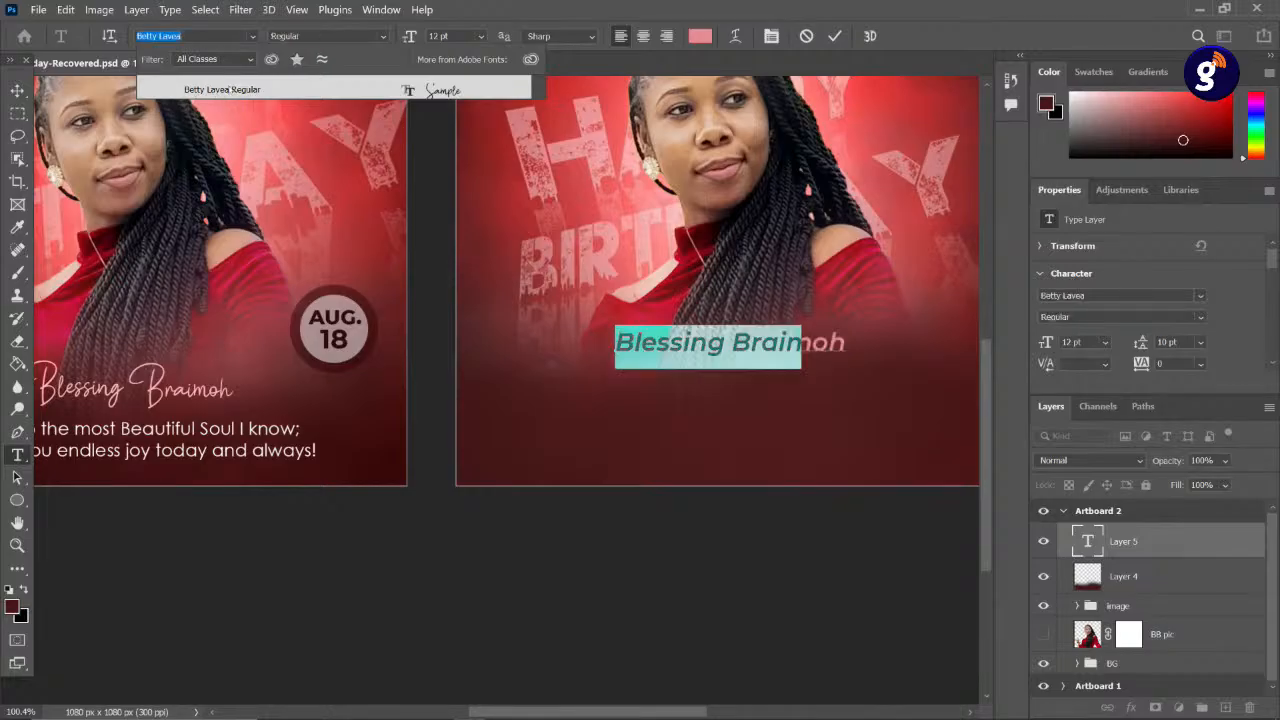
click(230, 89)
- Move the name text down onto the dark red fade, centred below the photo on Artboard 2
click(17, 91)
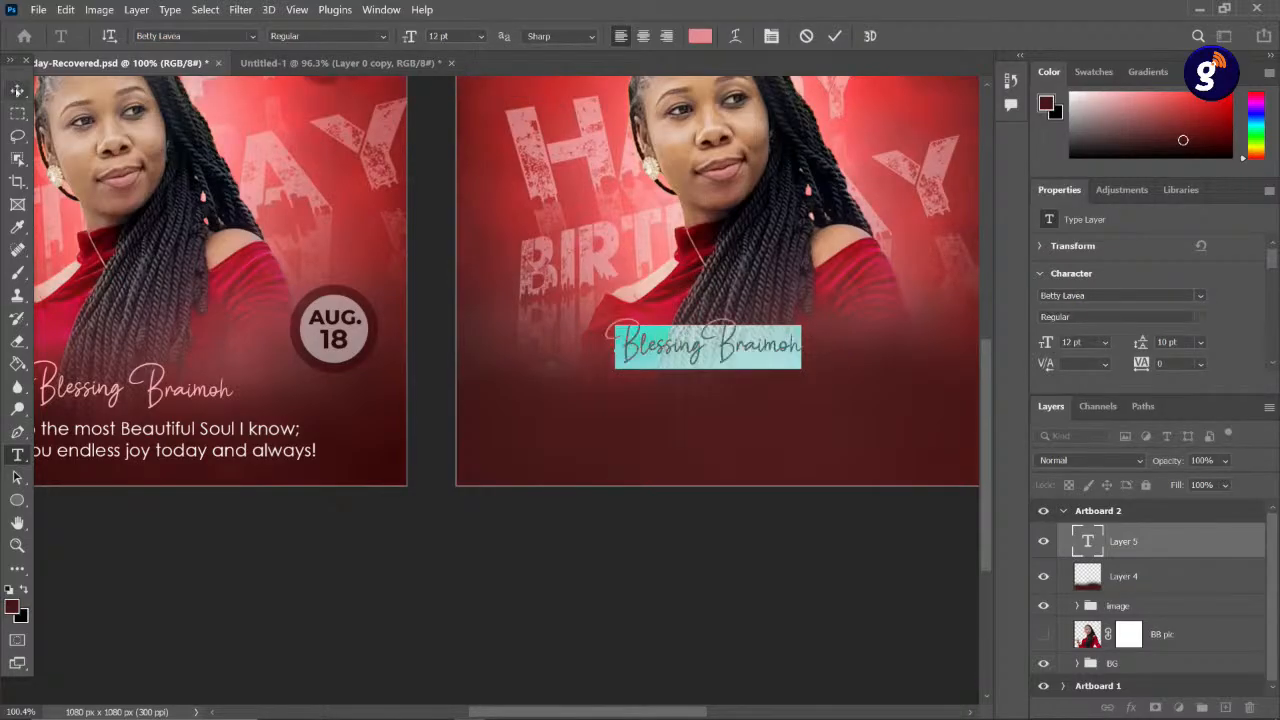
drag(771, 374, 800, 428)
scroll(800, 428, down, 3)
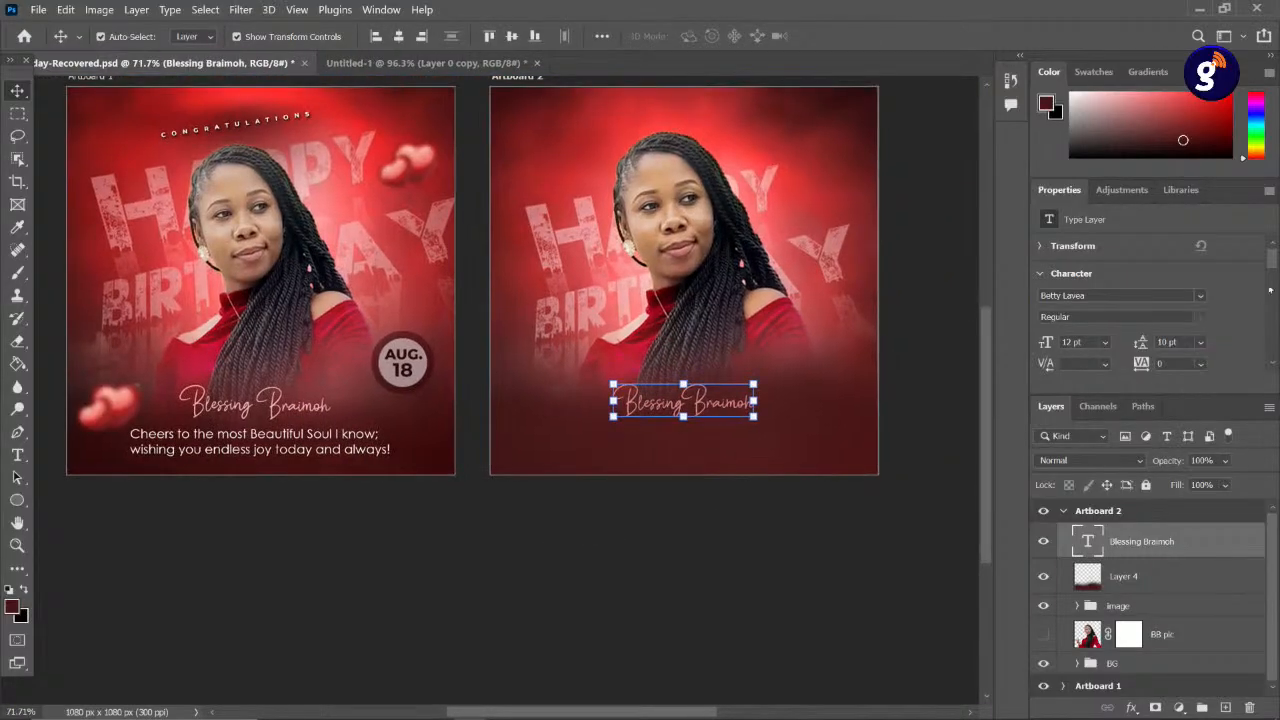
- Recolour the celebrant's name text on Artboard 2 with the lighter pink fcb1b5
drag(1271, 261, 1271, 283)
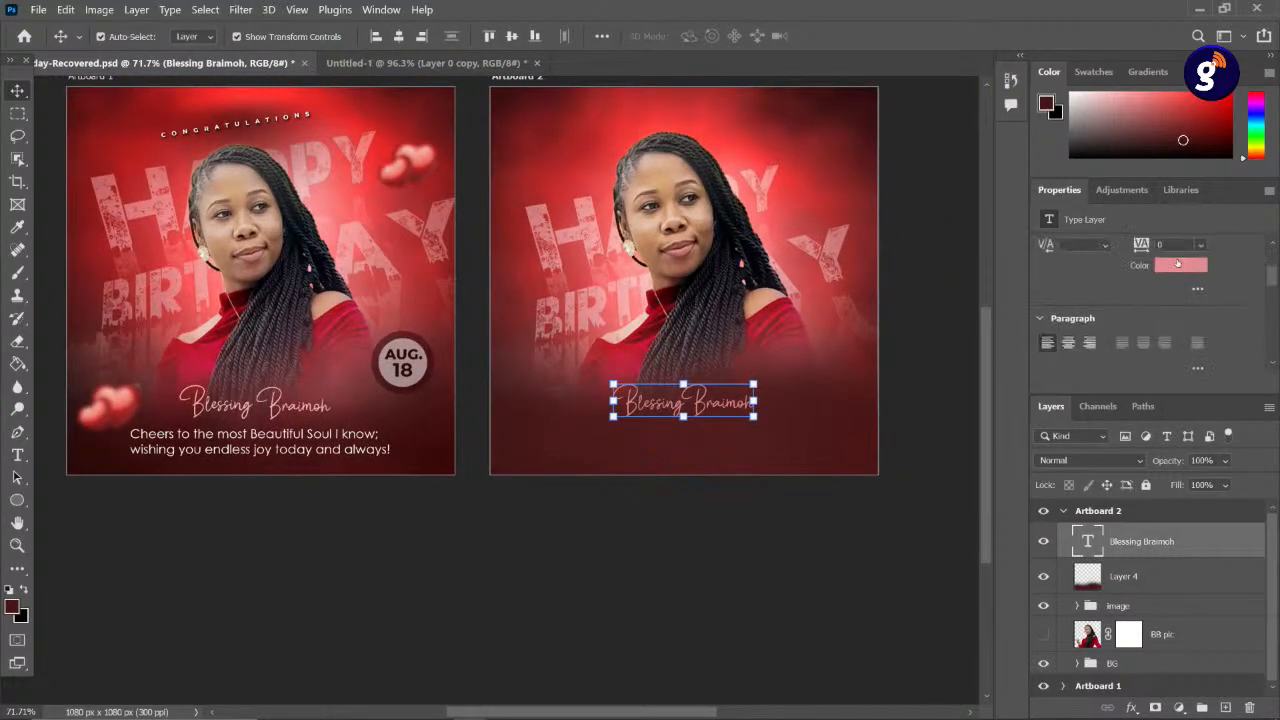
click(1178, 264)
drag(871, 401, 868, 392)
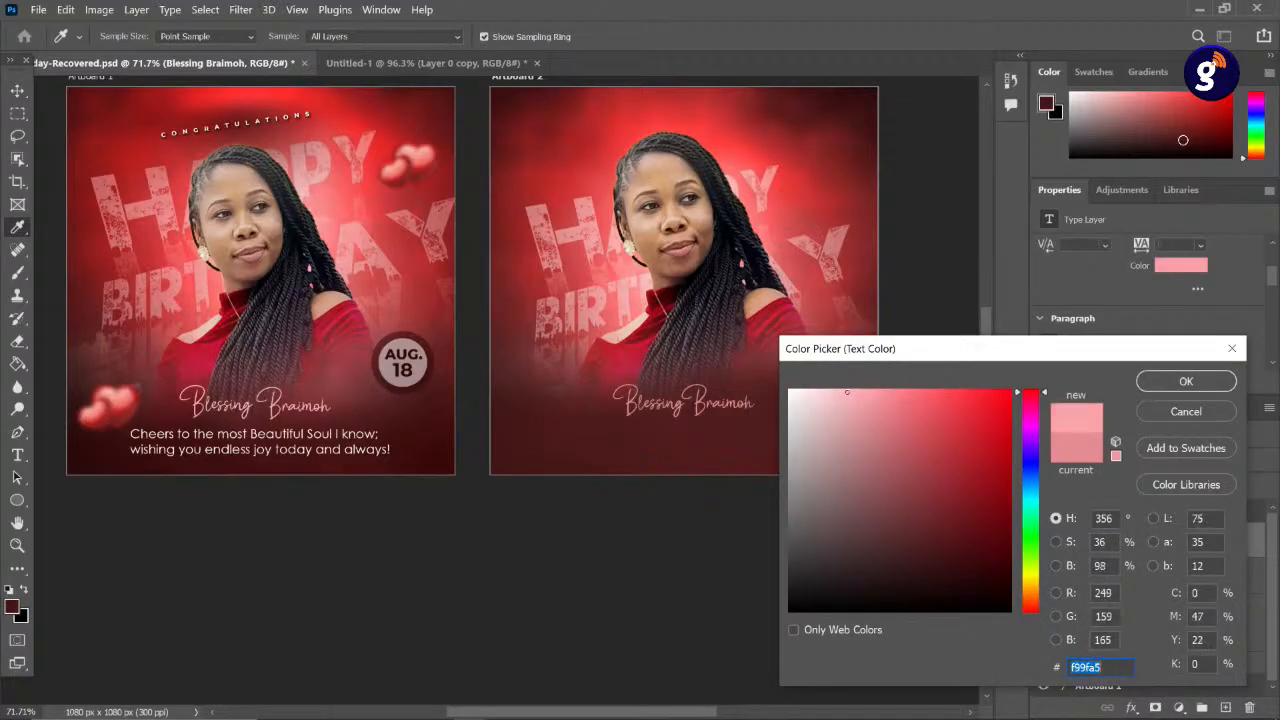
click(846, 392)
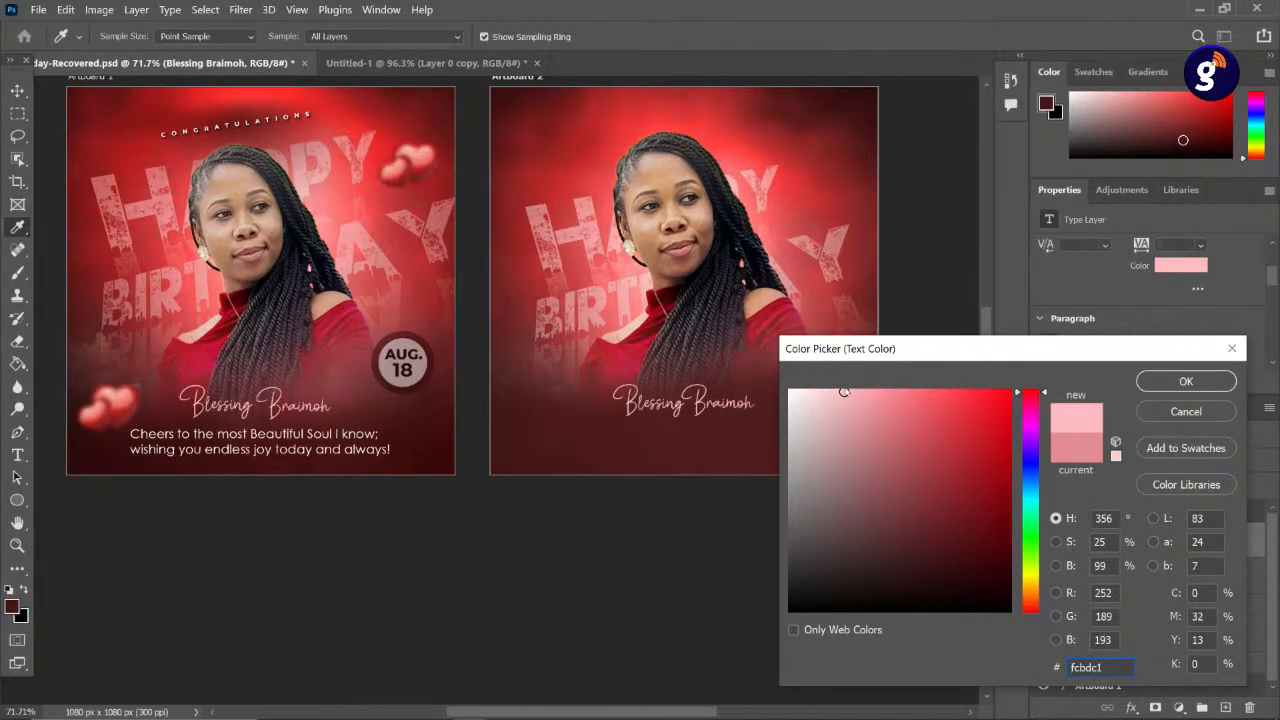
click(854, 392)
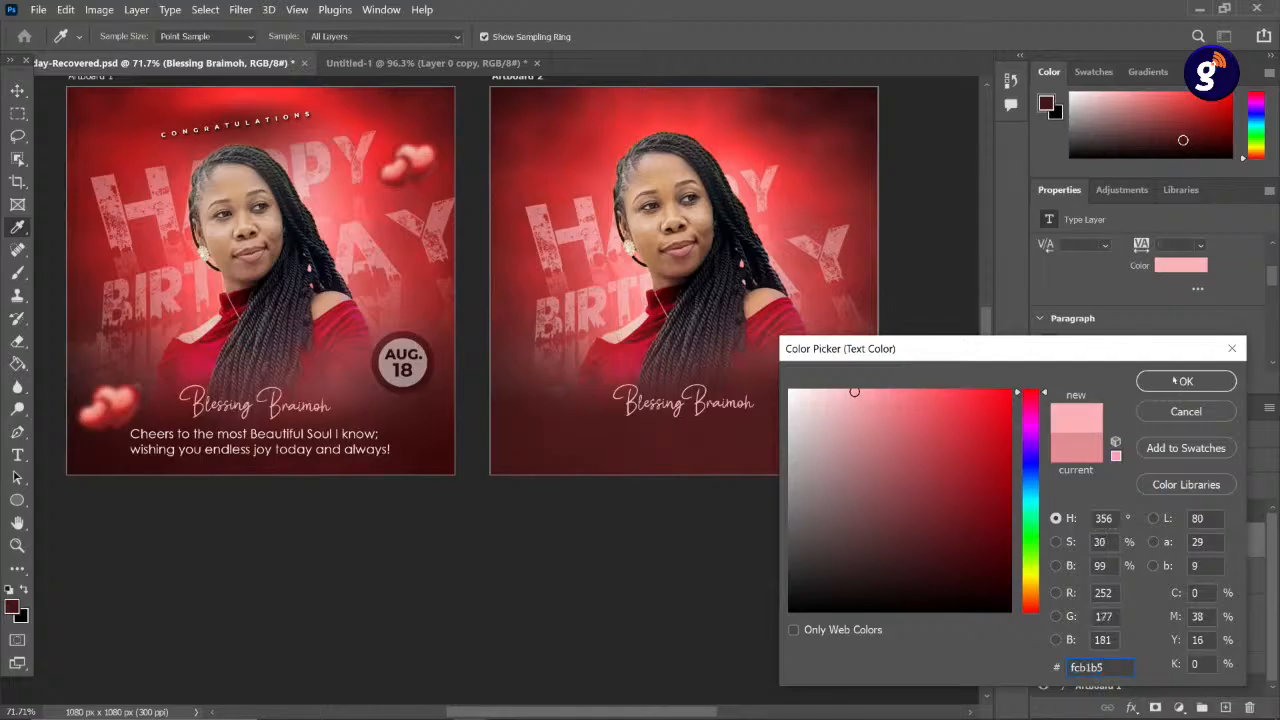
click(1177, 381)
key(v)
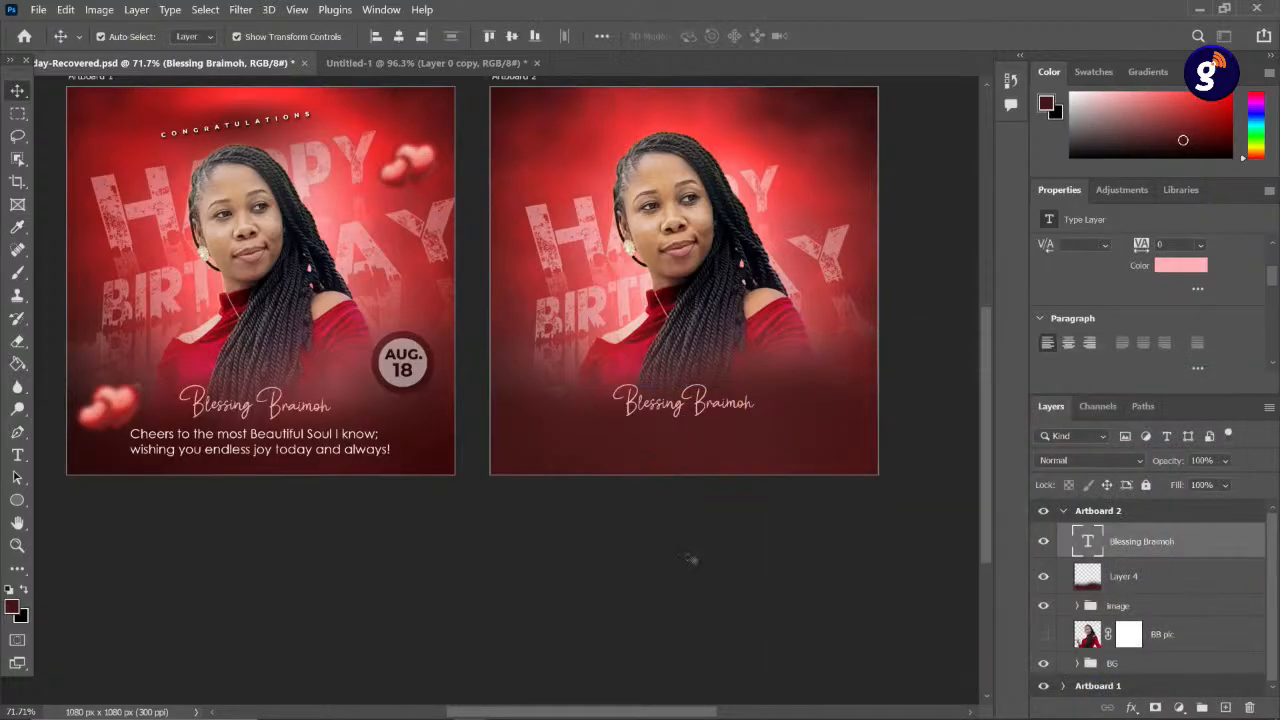
click(508, 484)
scroll(507, 480, down, 2)
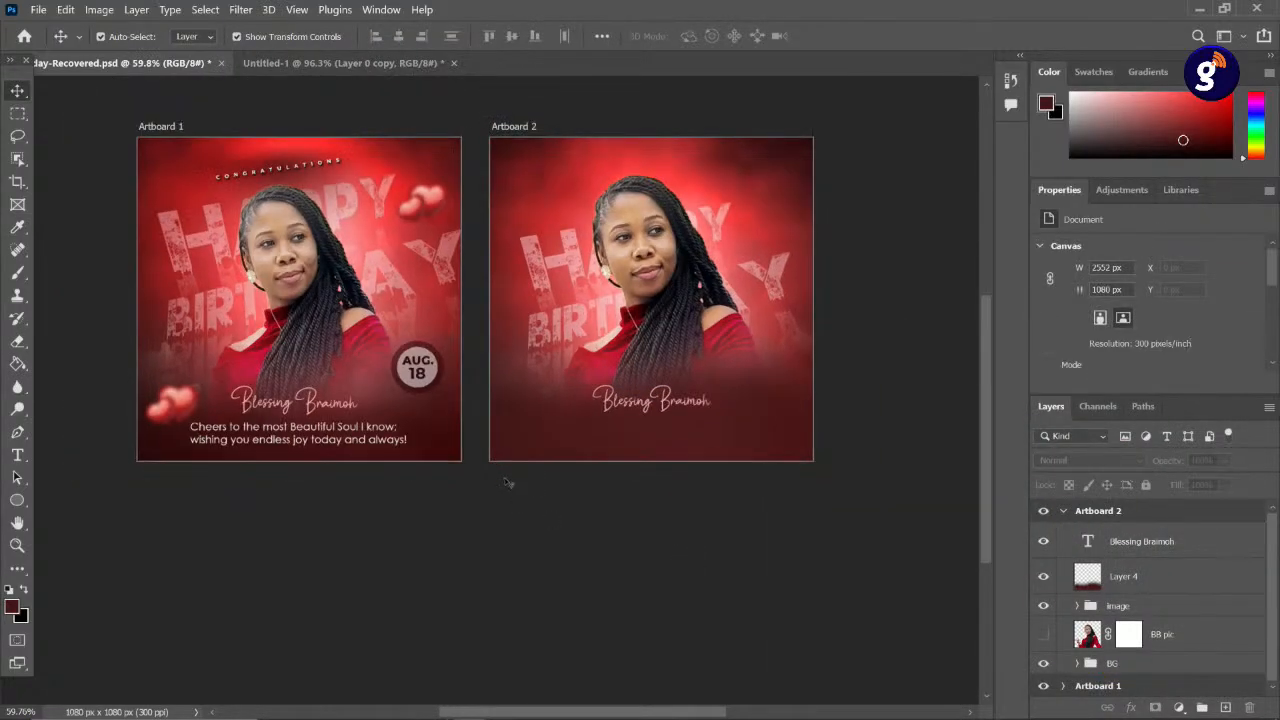
- Switch to the BB file in Notepad and copy the line "Cheers to the most Beautiful soul I know;"
click(631, 707)
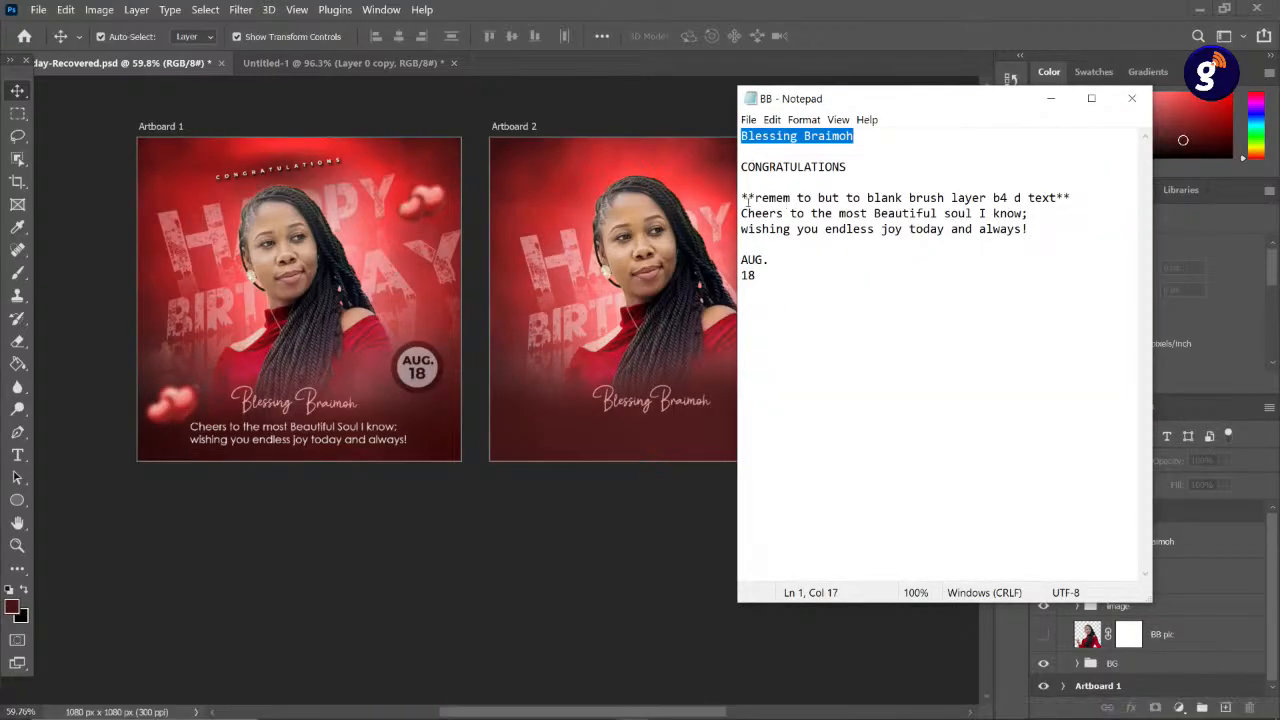
mouse_move(740, 213)
mouse_down()
mouse_move(765, 262)
mouse_move(1048, 236)
mouse_move(1029, 213)
mouse_move(740, 213)
mouse_up()
right_click(795, 213)
click(830, 255)
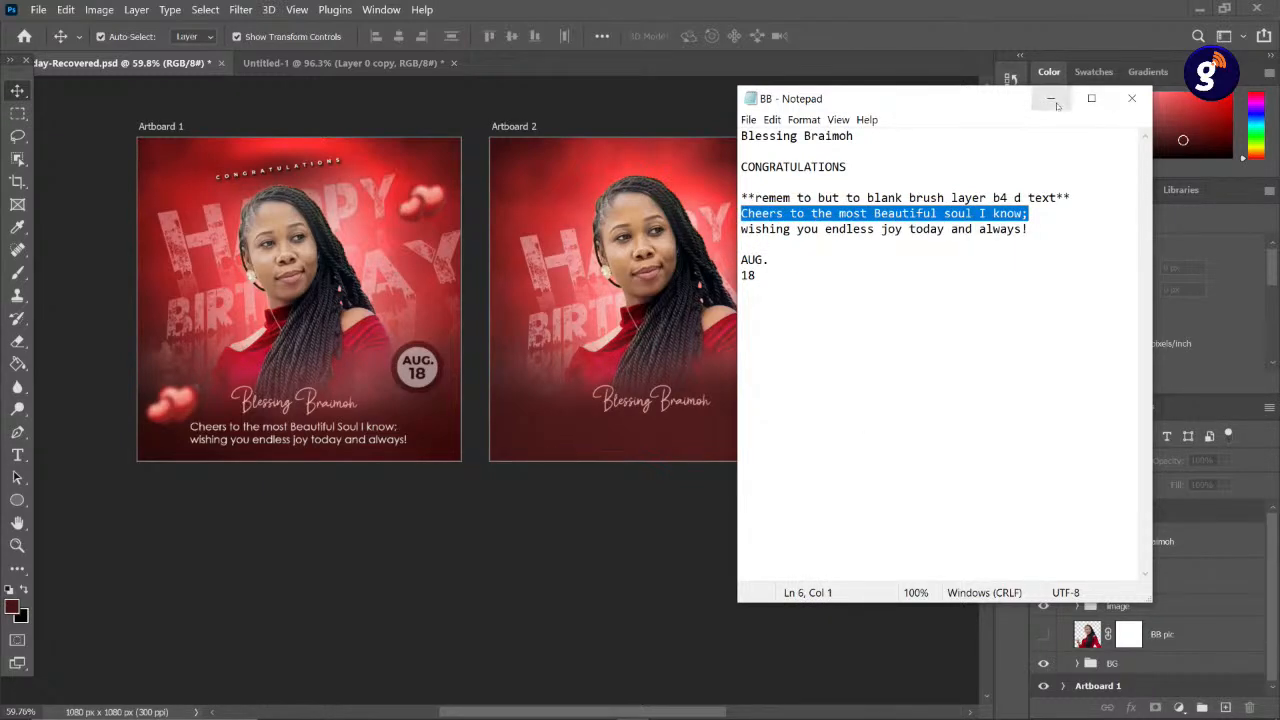
click(1051, 99)
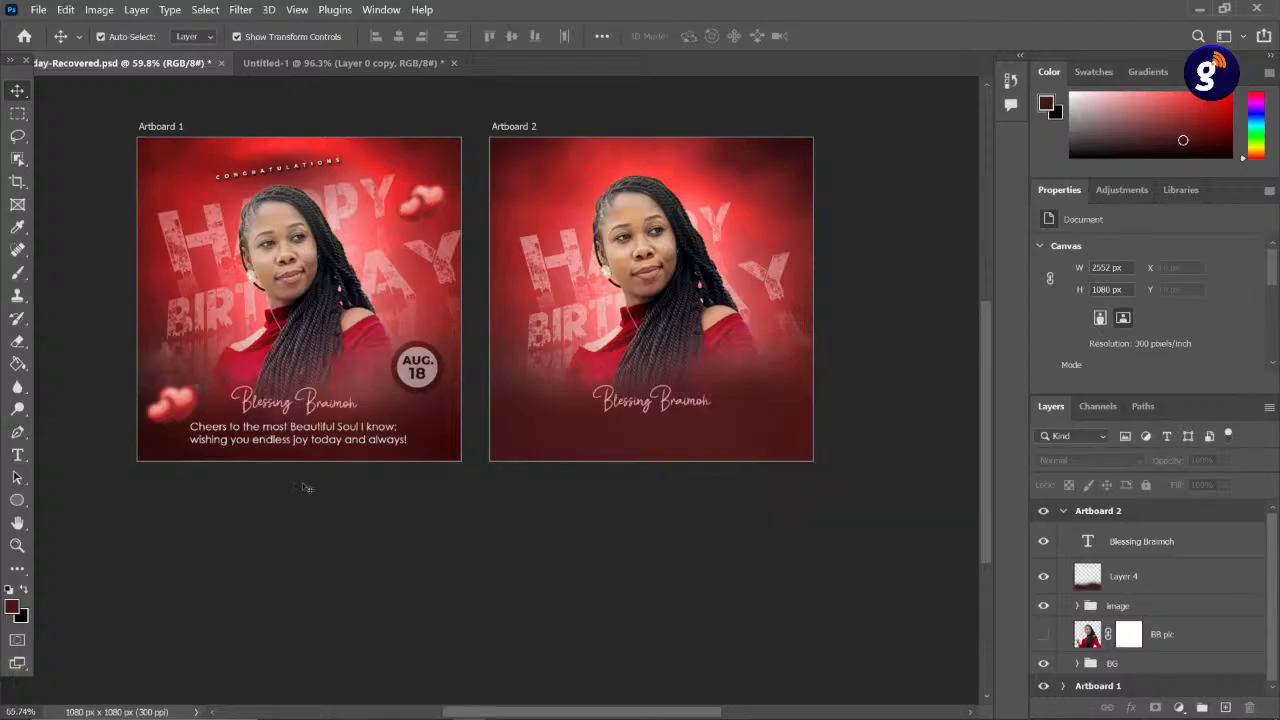
- Paste the copied greeting line as a new text layer just below the celebrant's name on Artboard 2
key(ctrl+plus)
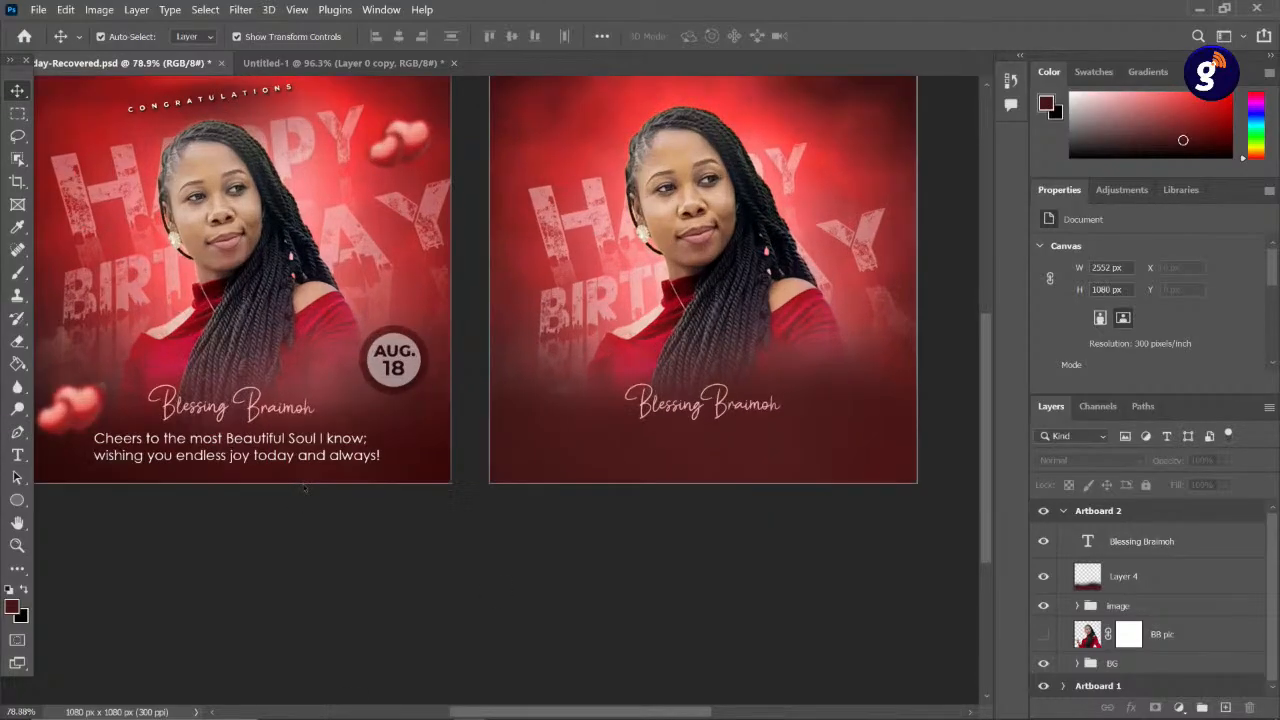
key(t)
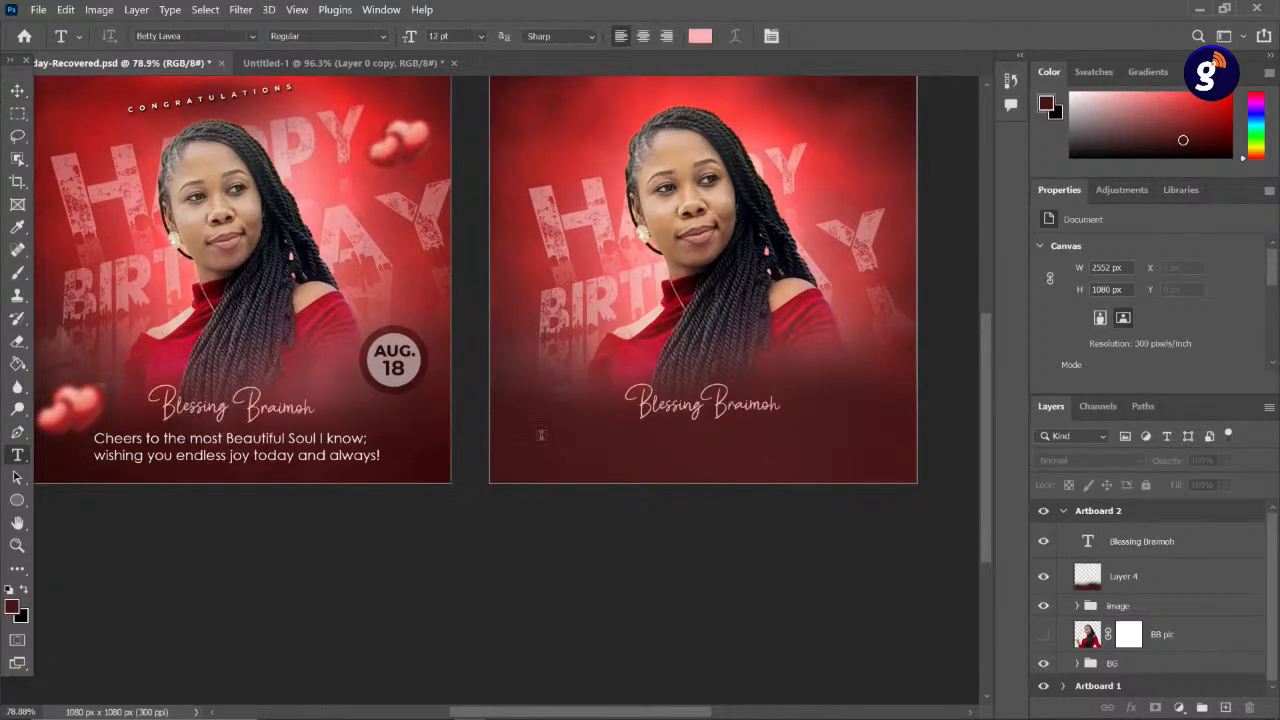
click(512, 432)
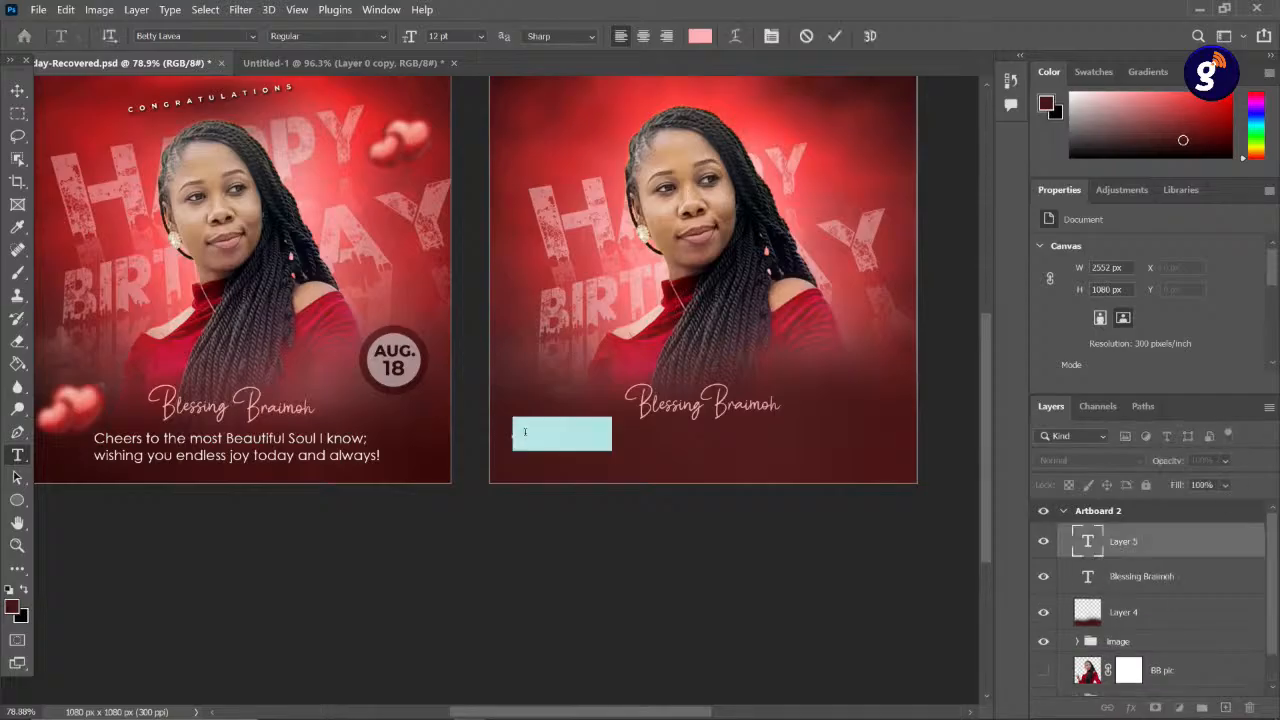
key(ctrl+v)
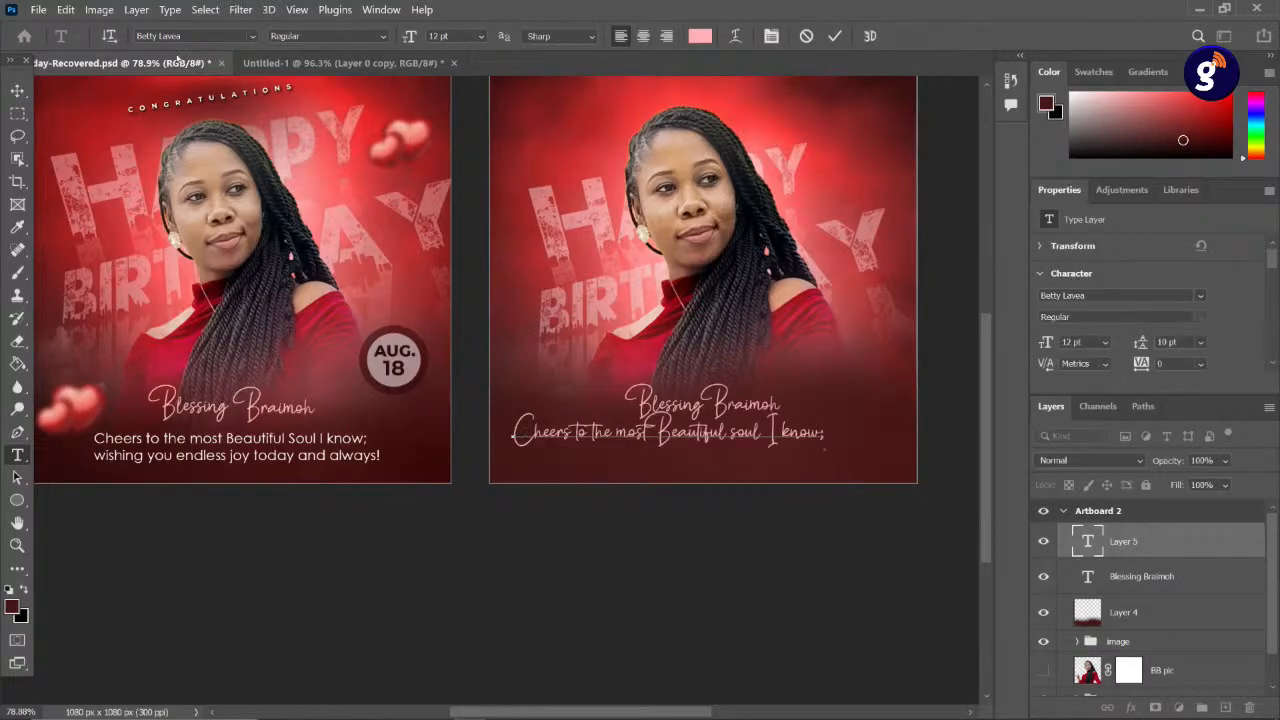
- Change the whole greeting line's font to Century Gothic Regular and commit the text
key(ctrl+a)
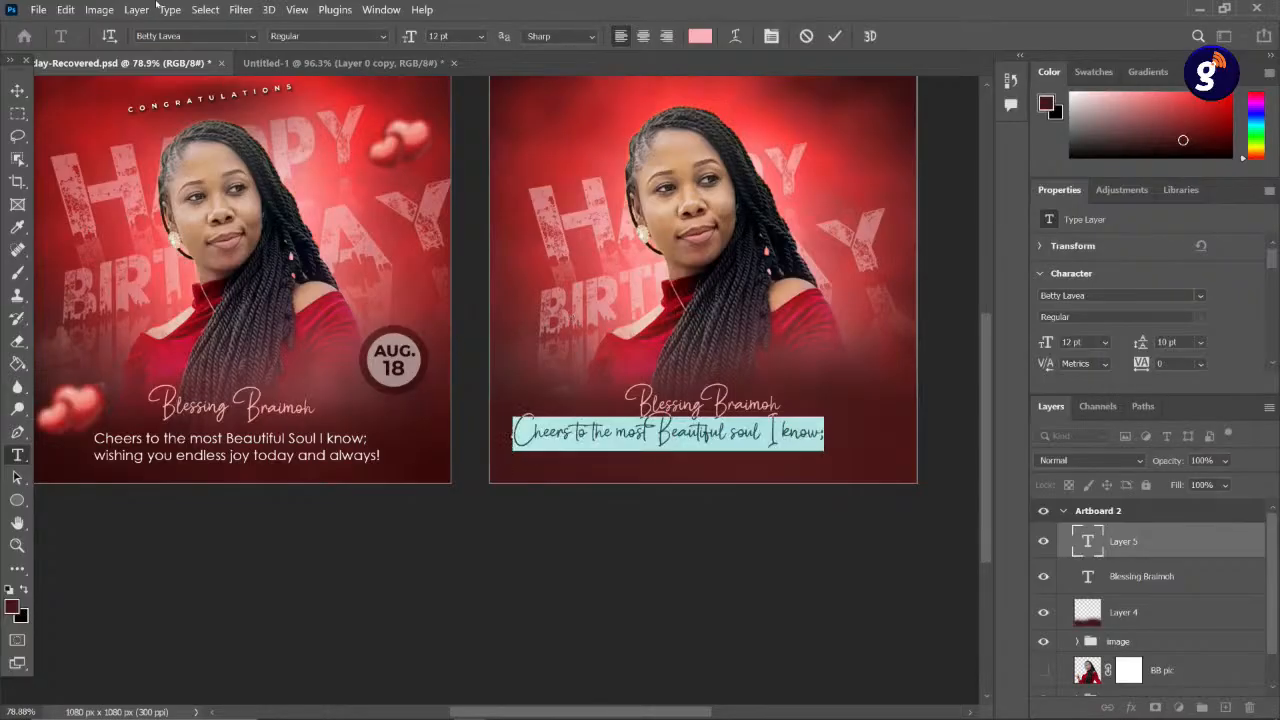
click(203, 36)
text(centu)
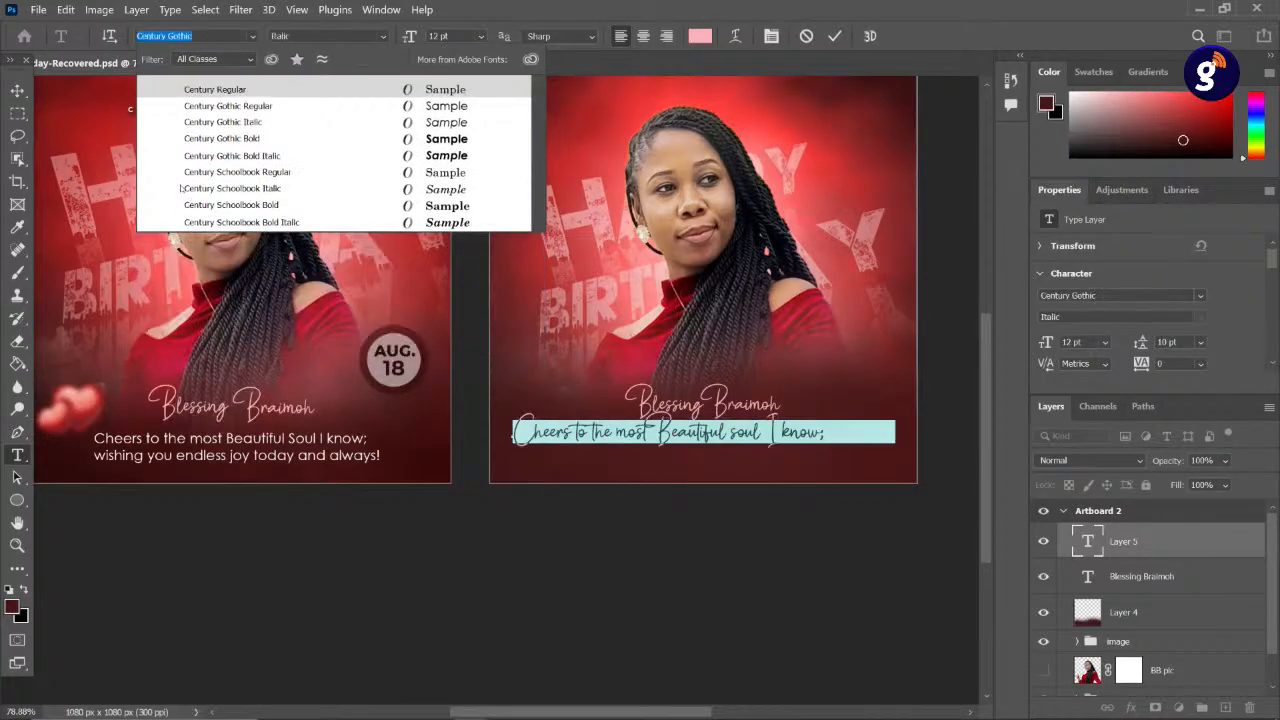
key(Down)
key(Down)
key(Down)
key(Down)
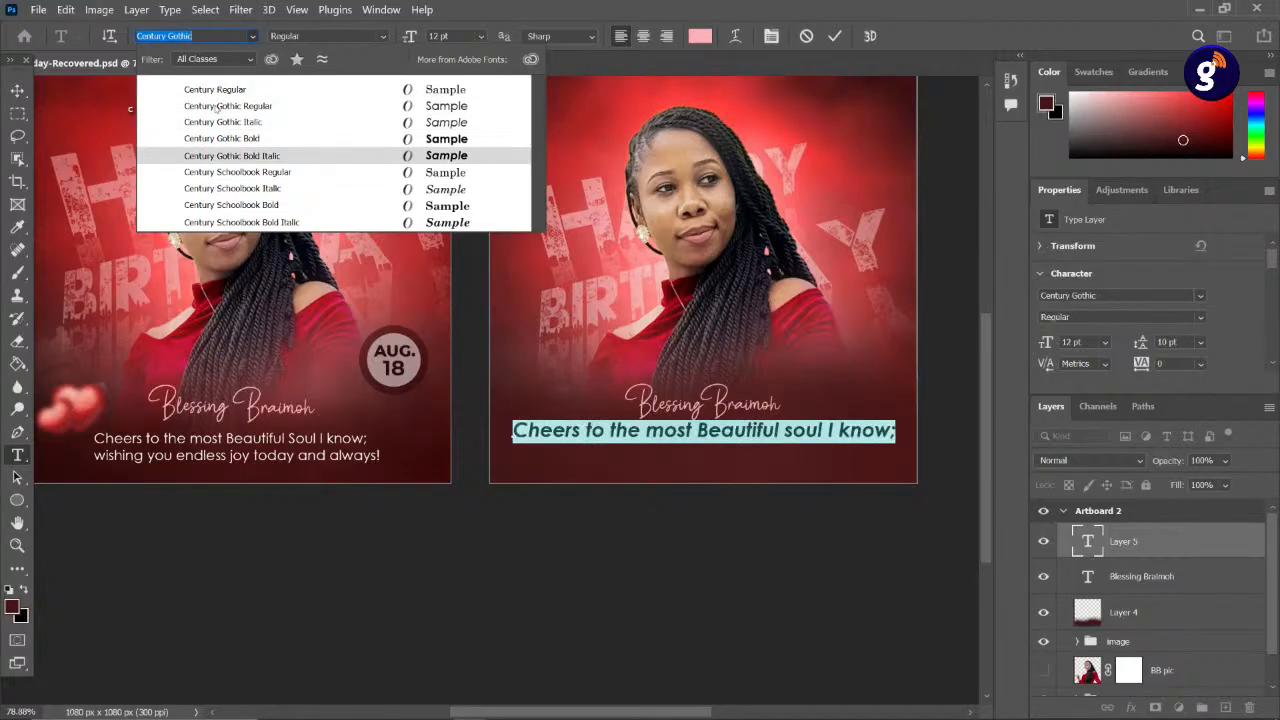
click(216, 106)
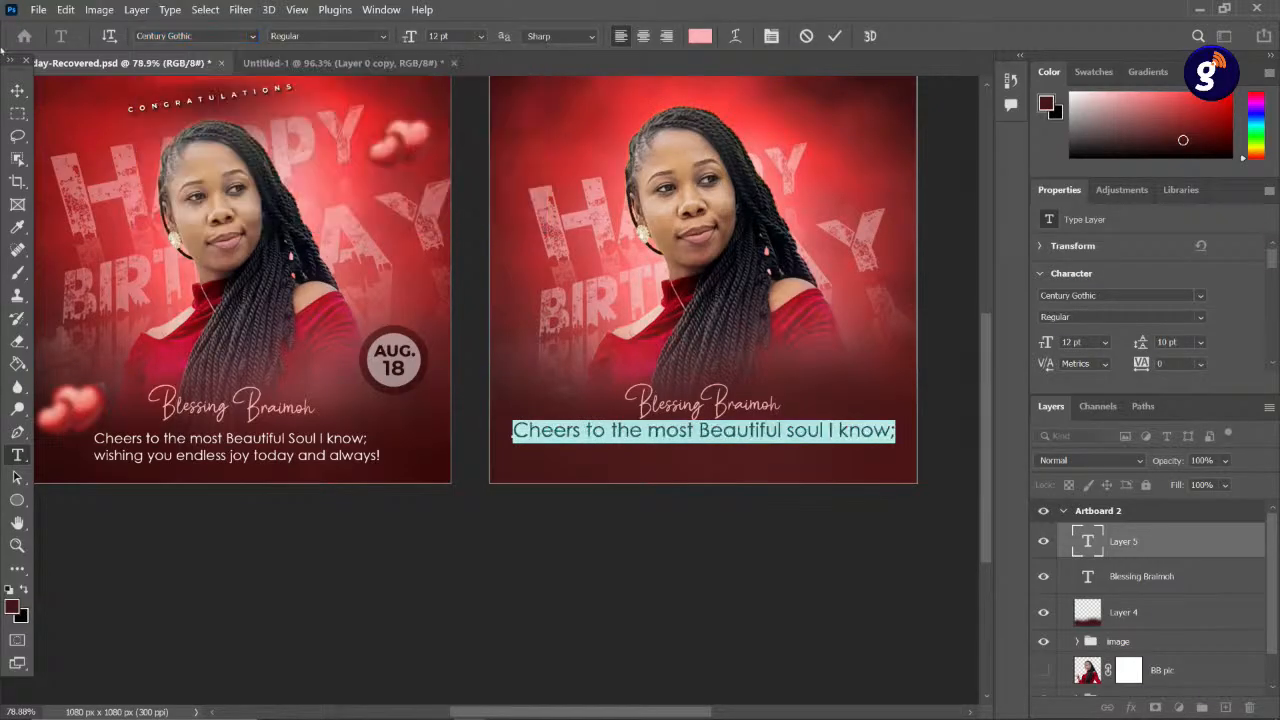
click(17, 91)
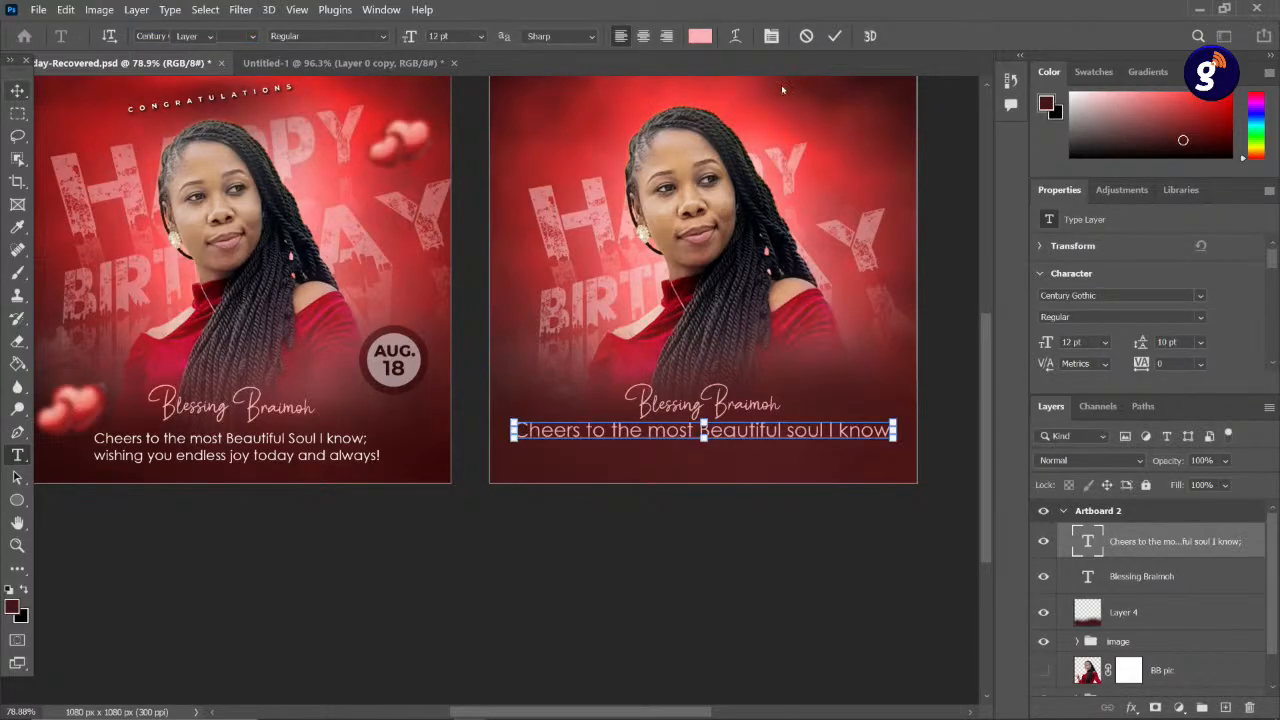
- Set the greeting line's text colour to white, ffffff
scroll(1178, 306, down, 3)
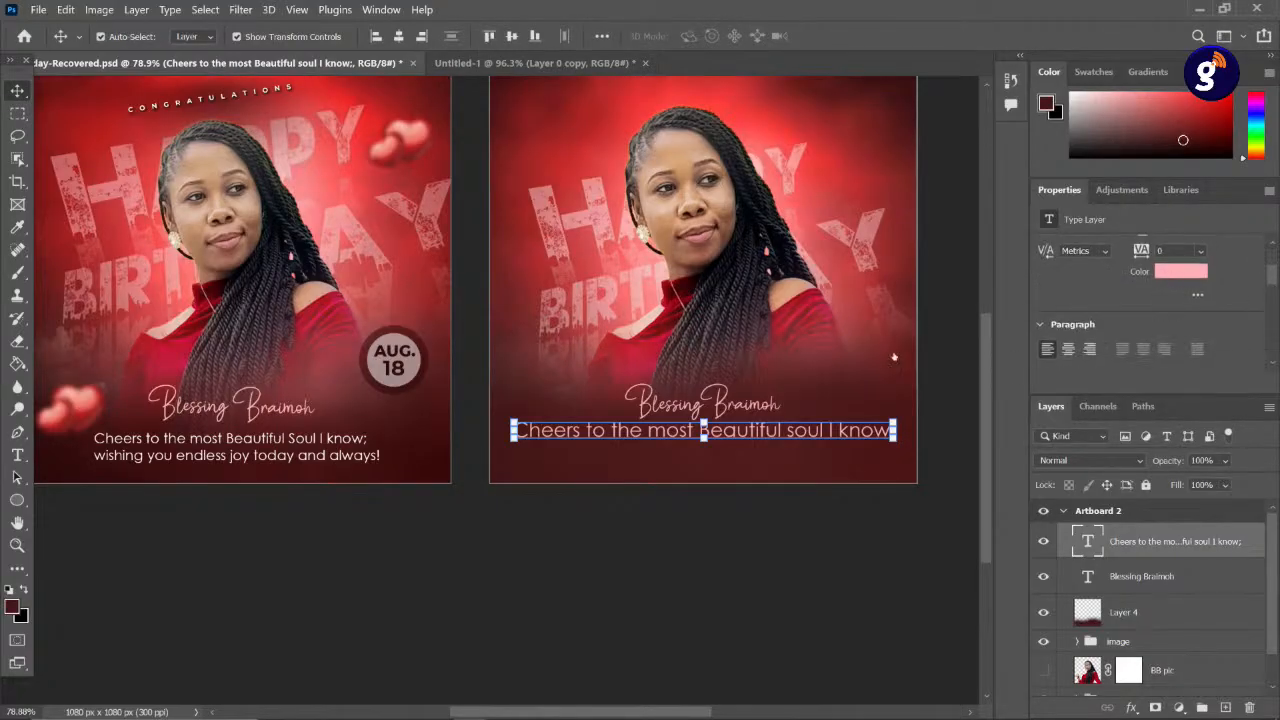
click(1170, 272)
text(ffffff)
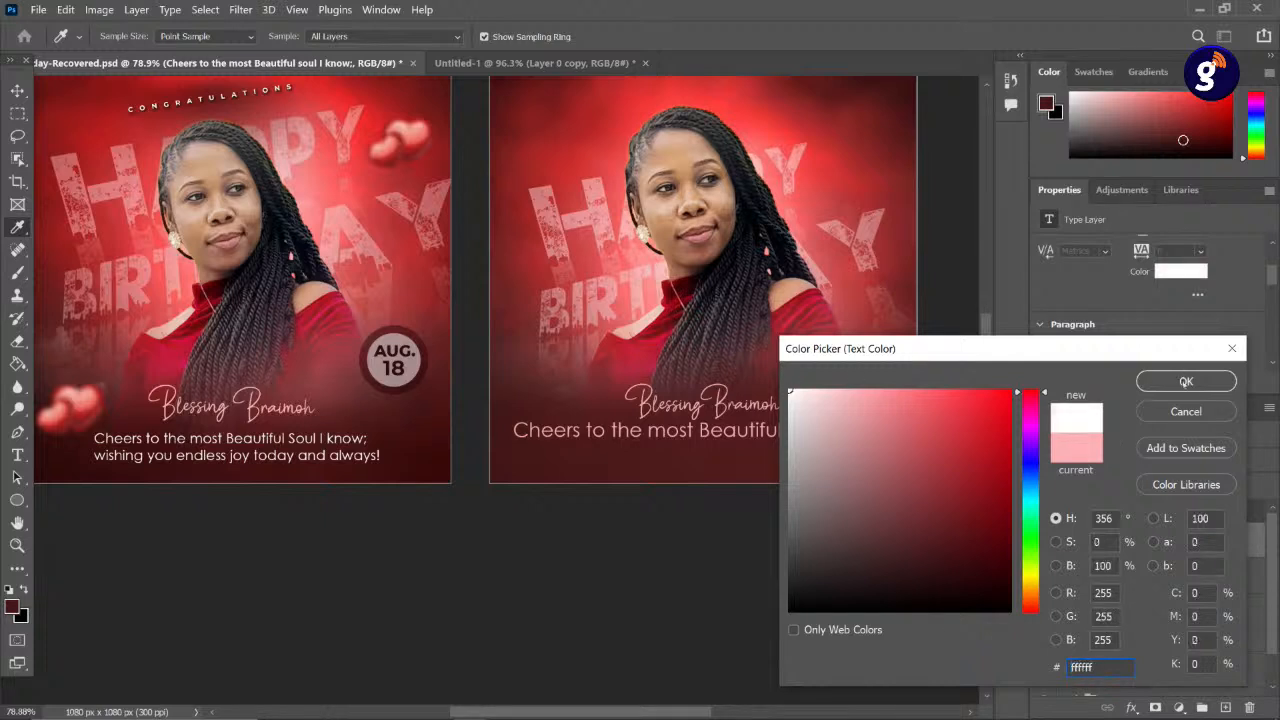
click(1185, 381)
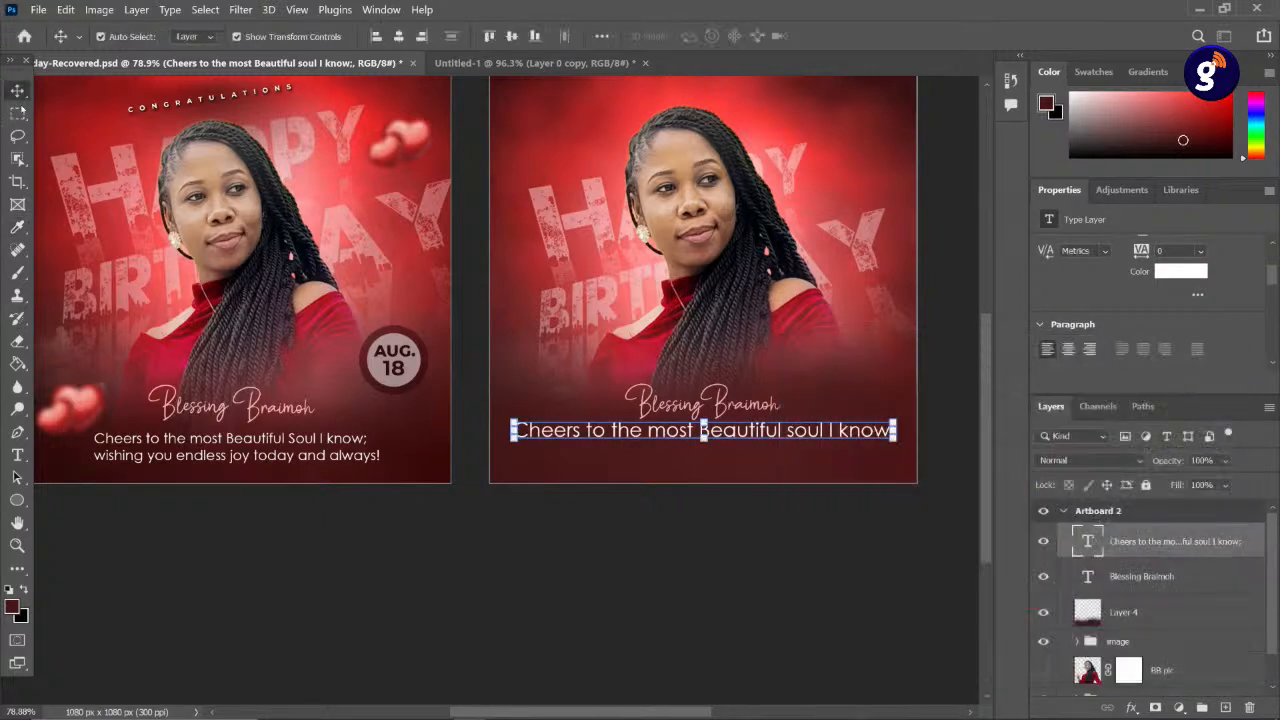
- Scale the greeting line down to about 83% and position it centred just below the celebrant's name
drag(897, 414, 805, 436)
key(Up)
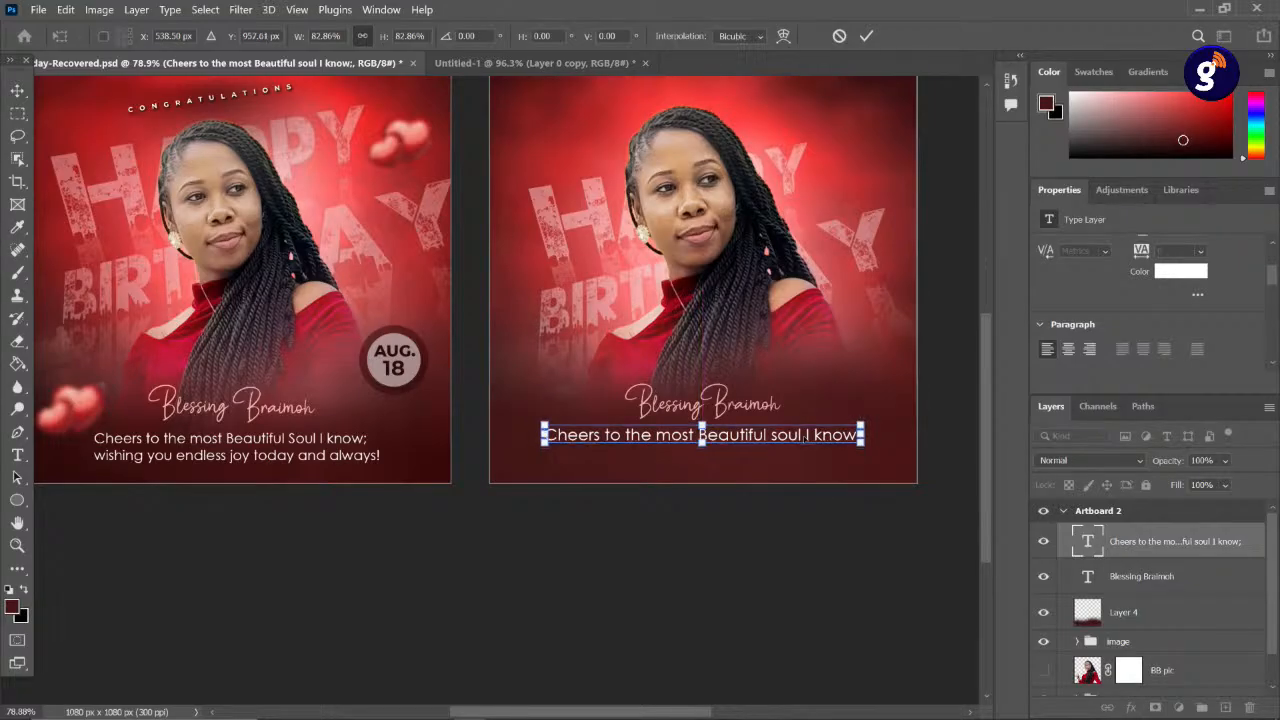
key(Up)
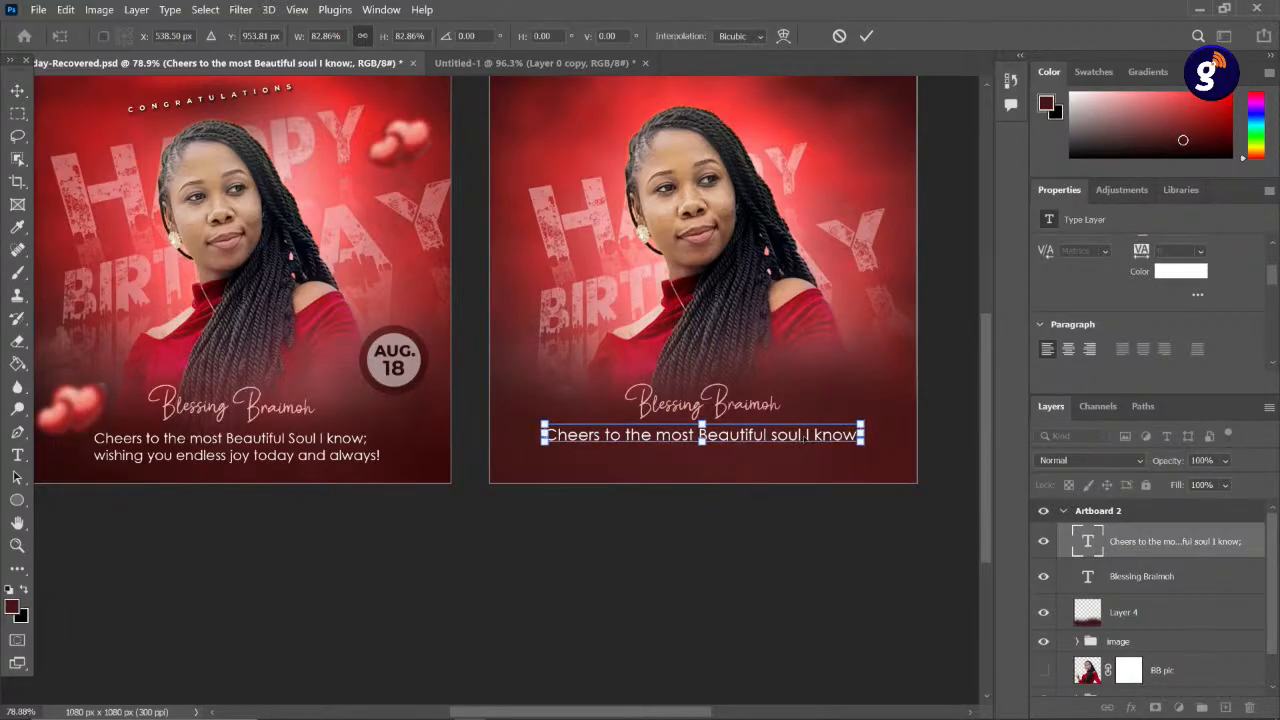
key(Up)
key(Up)
key(Return)
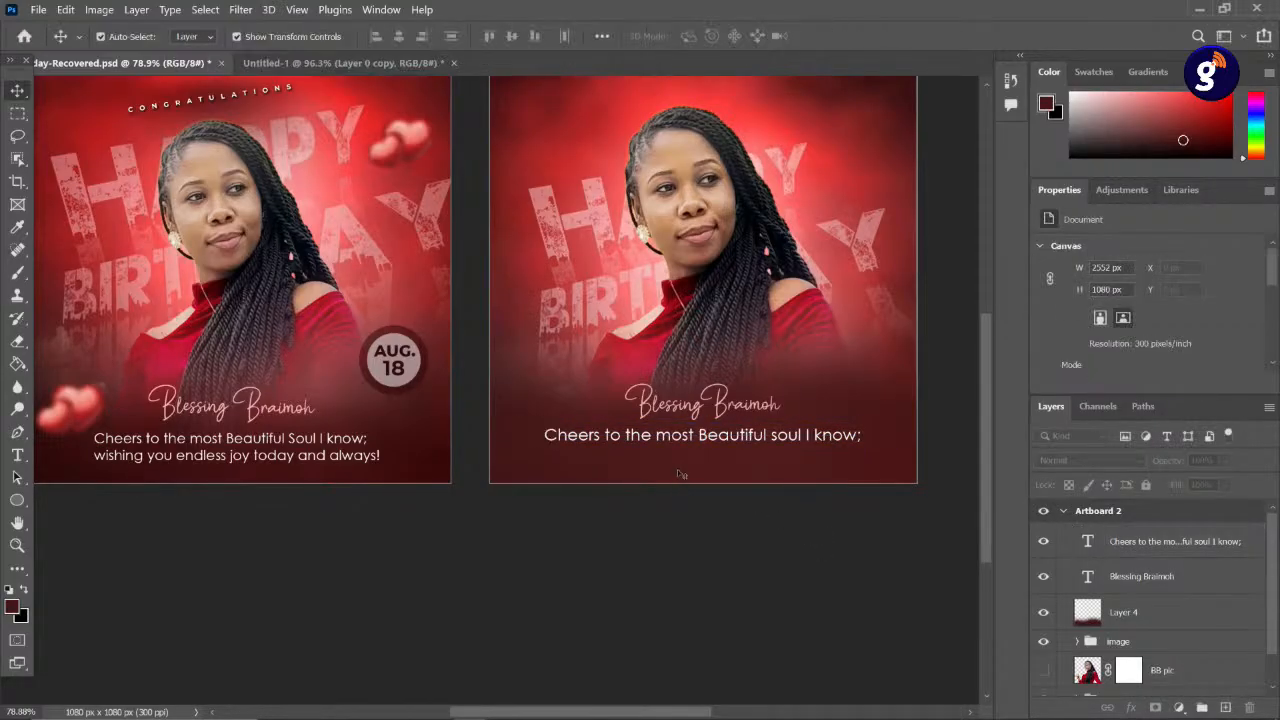
- Nudge the greeting line down slightly and duplicate it directly below itself on Artboard 2
scroll(684, 470, up, 1)
scroll(688, 445, down, 2)
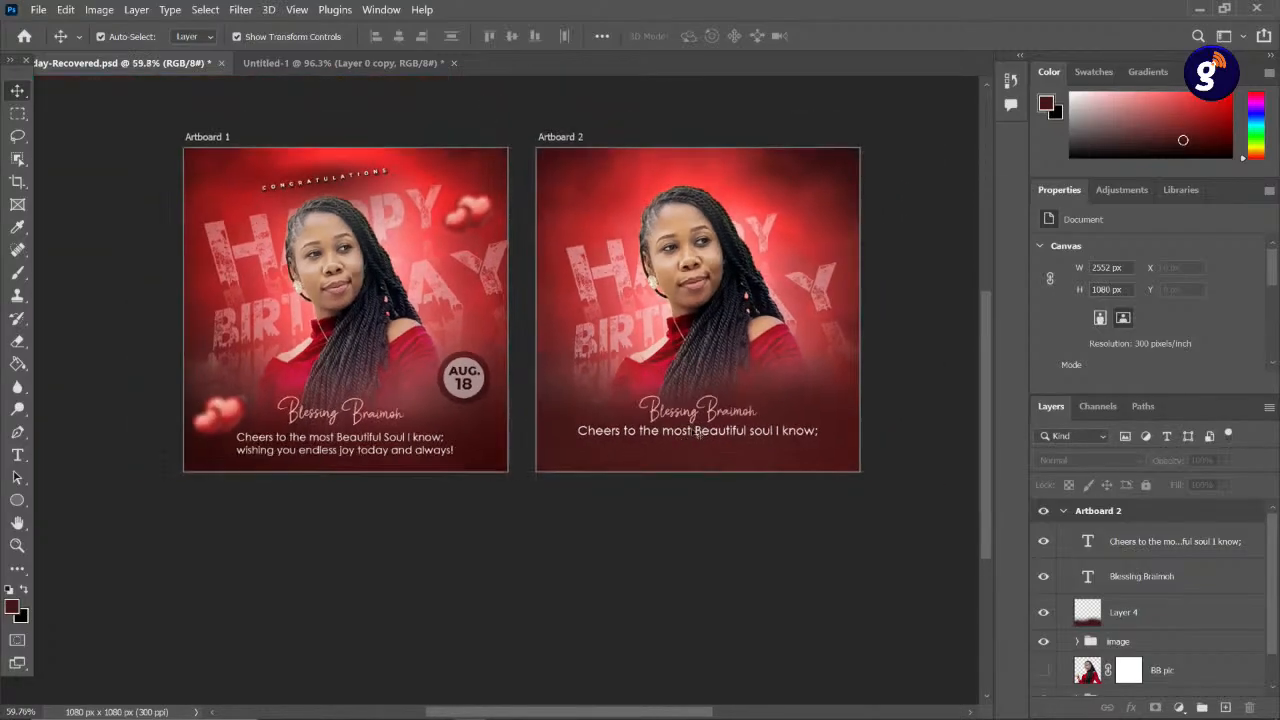
scroll(697, 431, up, 1)
click(697, 431)
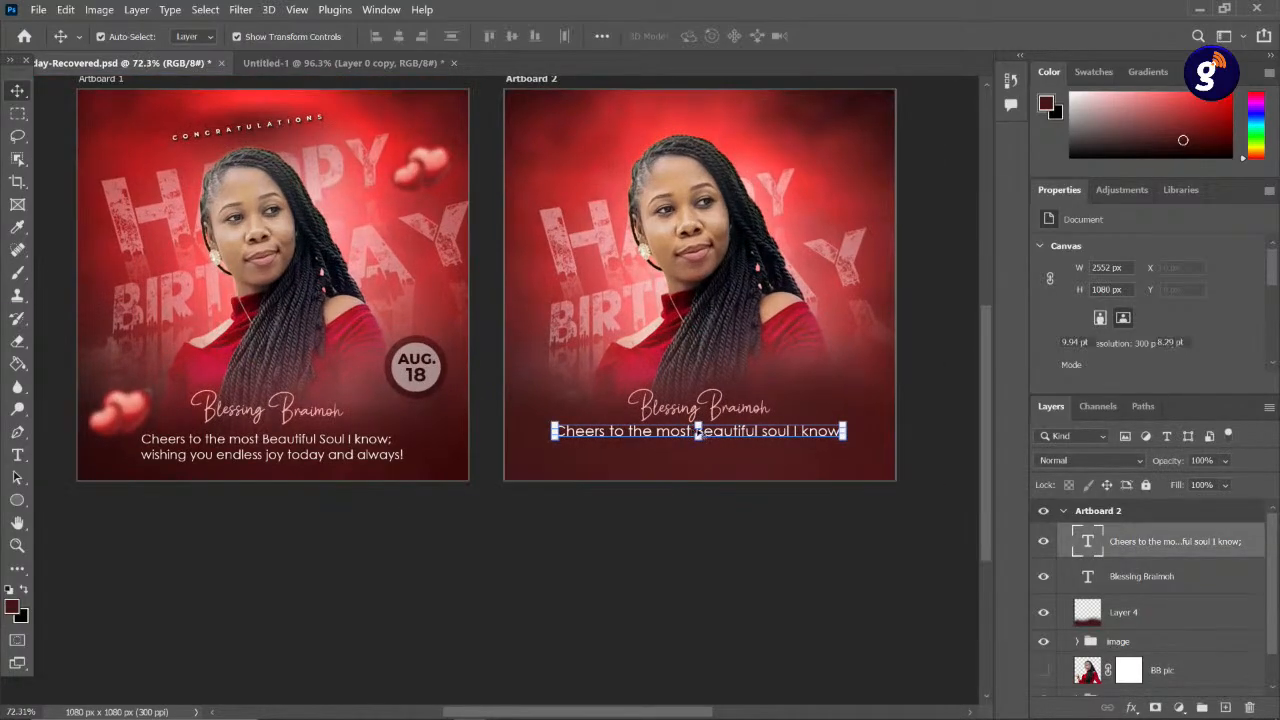
key(ctrl+t)
key(Down)
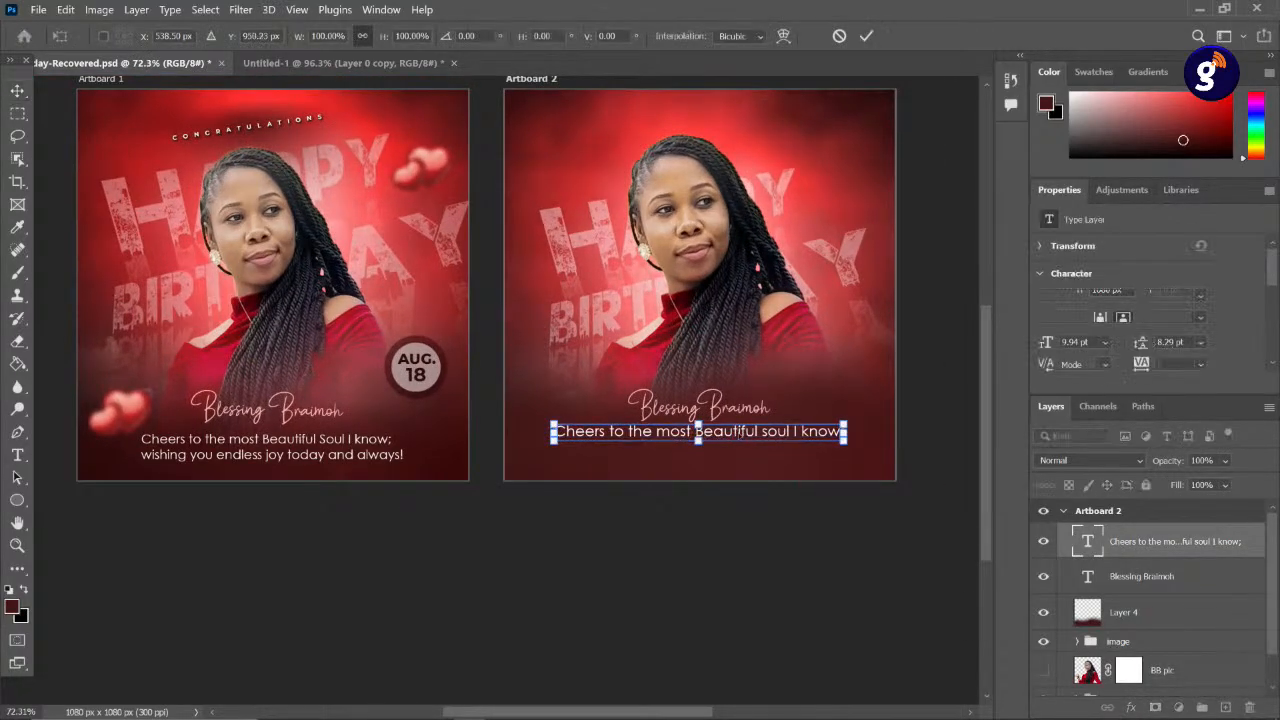
key(Return)
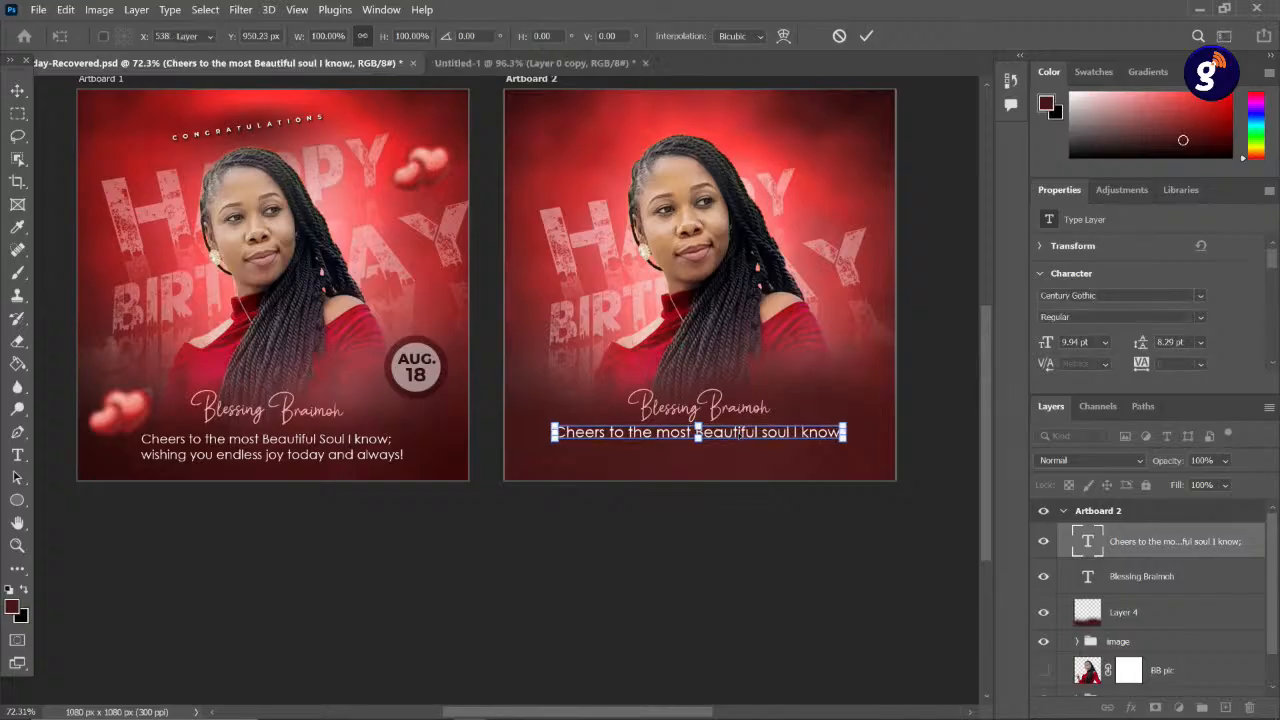
drag(738, 432, 757, 430)
key(Return)
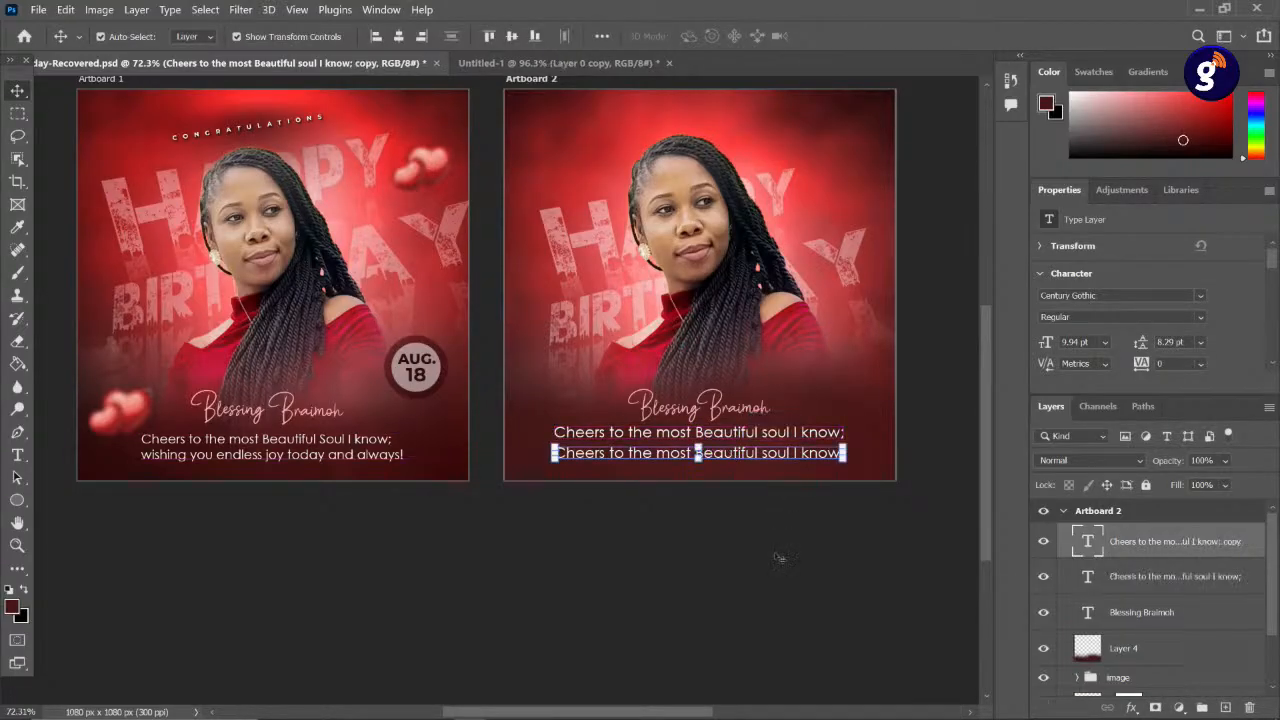
- Copy the line "wishing you endless joy today and always!" from the BB file in Notepad
click(631, 707)
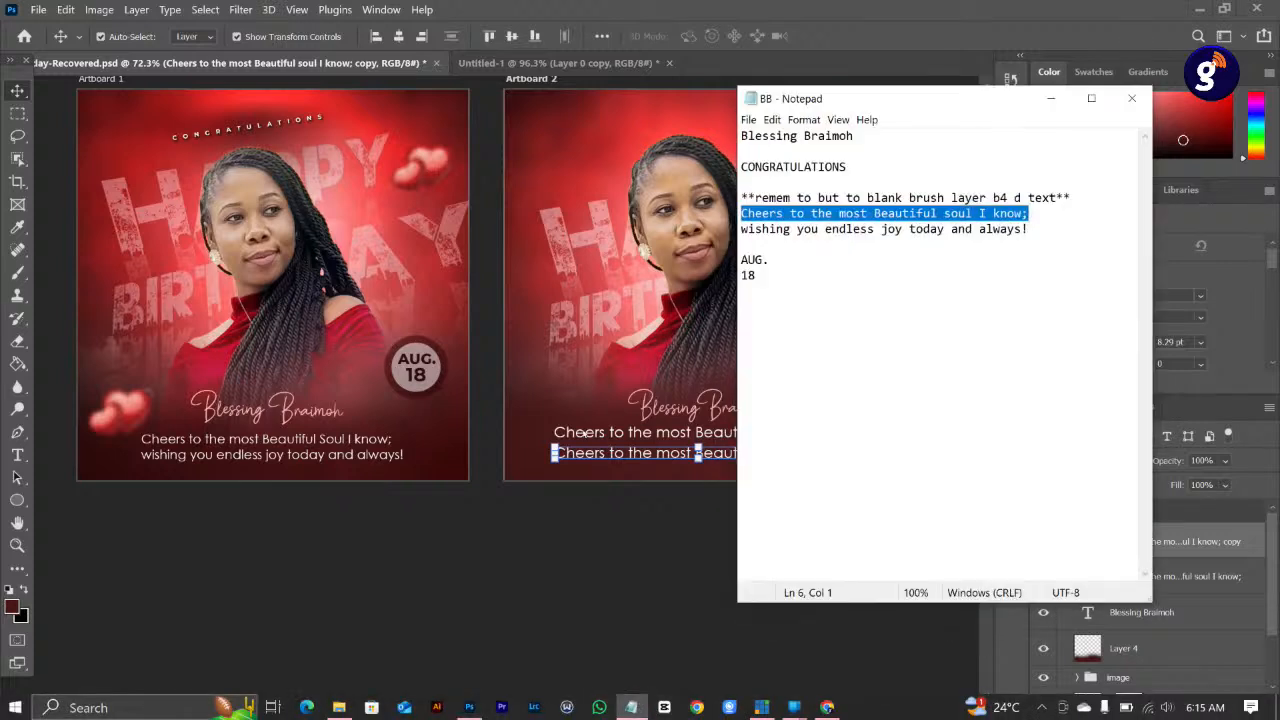
drag(741, 229, 1028, 229)
right_click(978, 229)
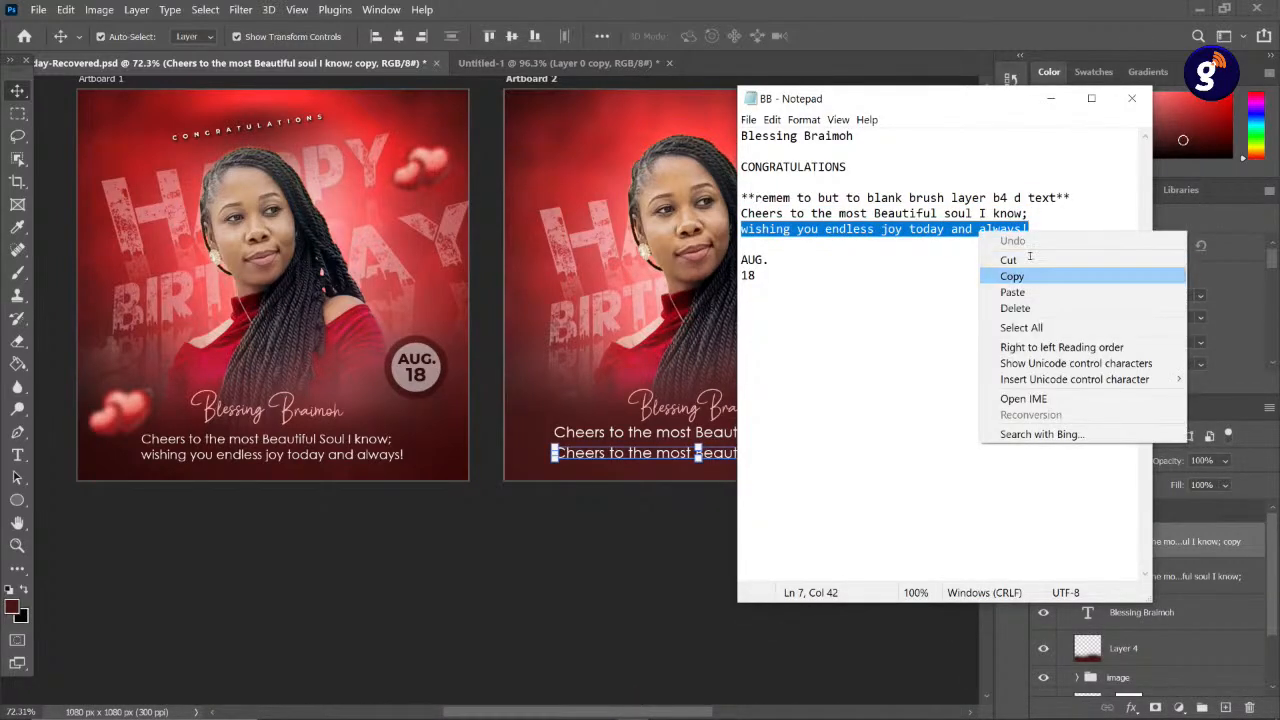
click(1005, 276)
- Back in Photoshop, replace the duplicated line's text with the copied "wishing you endless joy today and always!" and commit it
click(627, 642)
scroll(648, 470, up, 4)
double_click(672, 445)
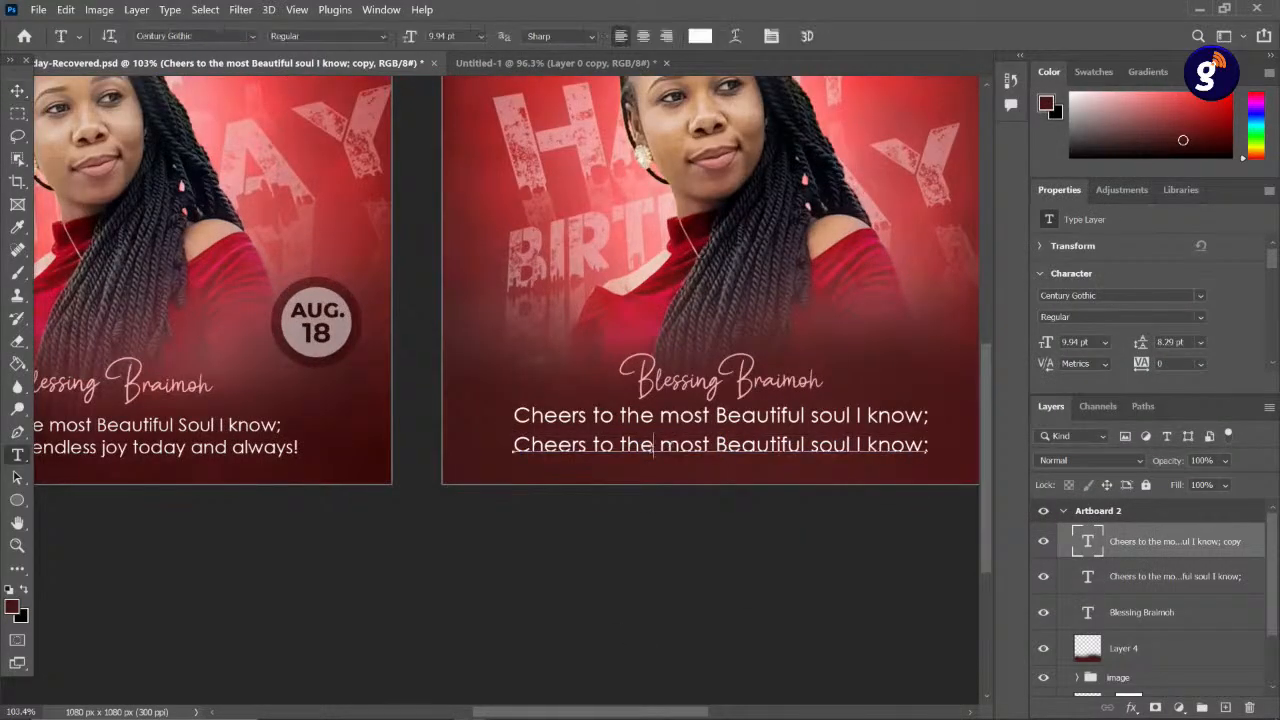
key(ctrl+a)
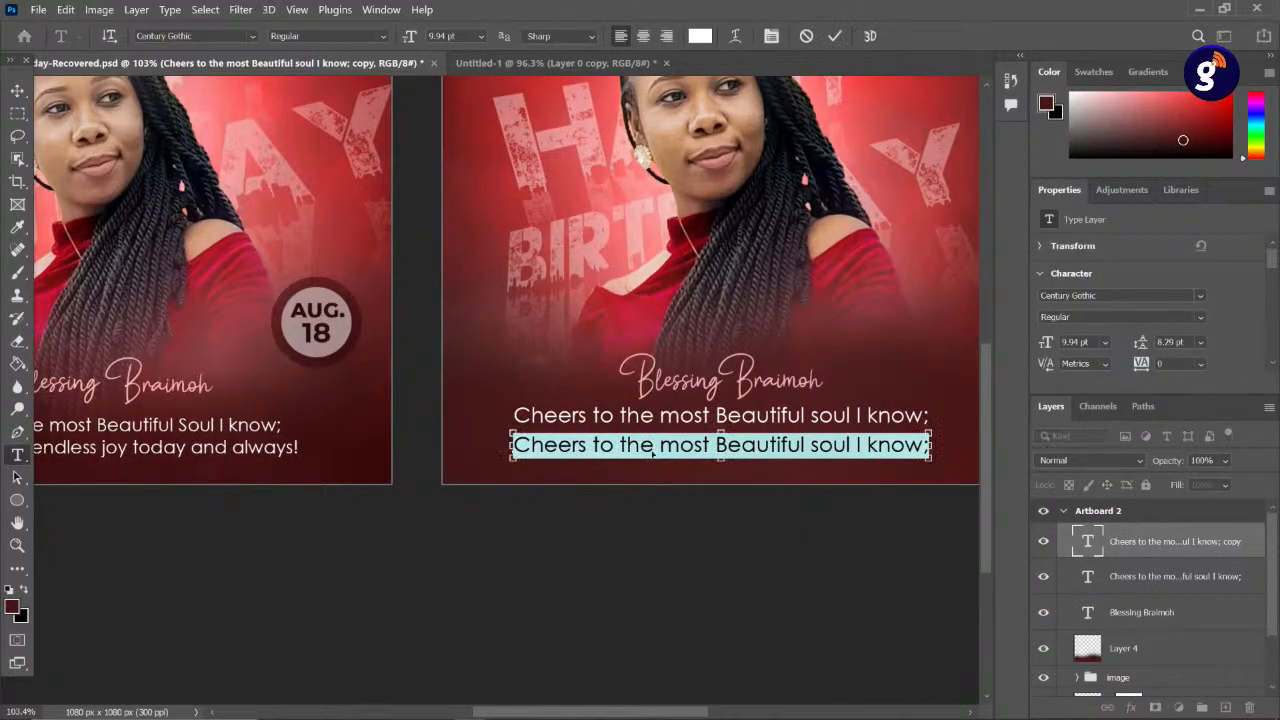
key(ctrl+v)
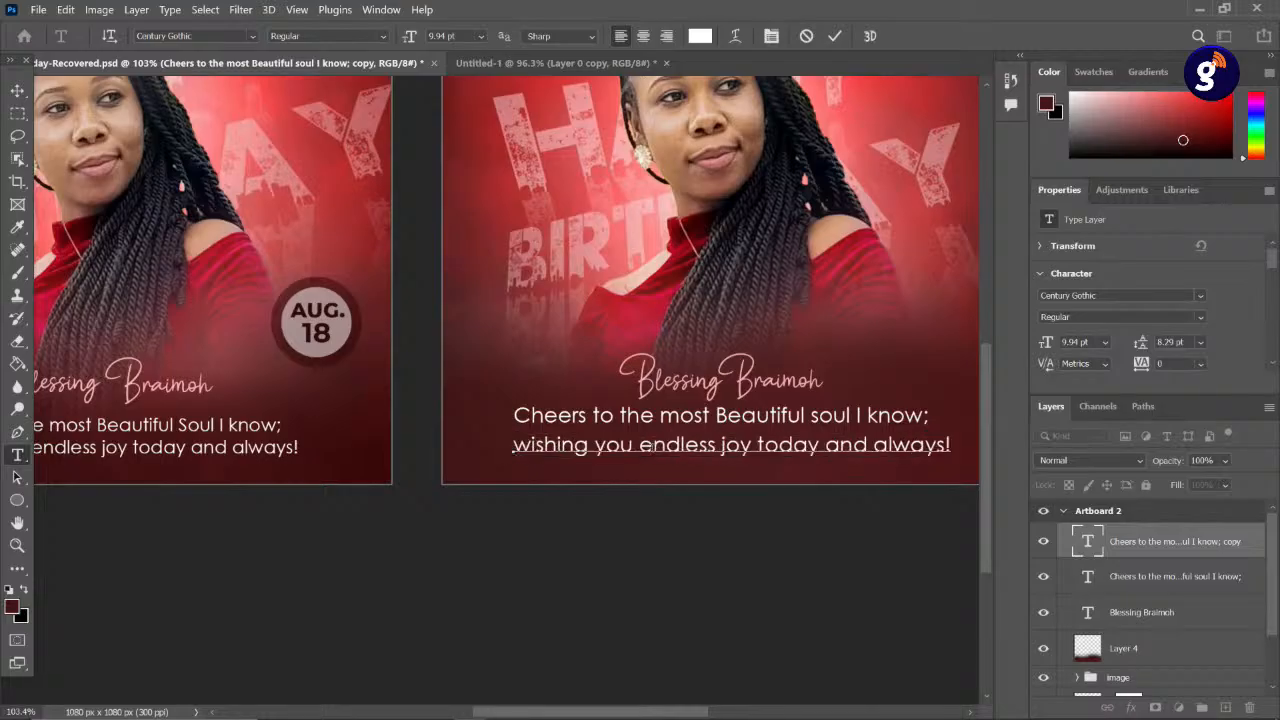
key(ctrl+0)
click(19, 92)
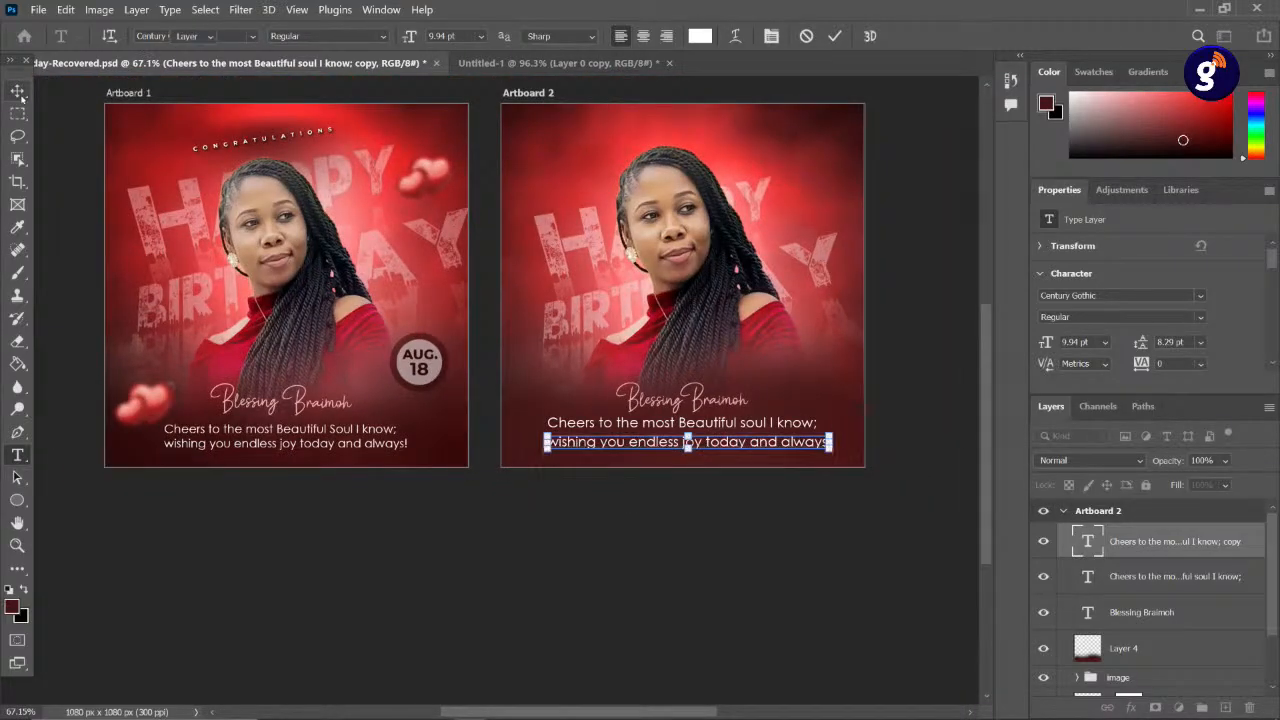
- Hide and show Layer 4 repeatedly to examine its effect behind the name and greeting text at the bottom of Artboard 2
click(558, 610)
scroll(578, 588, down, 2)
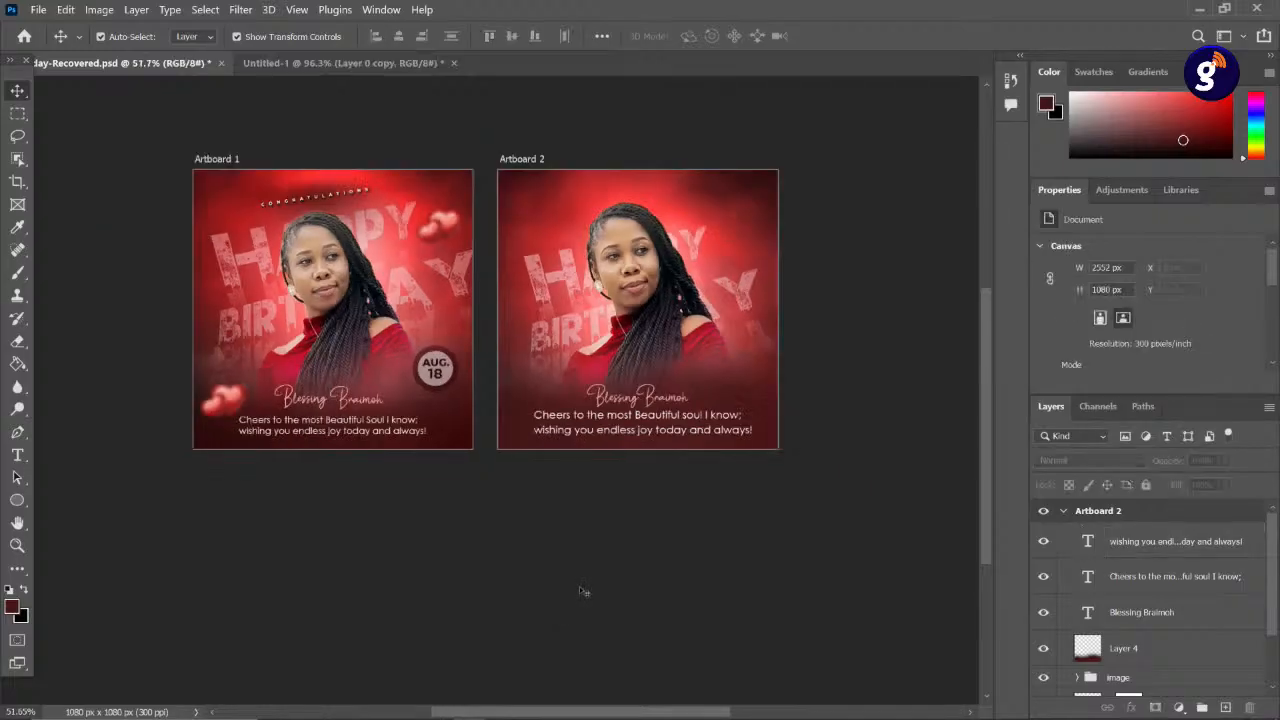
scroll(689, 517, up, 2)
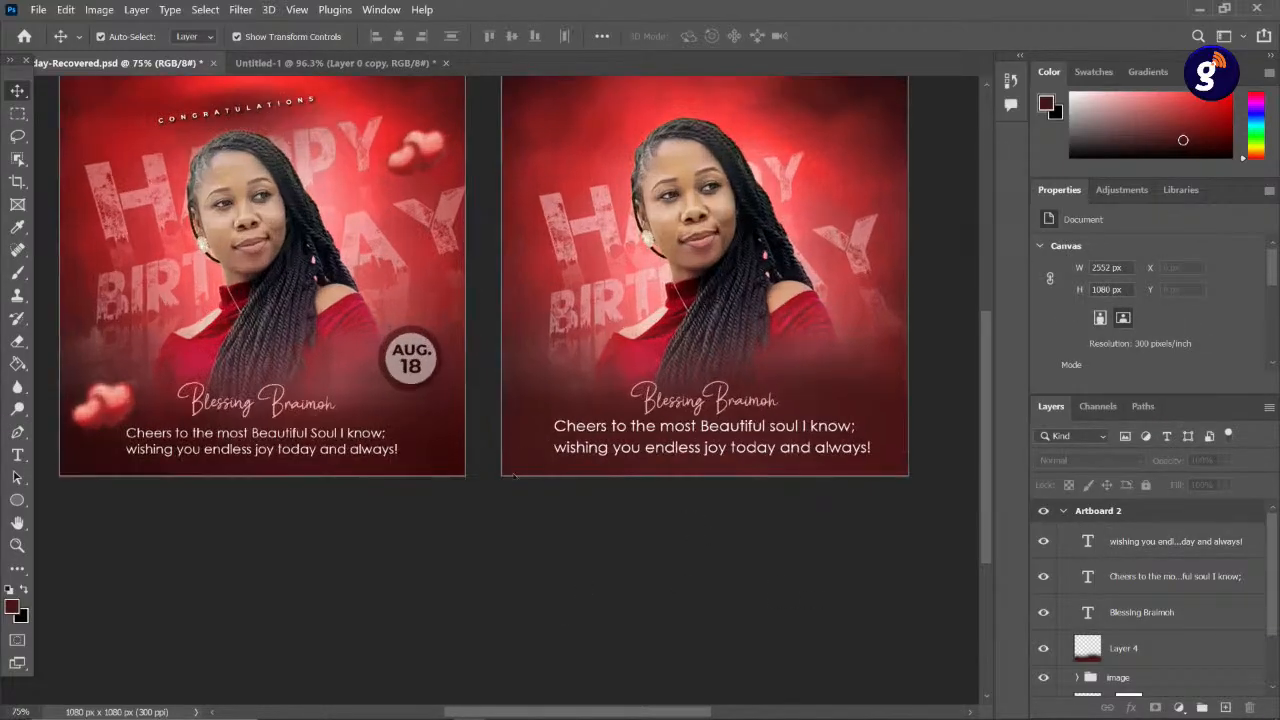
drag(517, 455, 557, 440)
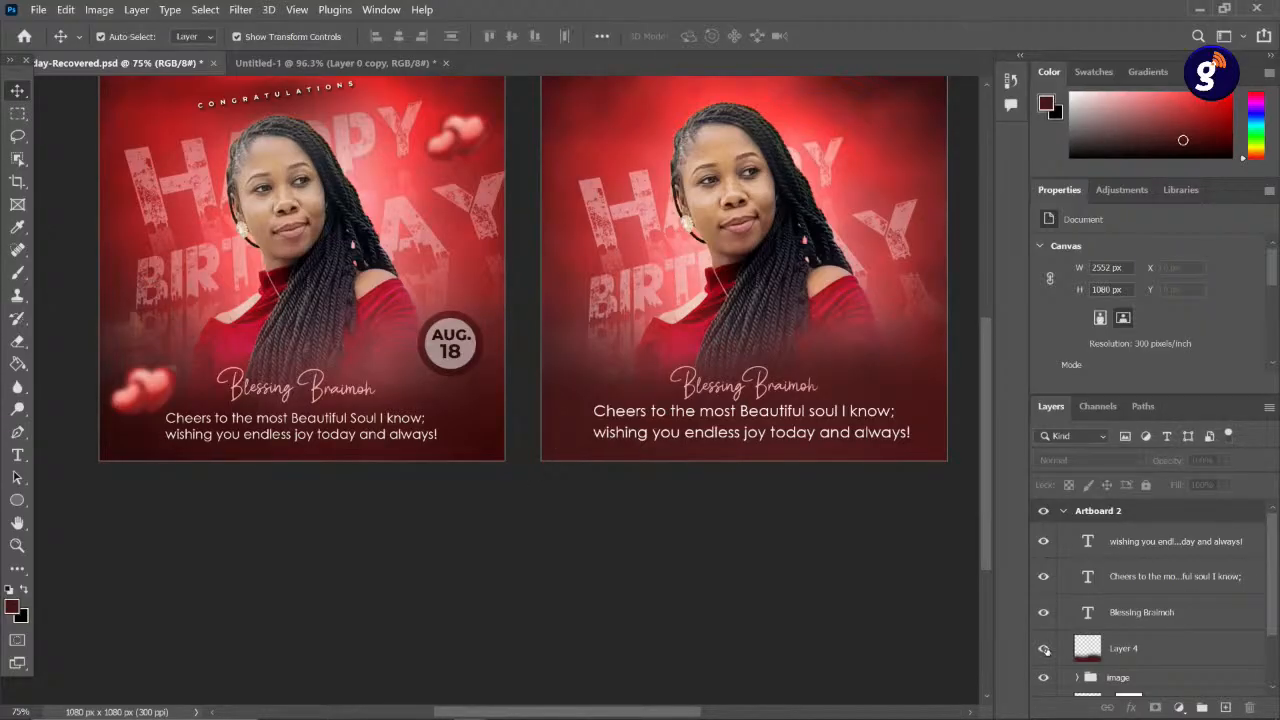
click(1044, 650)
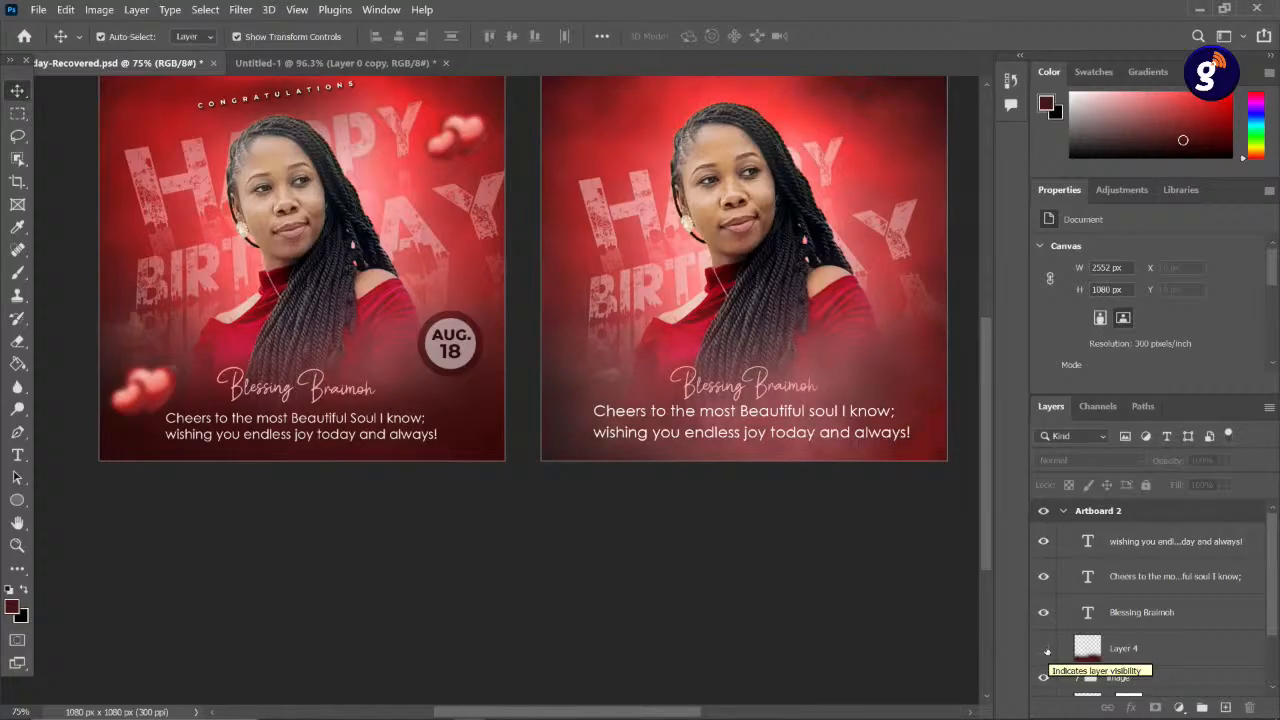
click(1044, 650)
scroll(762, 459, up, 3)
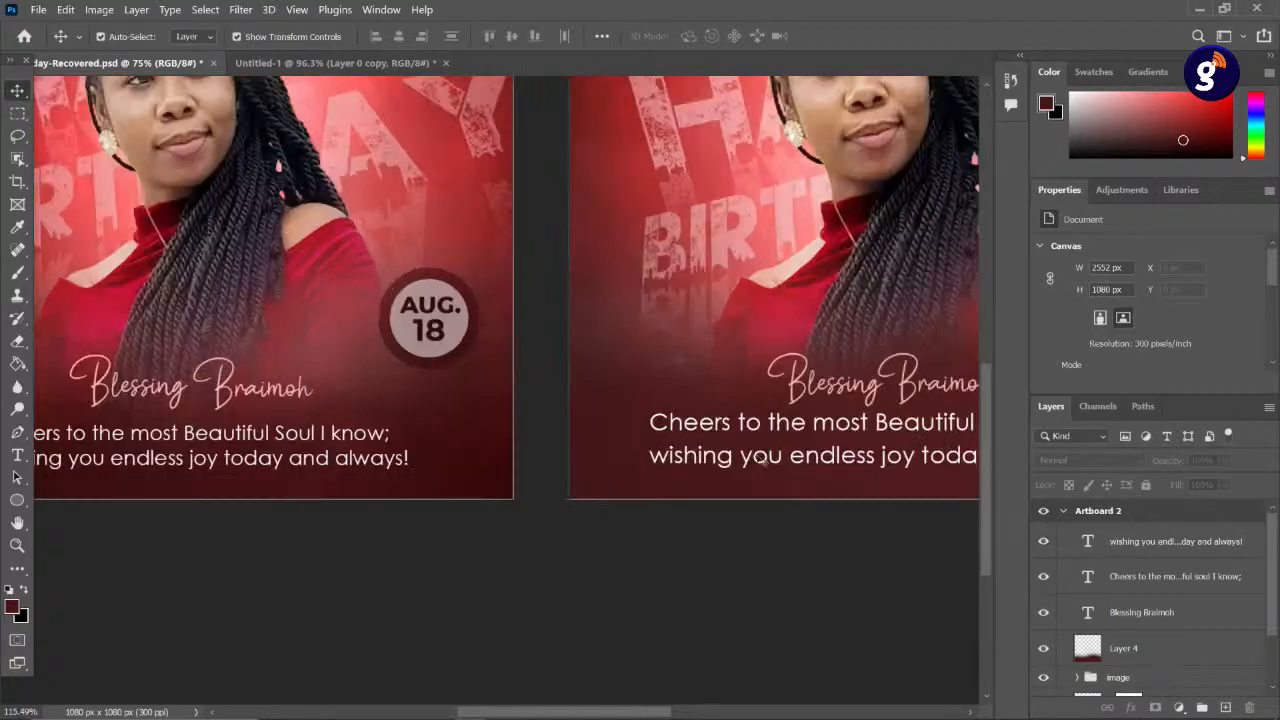
scroll(762, 459, up, 1)
drag(762, 459, 495, 525)
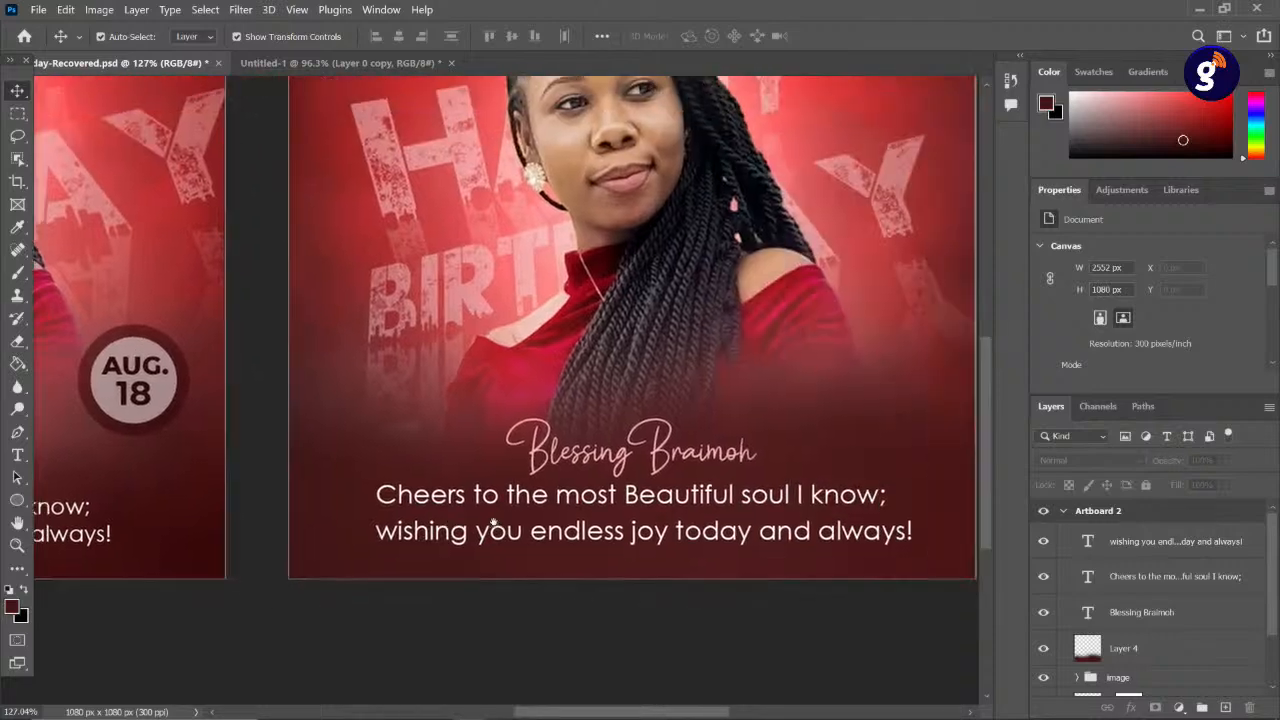
scroll(495, 525, down, 3)
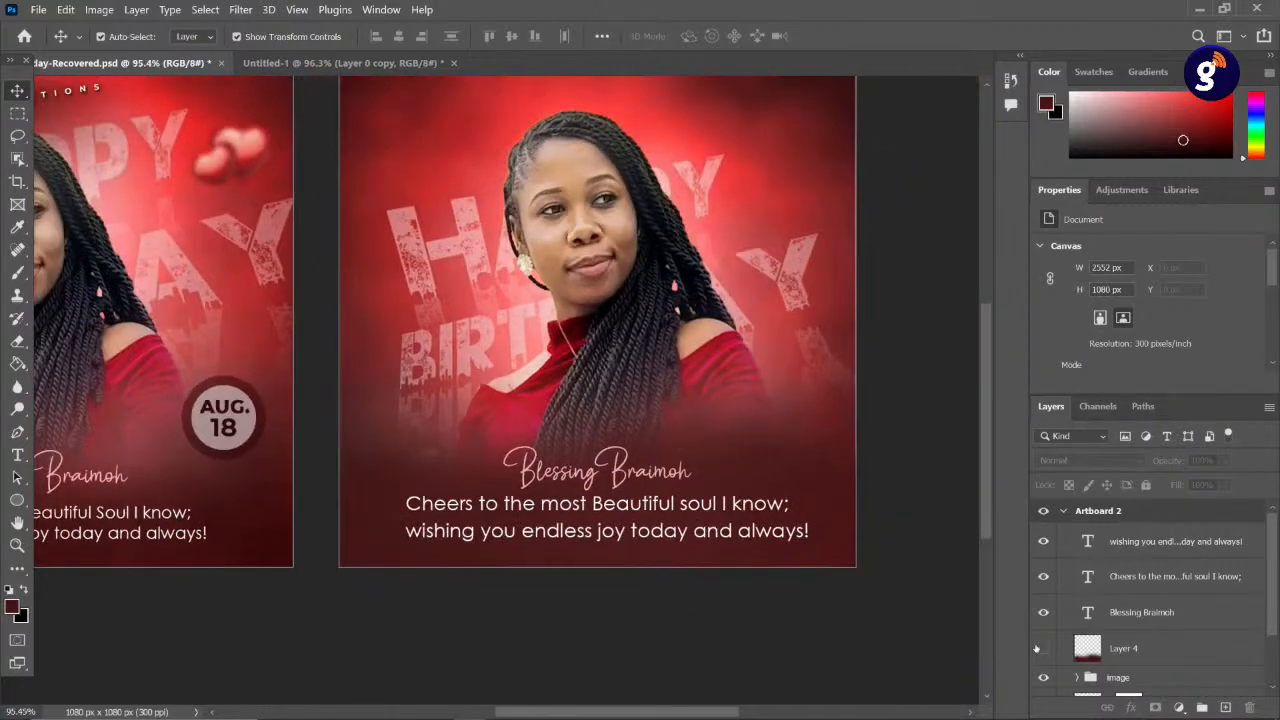
click(1038, 649)
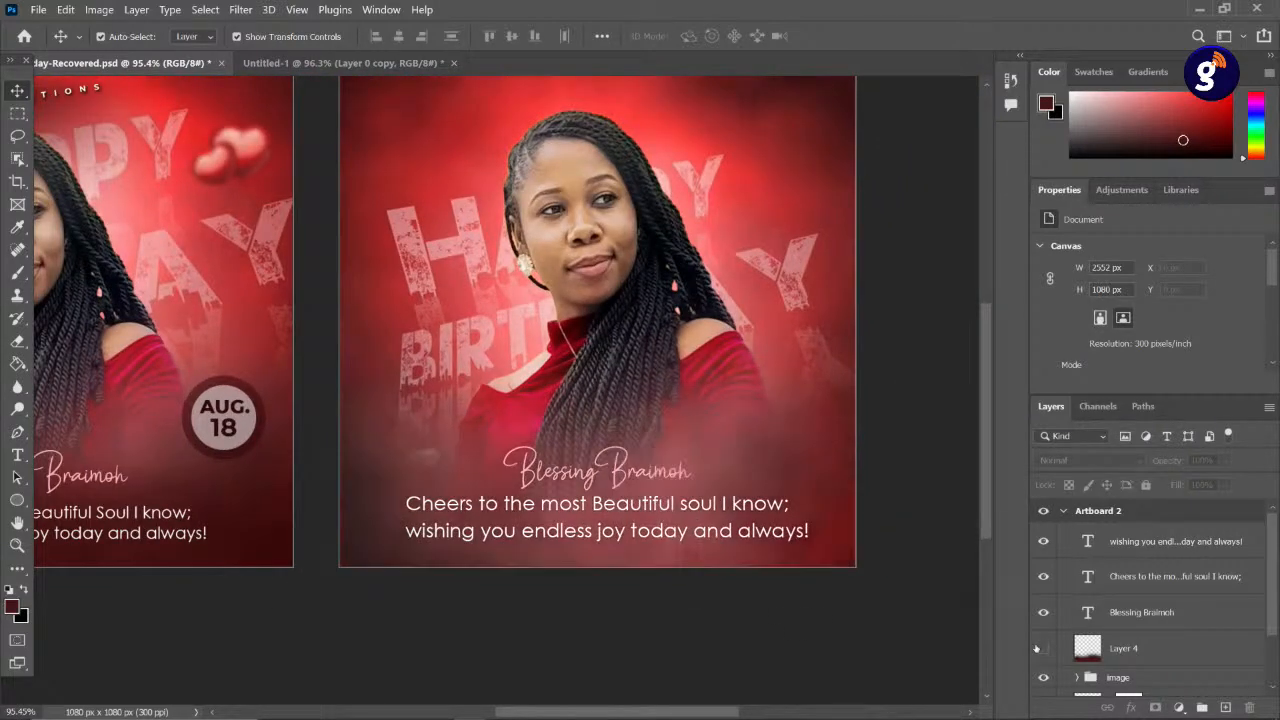
click(1038, 649)
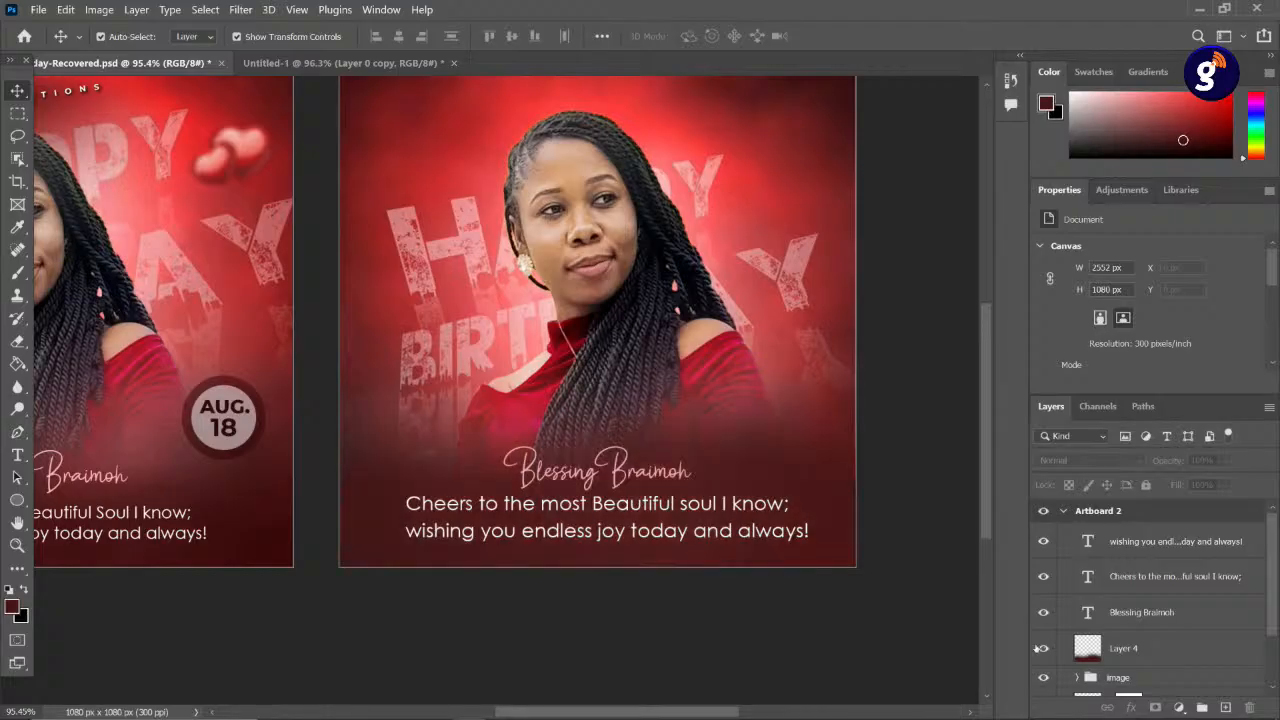
click(1037, 649)
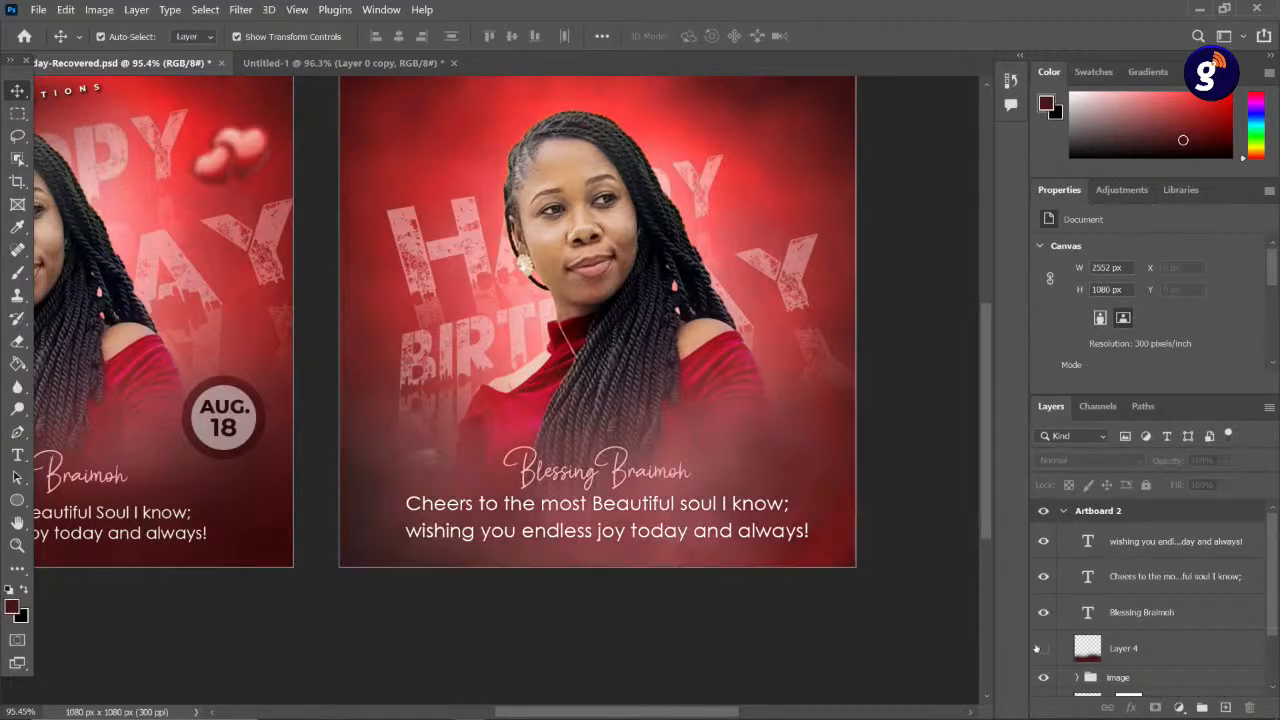
click(1038, 649)
scroll(645, 580, down, 6)
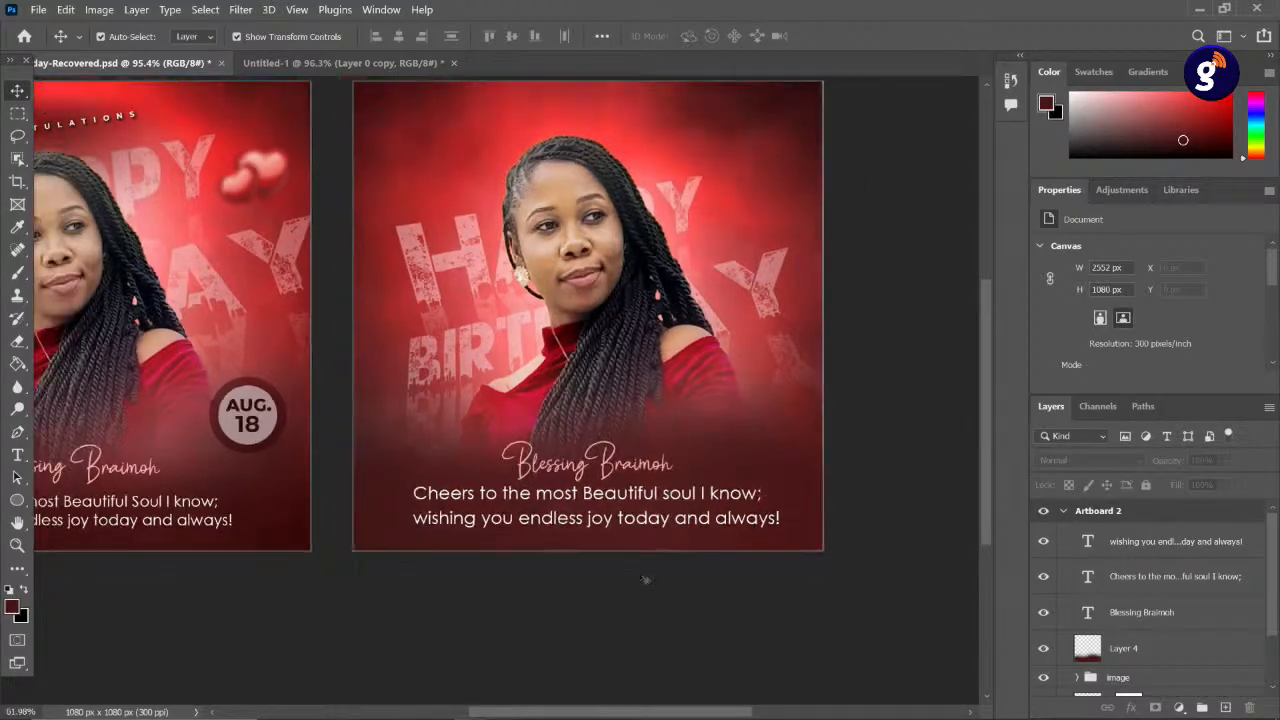
- Group the two greeting text layers on Artboard 2 and rename the group "birthday wish"
click(1145, 614)
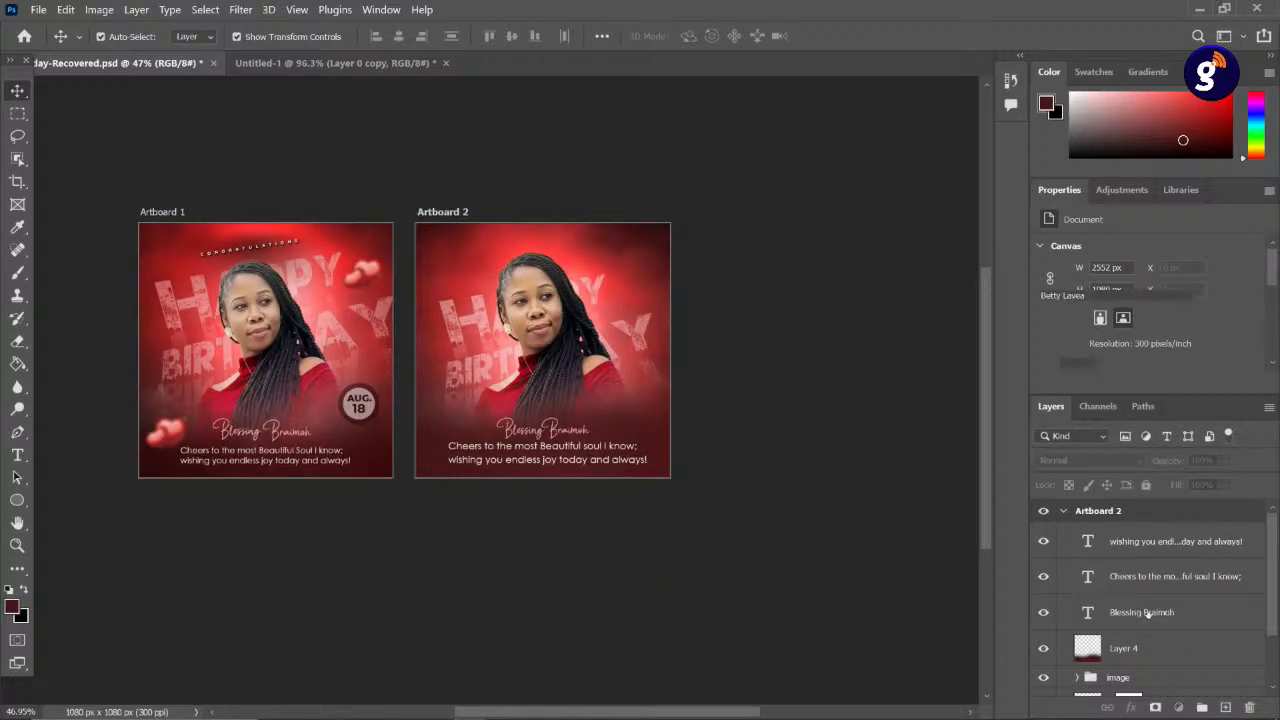
double_click(1170, 544)
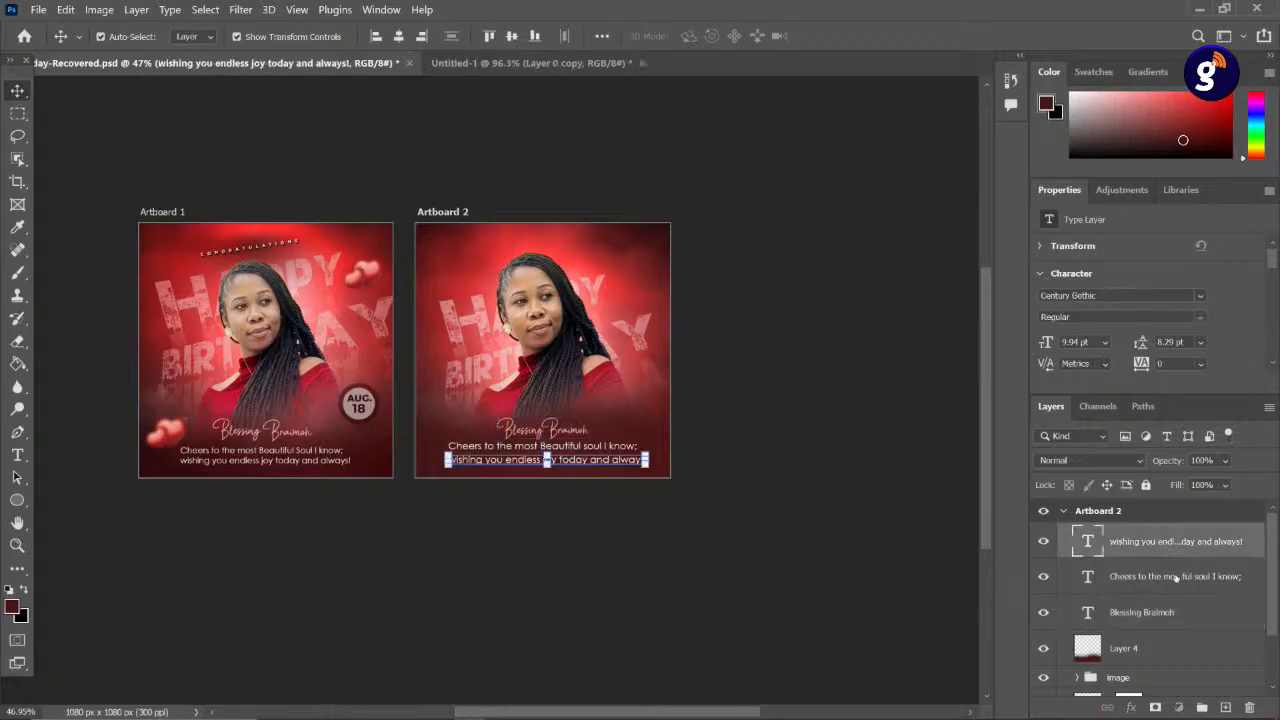
shift+click(1176, 578)
key(ctrl+g)
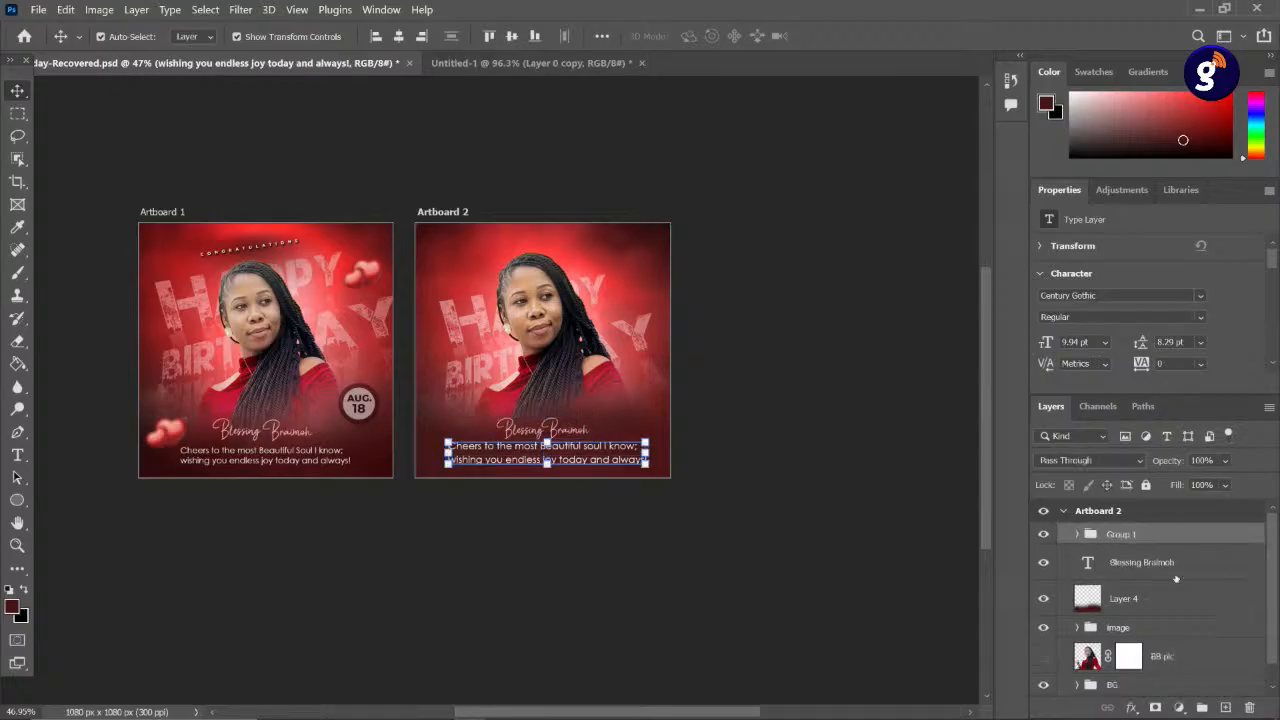
double_click(1121, 534)
text(birthday wishi)
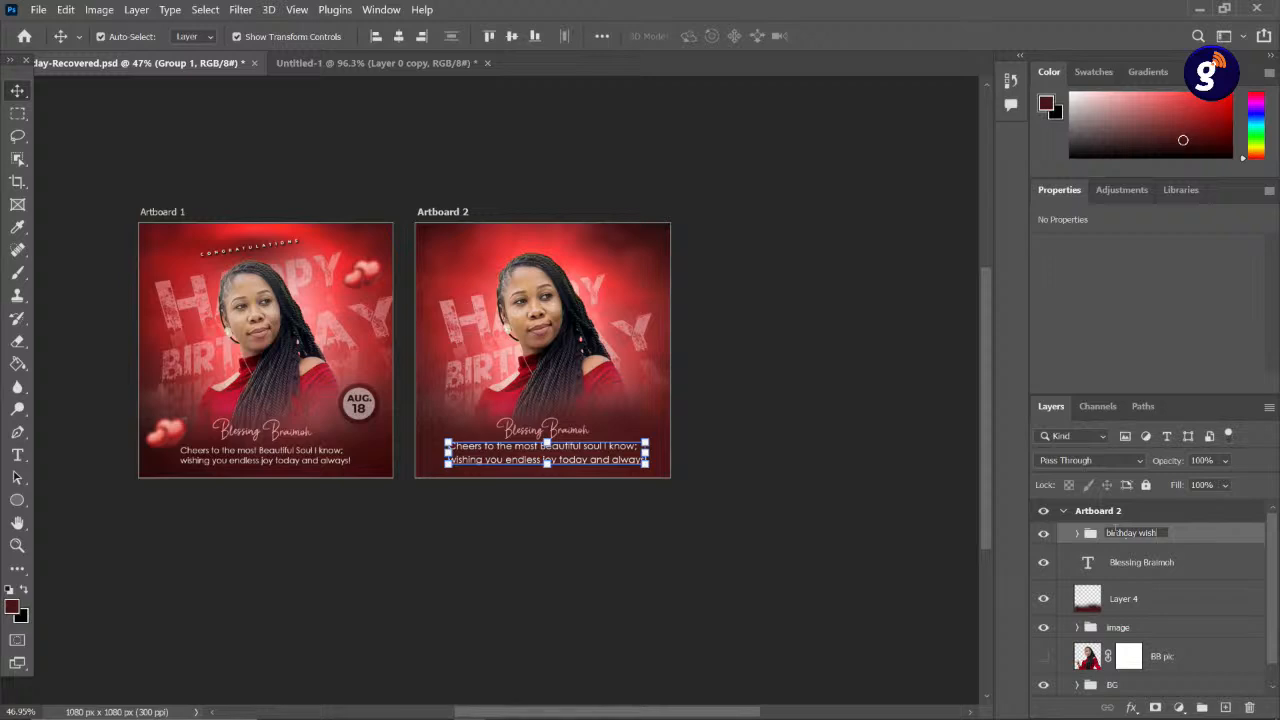
key(Return)
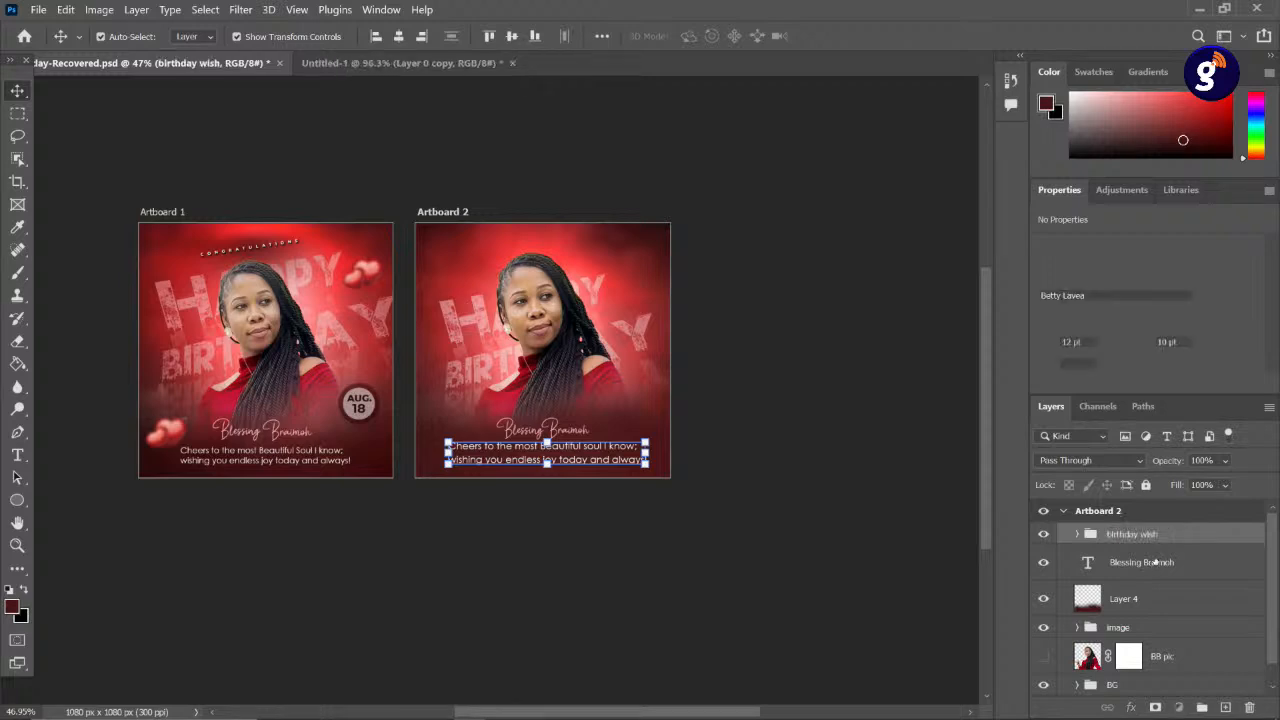
- Put the celebrant's name text layer in its own group, rename the group "name" and deselect it
click(1155, 563)
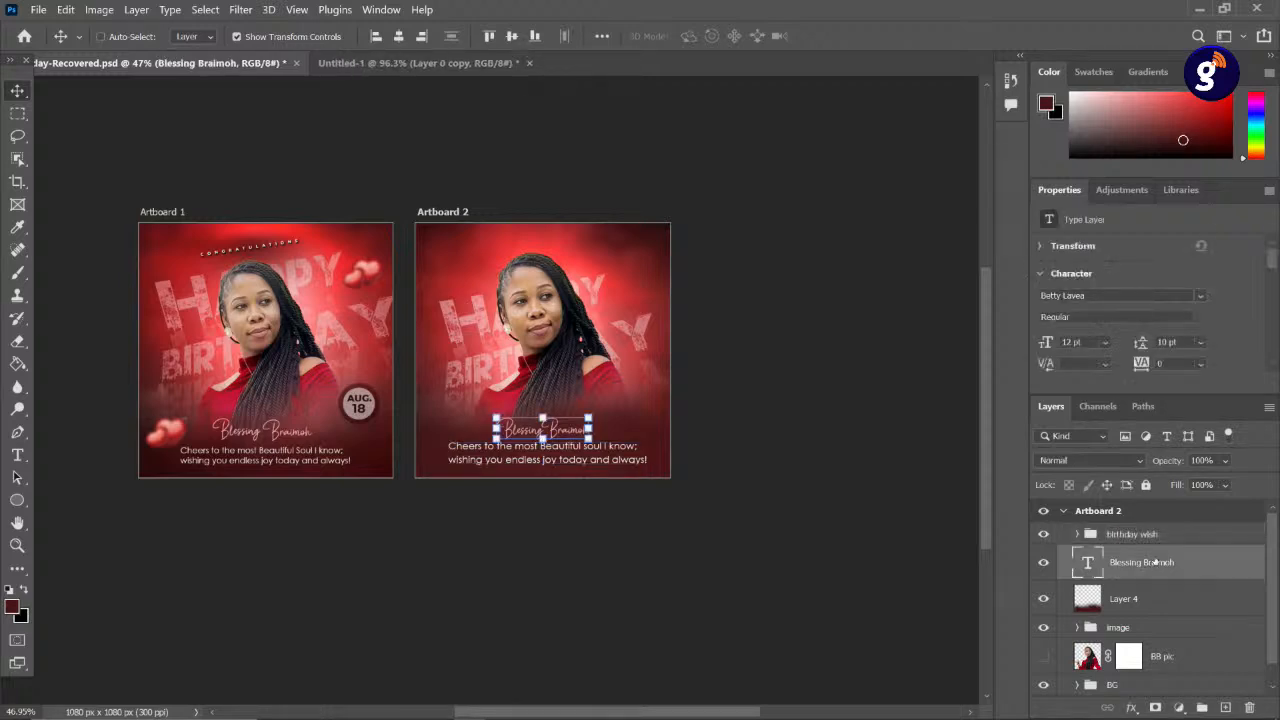
key(ctrl+g)
click(1150, 558)
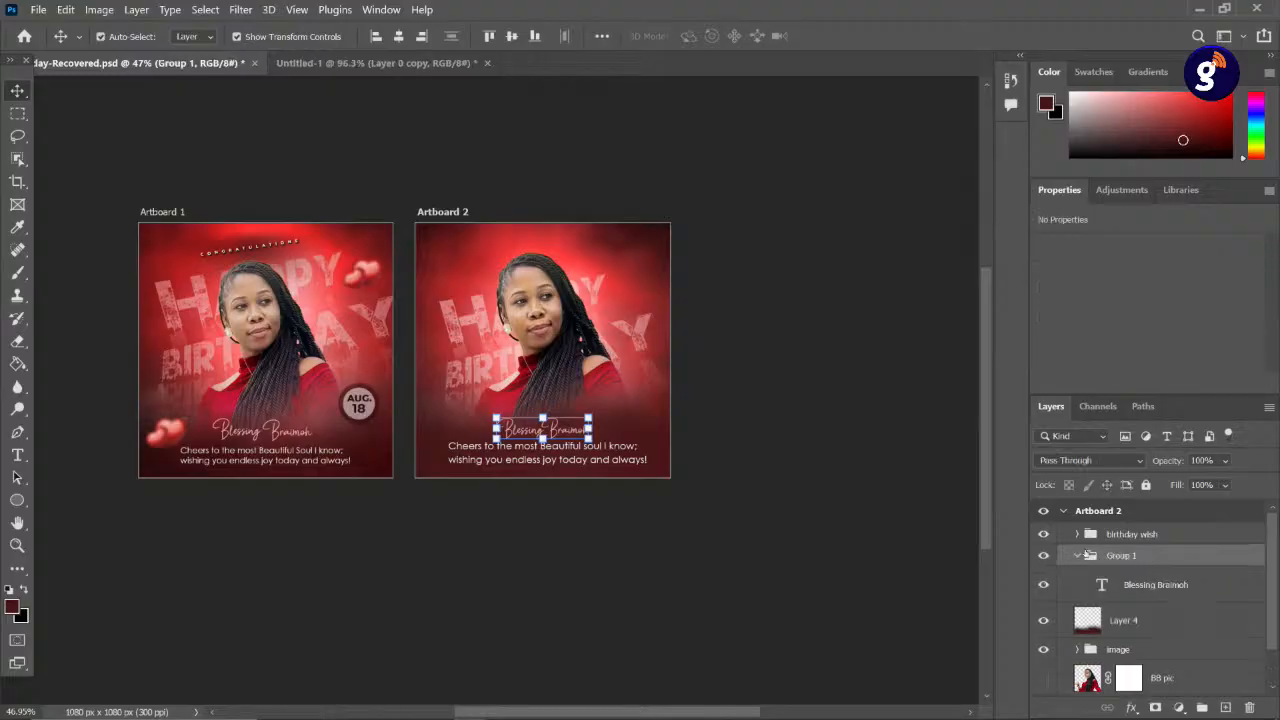
click(1077, 556)
double_click(1121, 556)
text(name)
key(Return)
click(786, 432)
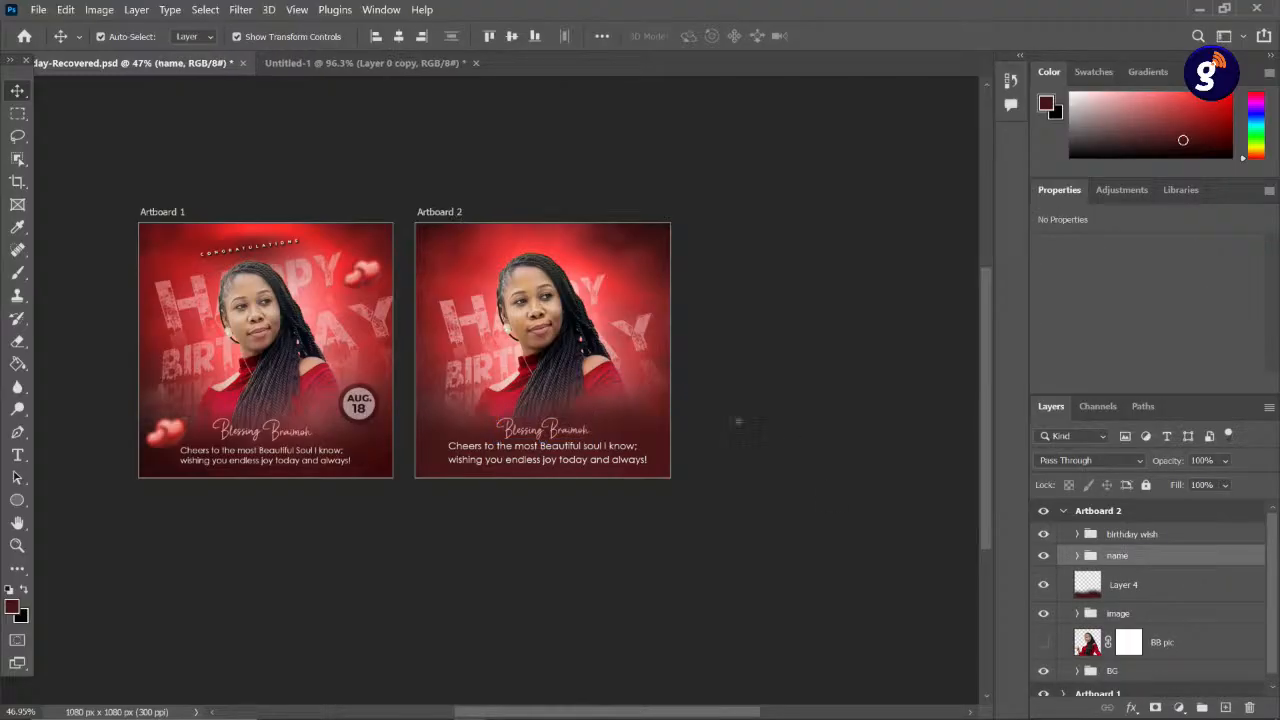
- Nudge the greeting's first line down slightly, closer to the second line, and collapse the "birthday wish" group
scroll(516, 459, up, 2)
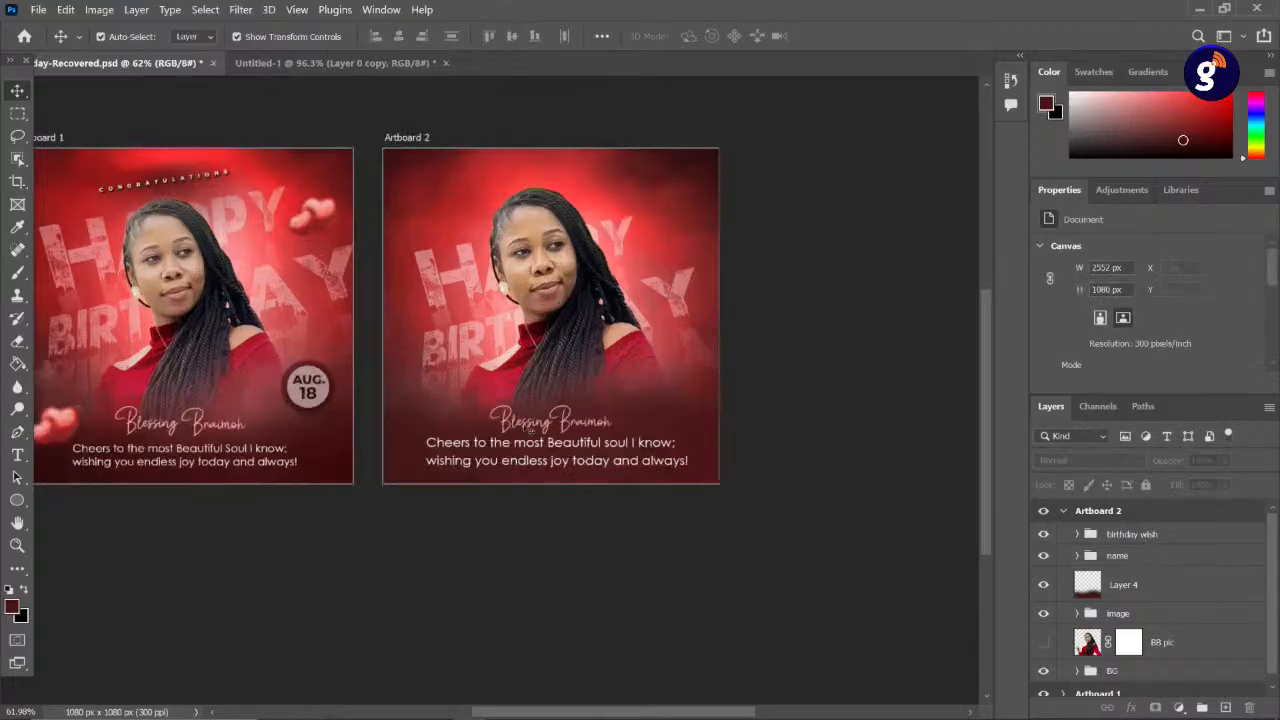
scroll(529, 428, down, 2)
scroll(558, 450, up, 1)
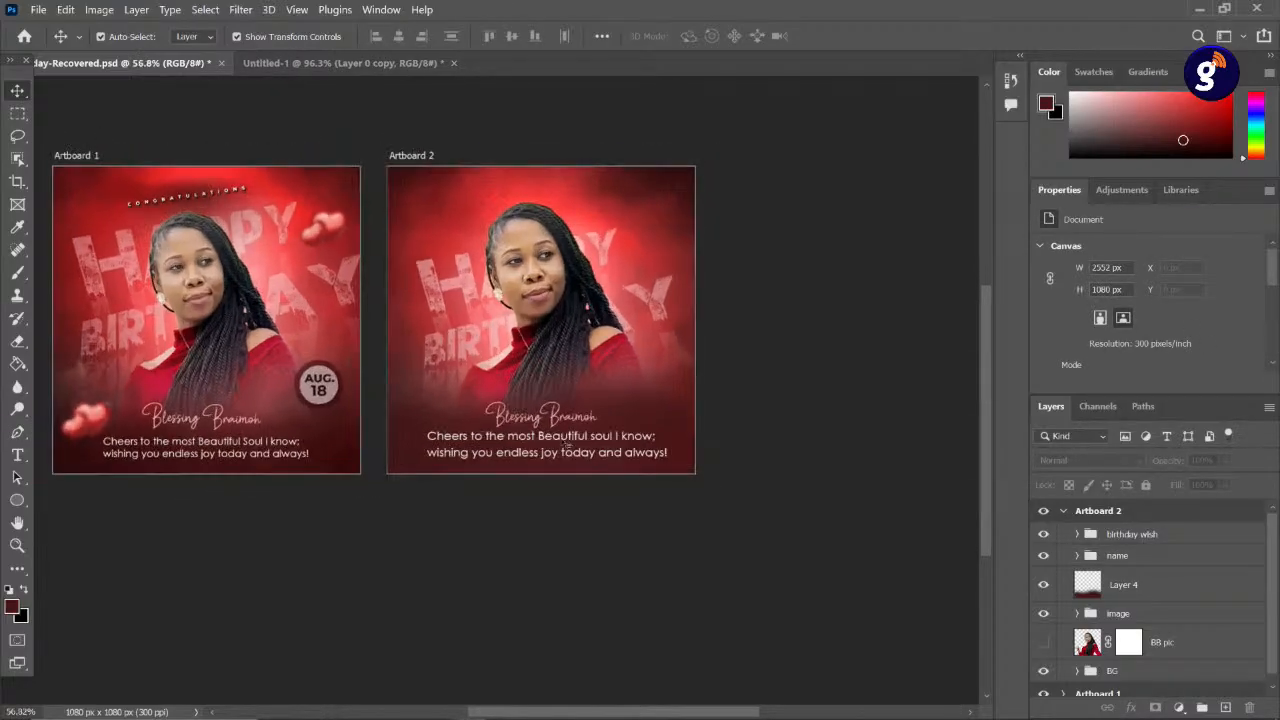
click(567, 444)
double_click(568, 443)
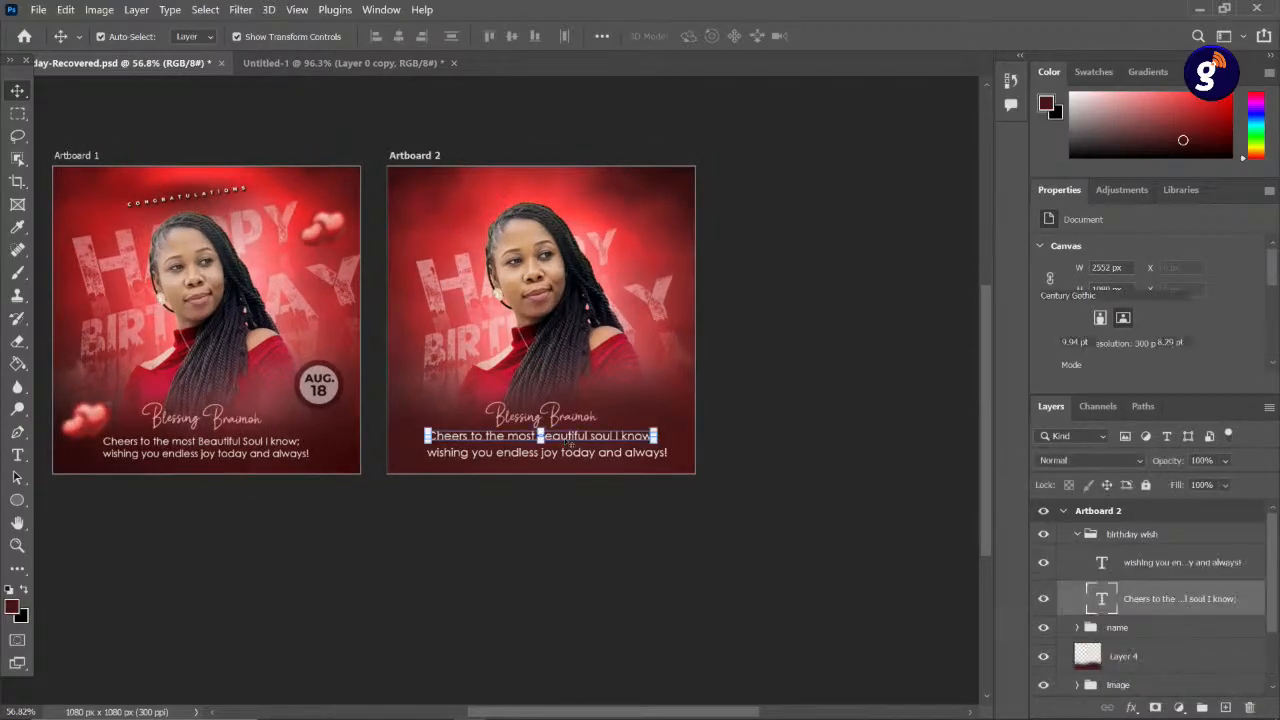
key(Down)
key(Down)
key(Down)
key(Down)
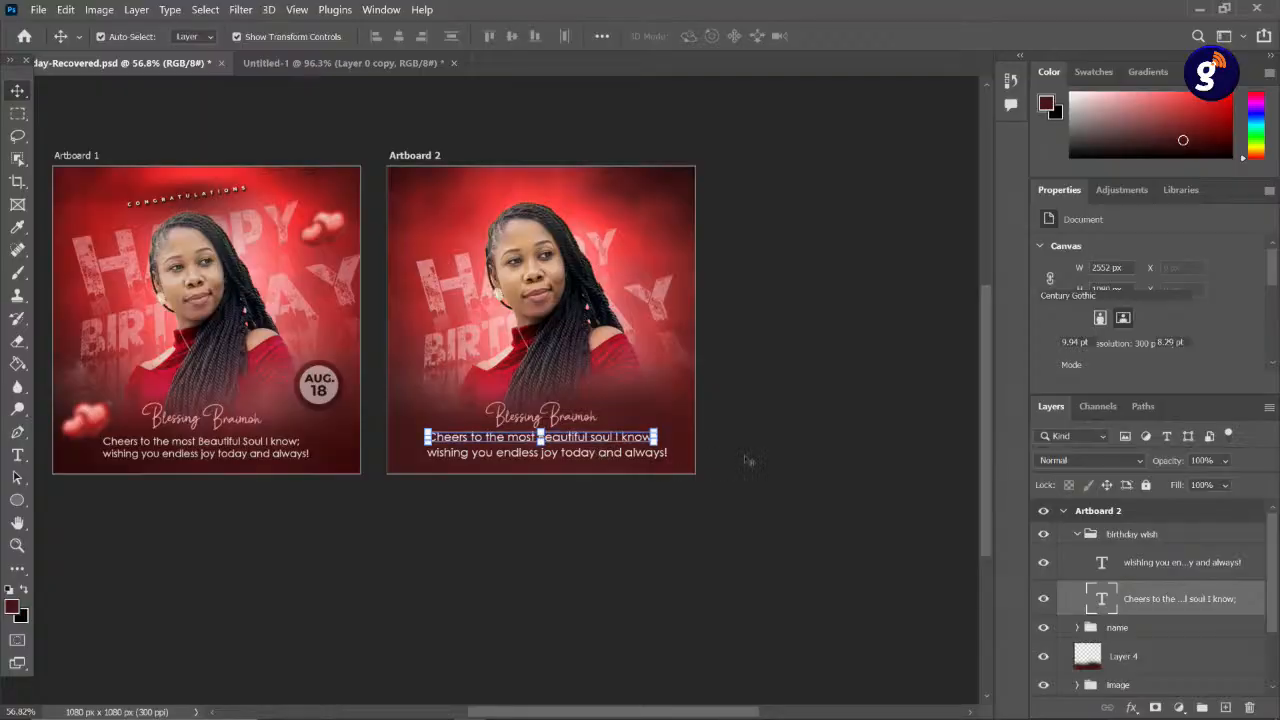
click(759, 450)
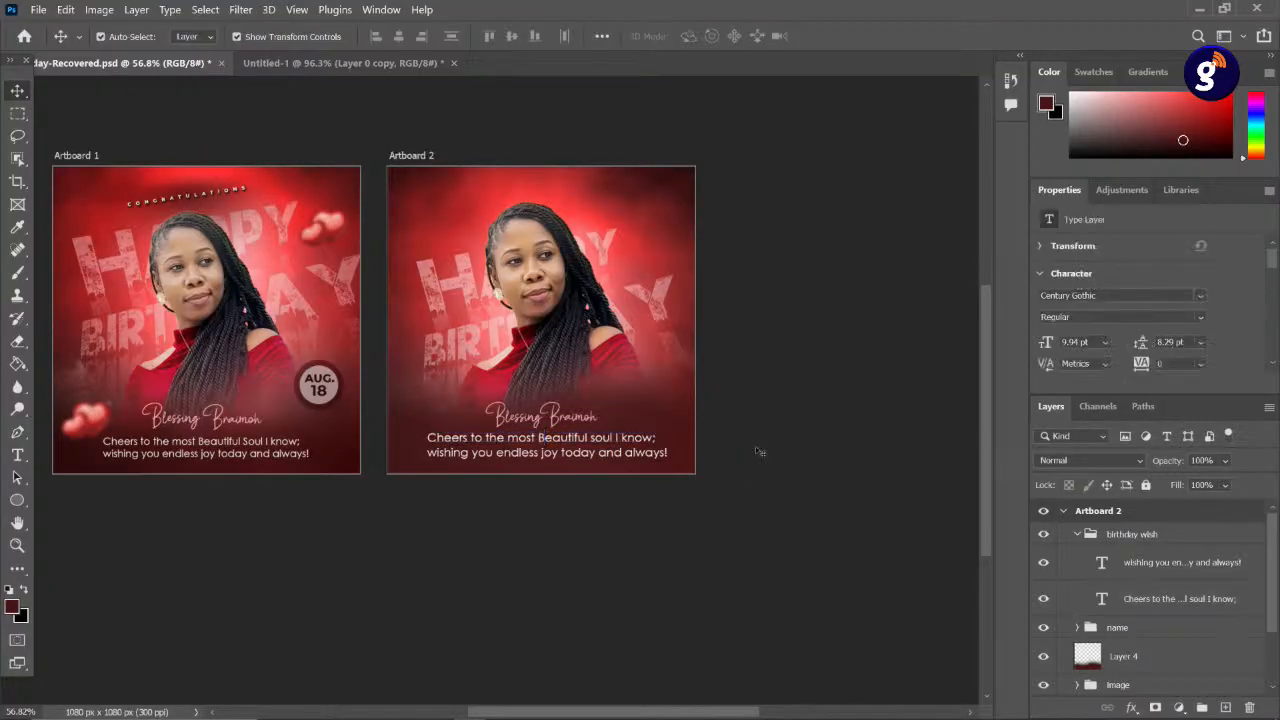
click(1077, 535)
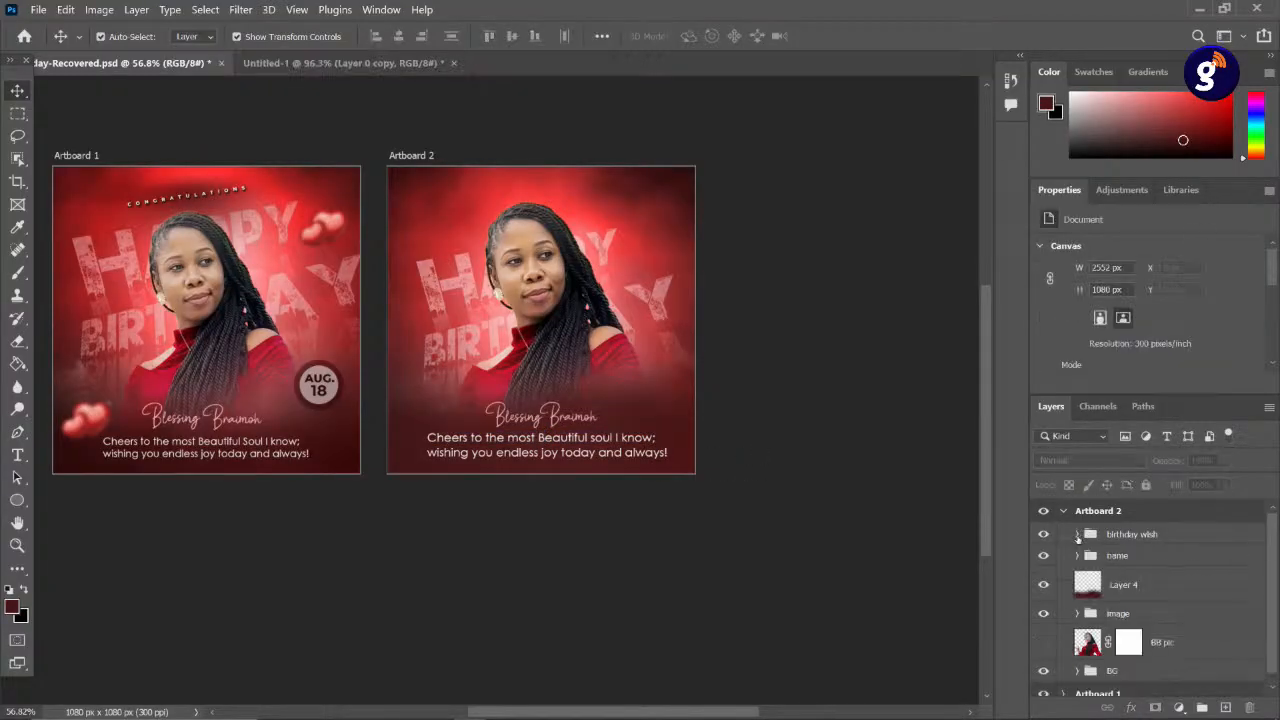
- Draw a circle about 179 px across with the Ellipse tool in Artboard 2's lower-right area, matching Artboard 1's date badge
scroll(262, 392, up, 4)
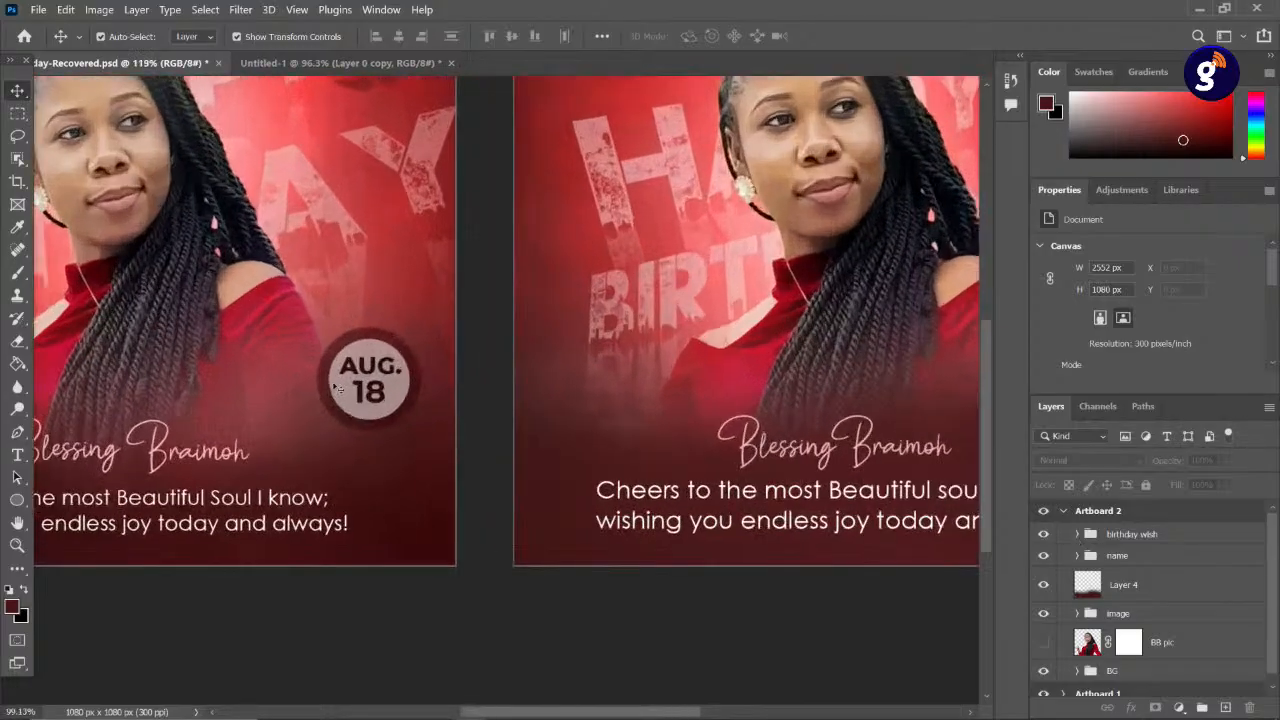
scroll(335, 387, down, 4)
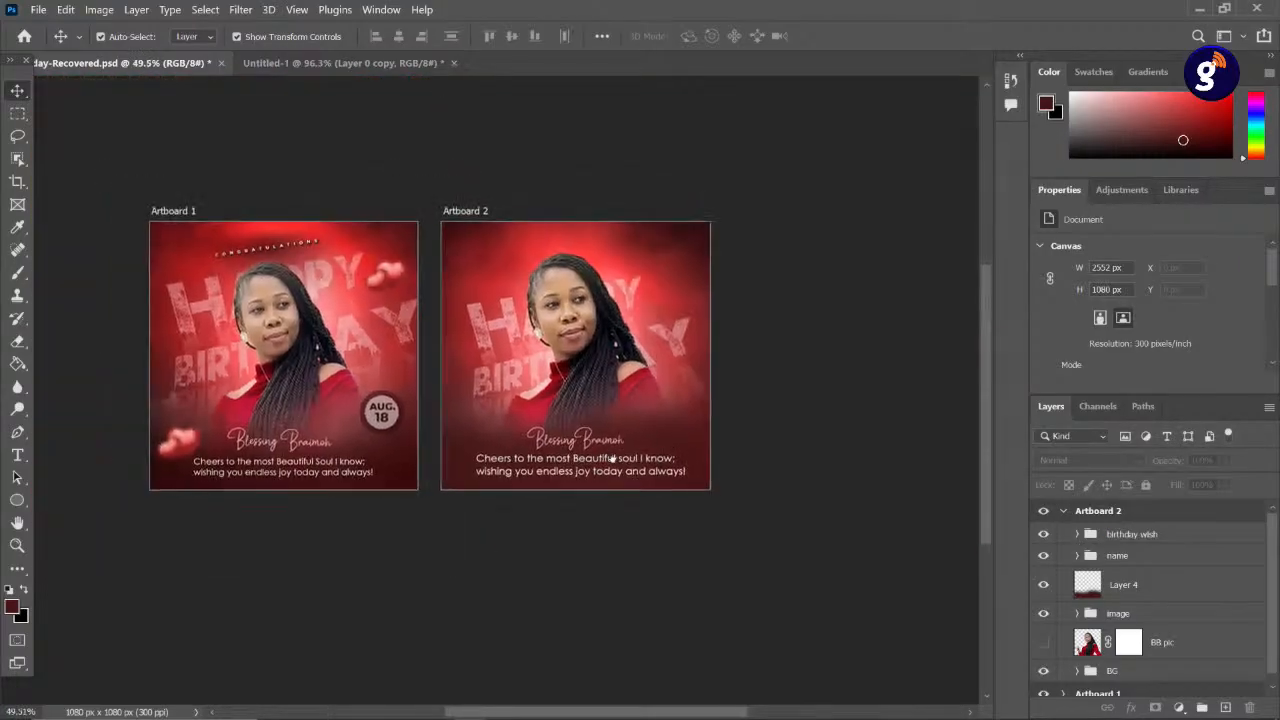
drag(612, 458, 621, 462)
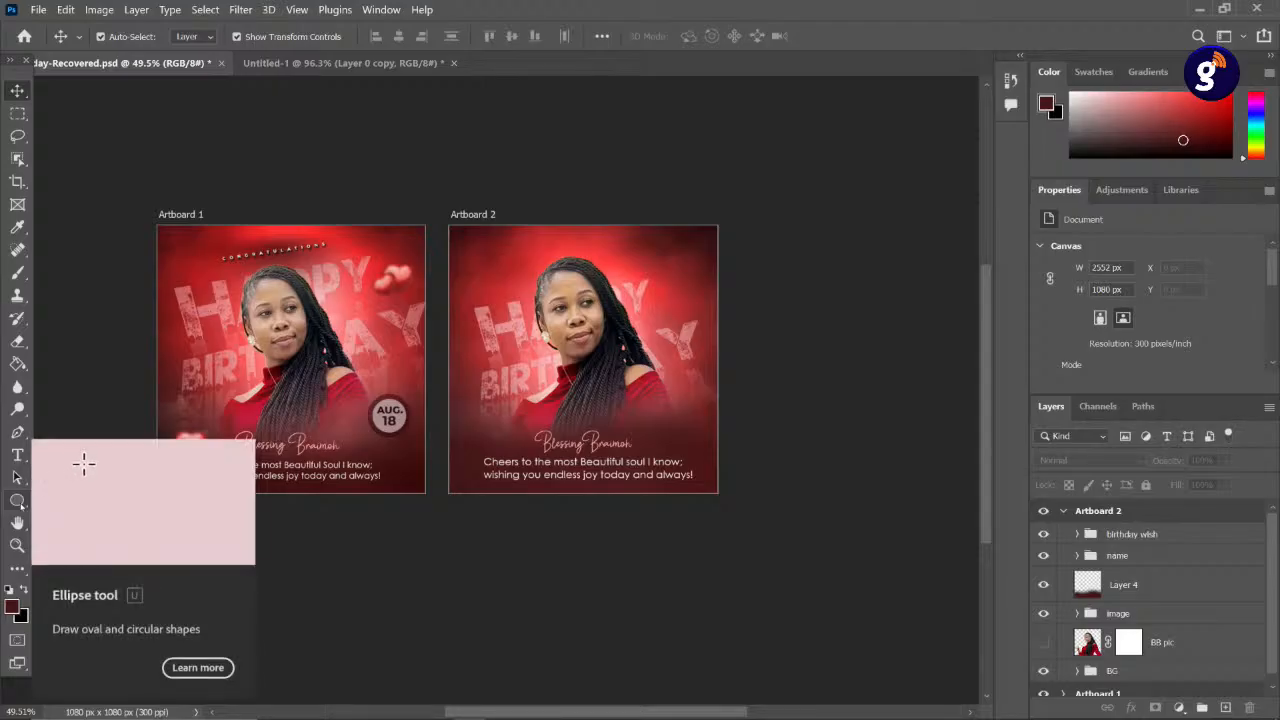
click(20, 505)
click(44, 517)
click(20, 505)
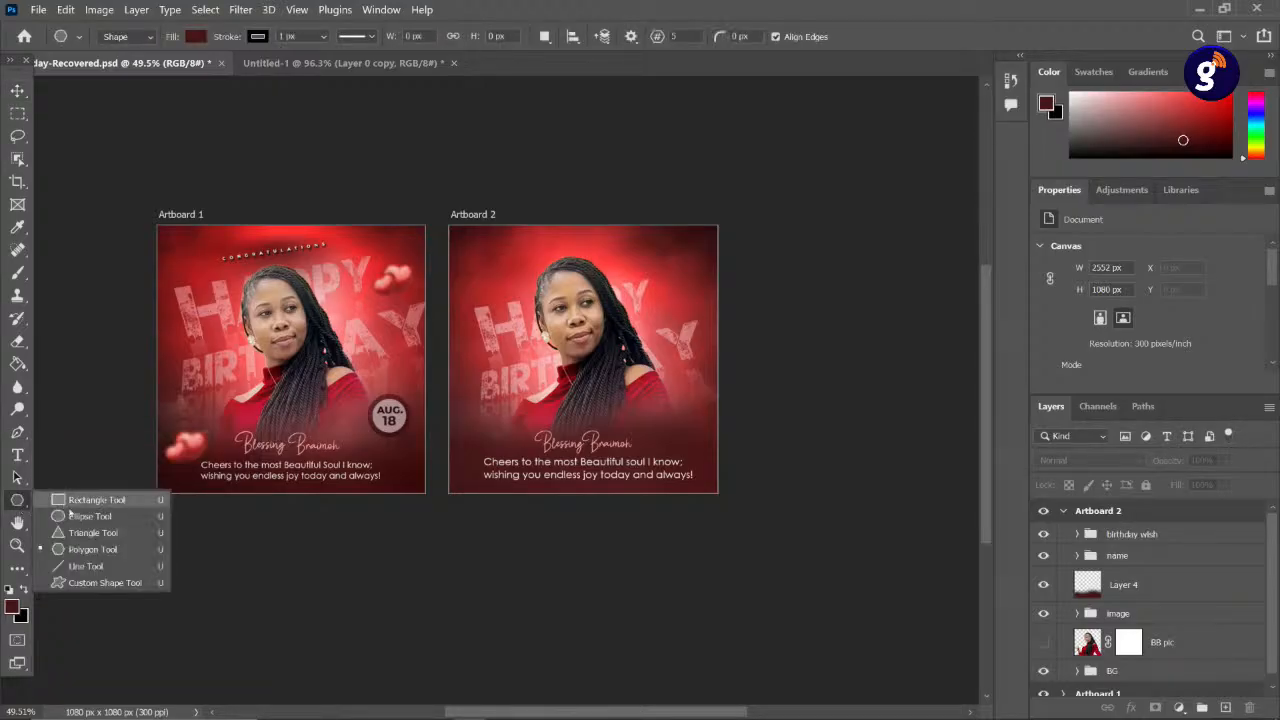
click(90, 550)
scroll(684, 330, up, 2)
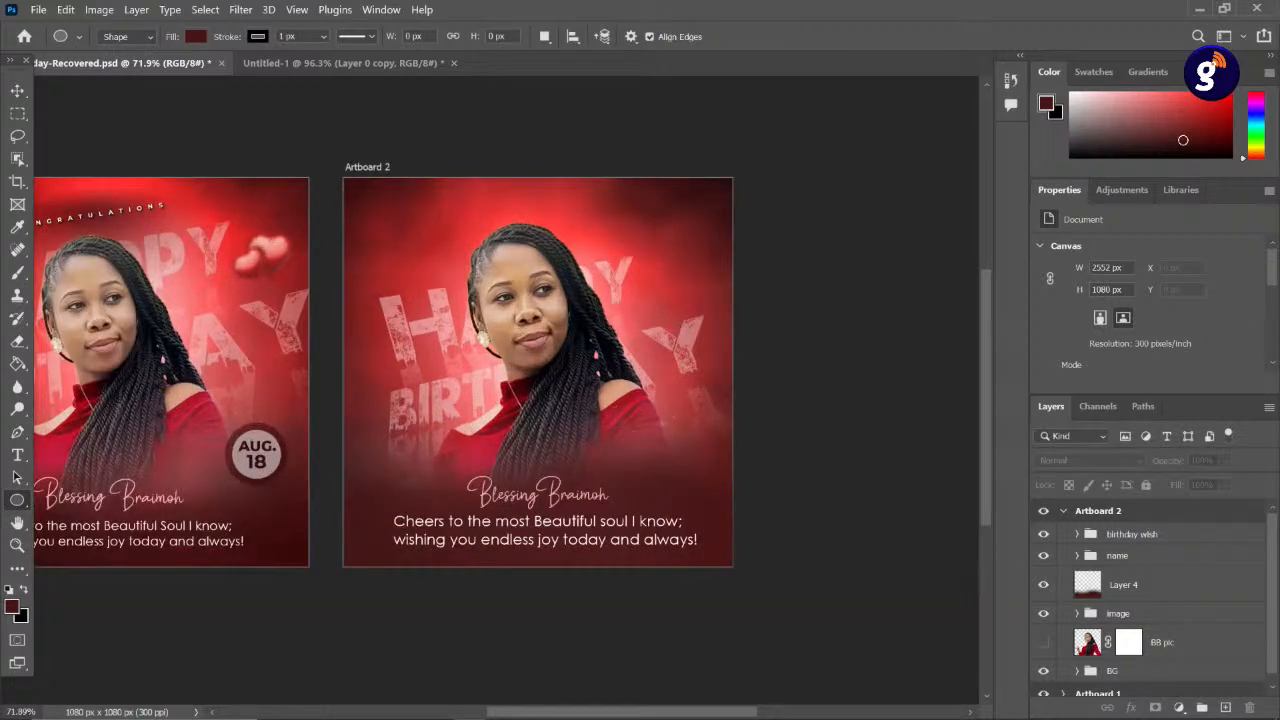
drag(652, 434, 715, 497)
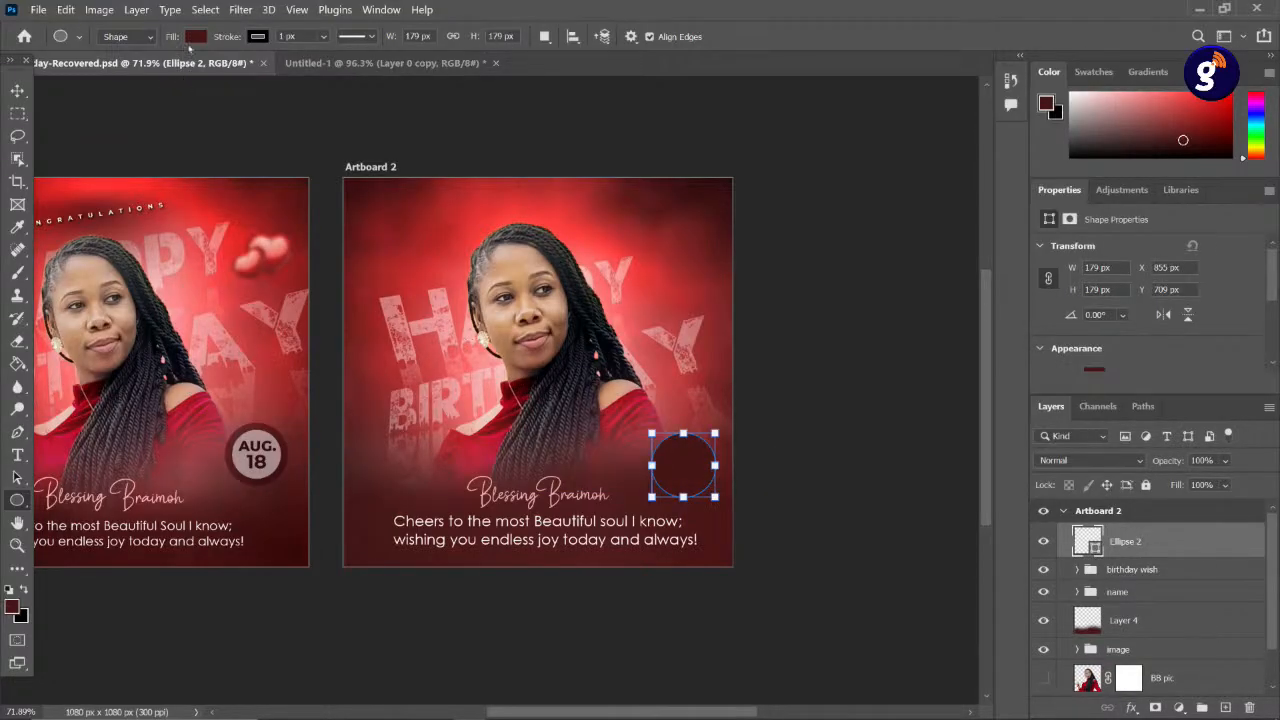
- Fill the new circle with the recently used orange and open the color picker for its fill
click(193, 37)
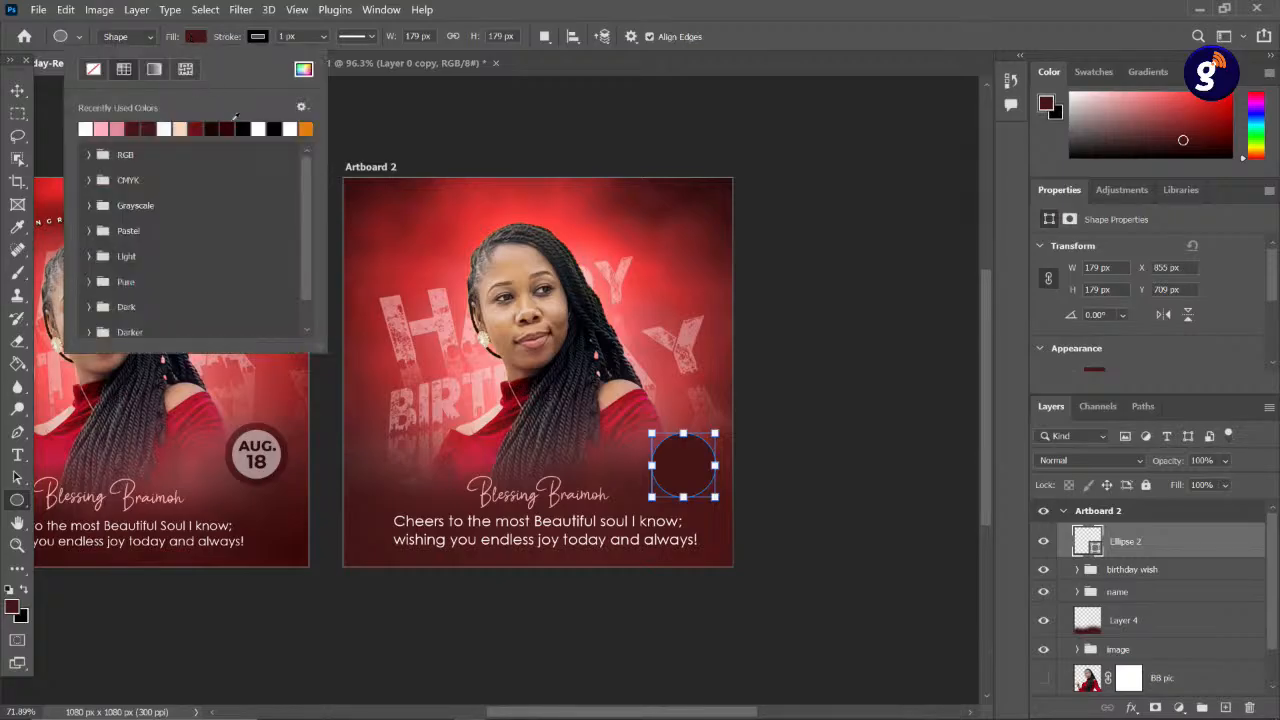
click(305, 128)
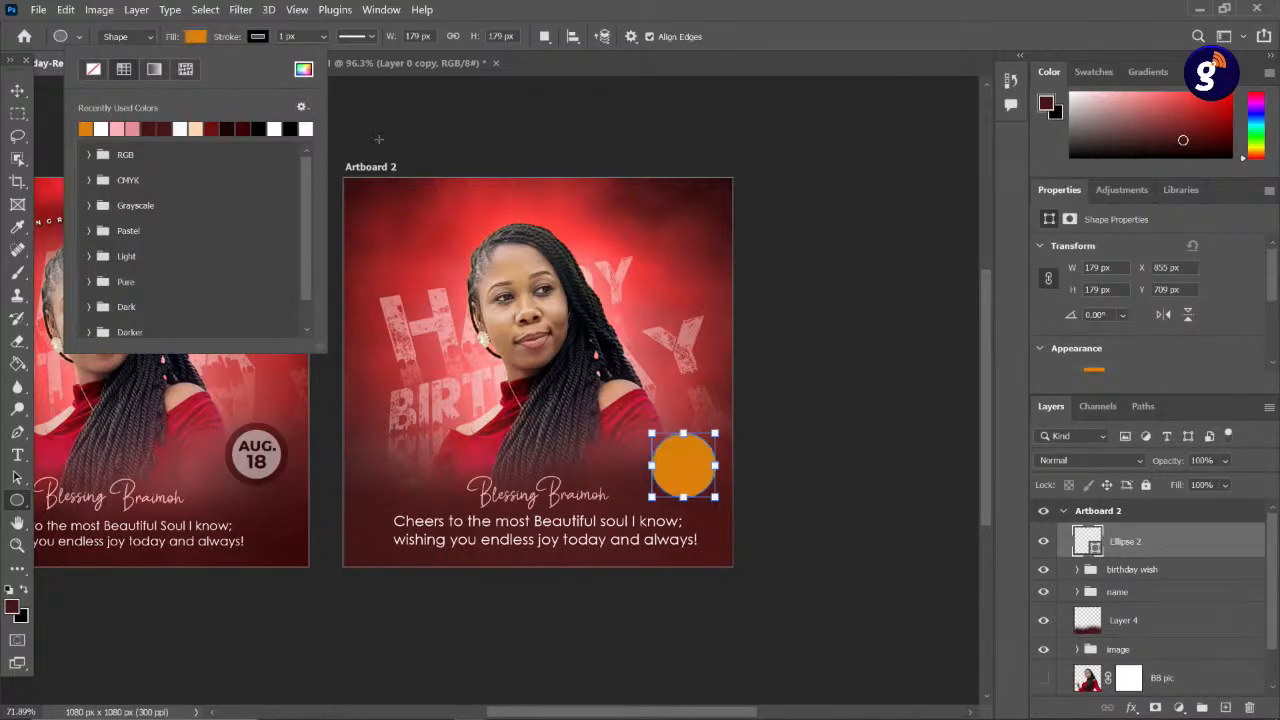
click(303, 69)
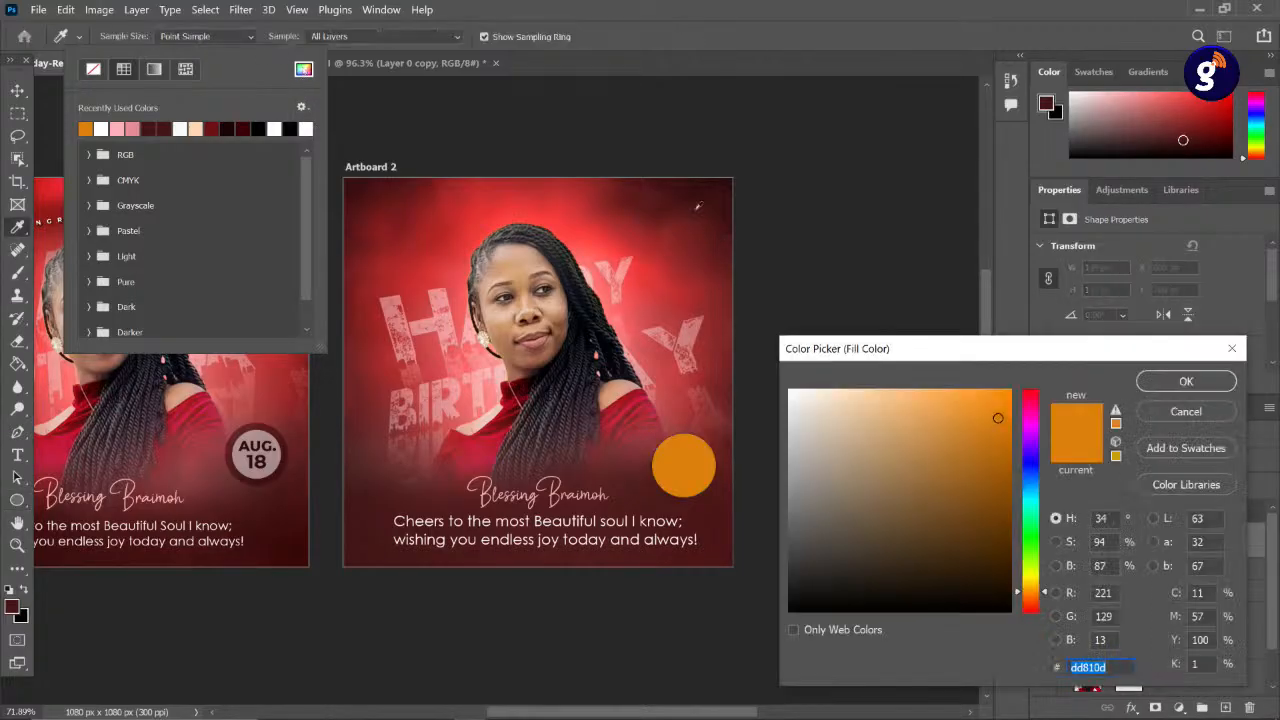
- Fill the circle on Artboard 2 with the dark maroon 4d1718 sampled from the background's upper corner
click(698, 204)
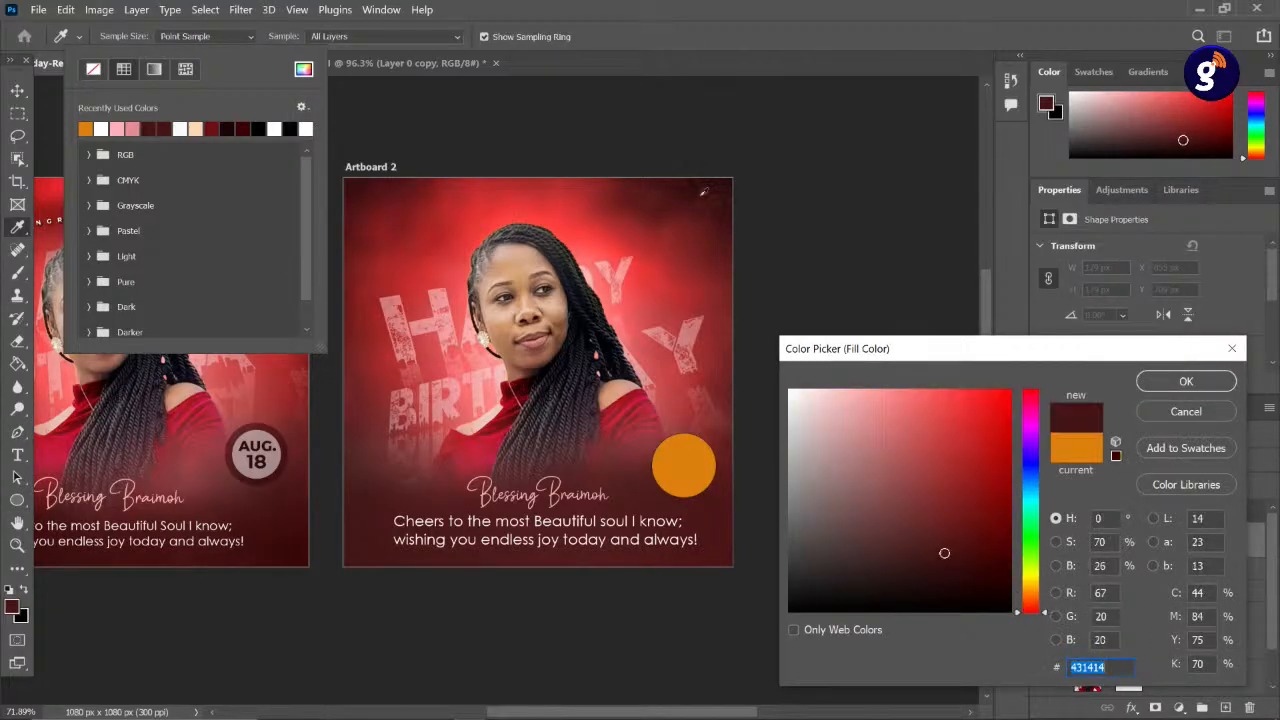
click(933, 444)
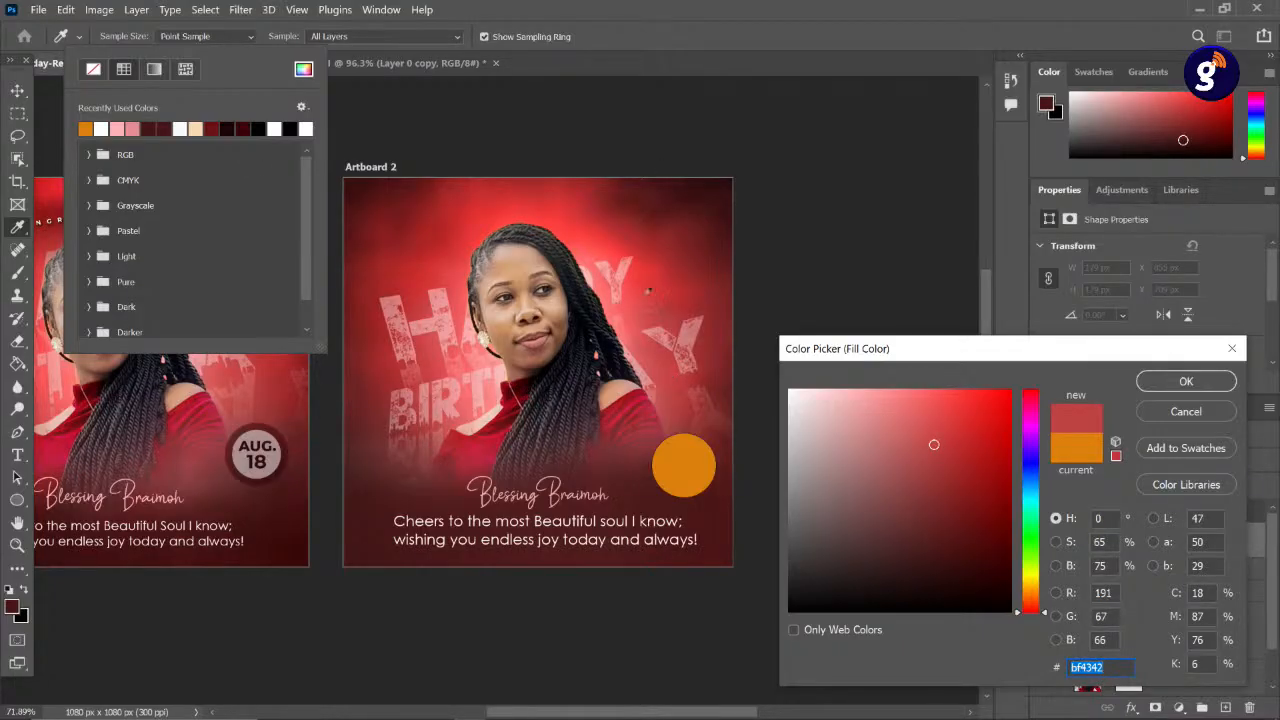
click(683, 252)
click(692, 201)
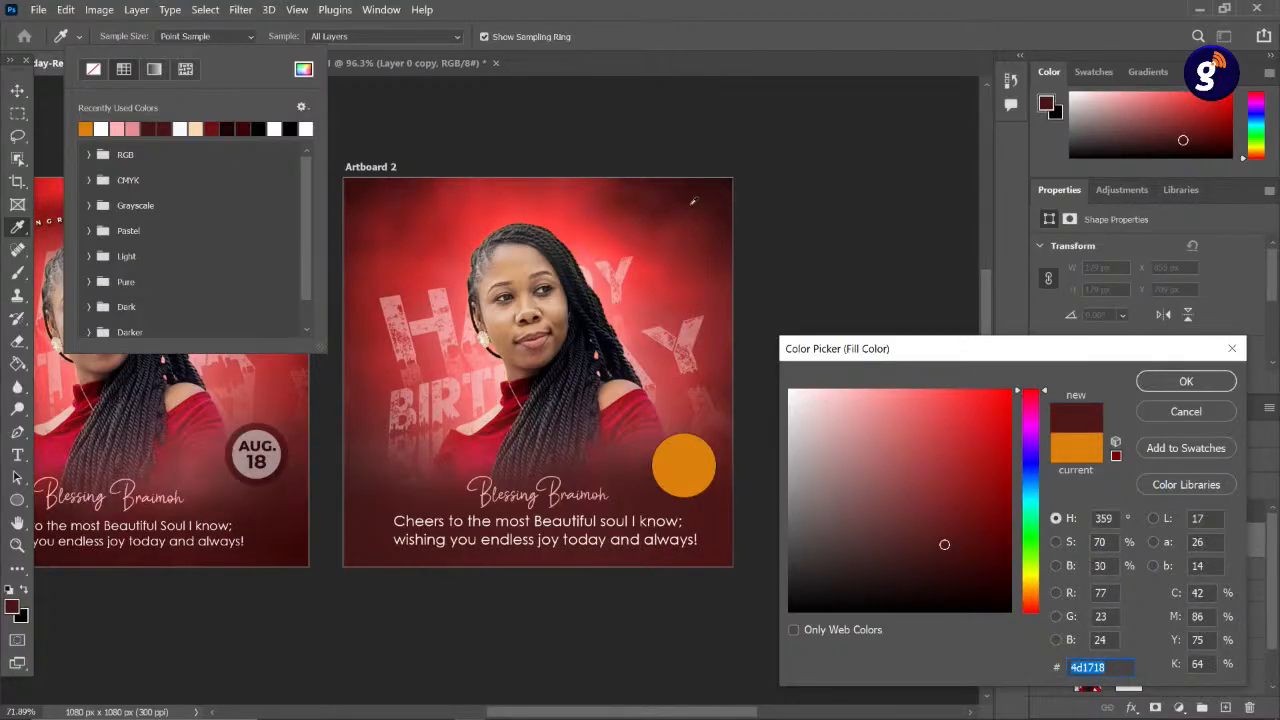
click(1190, 388)
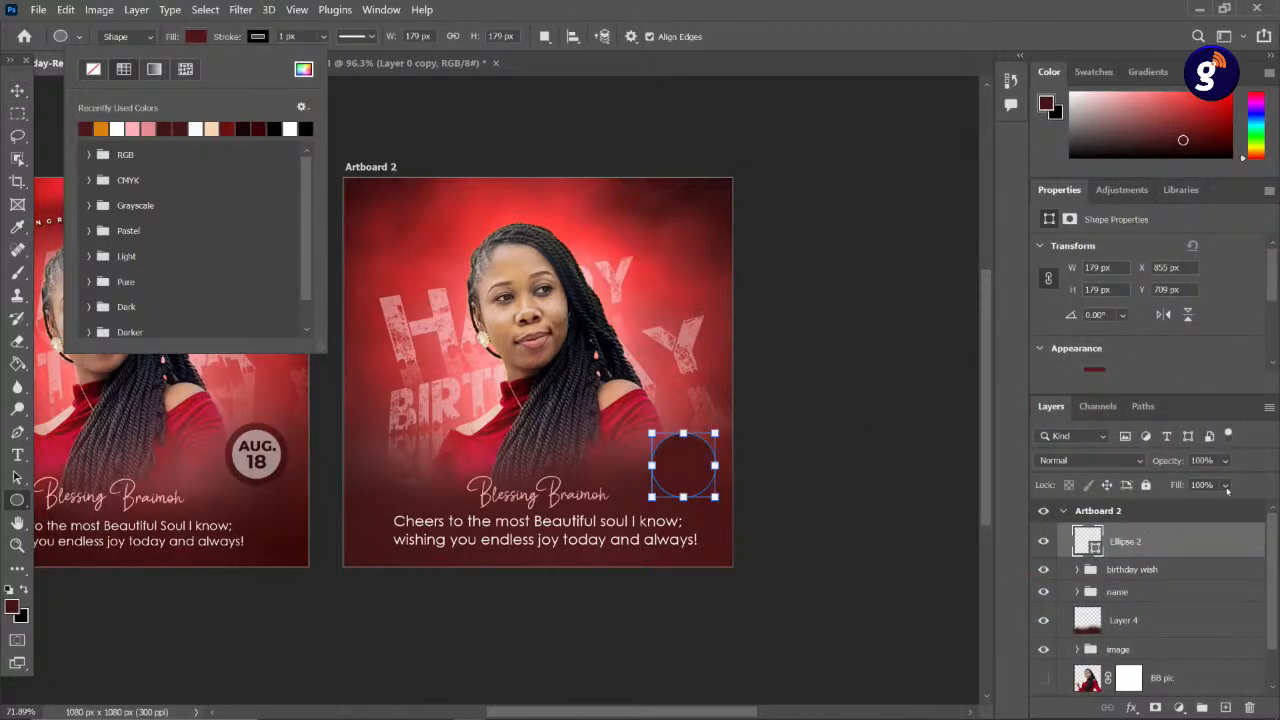
- Duplicate the maroon circle to a spot above it, and remove the stroke from the original circle
click(17, 91)
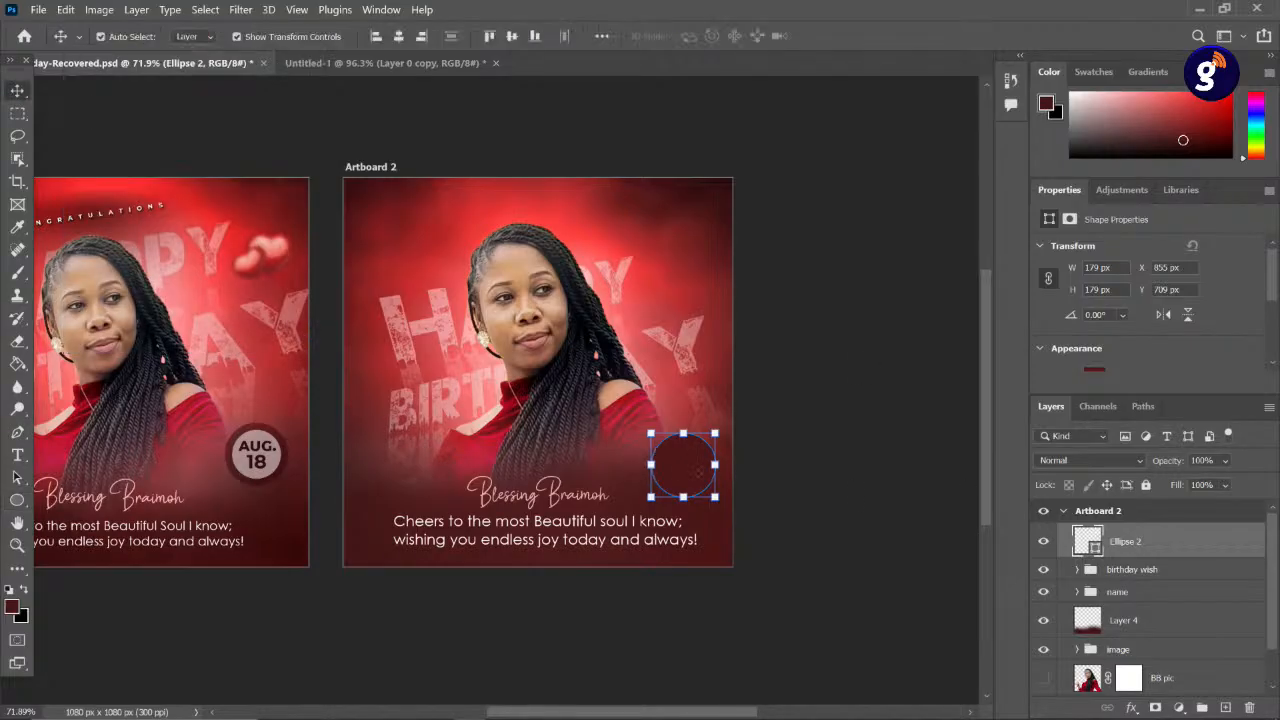
drag(696, 472, 678, 366)
click(705, 475)
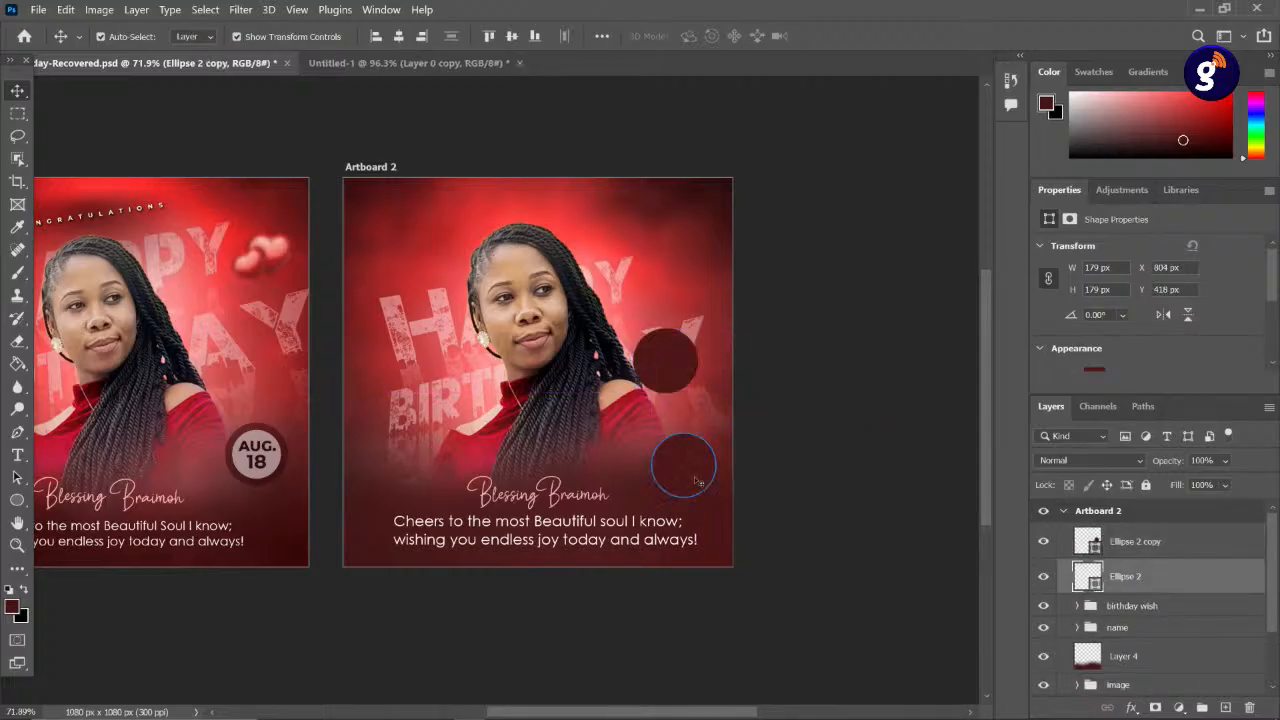
scroll(1150, 308, down, 2)
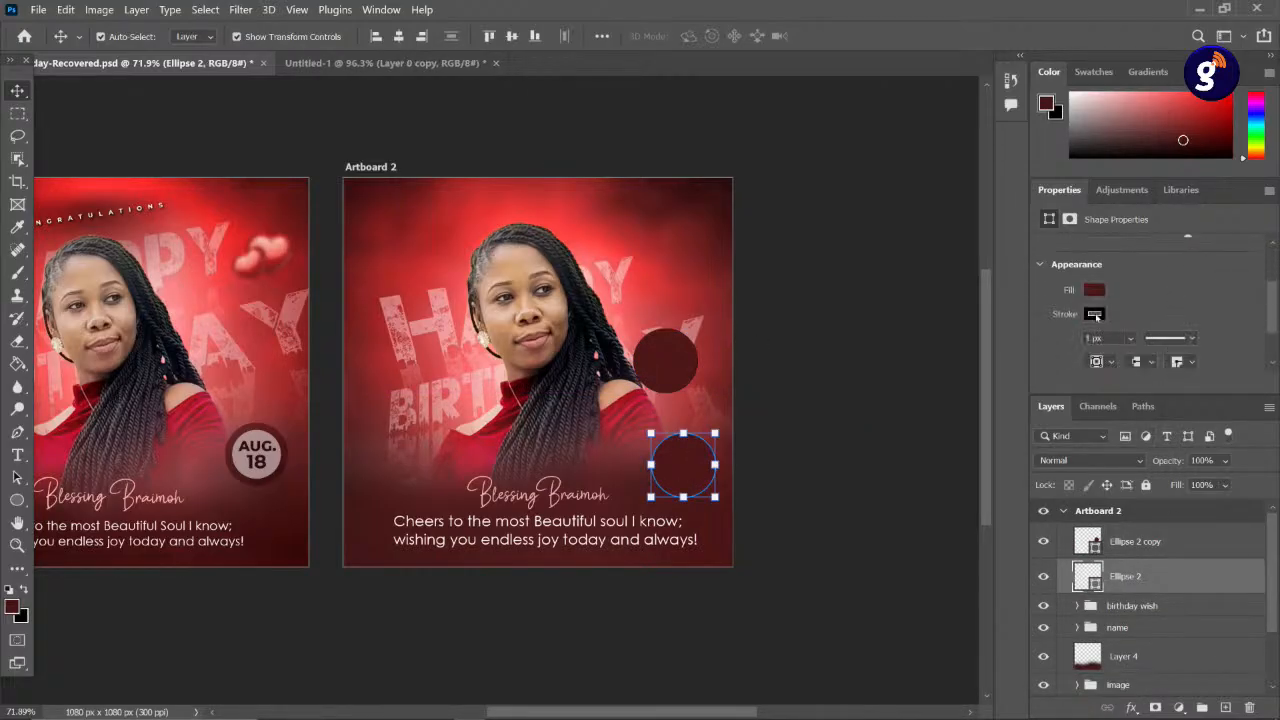
click(1095, 314)
click(1044, 350)
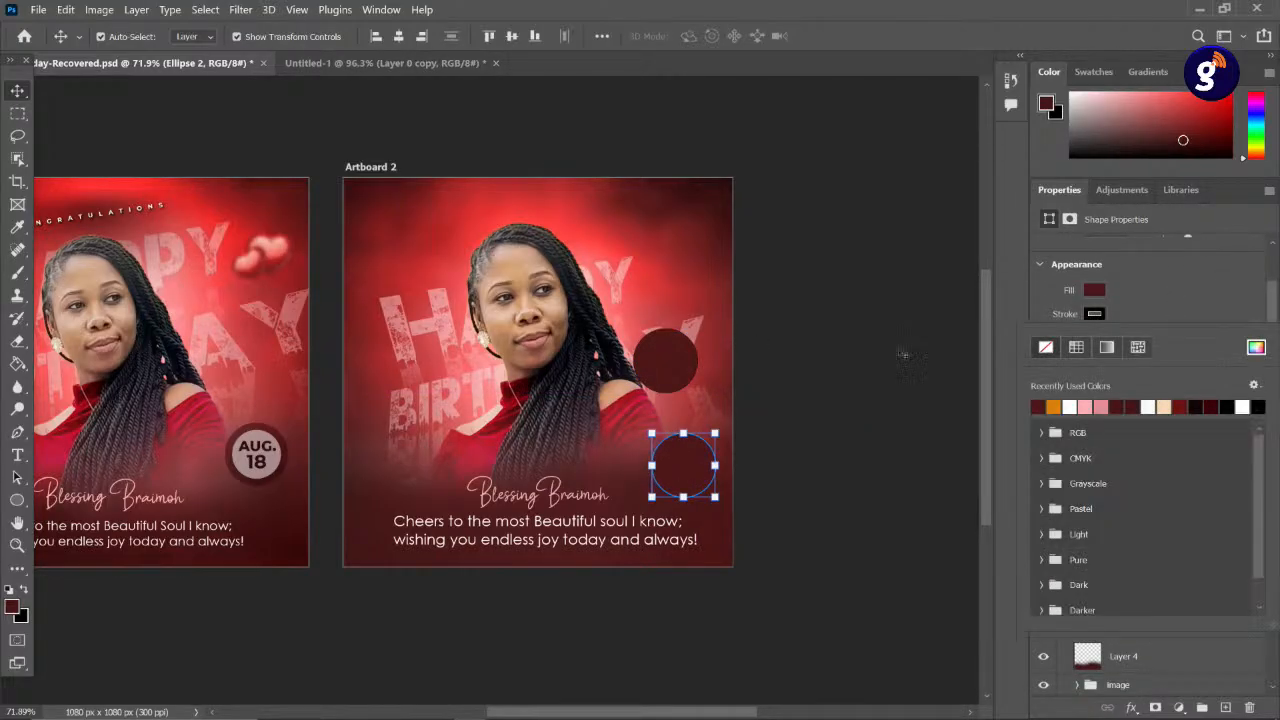
click(884, 356)
scroll(721, 397, up, 2)
scroll(721, 397, up, 2)
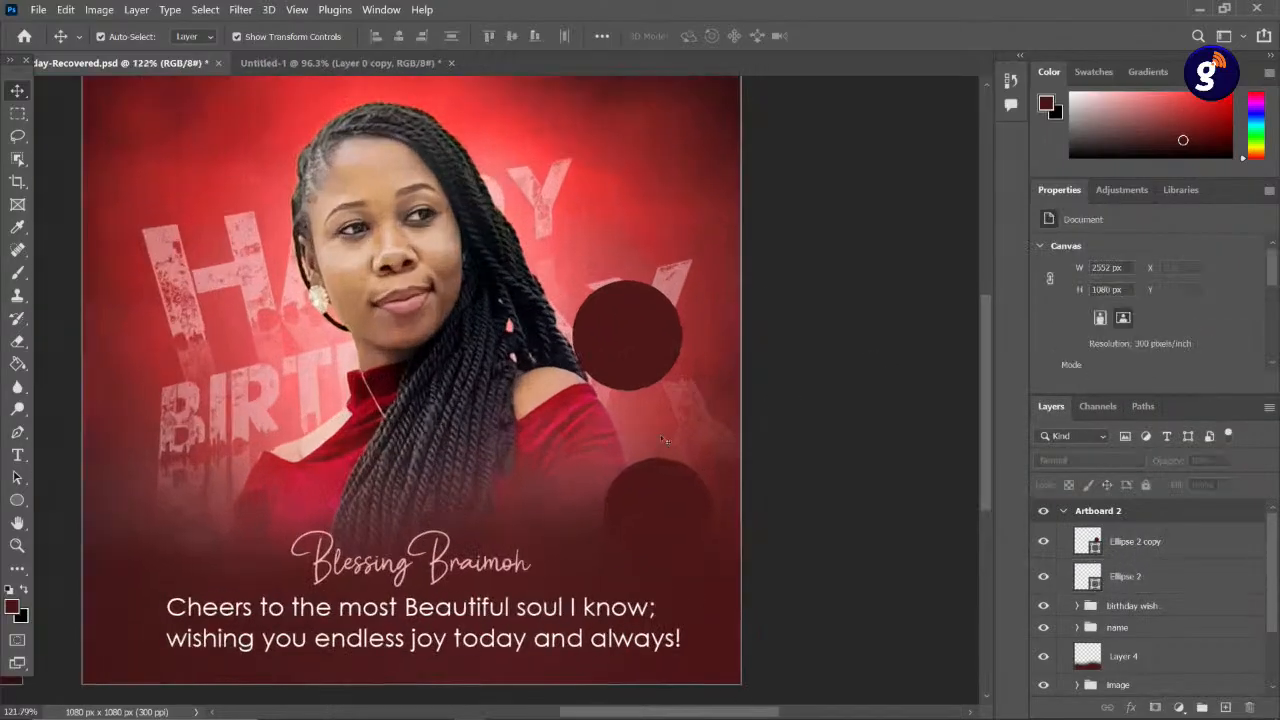
- Lower the original maroon circle's layer opacity to 61%
click(663, 487)
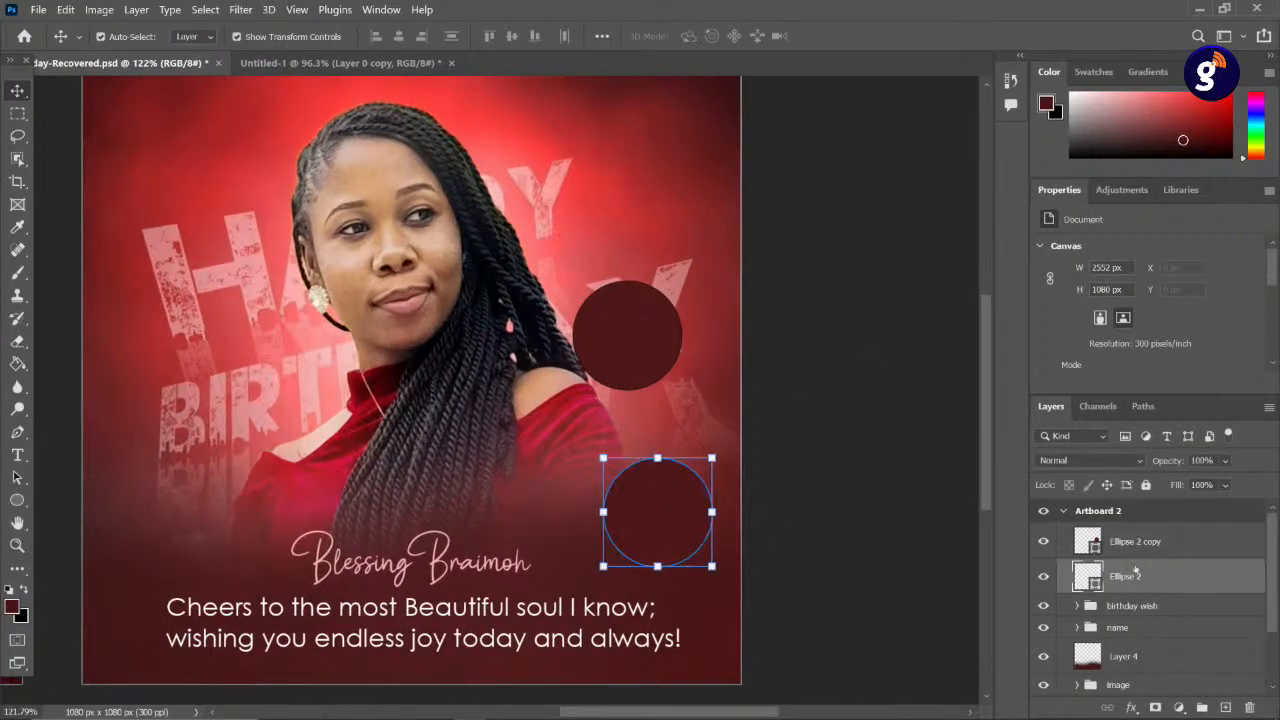
click(1226, 460)
drag(1264, 483, 1233, 483)
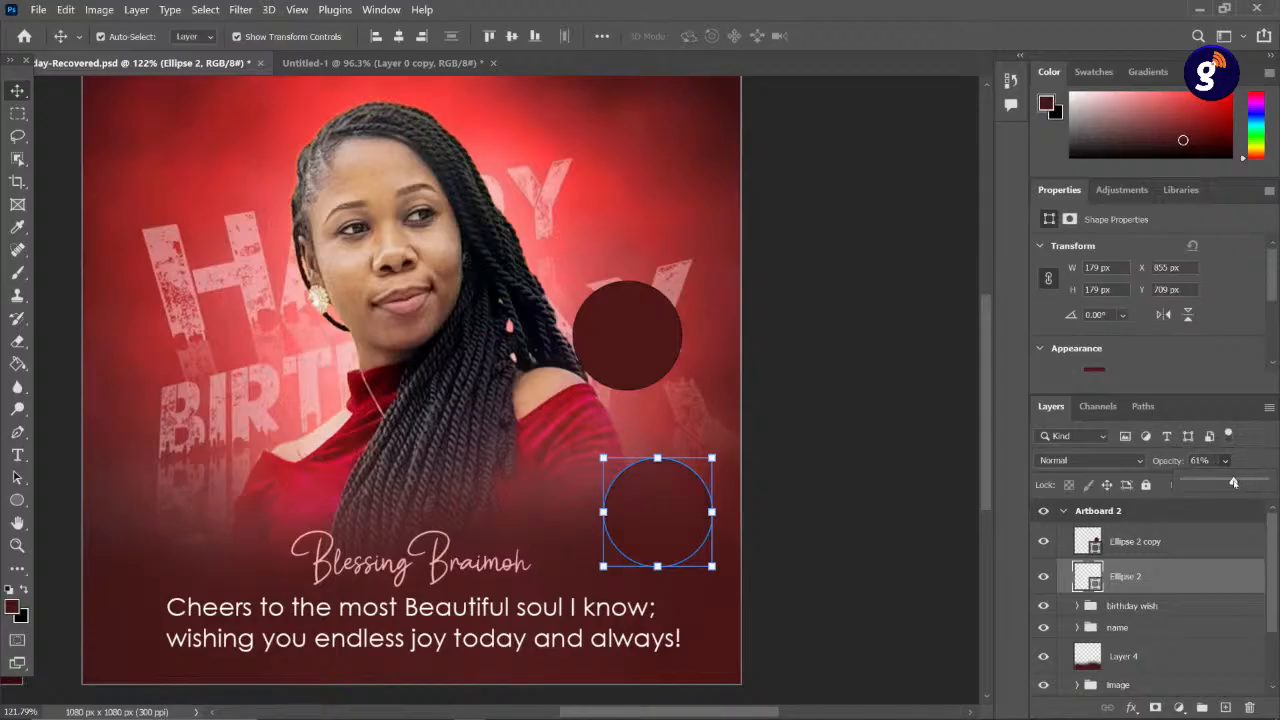
click(903, 460)
scroll(465, 468, down, 4)
scroll(466, 472, down, 2)
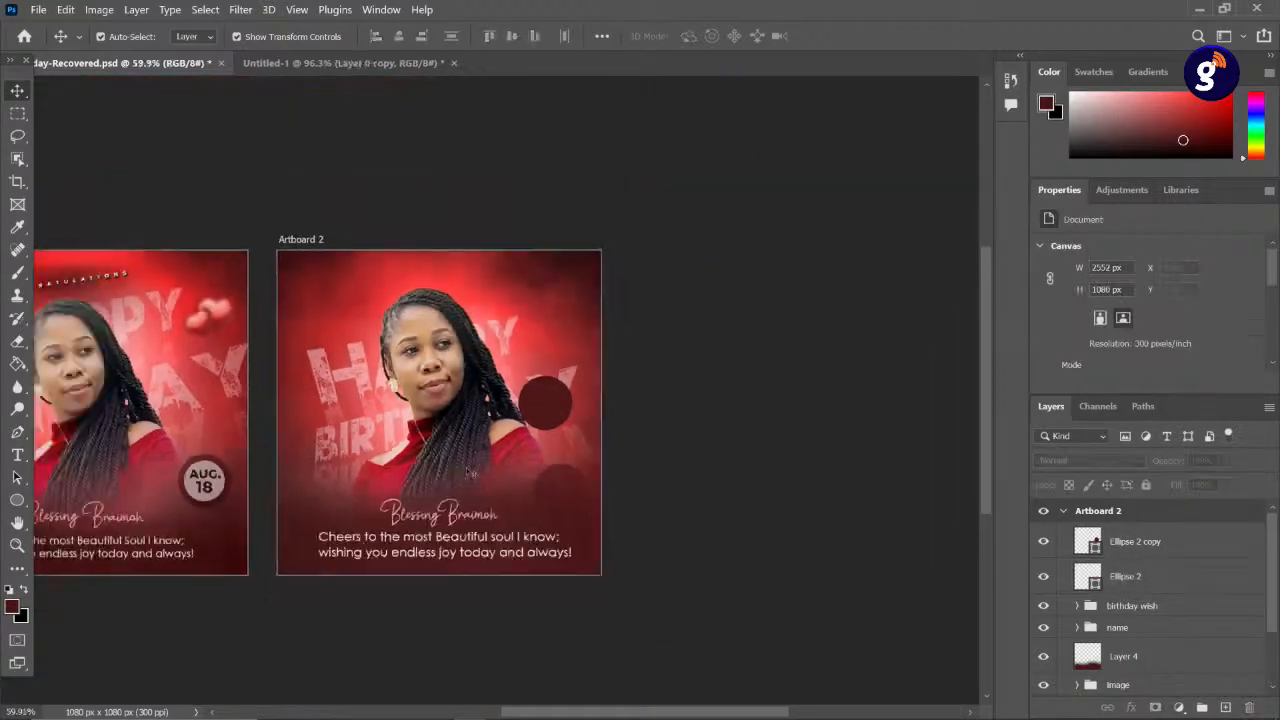
- Change the duplicate circle's fill to the light pink f4a9a9 sampled from the birthday lettering
scroll(478, 462, up, 3)
drag(530, 443, 596, 459)
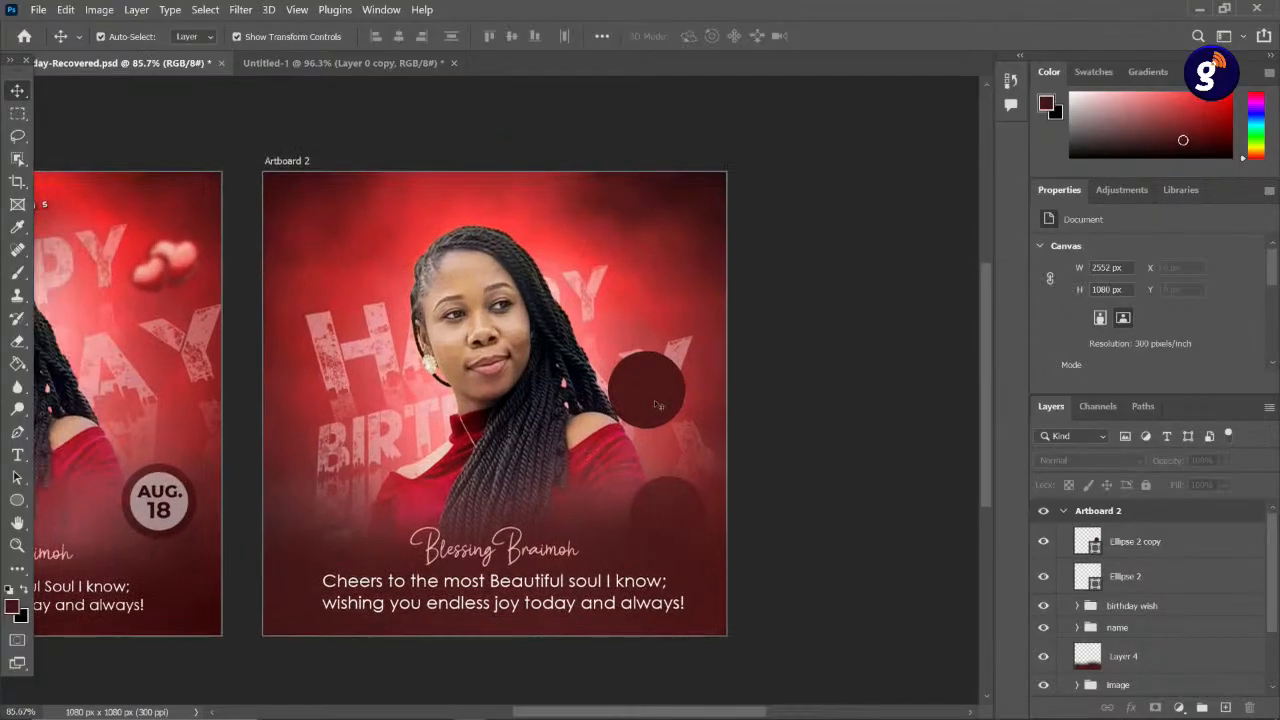
click(660, 401)
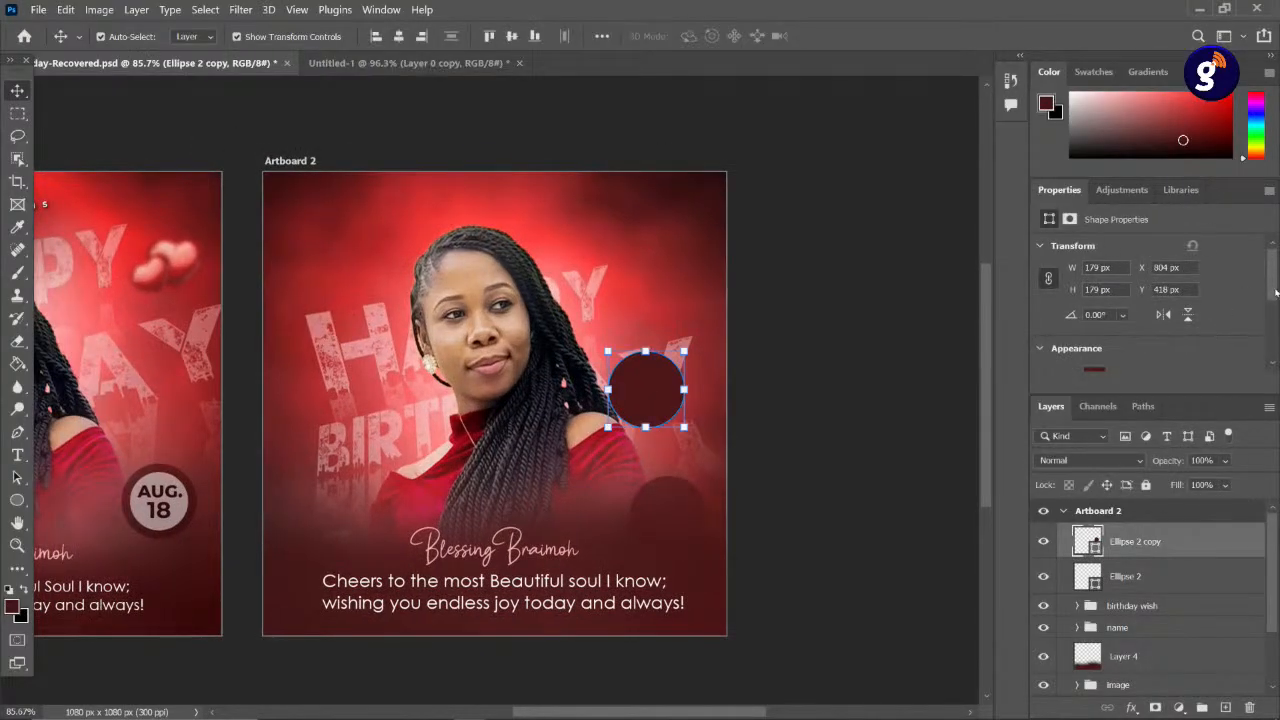
drag(1274, 291, 1273, 318)
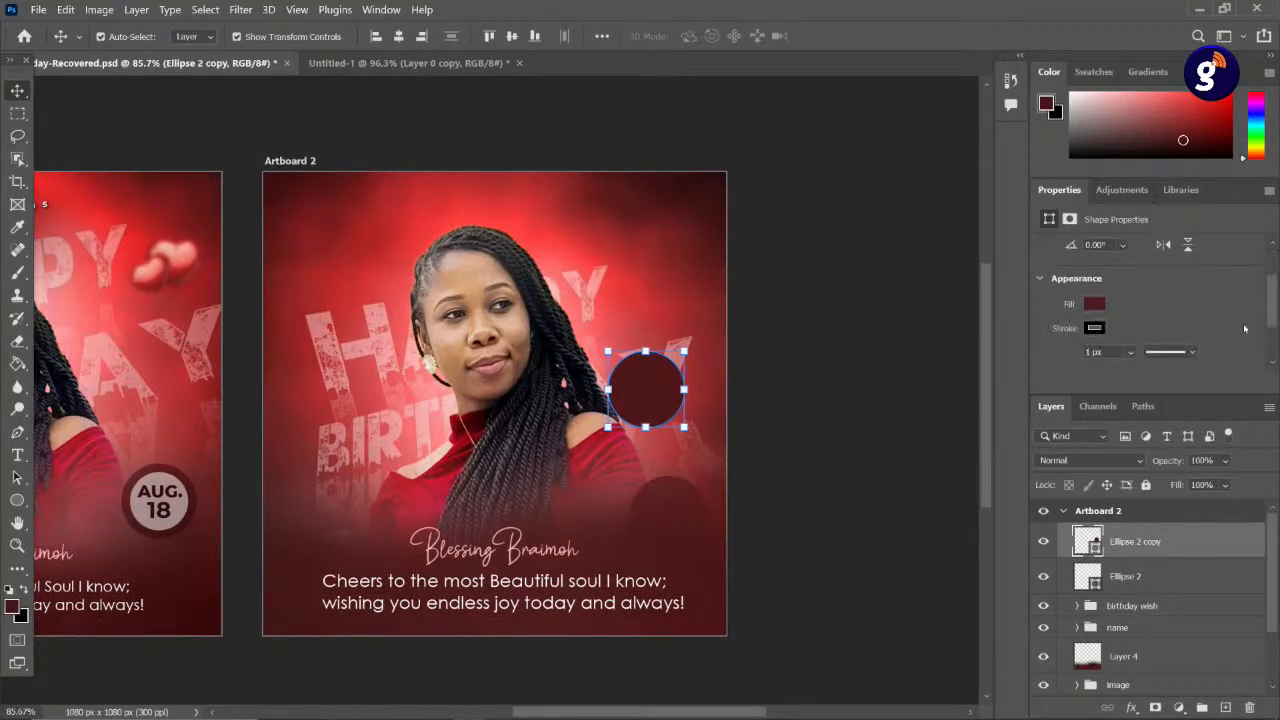
click(1096, 303)
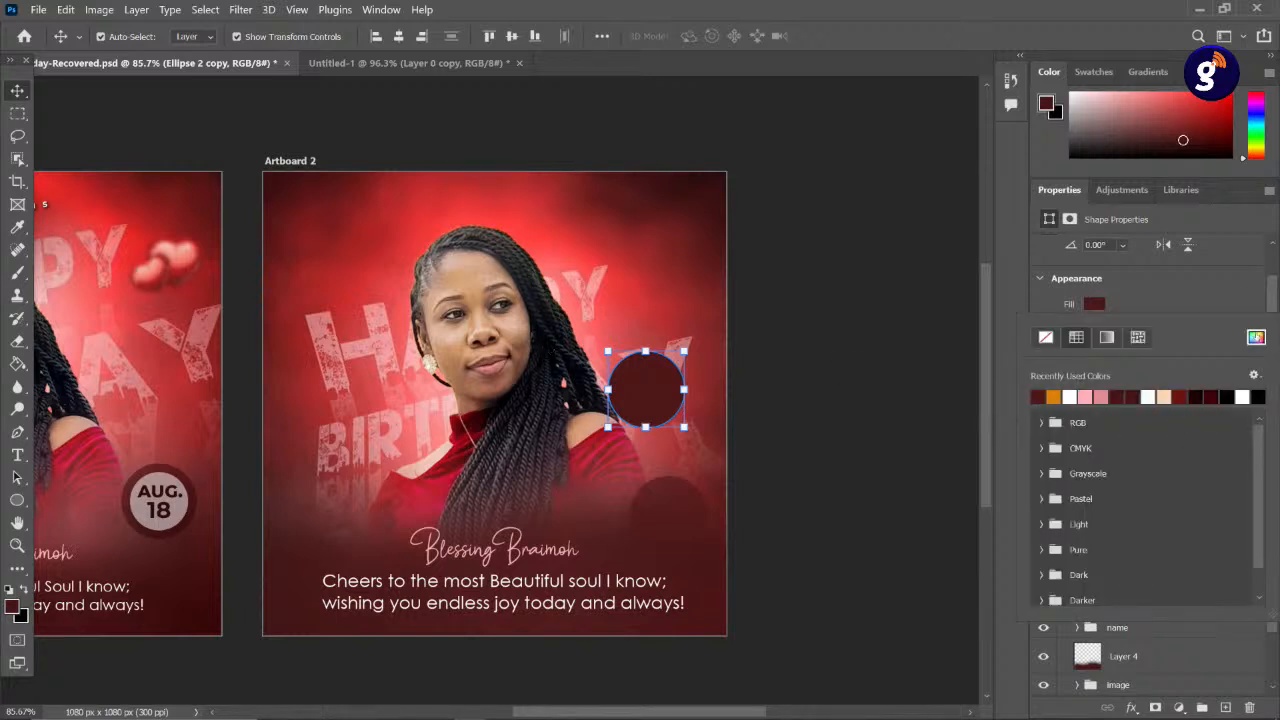
click(1256, 337)
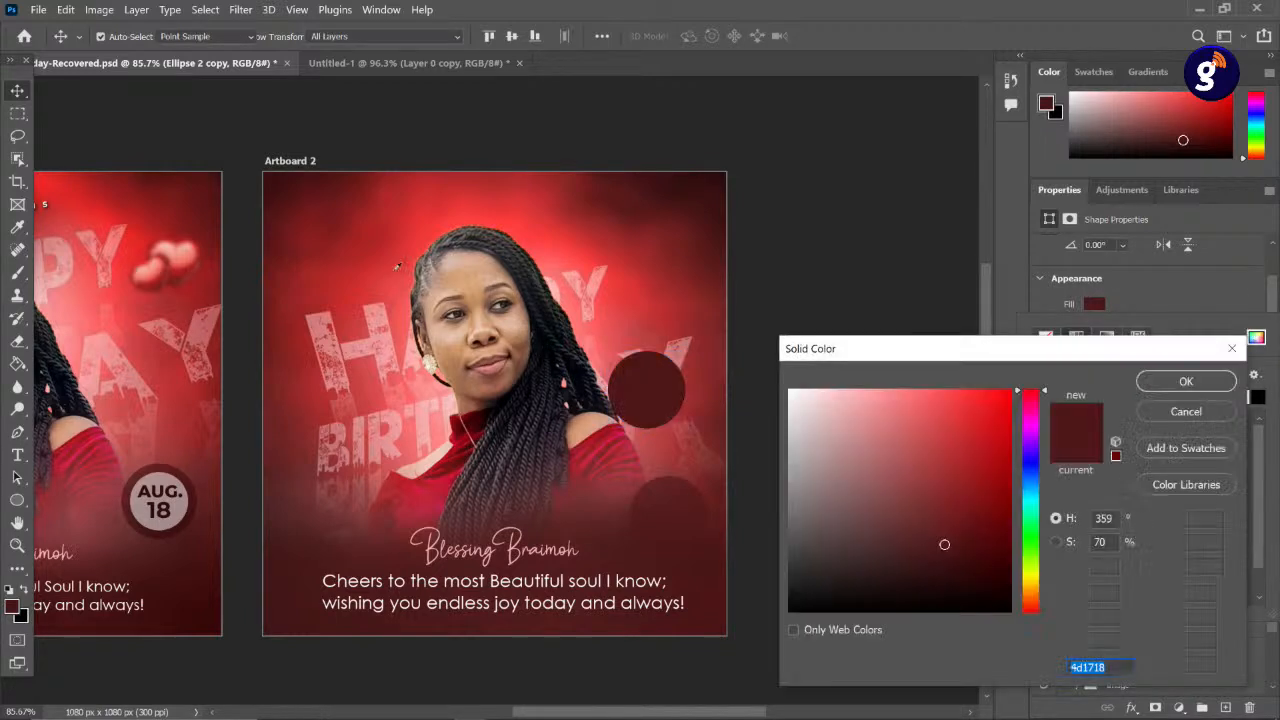
click(377, 312)
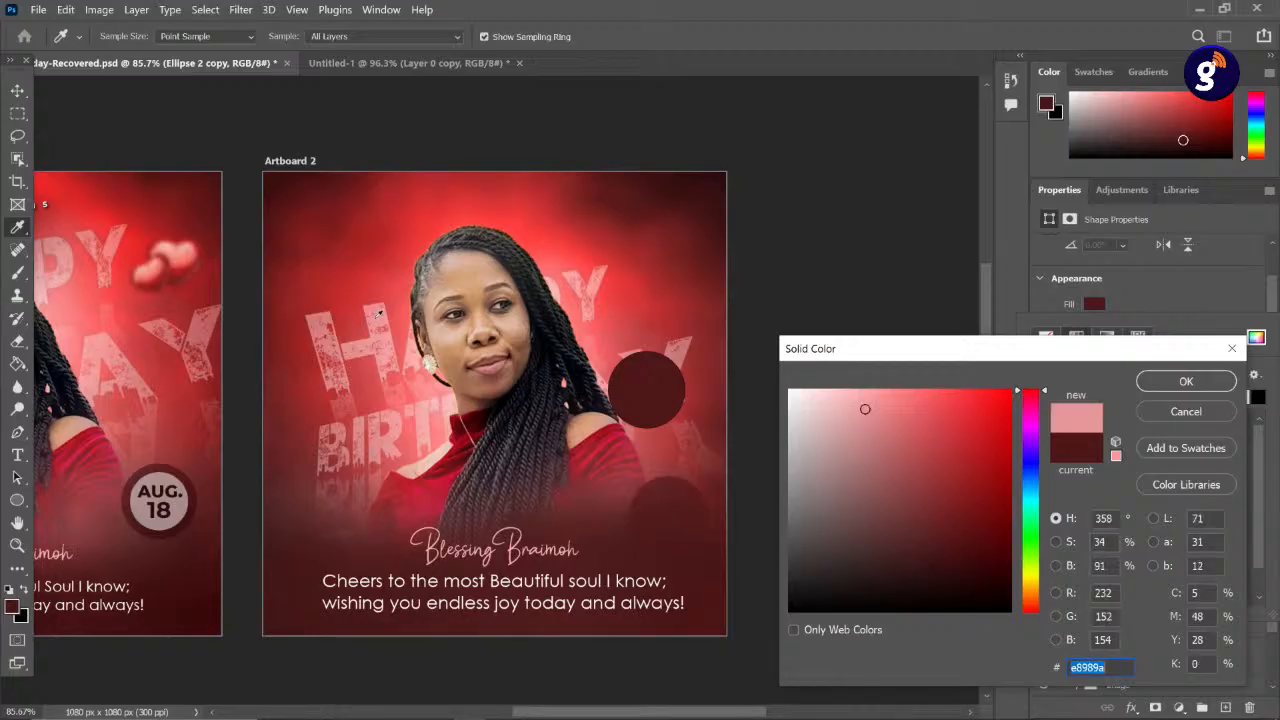
click(421, 412)
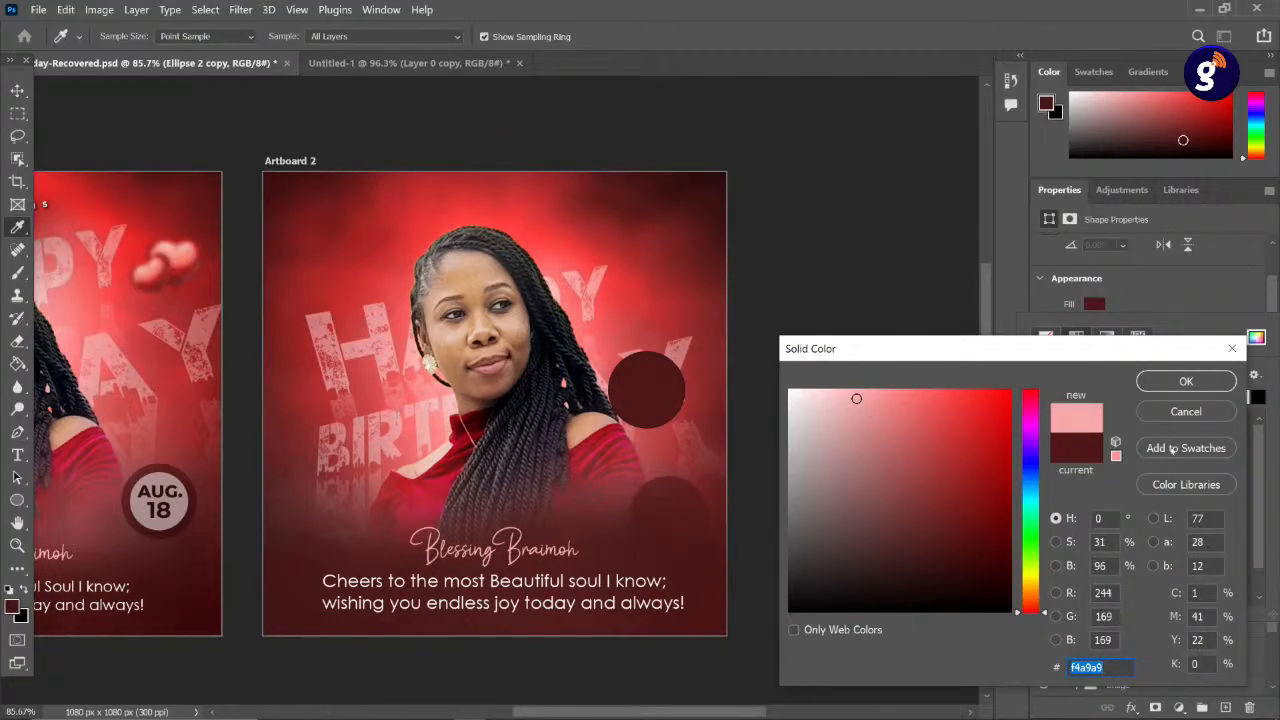
click(1186, 381)
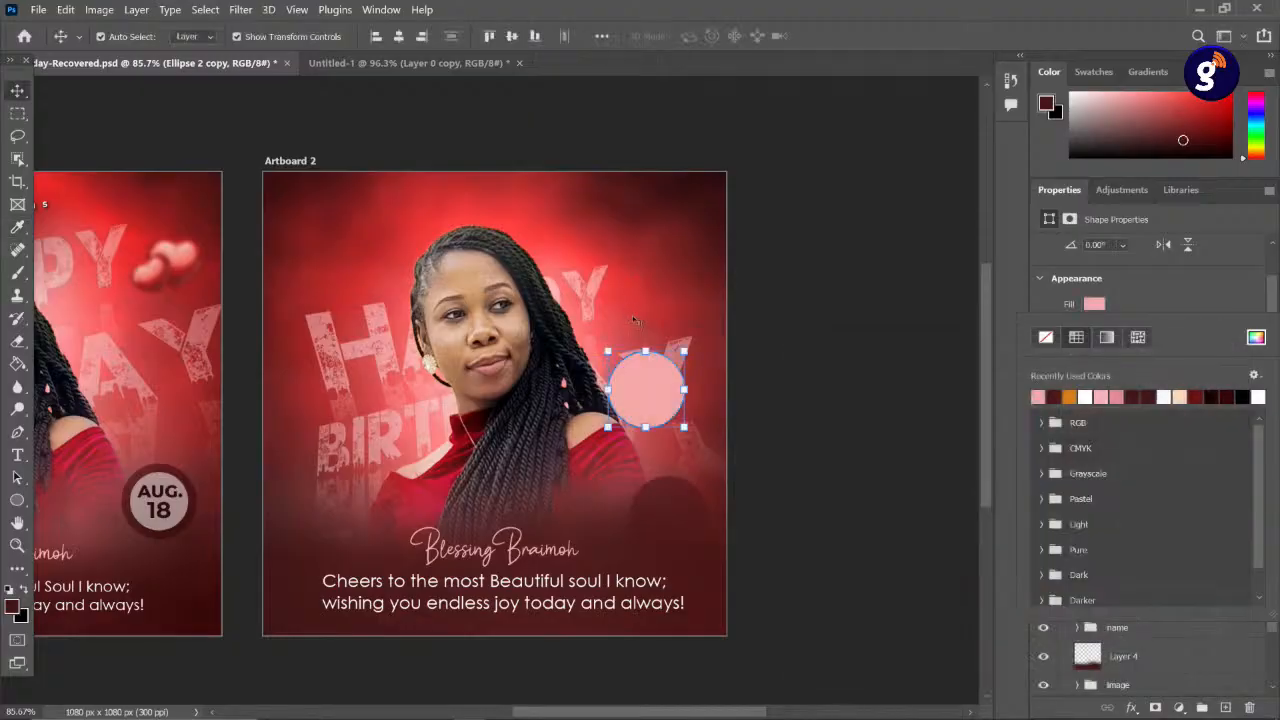
- Remove the stroke from the pink circle
scroll(1191, 290, down, 3)
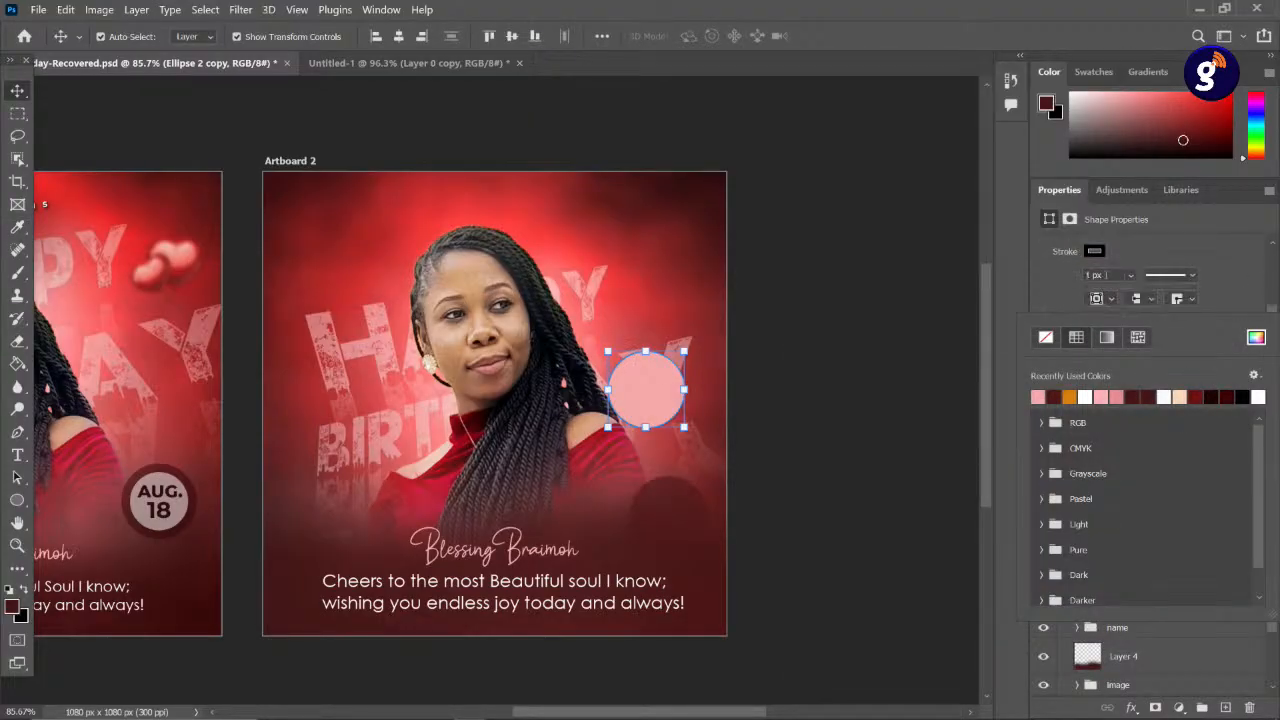
click(1097, 253)
click(1047, 285)
click(900, 314)
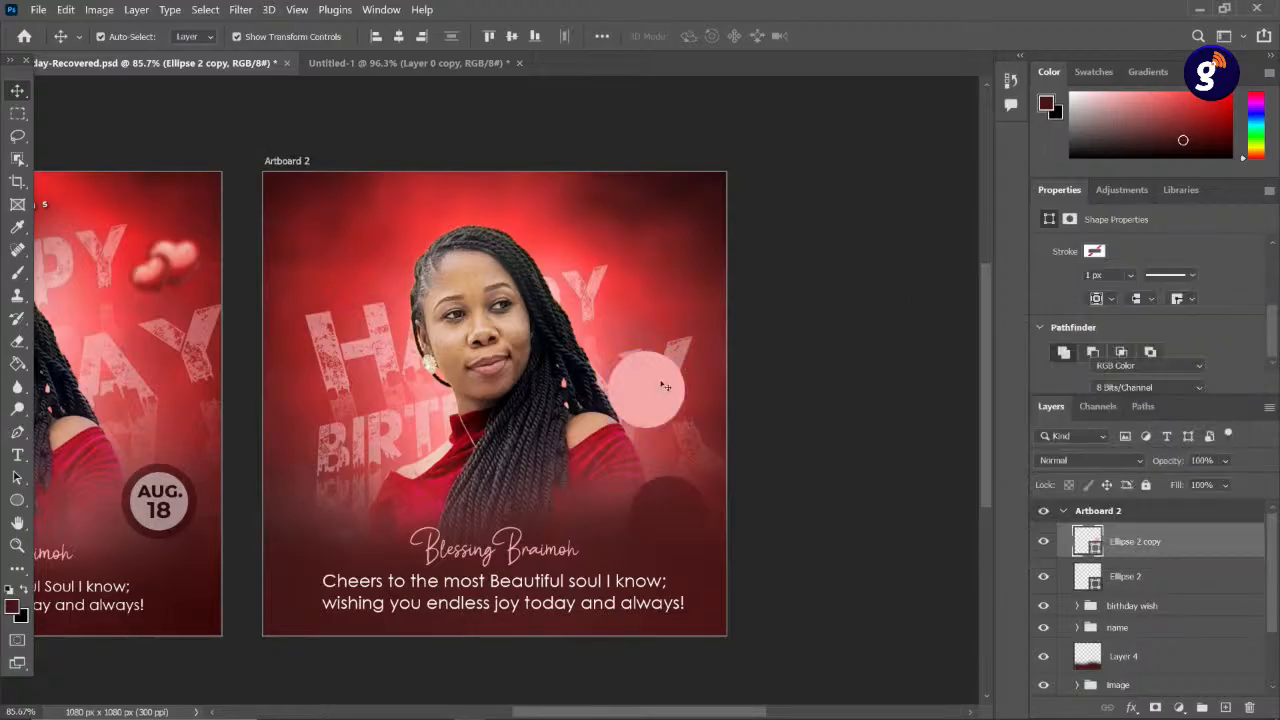
- Move the pink circle down onto the semi-transparent maroon circle
scroll(665, 386, down, 3)
drag(658, 380, 664, 534)
scroll(675, 490, up, 3)
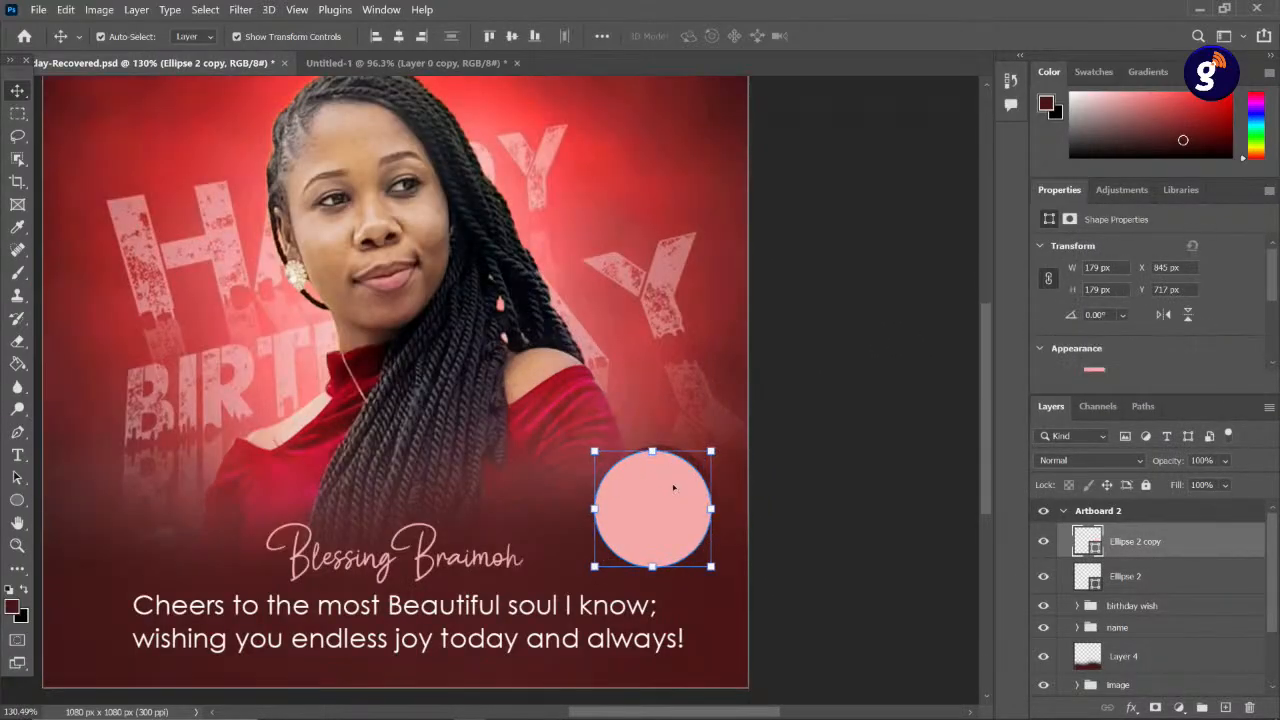
- Scale the pink circle proportionally to 77.96% and centre it inside the maroon circle as a badge
key(ctrl+t)
drag(594, 566, 626, 544)
drag(678, 512, 678, 502)
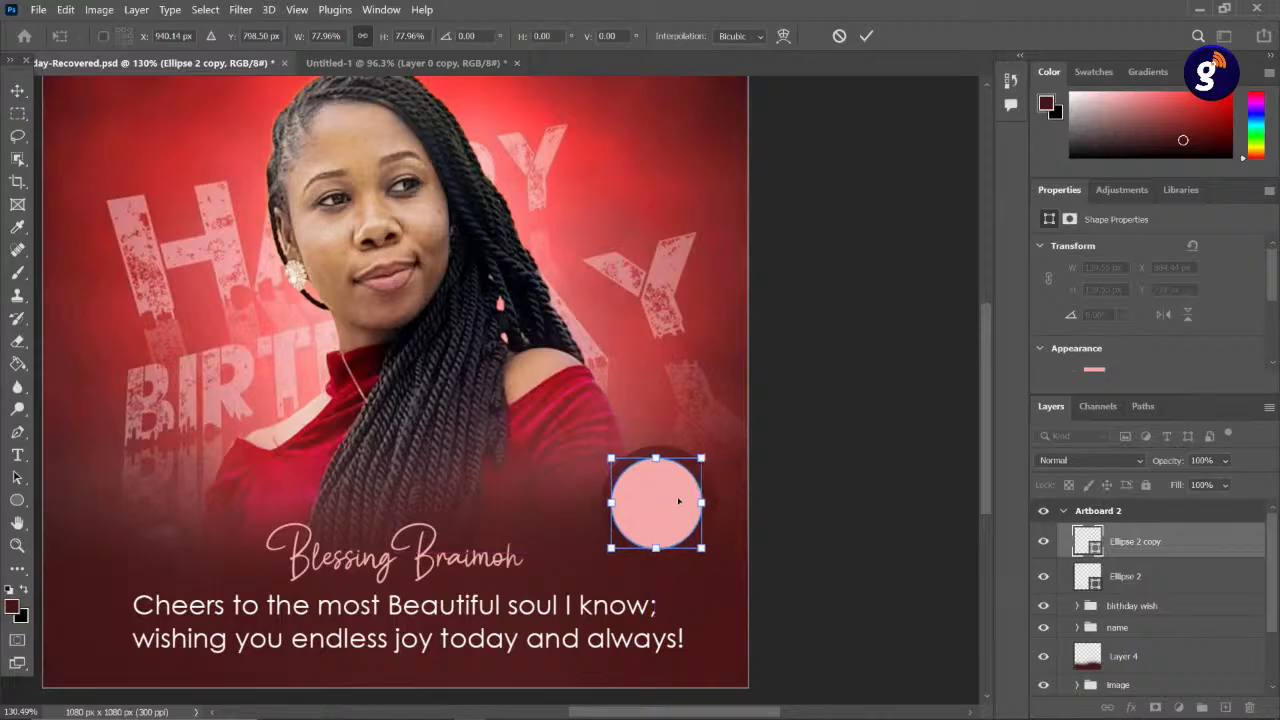
key(Right)
key(Right)
key(Right)
key(Right)
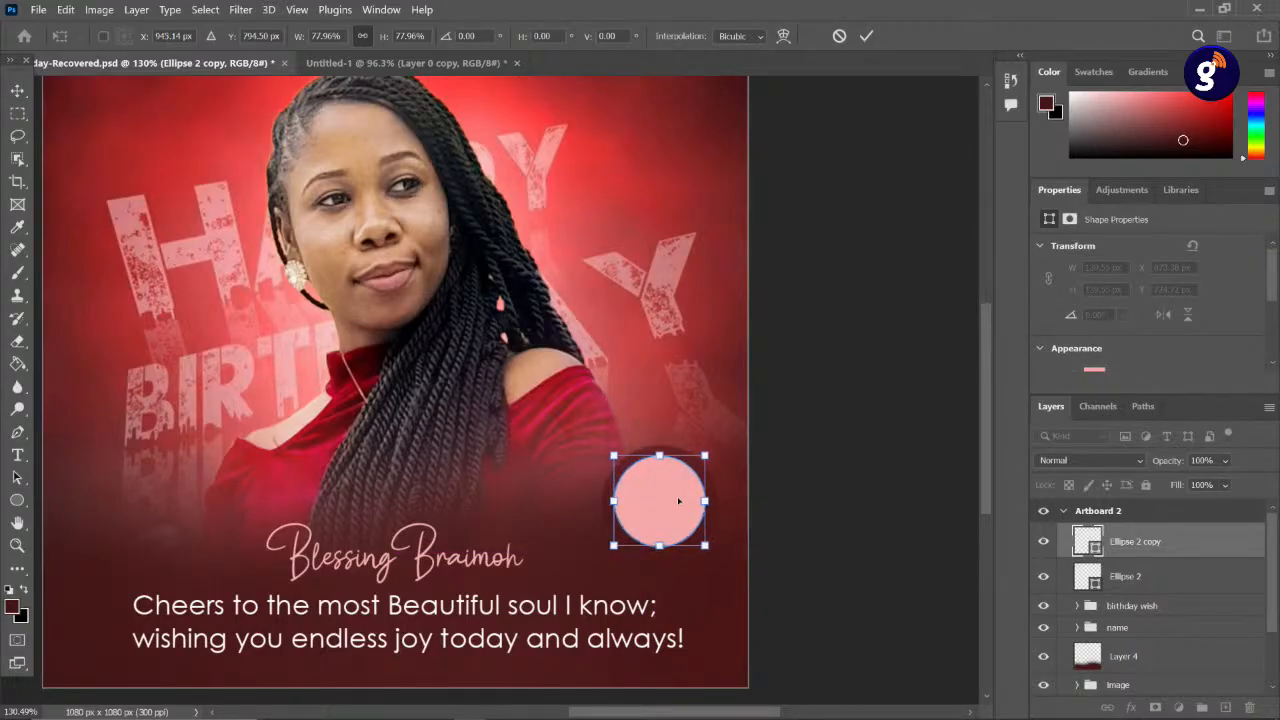
key(Right)
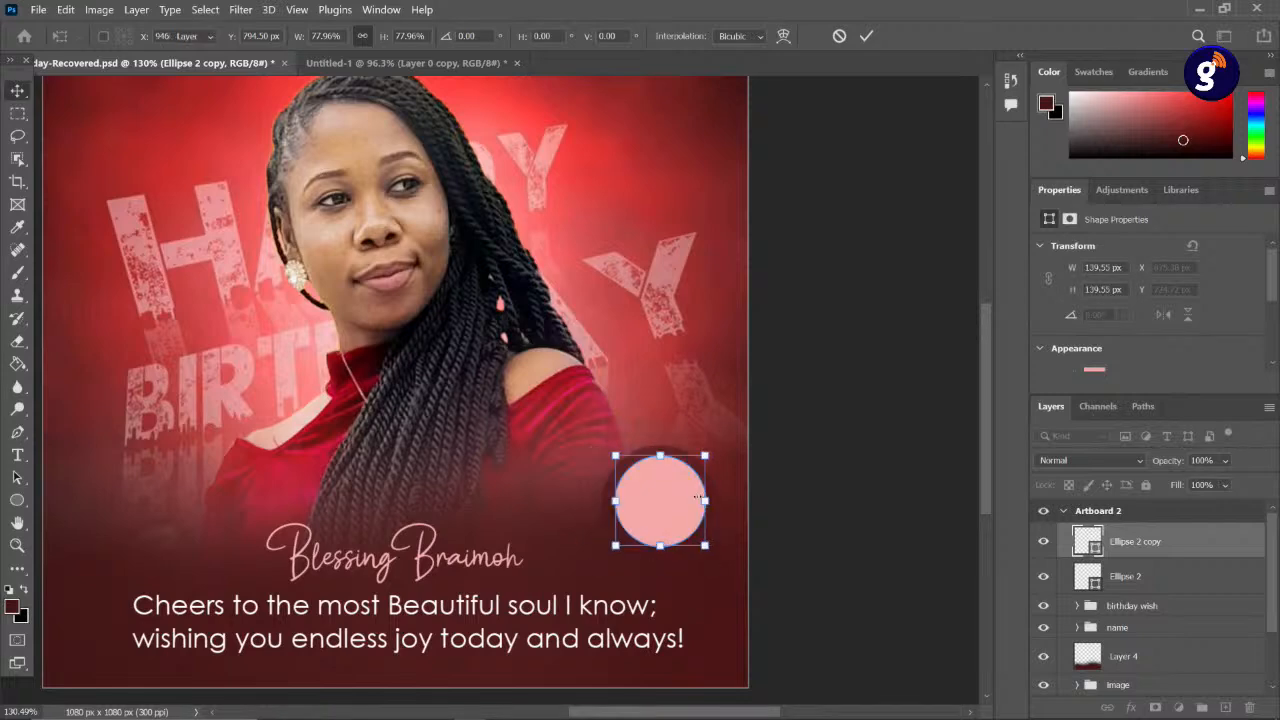
key(Return)
- Compare the new circle badge on Artboard 2 with the date badge on Artboard 1
scroll(688, 490, down, 3)
scroll(688, 490, down, 2)
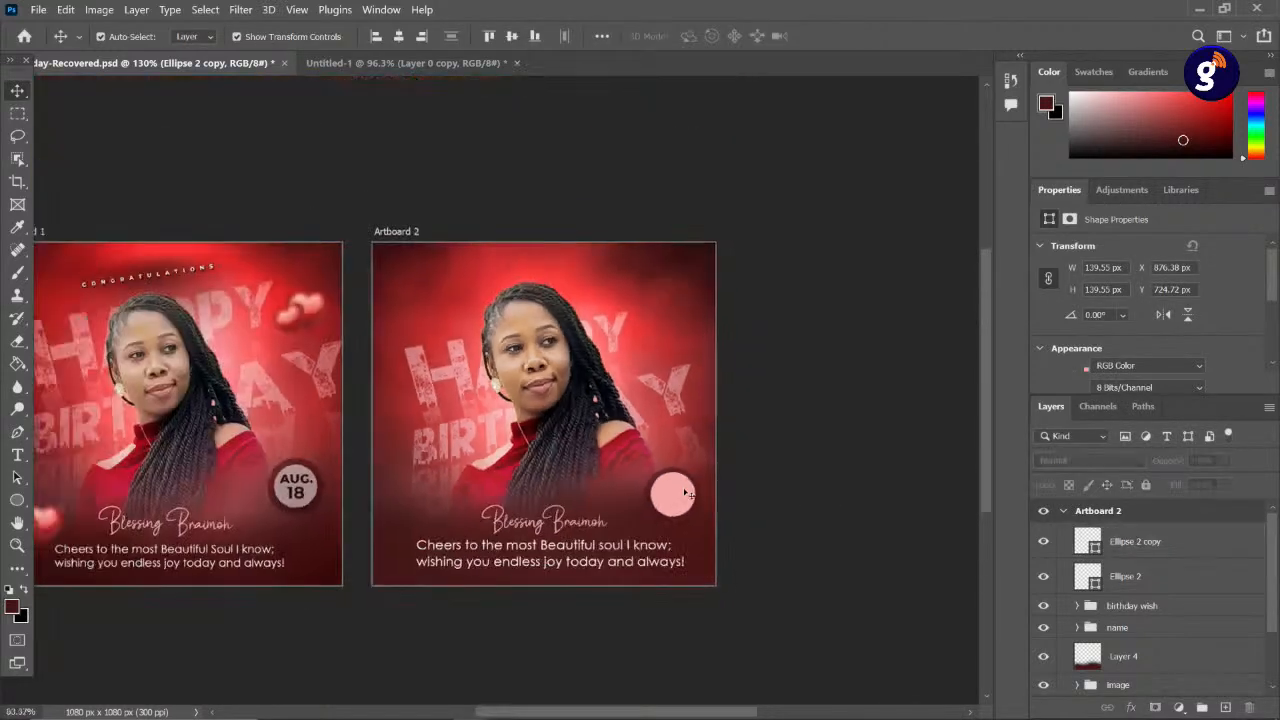
scroll(686, 492, up, 2)
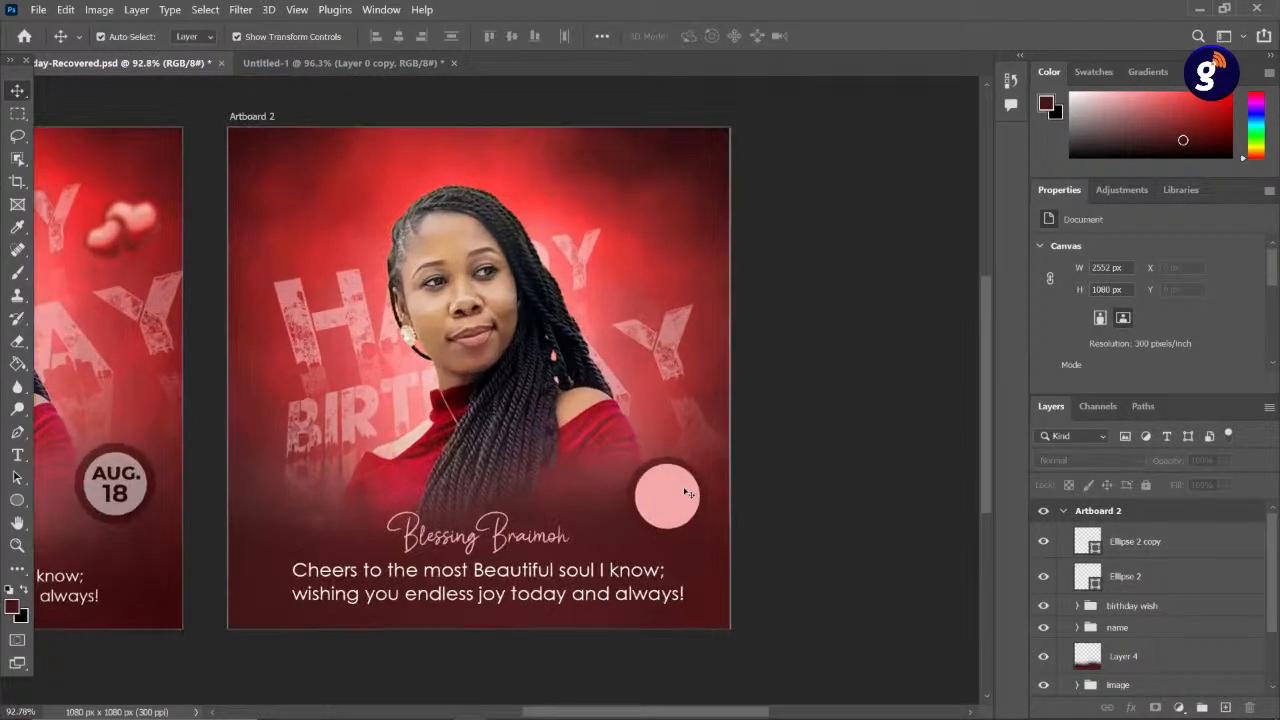
scroll(688, 494, down, 3)
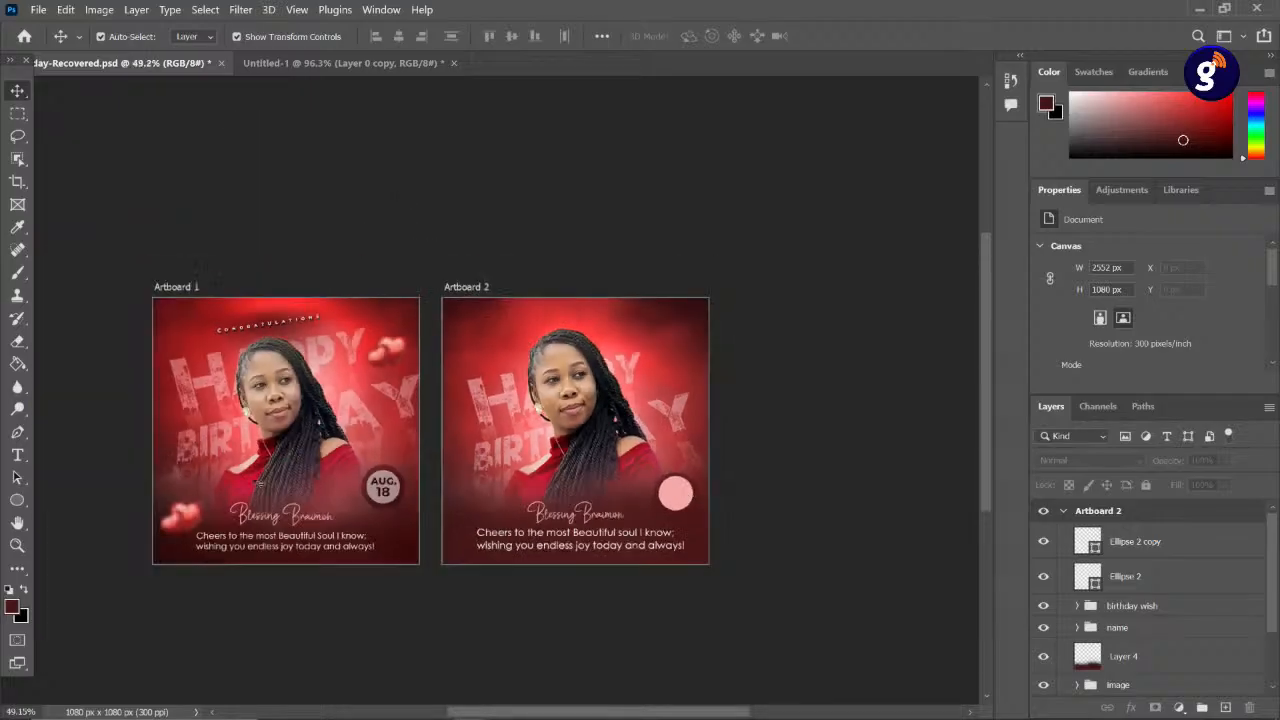
scroll(295, 483, up, 2)
scroll(295, 483, up, 1)
scroll(530, 505, up, 2)
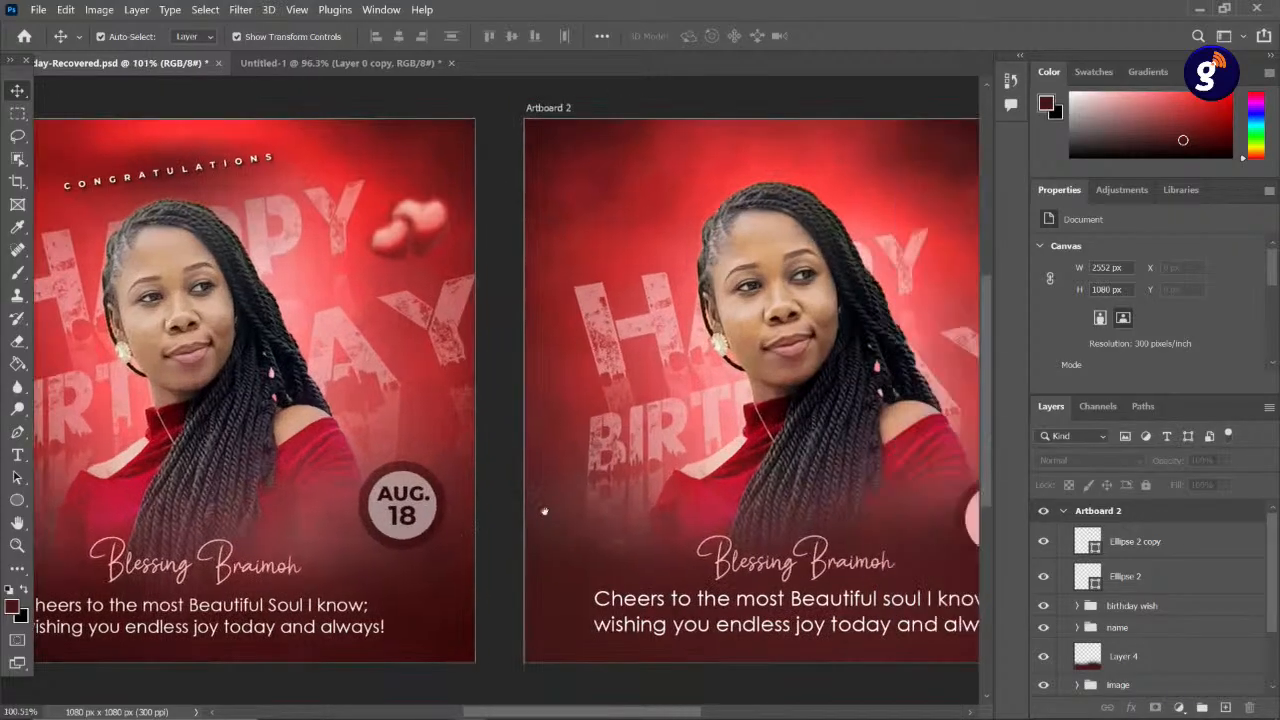
scroll(806, 503, up, 1)
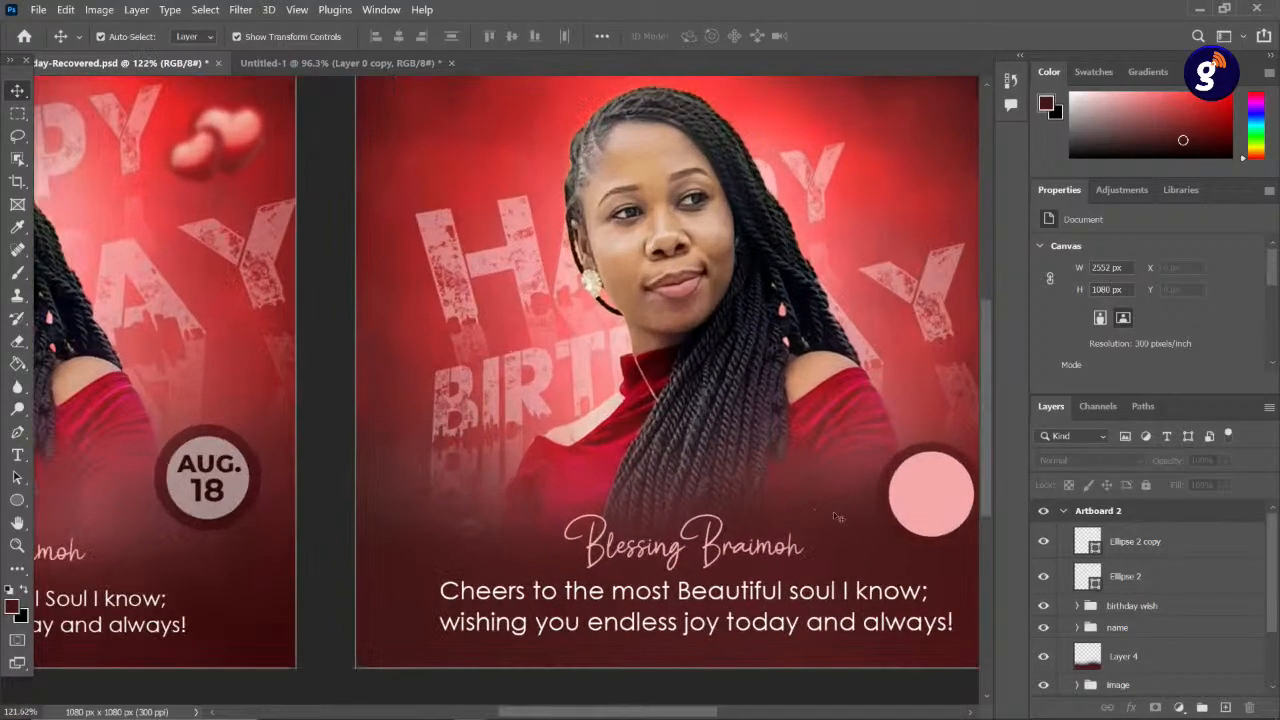
scroll(838, 515, down, 2)
scroll(842, 513, down, 1)
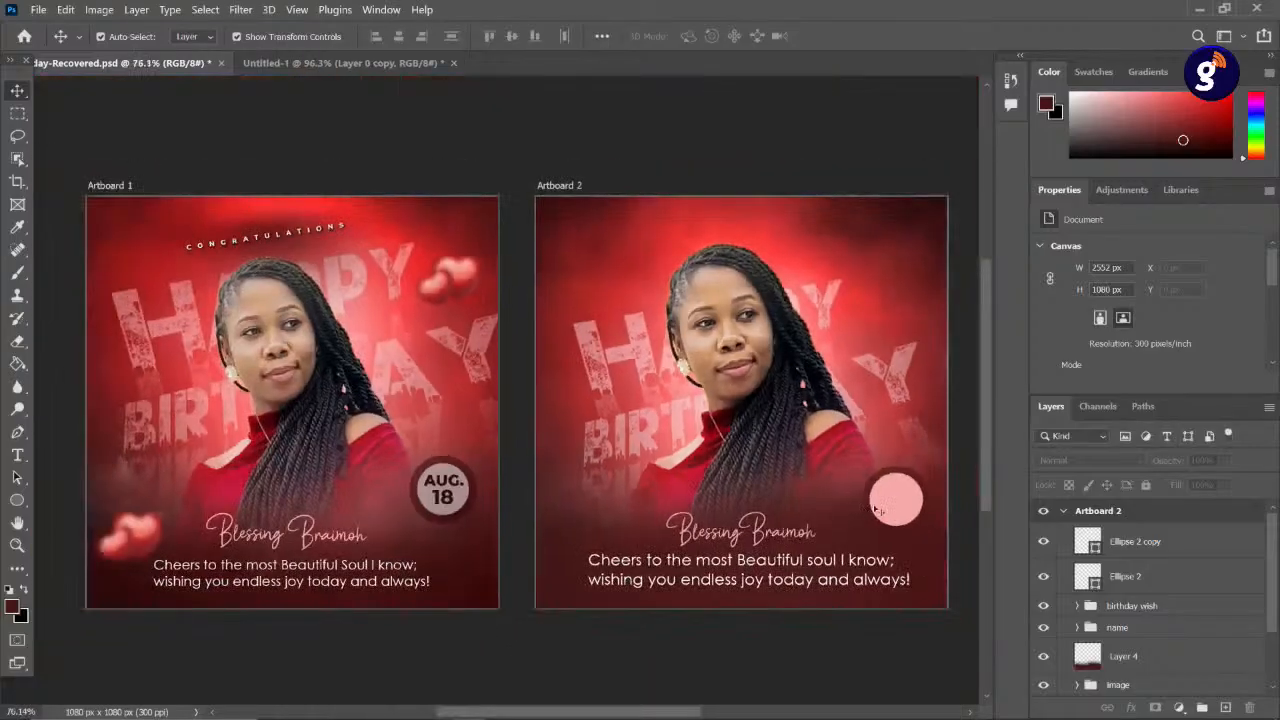
- Select both badge circles and move them together slightly up and left, to about X 851 px, Y 686 px
click(1140, 541)
shift+click(1147, 577)
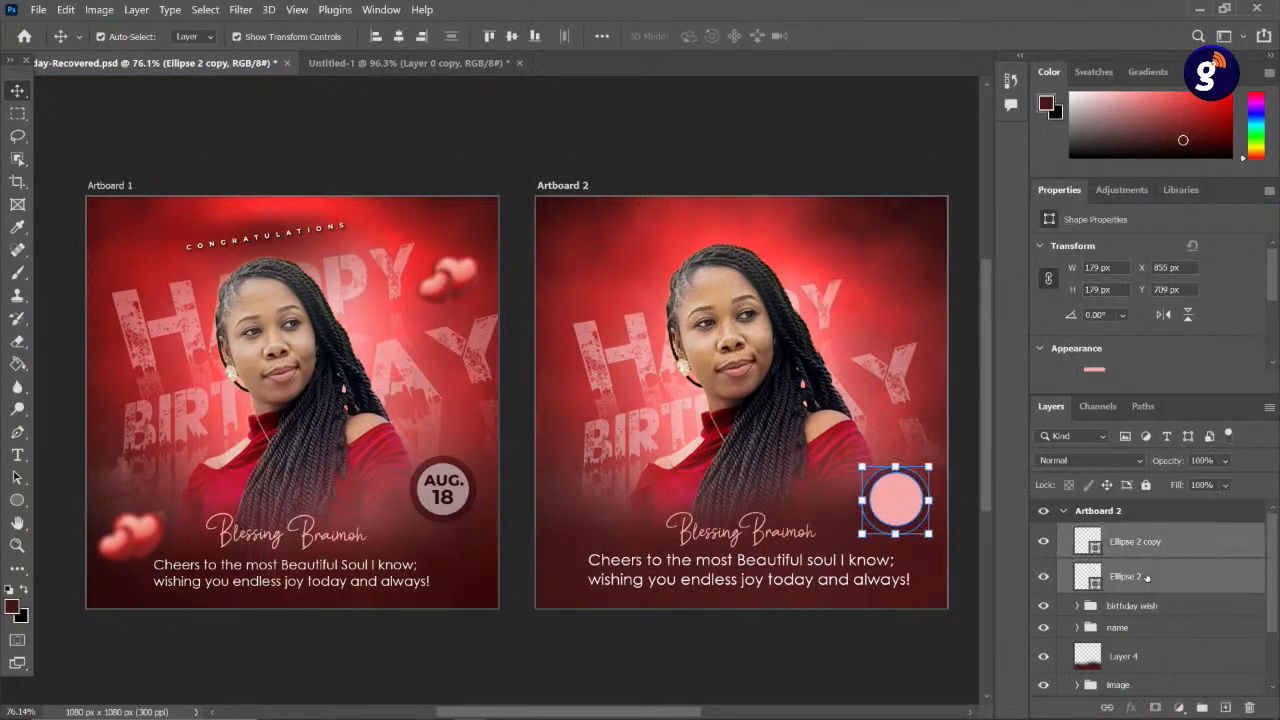
scroll(895, 498, up, 2)
drag(889, 495, 909, 494)
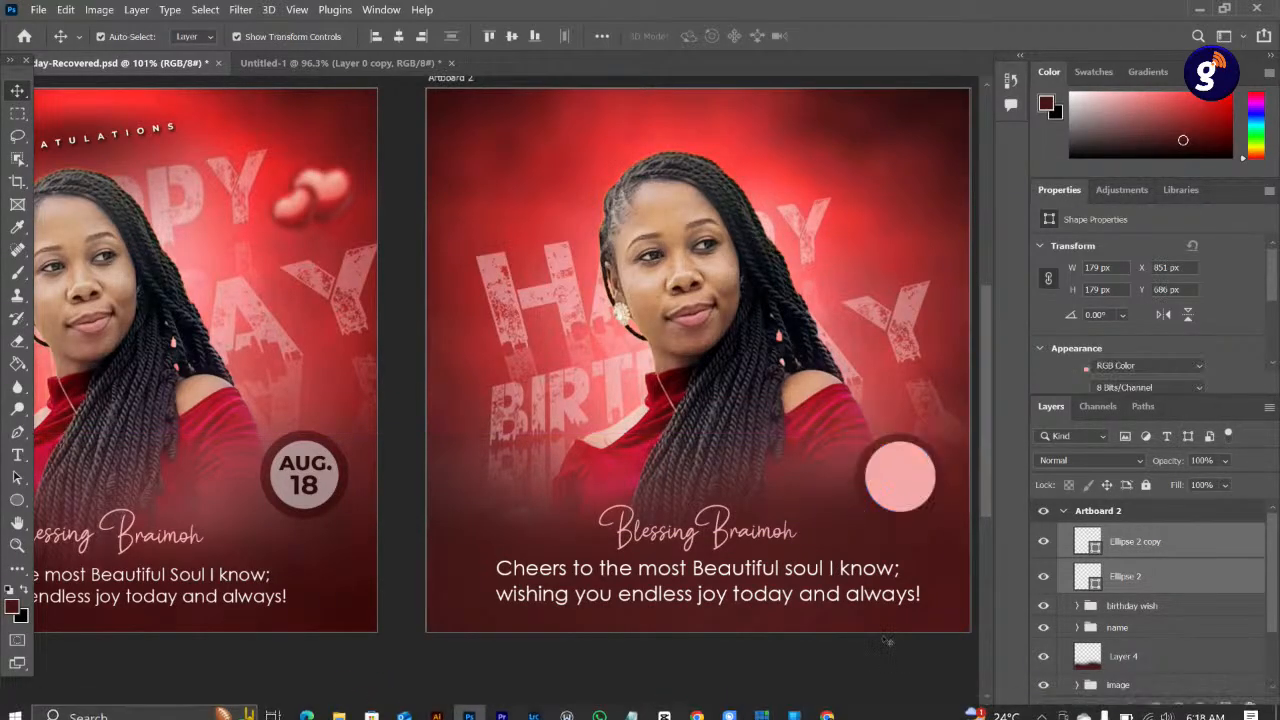
- Nudge only the pink circle down a few pixels within the maroon circle
click(883, 640)
click(908, 476)
key(Down)
key(Down)
key(Down)
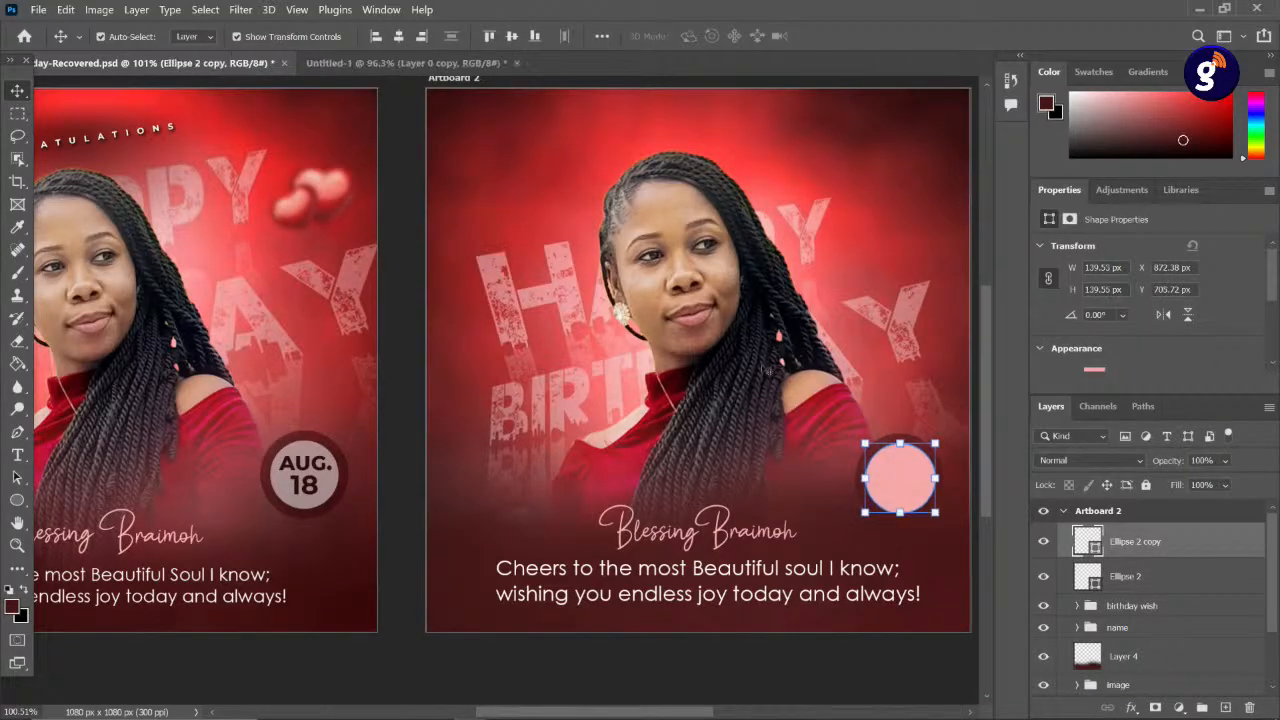
- Add a point text layer reading "AUG." in the empty upper-right area of Artboard 2
key(ctrl+0)
click(750, 632)
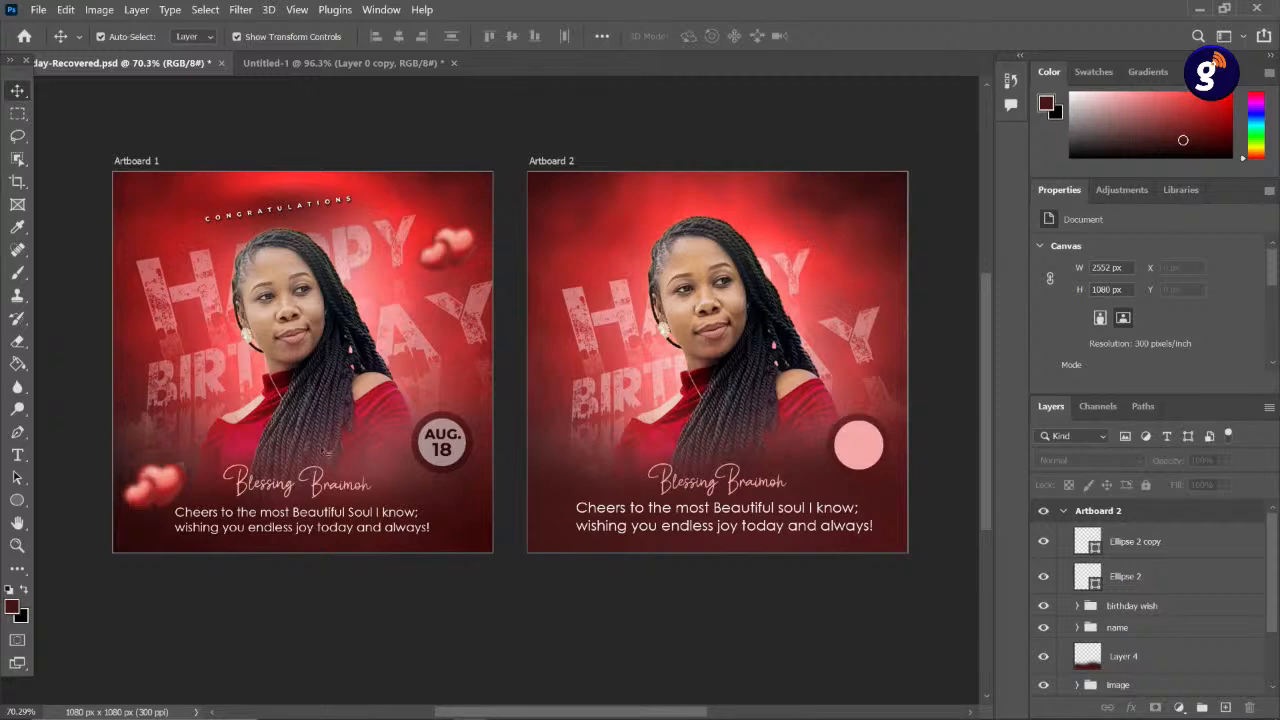
scroll(486, 536, up, 2)
scroll(490, 530, down, 3)
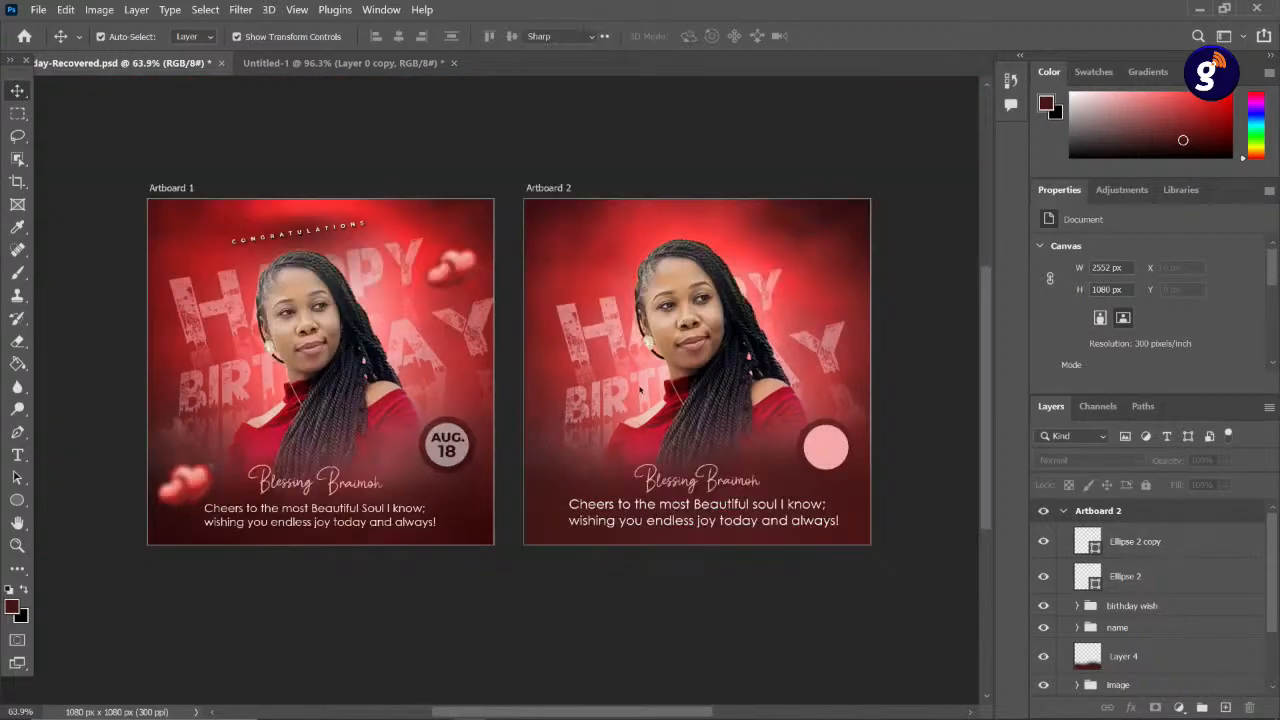
key(t)
click(746, 226)
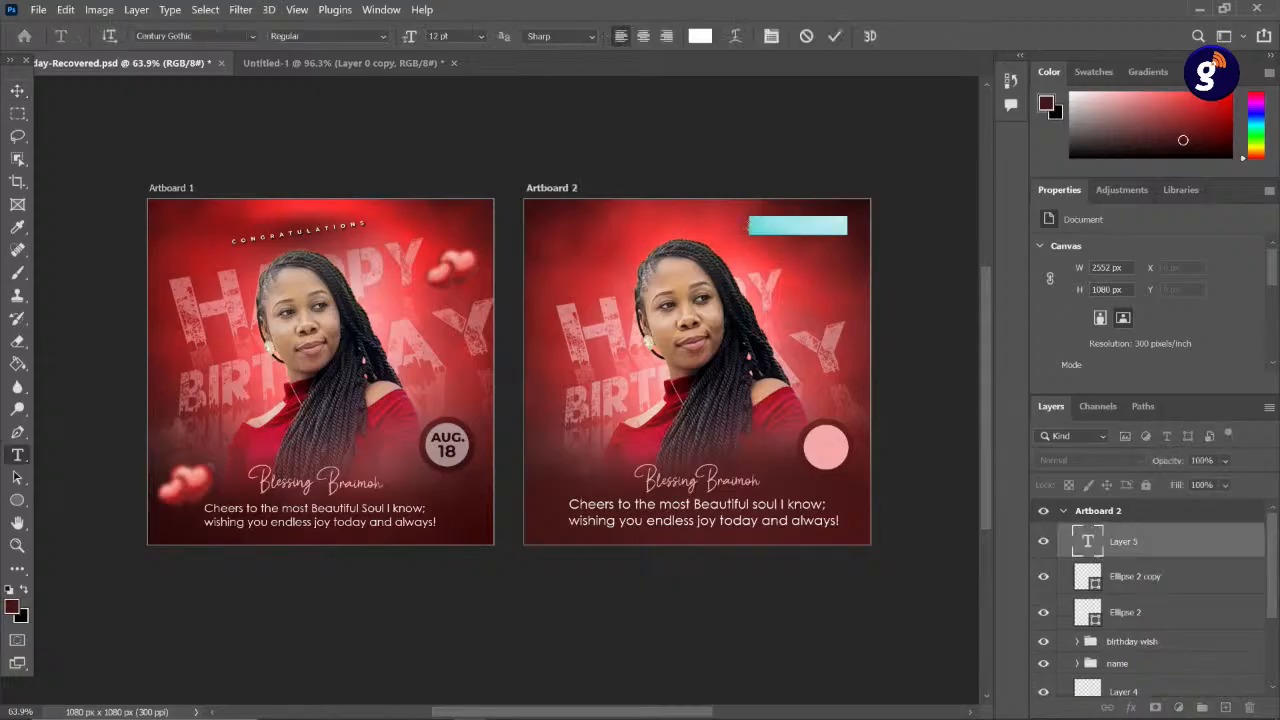
click(748, 226)
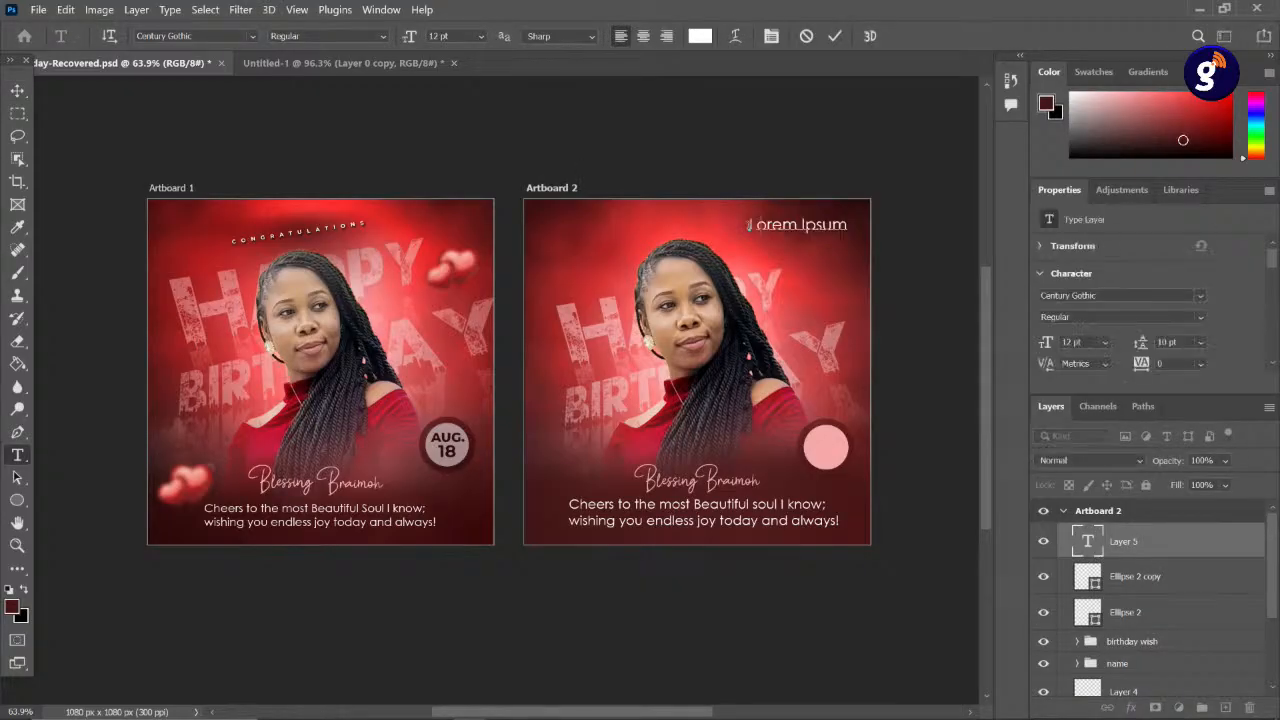
text(AUG.)
- Set the whole "AUG." text in the Montserrat ExtraBold font
key(ctrl+a)
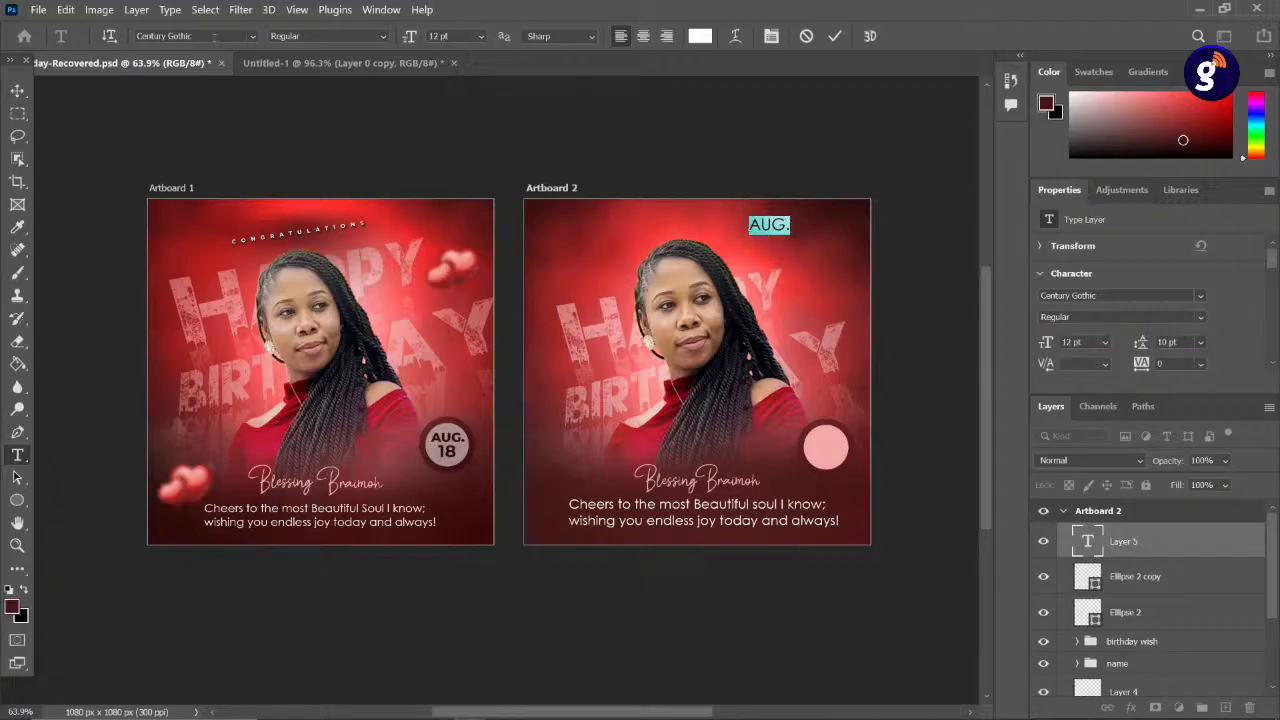
click(240, 35)
text(MONT)
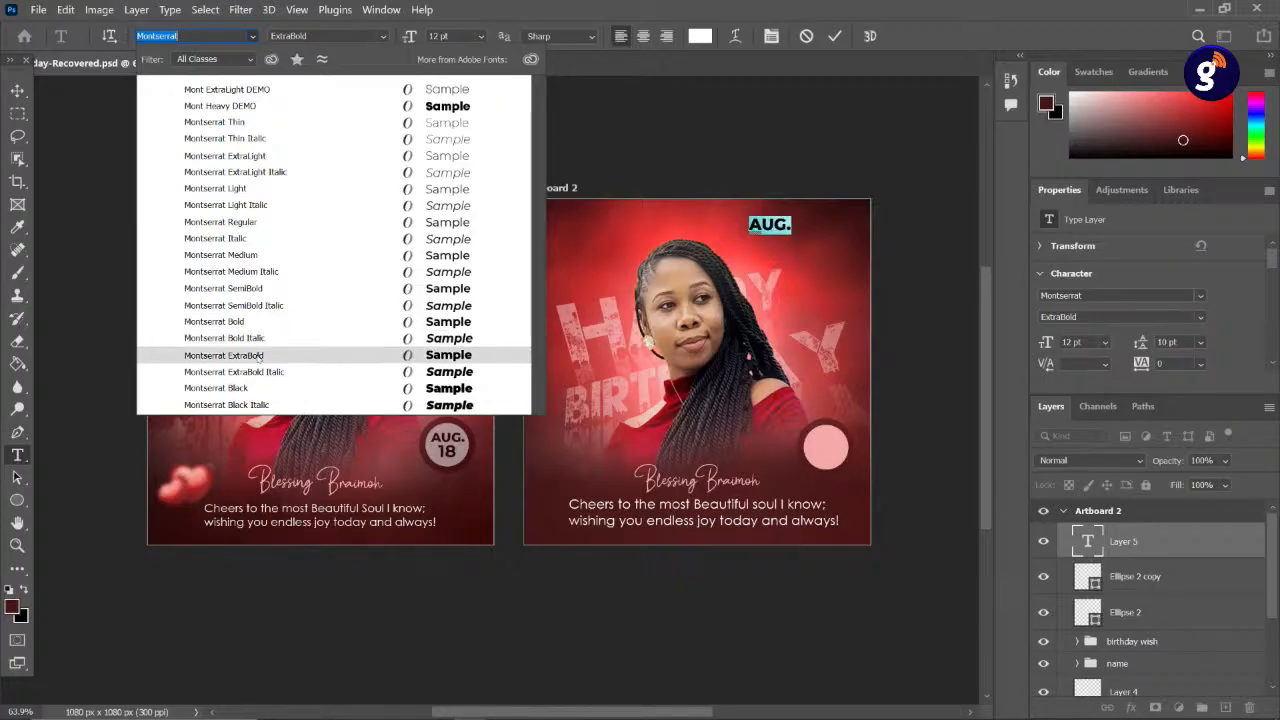
click(260, 356)
click(18, 91)
- Move the "AUG." text into the upper half of the pink badge circle and scale it proportionally to 73.33%
scroll(784, 250, up, 1)
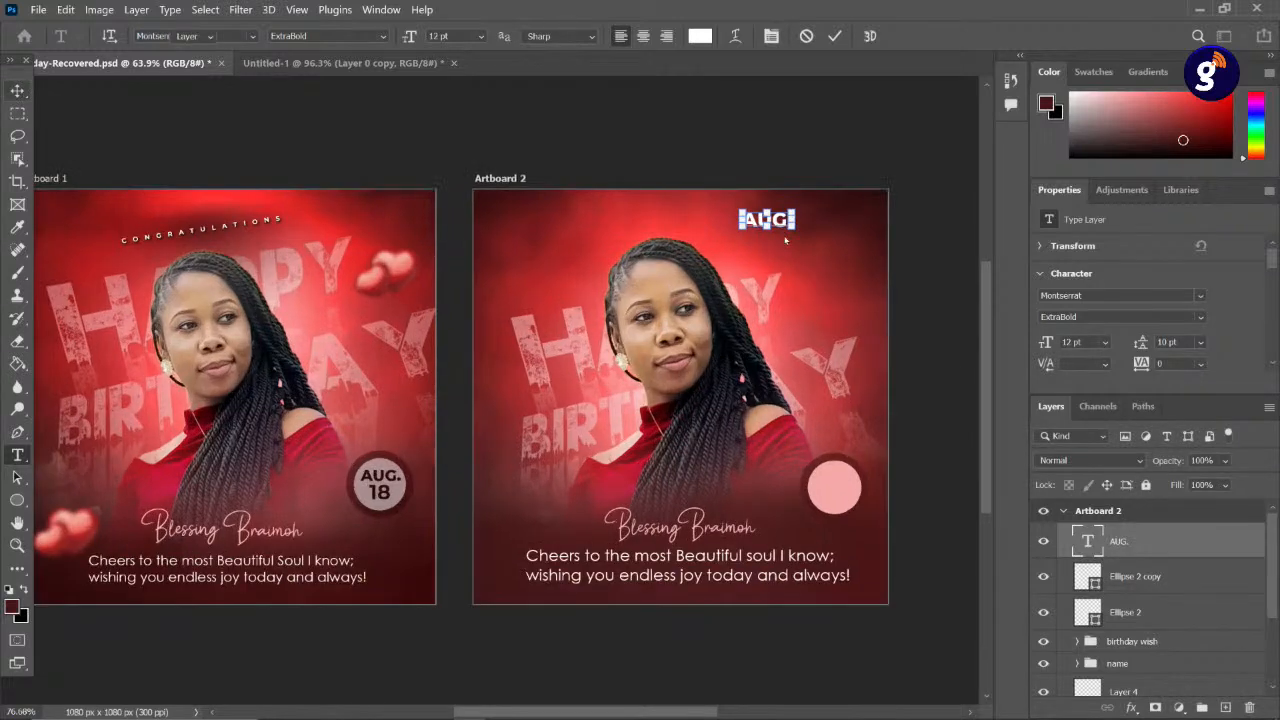
drag(777, 222, 845, 482)
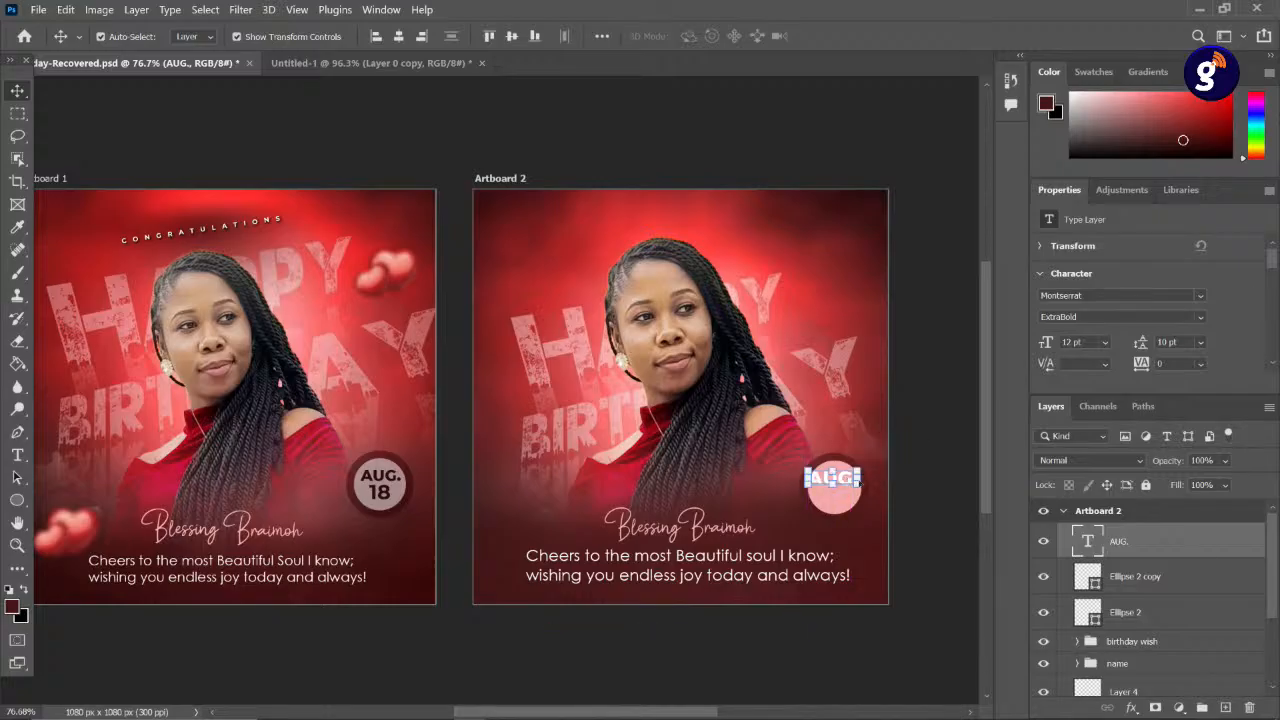
scroll(848, 484, up, 6)
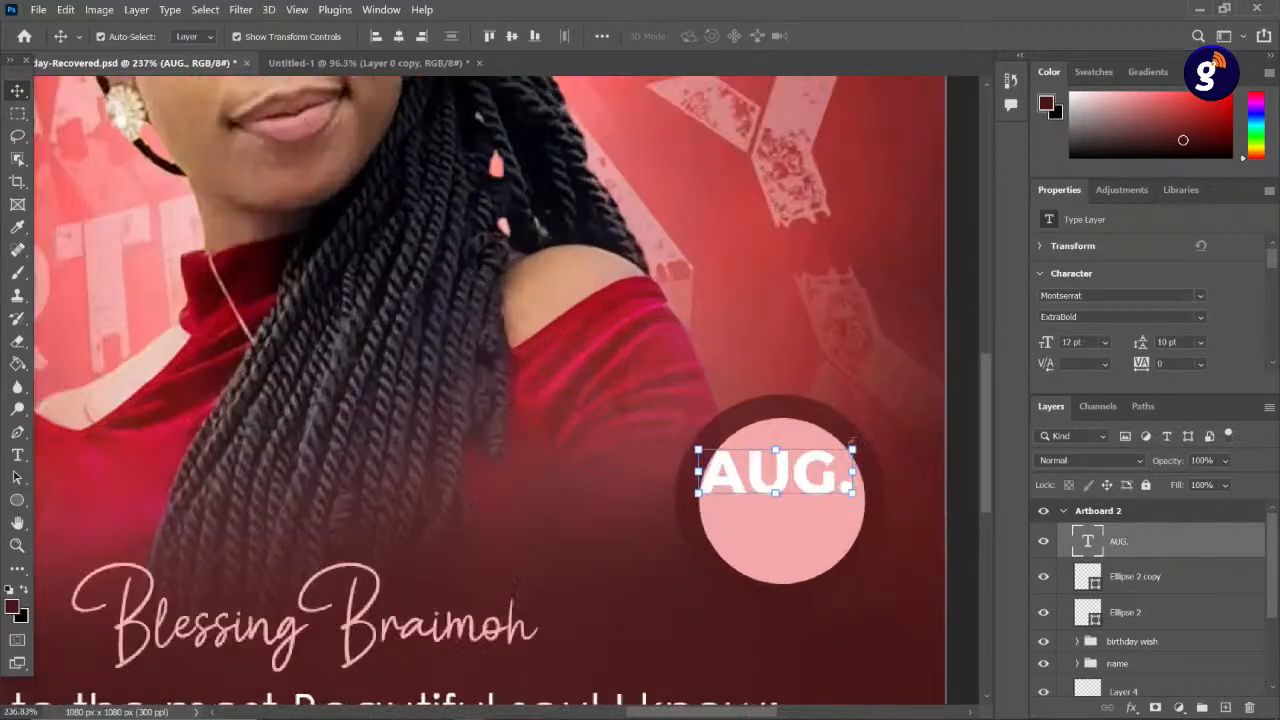
drag(855, 443, 811, 480)
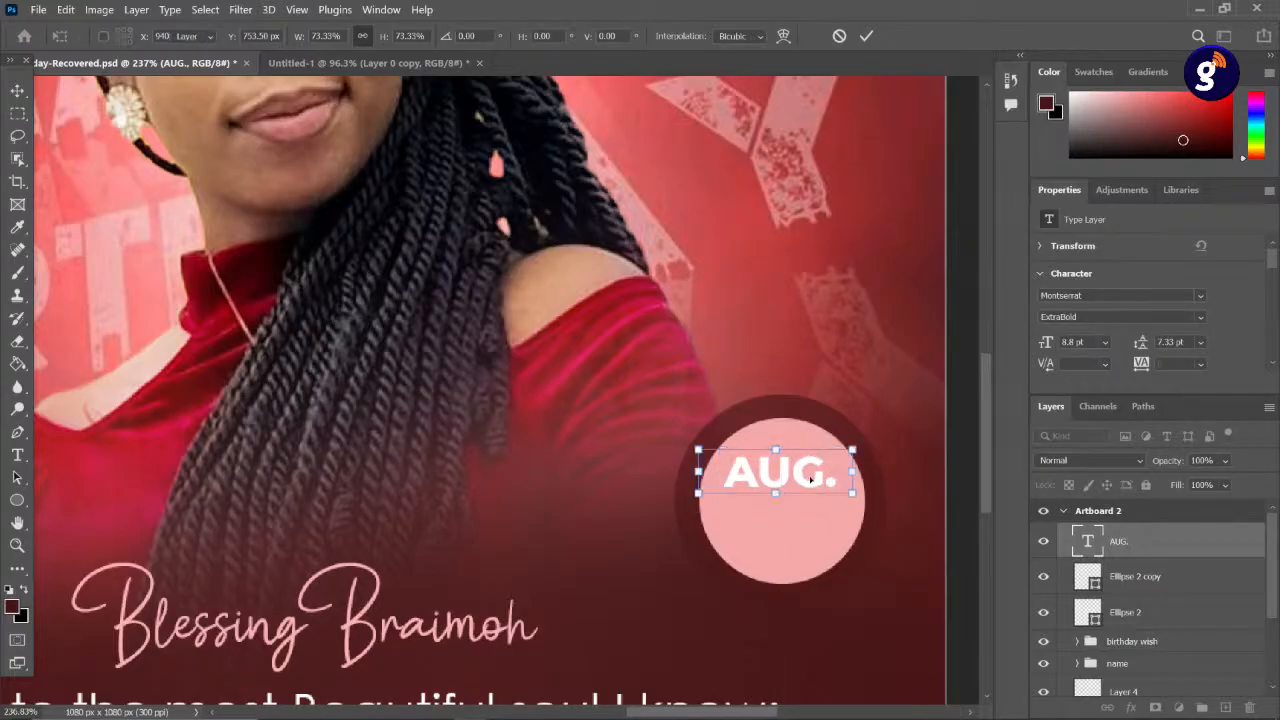
scroll(810, 480, down, 3)
scroll(808, 478, down, 2)
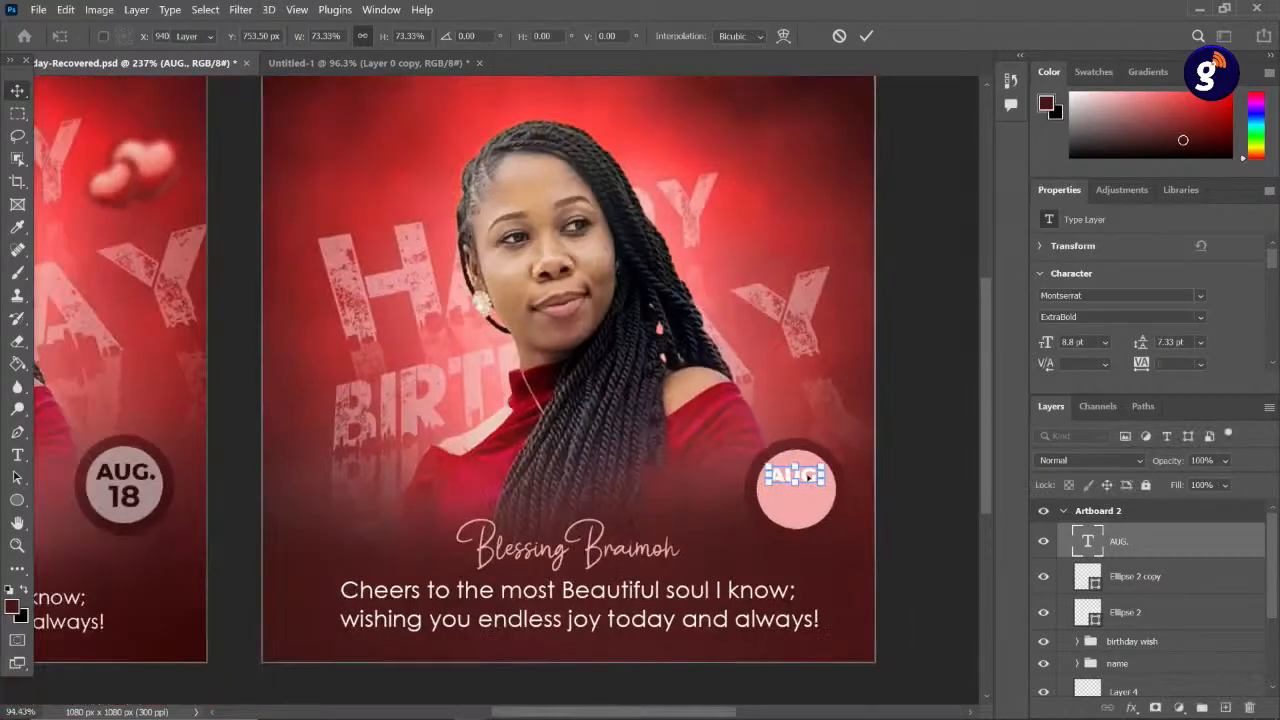
key(Return)
- Change the "AUG." text color to dark maroon #3a1012
scroll(1190, 290, down, 3)
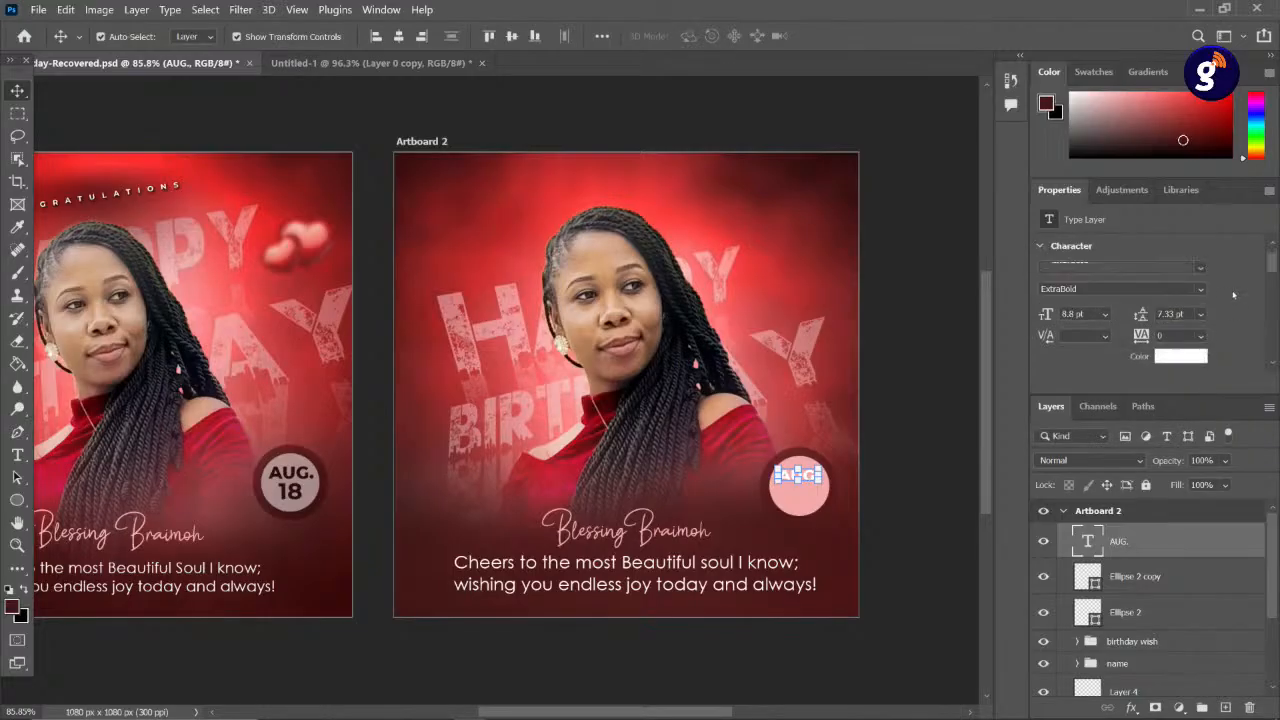
click(1176, 299)
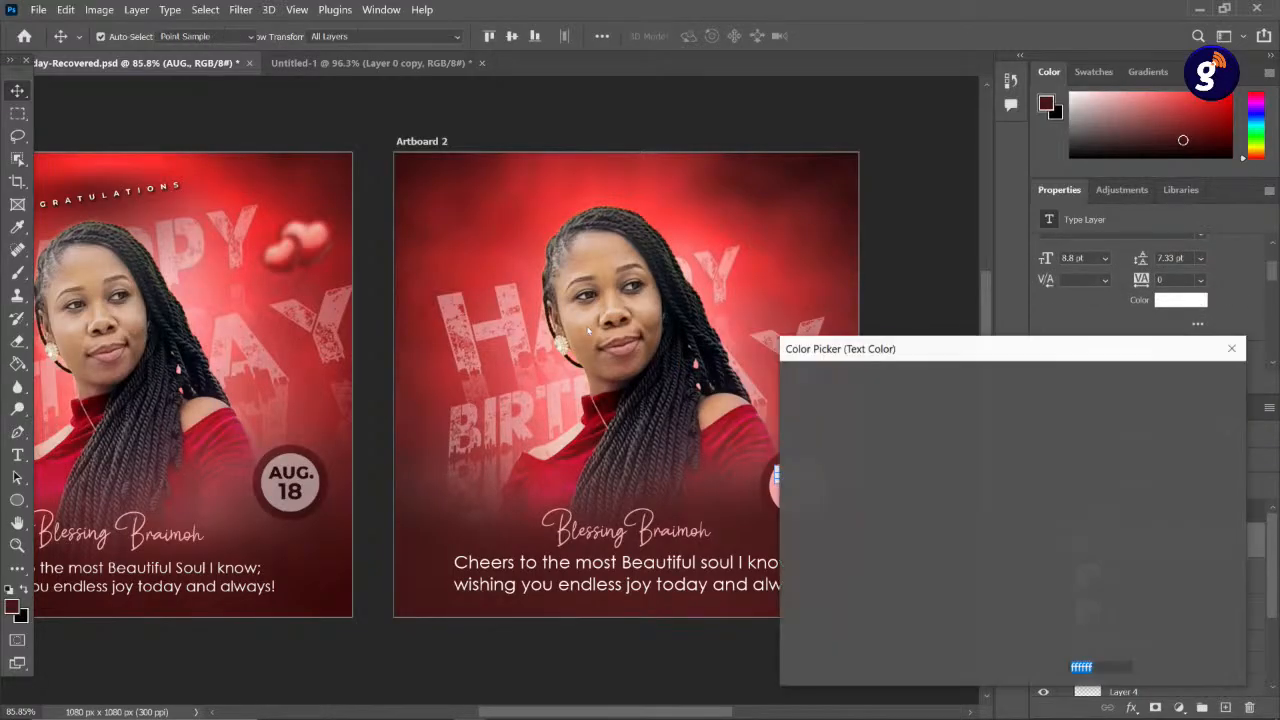
click(949, 561)
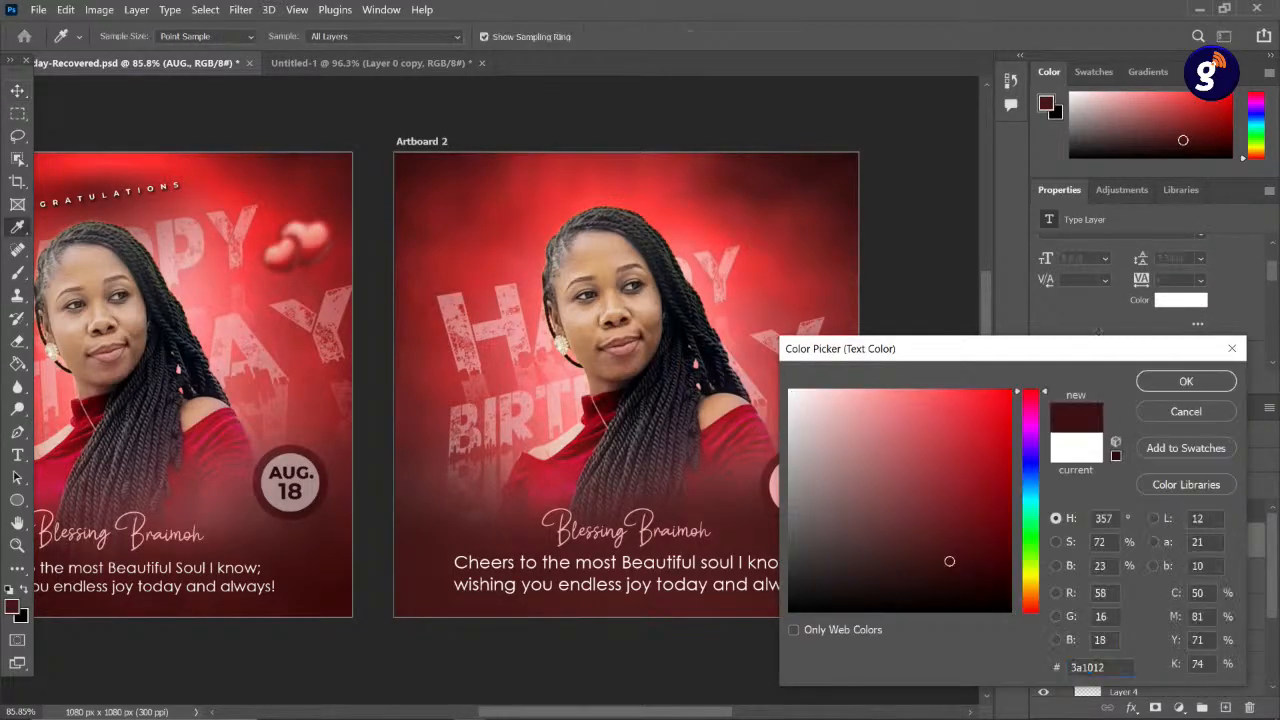
click(1185, 381)
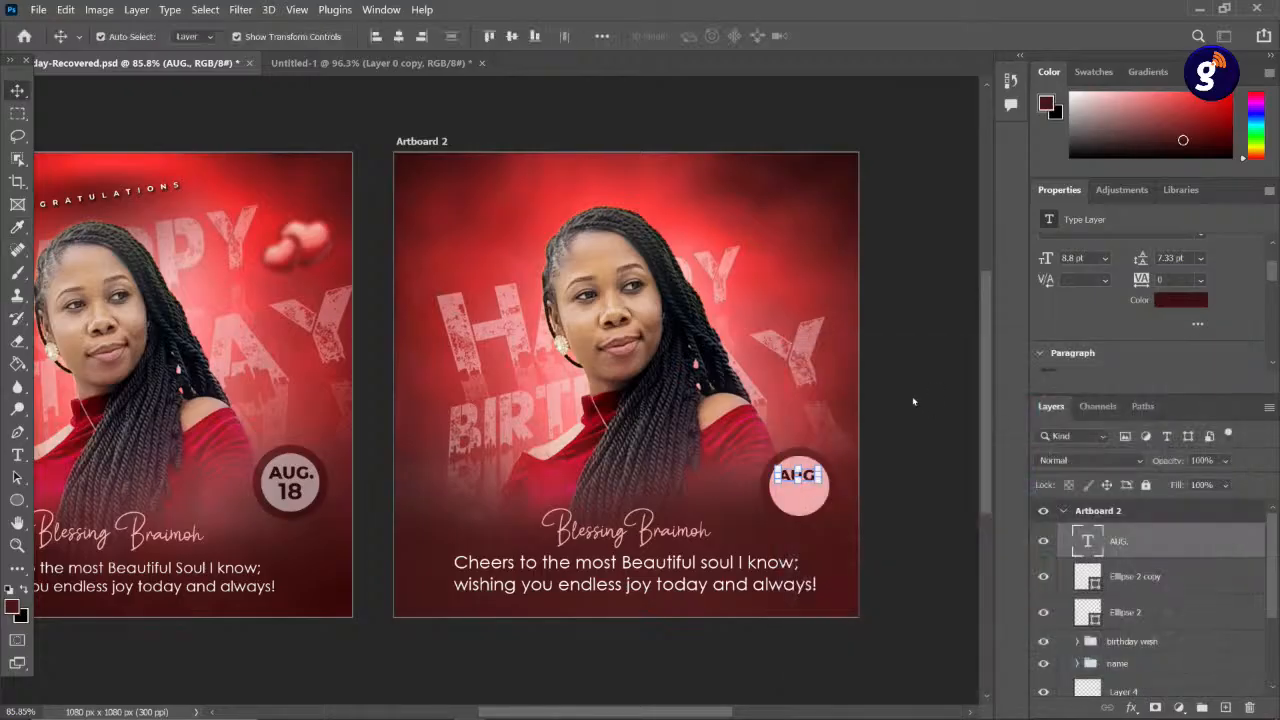
- Enlarge the "AUG." text proportionally to 104.45% within the pink circle
scroll(742, 496, up, 2)
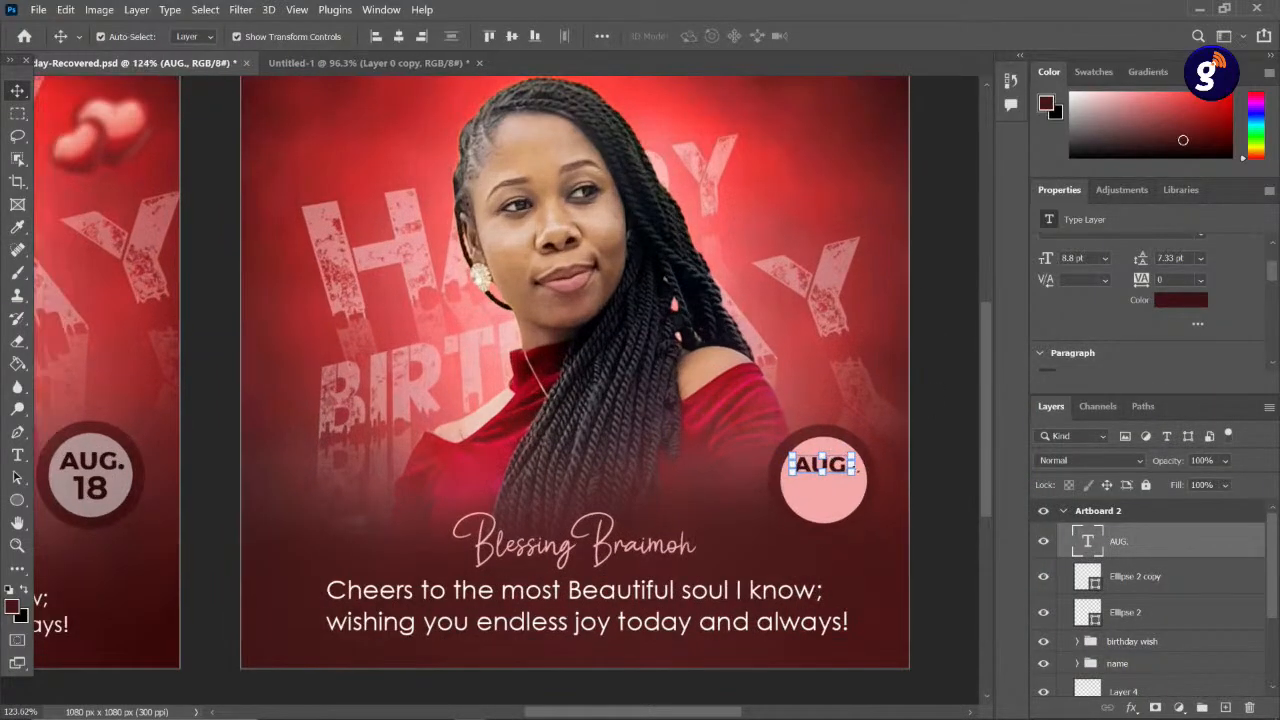
drag(855, 477, 853, 478)
key(Return)
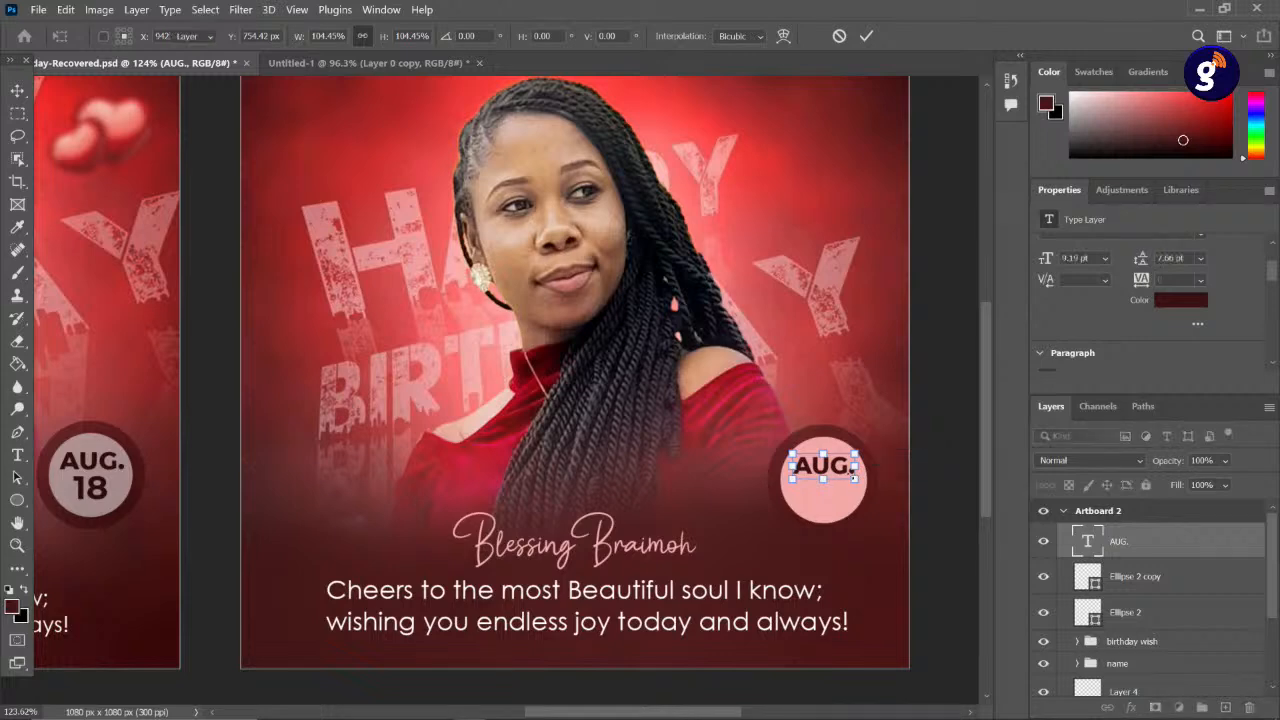
- Duplicate the "AUG." text directly below itself in the badge and change the copy to "18"
scroll(853, 477, down, 5)
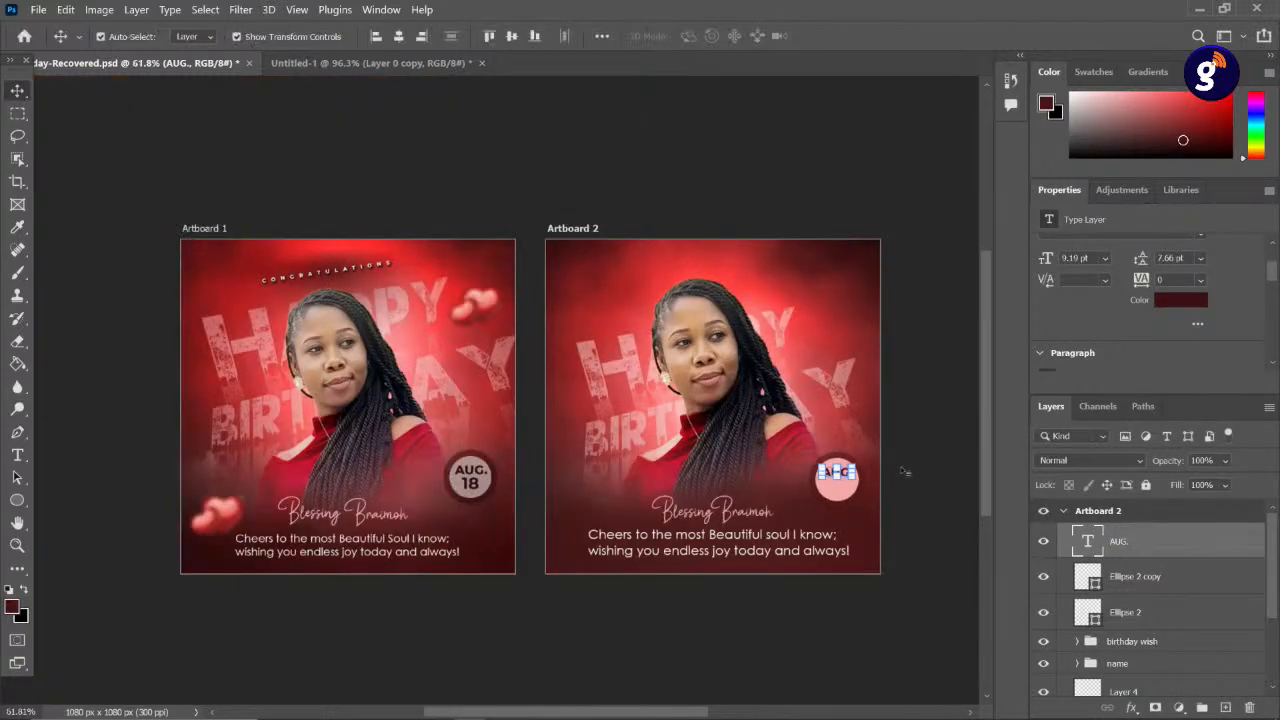
scroll(835, 487, up, 3)
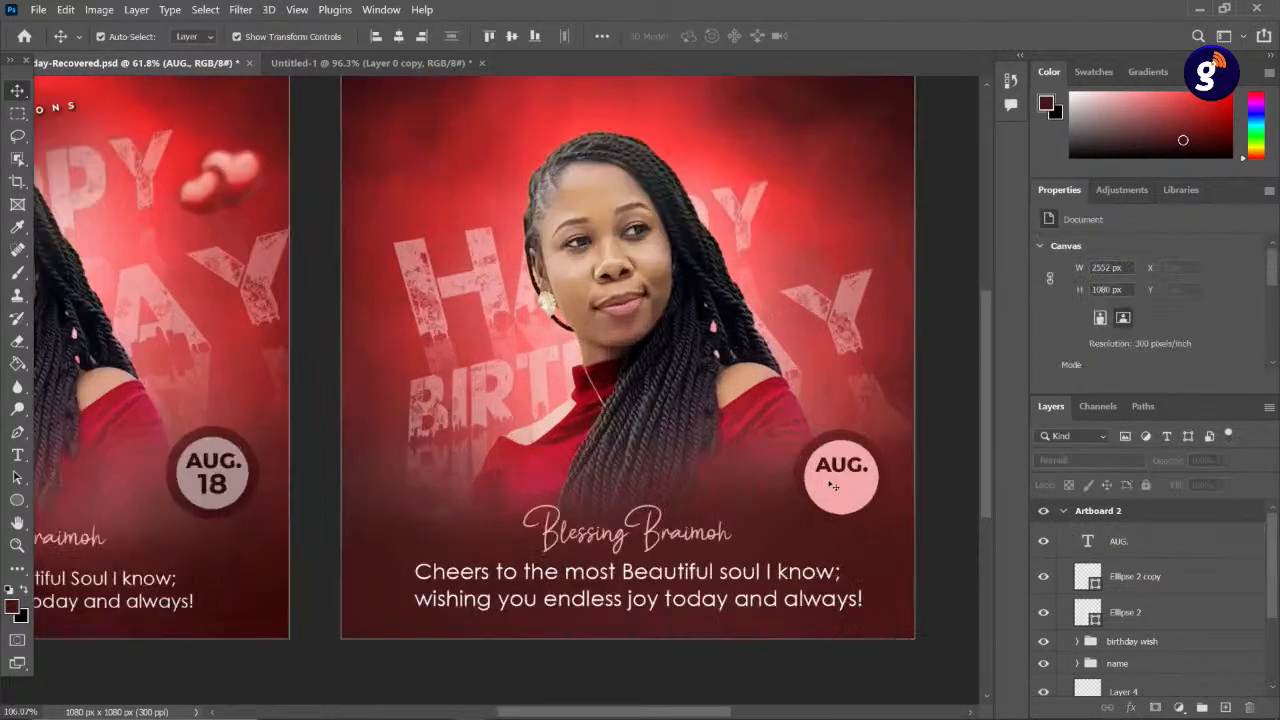
drag(848, 467, 848, 488)
double_click(848, 488)
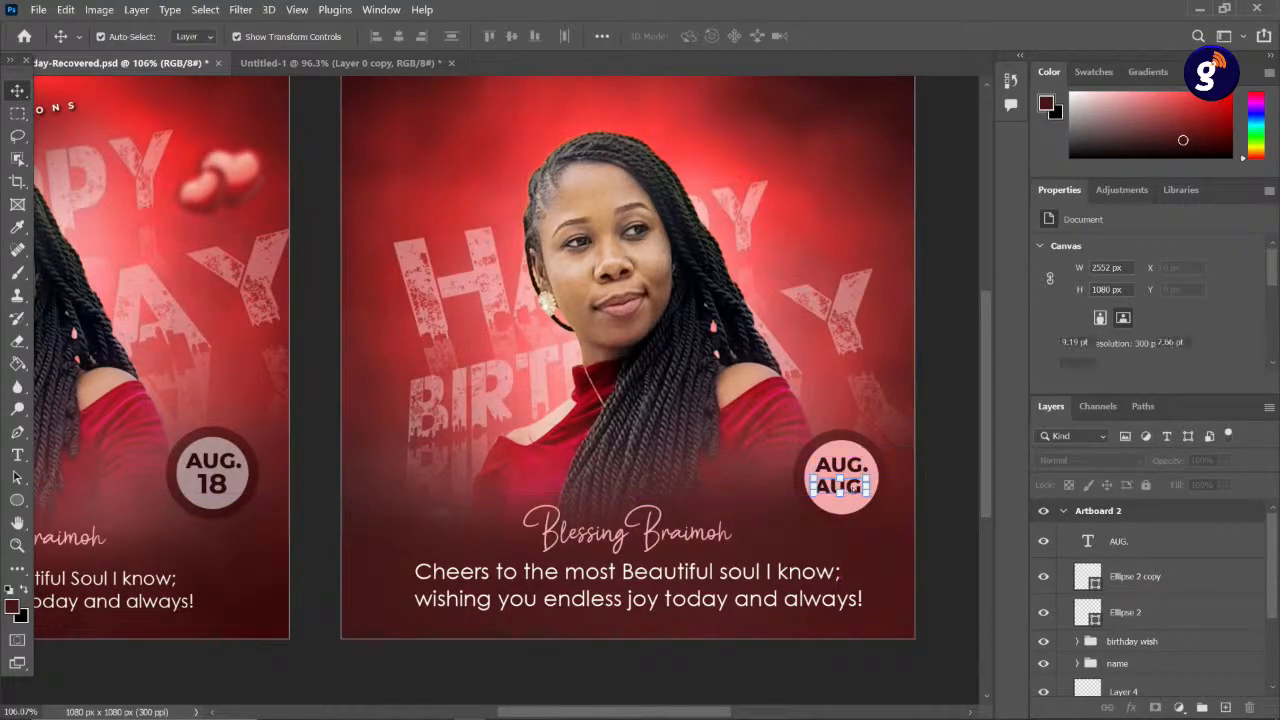
click(853, 489)
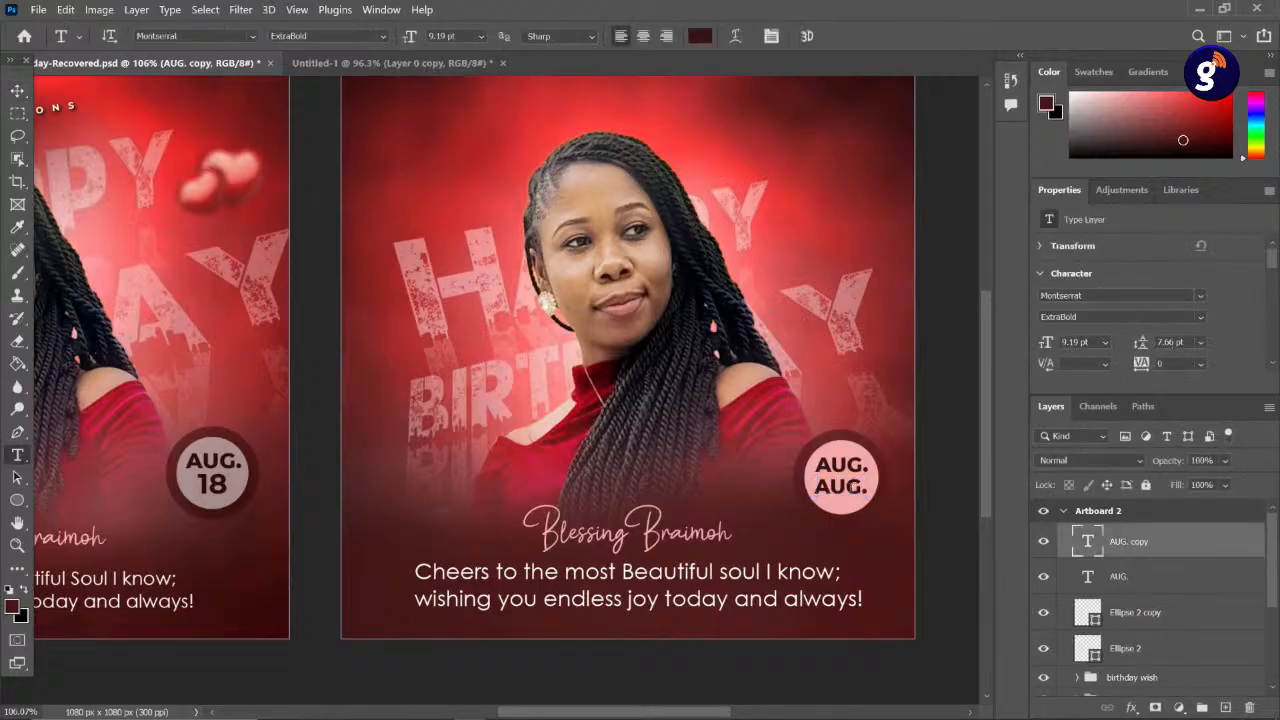
triple_click(850, 488)
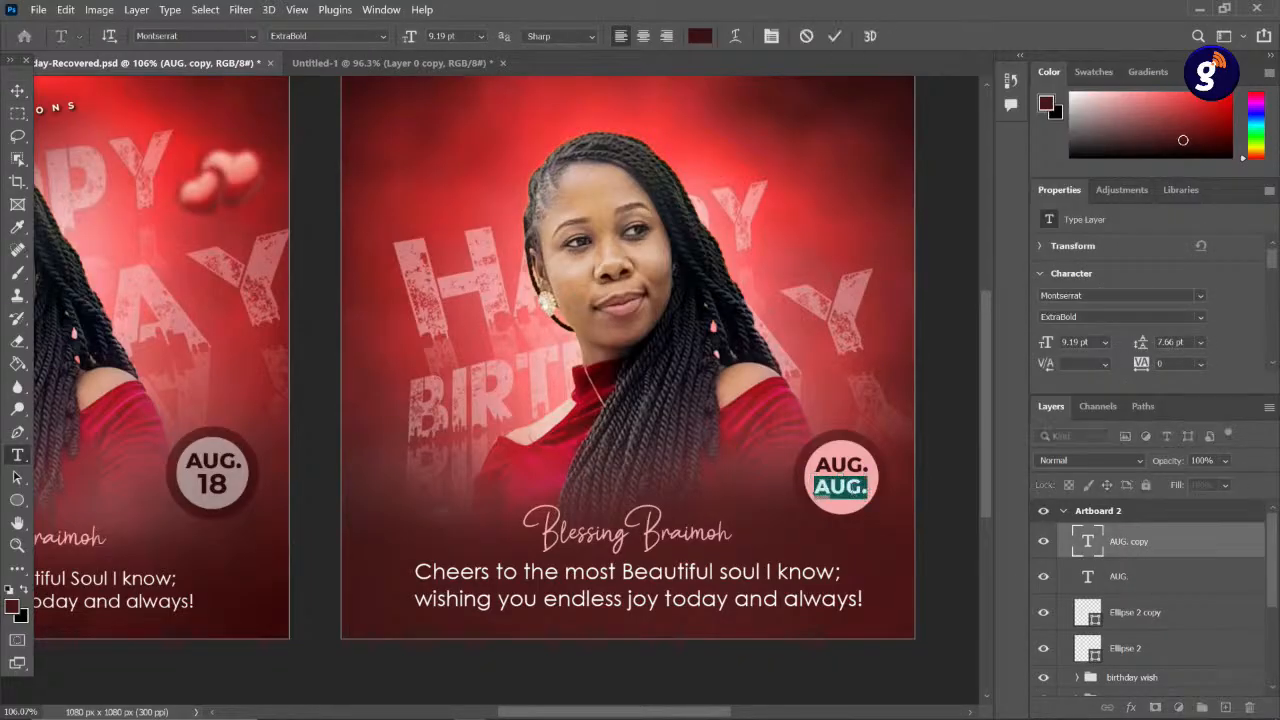
text(18)
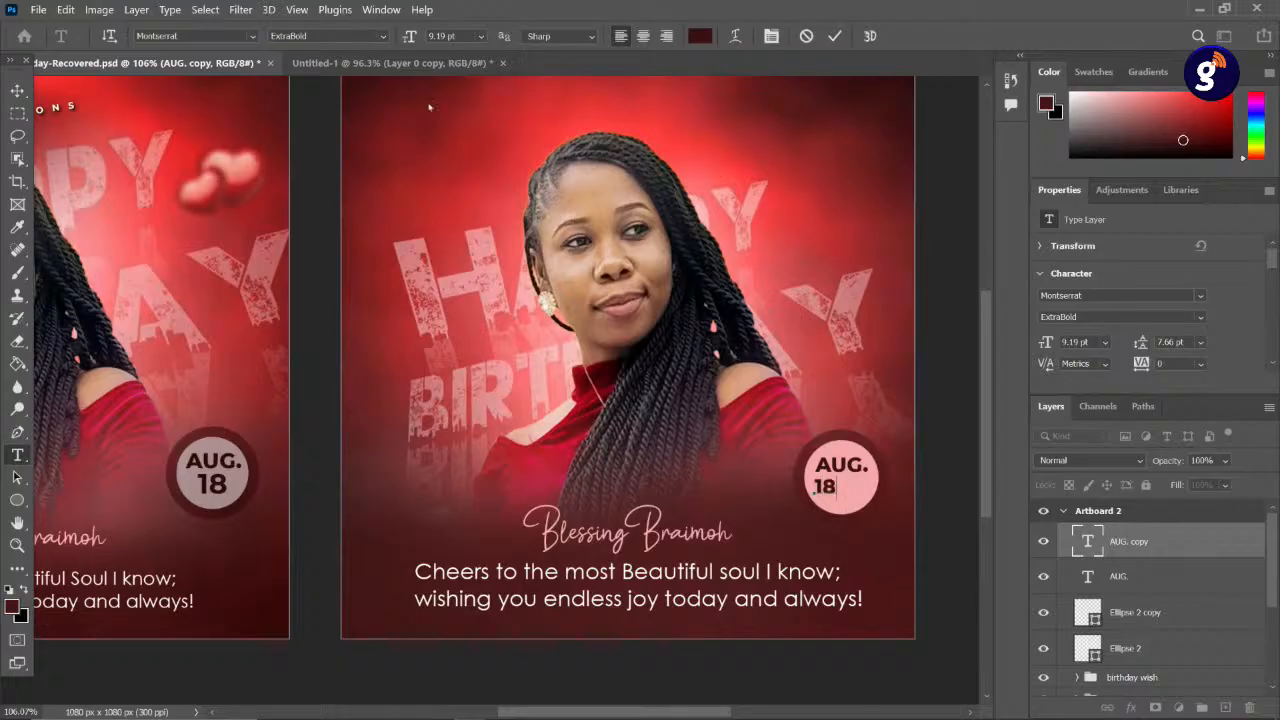
- Scale the "18" text proportionally to 142.38% and centre it beneath "AUG." in the pink circle
key(ctrl+a)
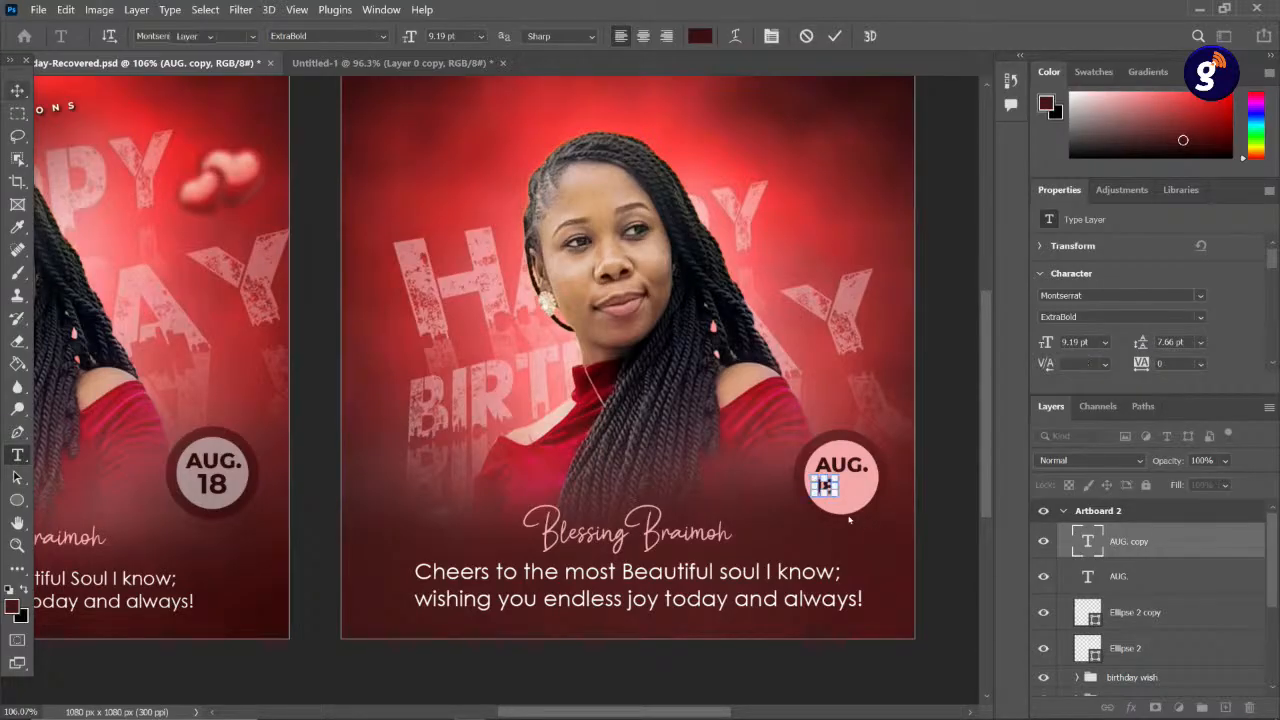
key(ctrl+Return)
key(ctrl+t)
drag(840, 498, 848, 506)
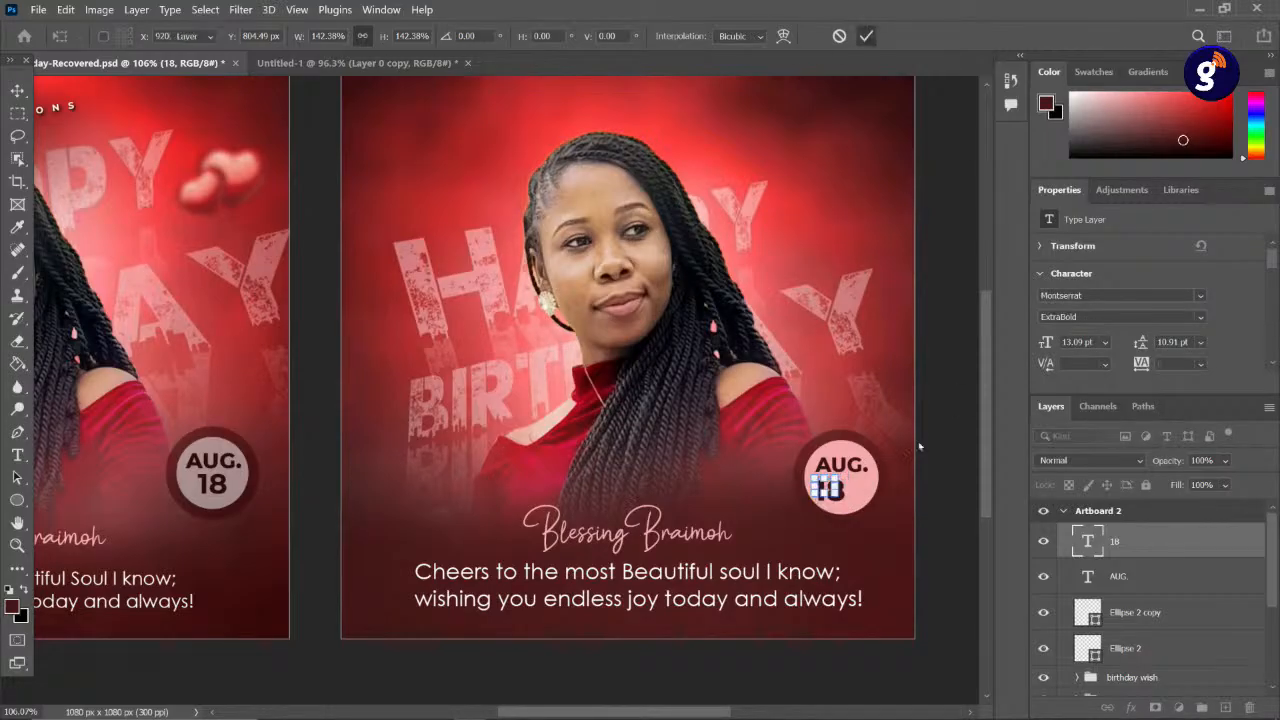
drag(833, 494, 845, 493)
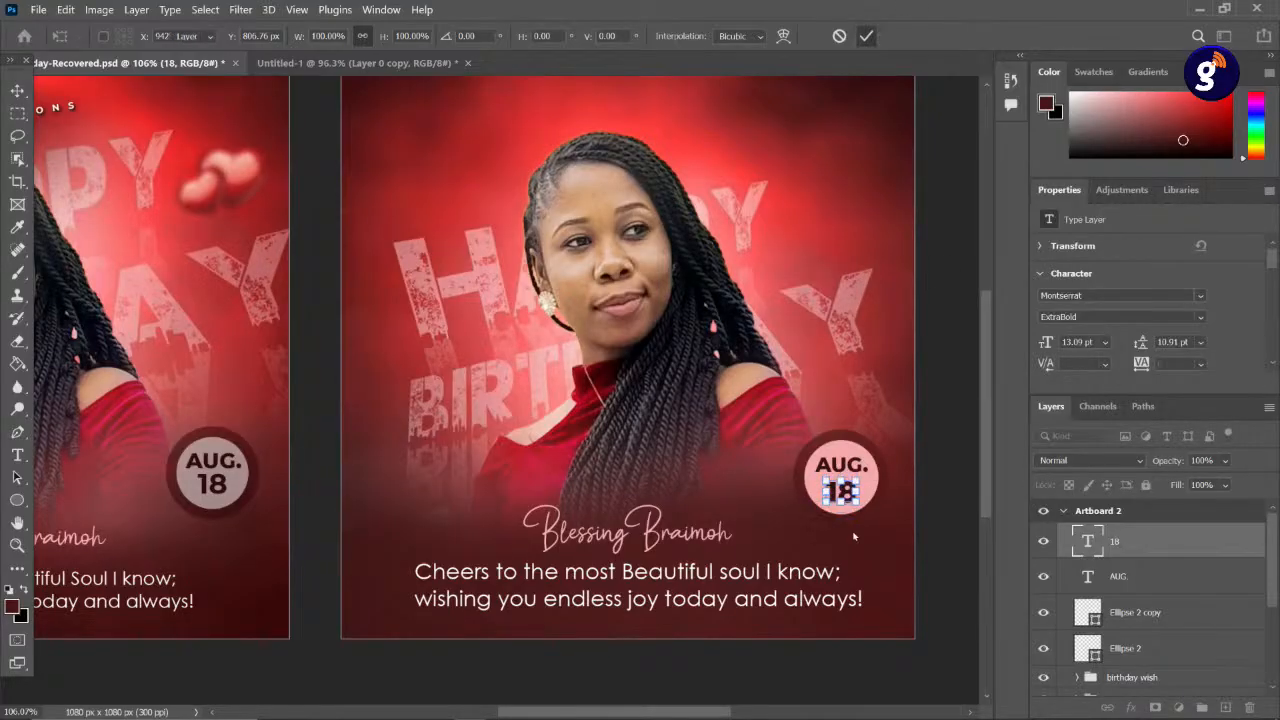
key(Return)
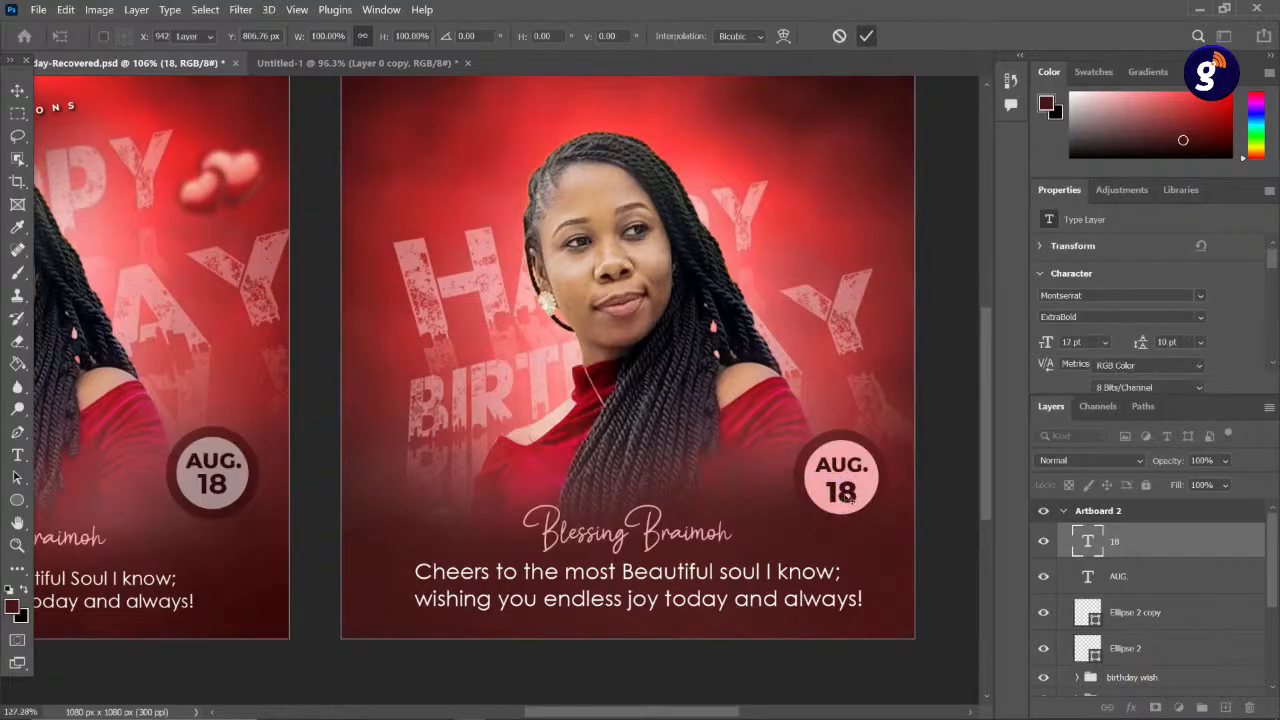
- Shift the "18" text up slightly, closer to "AUG."
scroll(845, 505, up, 2)
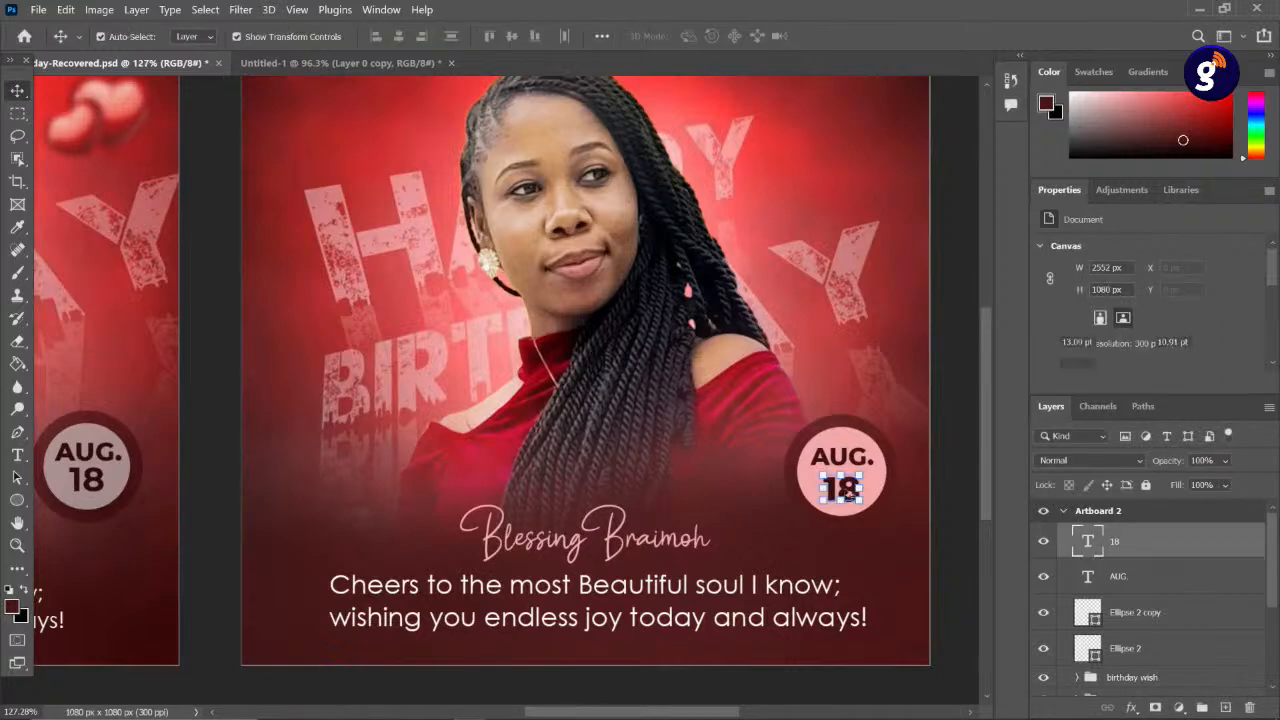
click(847, 490)
drag(842, 489, 843, 487)
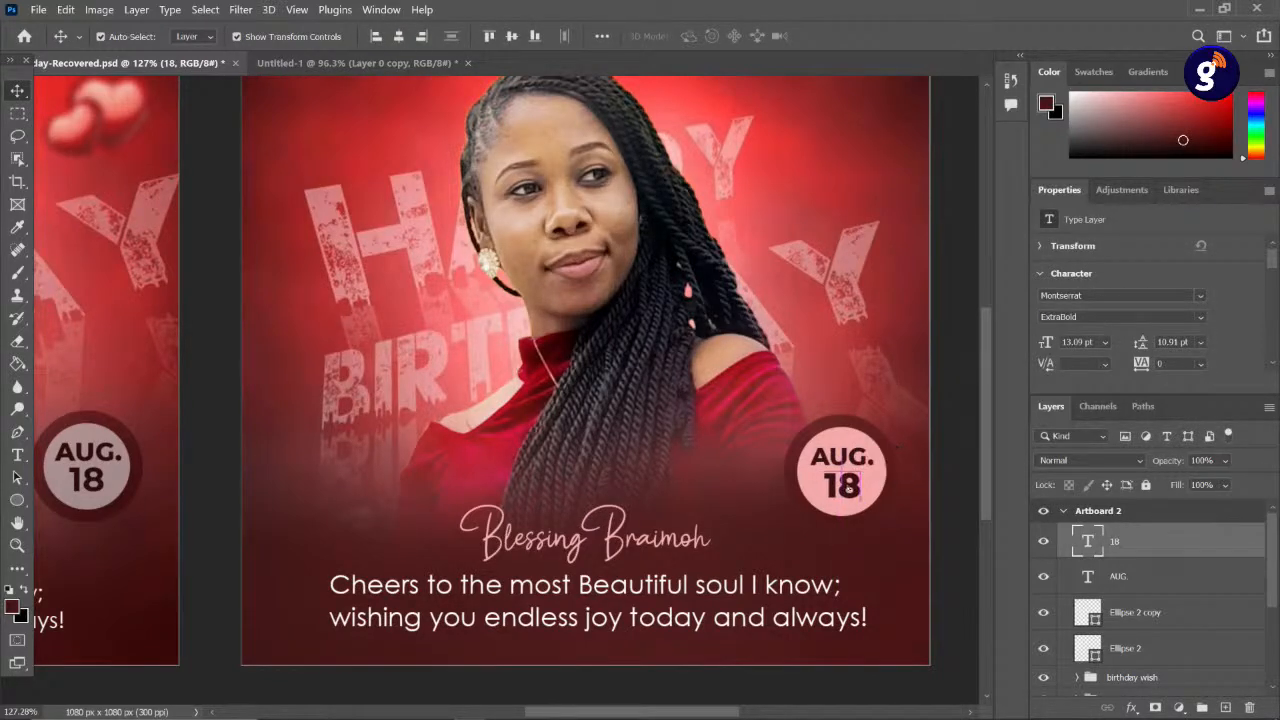
- Compare the date badge and overall layout of Artboard 2 with Artboard 1
scroll(840, 484, down, 2)
click(936, 521)
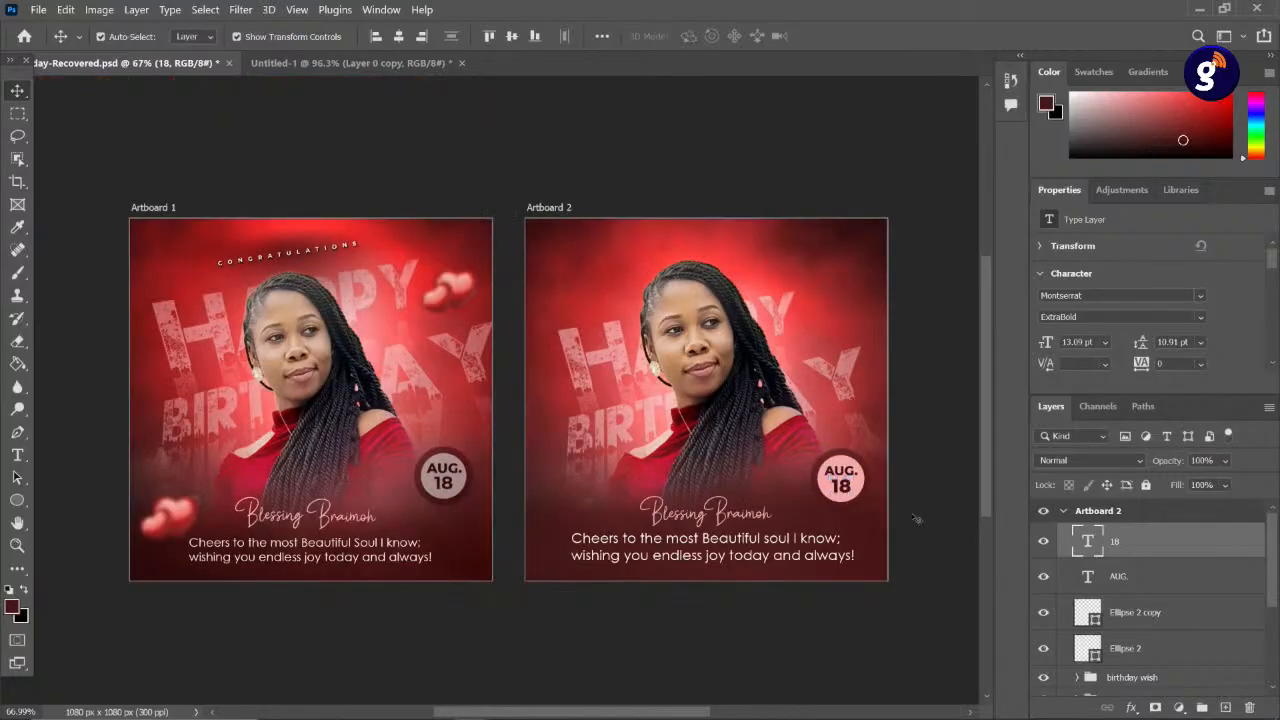
scroll(841, 505, down, 2)
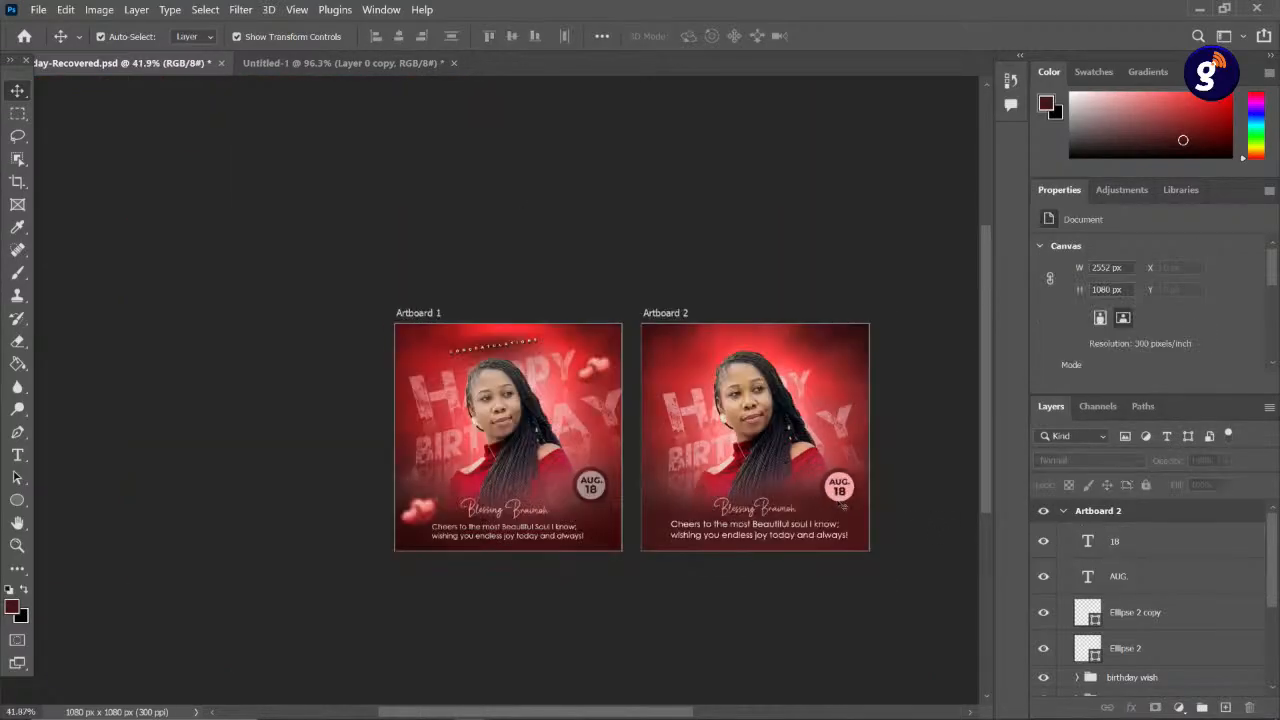
scroll(843, 506, up, 2)
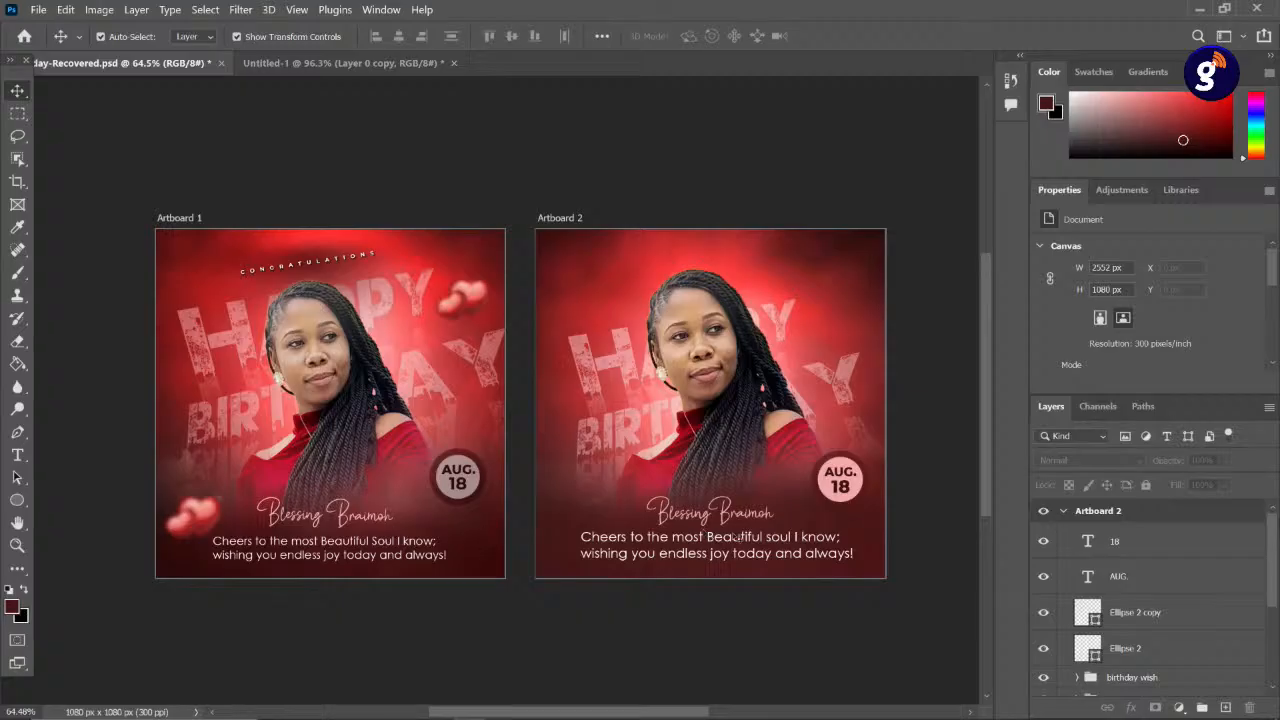
scroll(765, 510, up, 2)
scroll(538, 463, down, 2)
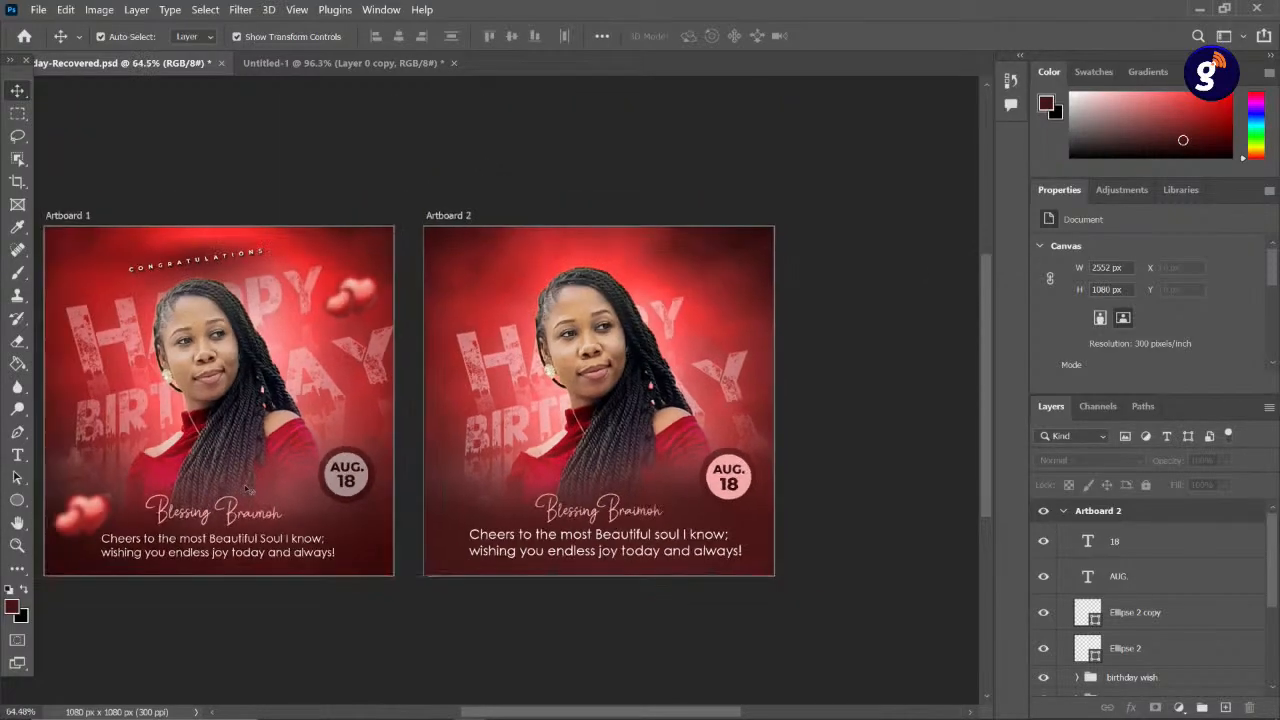
scroll(323, 487, up, 1)
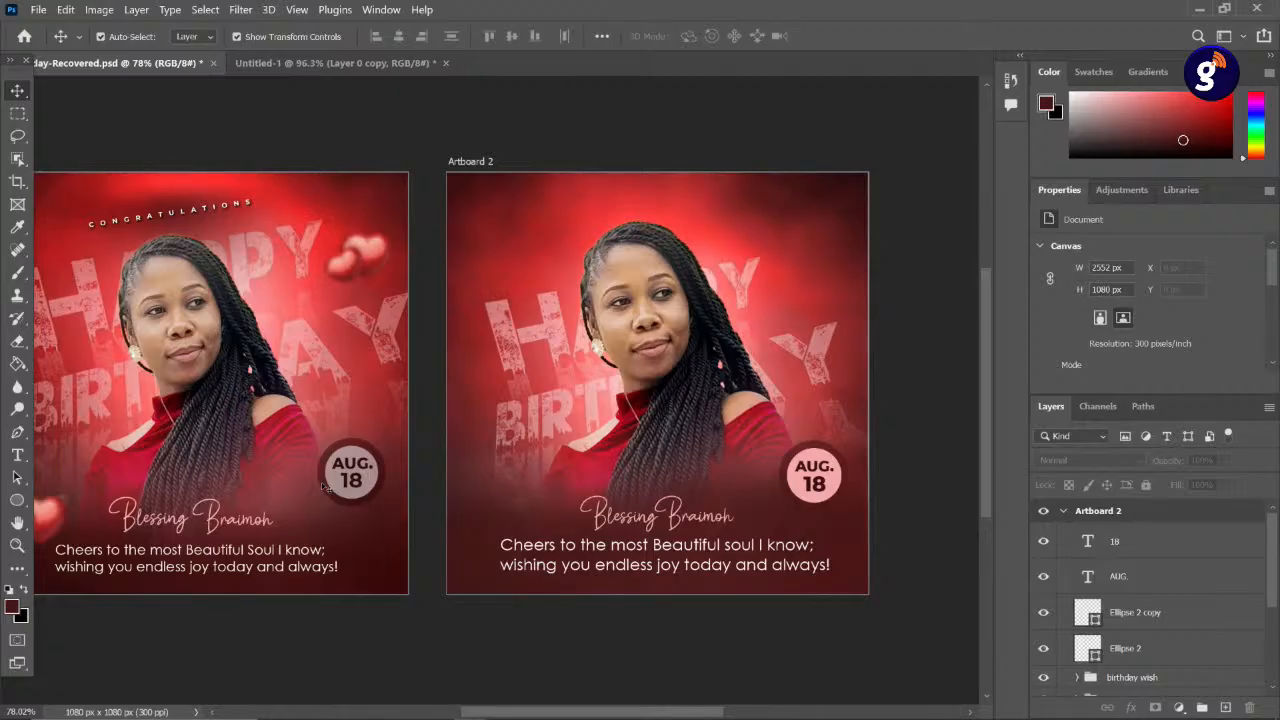
scroll(322, 483, down, 2)
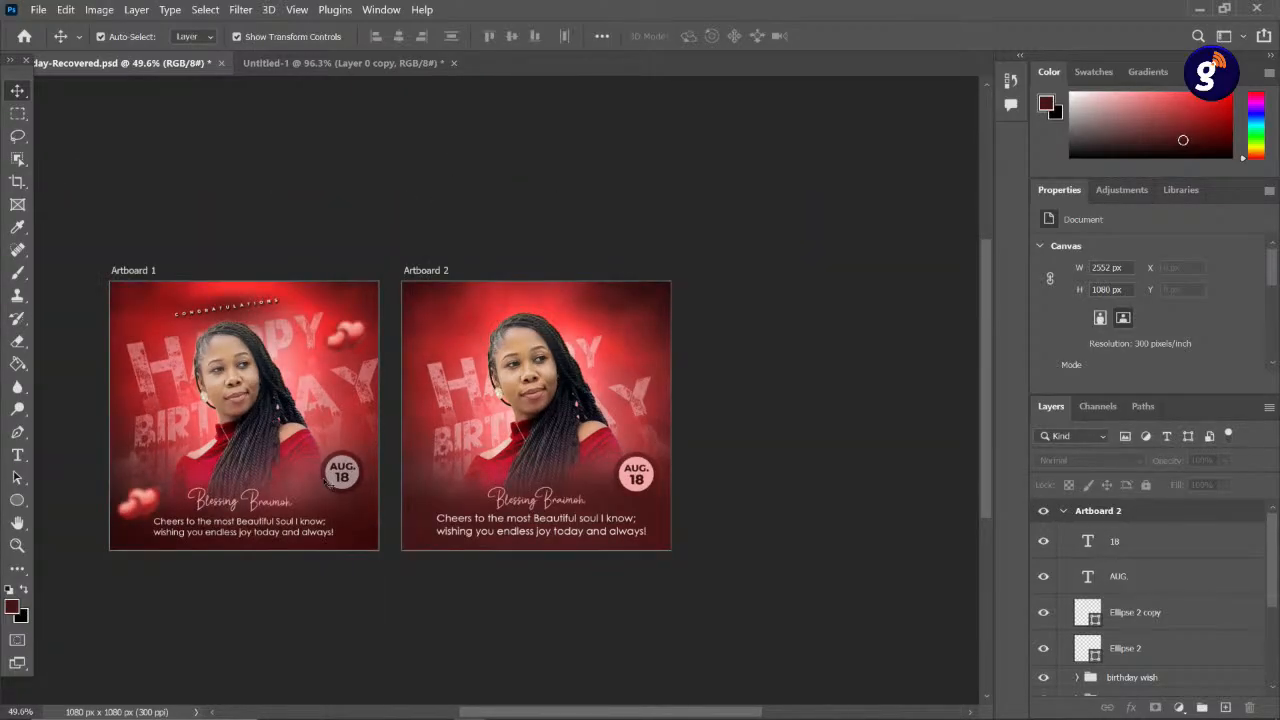
- Examine the CONGRATULATIONS heading on Artboard 1 and compare it with the top area of Artboard 2
drag(479, 460, 637, 454)
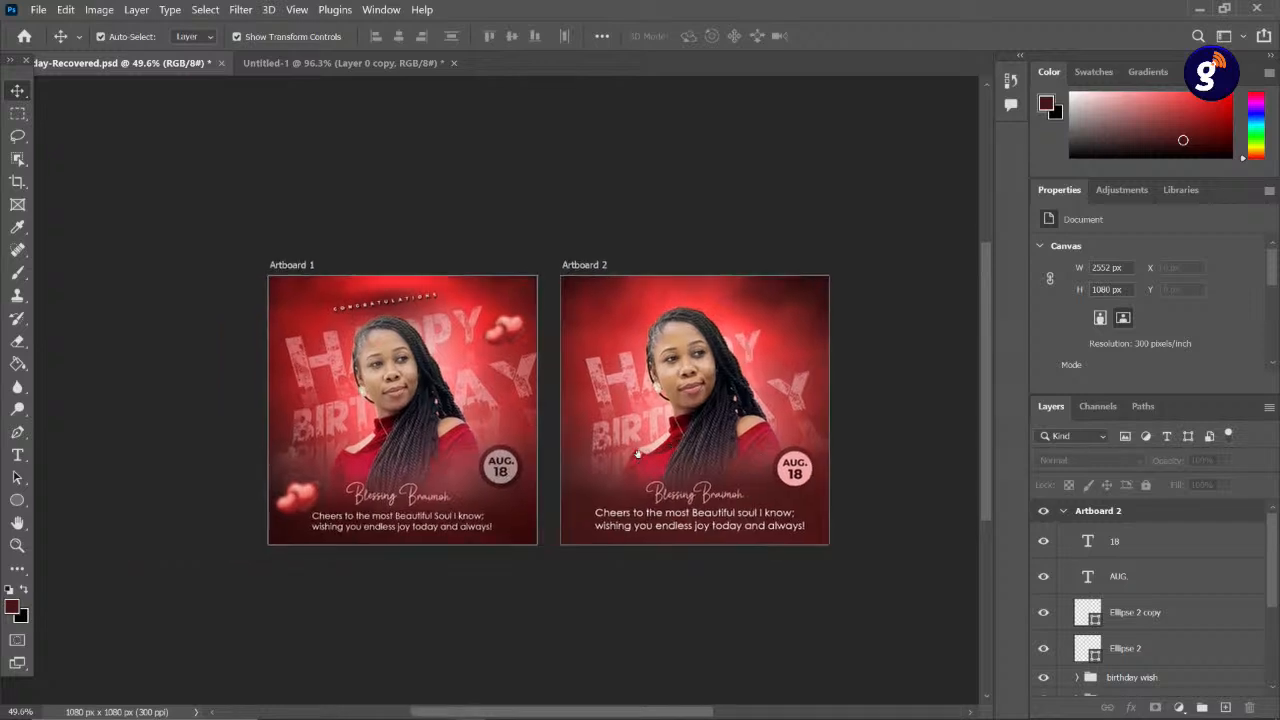
scroll(637, 454, up, 2)
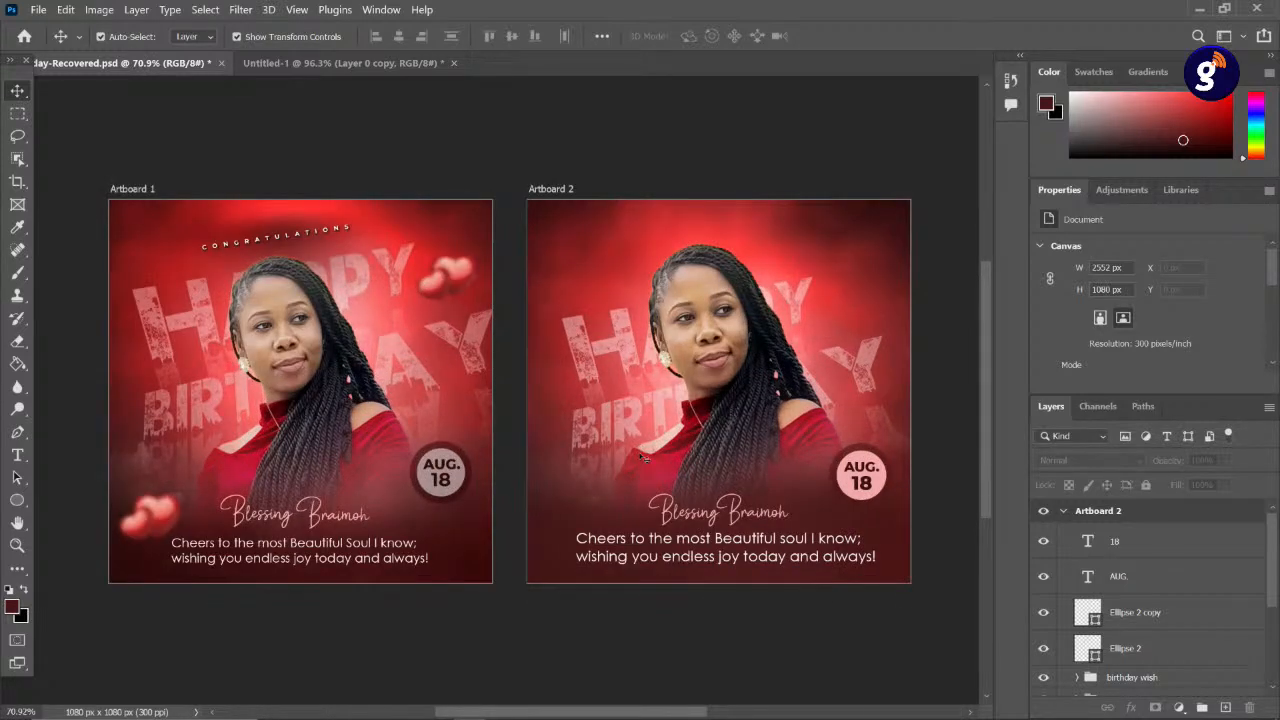
scroll(291, 242, up, 2)
click(291, 236)
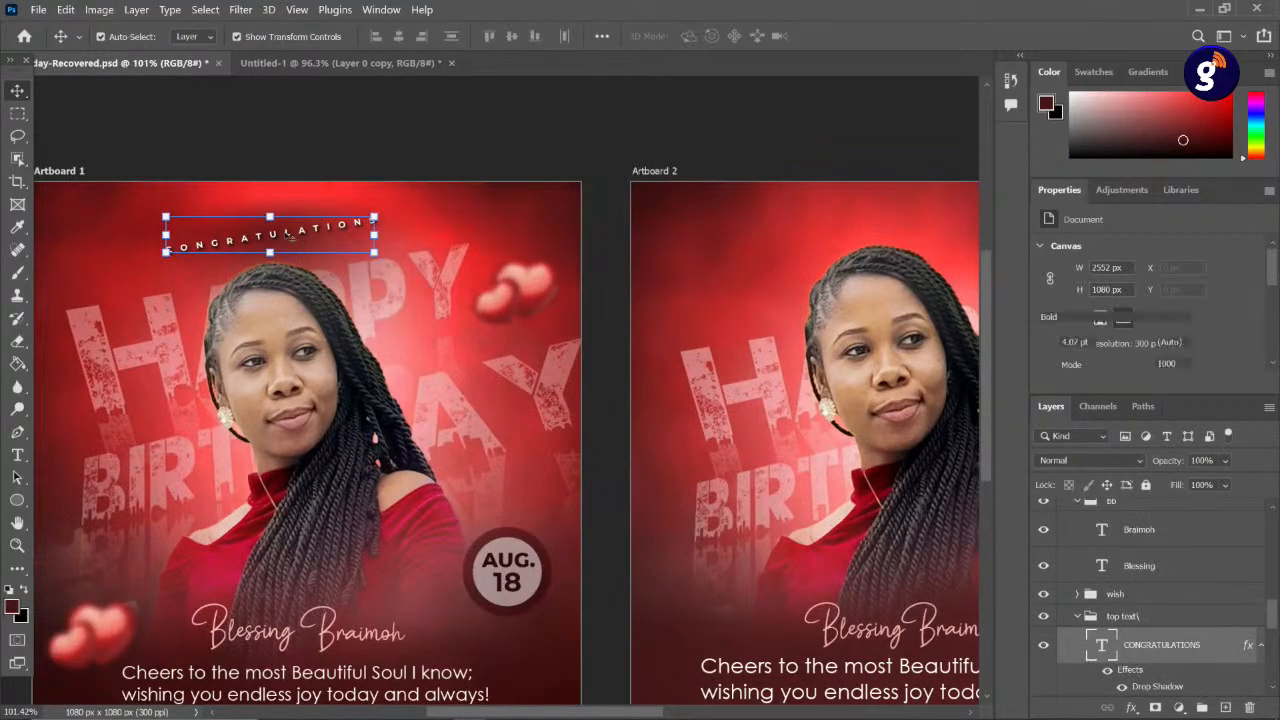
scroll(291, 236, down, 6)
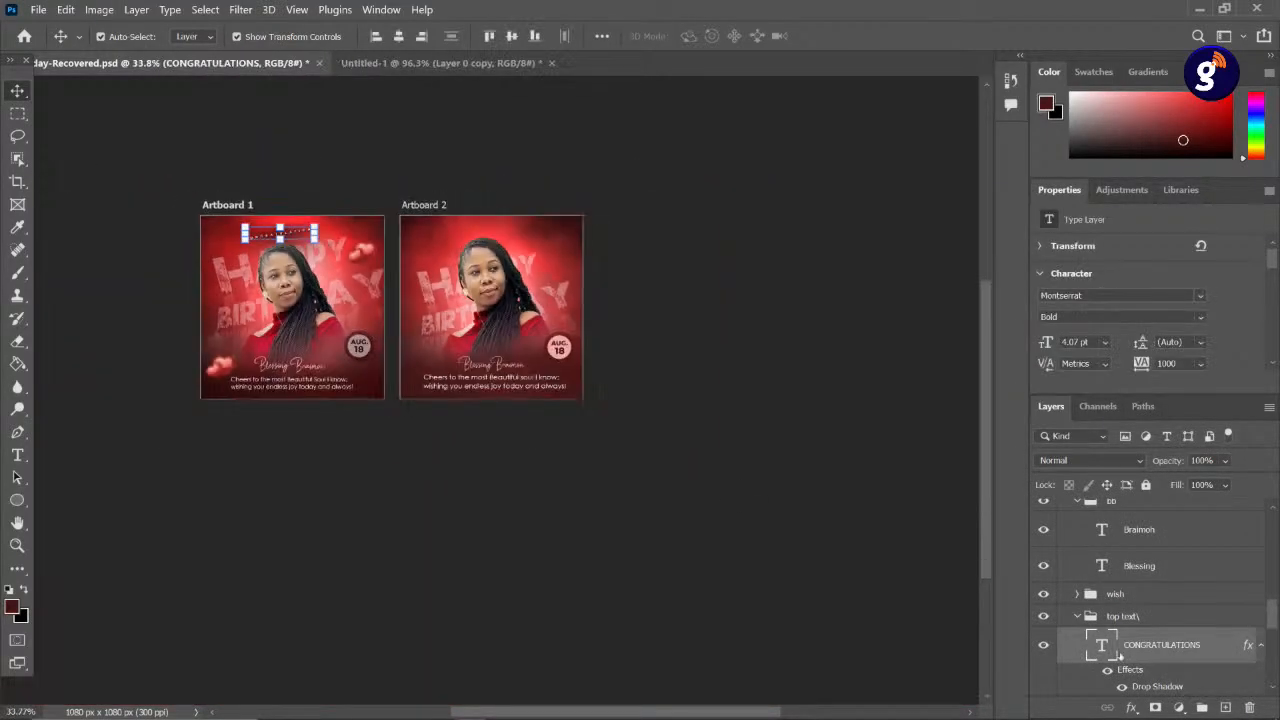
click(497, 287)
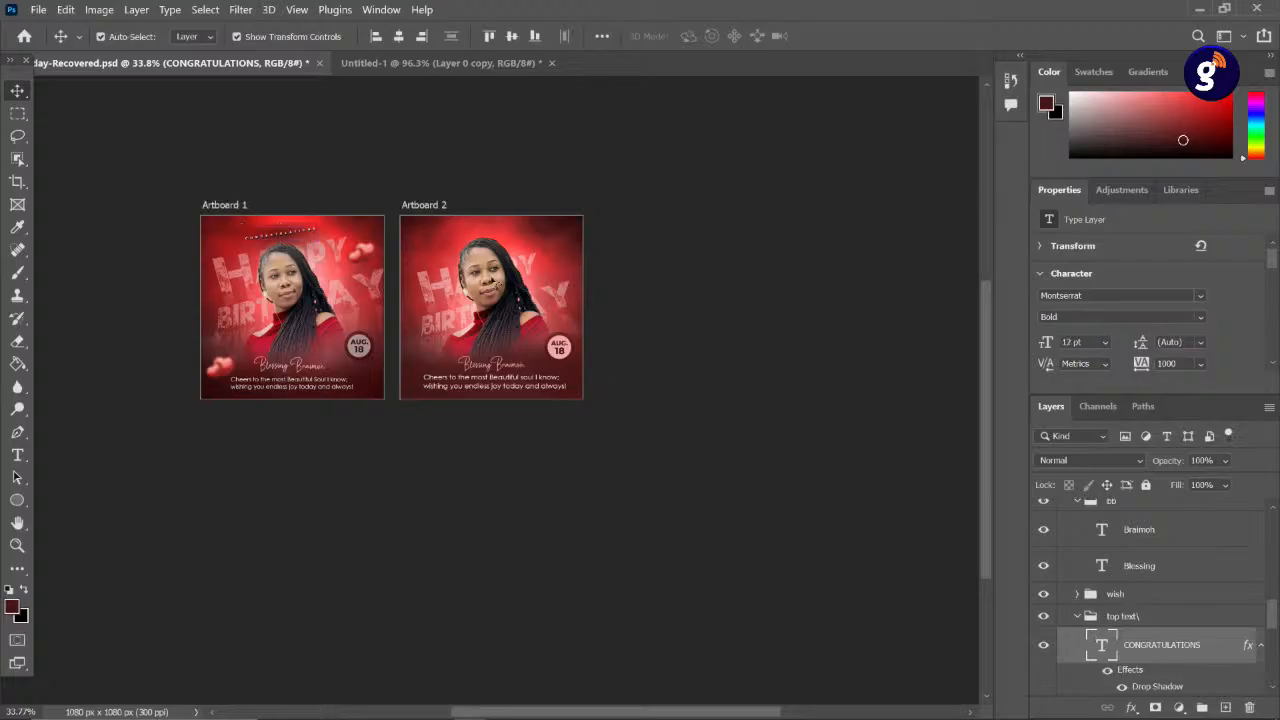
scroll(495, 284, up, 4)
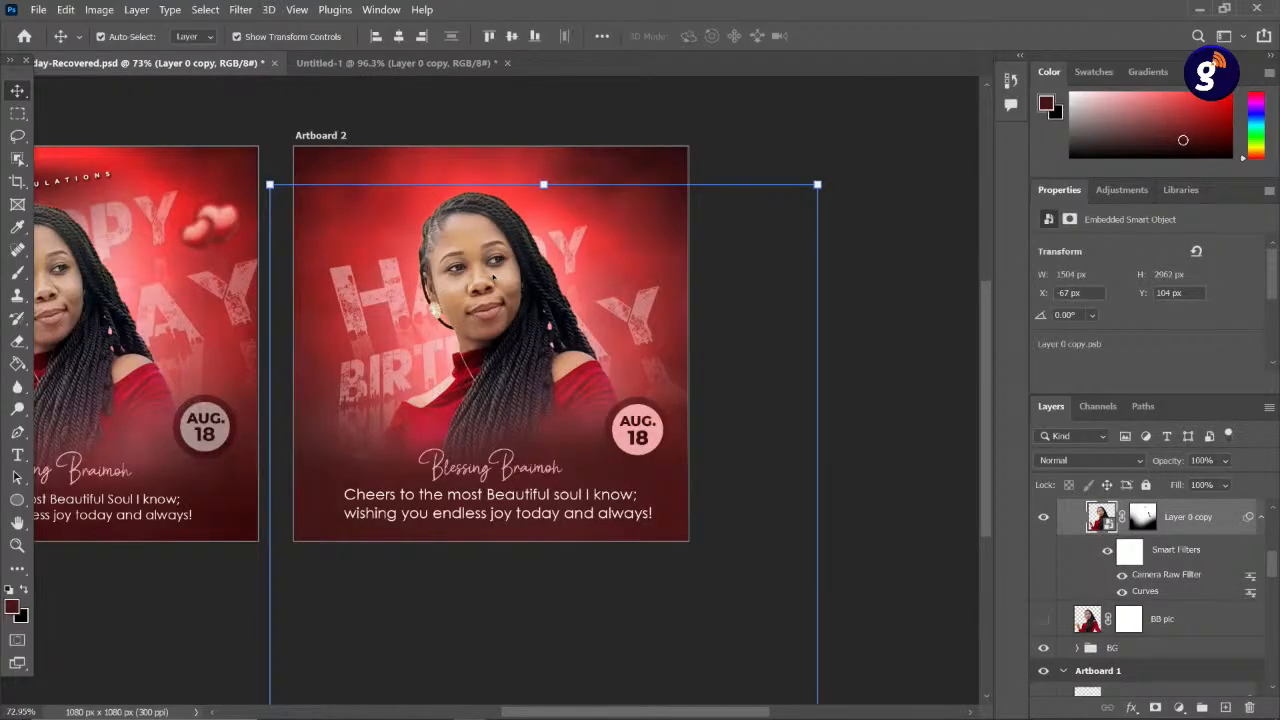
click(726, 194)
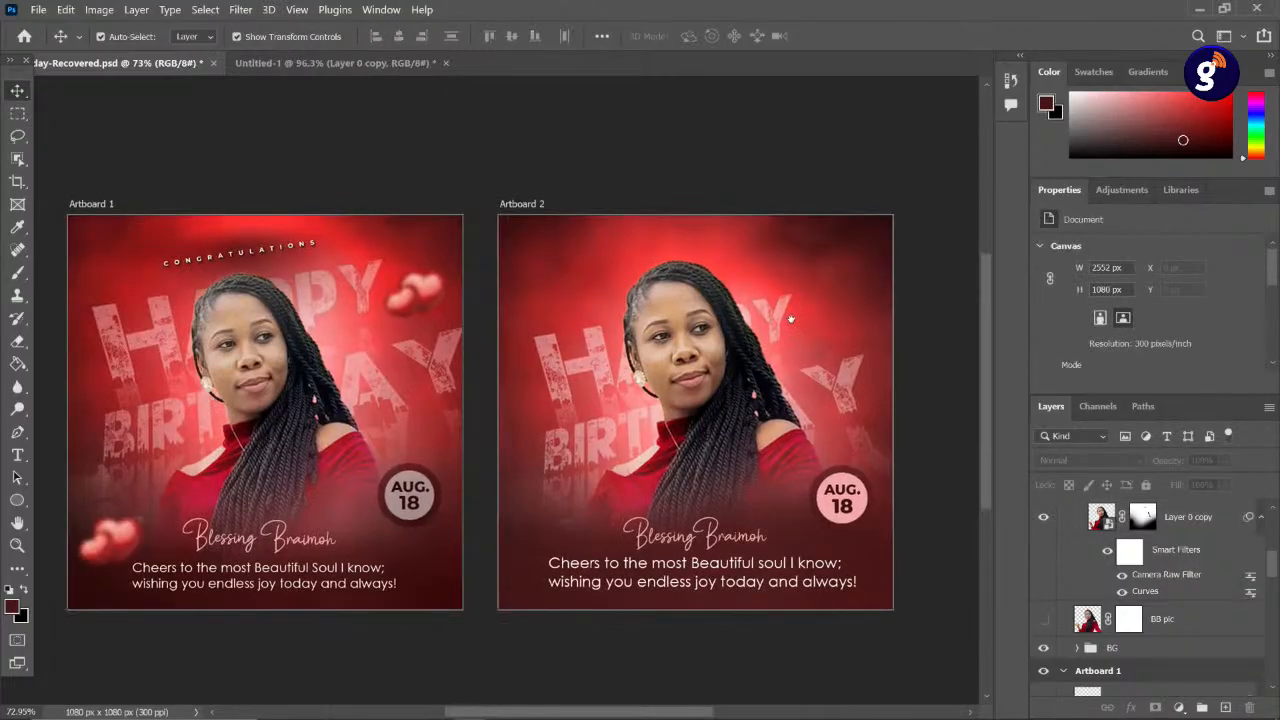
drag(790, 319, 838, 311)
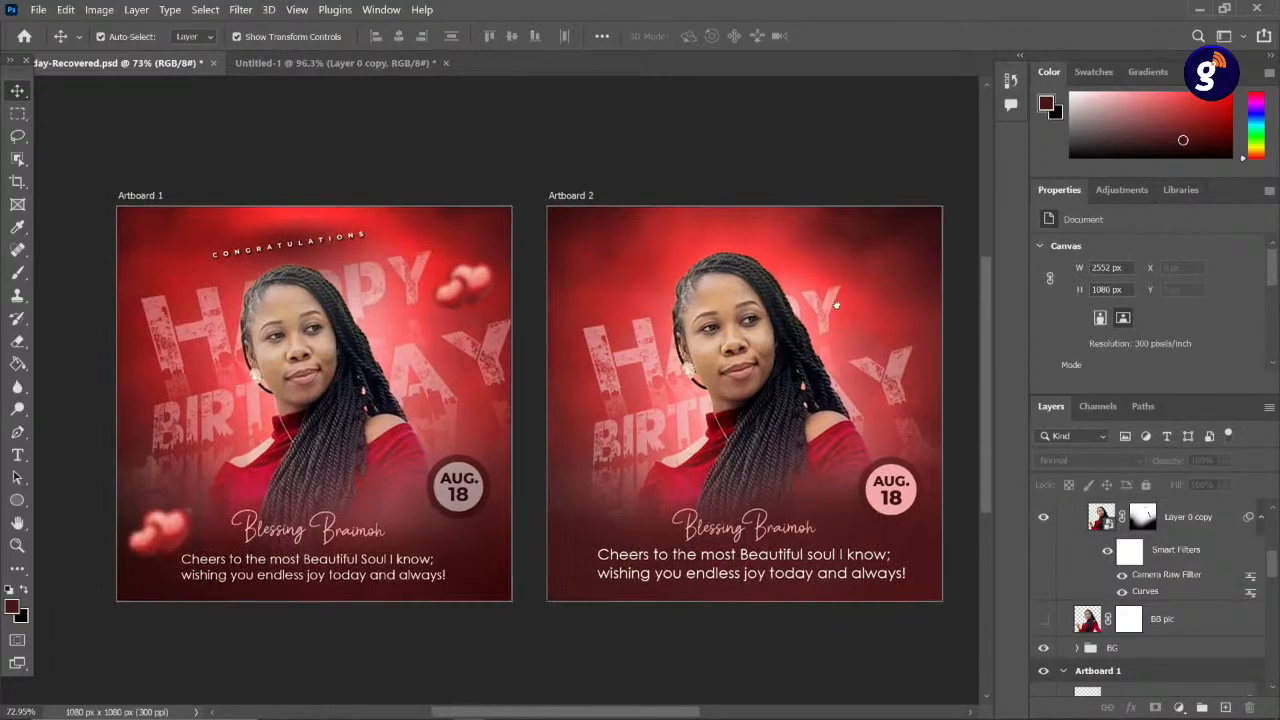
- Add the text "CONGRATULATIONS" in white 12 pt Montserrat Bold above the portrait on Artboard 2
key(t)
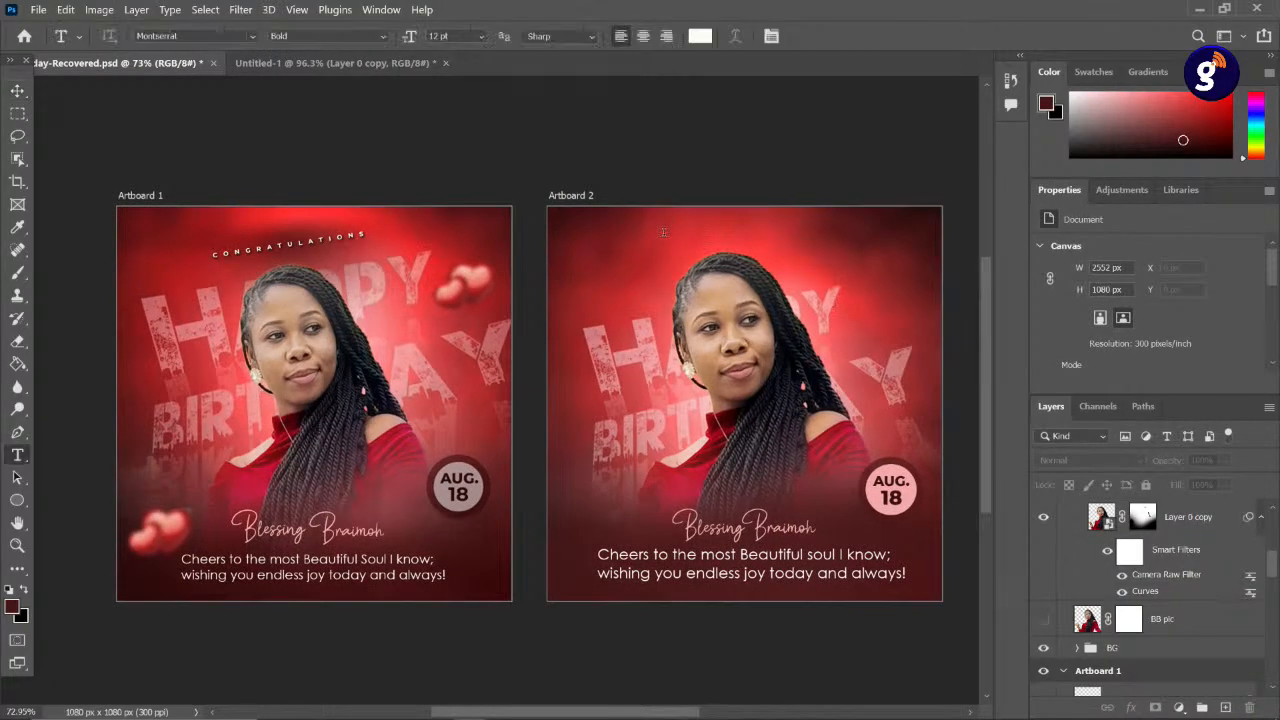
click(661, 233)
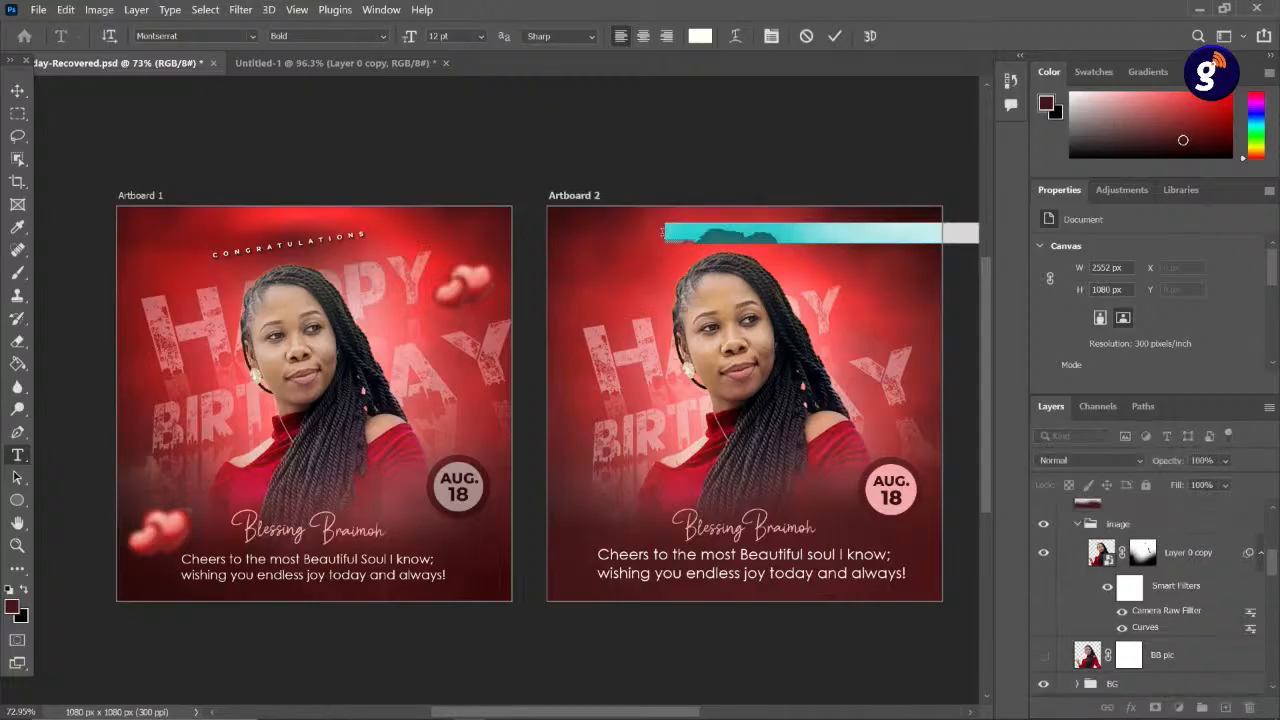
click(661, 233)
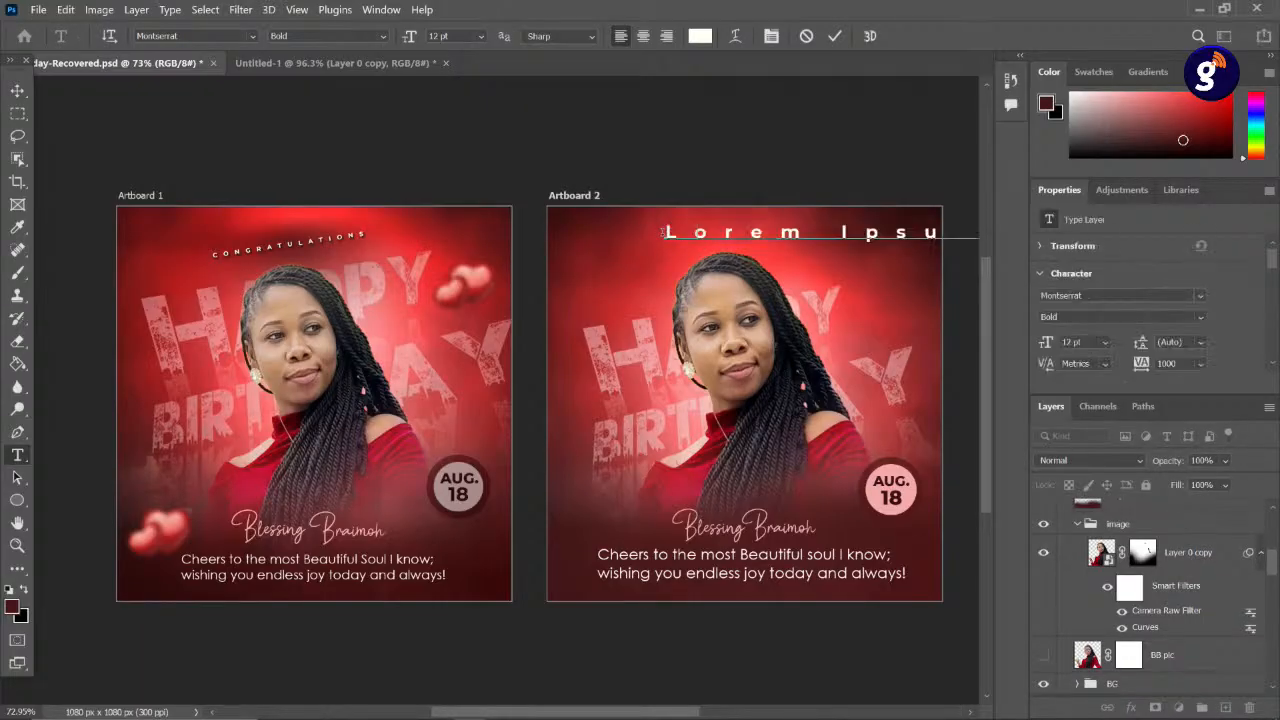
text(CON)
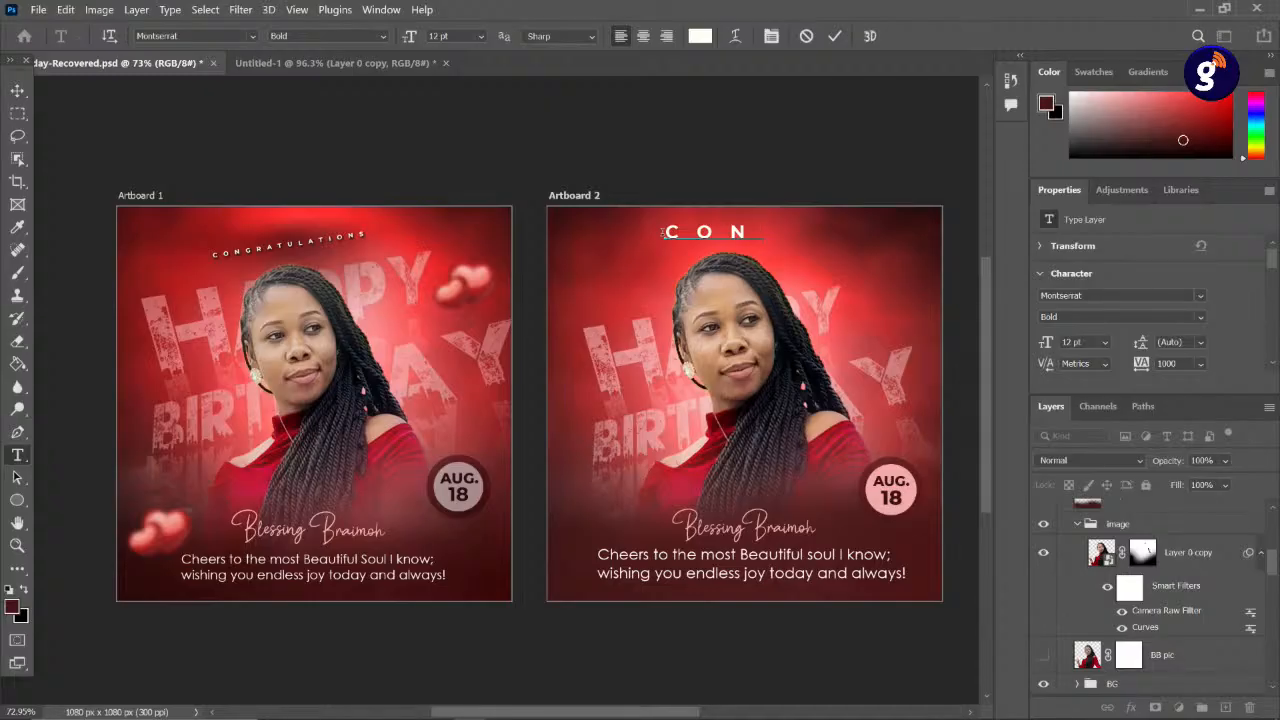
text(GRATUL)
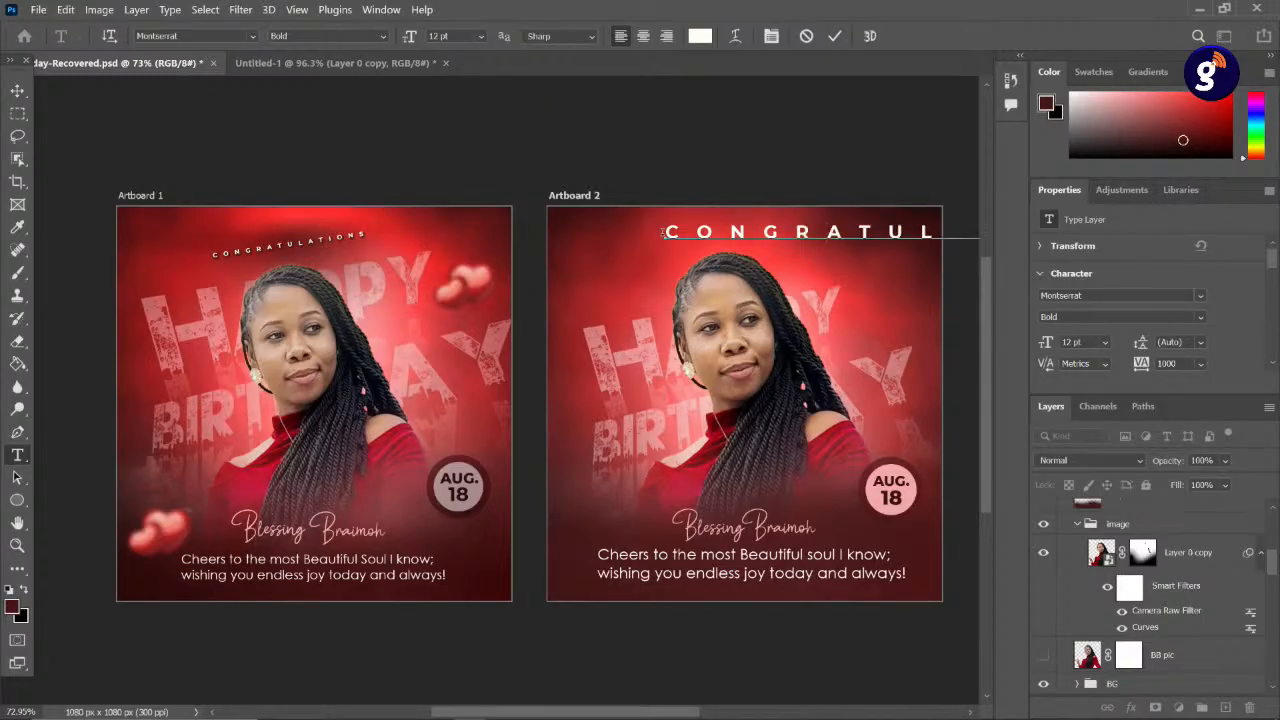
key(ctrl+a)
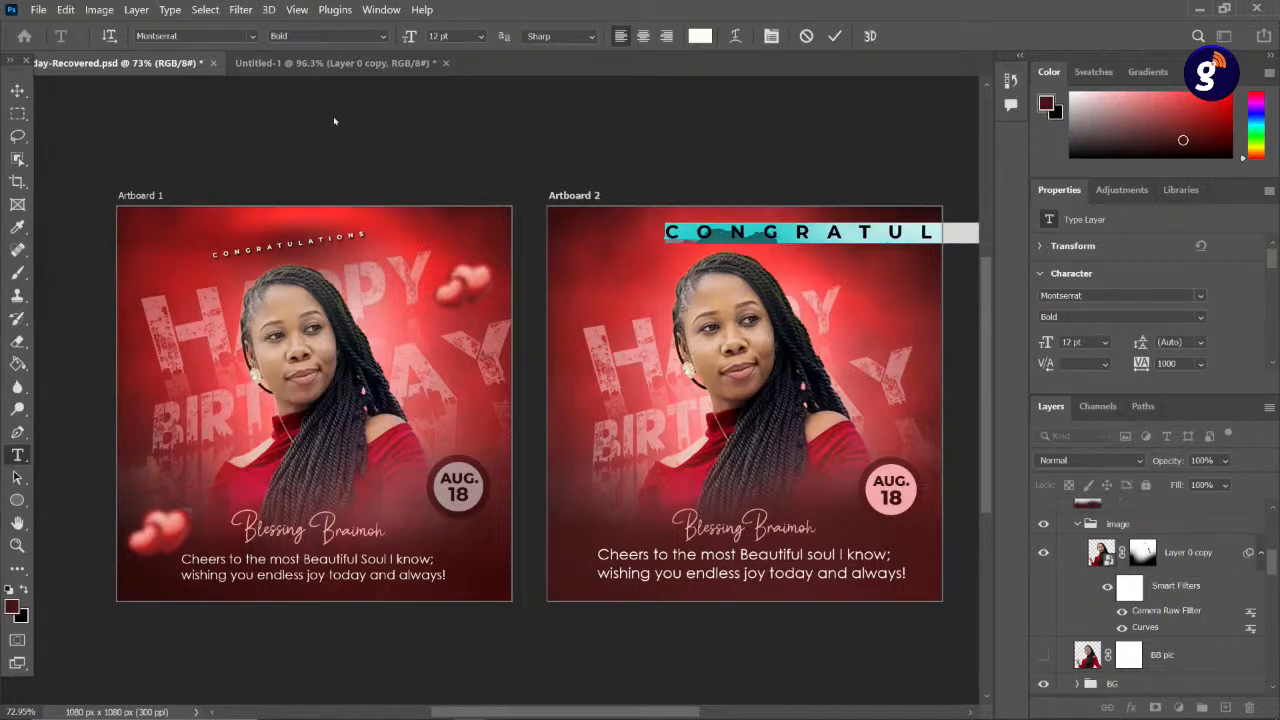
click(17, 90)
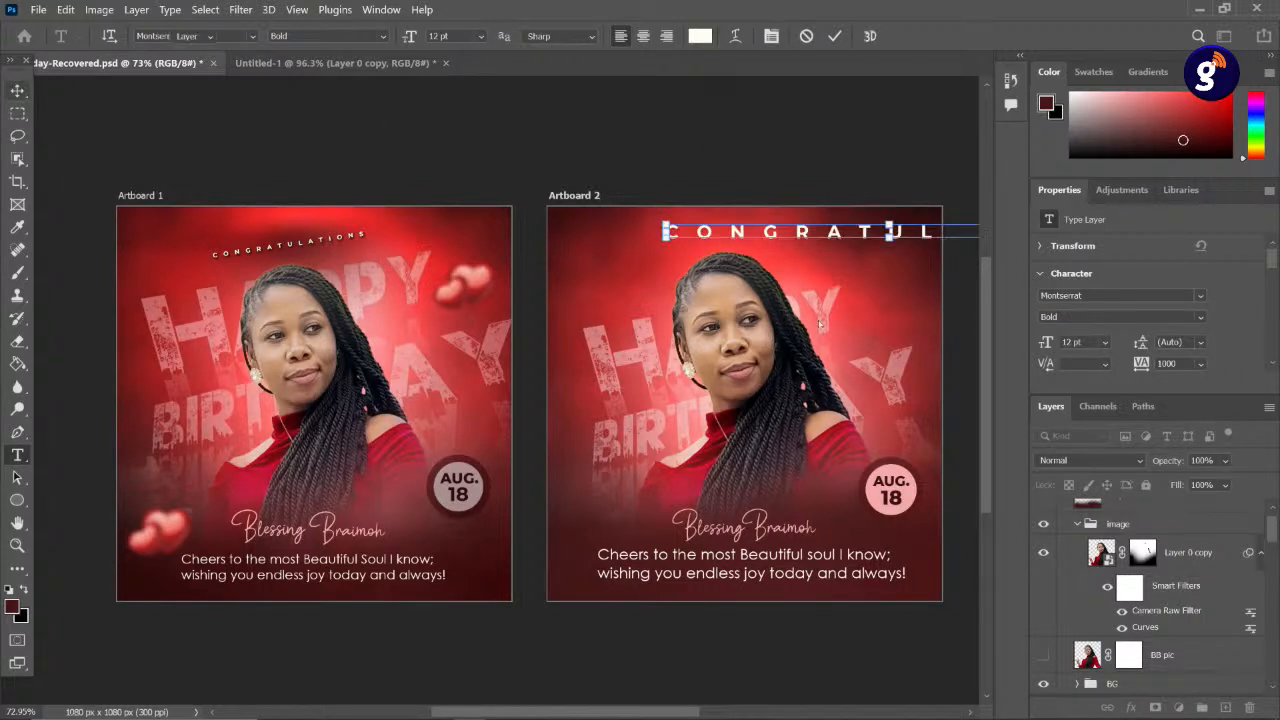
- Scale the CONGRATULATIONS text on Artboard 2 down to 6.9 pt and centre it above the portrait's head
scroll(758, 246, down, 1)
drag(823, 307, 609, 364)
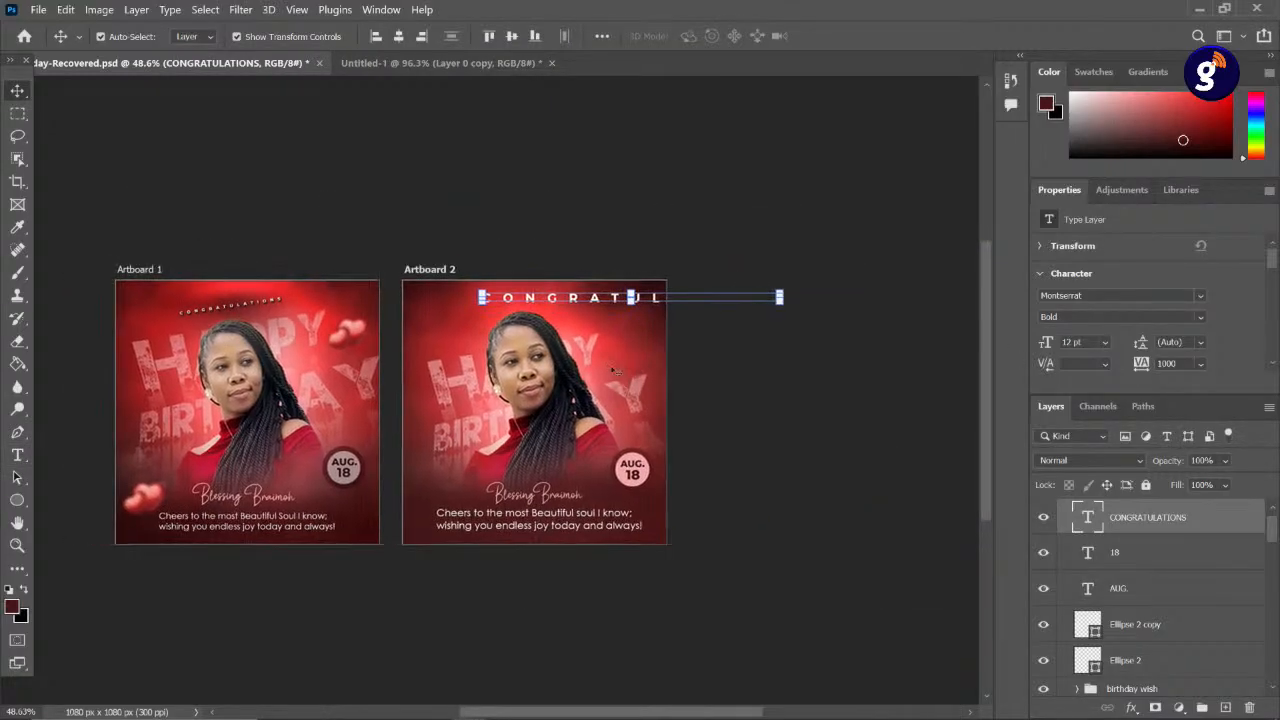
scroll(760, 283, up, 1)
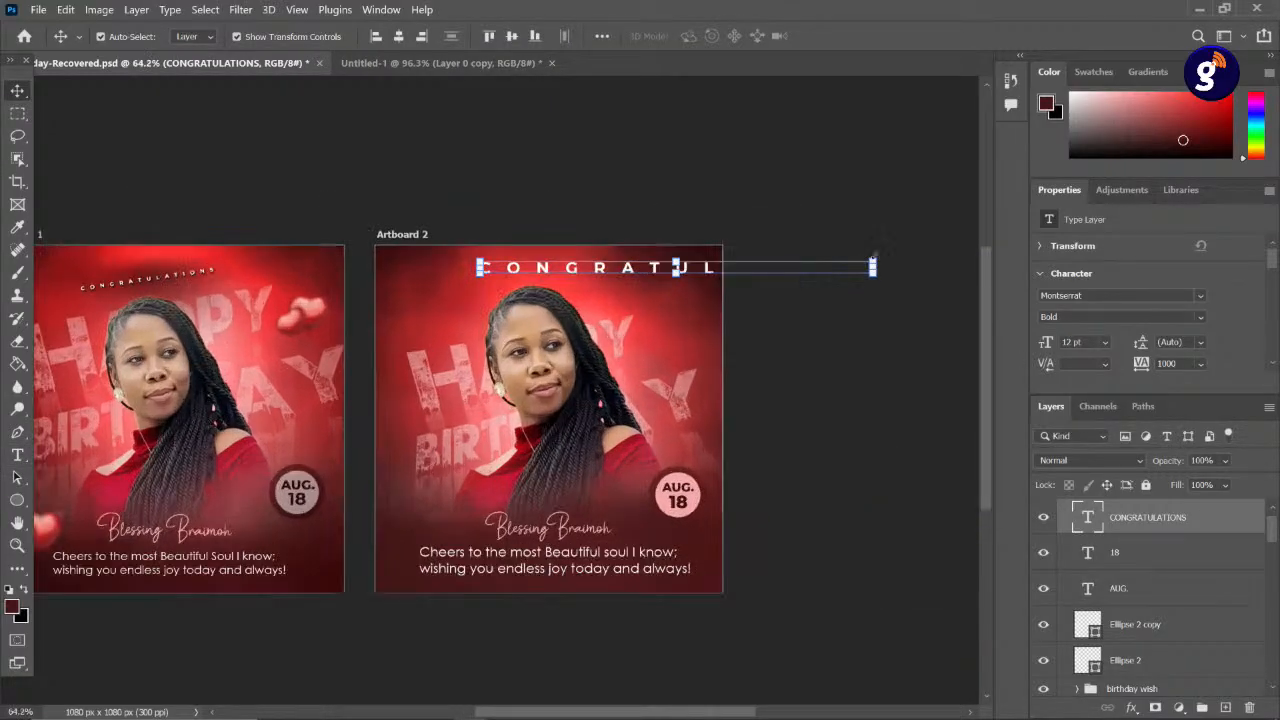
key(ctrl+t)
mouse_move(755, 272)
mouse_down()
mouse_move(715, 269)
mouse_move(772, 253)
mouse_move(762, 259)
mouse_up()
key(Return)
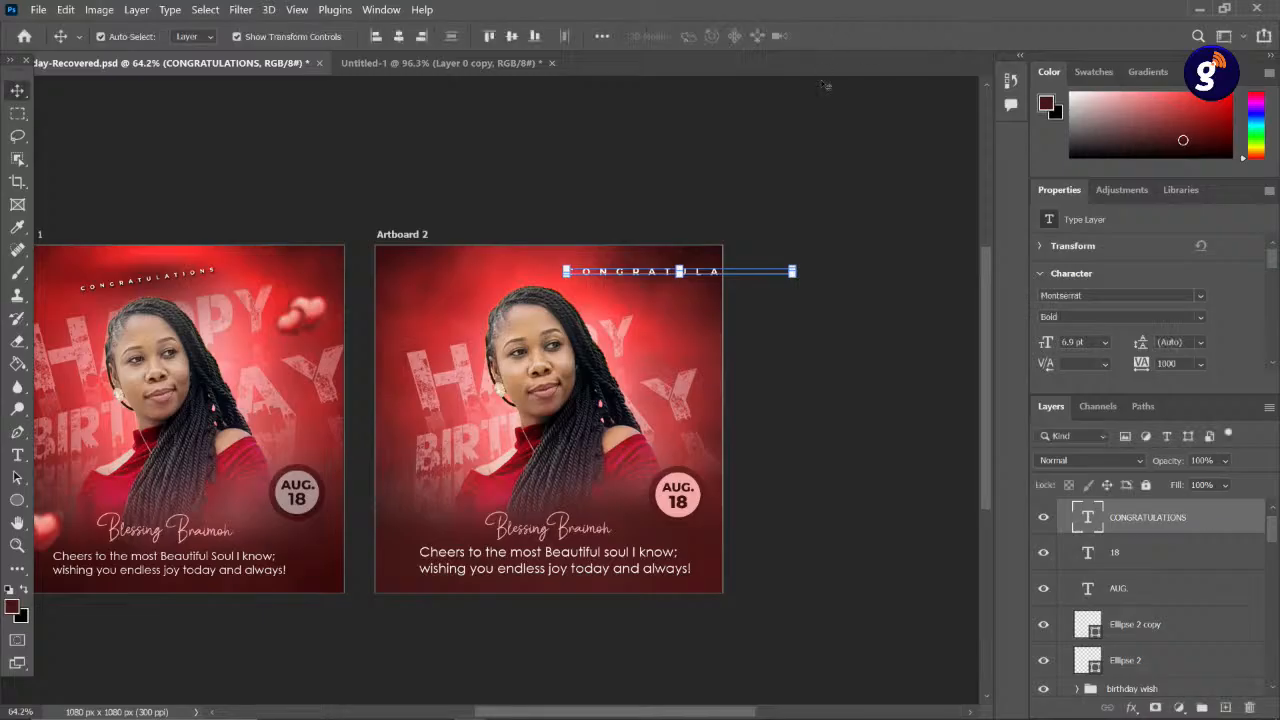
drag(672, 276, 557, 278)
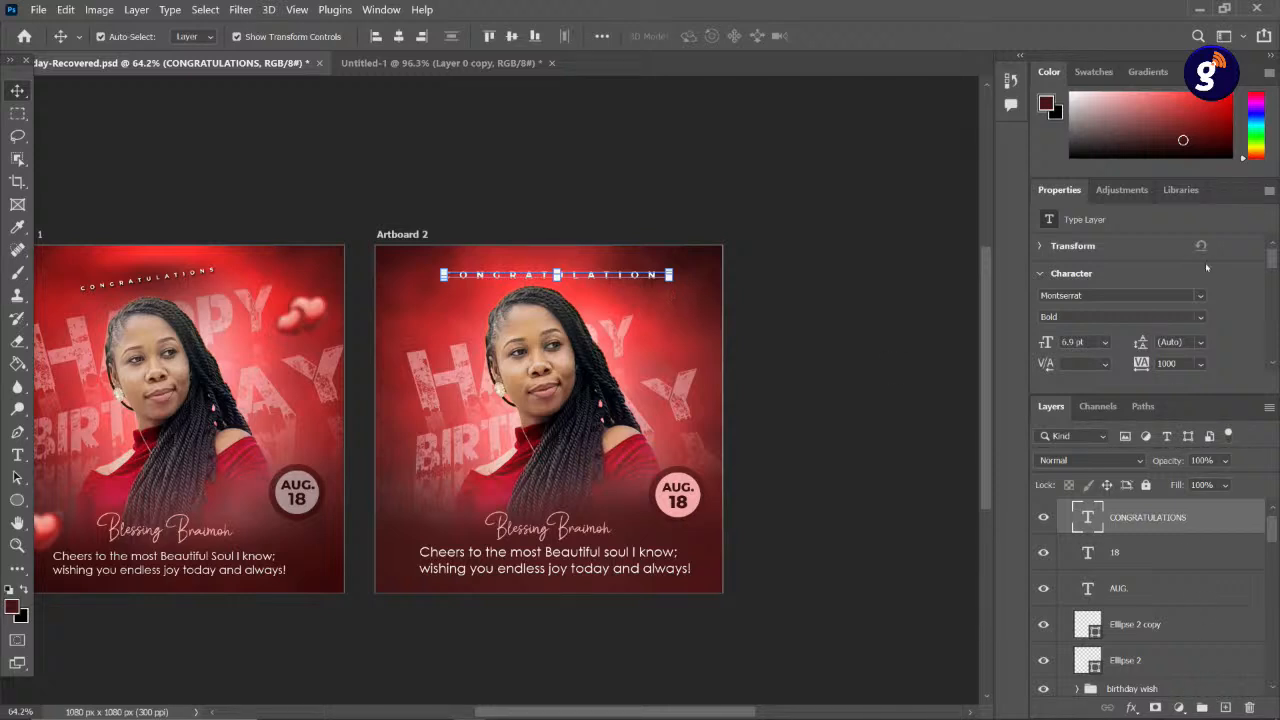
- Scale the CONGRATULATIONS text proportionally to 63.50%, keeping it just above the portrait's head on Artboard 2
scroll(1274, 262, down, 2)
scroll(1270, 250, up, 2)
scroll(660, 283, up, 1)
scroll(661, 282, up, 1)
drag(624, 321, 747, 312)
drag(797, 252, 706, 268)
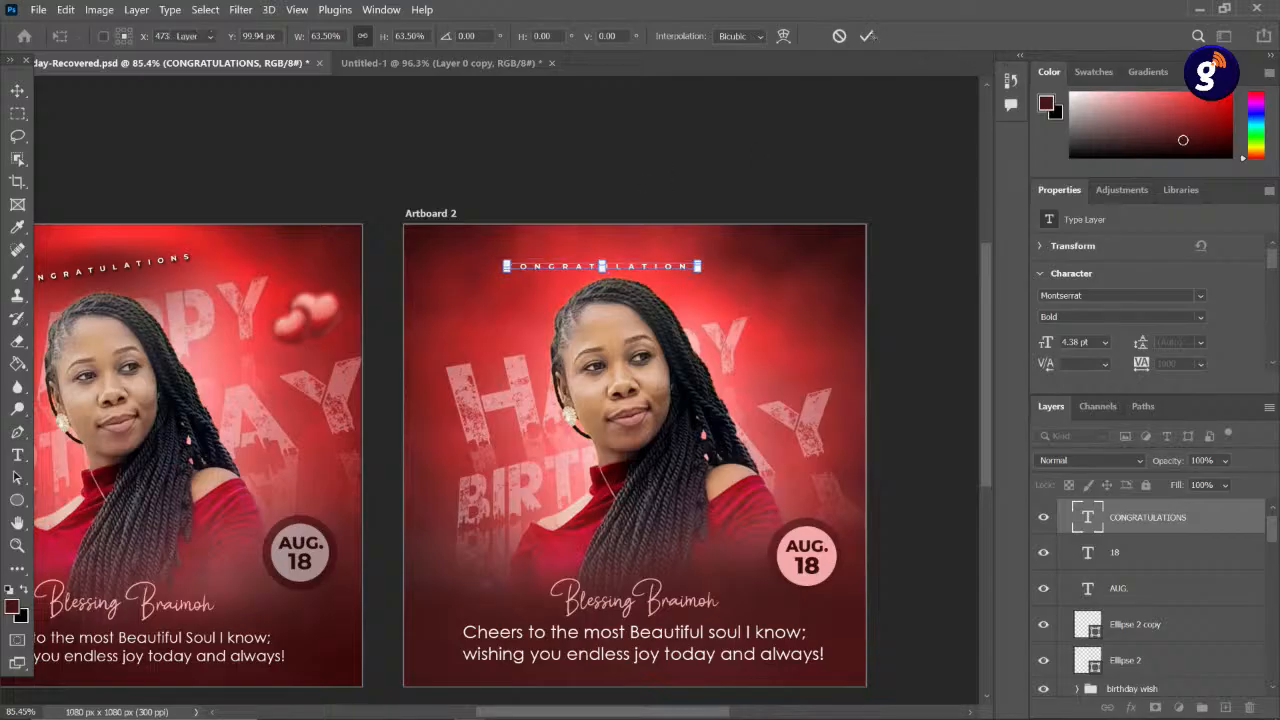
click(869, 37)
- Skew the CONGRATULATIONS text on Artboard 2 vertically by about -5.39° so it rises towards its right end
scroll(658, 256, up, 3)
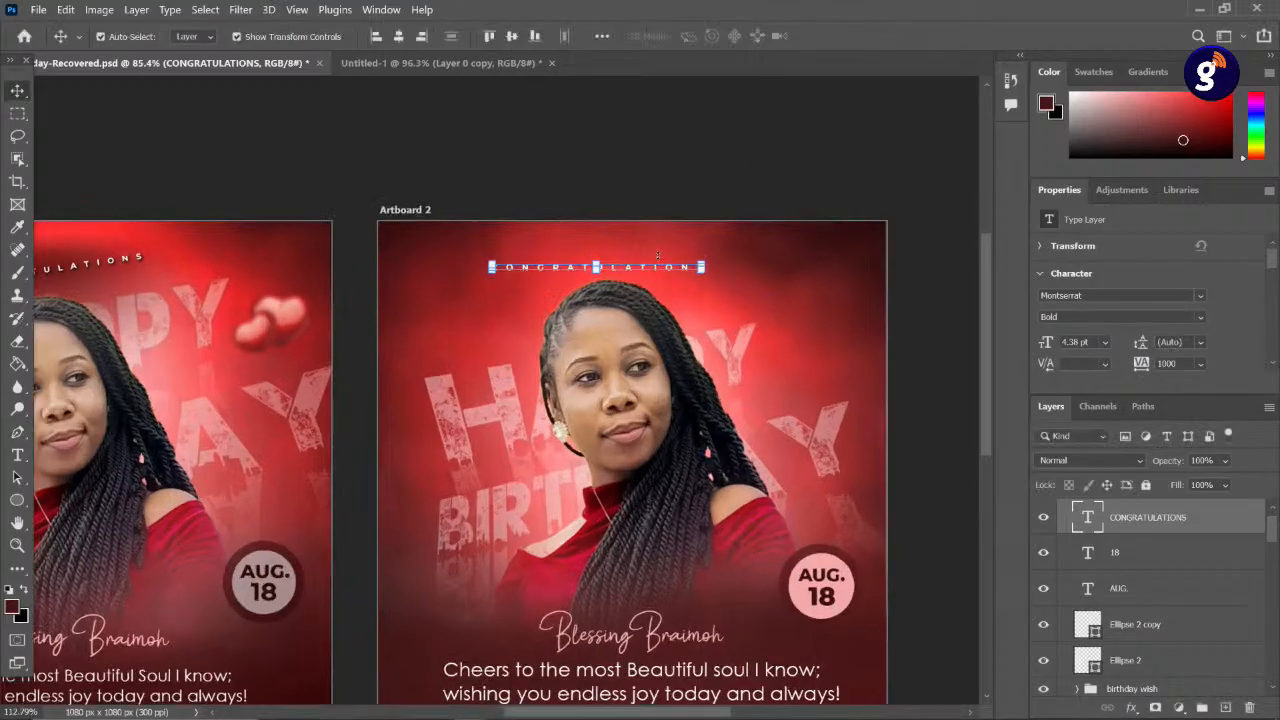
scroll(658, 256, down, 3)
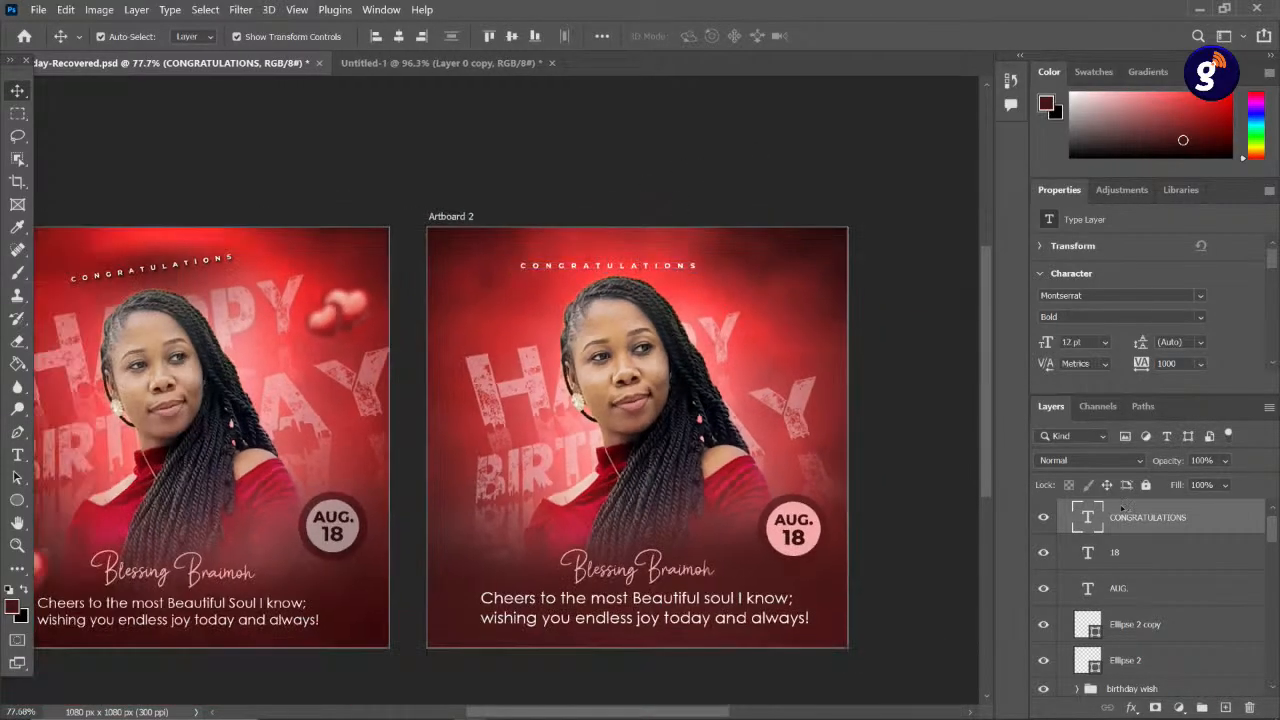
ctrl+click(1123, 508)
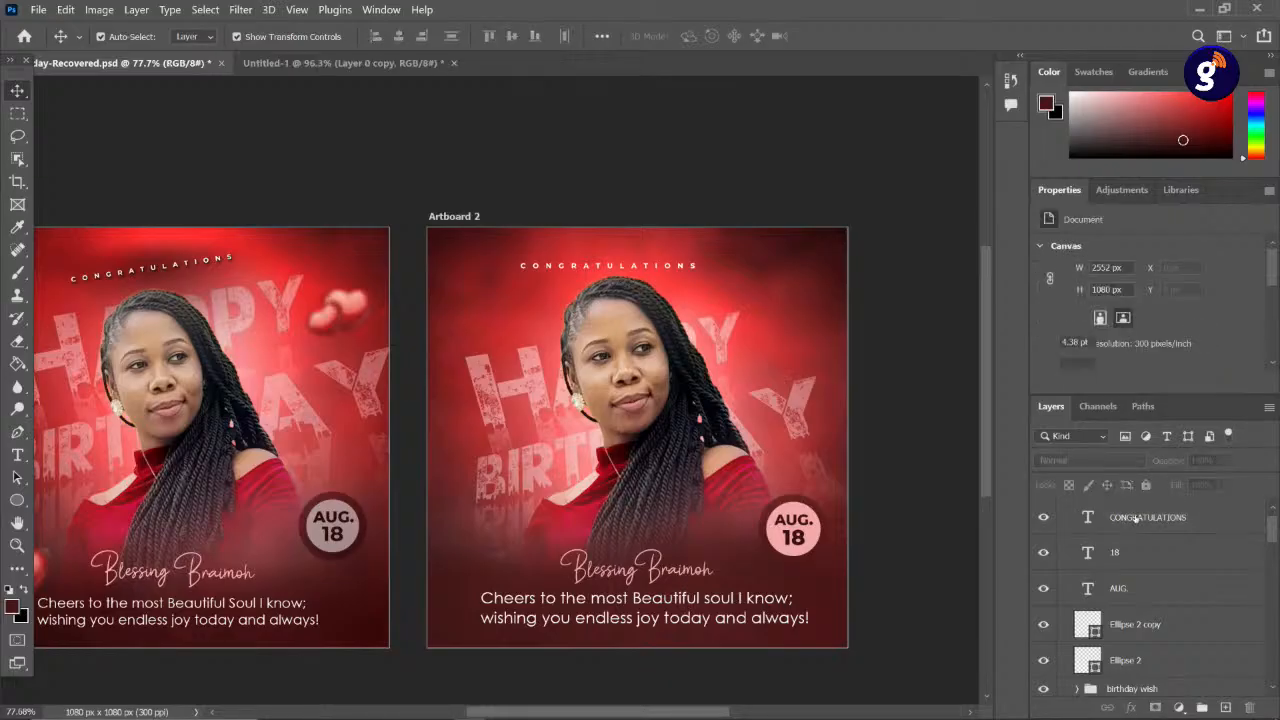
click(1135, 517)
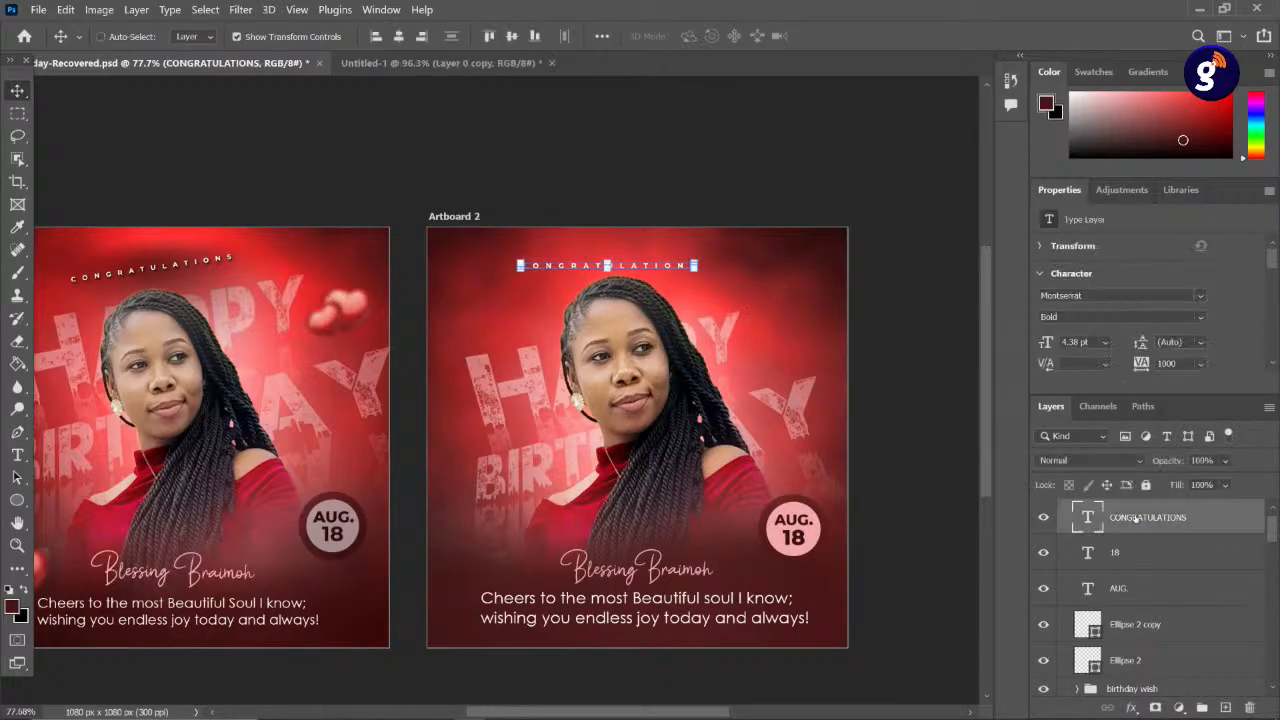
key(ctrl+t)
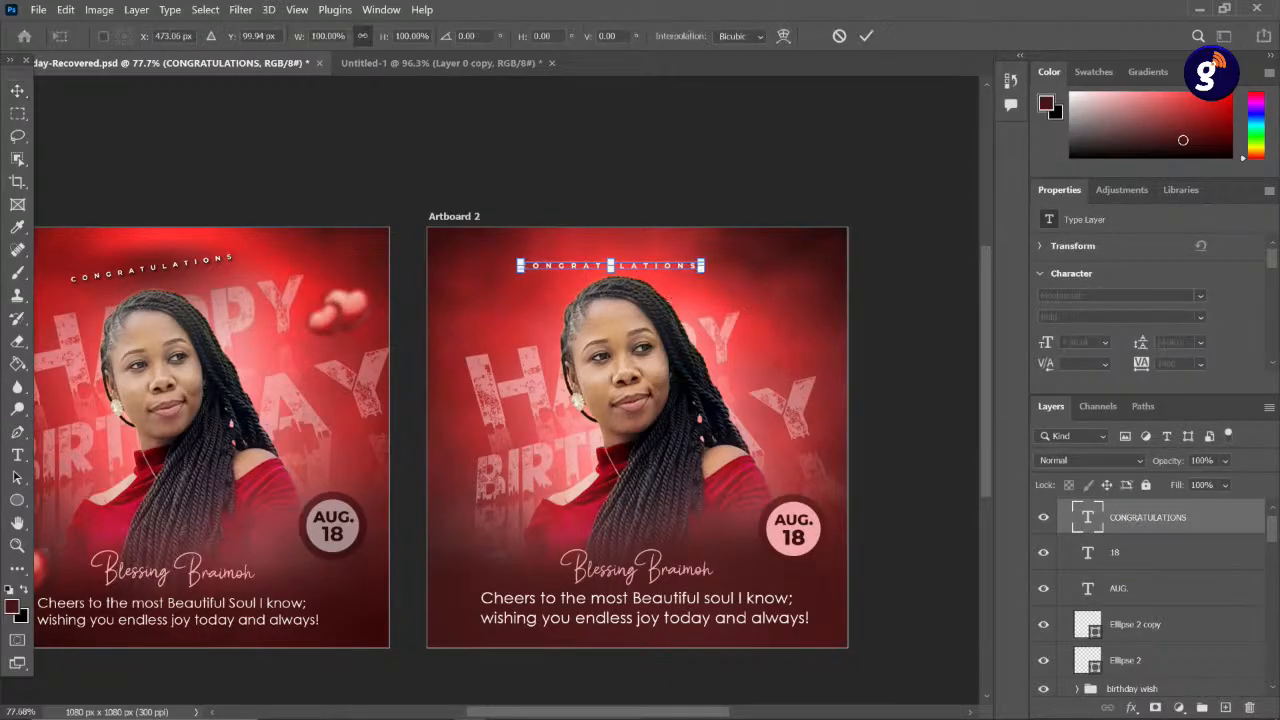
scroll(640, 280, up, 3)
right_click(648, 257)
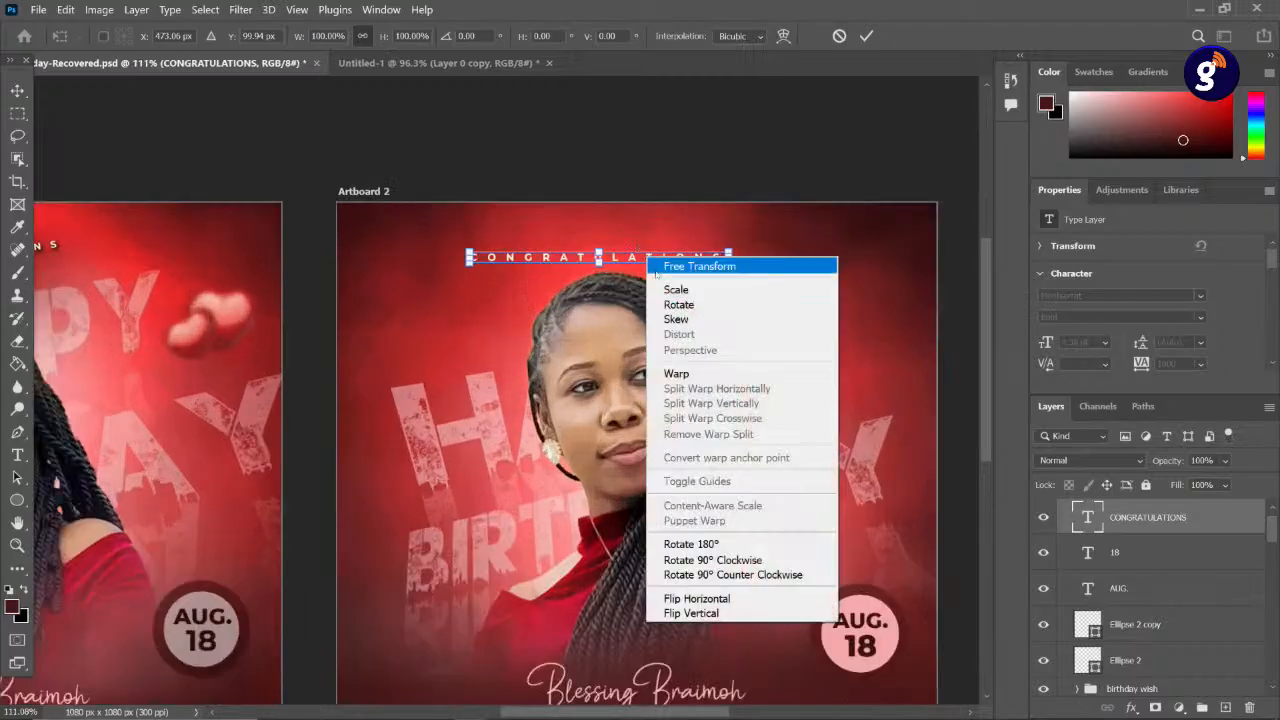
click(687, 318)
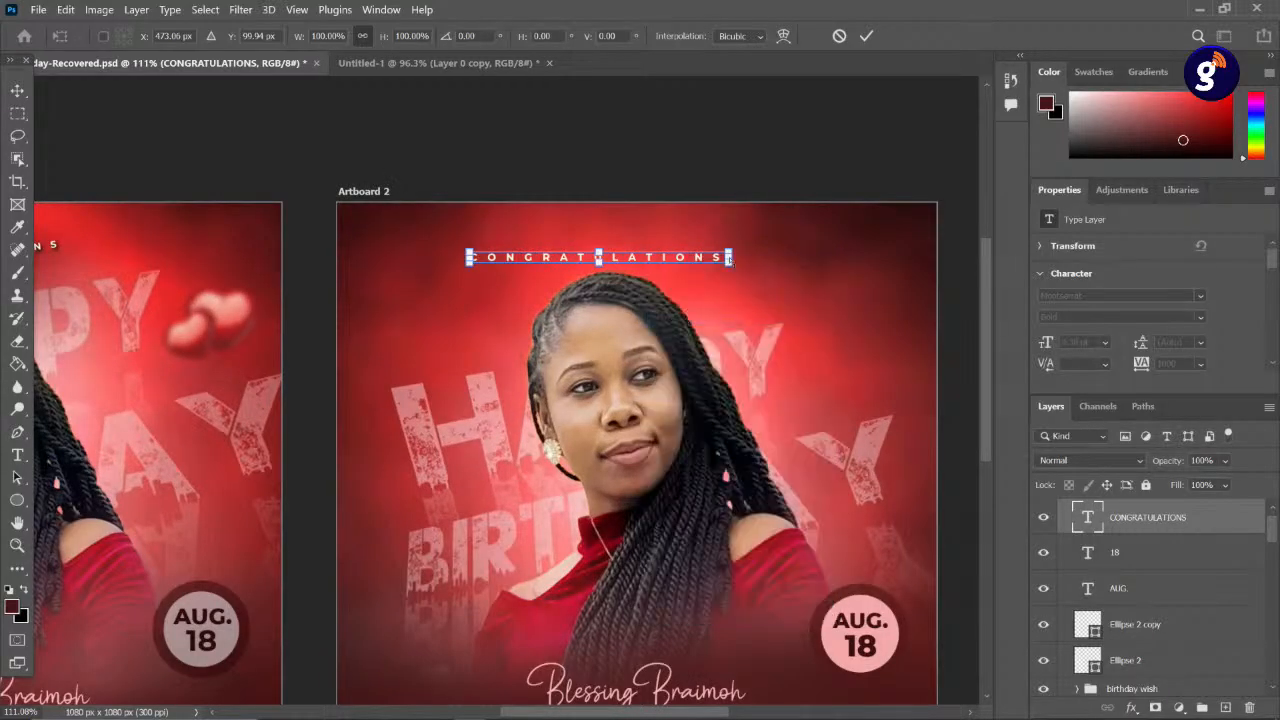
drag(731, 257, 727, 235)
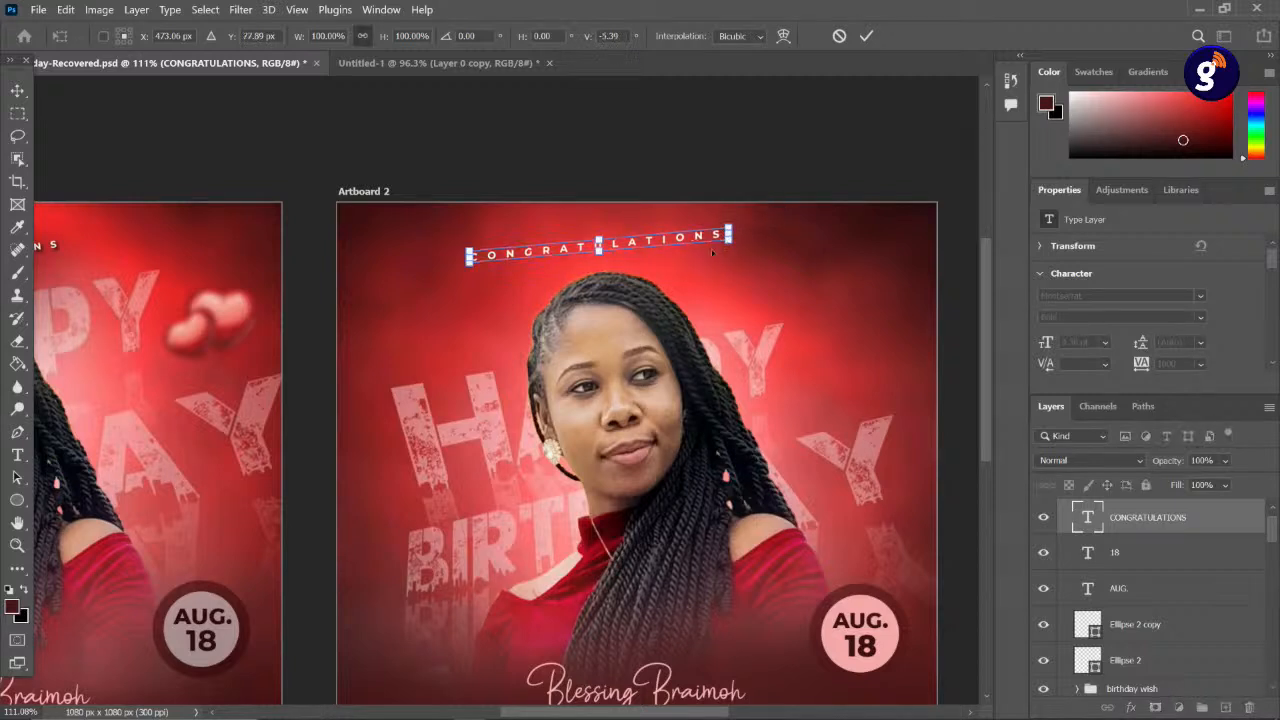
key(Return)
click(866, 37)
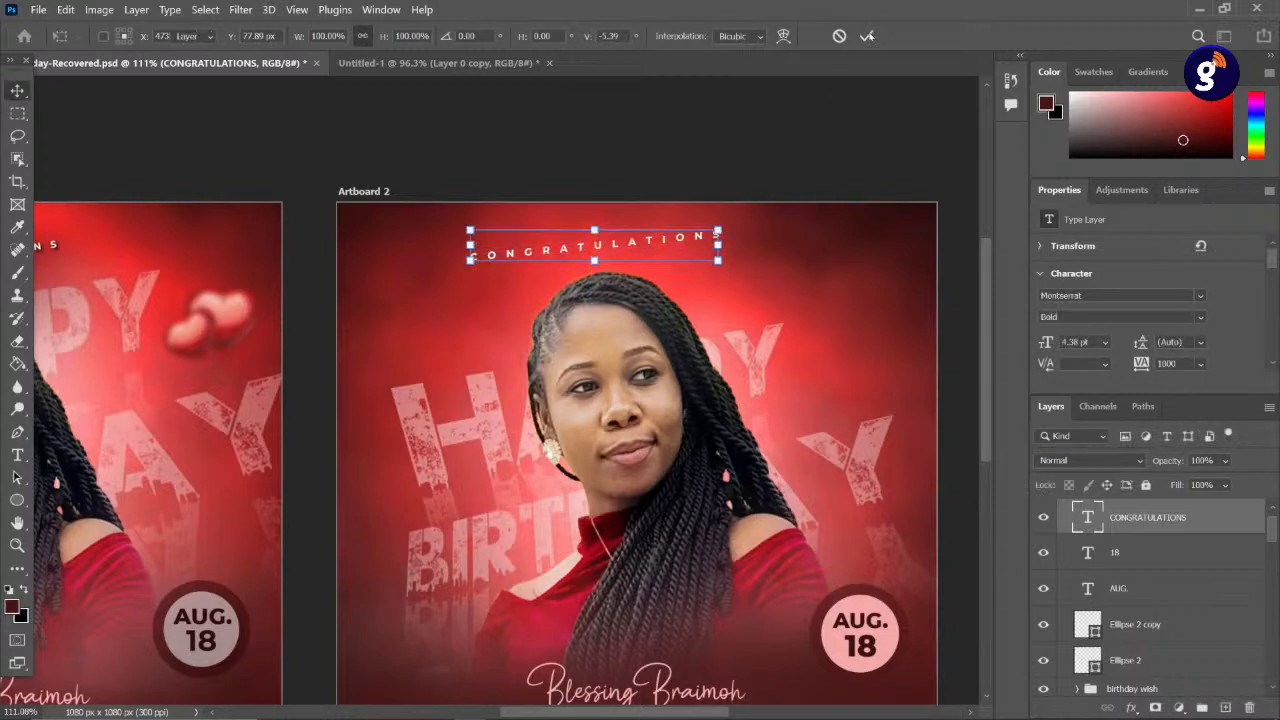
- Compare the slanted CONGRATULATIONS text on Artboard 2 with the original heading on Artboard 1
key(ctrl+minus)
click(626, 180)
scroll(514, 428, down, 5)
drag(514, 428, 600, 432)
scroll(600, 337, up, 4)
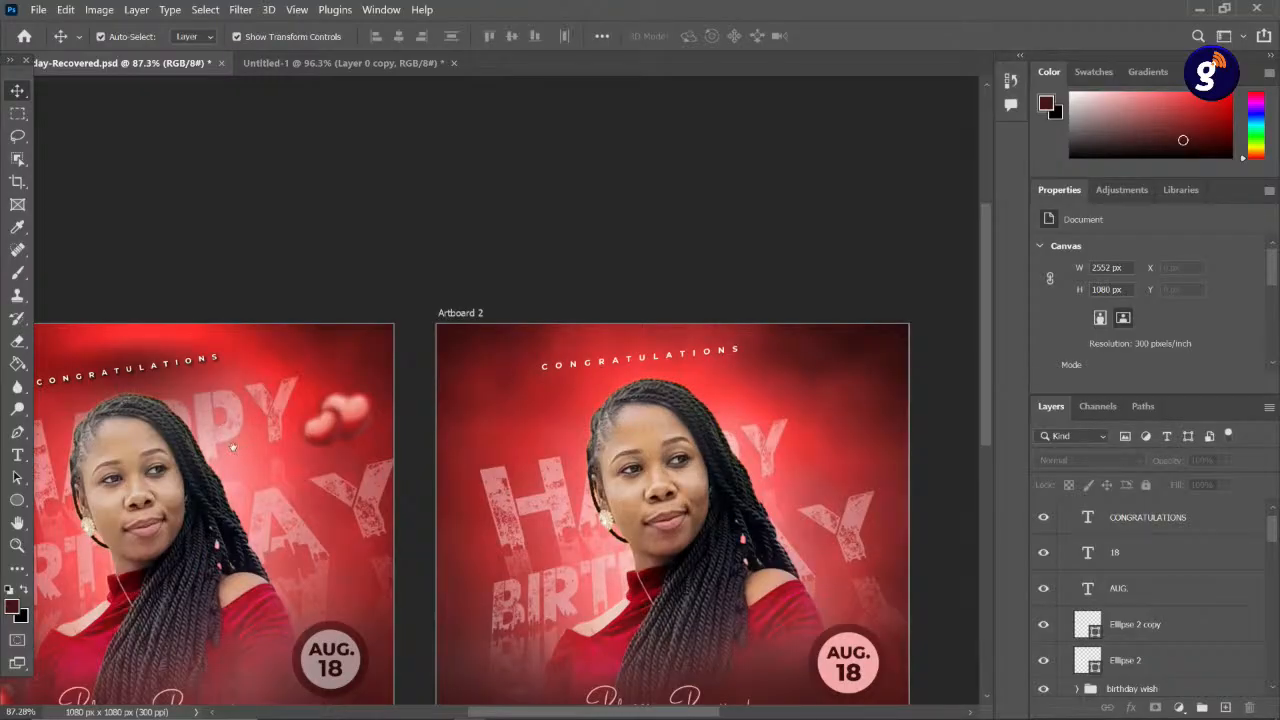
drag(341, 396, 564, 313)
scroll(389, 340, up, 4)
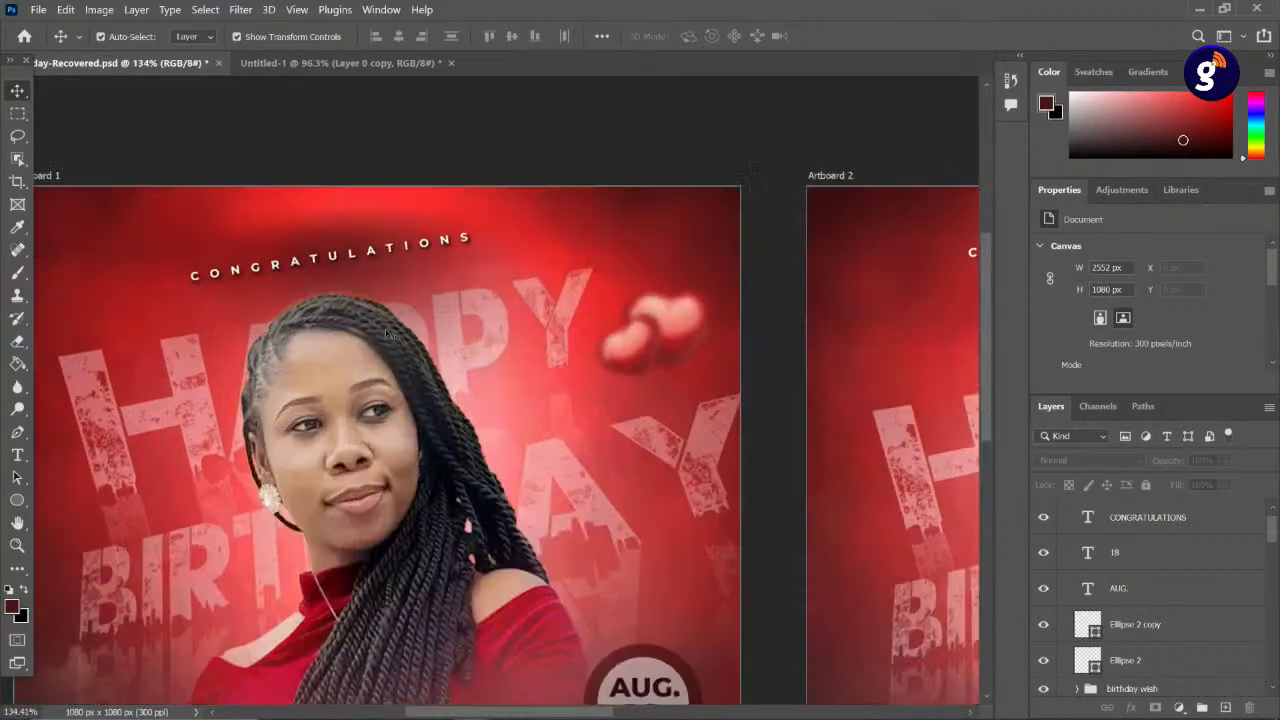
scroll(390, 335, down, 2)
- Examine the Drop Shadow effect on Artboard 1's CONGRATULATIONS text by toggling the layer effects' visibility
click(360, 277)
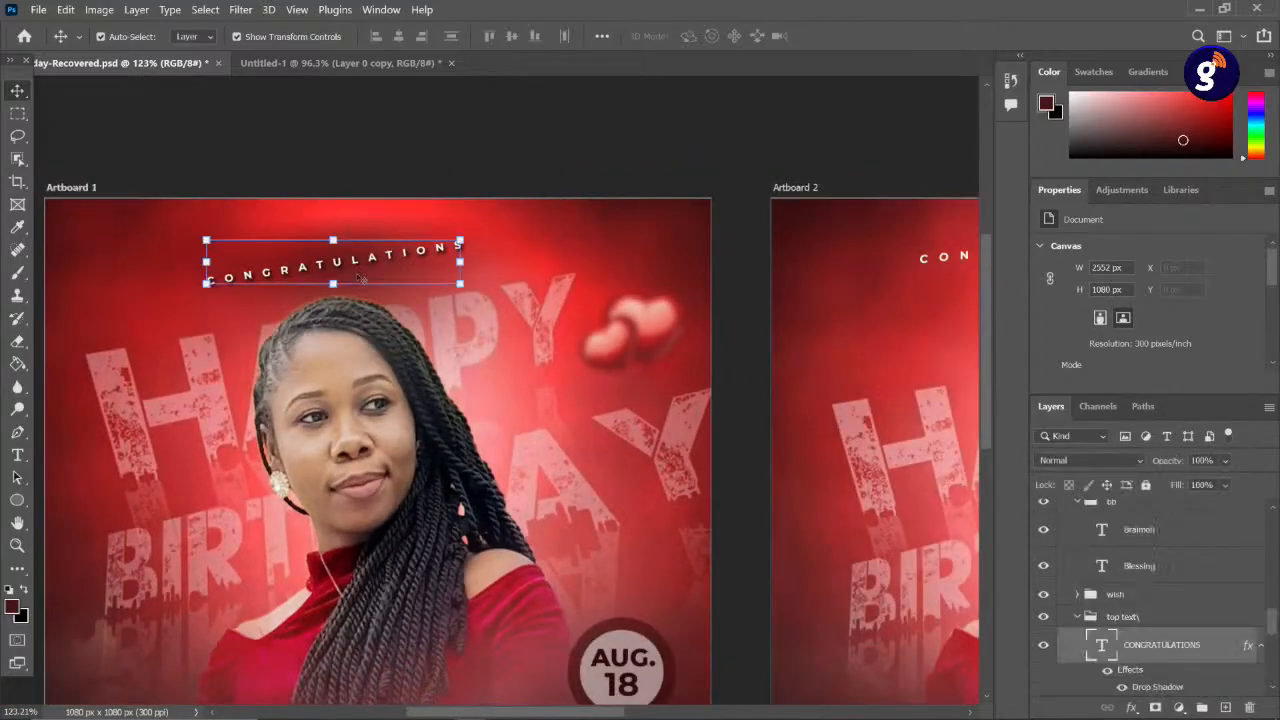
scroll(1085, 610, down, 3)
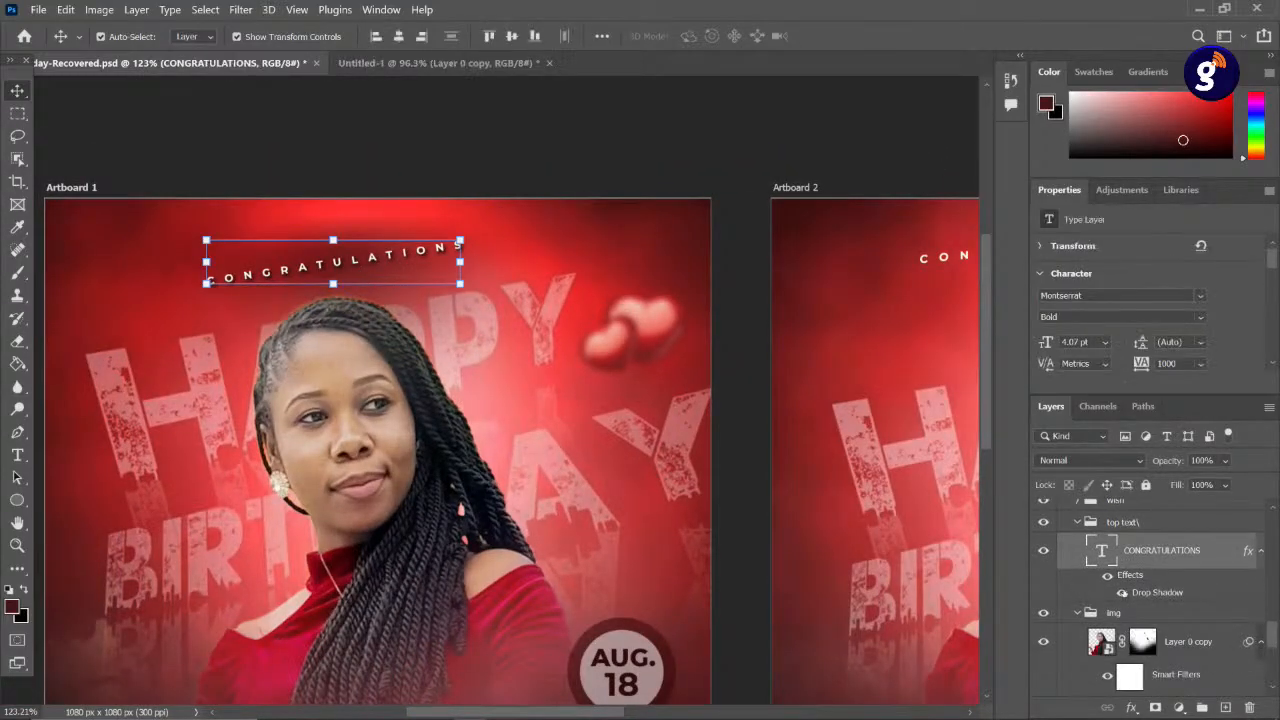
click(1122, 592)
click(1105, 576)
scroll(1150, 544, up, 4)
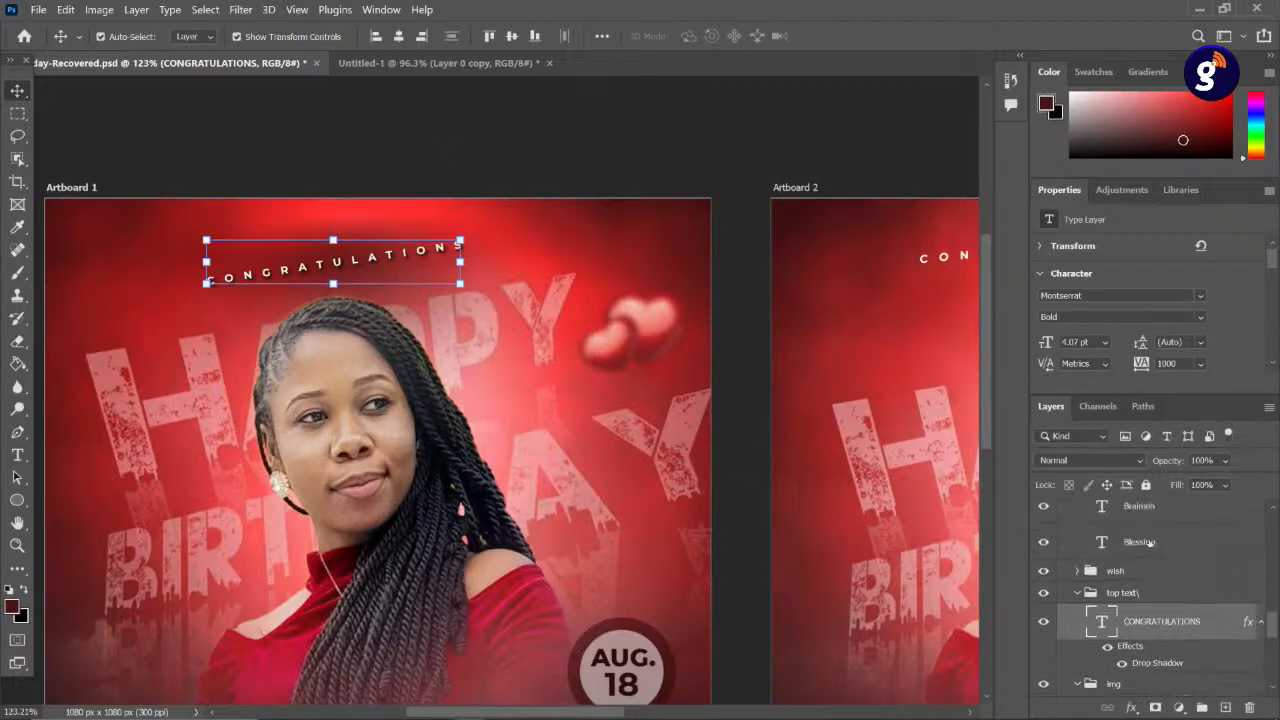
scroll(1151, 546, up, 1)
double_click(381, 260)
click(365, 262)
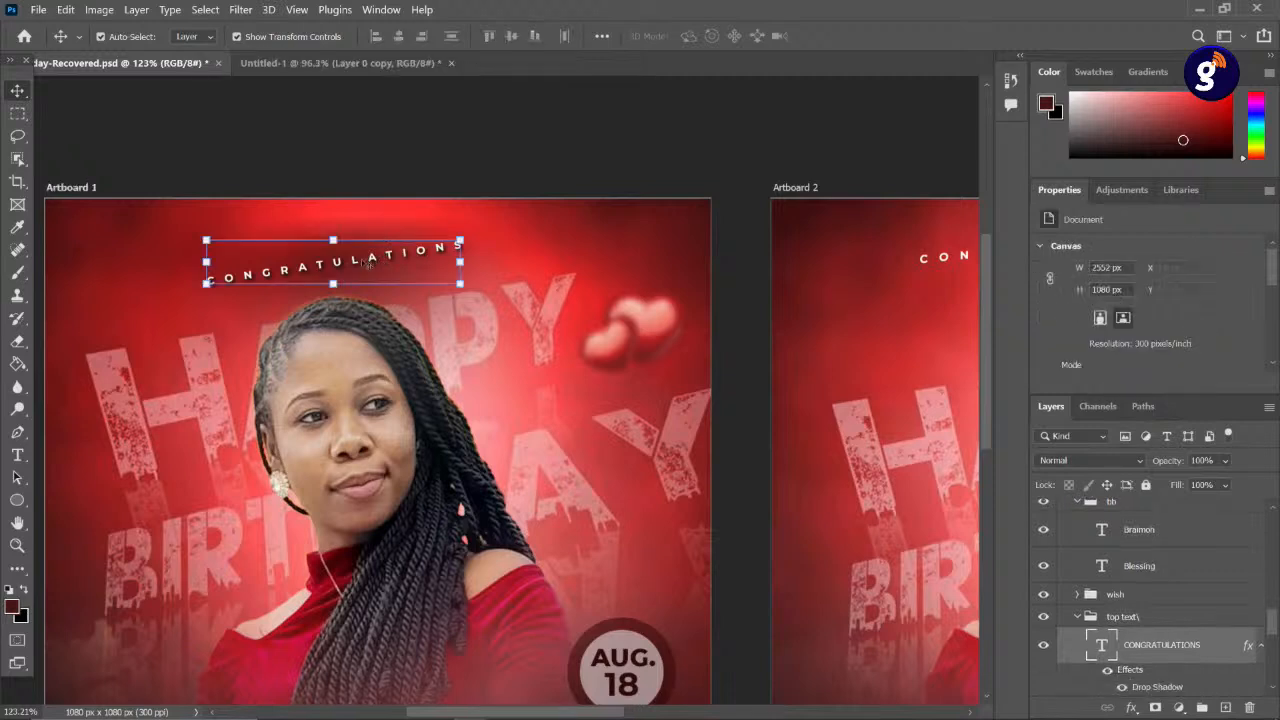
- Try moving Artboard 1's CONGRATULATIONS text down and to the right, away from the dark shade behind it
drag(403, 283, 445, 303)
key(ctrl+t)
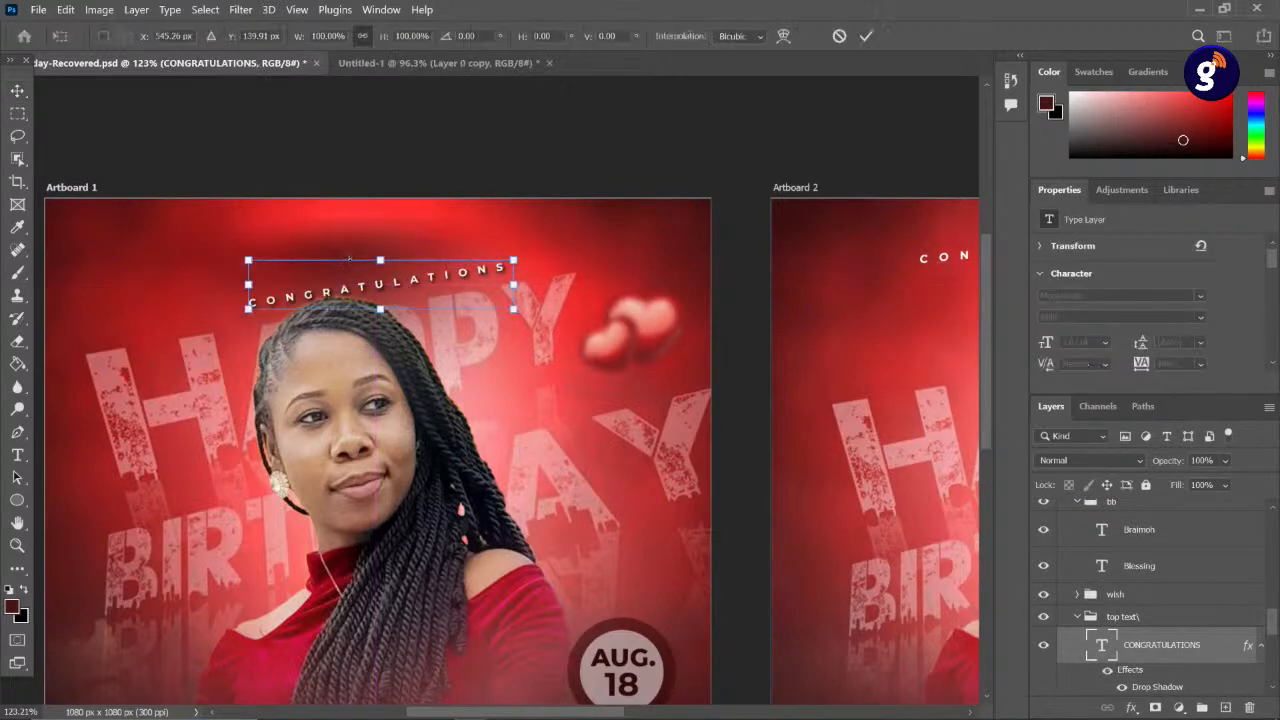
key(Return)
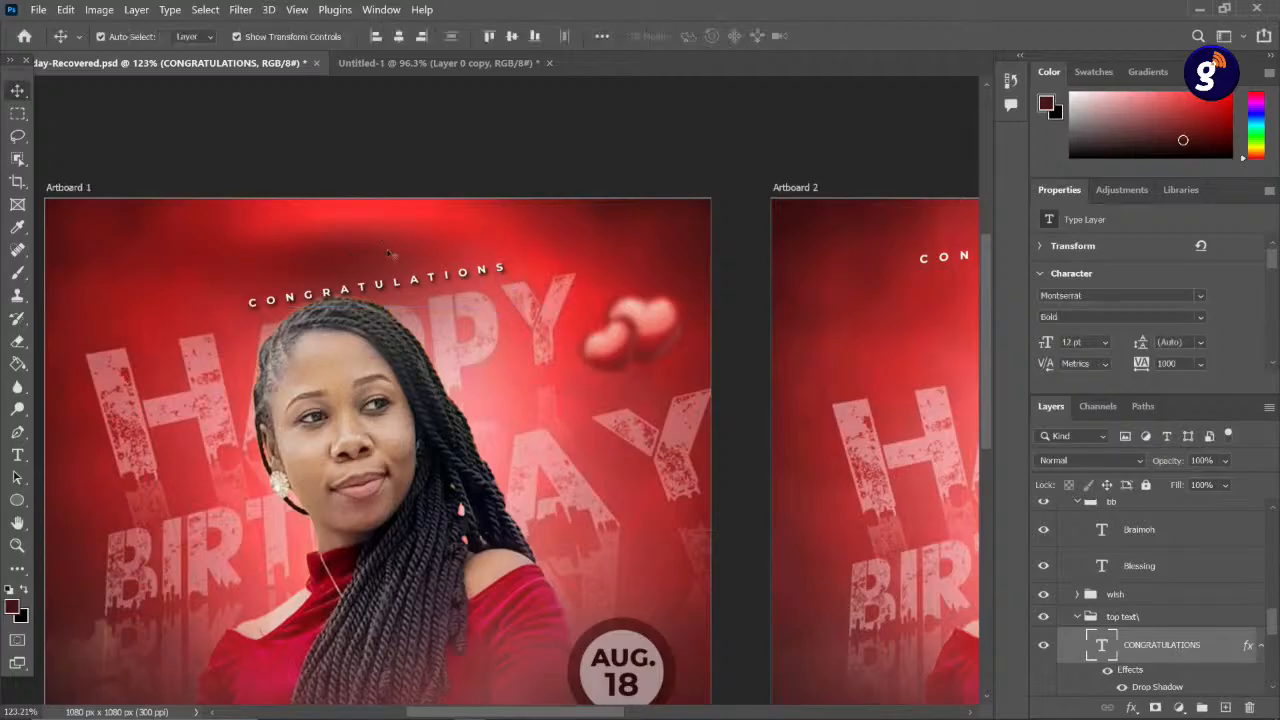
- Examine the dark shade layer behind Artboard 1's heading by toggling its visibility
click(385, 250)
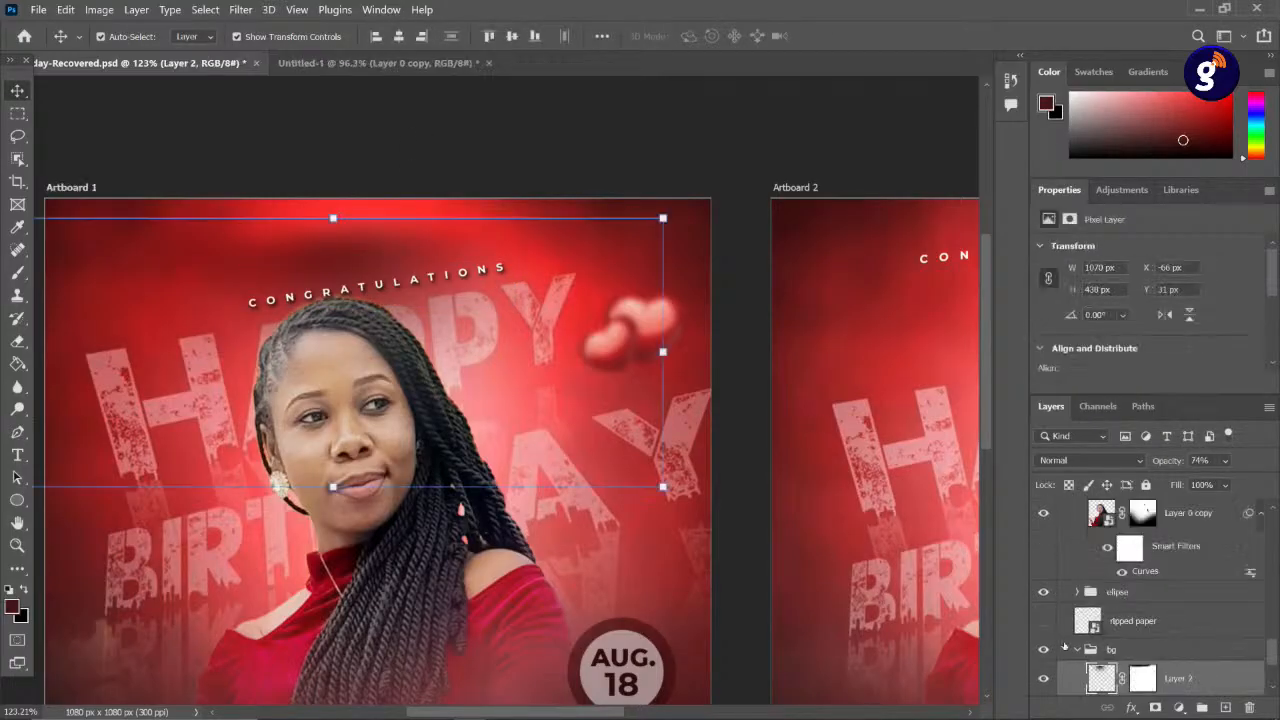
click(1045, 678)
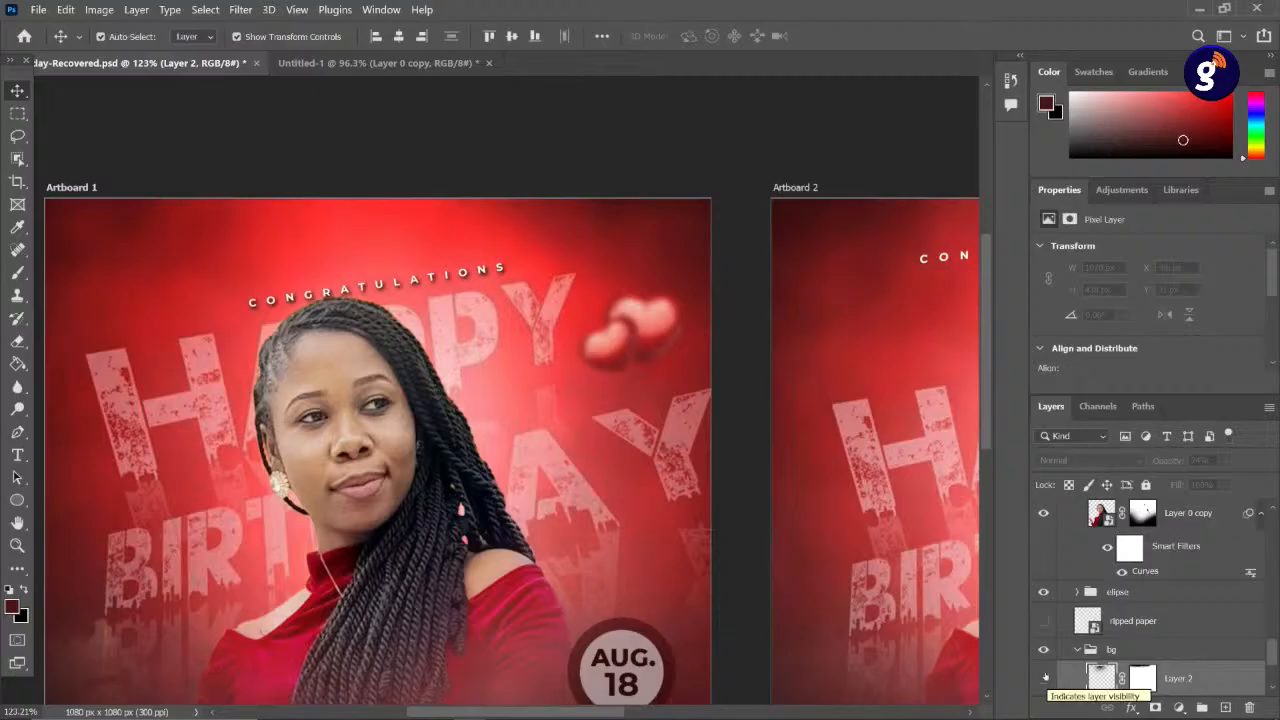
click(1045, 678)
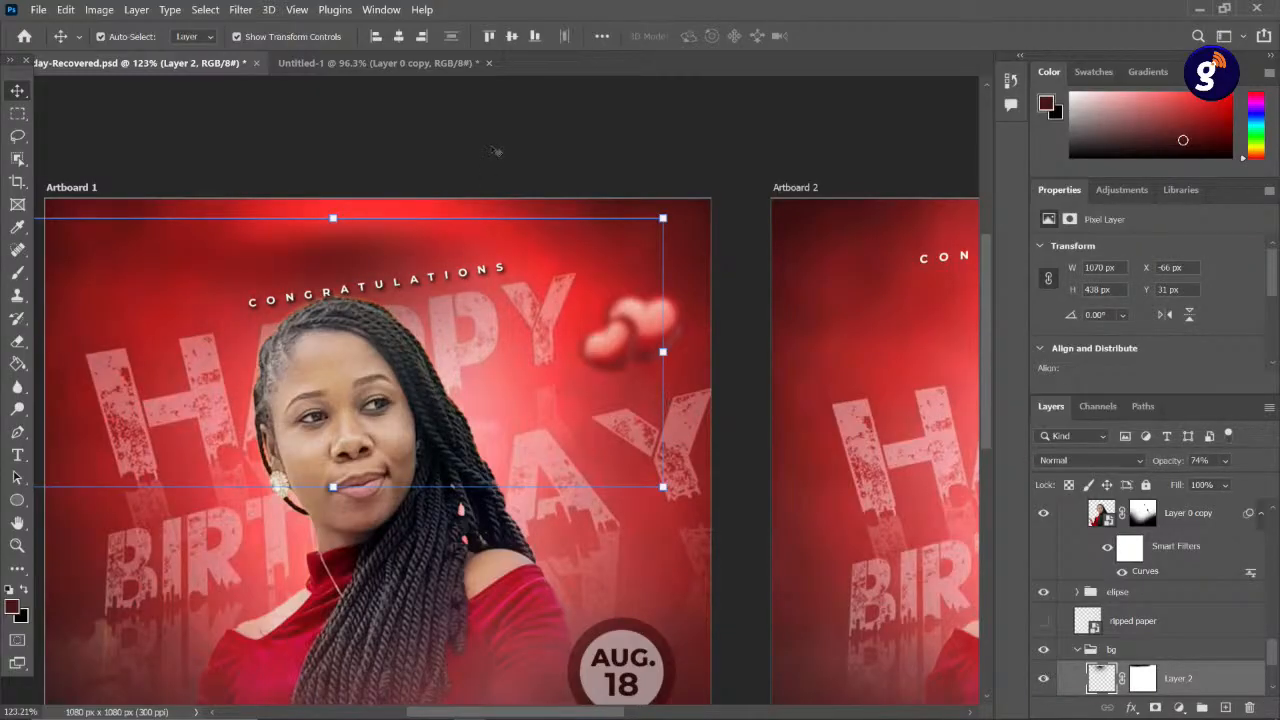
- Undo the move of Artboard 1's CONGRATULATIONS text
key(ctrl+comma)
key(ctrl+comma)
key(ctrl+z)
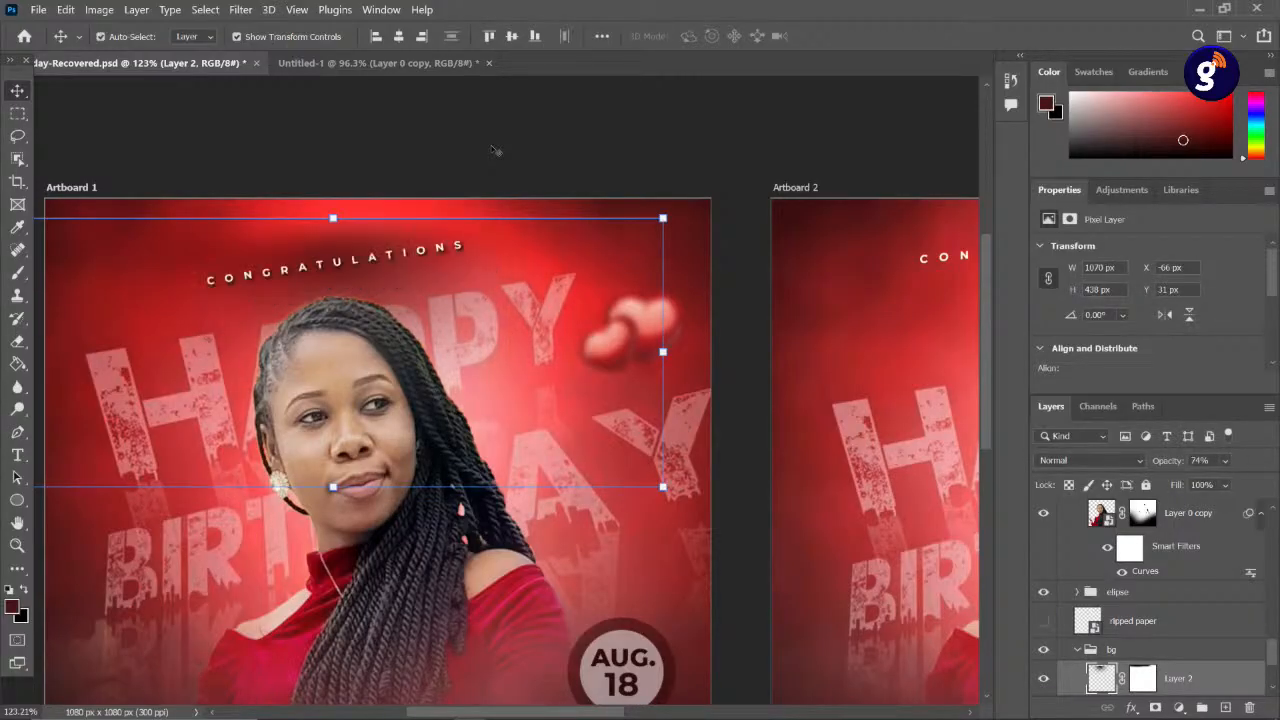
- Shift the CONGRATULATIONS text on Artboard 2 slightly to the right above the portrait's head
scroll(493, 150, down, 6)
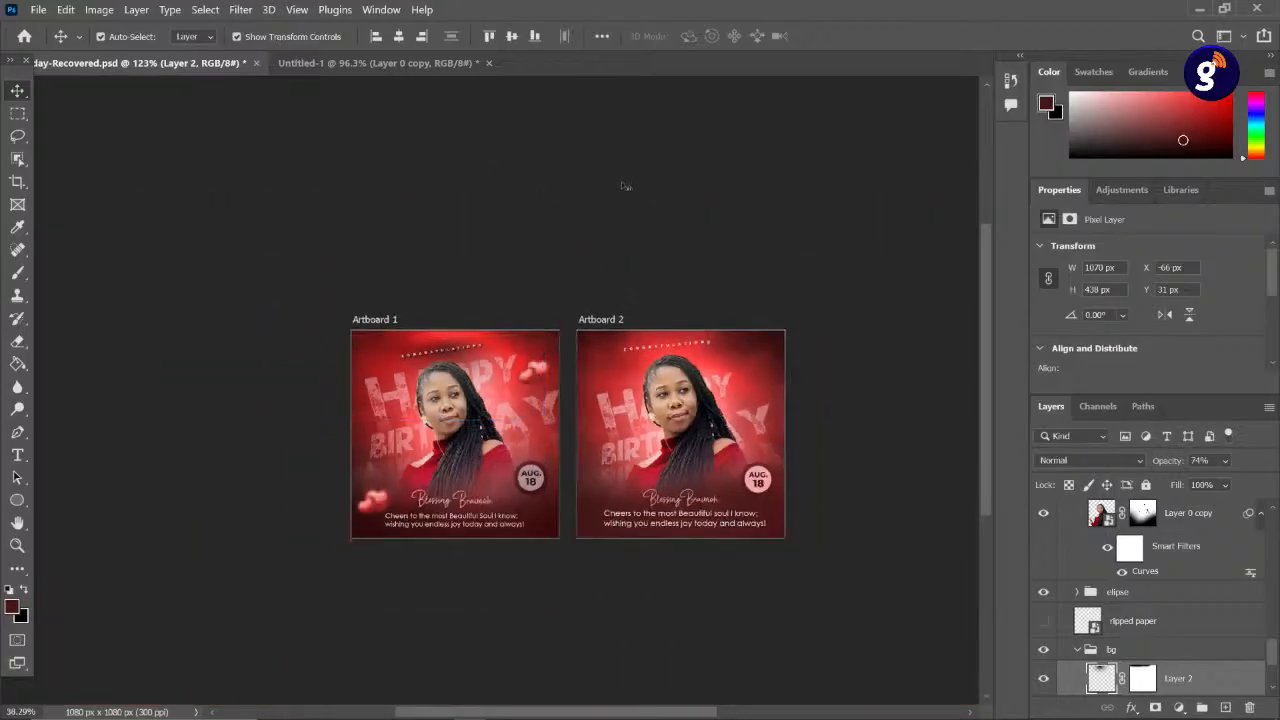
click(767, 265)
scroll(767, 265, up, 4)
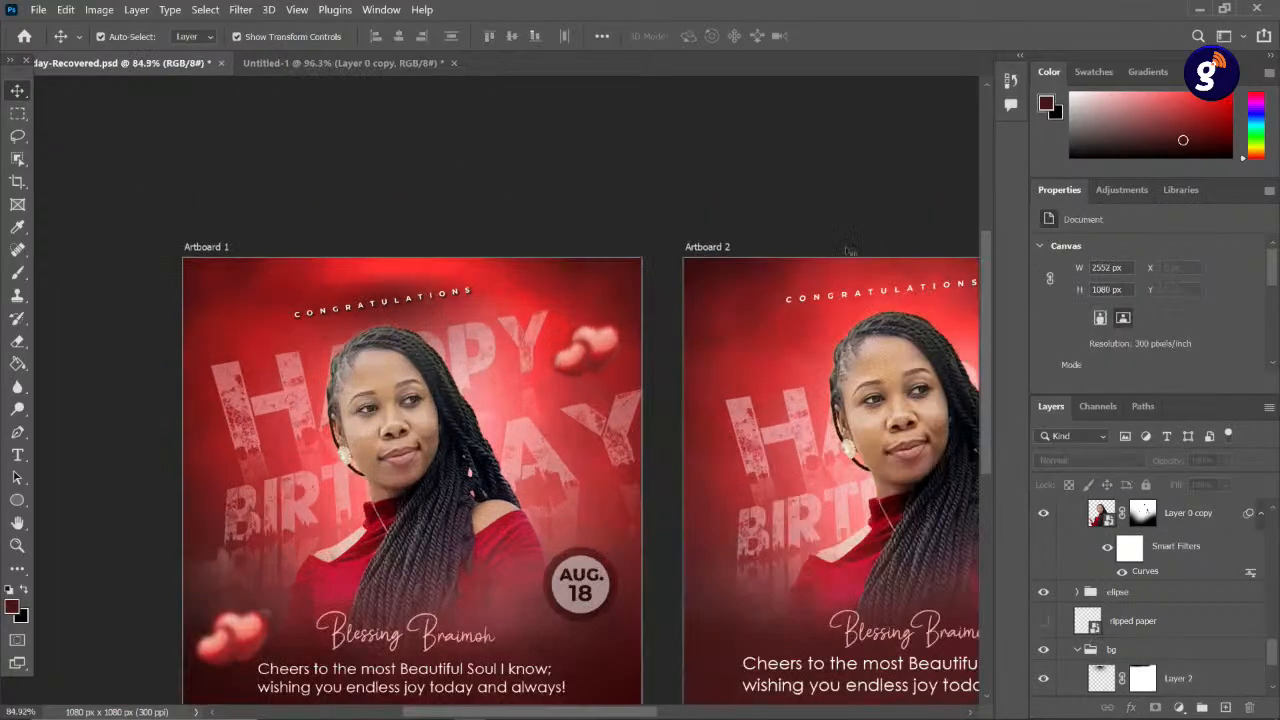
click(793, 266)
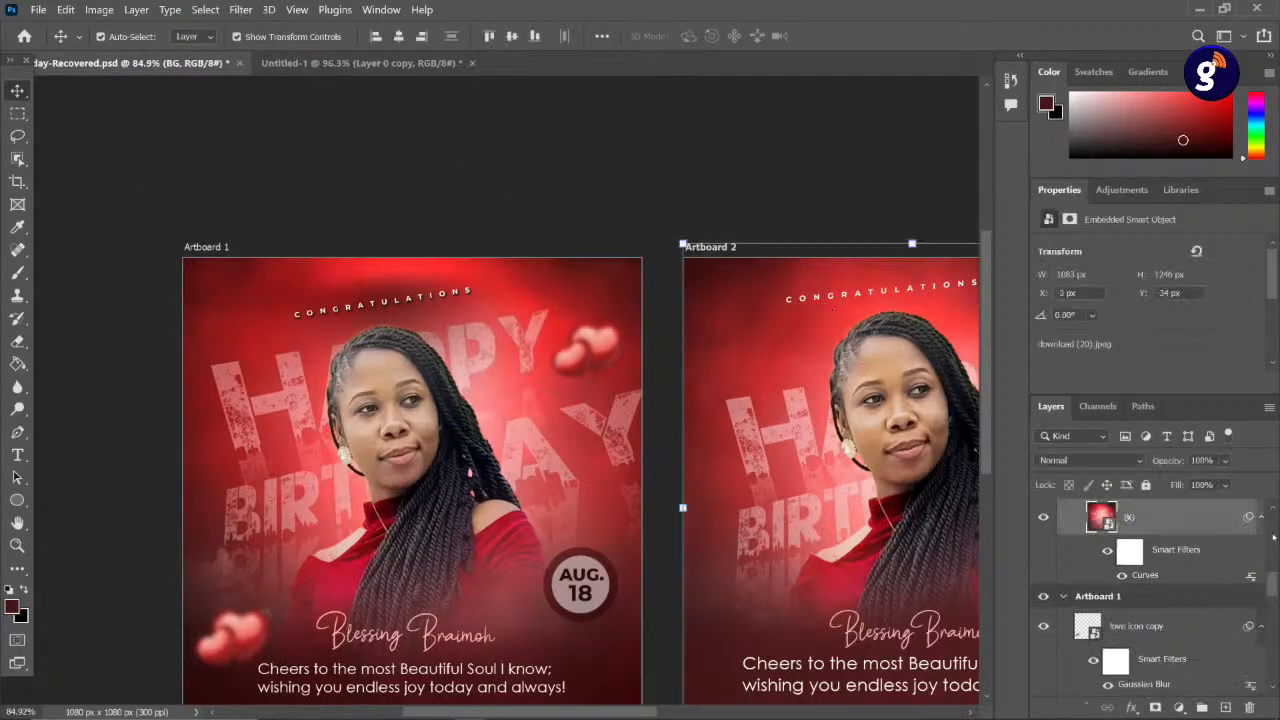
drag(1273, 571, 1273, 513)
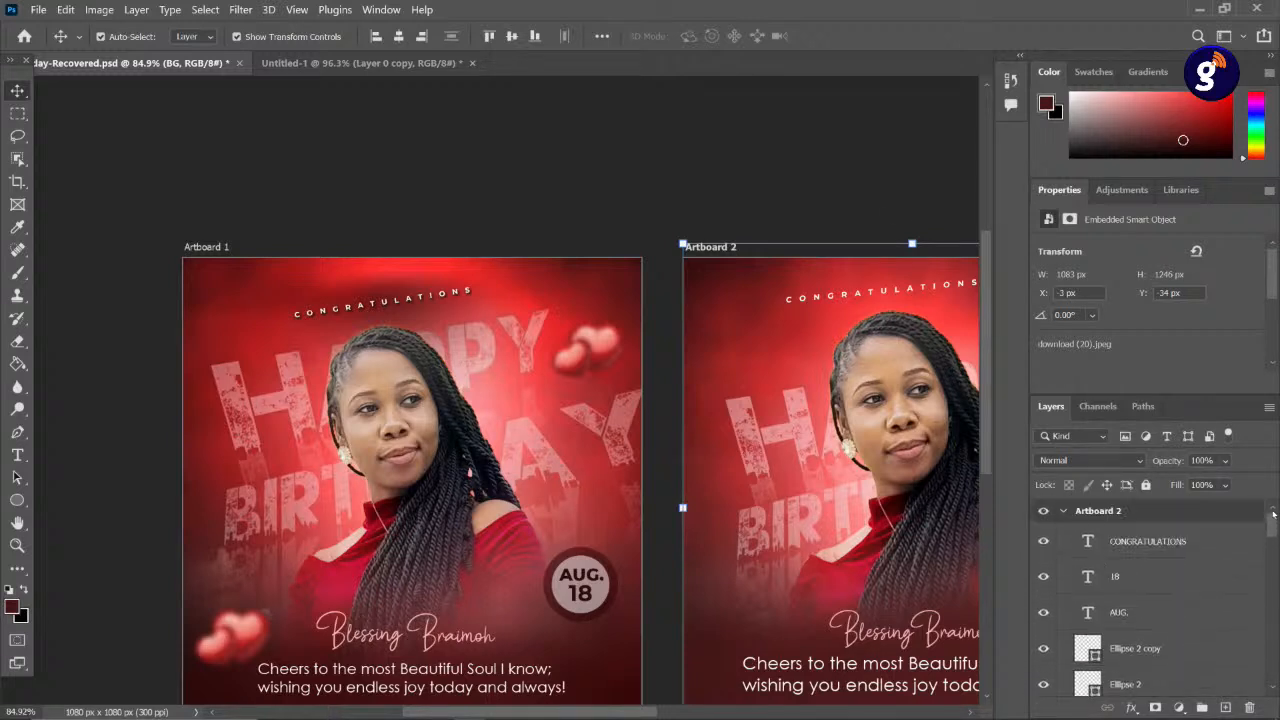
click(814, 148)
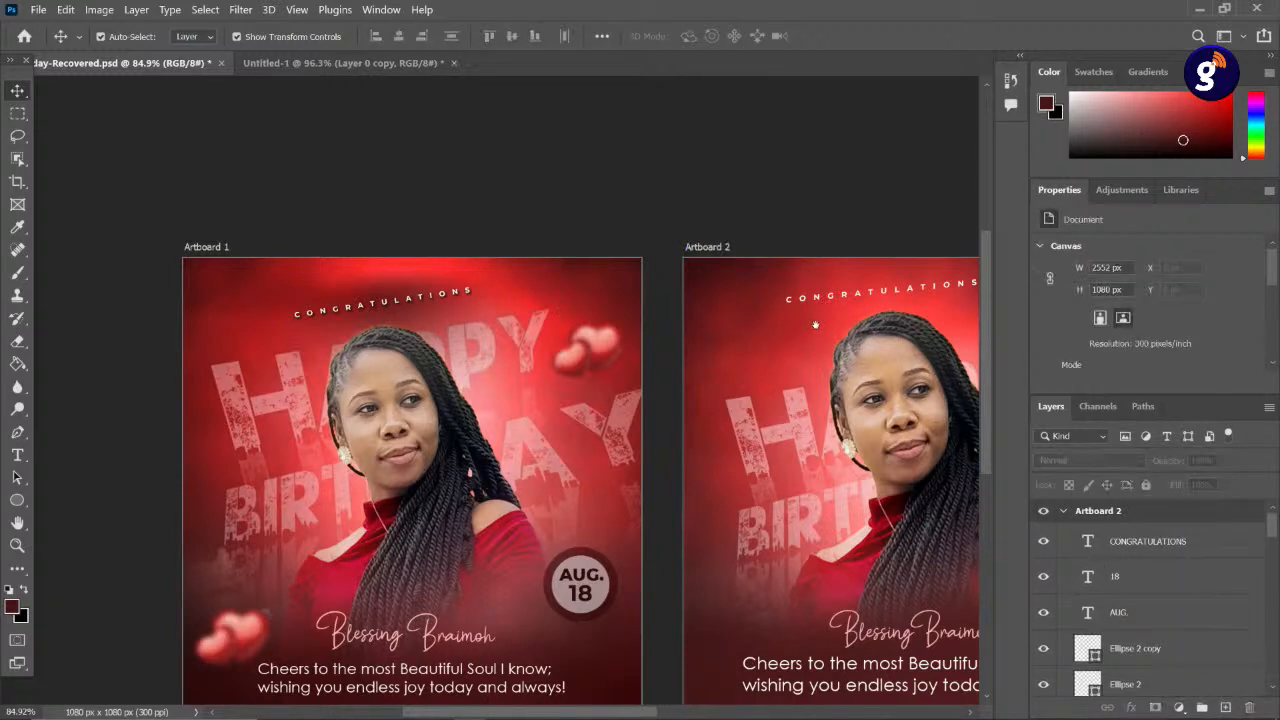
drag(814, 326, 668, 292)
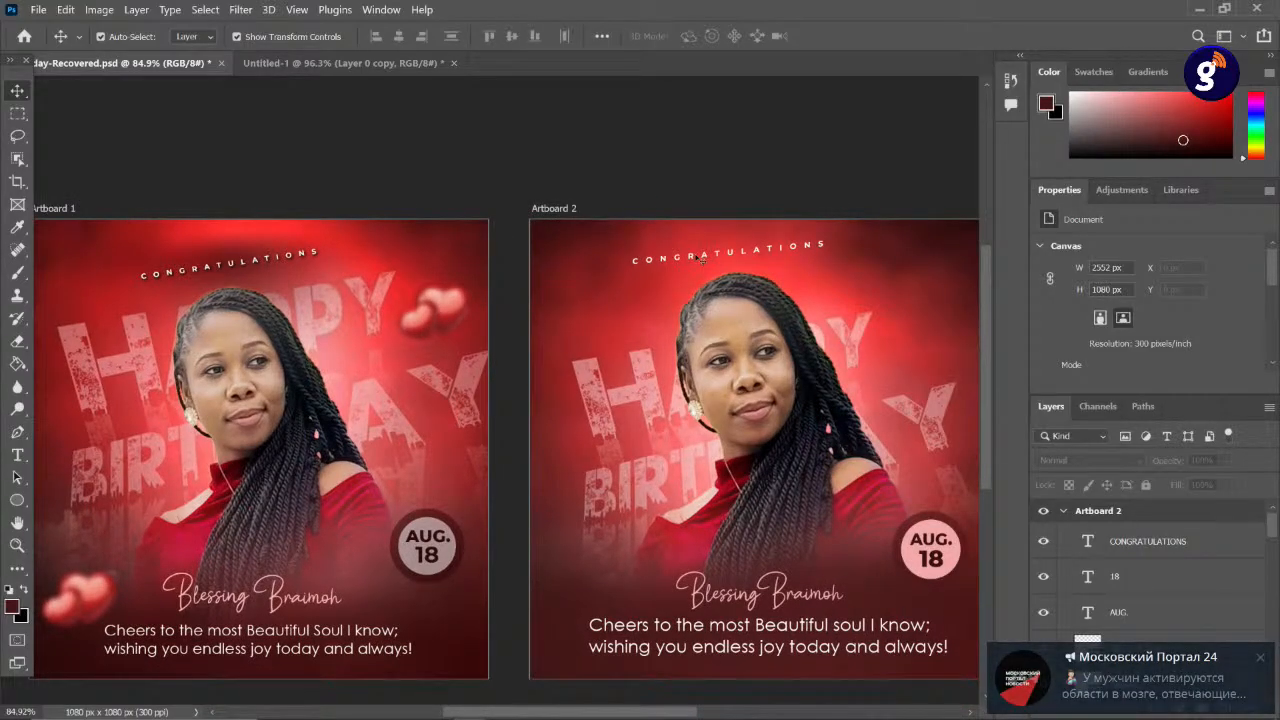
drag(701, 257, 712, 257)
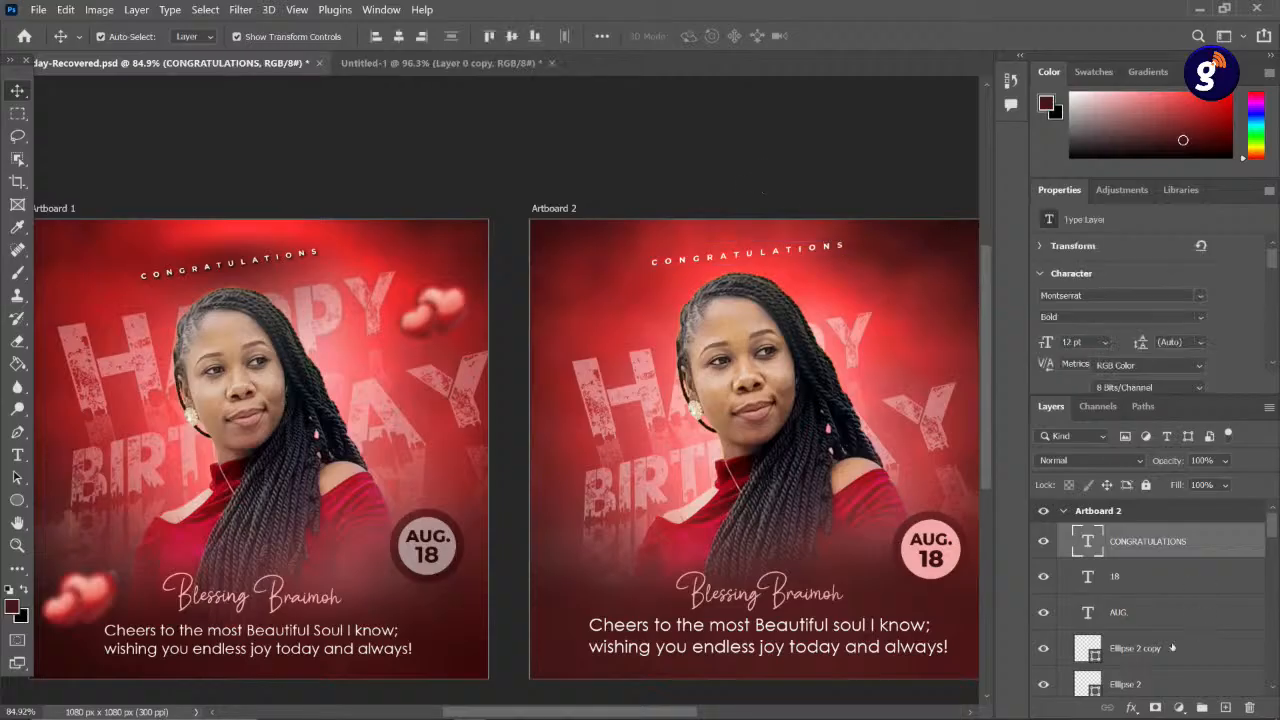
- Add a new layer on Artboard 2 and paint one soft black brush dab, size 125, over the middle of CONGRATULATIONS
click(1225, 707)
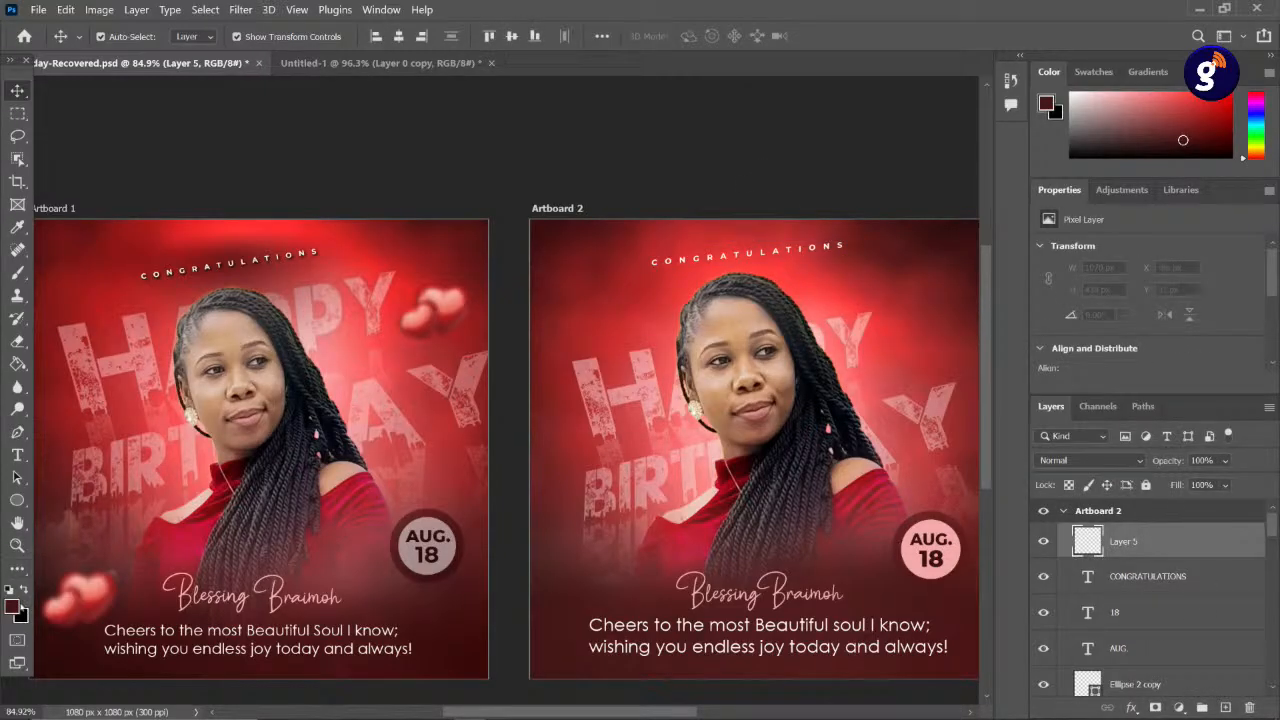
key(b)
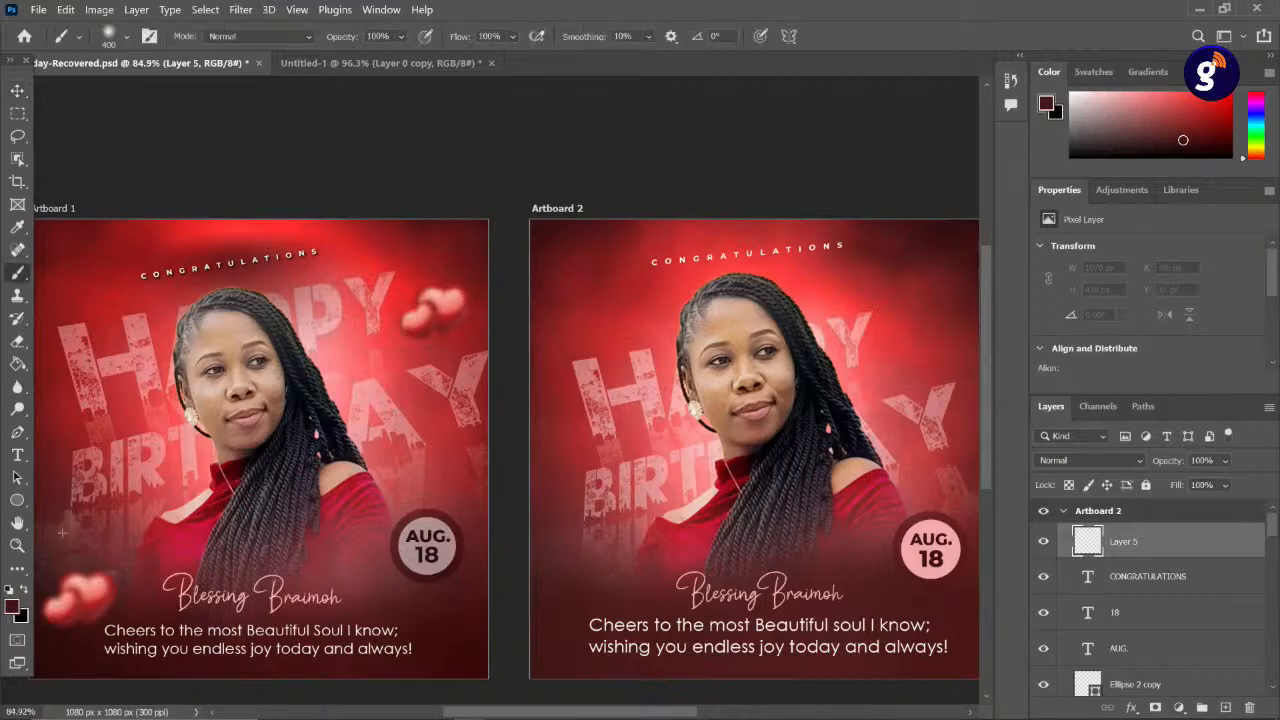
key(x)
click(733, 247)
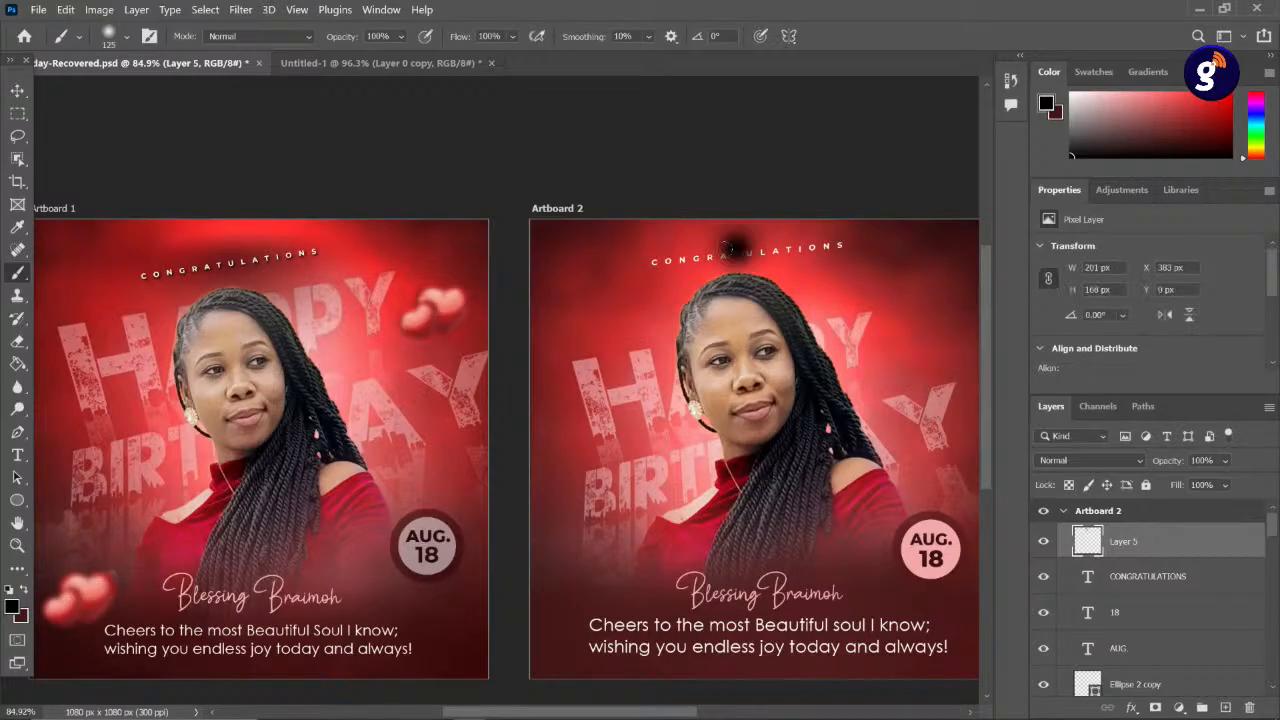
- Stretch the black dab into a wide shadow of about 703 × 209 px around the CONGRATULATIONS text on Artboard 2
click(17, 90)
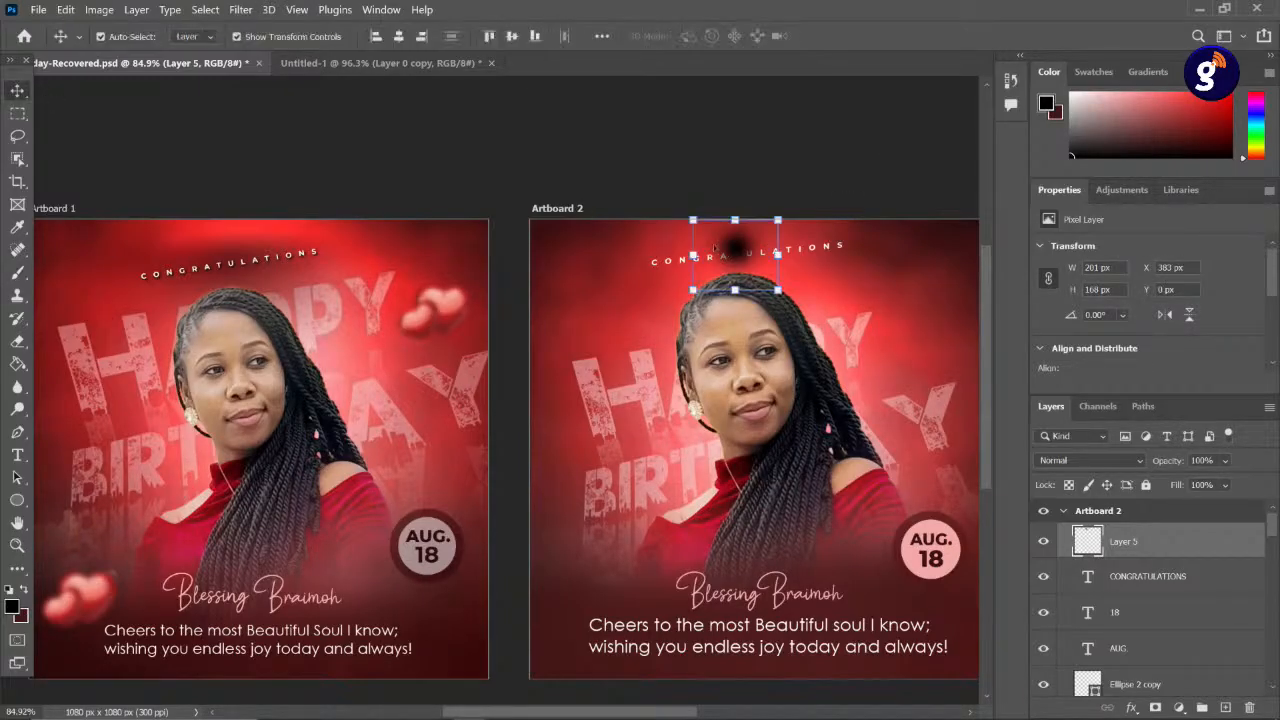
drag(693, 256, 639, 256)
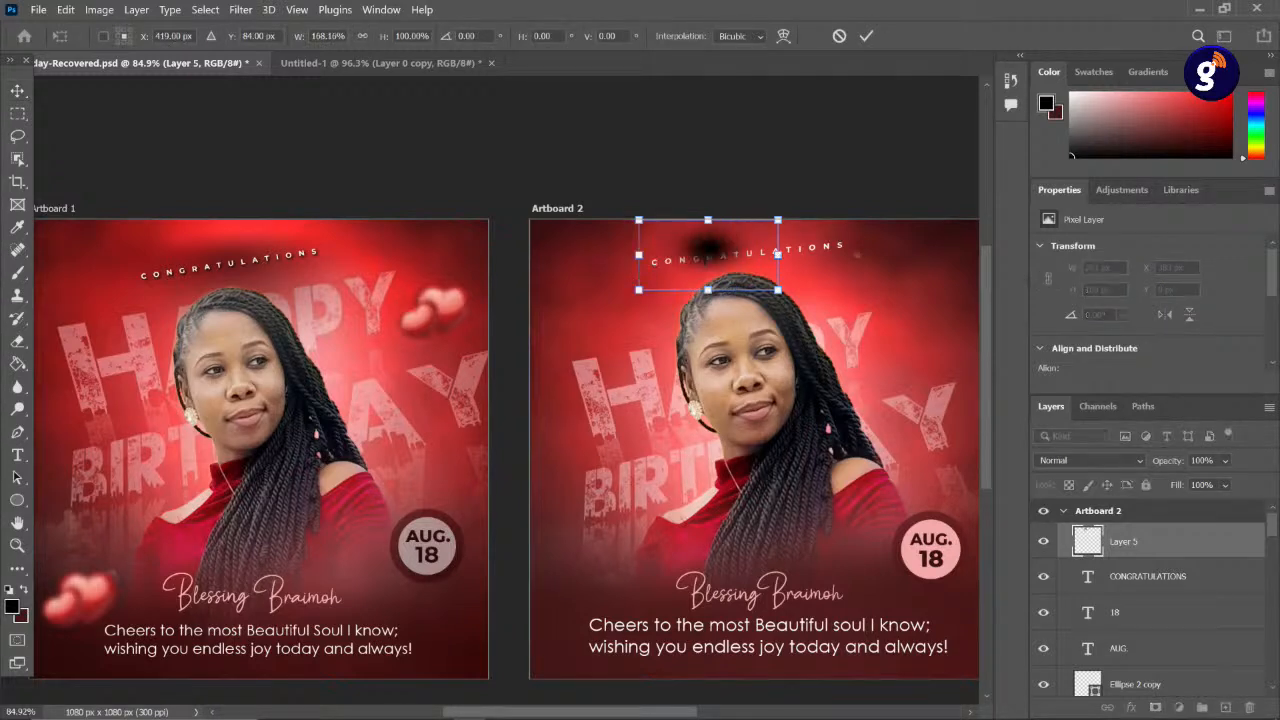
drag(778, 255, 900, 255)
drag(790, 258, 755, 255)
drag(886, 300, 893, 301)
drag(611, 302, 577, 314)
click(866, 35)
- Lower the black shadow layer's opacity to 70% and place the CONGRATULATIONS text layer above it
click(1222, 460)
drag(1257, 485, 1240, 482)
click(710, 140)
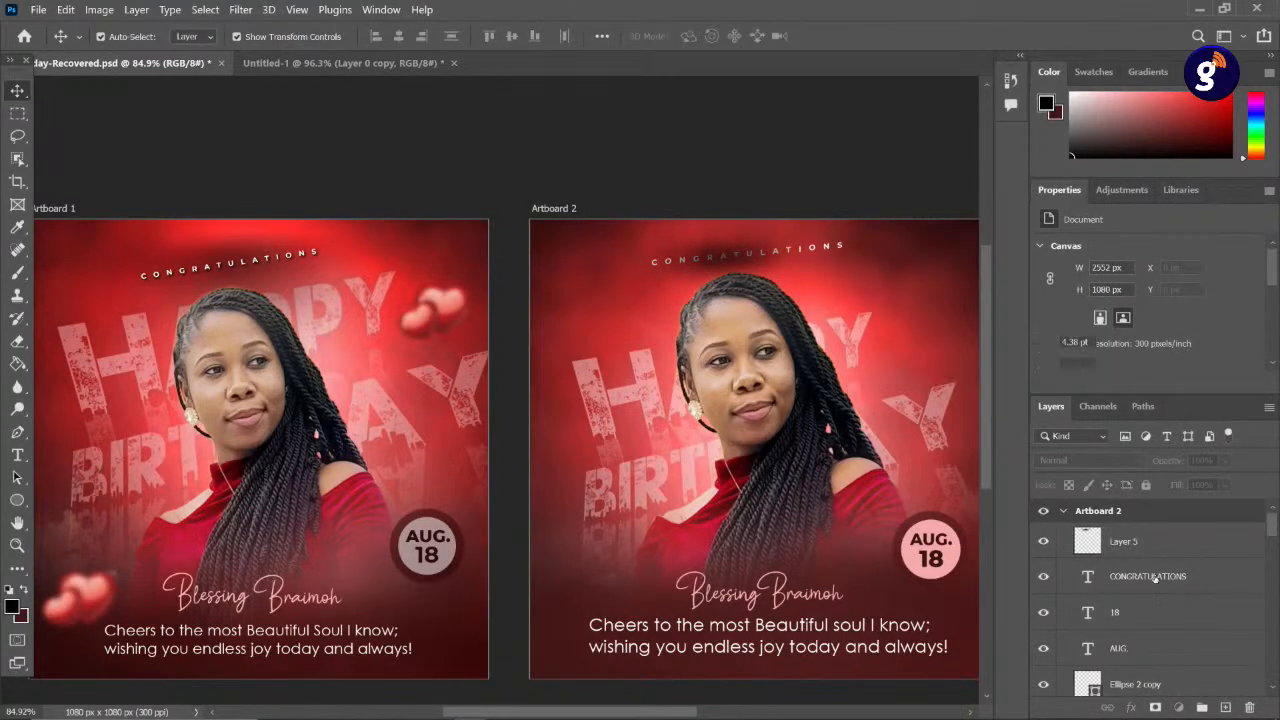
drag(1155, 578, 1143, 531)
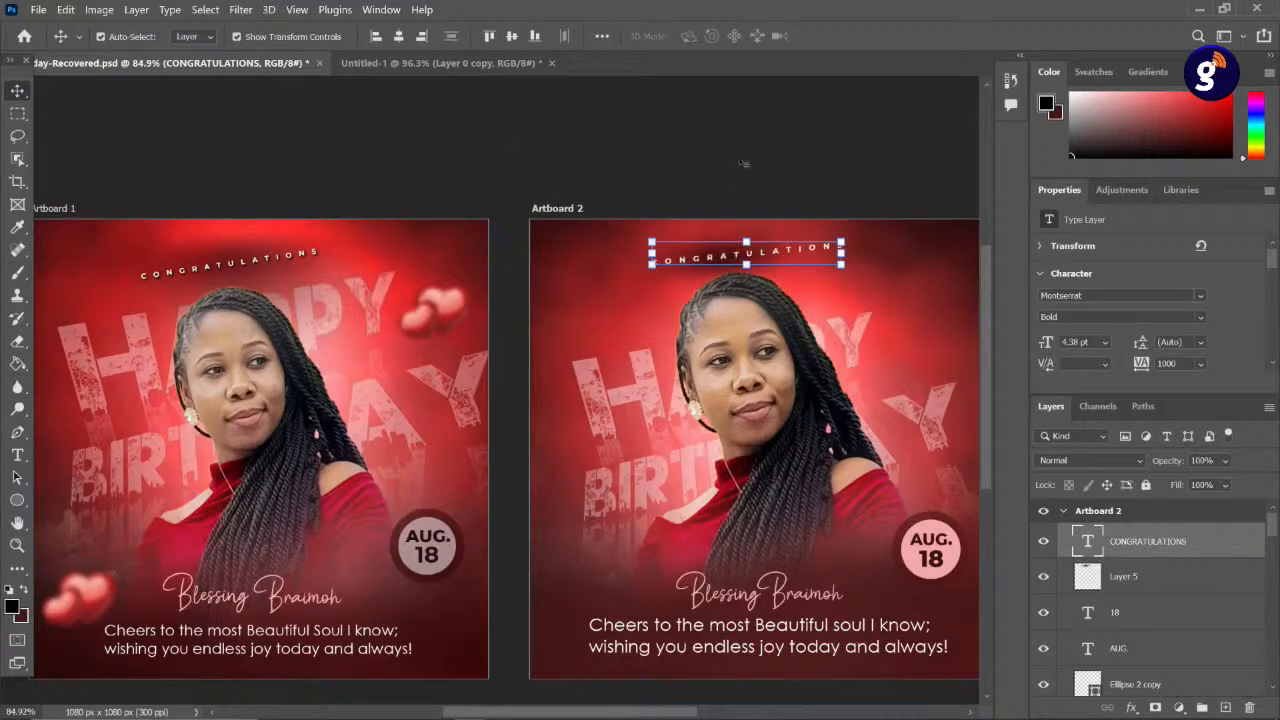
- Try moving the CONGRATULATIONS text on Artboard 2 further to the right, and undo that move
scroll(745, 235, down, 3)
click(750, 204)
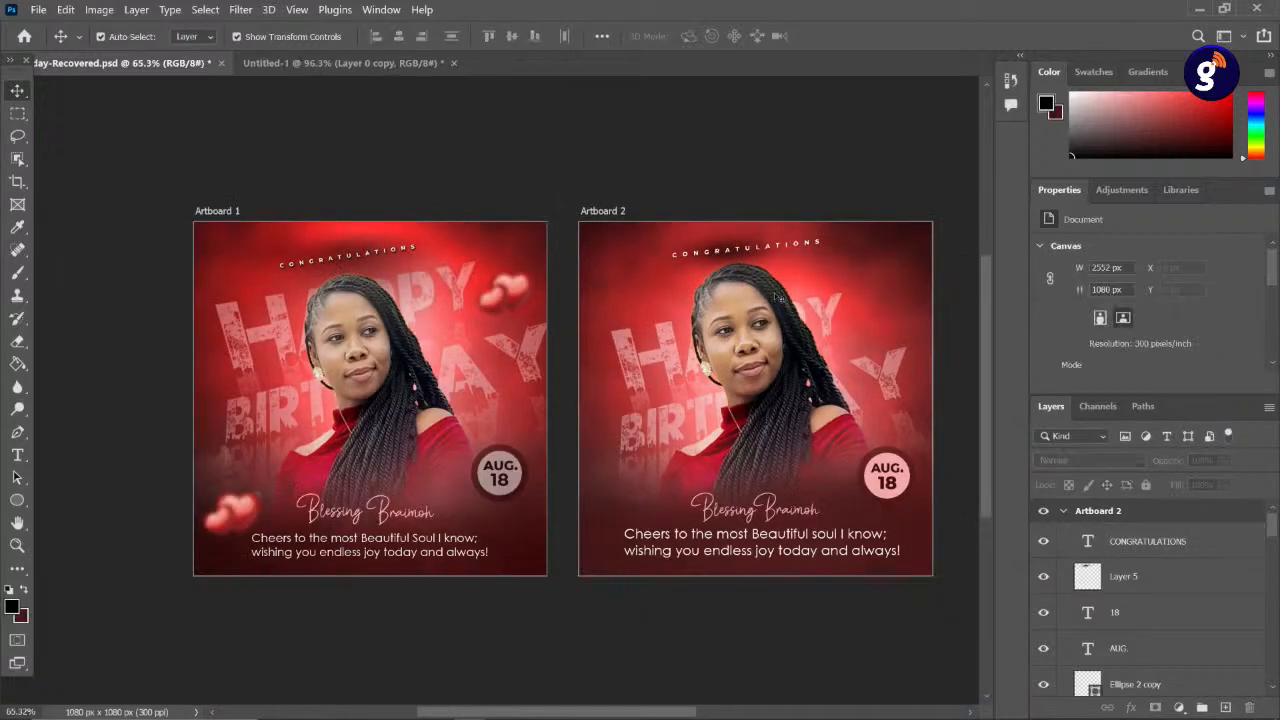
scroll(776, 294, down, 3)
scroll(777, 297, up, 3)
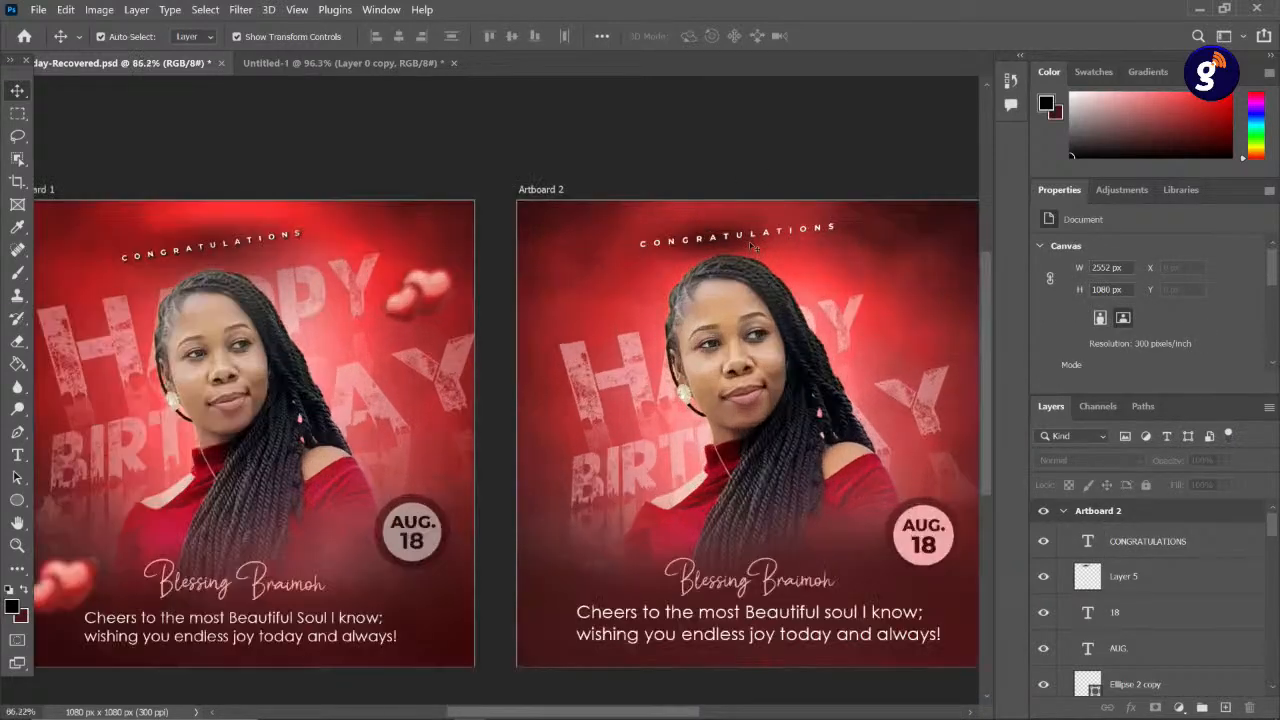
scroll(753, 245, up, 3)
click(753, 245)
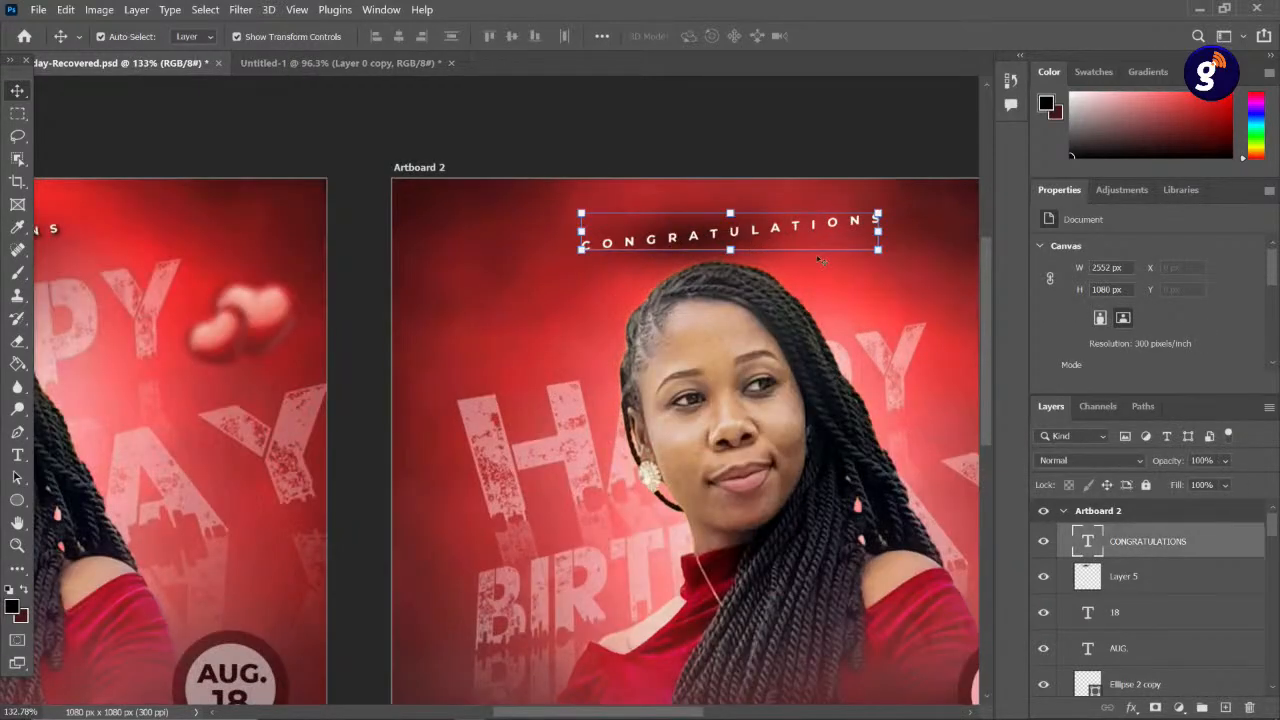
drag(878, 230, 945, 239)
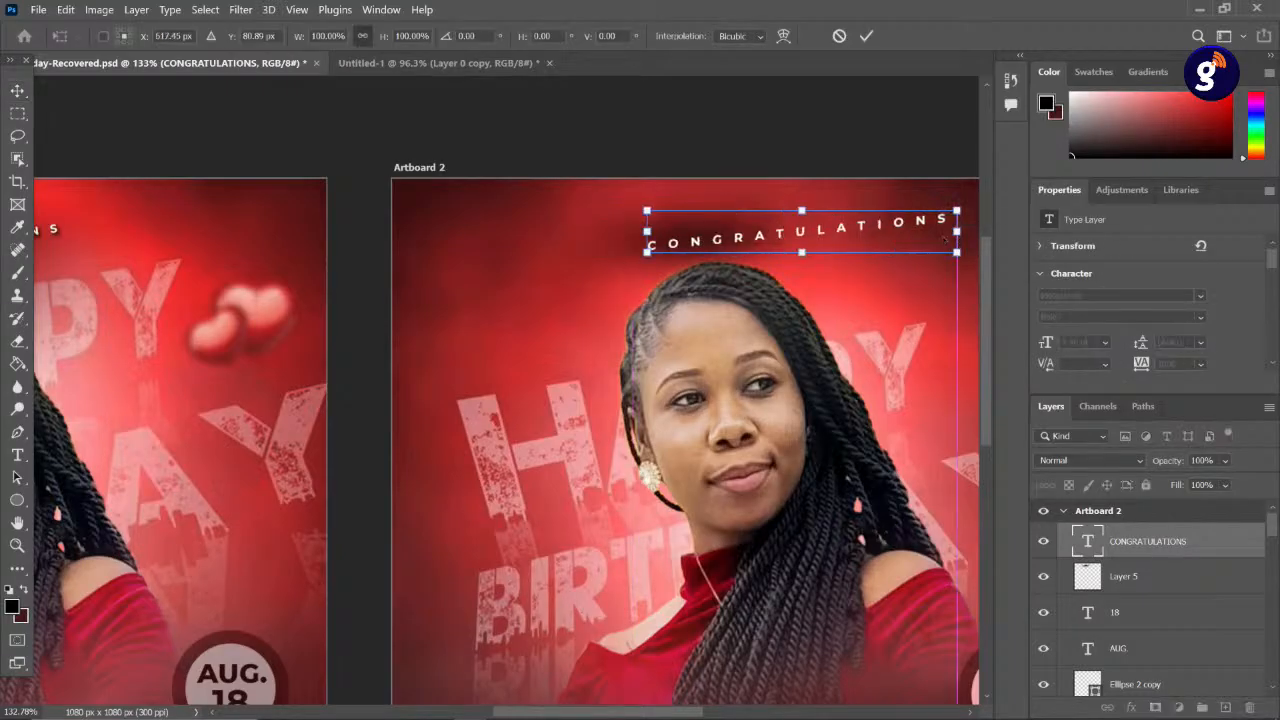
key(ctrl+z)
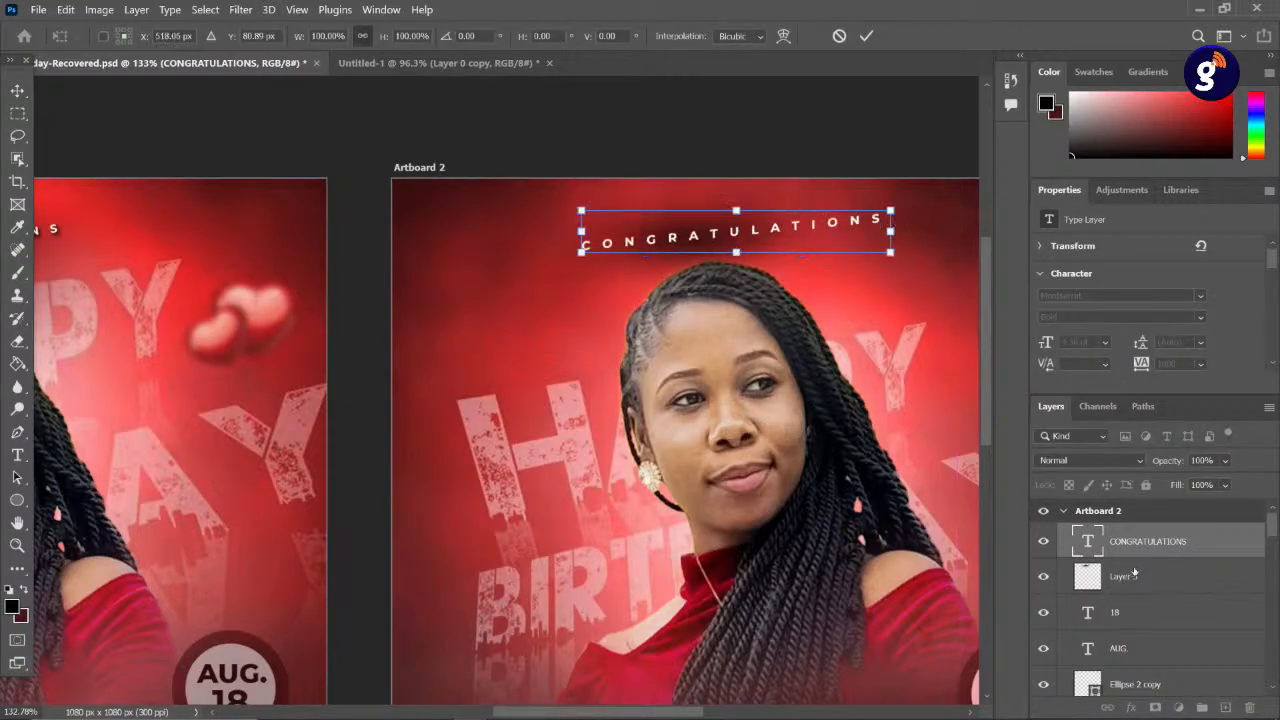
key(Return)
- Widen the shadow layer behind Artboard 2's heading to about 849 px and set its opacity to 62%
click(1130, 576)
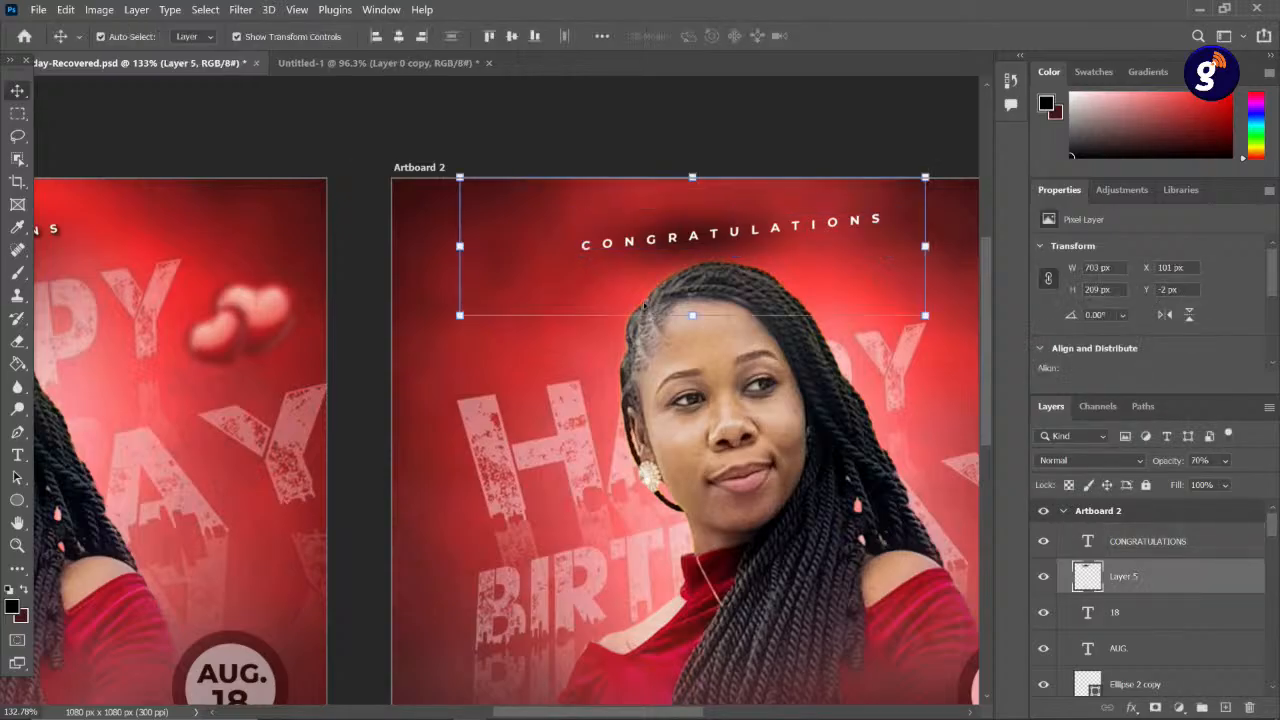
drag(459, 245, 407, 245)
drag(925, 245, 971, 245)
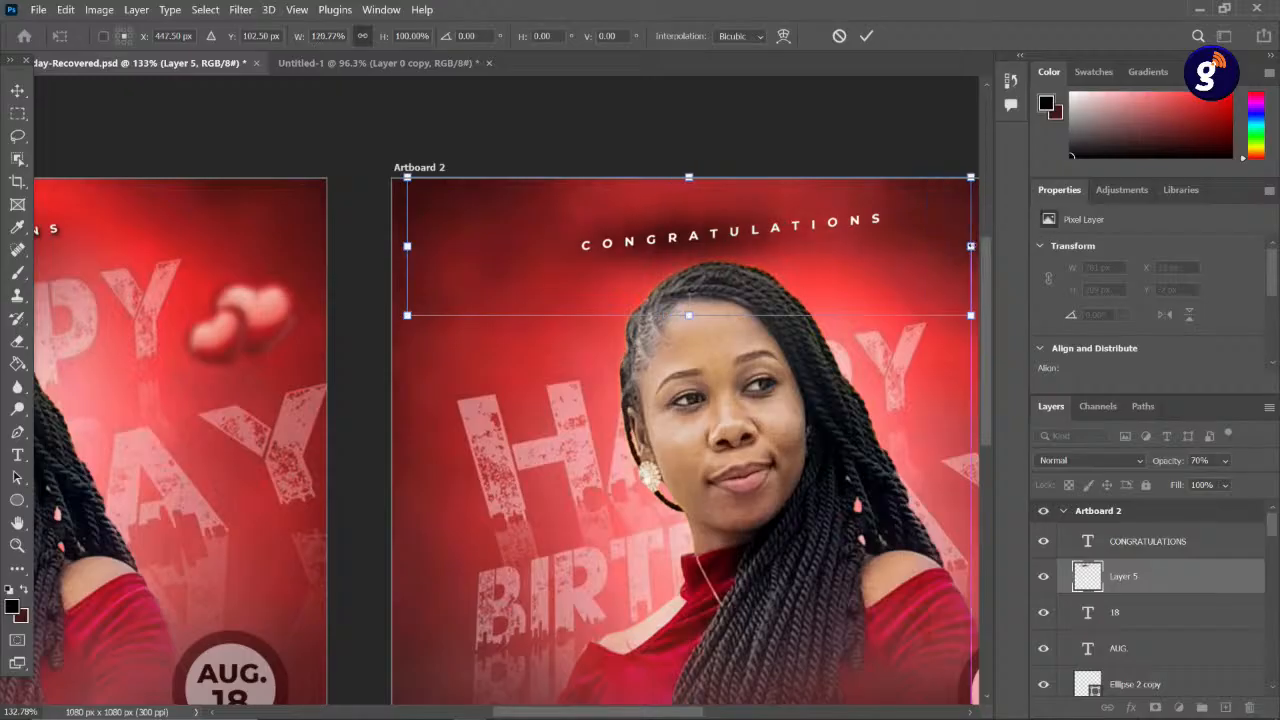
key(Return)
click(1226, 460)
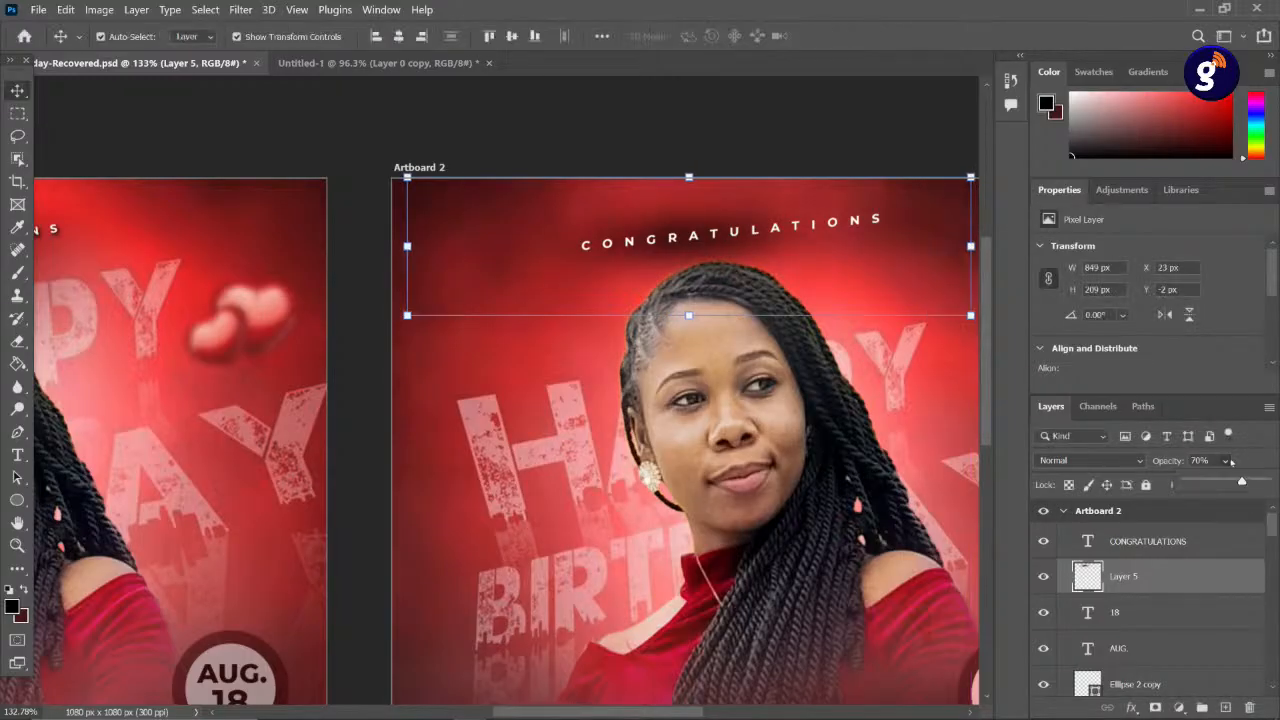
drag(1242, 483, 1234, 482)
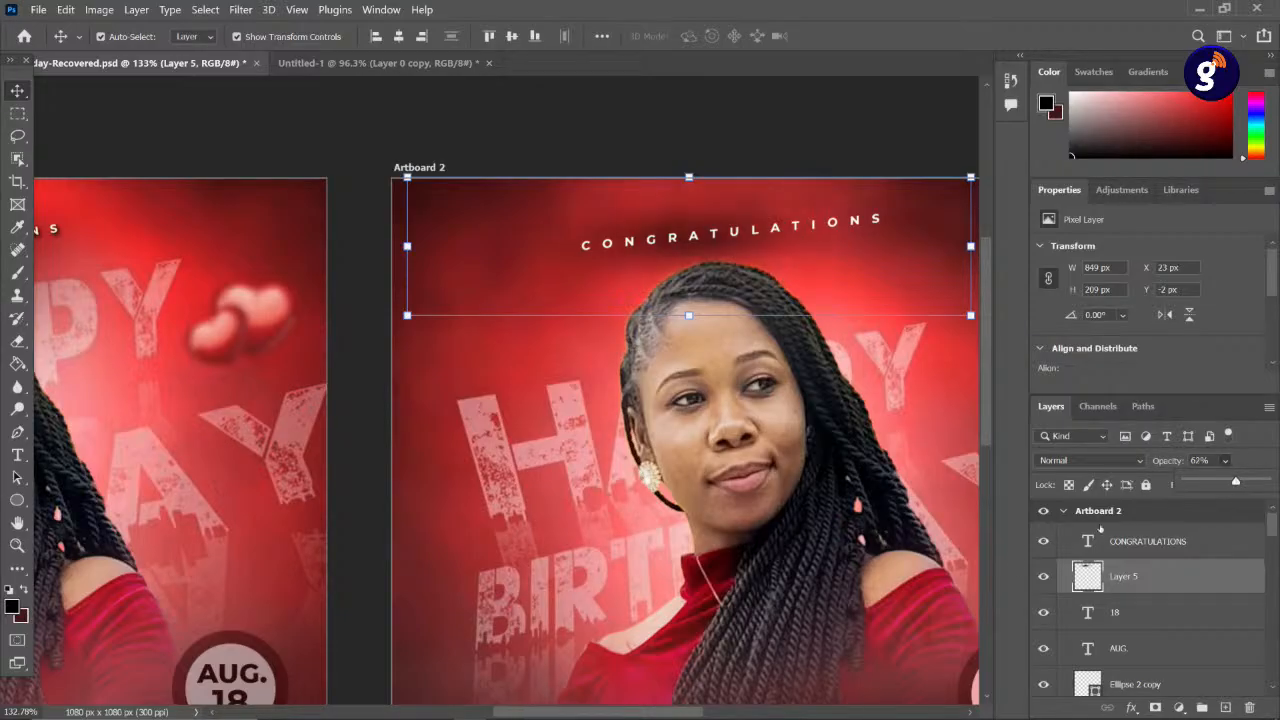
- Check the heading's shadow on Artboard 2 by toggling its visibility and comparing both artboards
click(1043, 576)
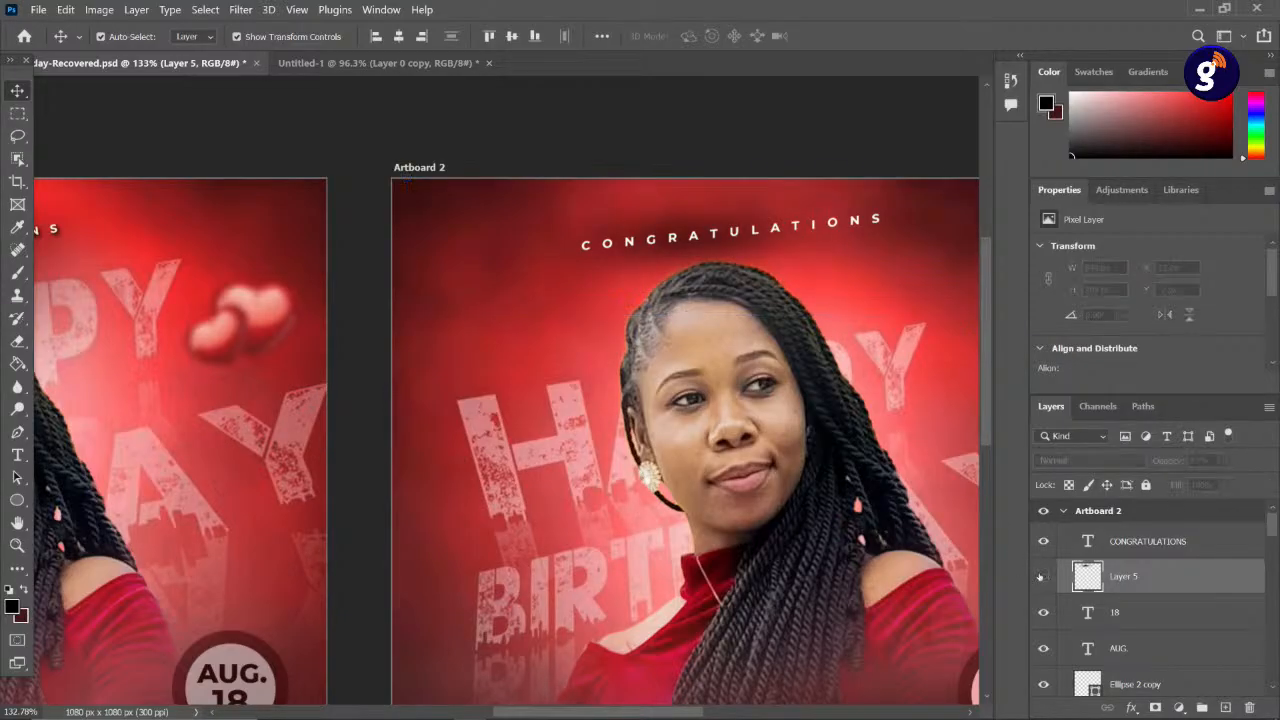
click(1043, 576)
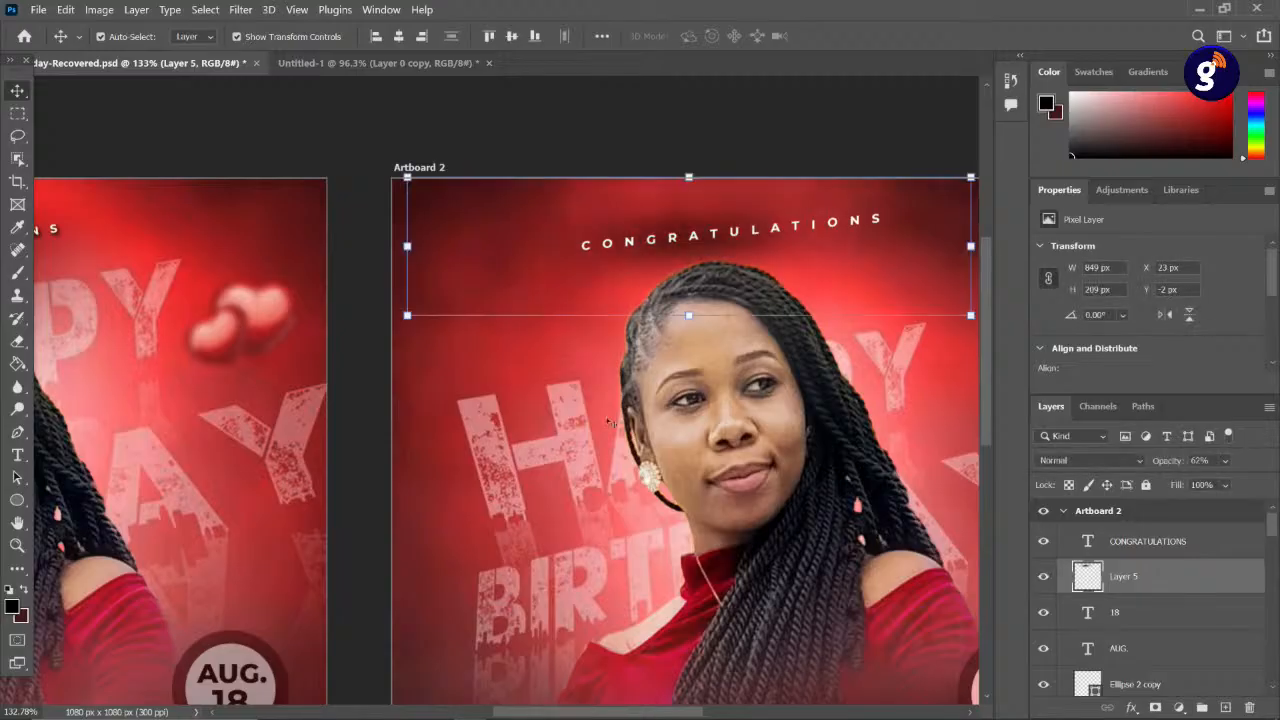
key(ctrl+0)
click(777, 188)
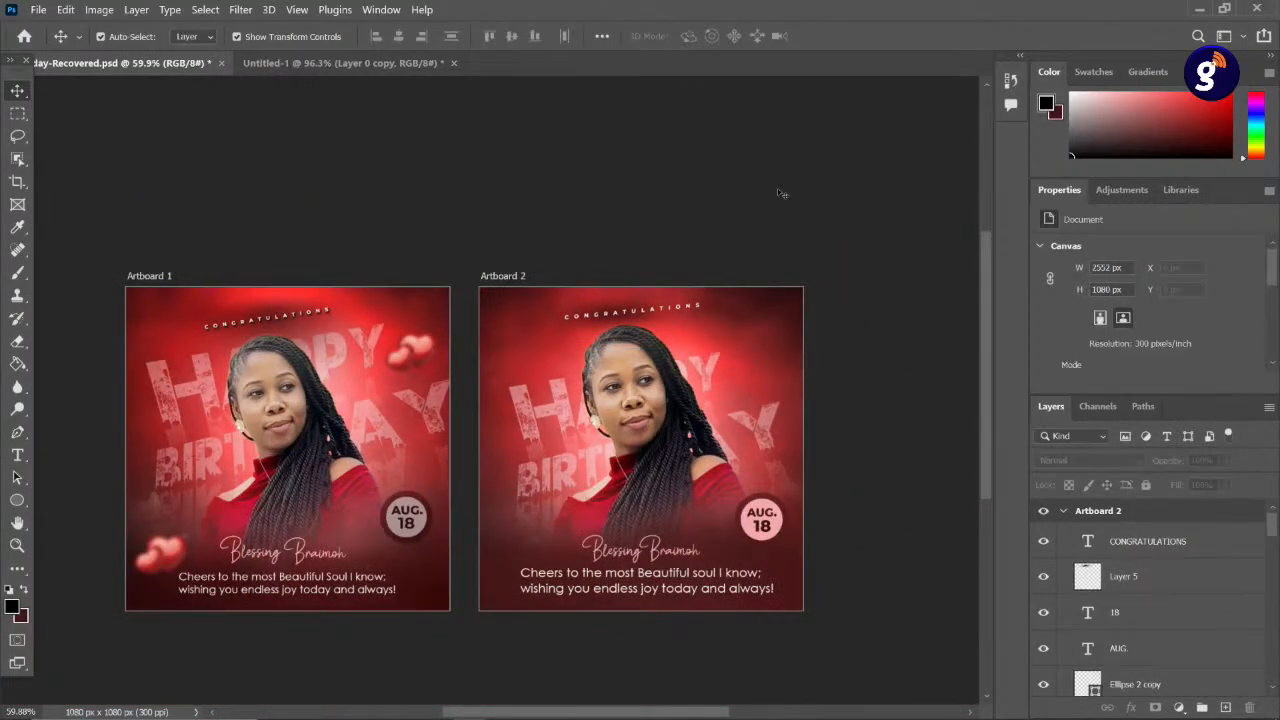
scroll(350, 478, up, 2)
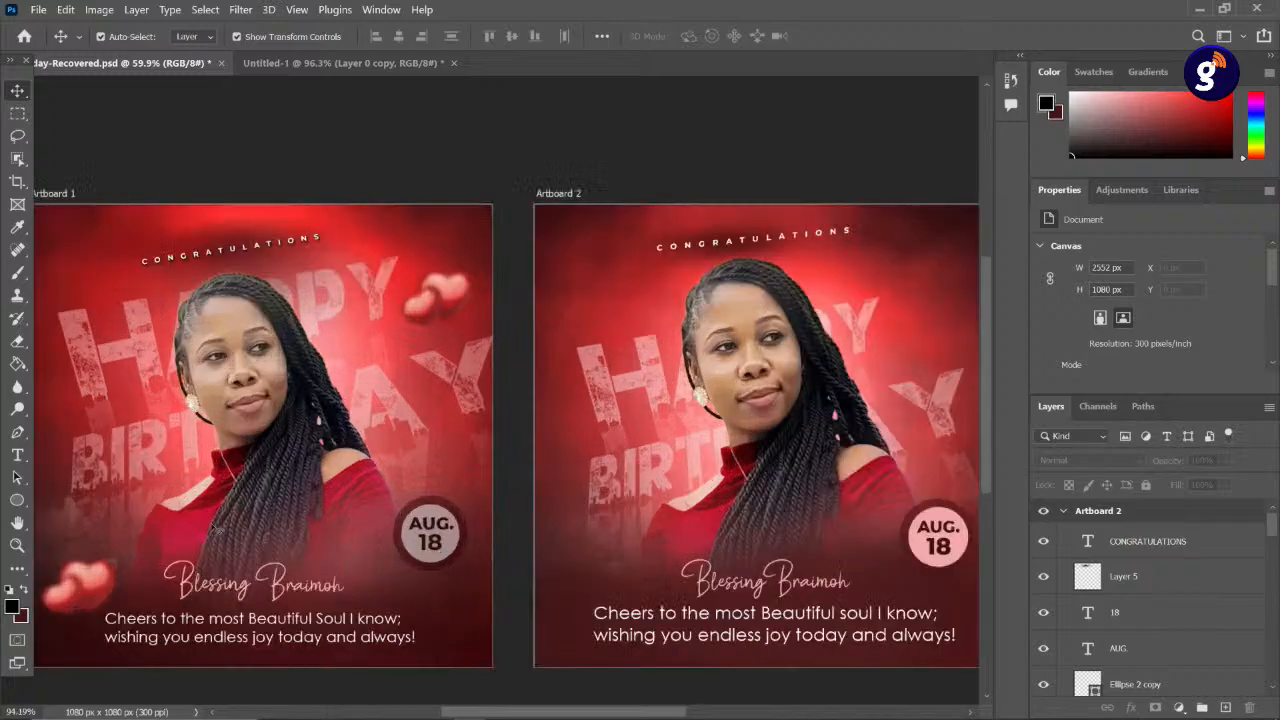
scroll(447, 285, down, 3)
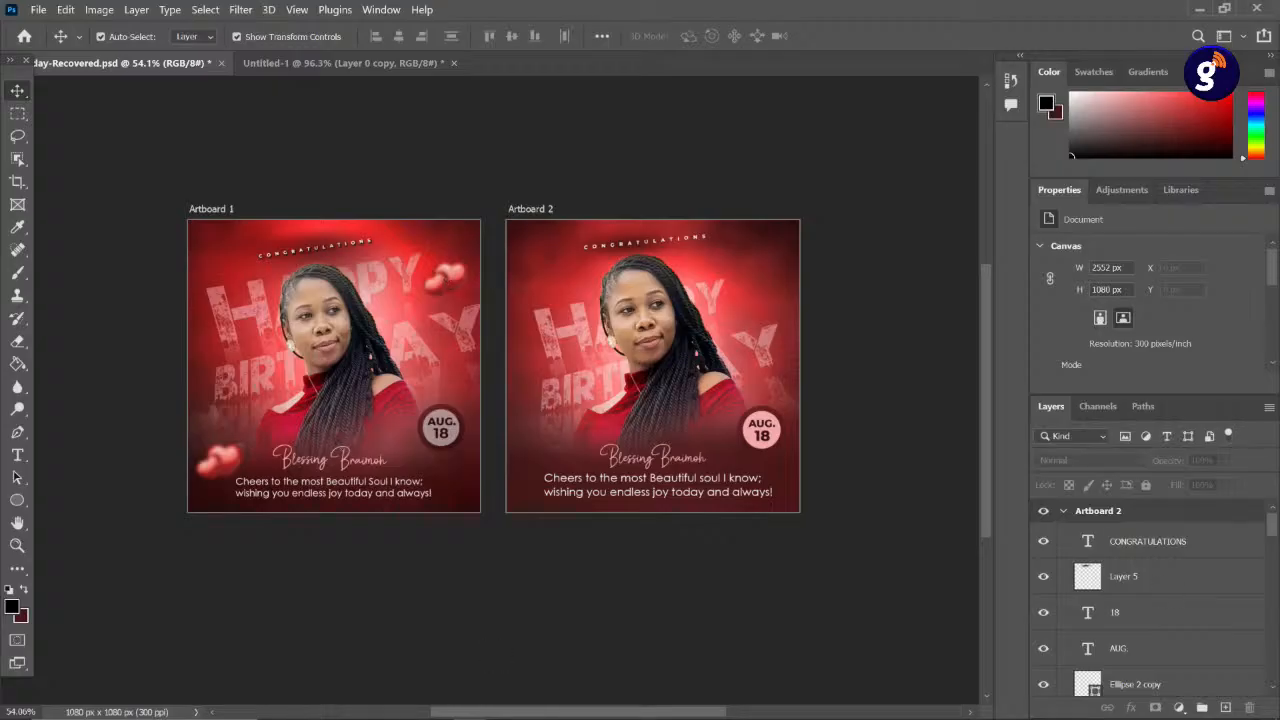
- Place the love icon image from the BB Bday folder into the birthday flyer document
click(339, 710)
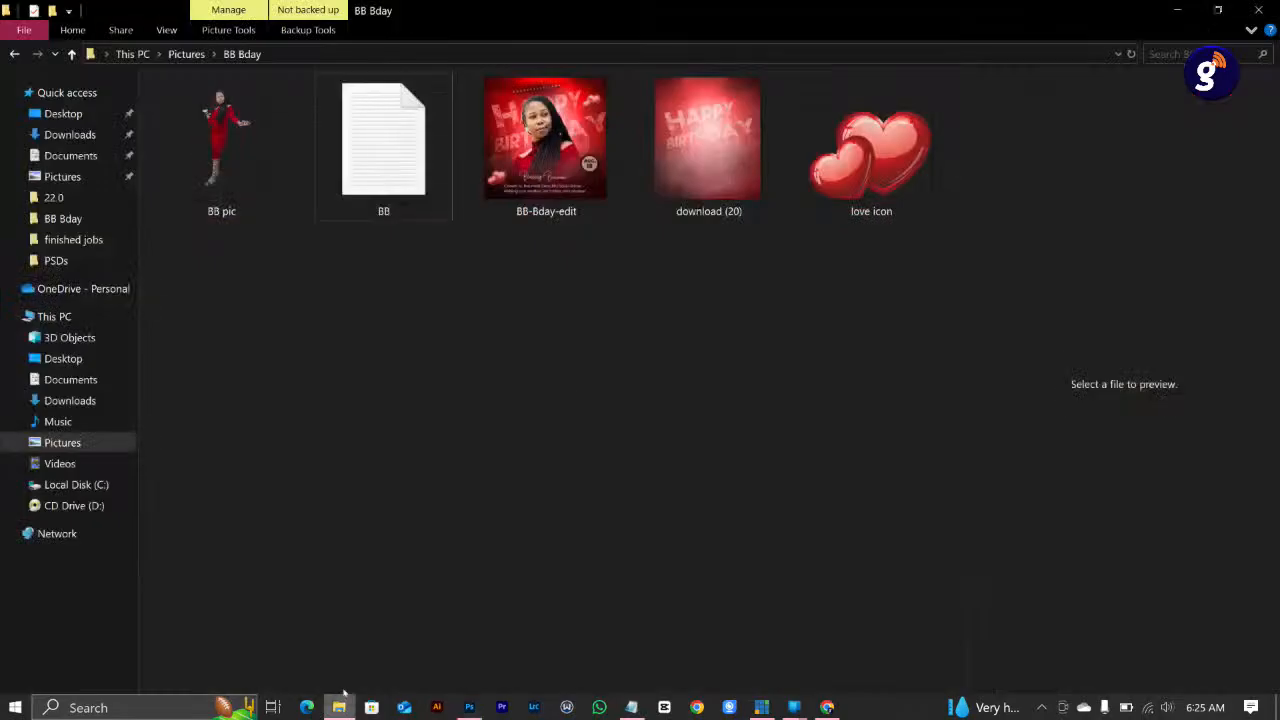
drag(845, 195, 755, 305)
scroll(755, 305, up, 3)
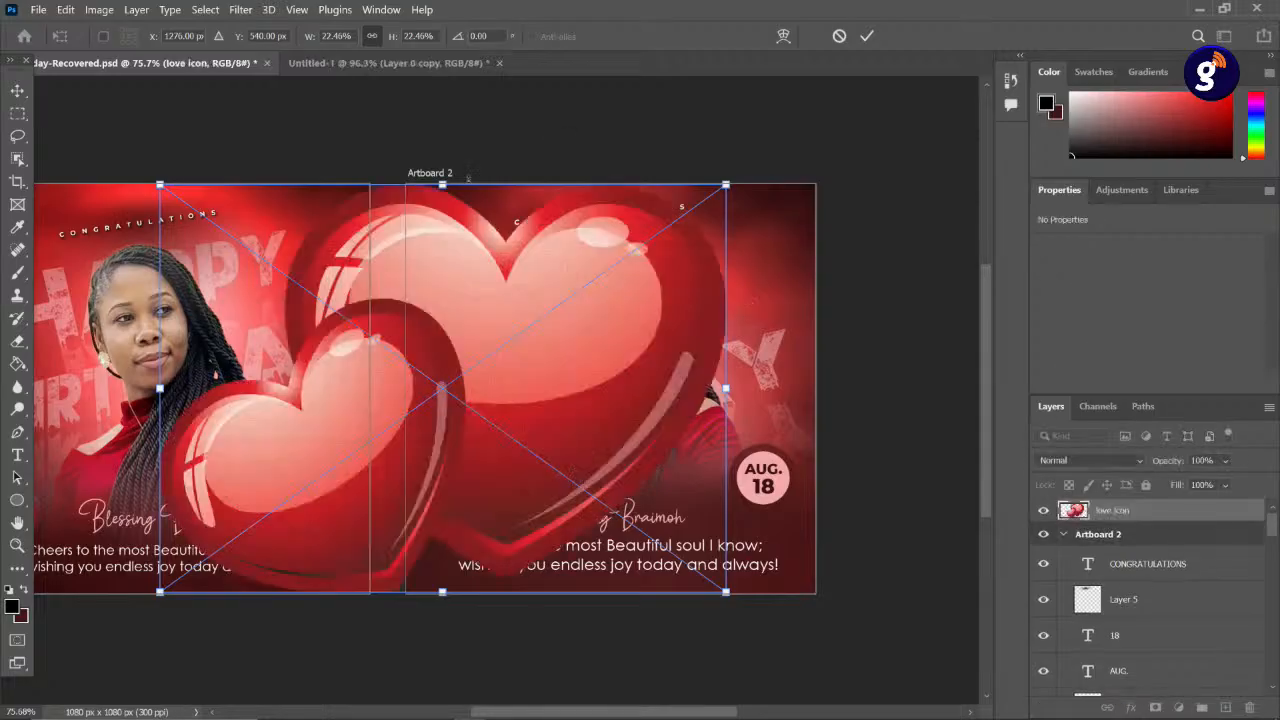
click(866, 35)
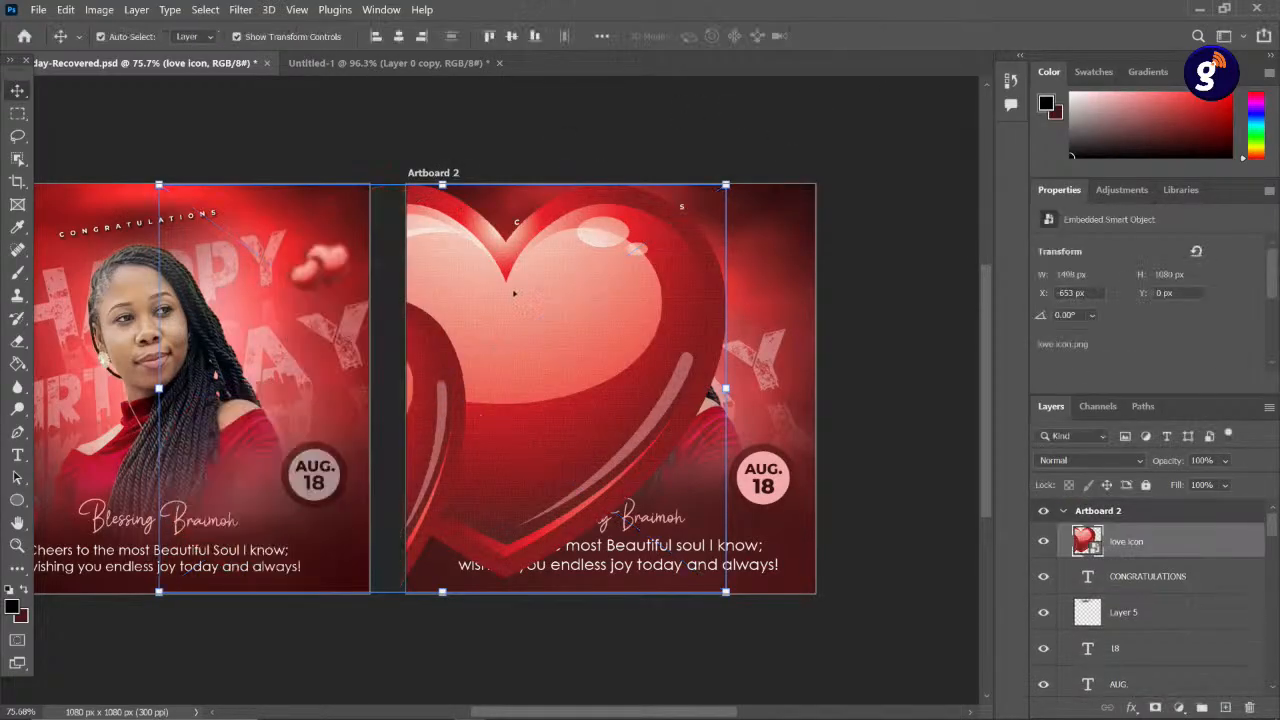
- Scale the love icon down to 6.43% and position it beside the woman's head in Artboard 2's upper-right area
drag(514, 293, 749, 306)
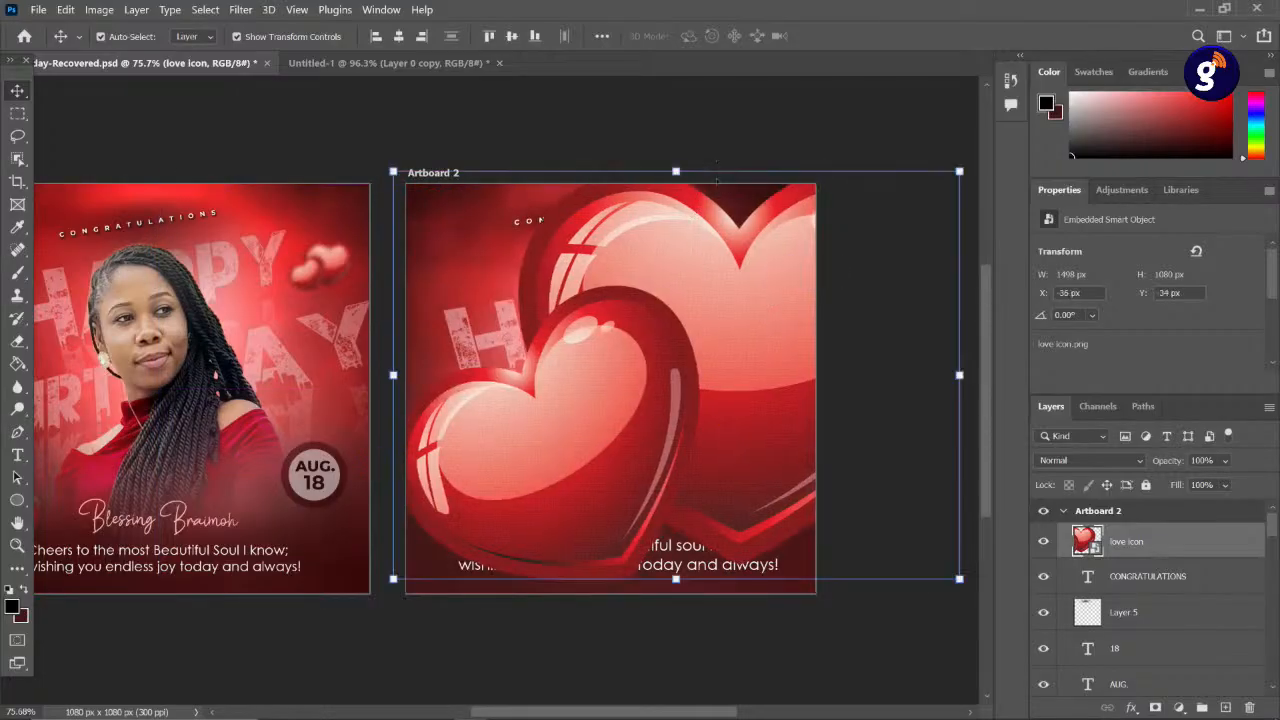
drag(676, 173, 676, 263)
drag(676, 425, 676, 464)
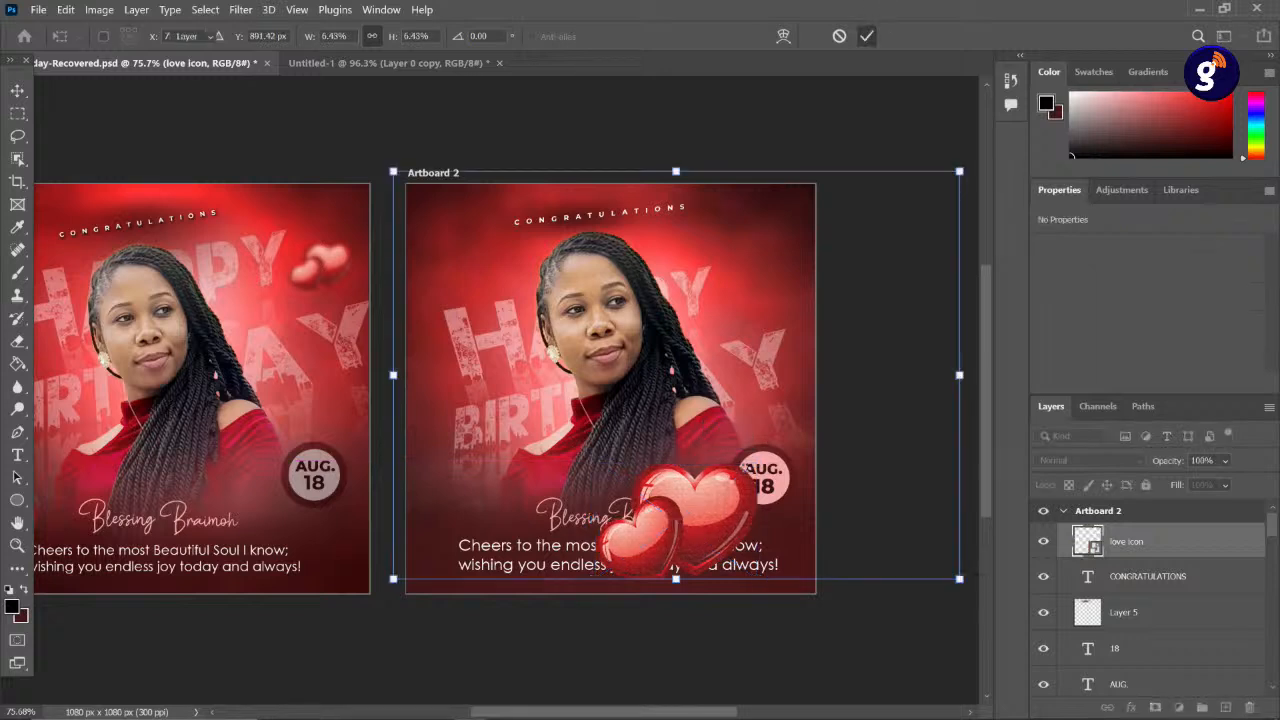
key(Return)
drag(710, 549, 771, 302)
- Reduce the love icon to 3.37%, about 224 × 162 px, and place it at about X 802 px, Y 207 px on Artboard 2
key(ctrl+t)
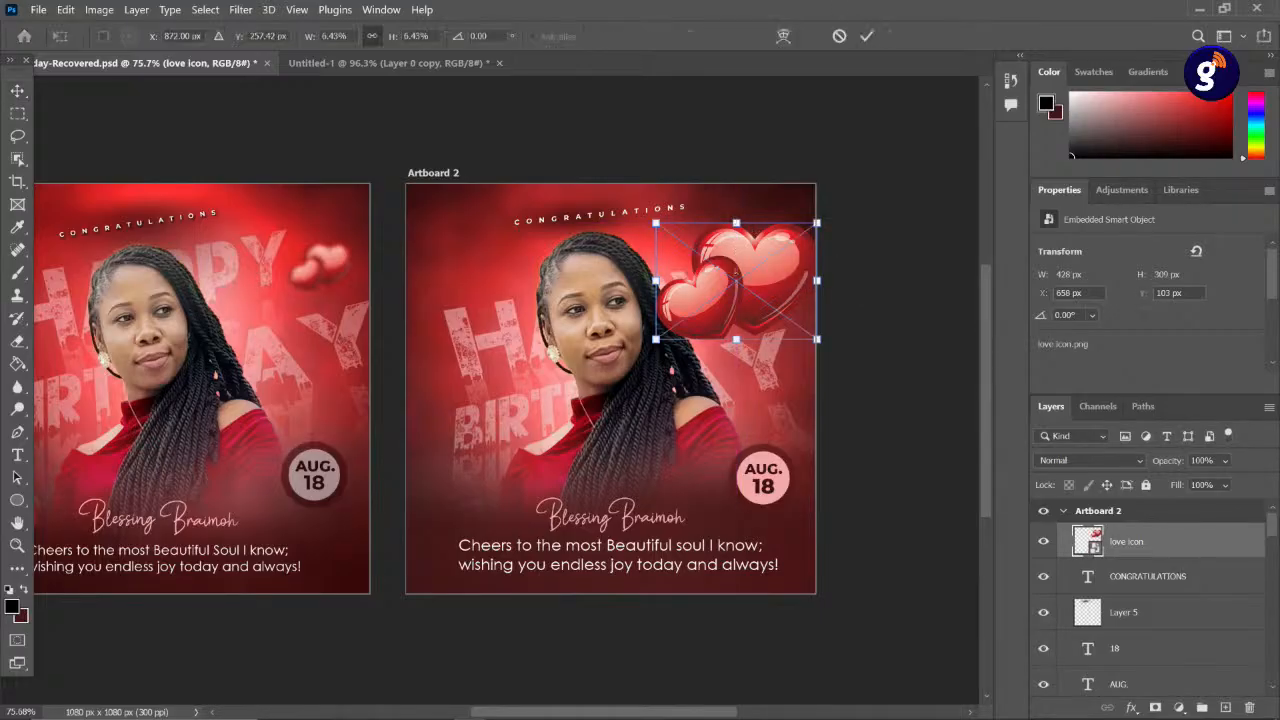
drag(736, 222, 735, 280)
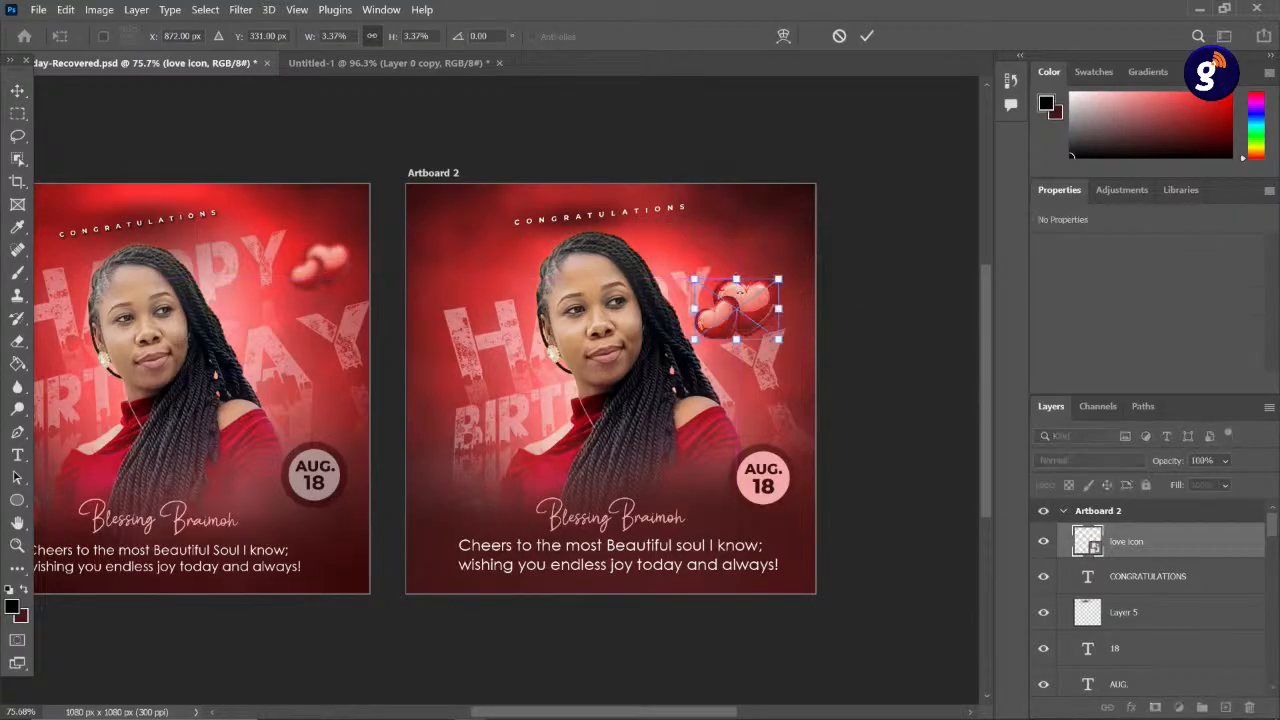
key(Return)
mouse_move(749, 305)
mouse_down()
mouse_move(769, 282)
mouse_move(762, 292)
mouse_up()
scroll(580, 478, down, 2)
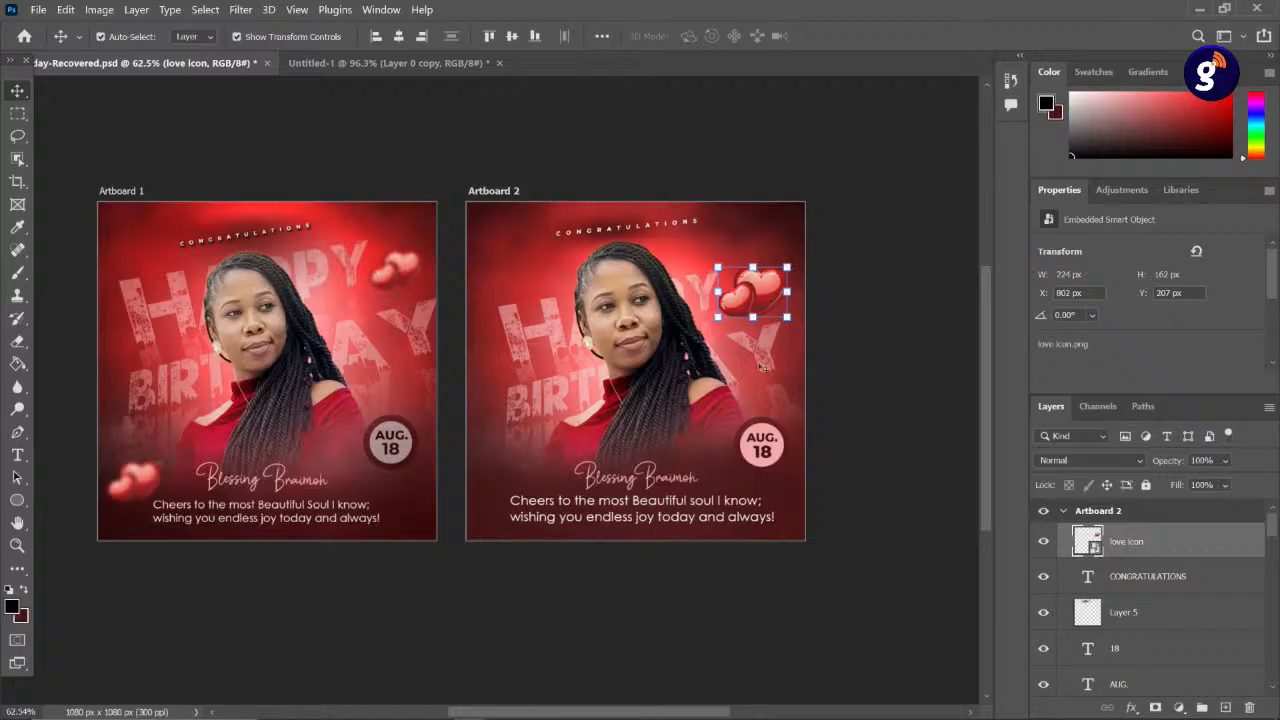
click(889, 310)
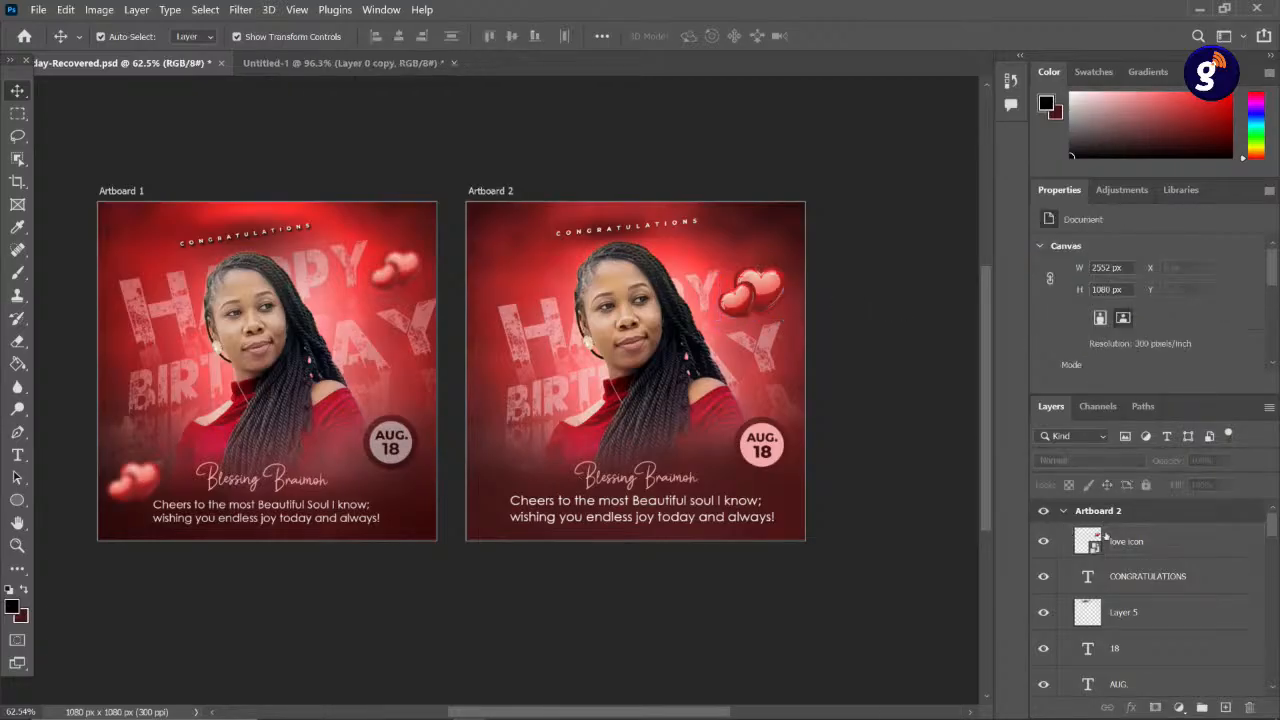
- Apply a Gaussian Blur with a 6.6-pixel radius to the love icon layer
click(1128, 541)
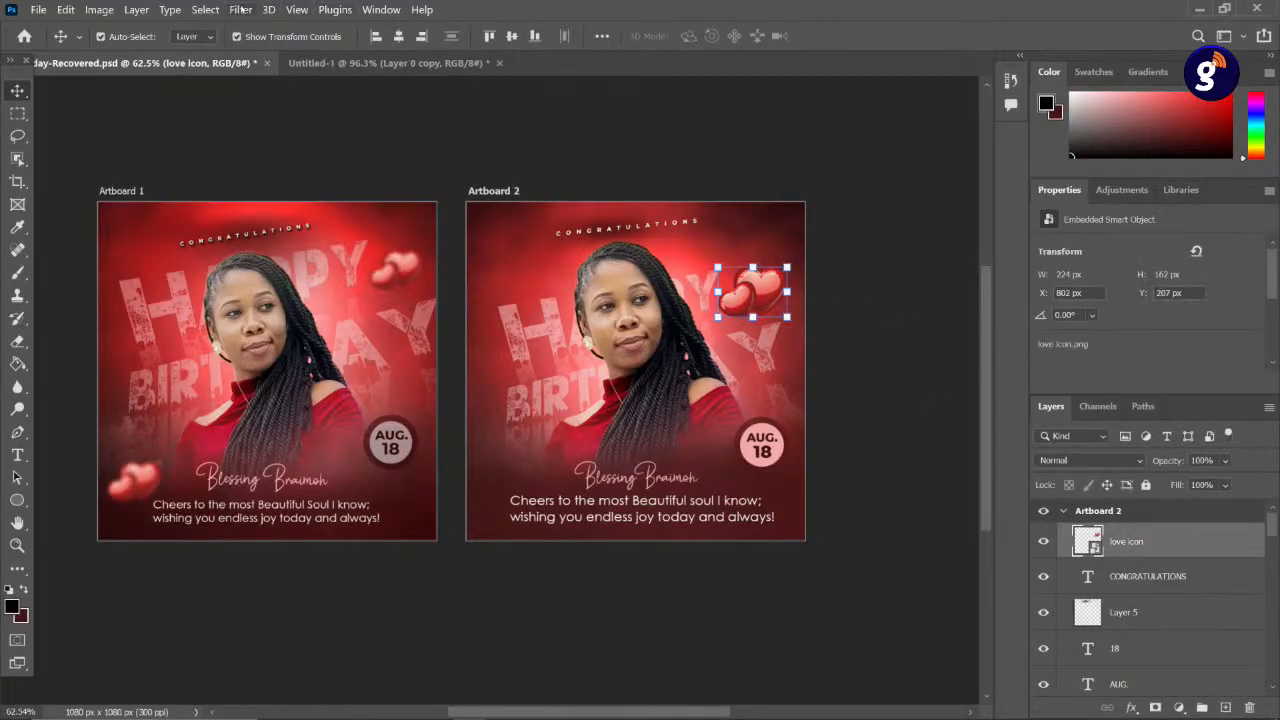
click(241, 9)
mouse_move(300, 212)
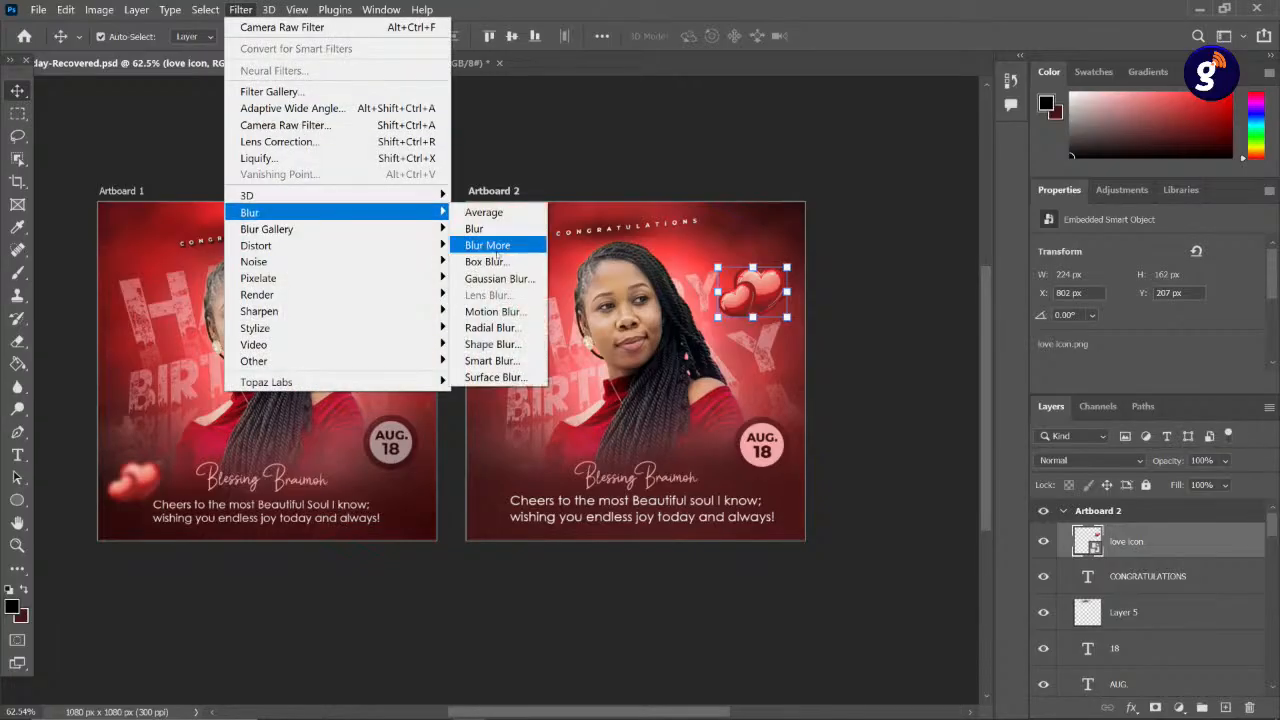
click(500, 279)
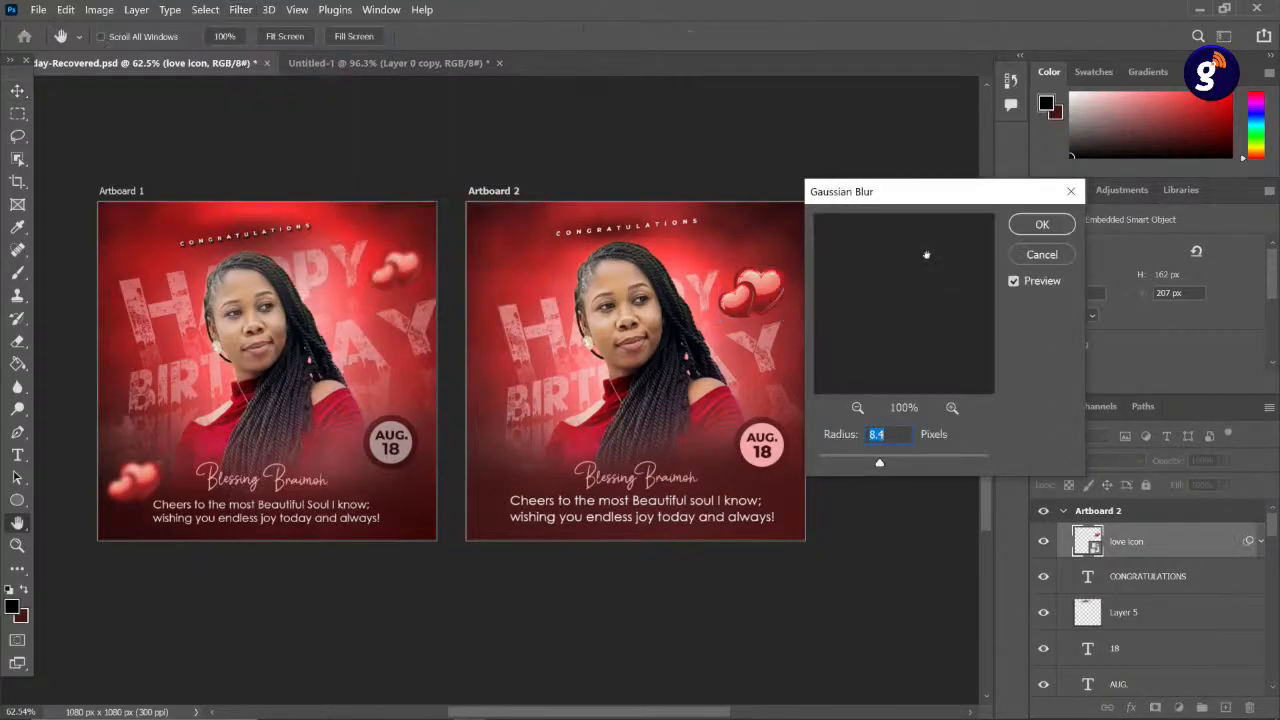
drag(879, 465, 876, 464)
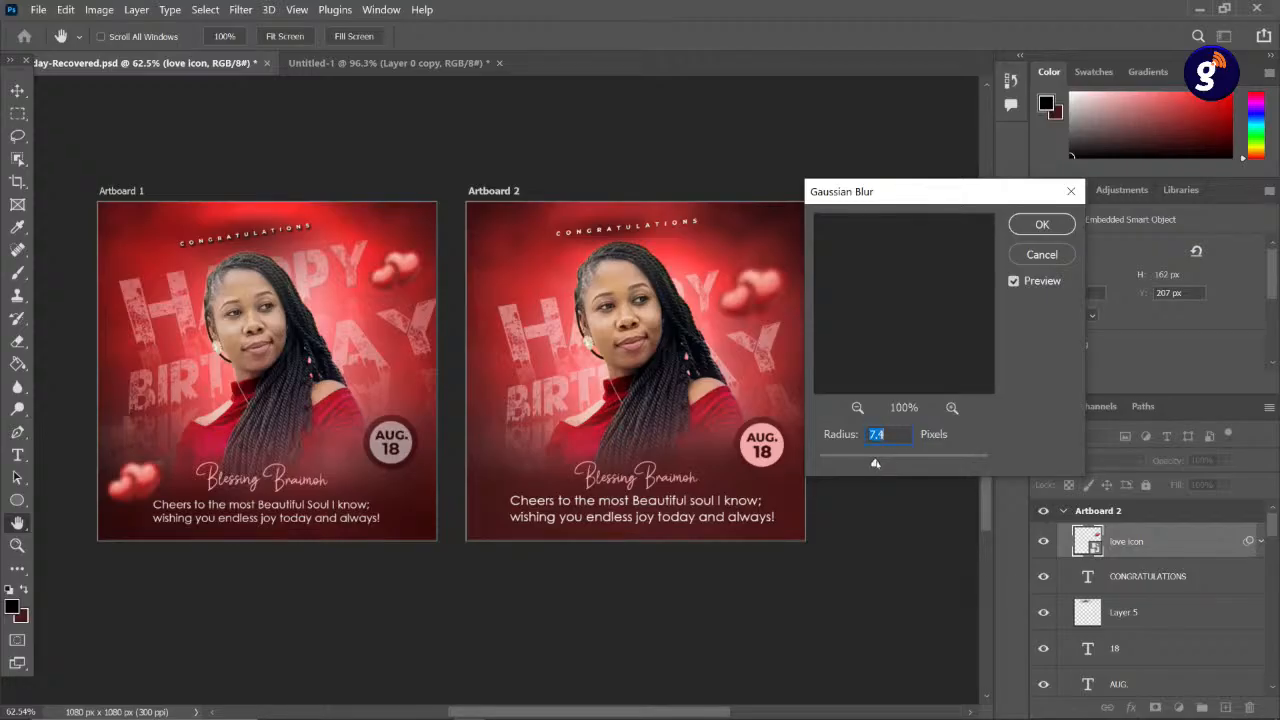
drag(875, 464, 872, 464)
drag(873, 464, 944, 464)
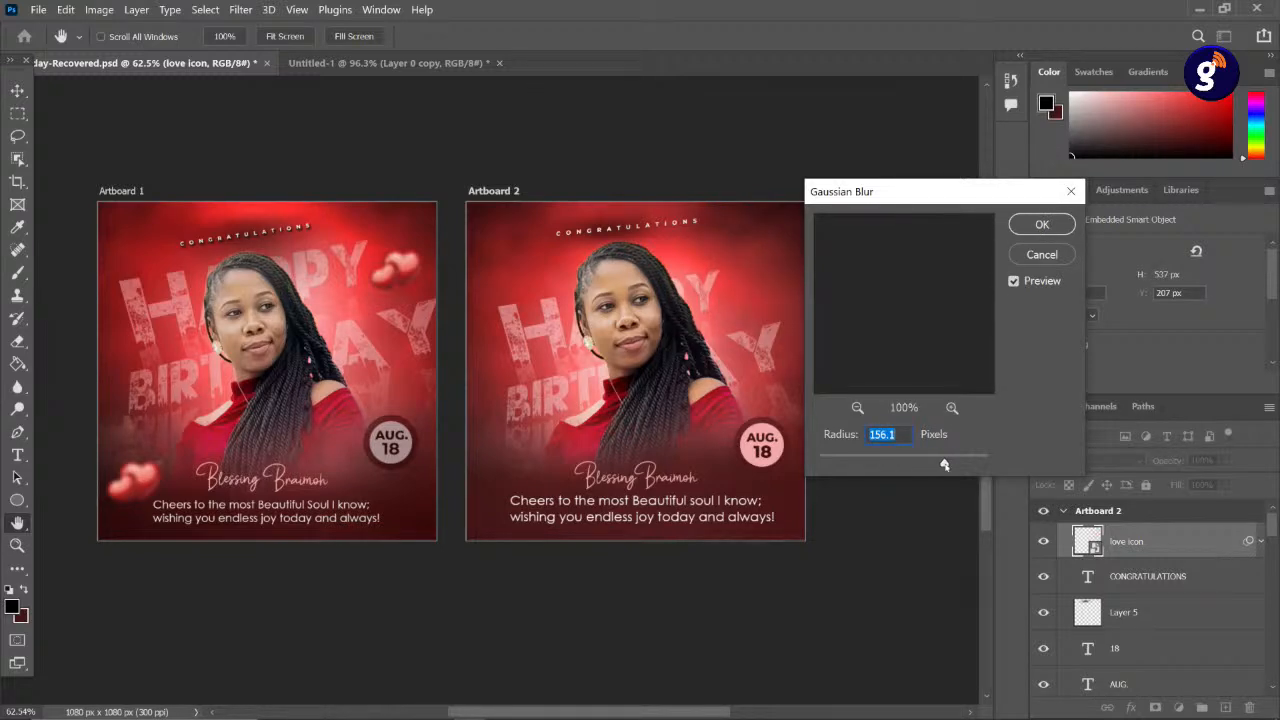
drag(944, 464, 872, 463)
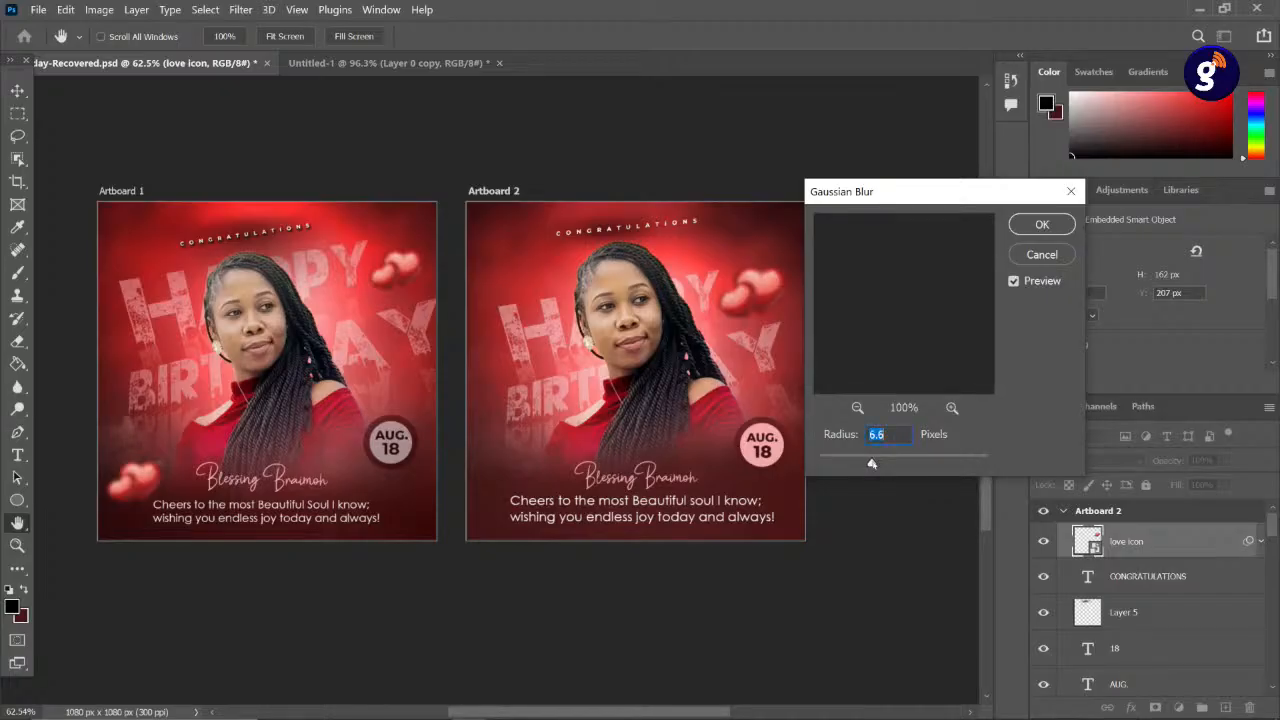
click(1040, 225)
click(872, 301)
- Duplicate the blurred hearts into Artboard 2's lower-left area beside the celebrant's name, at about X 44 px, Y 714 px
drag(765, 298, 523, 483)
drag(515, 471, 523, 466)
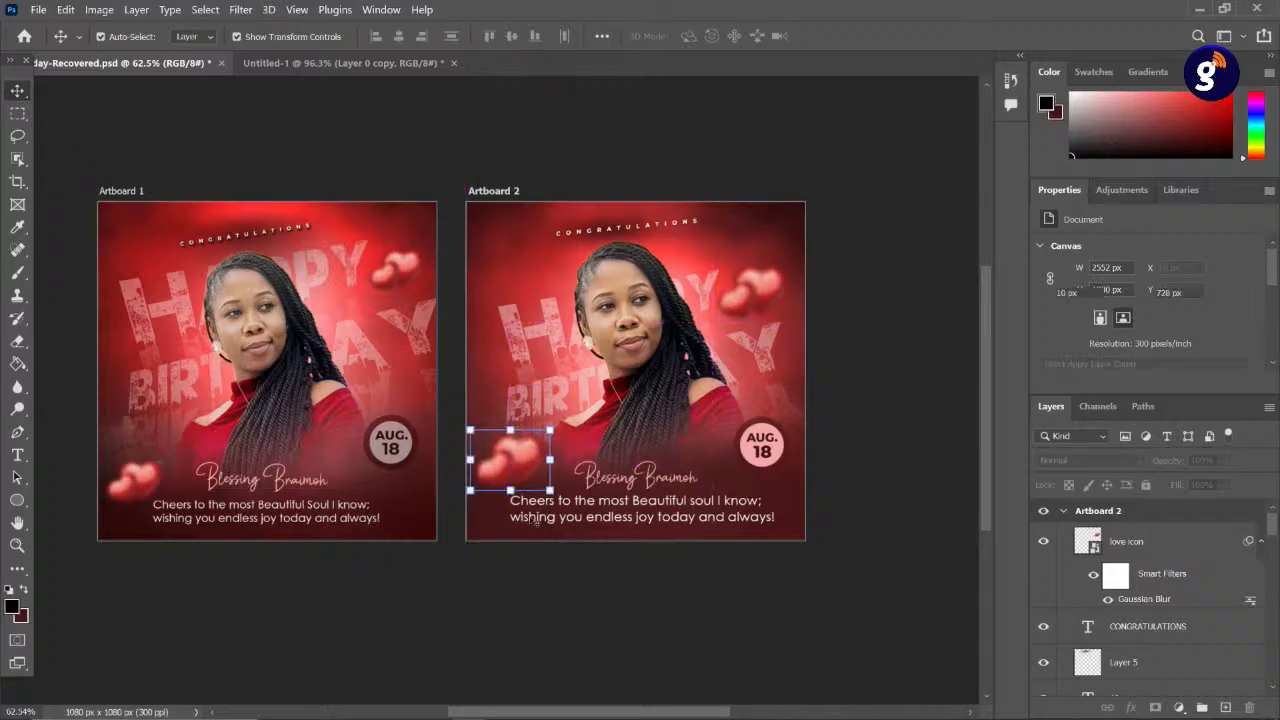
click(523, 594)
click(519, 471)
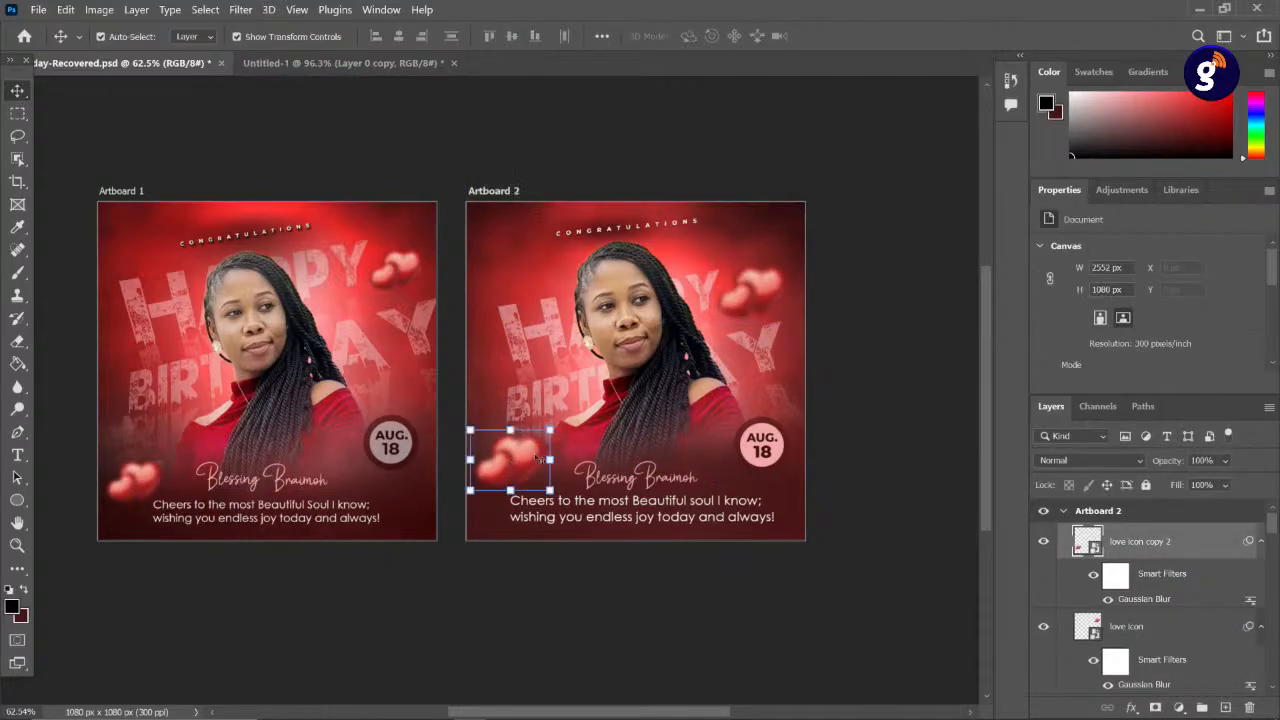
click(552, 428)
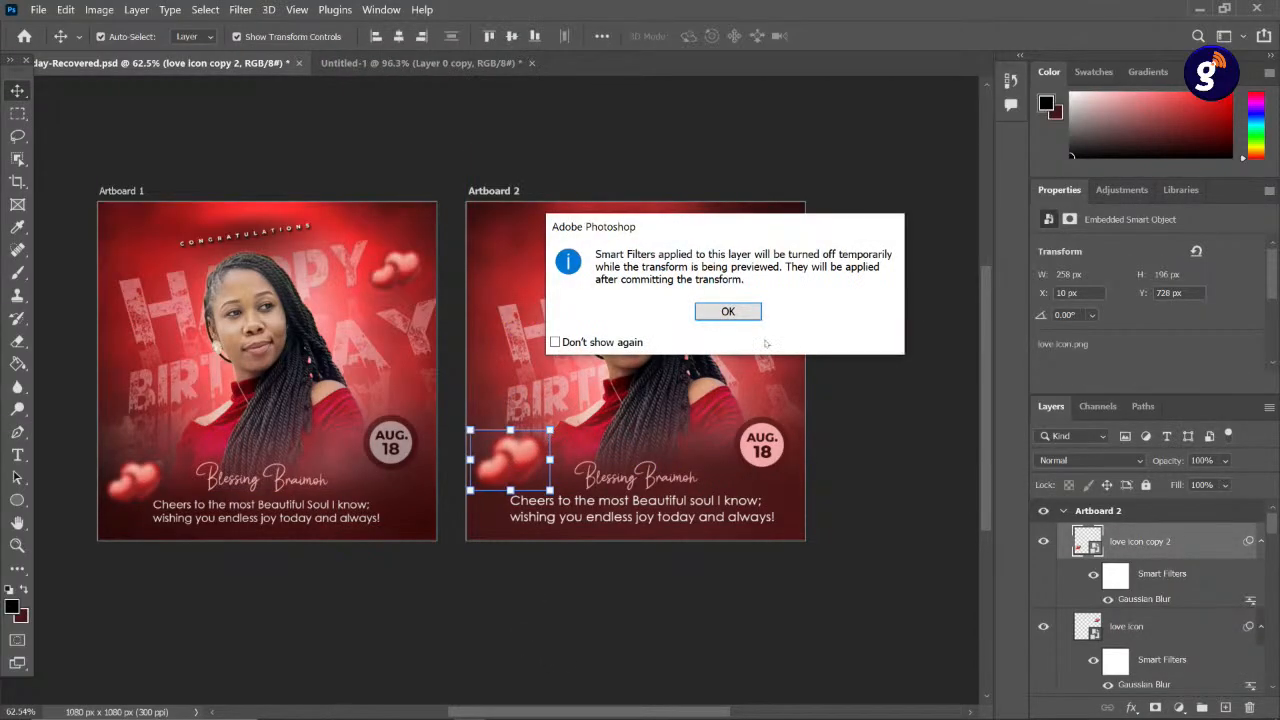
click(729, 311)
drag(521, 459, 543, 453)
click(592, 564)
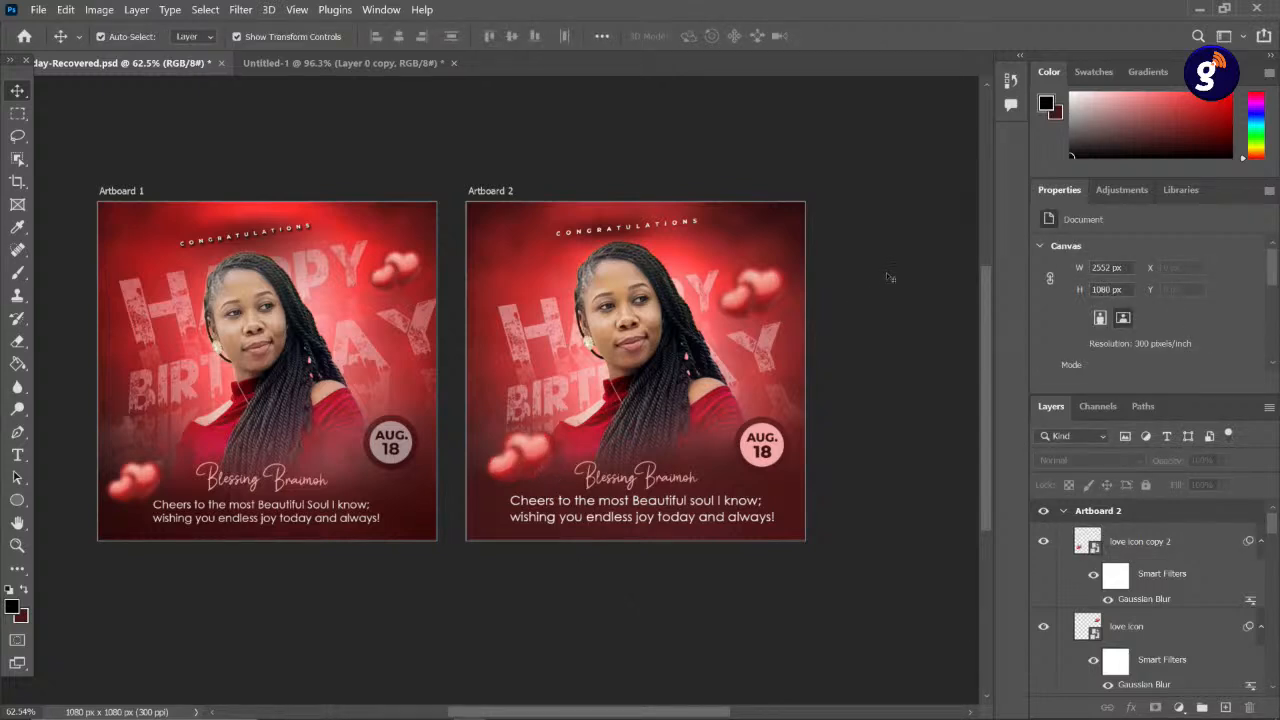
- Group the two love icon layers and name the group "heart icon"
click(1146, 541)
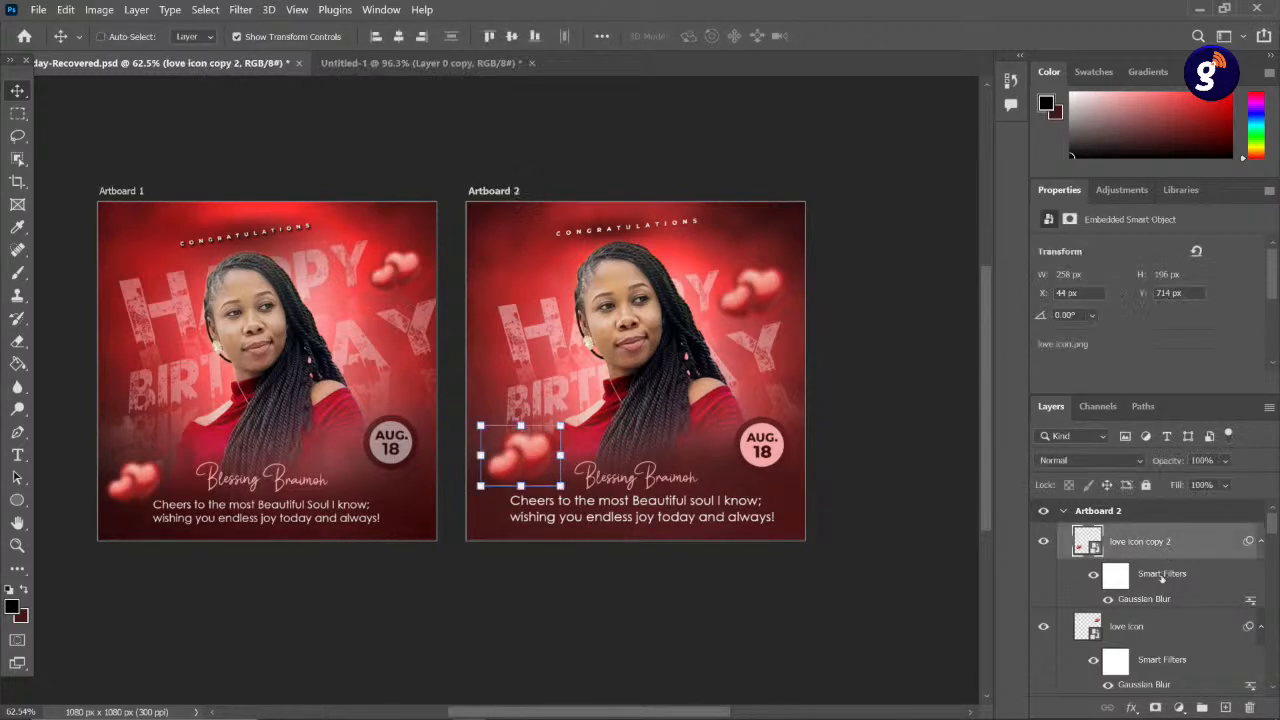
ctrl+click(1156, 626)
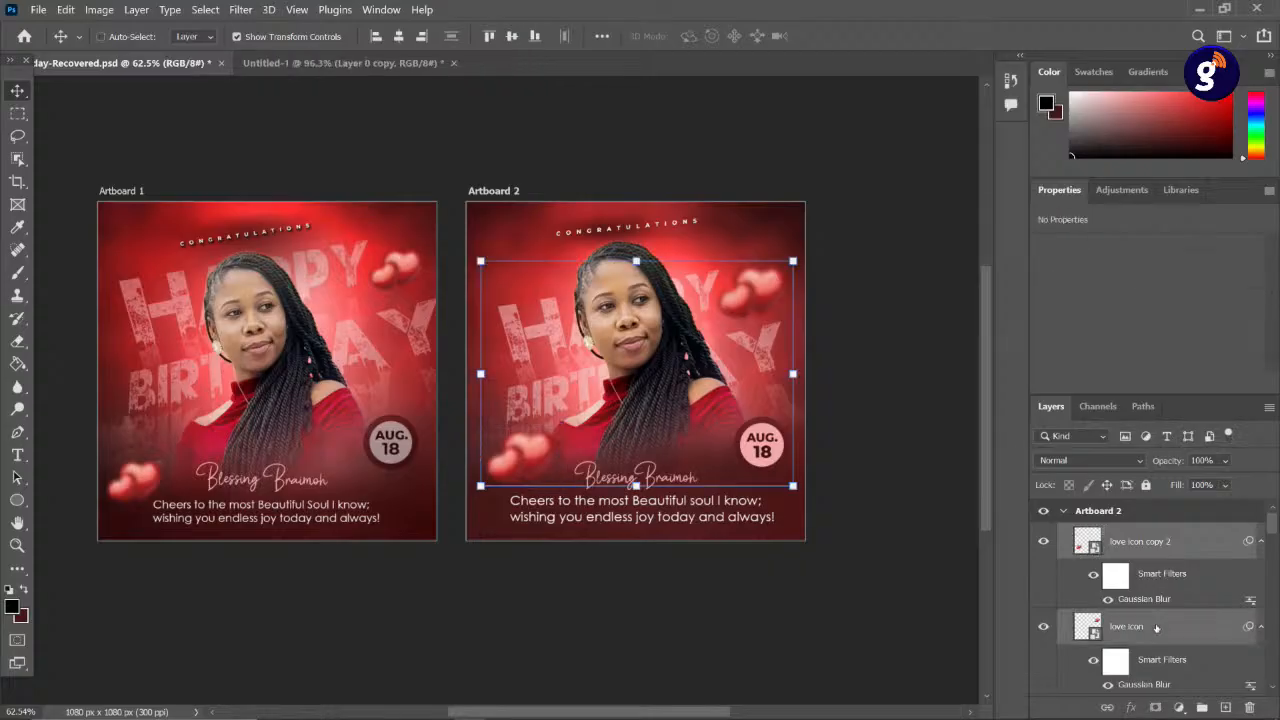
key(ctrl+g)
double_click(1120, 533)
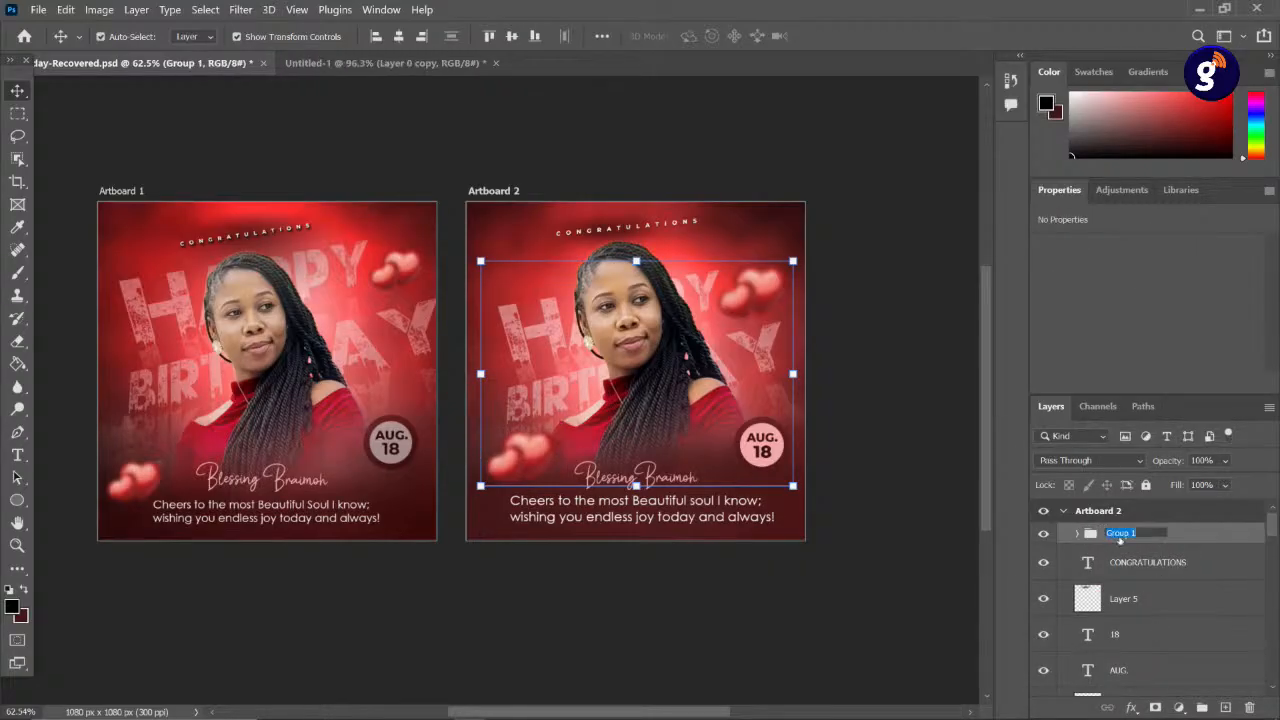
text(heart icon)
key(Return)
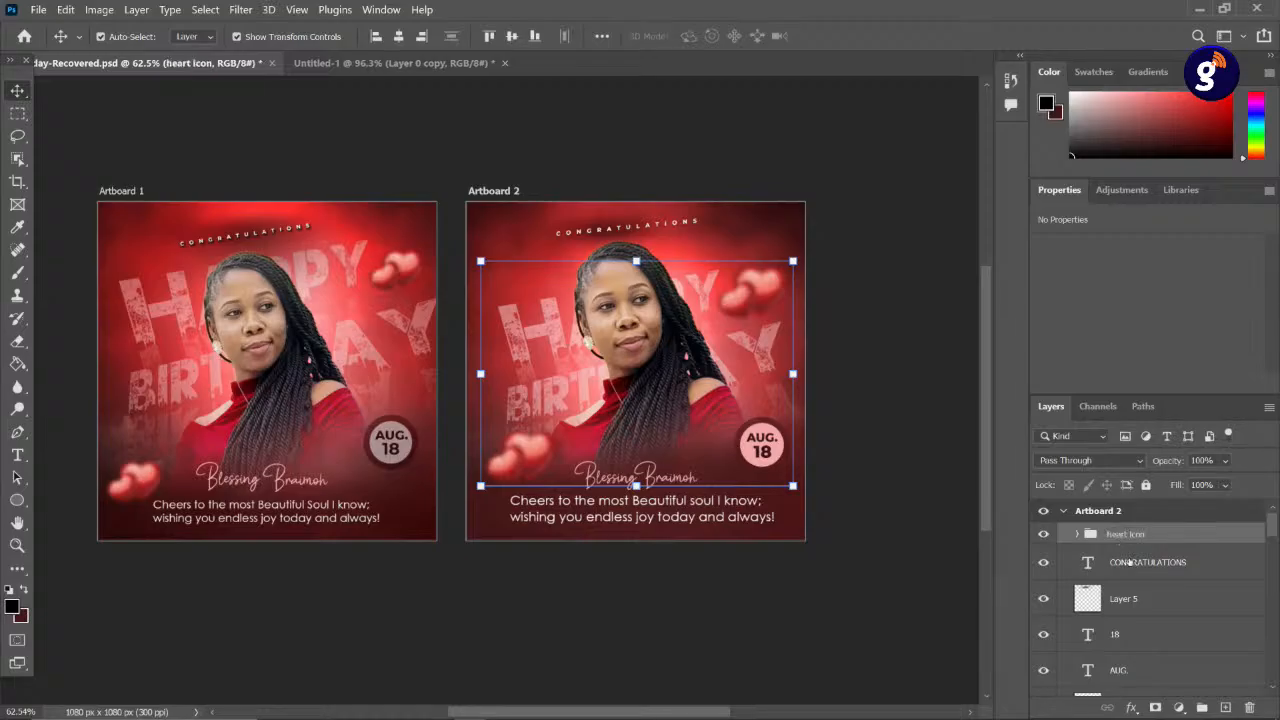
- Group the CONGRATULATIONS text with its shadow, Layer 5, and name the group "top text"
click(1132, 602)
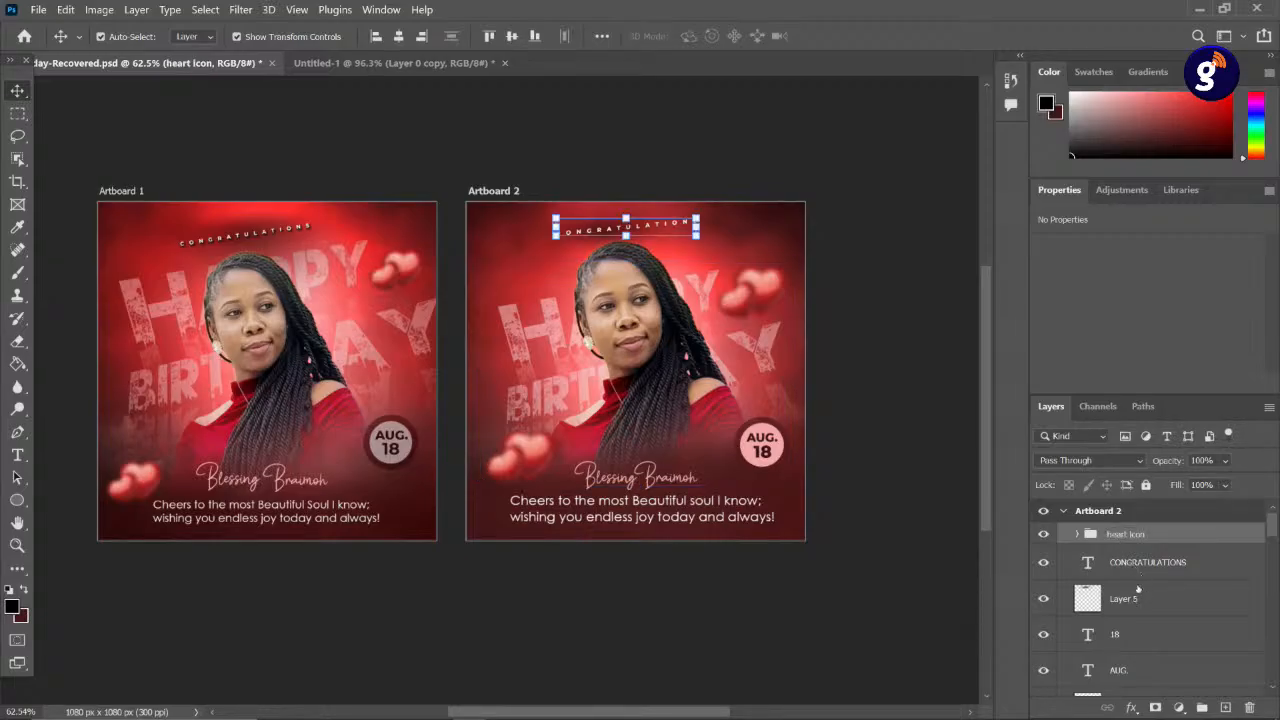
click(1139, 576)
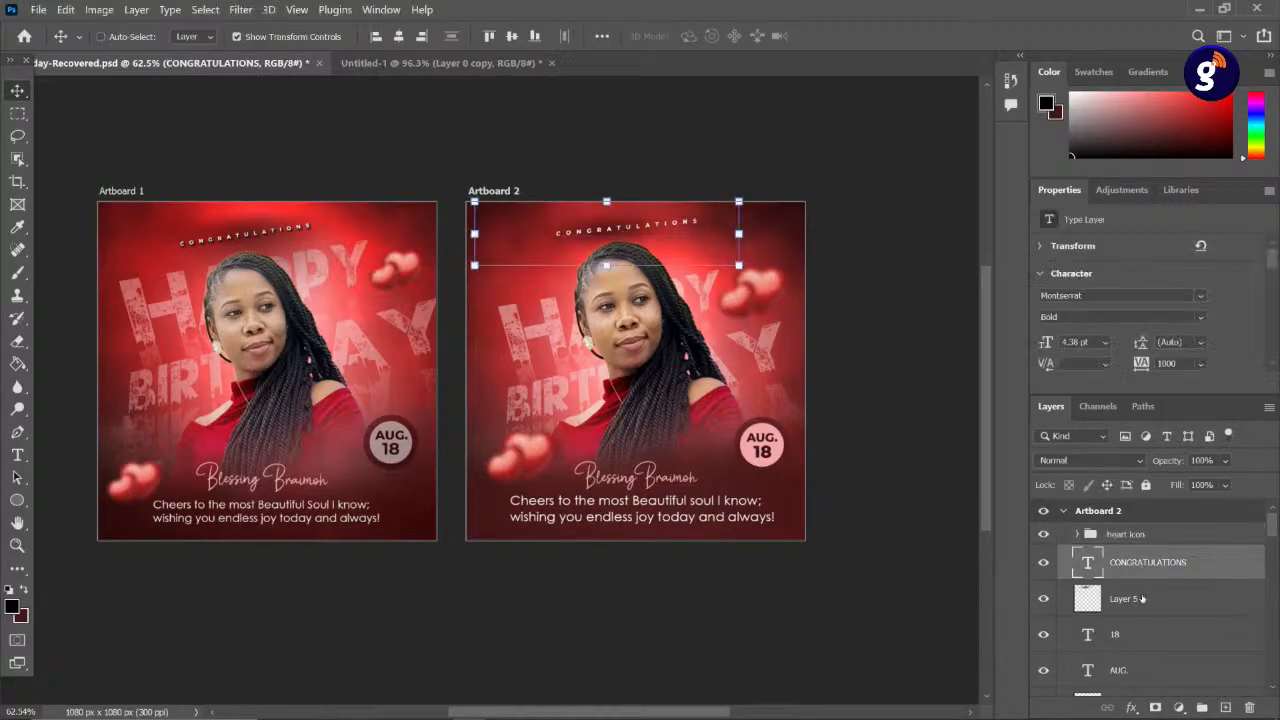
shift+click(1142, 598)
key(ctrl+g)
double_click(1113, 556)
text(te)
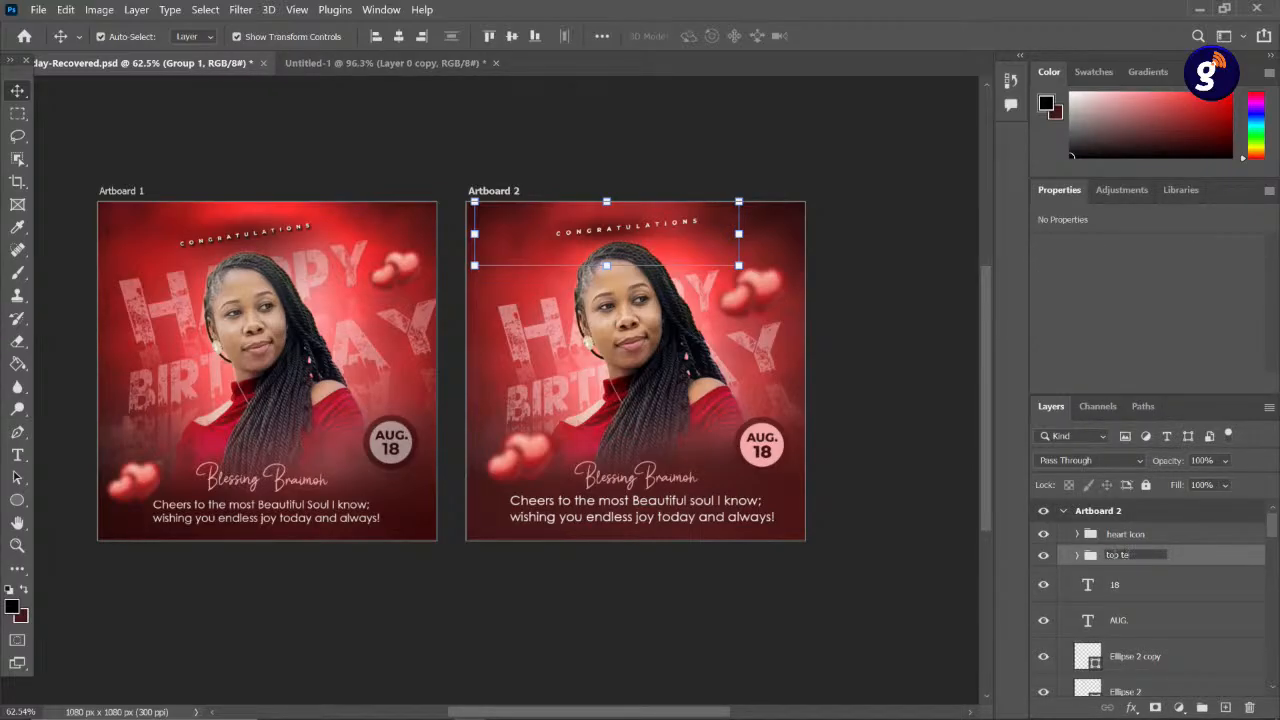
text(p text)
key(Return)
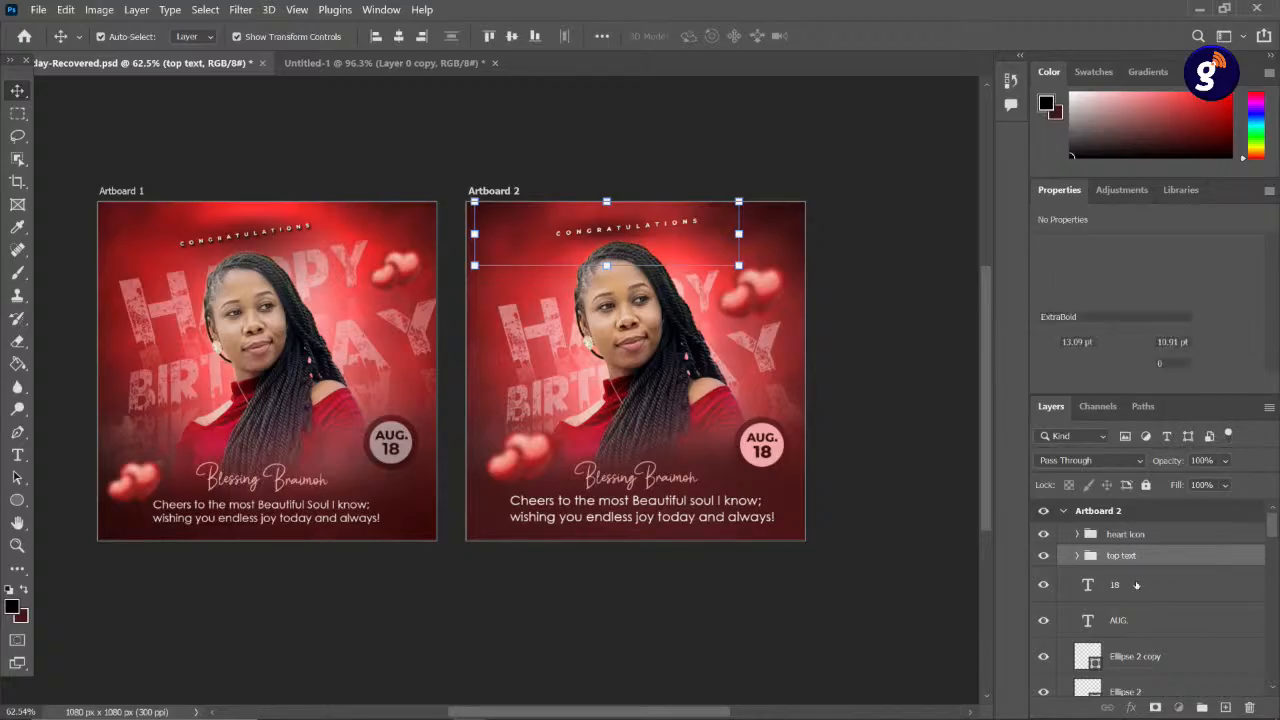
- Group the 18, AUG., Ellipse 2 copy and Ellipse 2 layers and name the group "Date"
click(1136, 586)
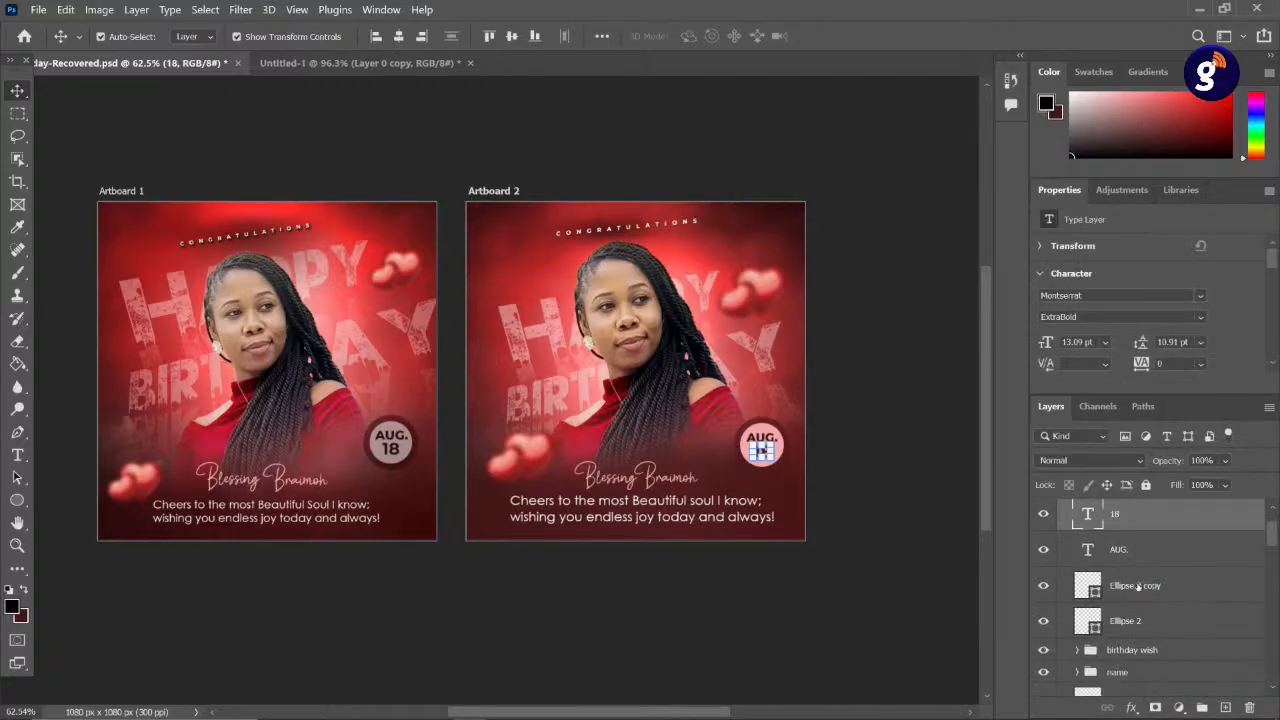
shift+click(1143, 598)
click(1150, 619)
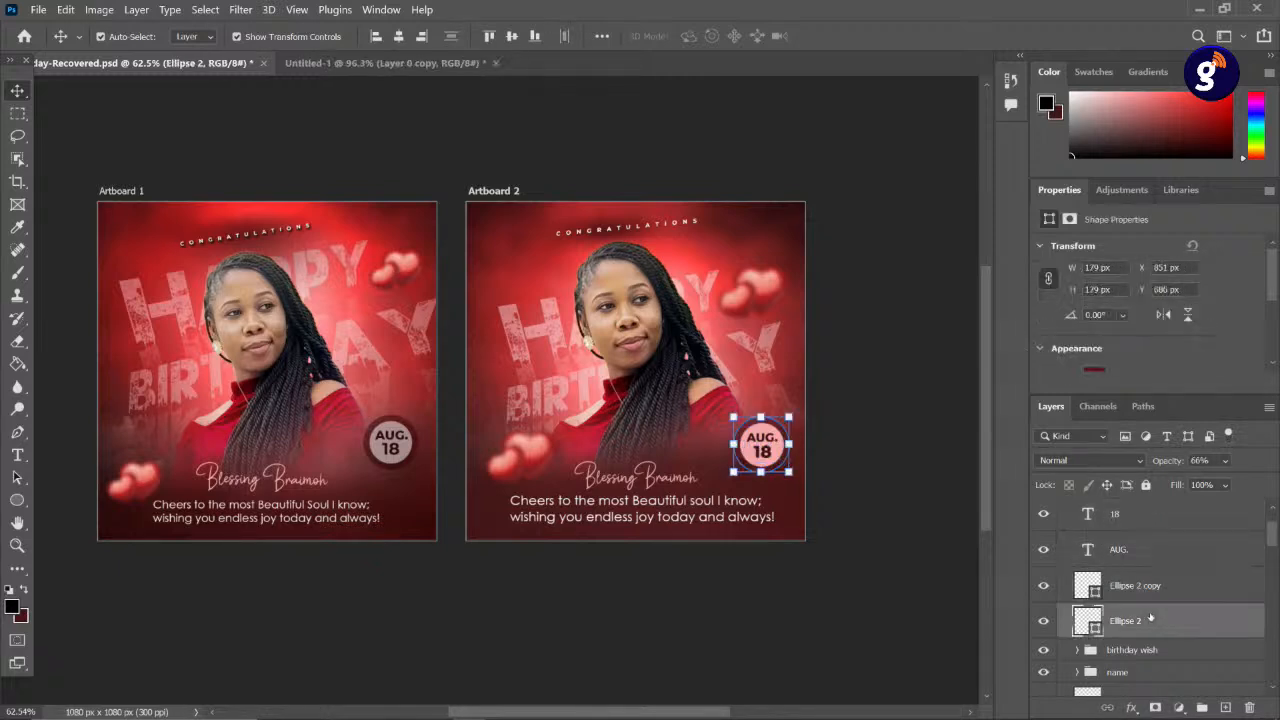
shift+click(1144, 513)
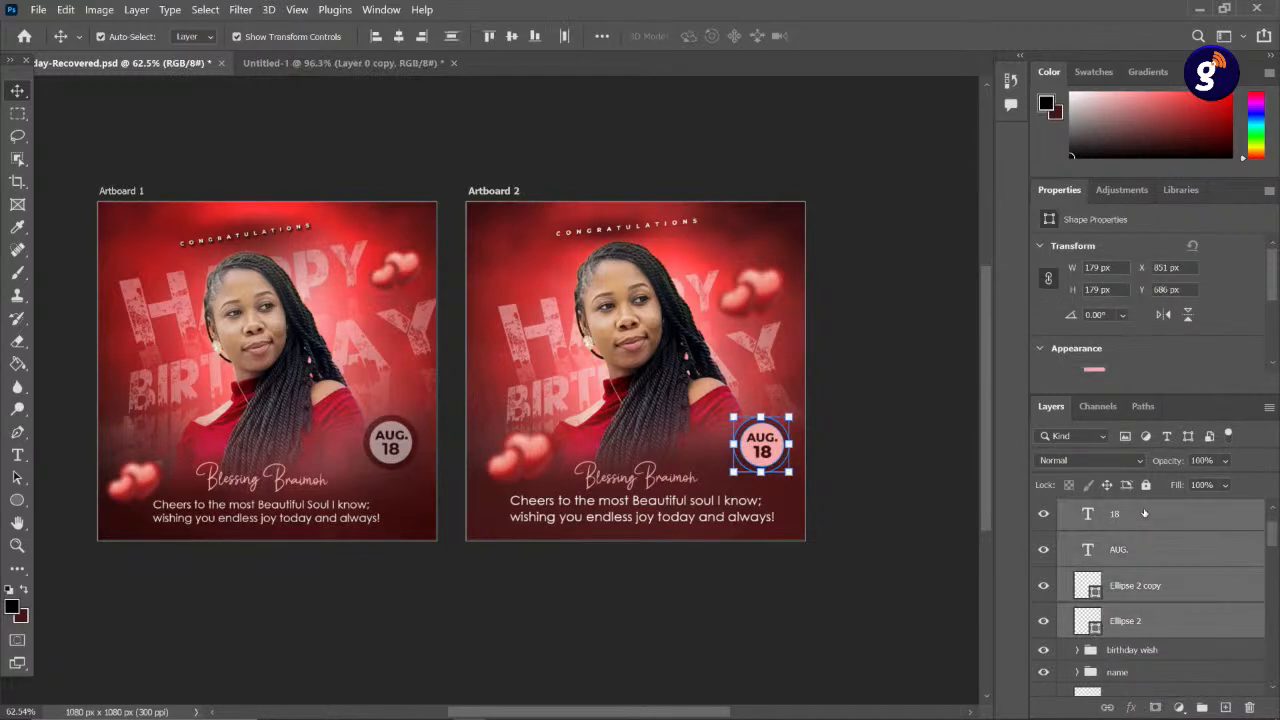
key(ctrl+g)
double_click(1121, 509)
text(Date)
key(Return)
- Compare the Artboard 2 flyer with the Artboard 1 original, both as a whole and close up
drag(876, 466, 838, 408)
scroll(838, 410, down, 5)
scroll(743, 447, up, 5)
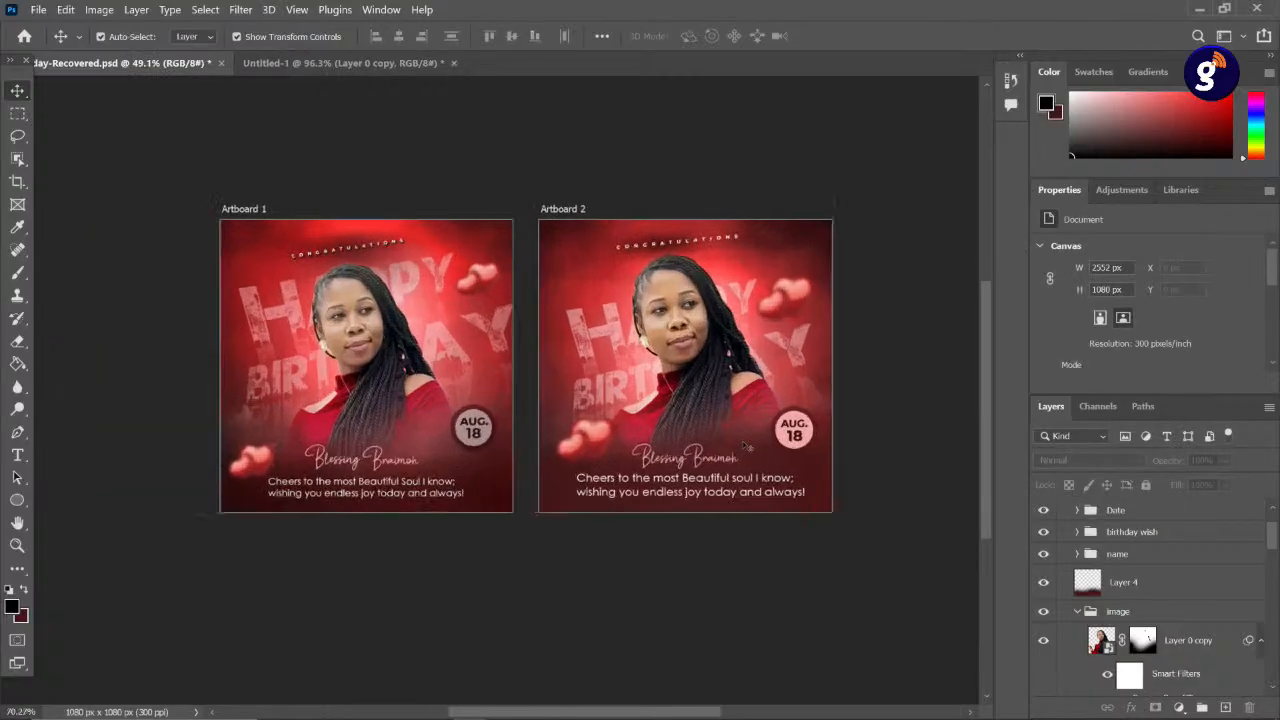
scroll(746, 447, up, 2)
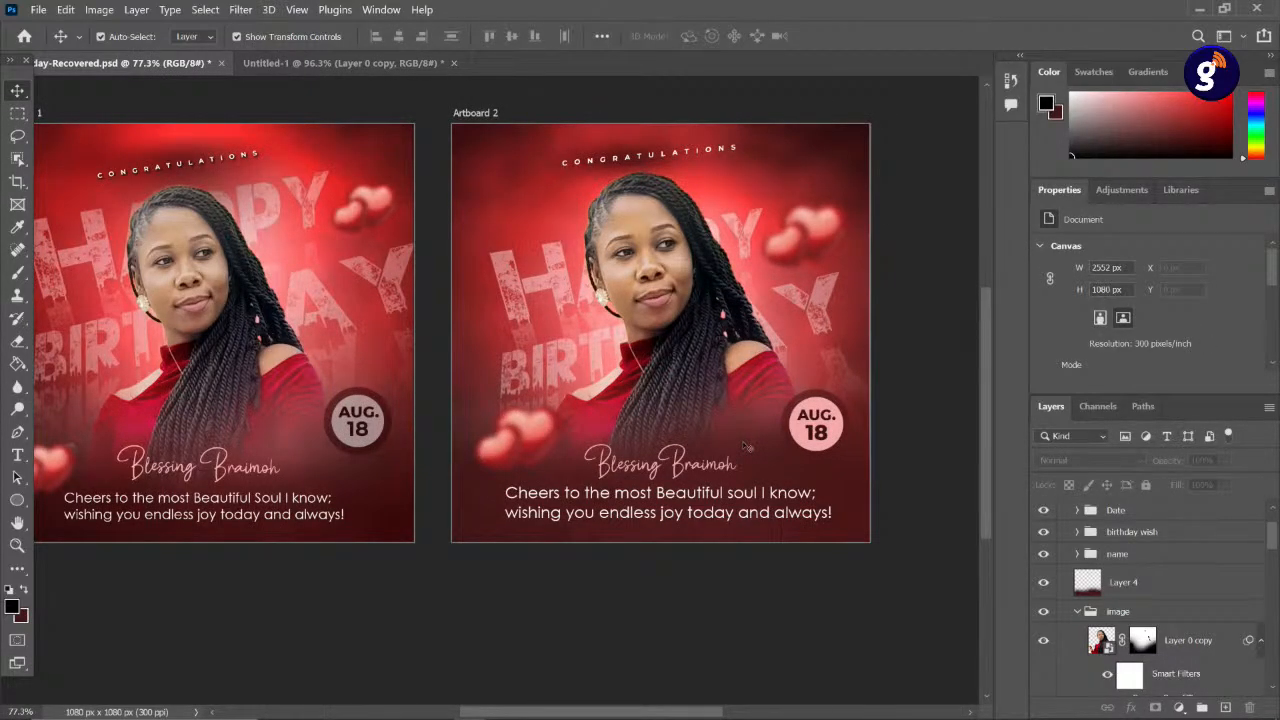
scroll(743, 447, down, 2)
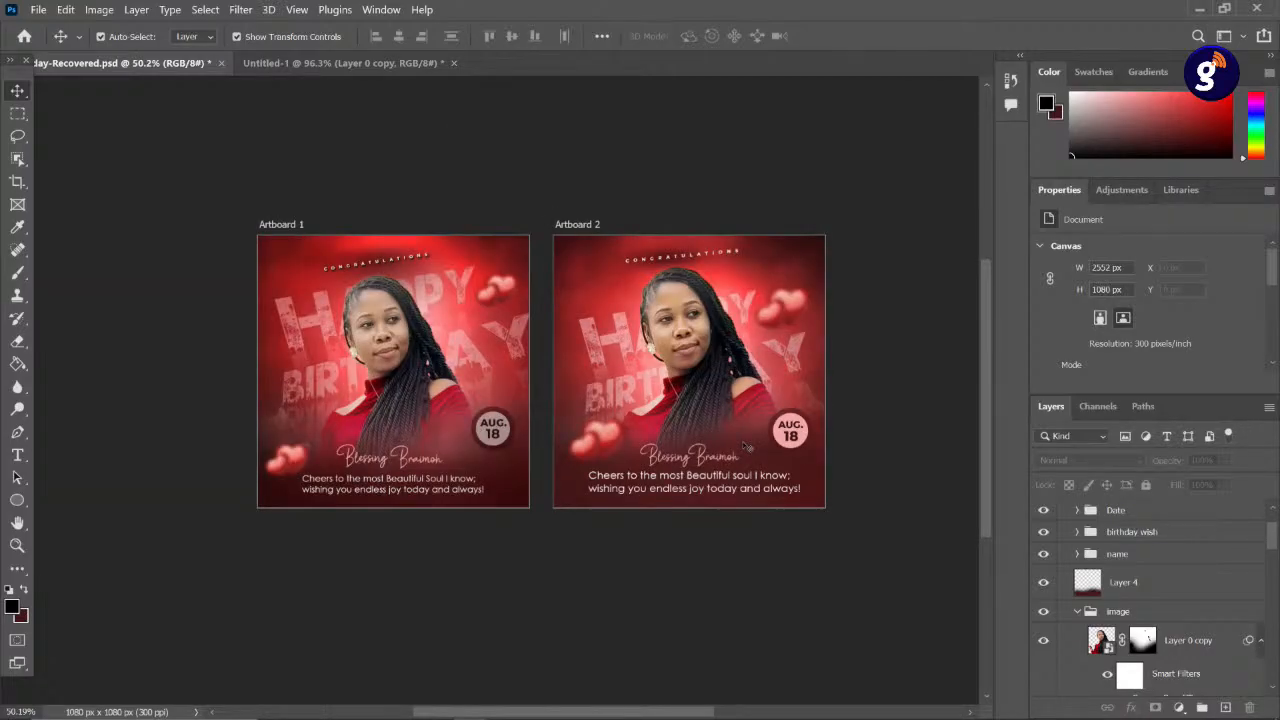
scroll(746, 447, down, 1)
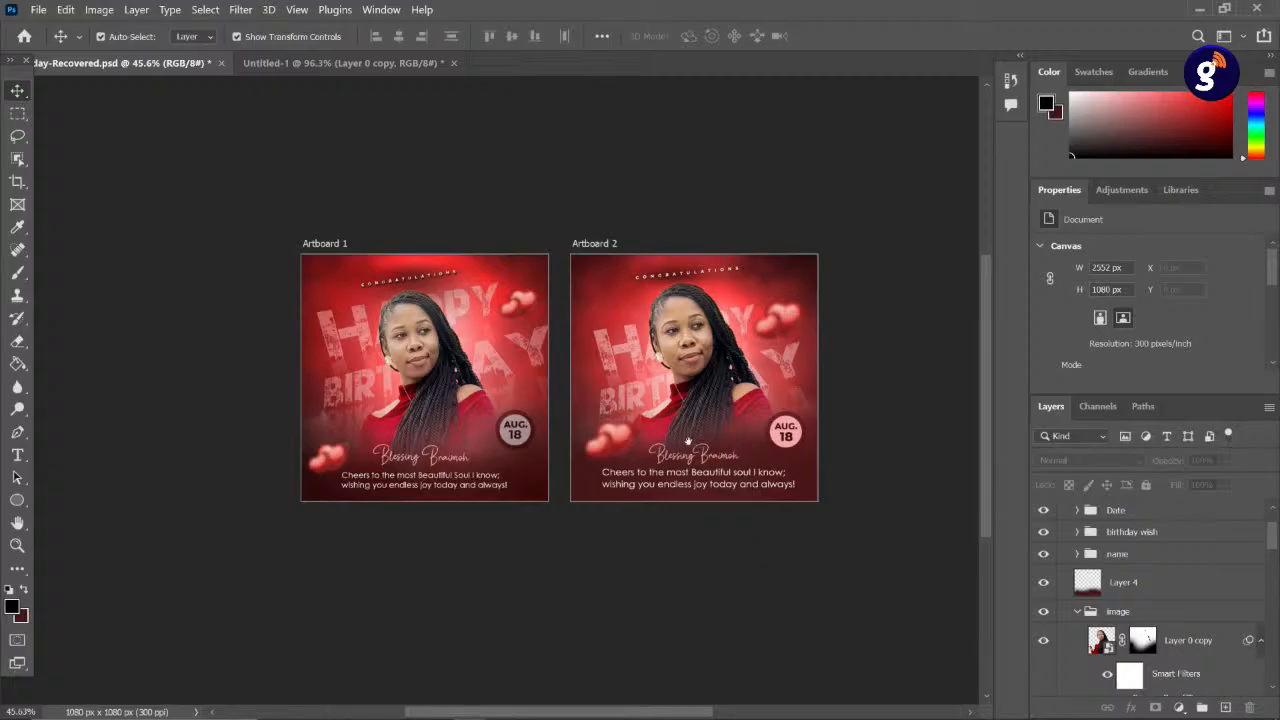
scroll(688, 440, up, 5)
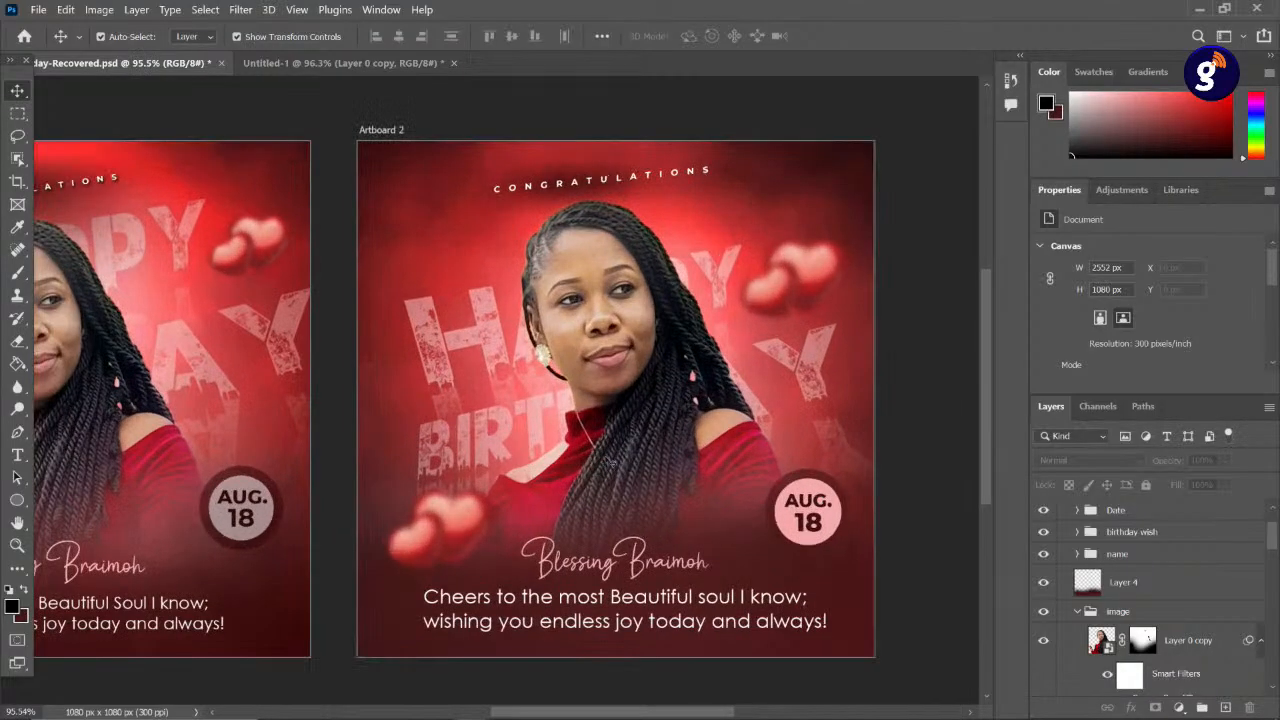
- Collapse the image and BG groups and Artboard 1 in the layer stack
click(1076, 611)
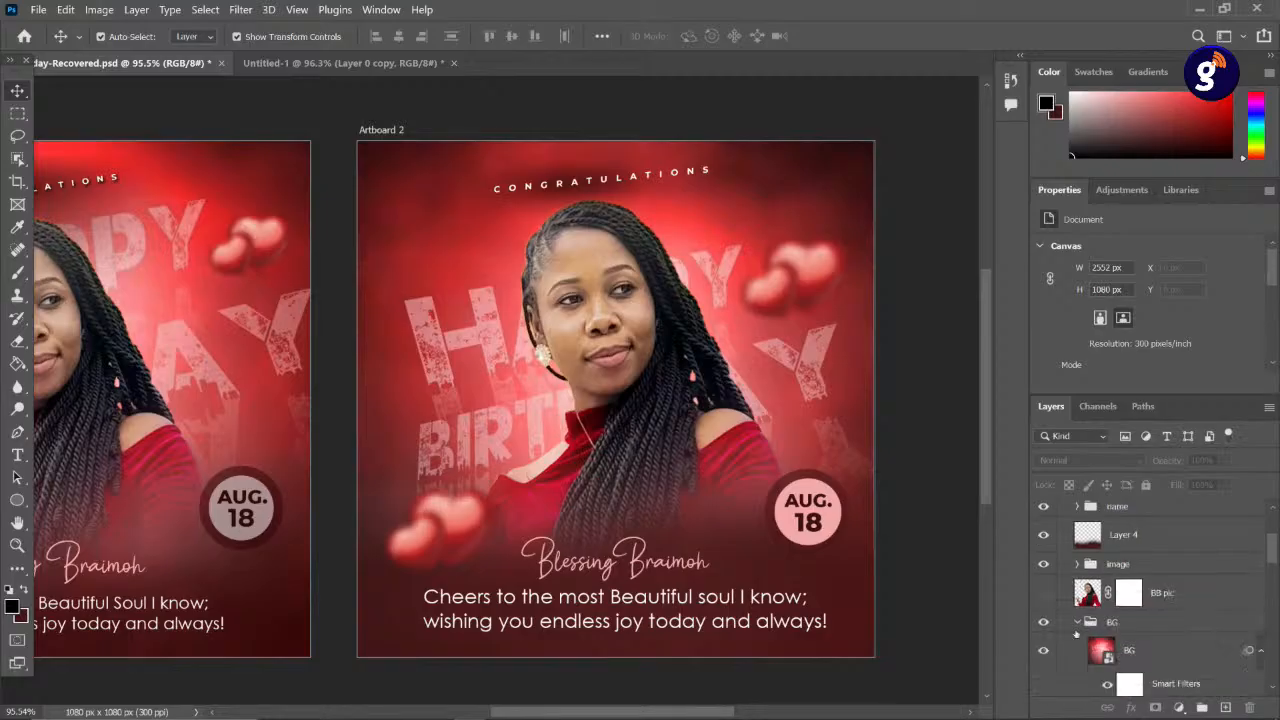
click(1073, 600)
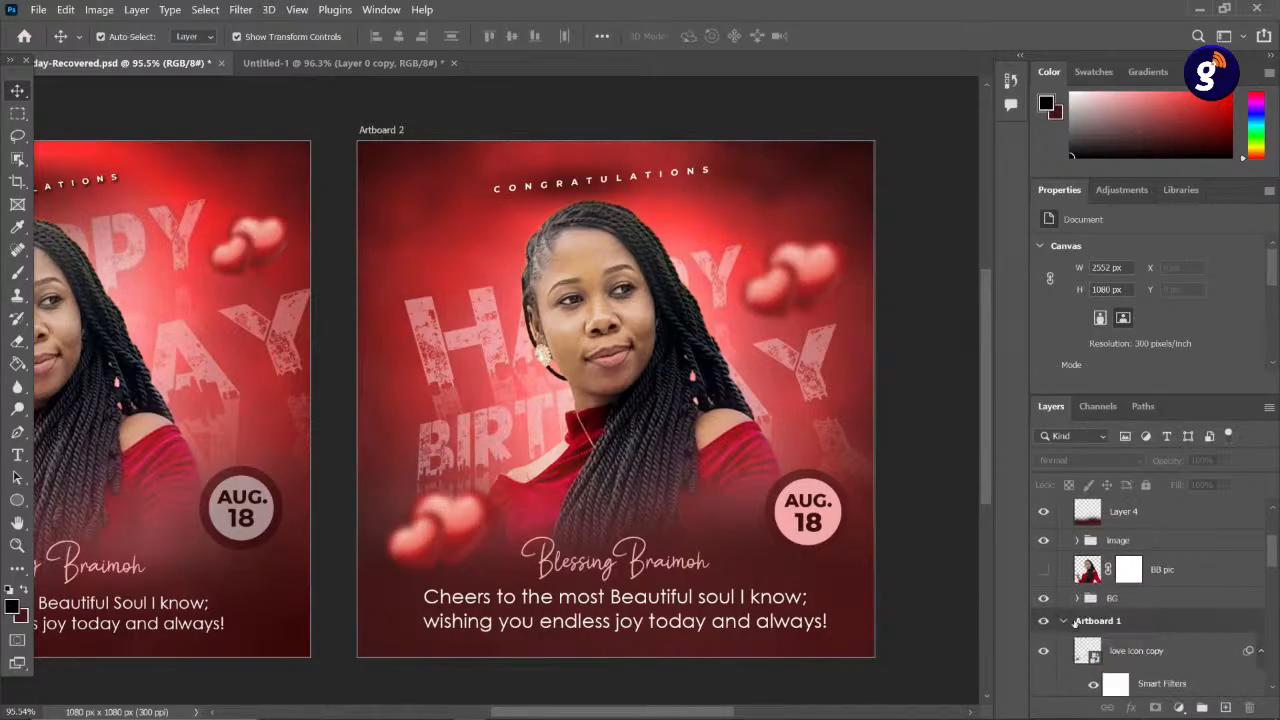
scroll(1063, 620, up, 2)
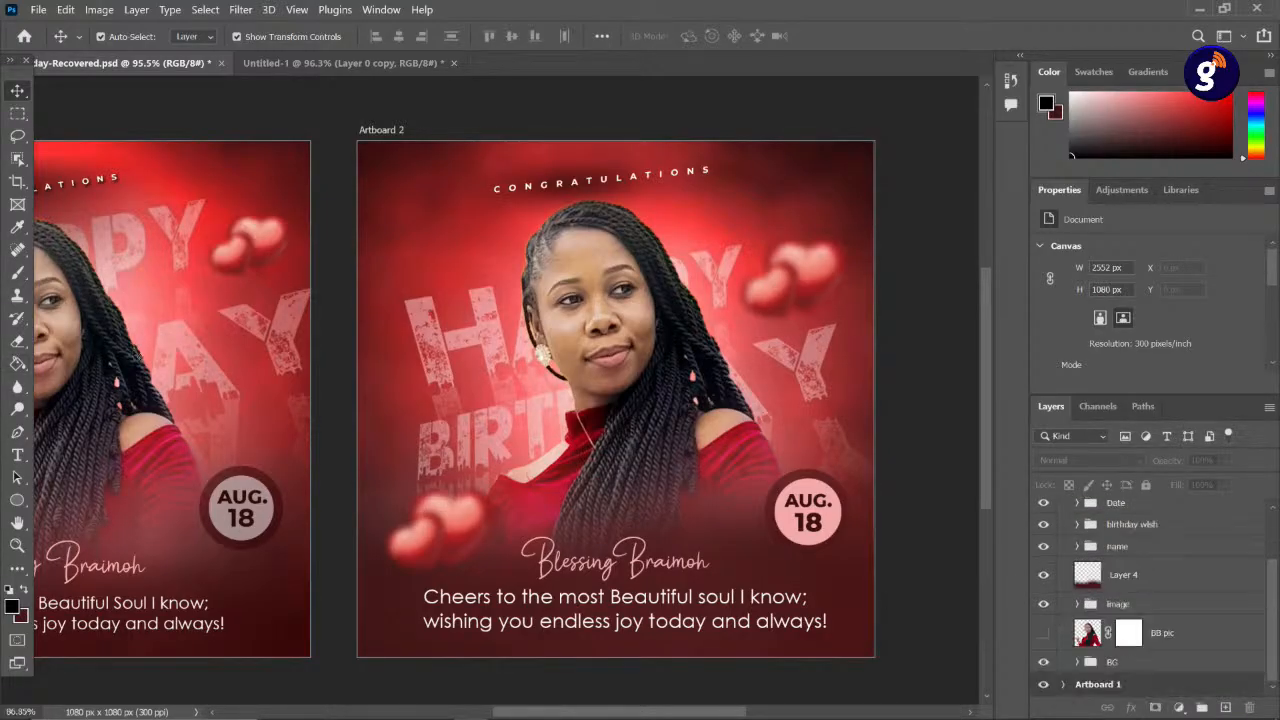
scroll(128, 346, down, 3)
drag(400, 405, 467, 436)
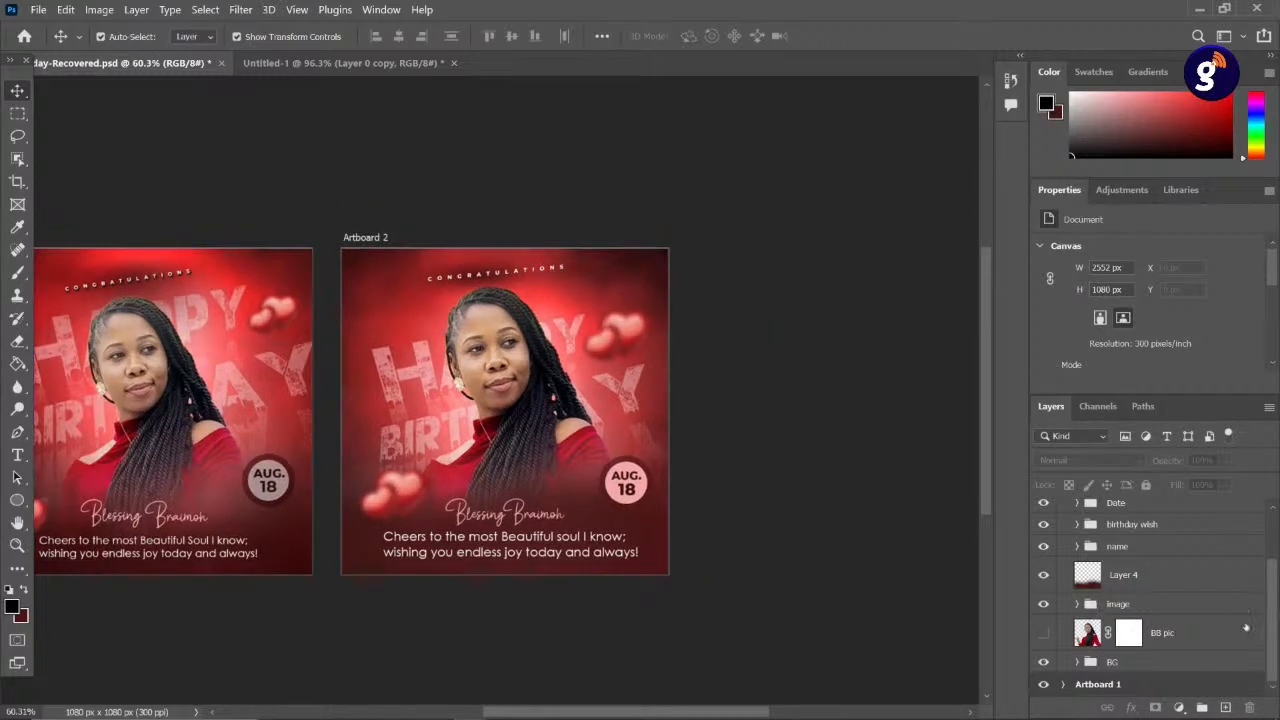
- Stamp all Artboard 2 content, from the BG group up to the heart icon group, into one merged layer above the groups
click(1130, 659)
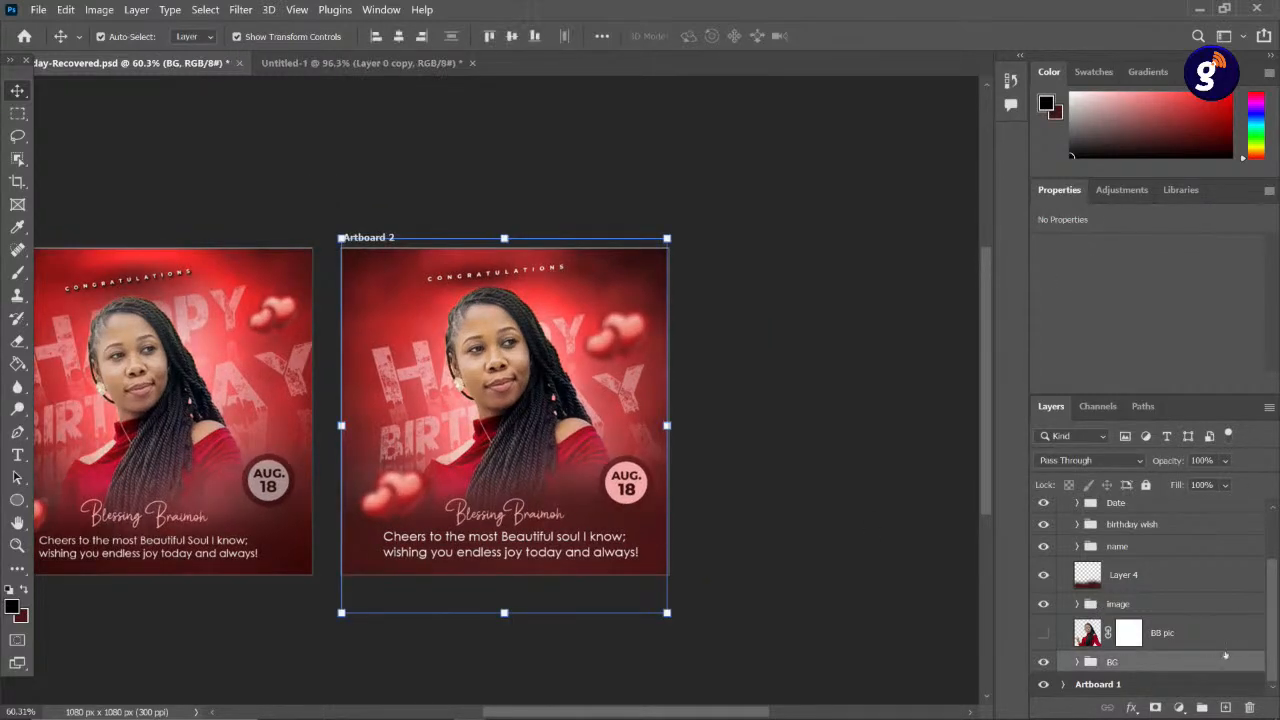
scroll(1270, 636, up, 3)
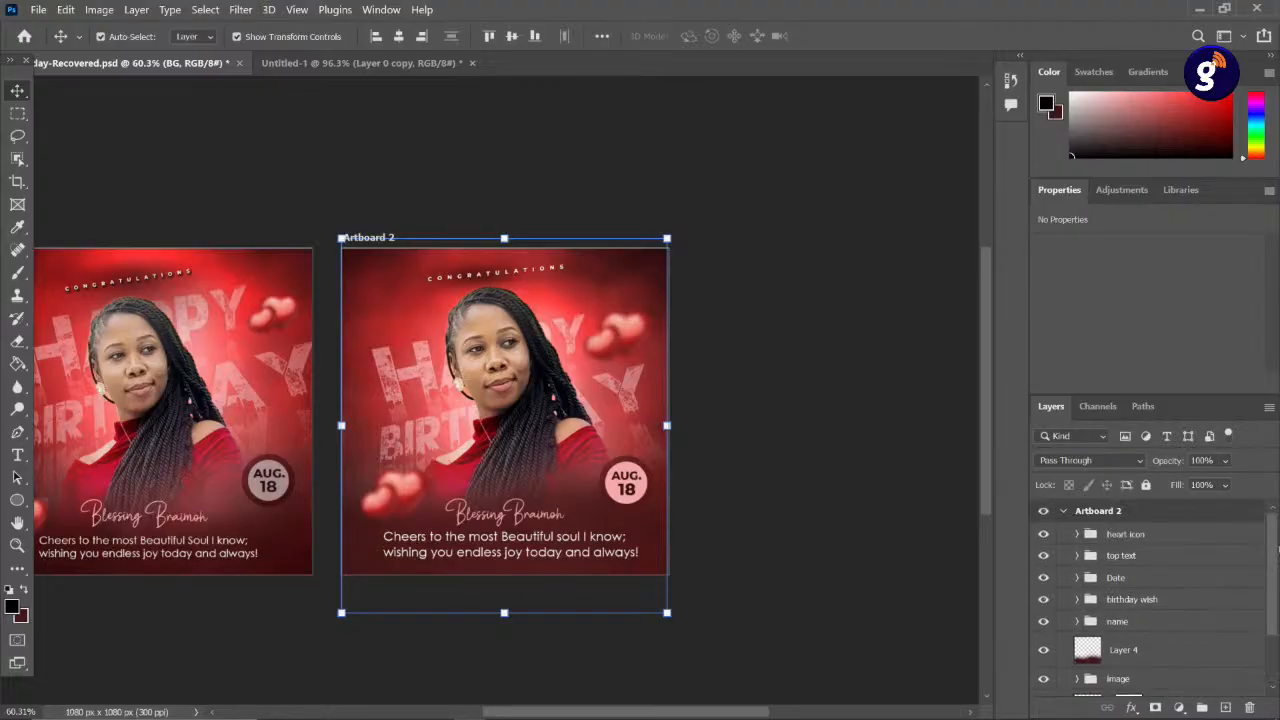
shift+click(1139, 537)
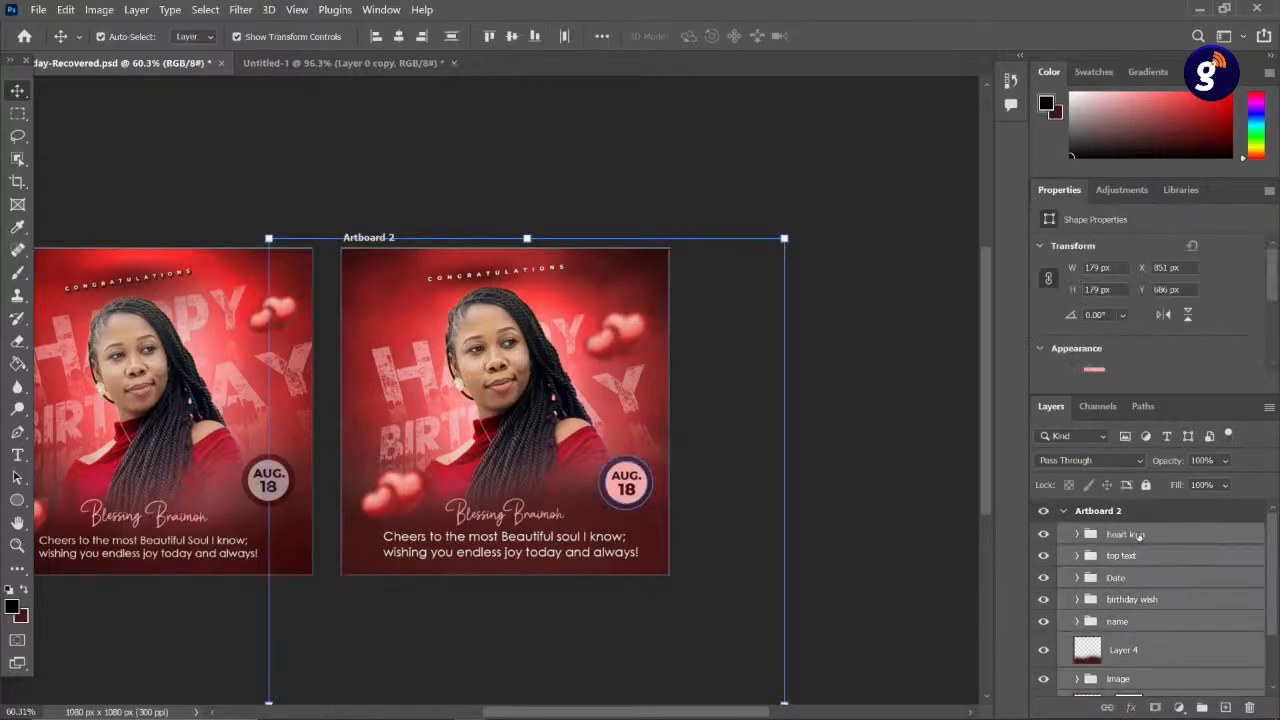
key(ctrl)
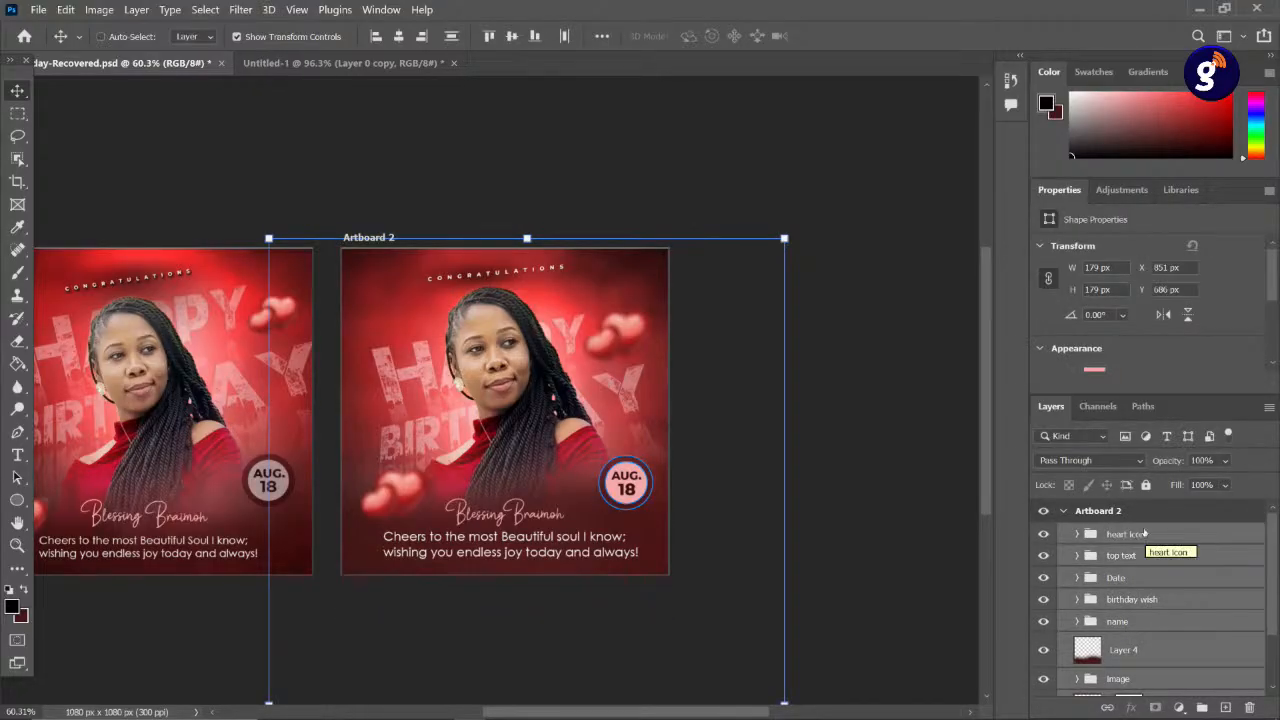
key(ctrl+alt+e)
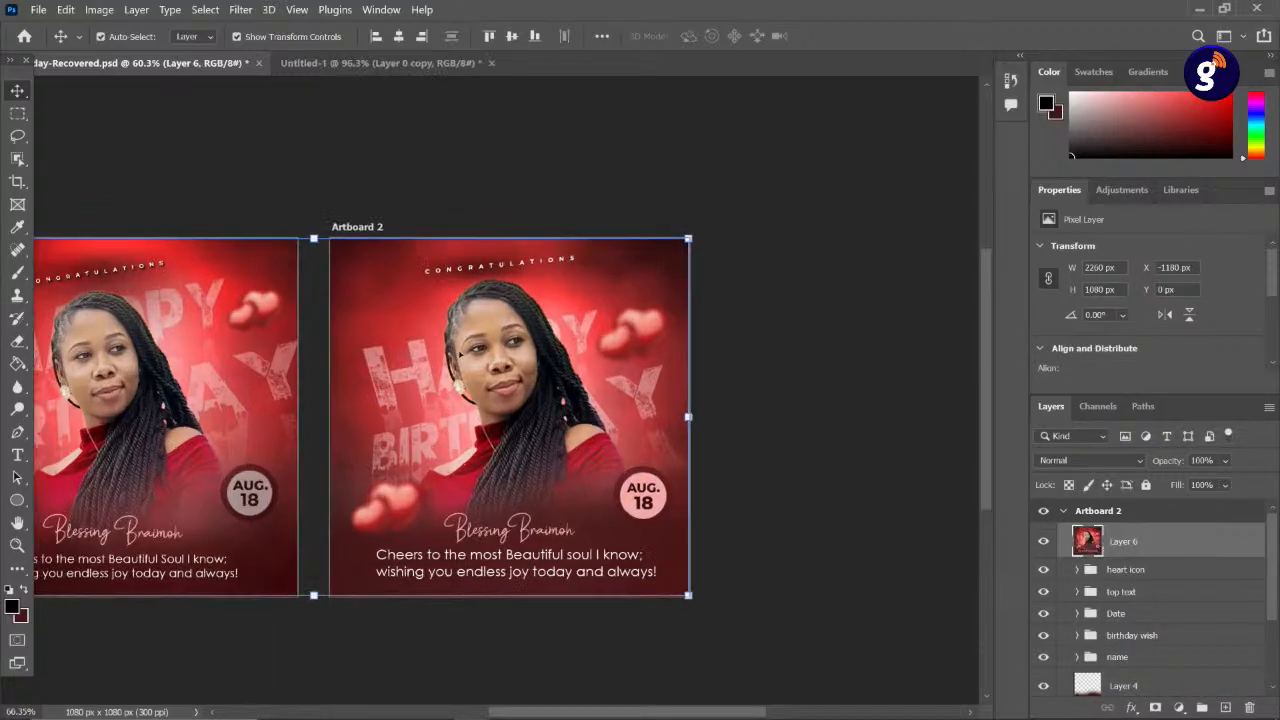
- Open the merged layer in the Camera Raw Filter, inspect the flyers at 100% zoom, and cancel the filter
scroll(458, 354, up, 2)
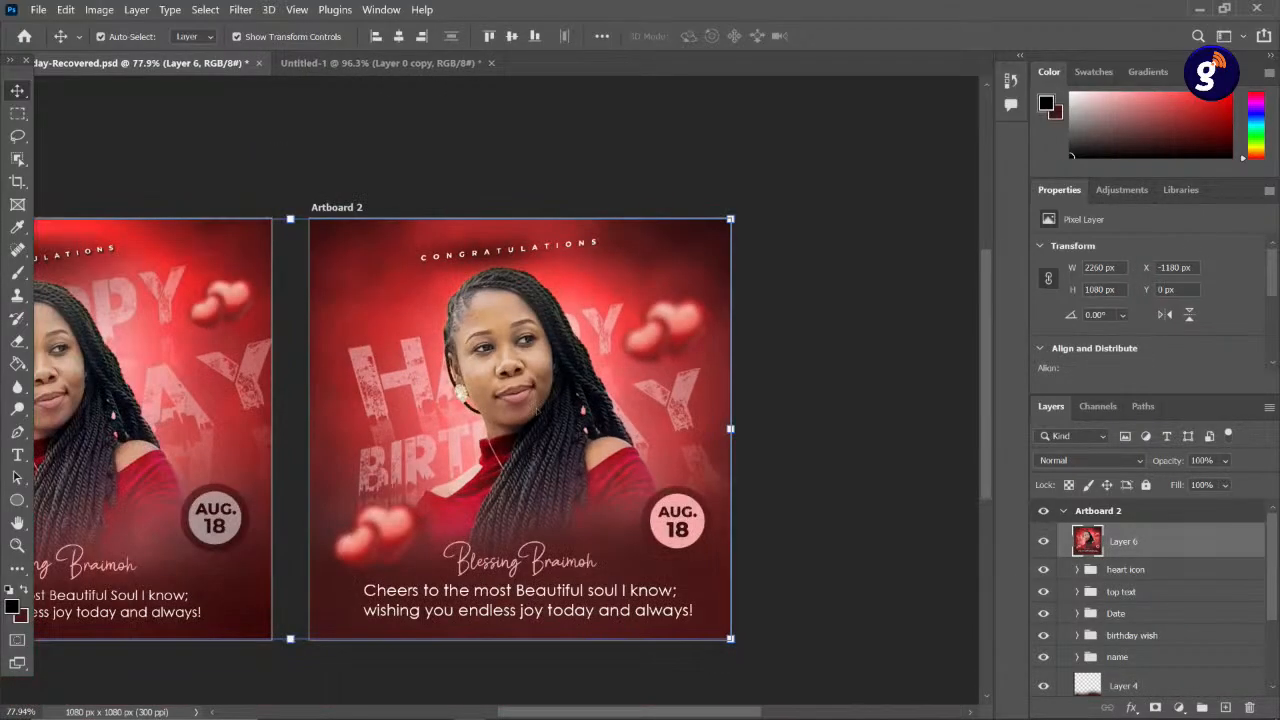
drag(534, 407, 443, 355)
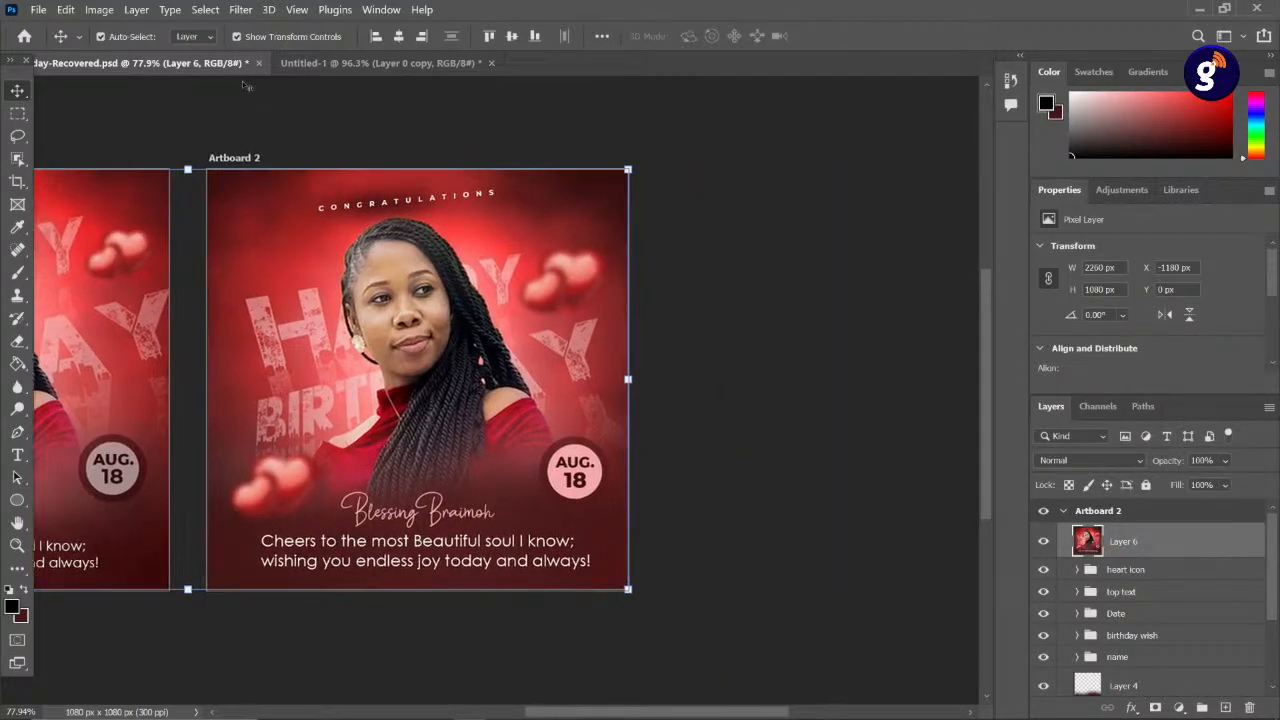
click(240, 10)
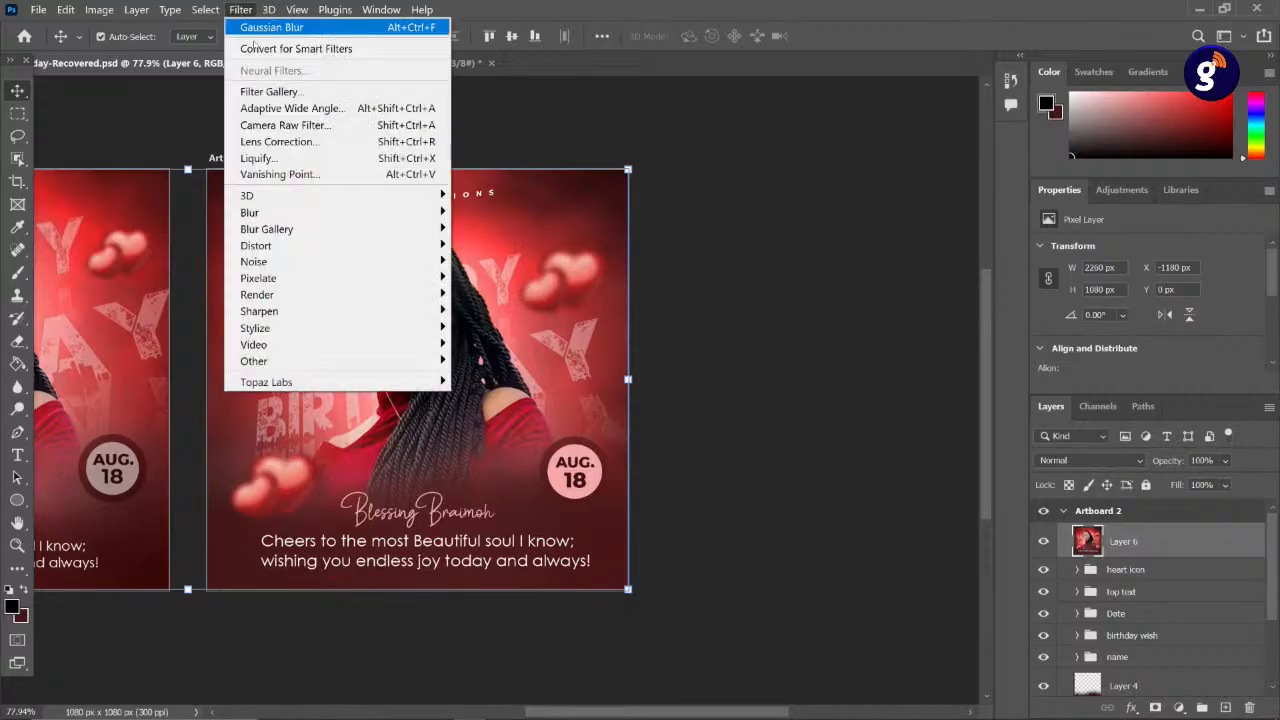
click(293, 124)
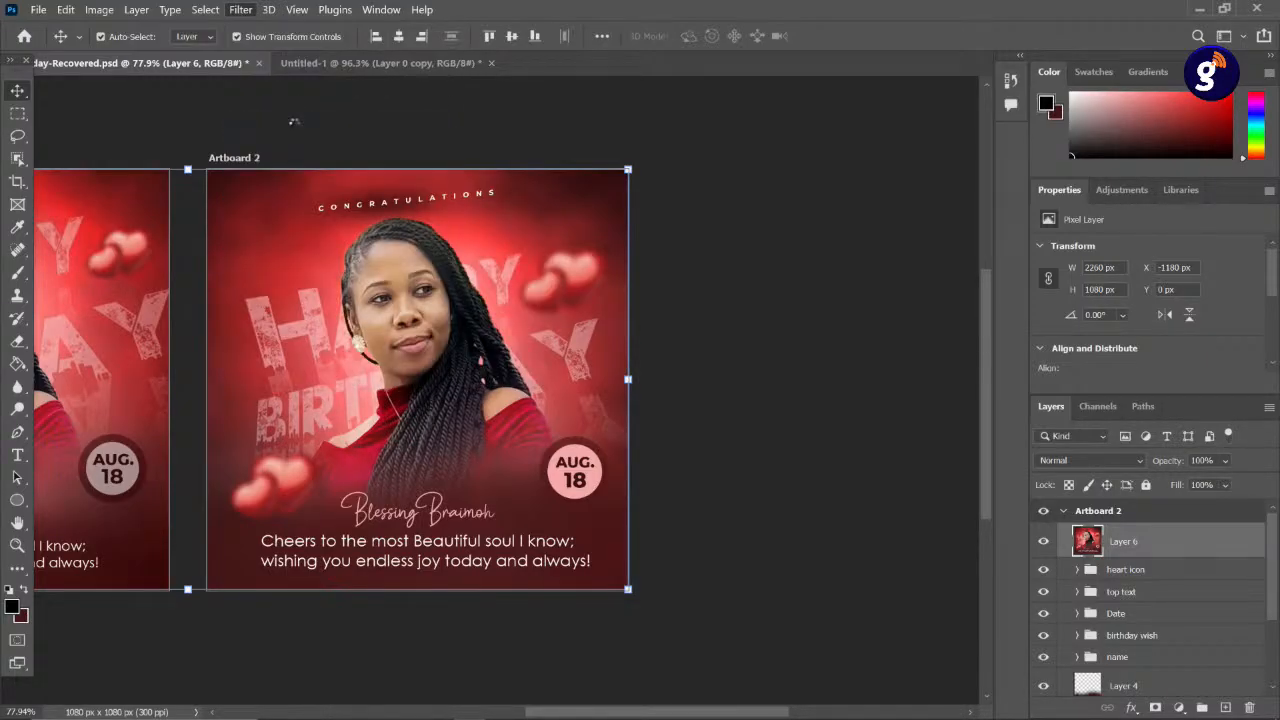
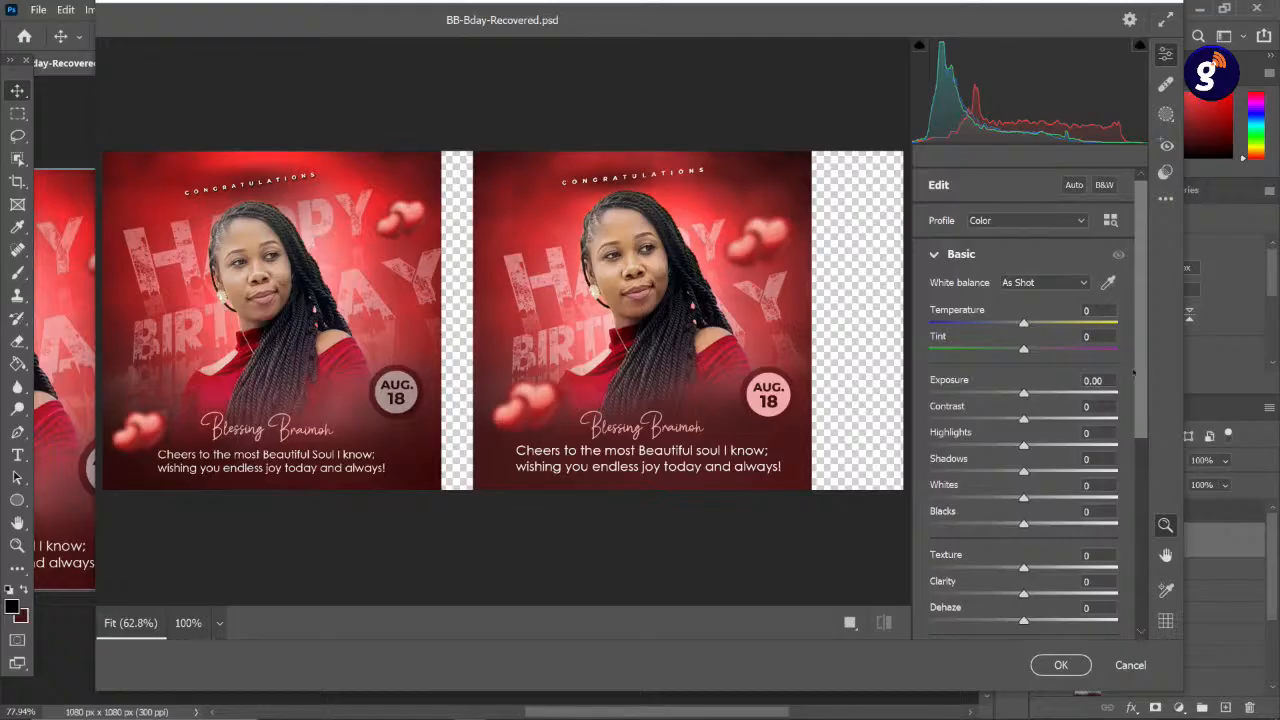
scroll(1134, 372, down, 3)
scroll(1137, 326, up, 3)
click(211, 392)
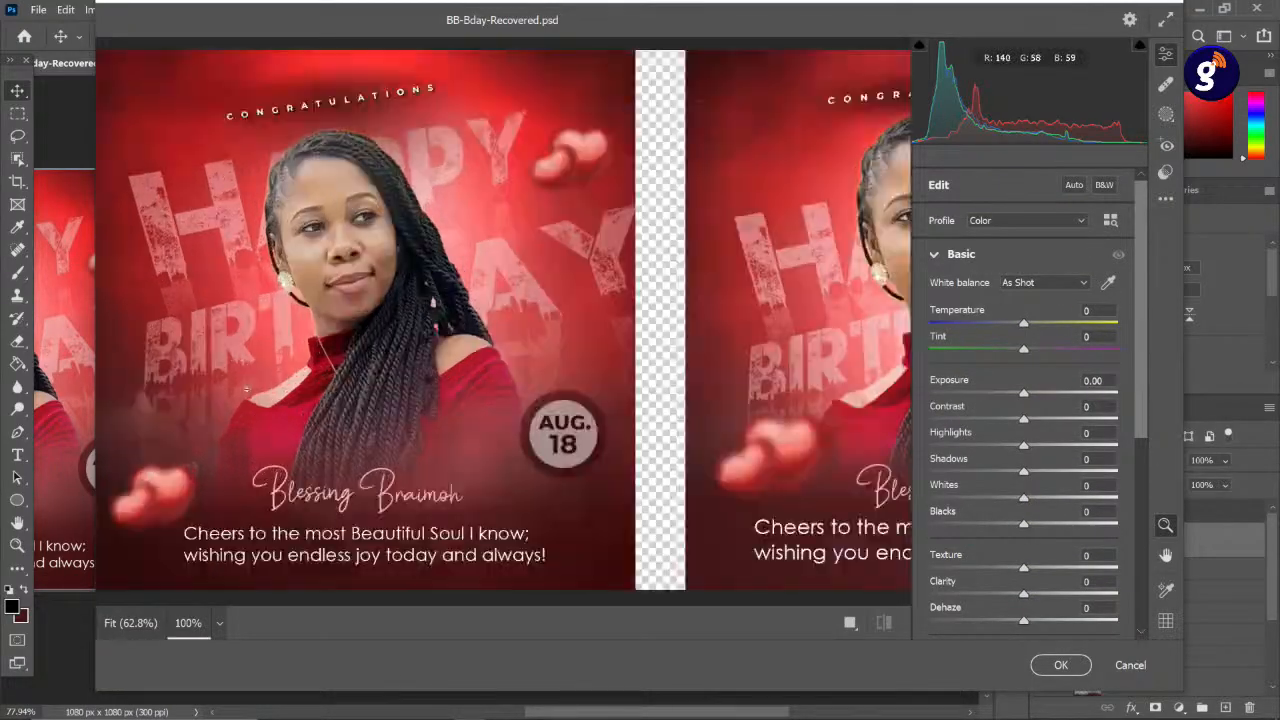
click(245, 390)
click(1140, 666)
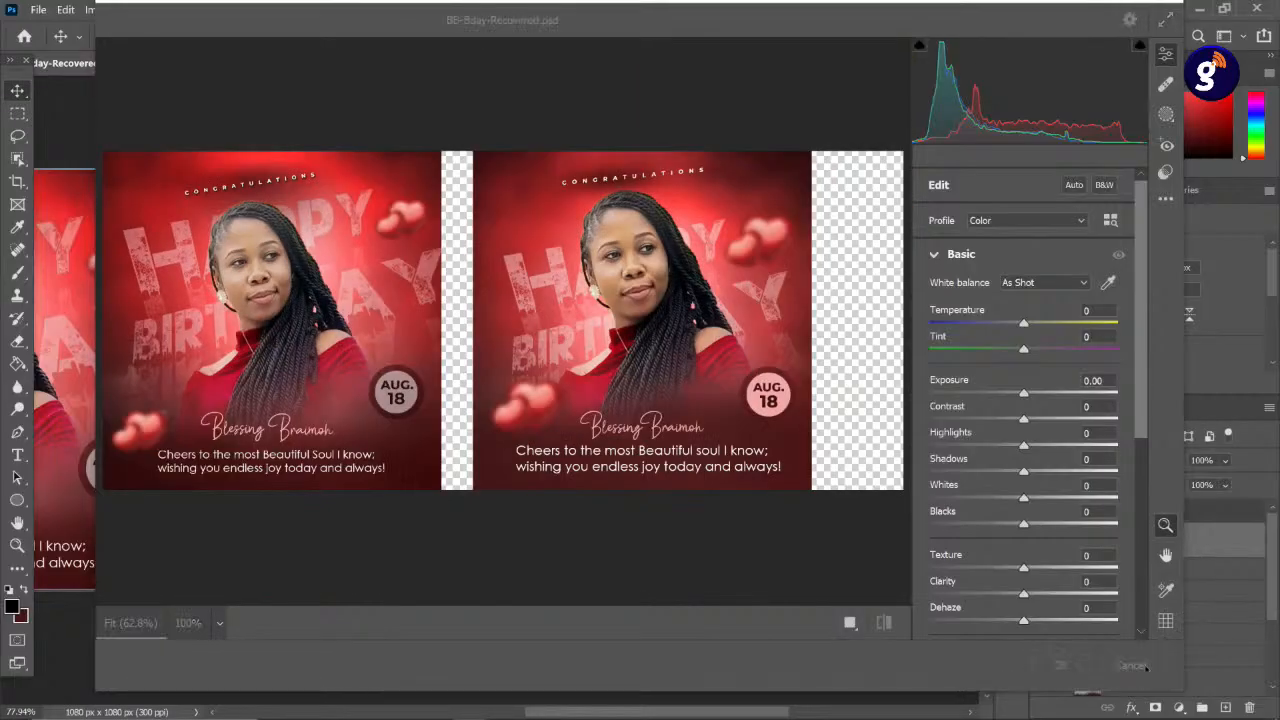
- Hide the heart icon, top text, Date, birthday wish and name groups and Layer 4 beneath the merged layer
scroll(1127, 607, down, 4)
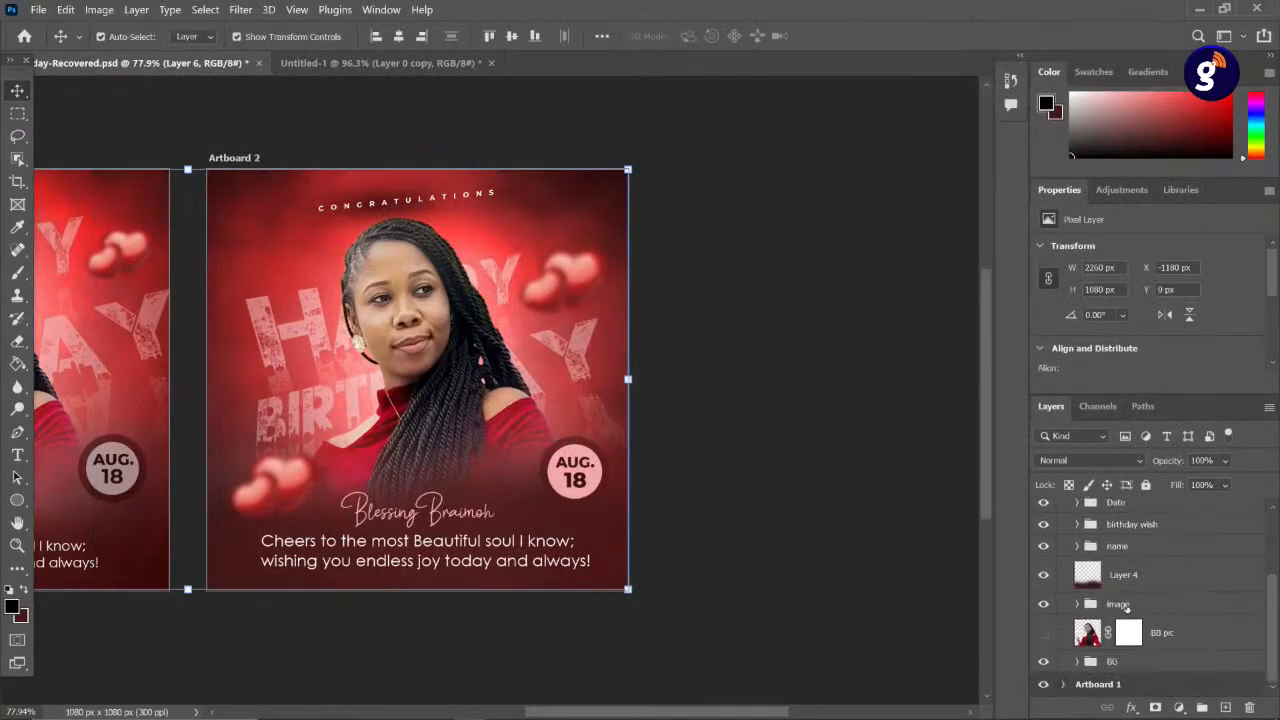
scroll(1090, 578, up, 4)
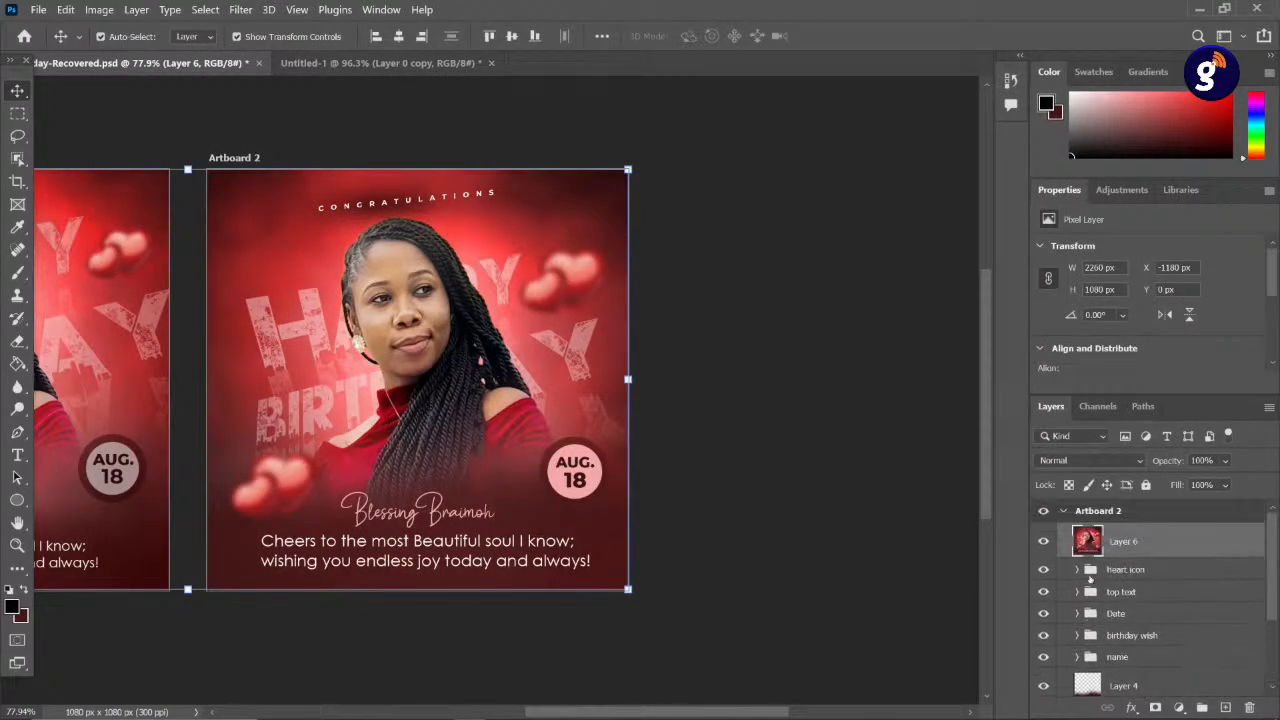
click(1043, 569)
click(1043, 591)
drag(1043, 615, 1043, 662)
click(1043, 688)
scroll(743, 557, down, 2)
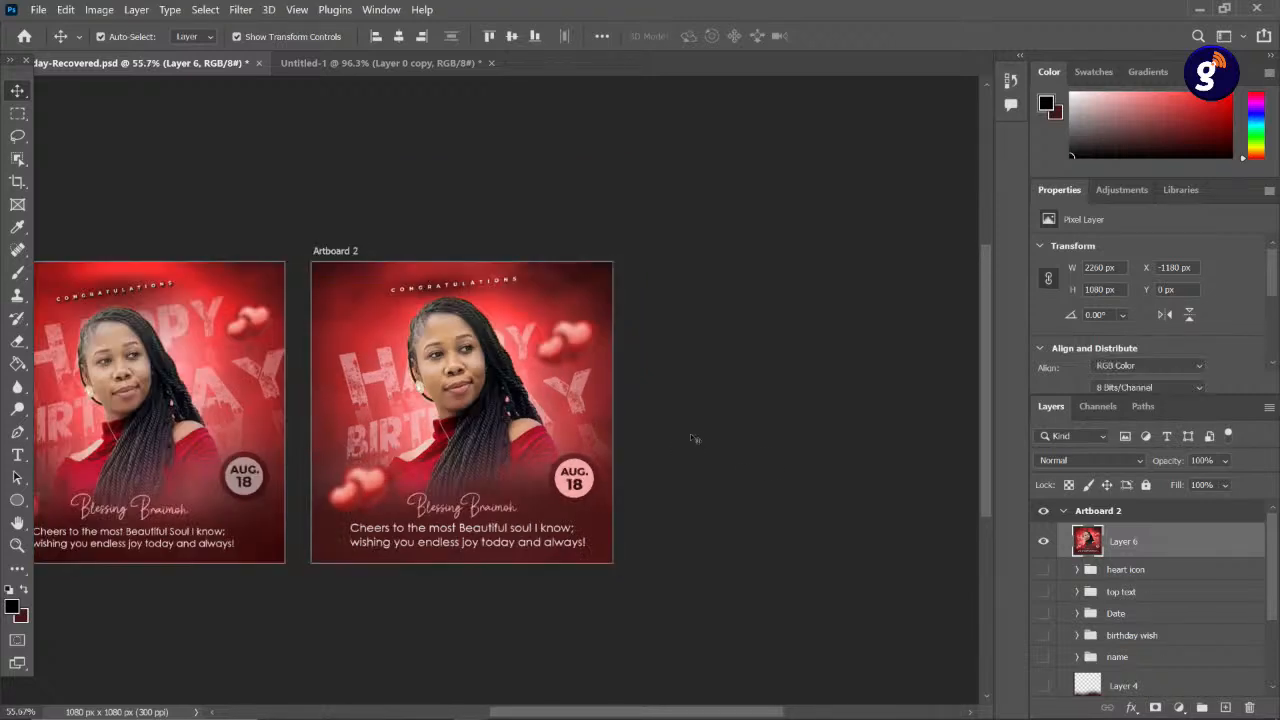
- Hide the image and BG groups on Artboard 2 as well, leaving only the merged layer shown
click(1141, 543)
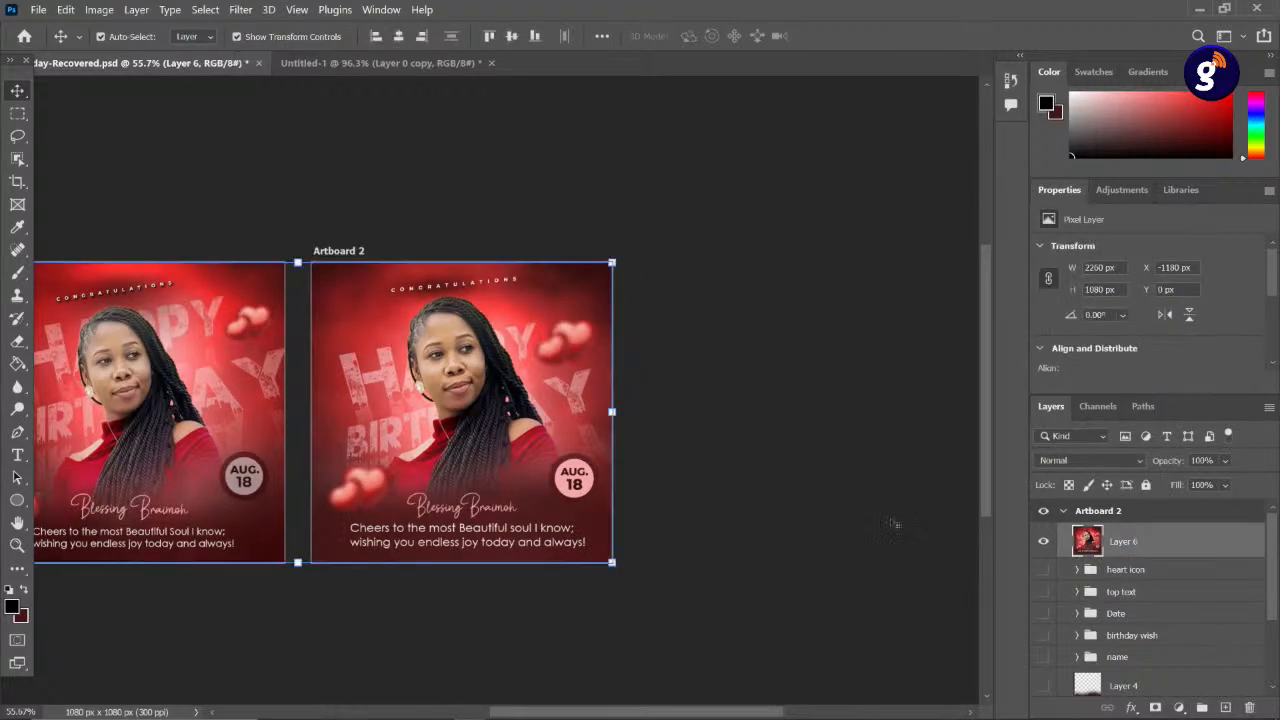
scroll(1099, 583, down, 3)
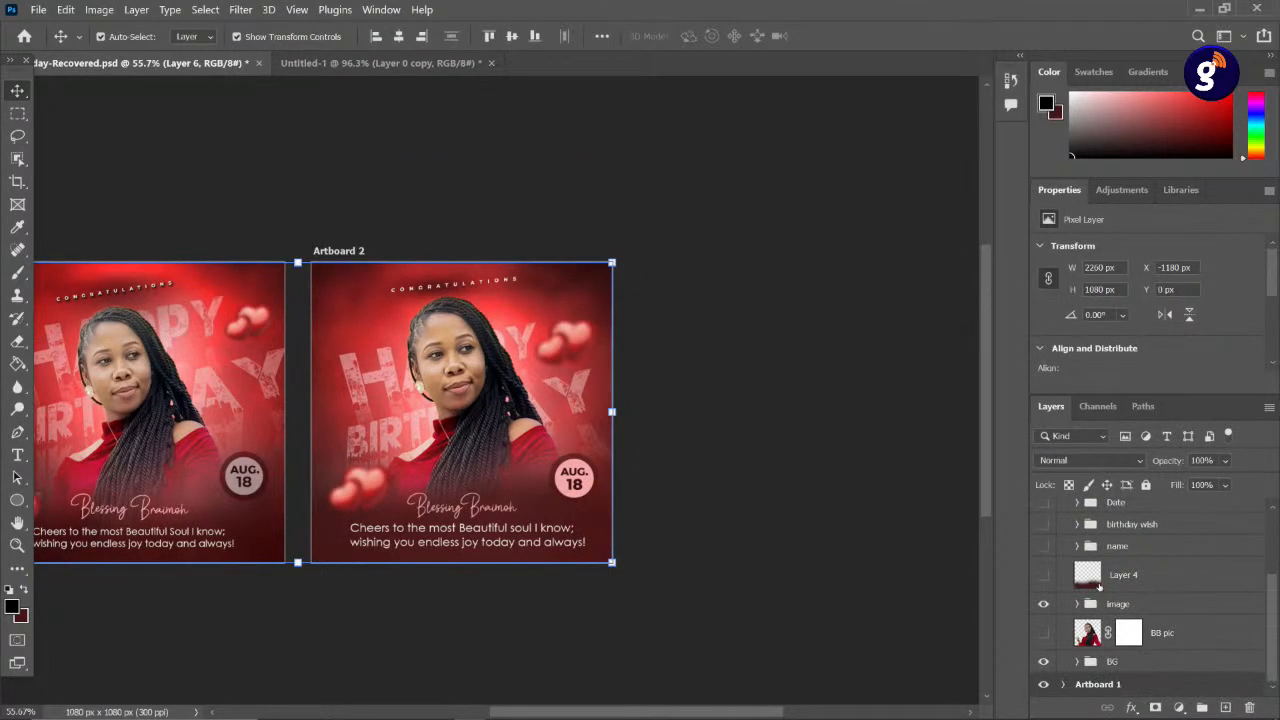
scroll(1099, 587, up, 2)
scroll(1099, 587, down, 2)
drag(1042, 603, 1045, 660)
click(840, 443)
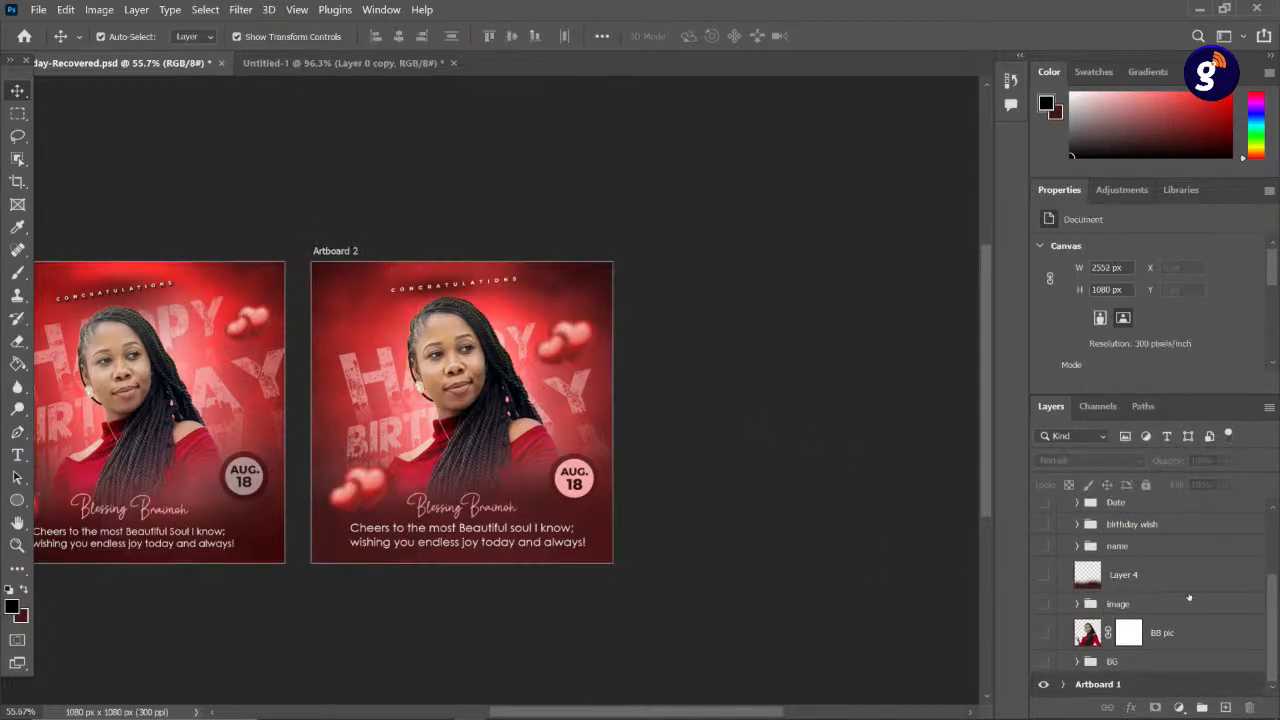
- Check the merged layer by toggling its visibility off and on and viewing its extent across both artboards
scroll(1195, 575, up, 2)
click(1150, 525)
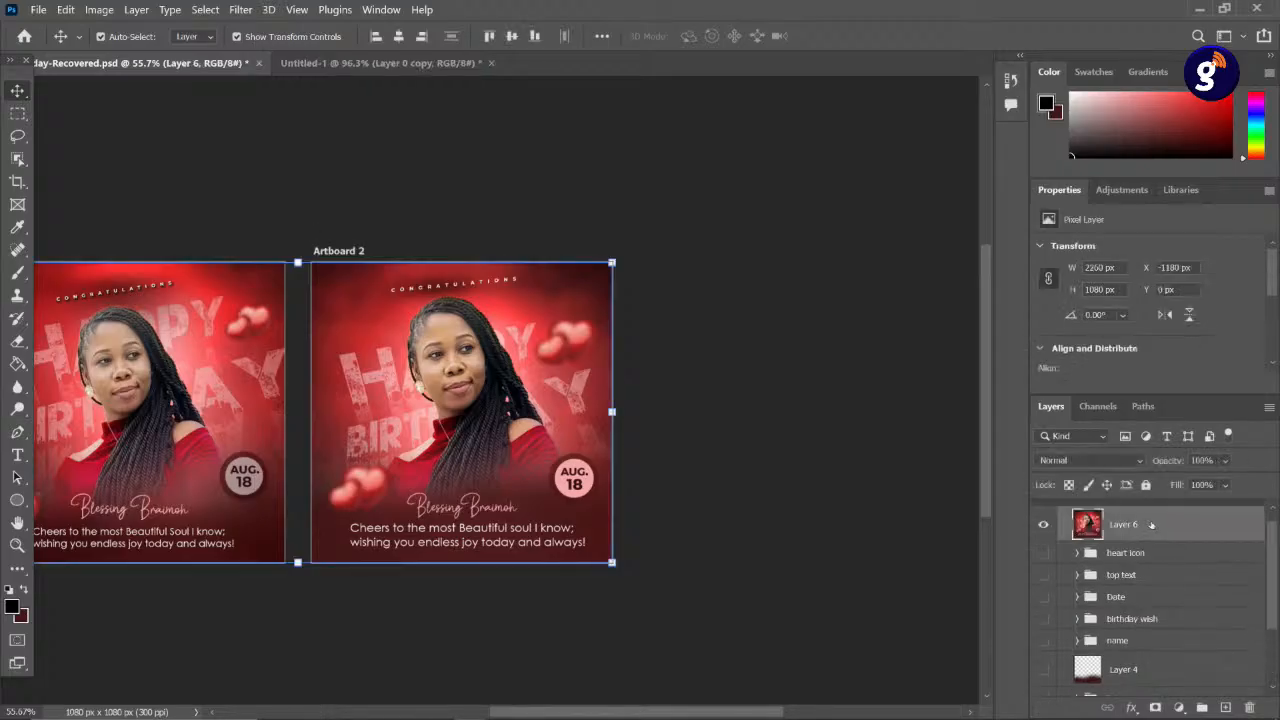
click(1042, 523)
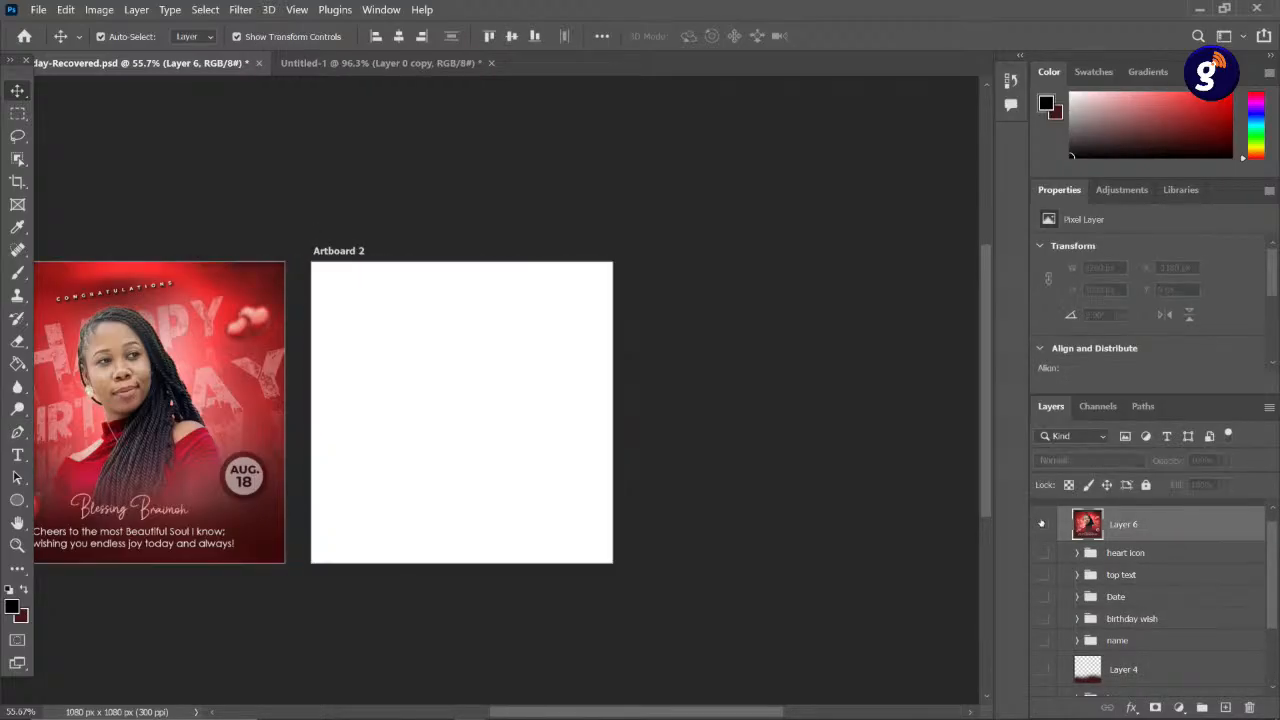
click(1042, 523)
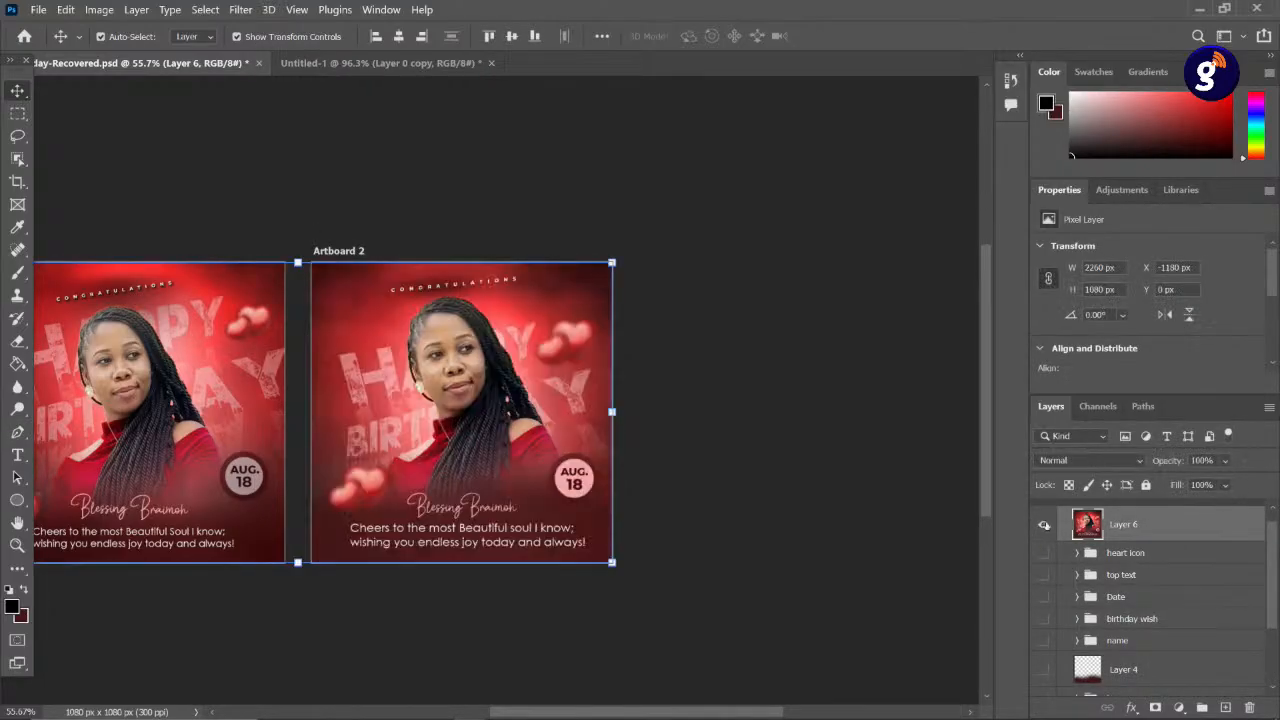
click(671, 351)
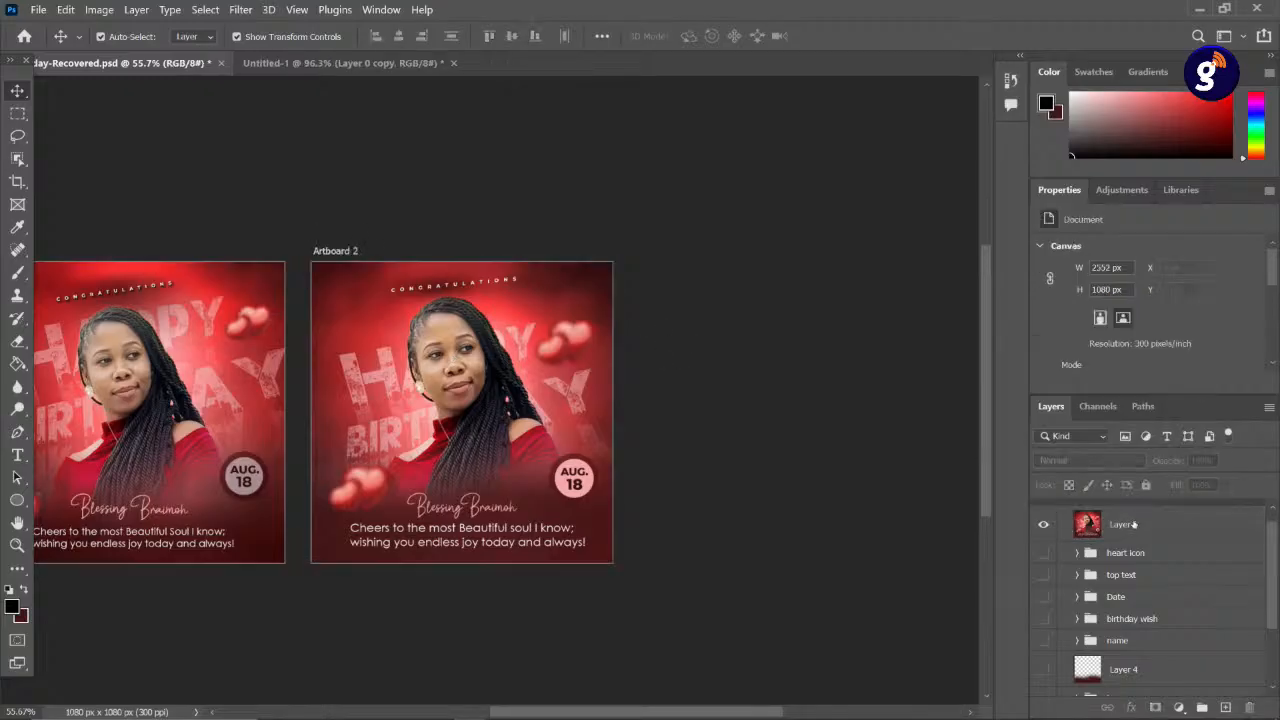
click(440, 395)
drag(452, 392, 673, 393)
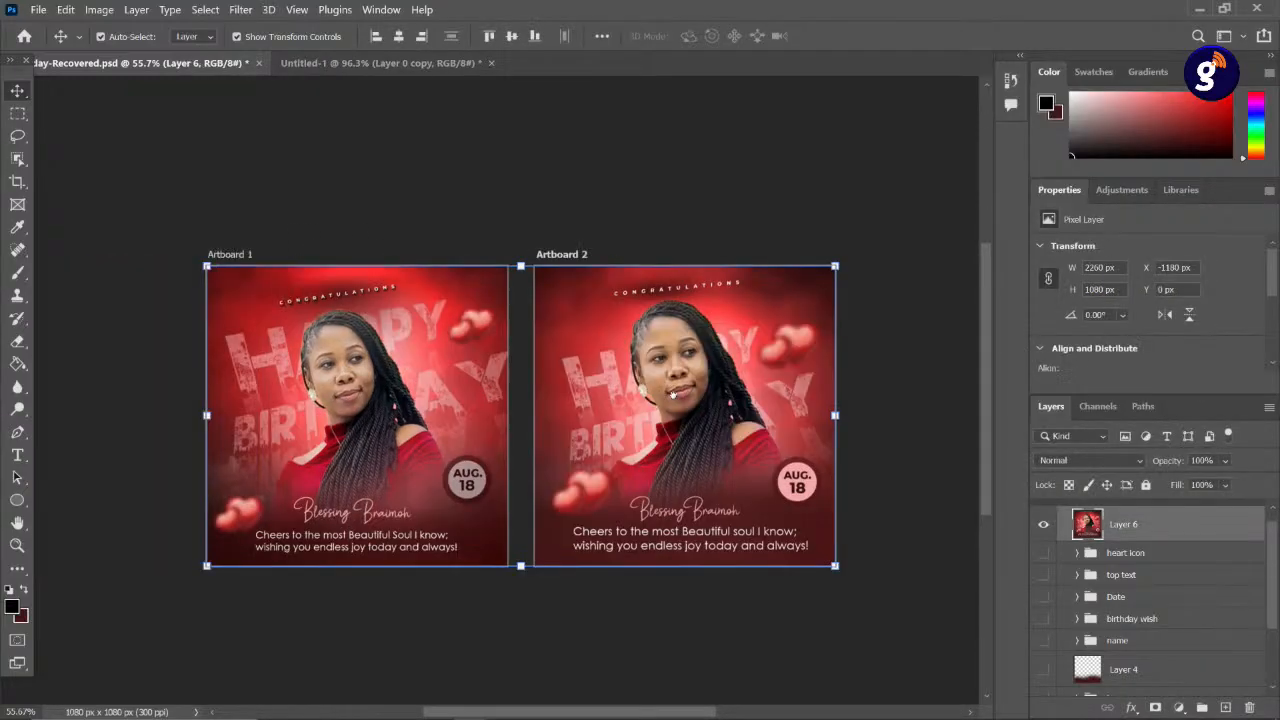
scroll(673, 394, down, 3)
scroll(1155, 601, up, 1)
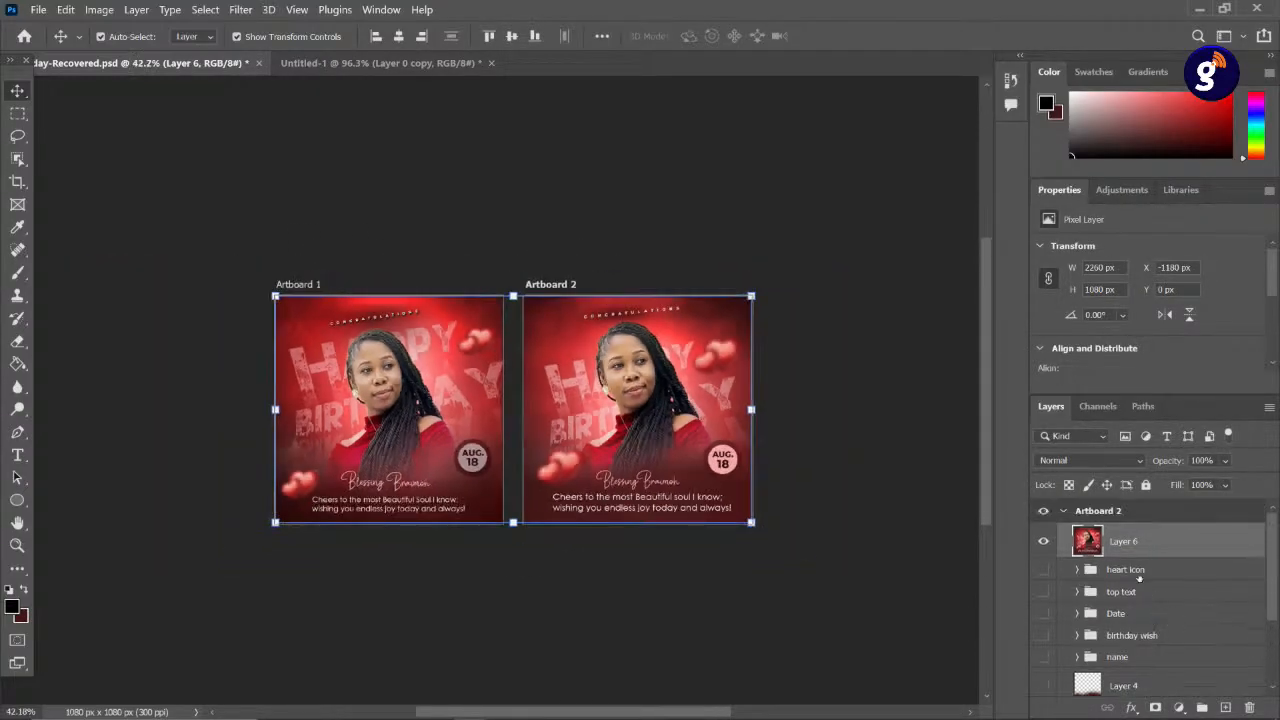
- Make the hidden Artboard 2 groups and Layer 4 visible again and remove the merged layer
key(ctrl+comma)
key(ctrl+comma)
key(Delete)
- Select everything on Artboard 2, from the BG group up to the heart icon group, and convert it to one smart object
click(1138, 577)
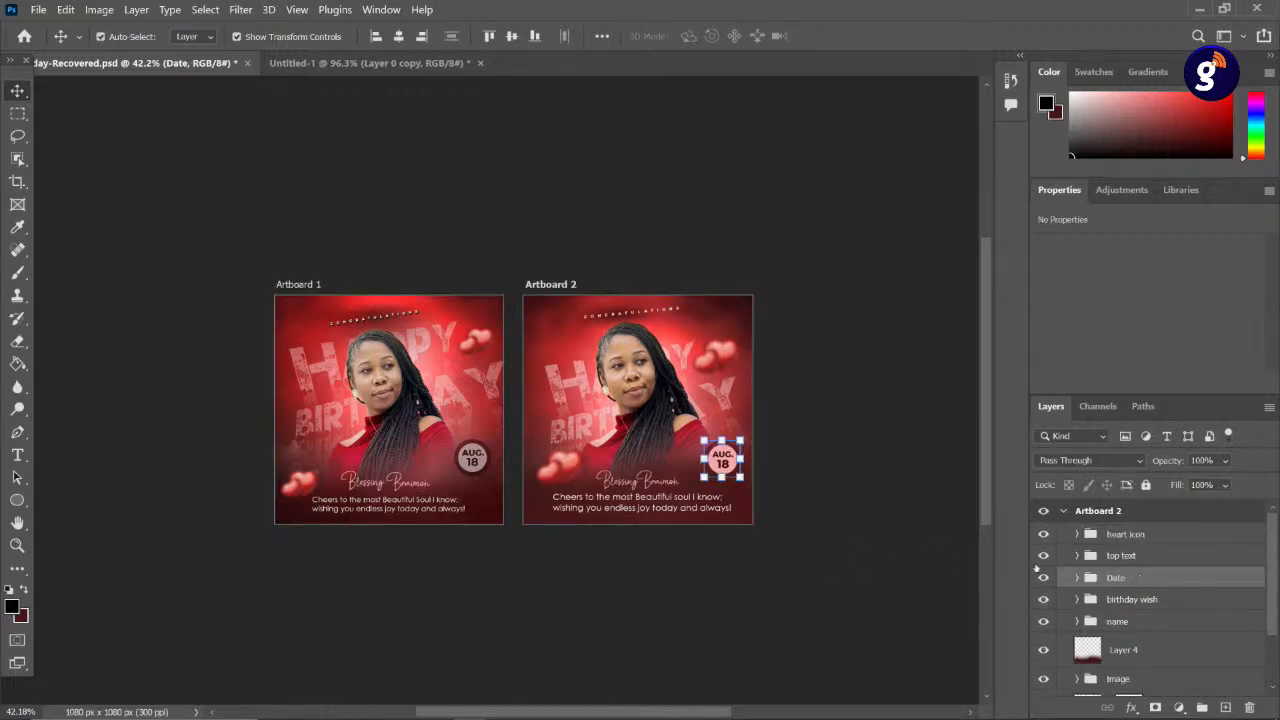
scroll(1141, 660, down, 3)
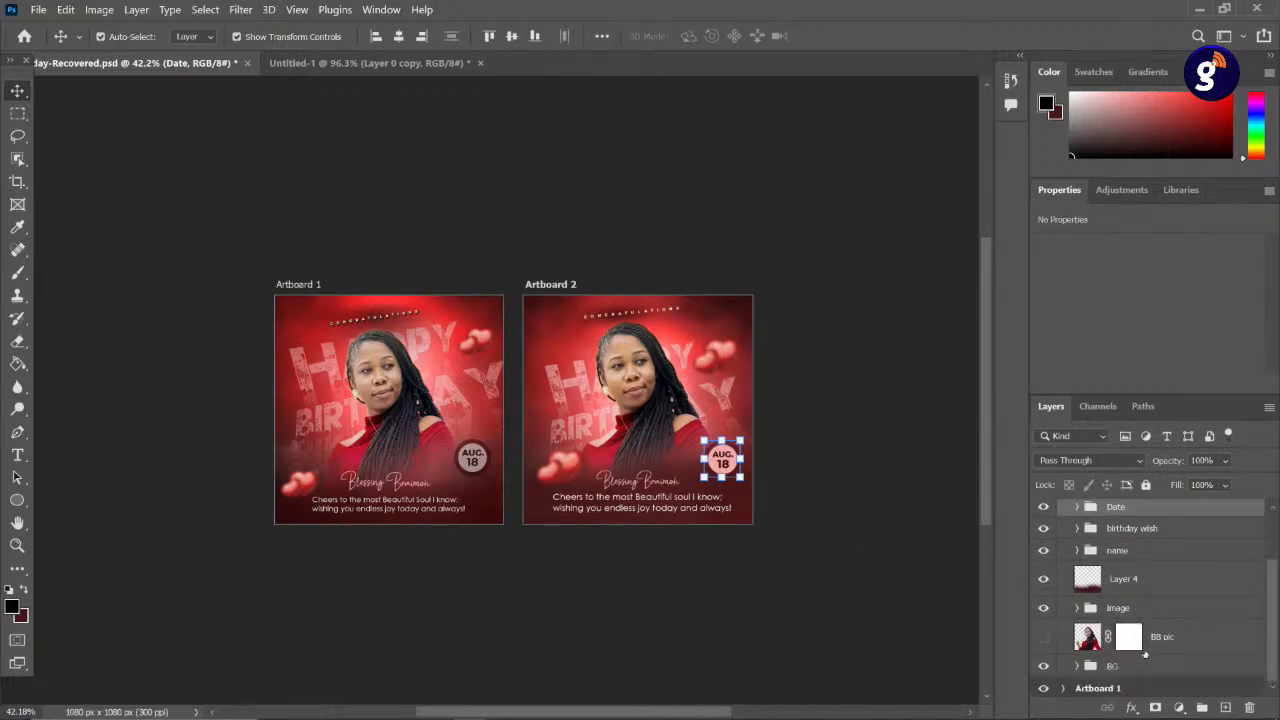
click(1141, 661)
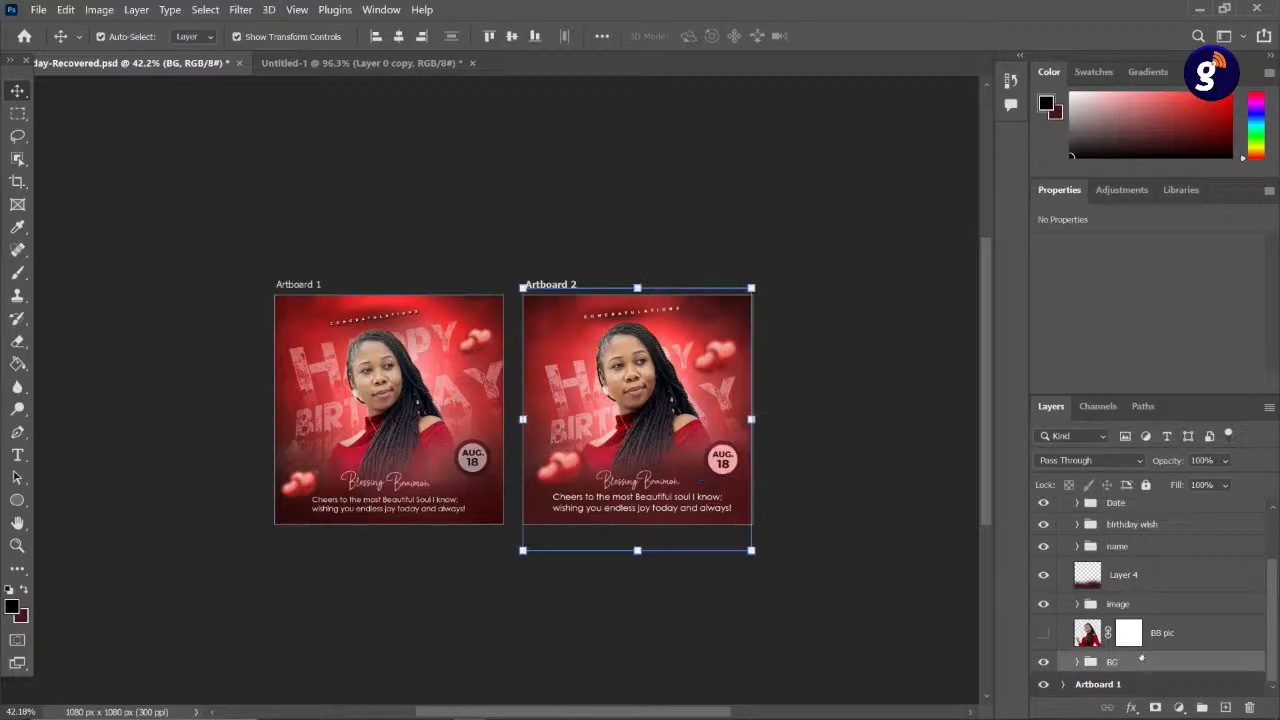
drag(1276, 610, 1273, 560)
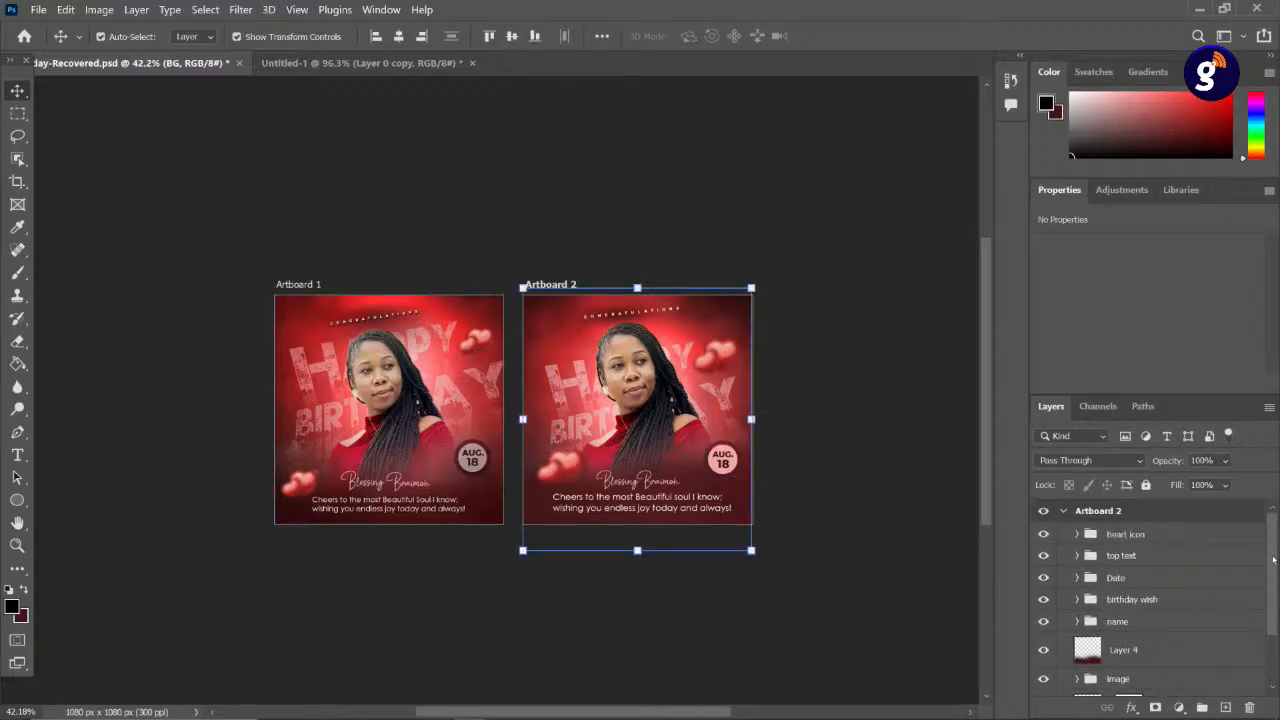
shift+click(1181, 532)
scroll(1190, 555, down, 3)
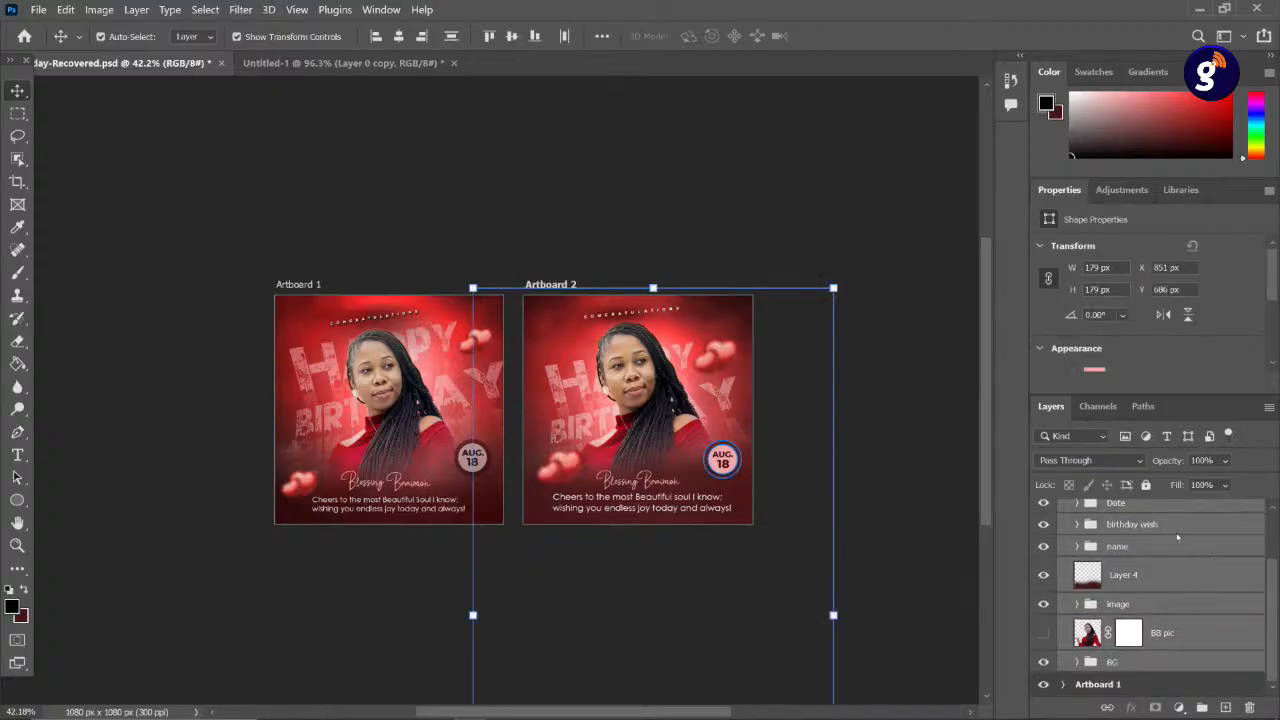
right_click(1177, 537)
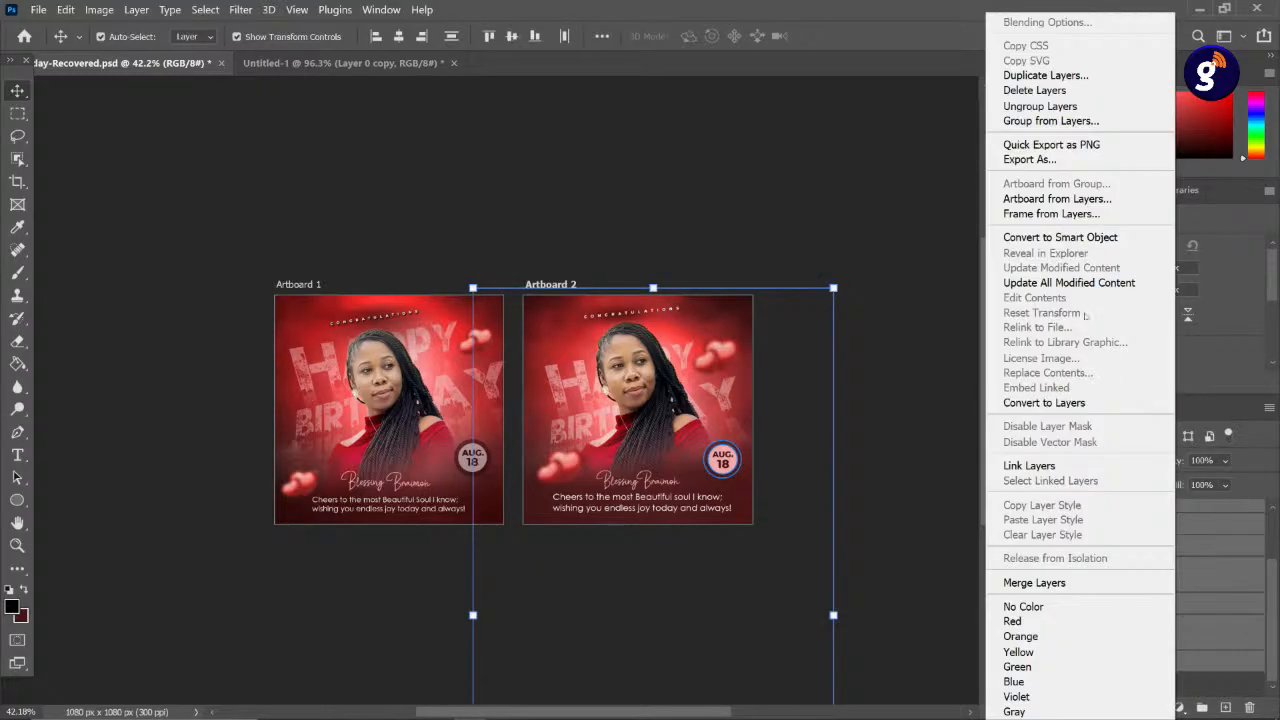
click(1090, 238)
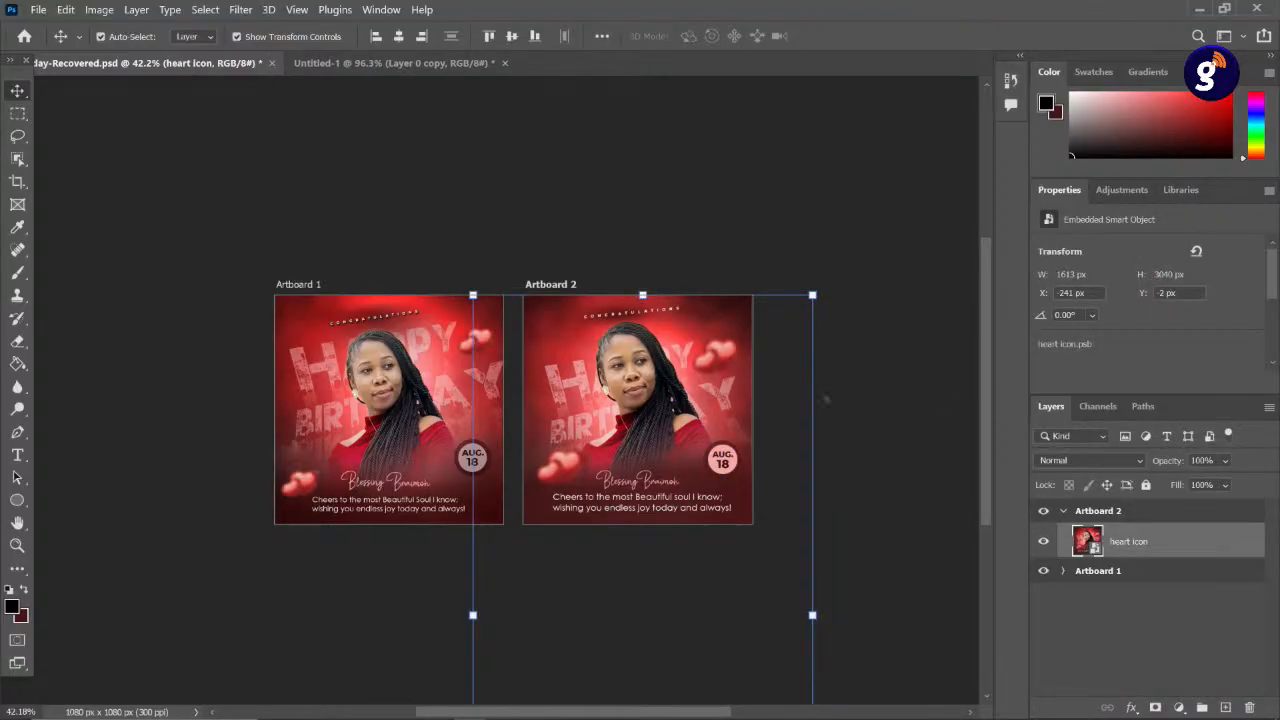
scroll(838, 396, up, 3)
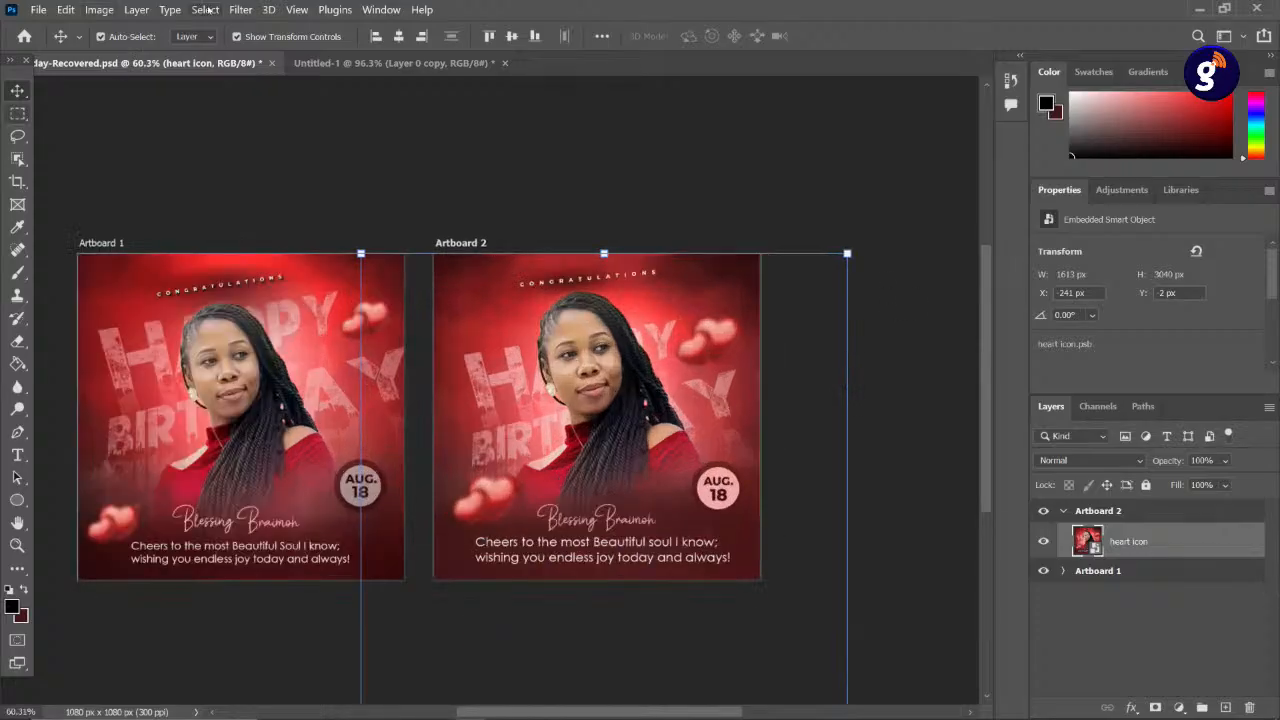
click(238, 9)
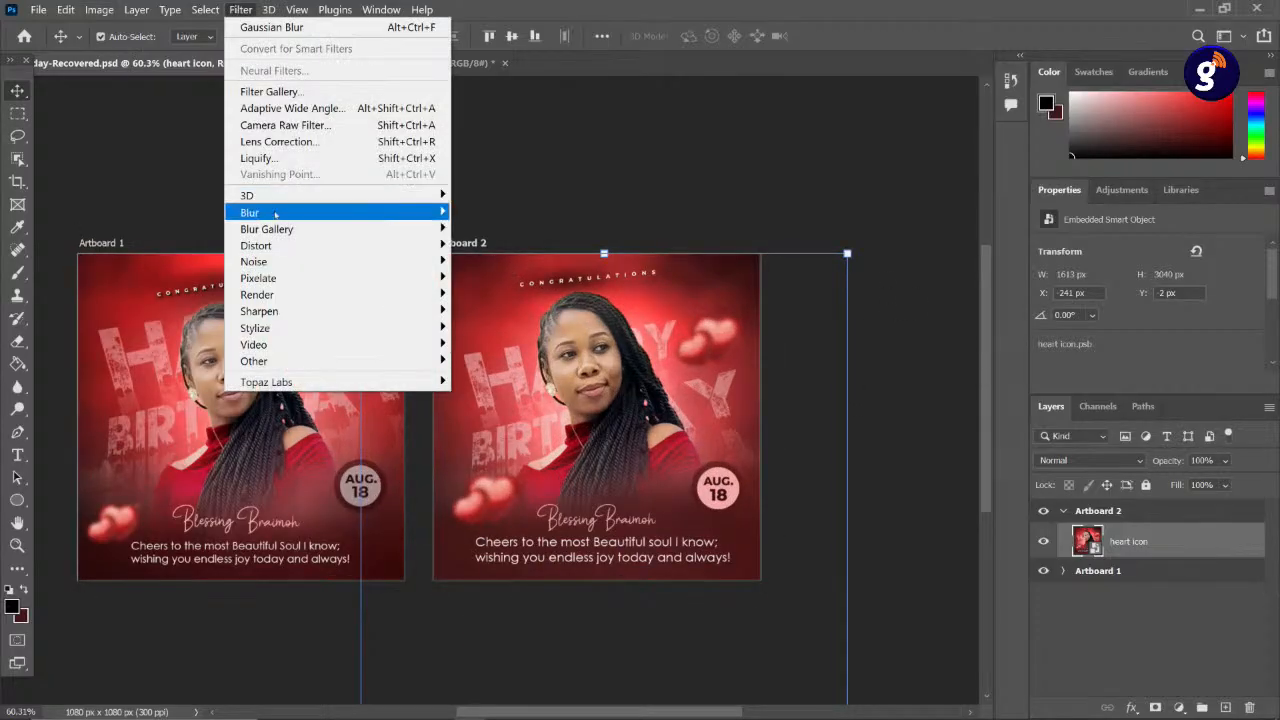
click(280, 125)
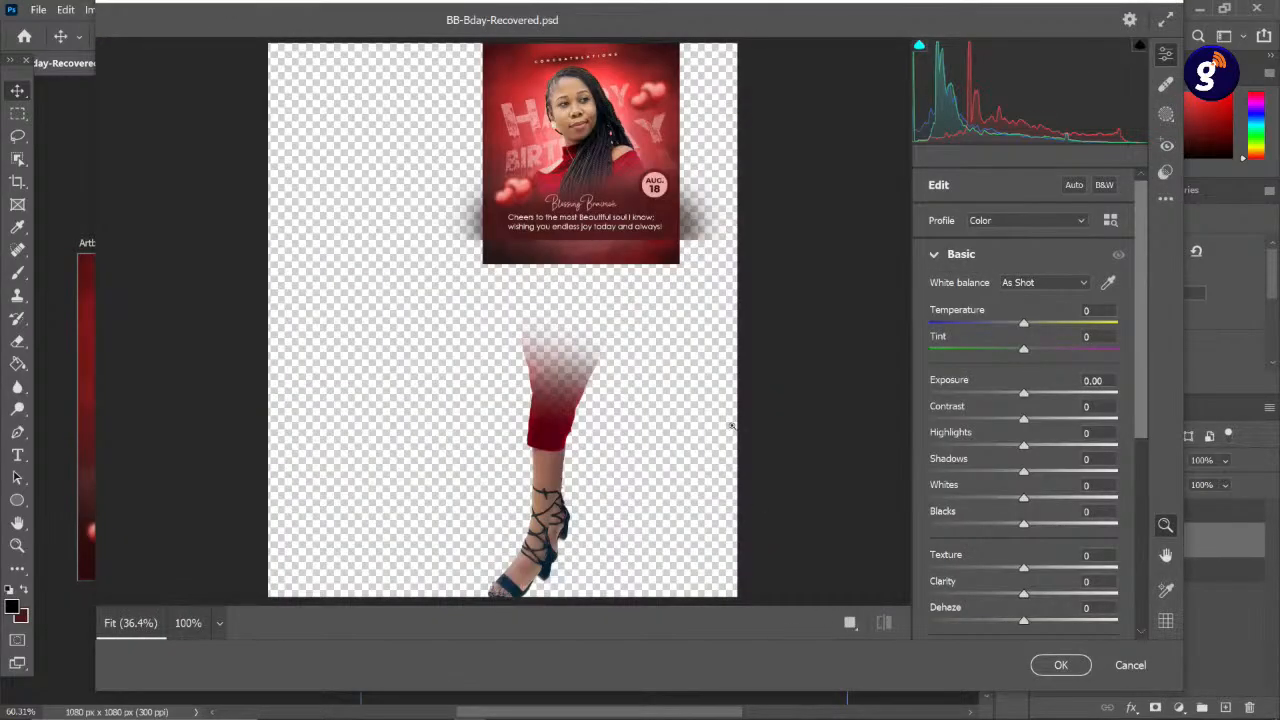
key(space)
drag(543, 251, 528, 480)
scroll(564, 346, up, 1)
scroll(564, 346, up, 1)
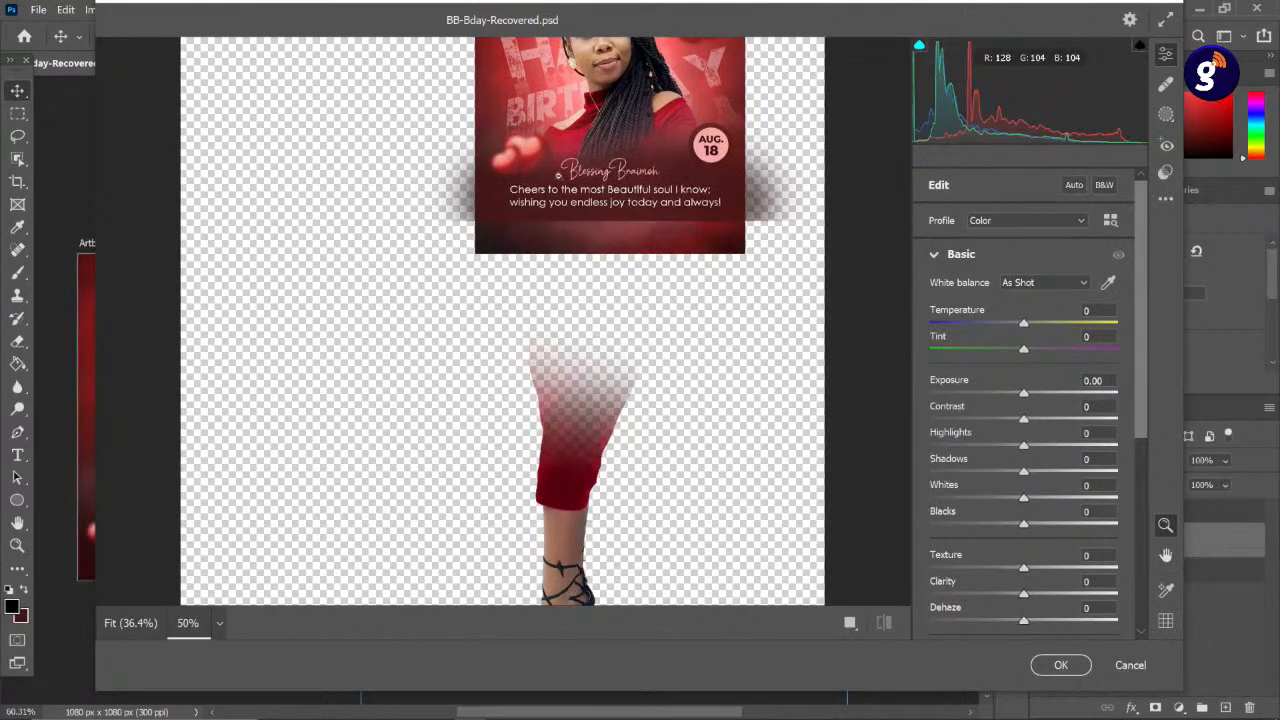
click(1135, 666)
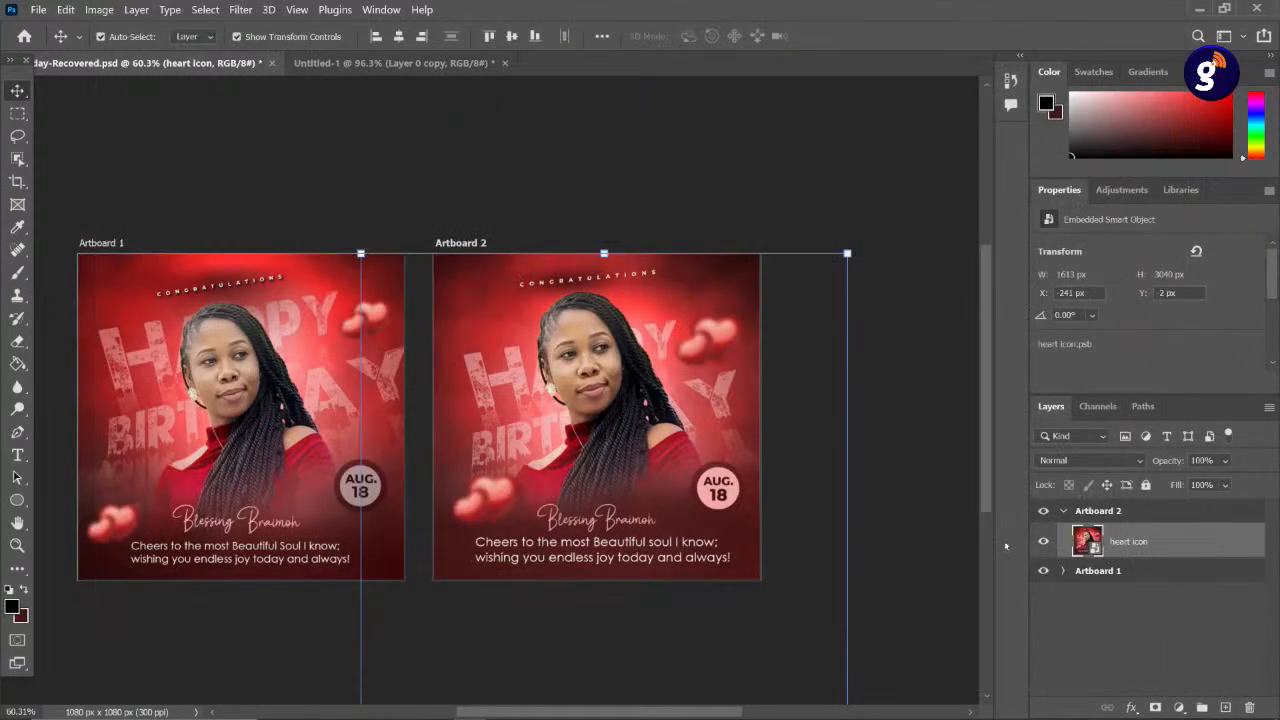
- Undo the smart object conversion and delete the BB pic layer from Artboard 2
key(ctrl+z)
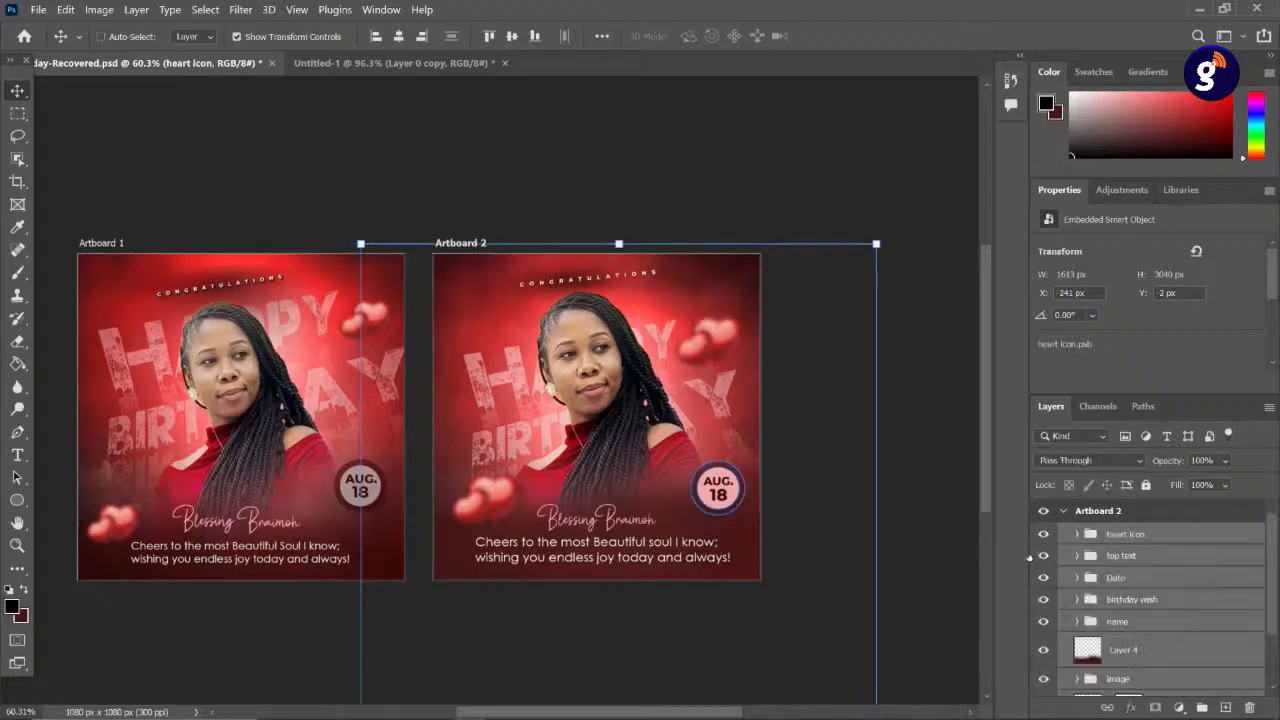
scroll(1141, 626, down, 3)
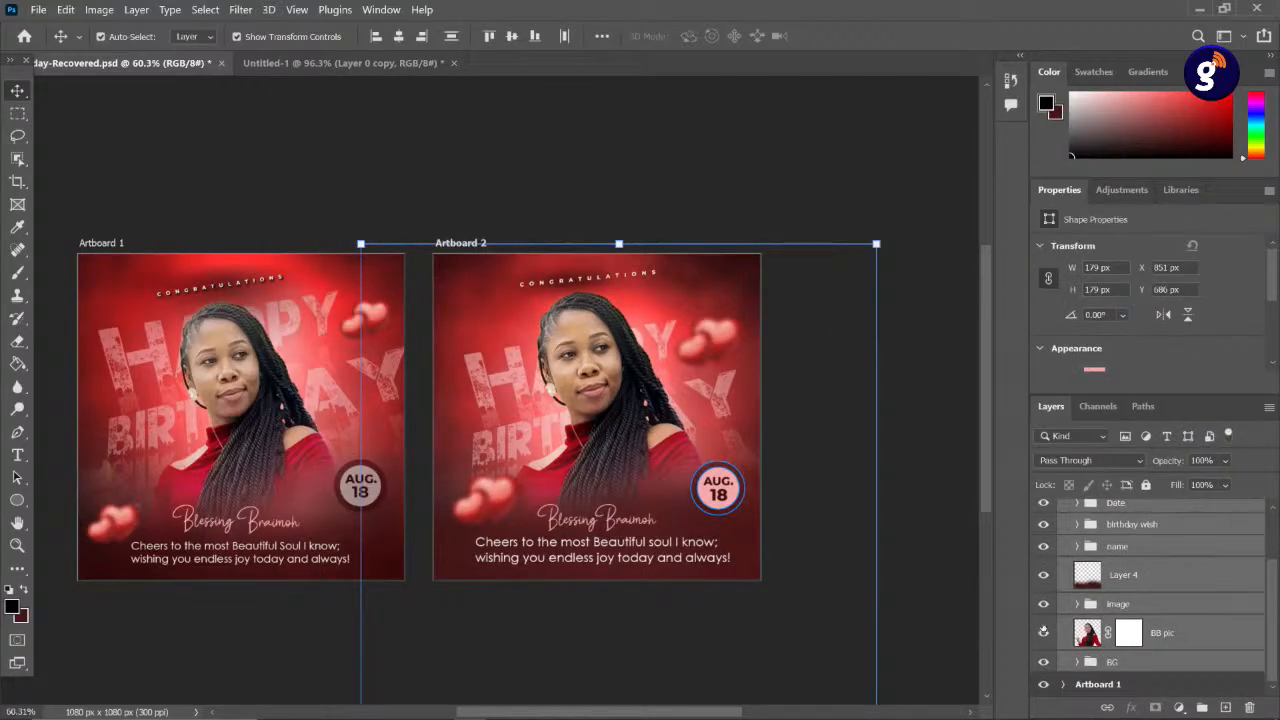
click(1044, 632)
click(1044, 632)
click(1162, 632)
key(Delete)
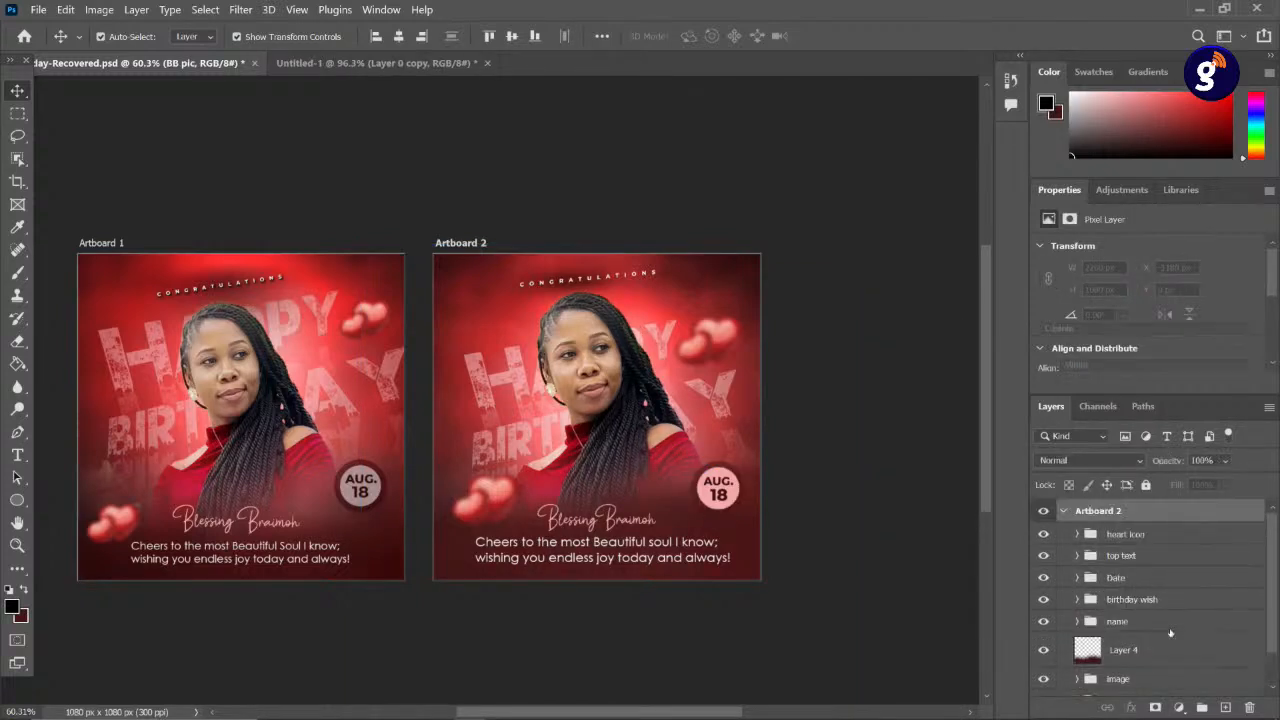
- Select all Artboard 2 layers from the BG group up to the heart icon group
scroll(1169, 640, down, 2)
click(1120, 661)
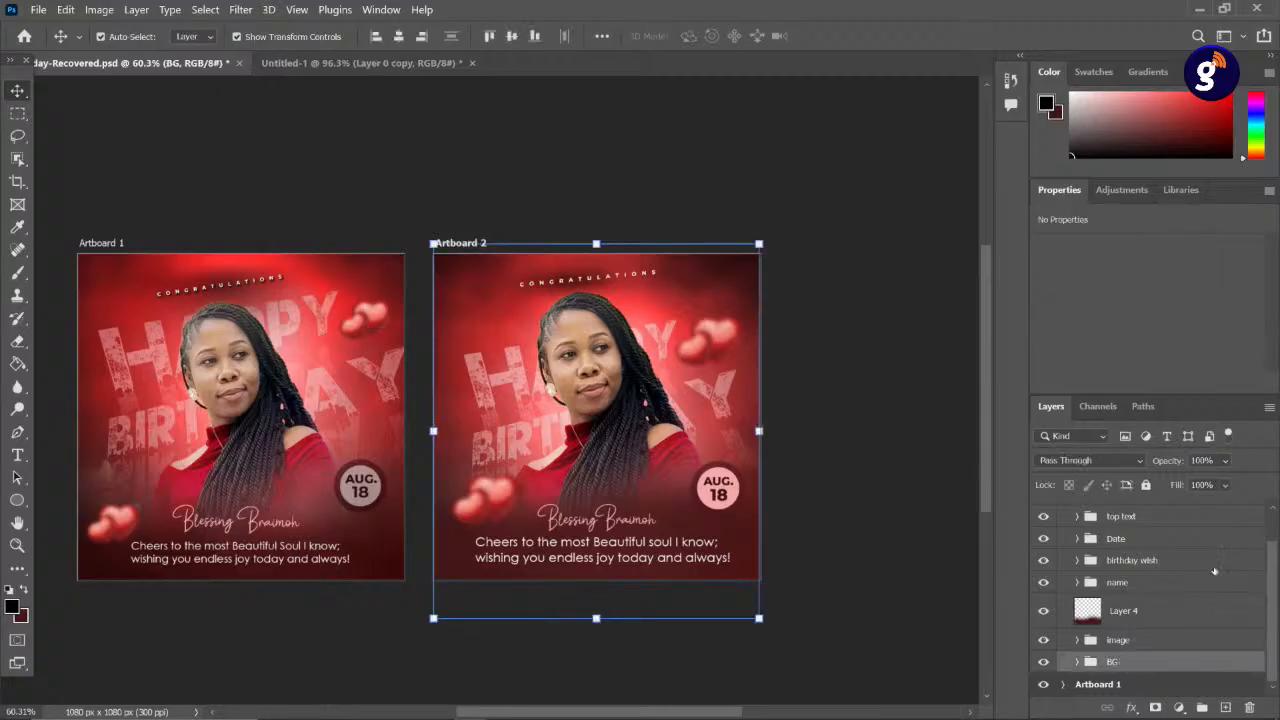
scroll(1228, 560, up, 2)
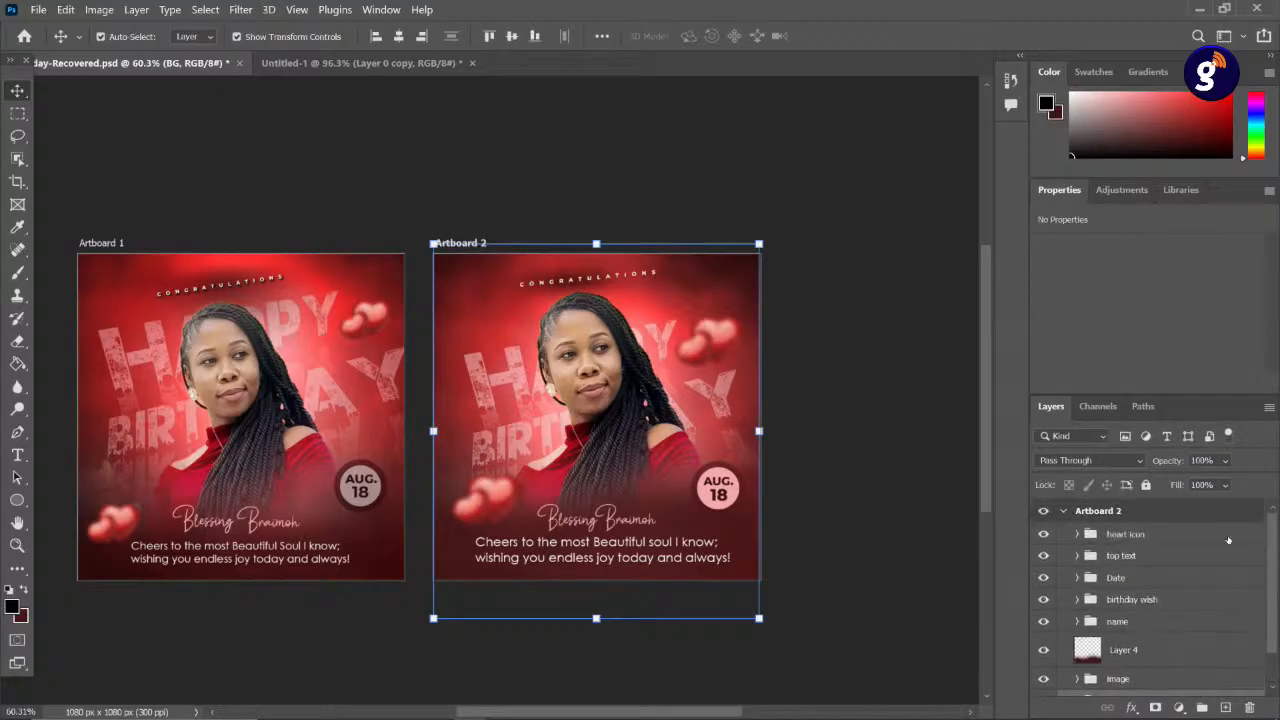
shift+click(1143, 535)
scroll(604, 532, down, 6)
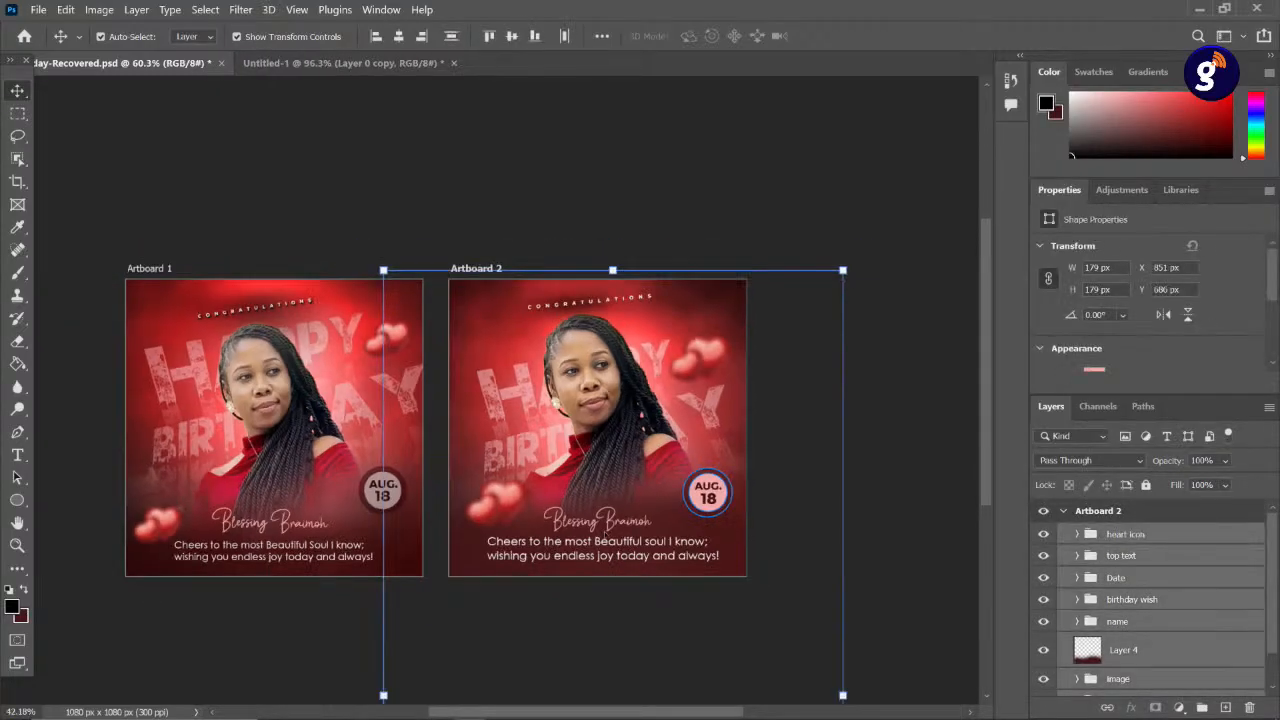
- Hide Artboard 1 and stamp the visible artwork into a new merged layer above the heart icon group on Artboard 2
scroll(1094, 607, down, 2)
click(1042, 684)
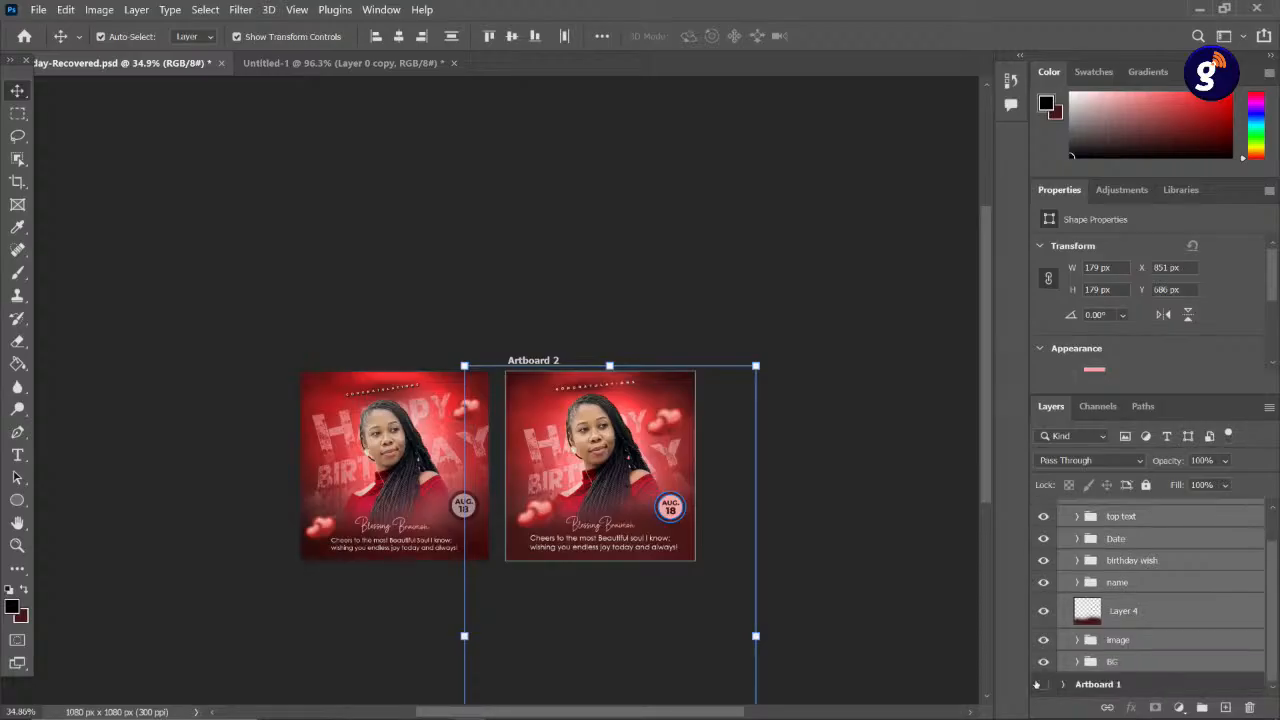
scroll(1072, 614, up, 2)
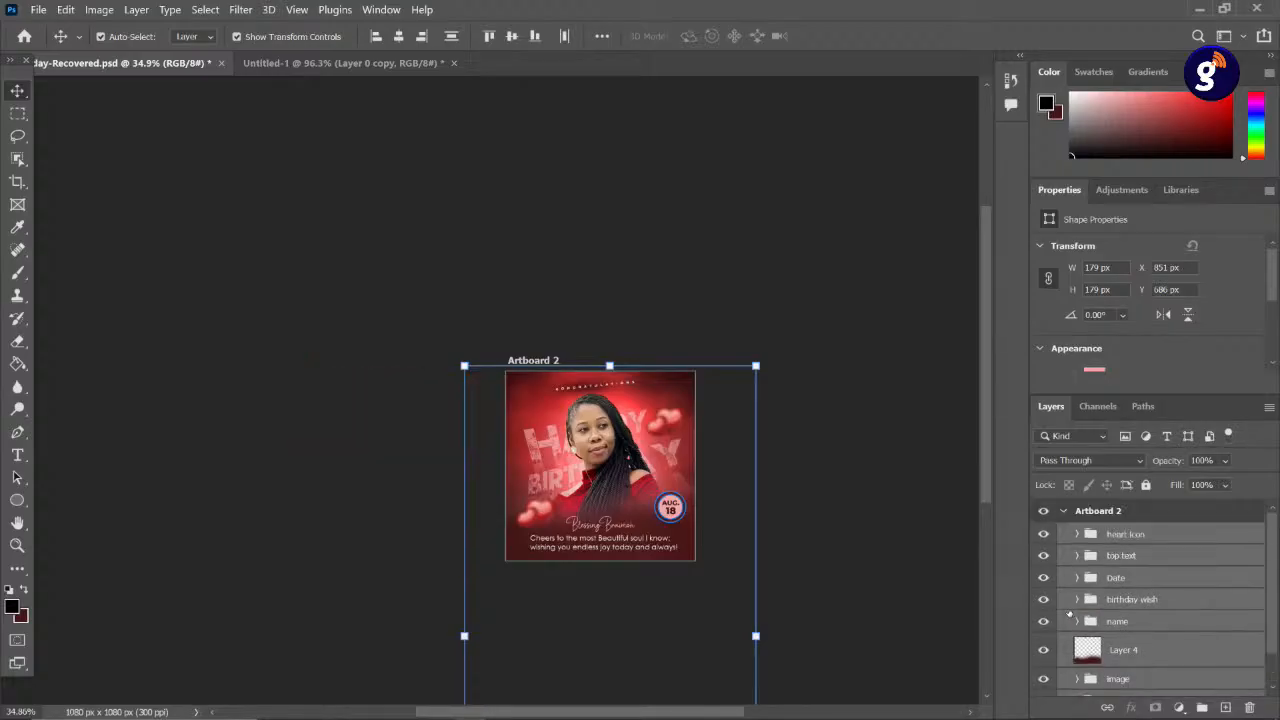
key(ctrl)
key(ctrl+shift+alt+e)
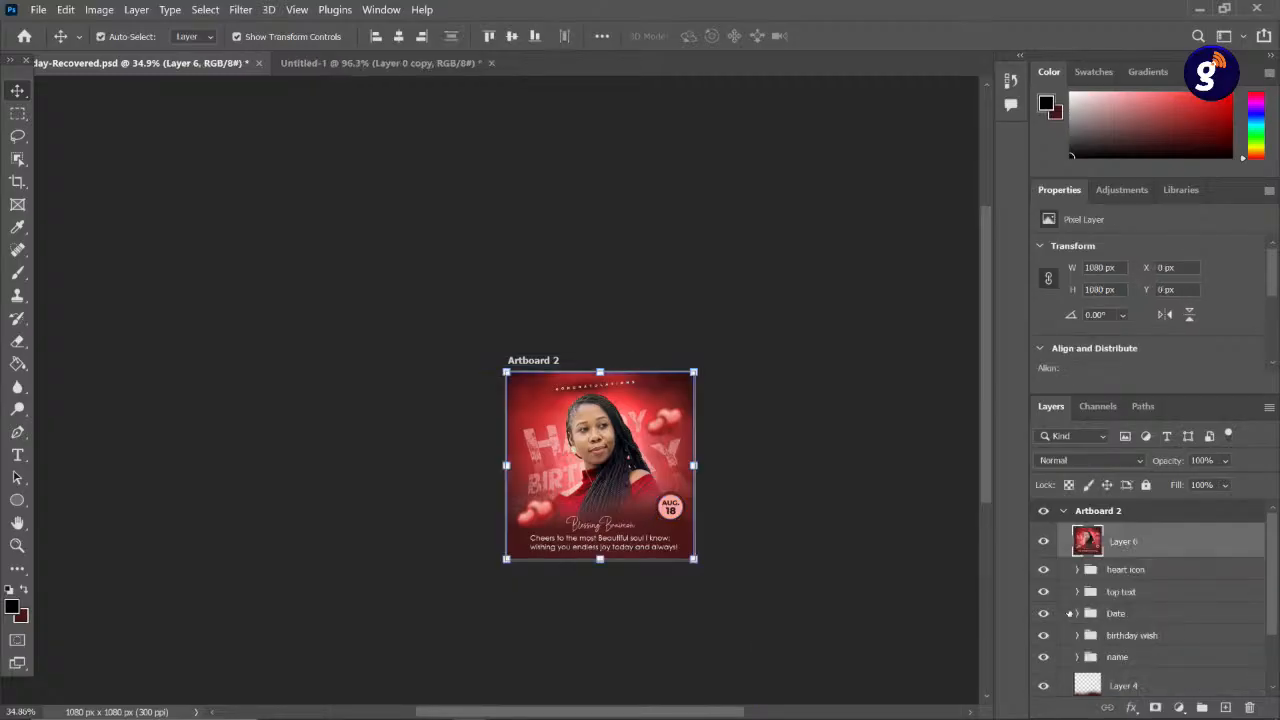
- Start a Camera Raw adjustment on the merged layer with Exposure -0.25, Contrast +11, Blacks -16 and Texture +21
scroll(567, 418, up, 5)
drag(666, 517, 399, 374)
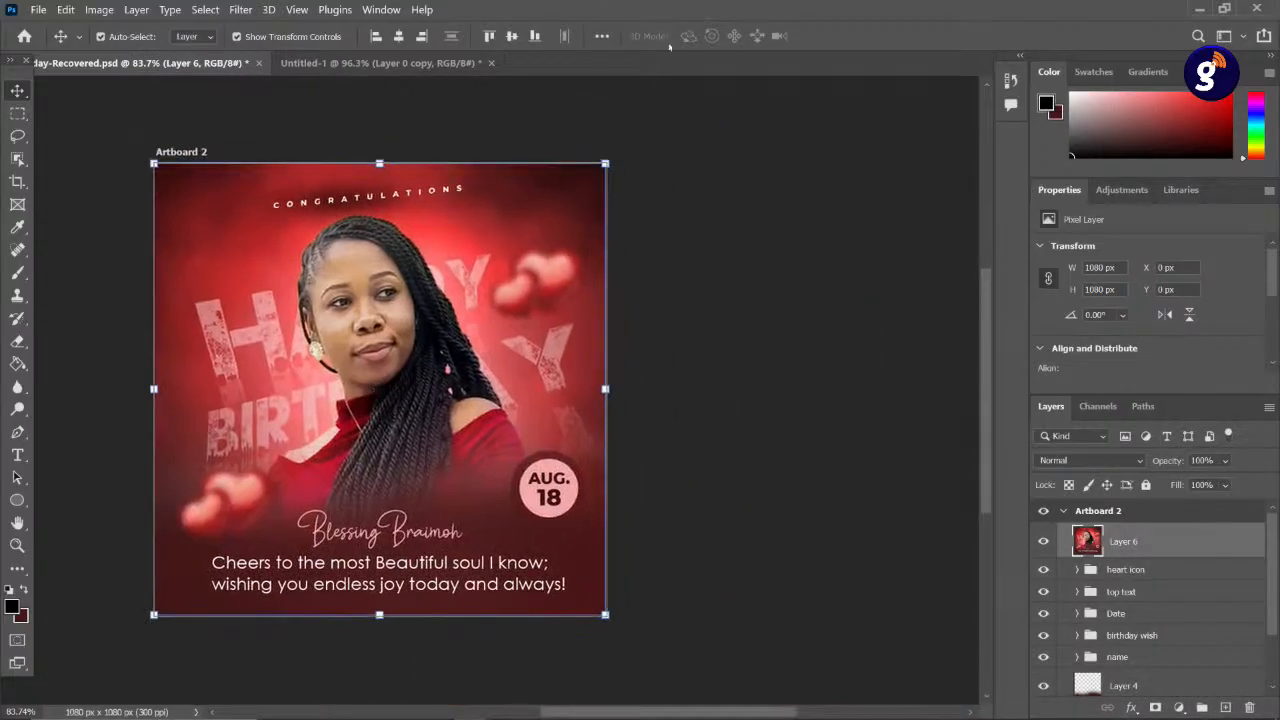
click(243, 10)
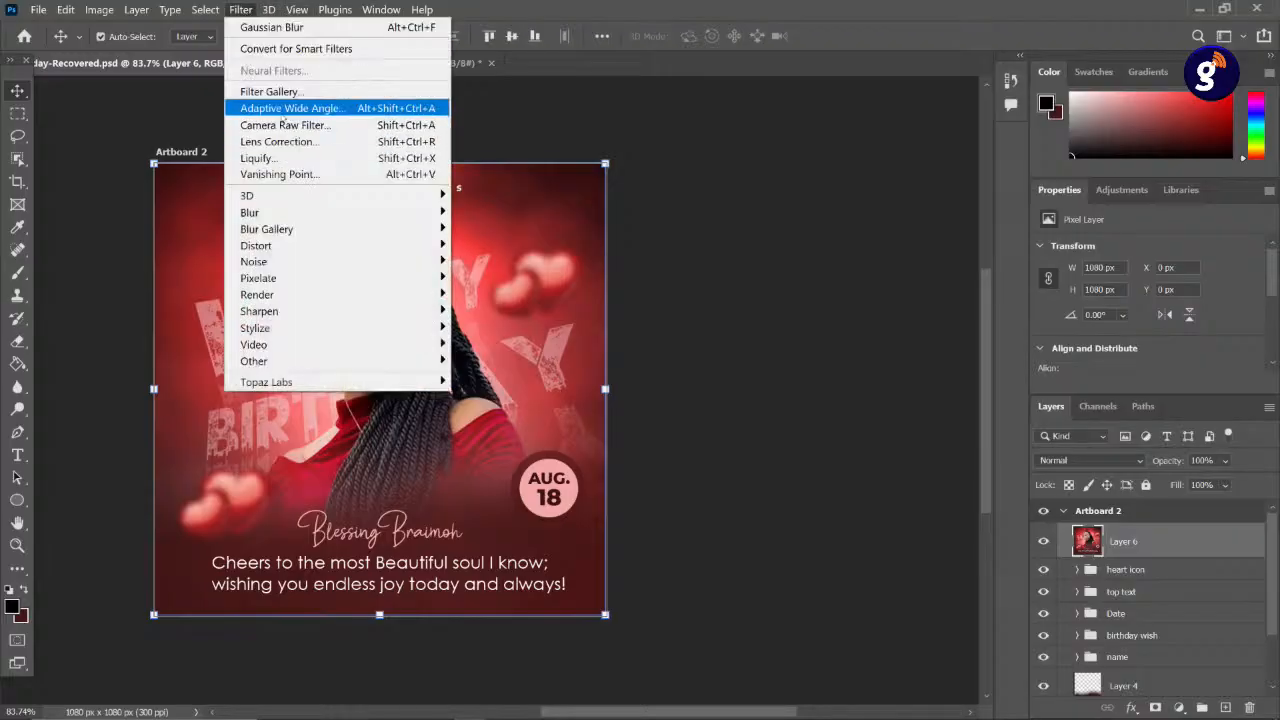
click(285, 125)
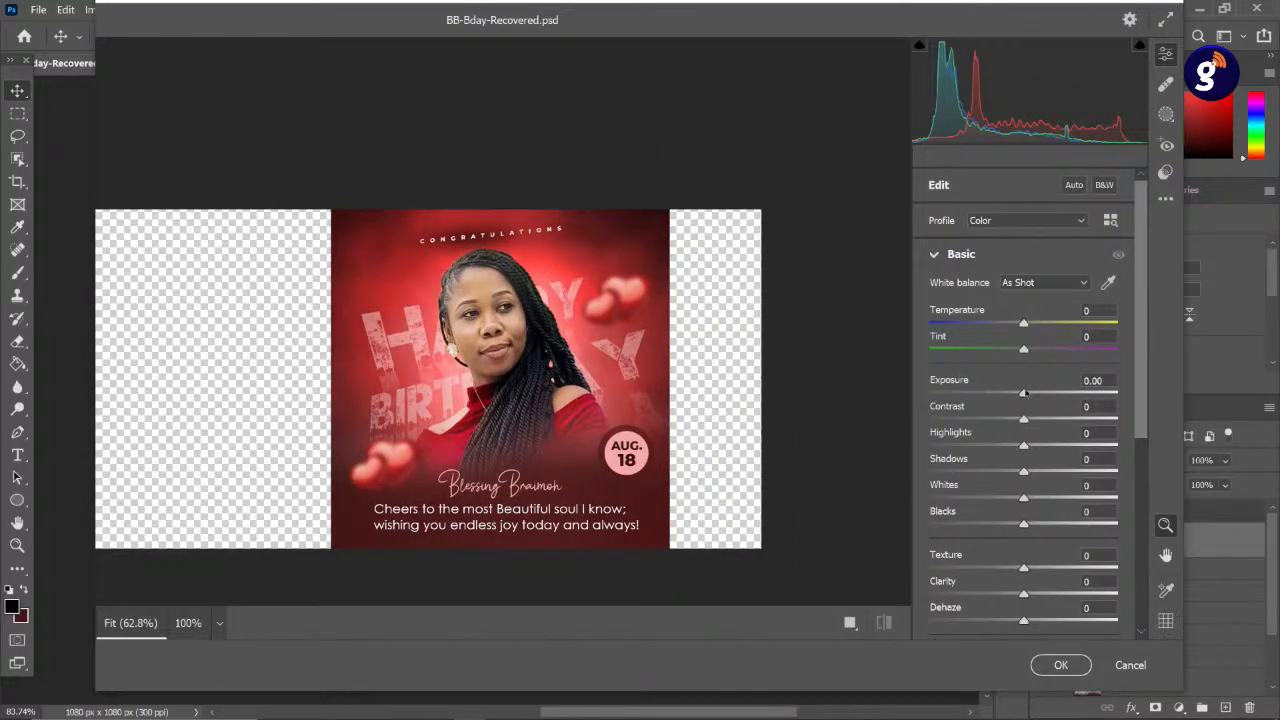
drag(1024, 393, 1034, 431)
drag(1023, 524, 1009, 525)
drag(1023, 568, 1032, 600)
double_click(1031, 595)
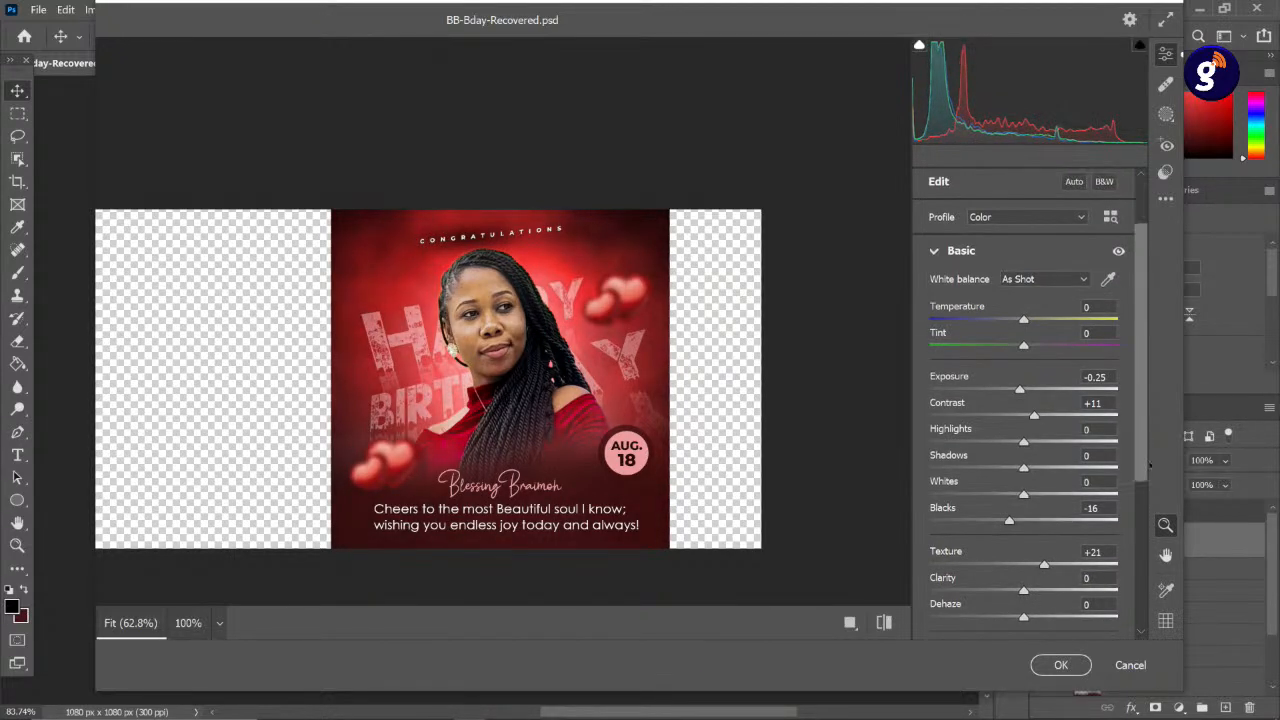
- Set Vibrance to +12, Saturation to +7 and Contrast to +16, then apply the Camera Raw adjustment
scroll(1137, 413, down, 2)
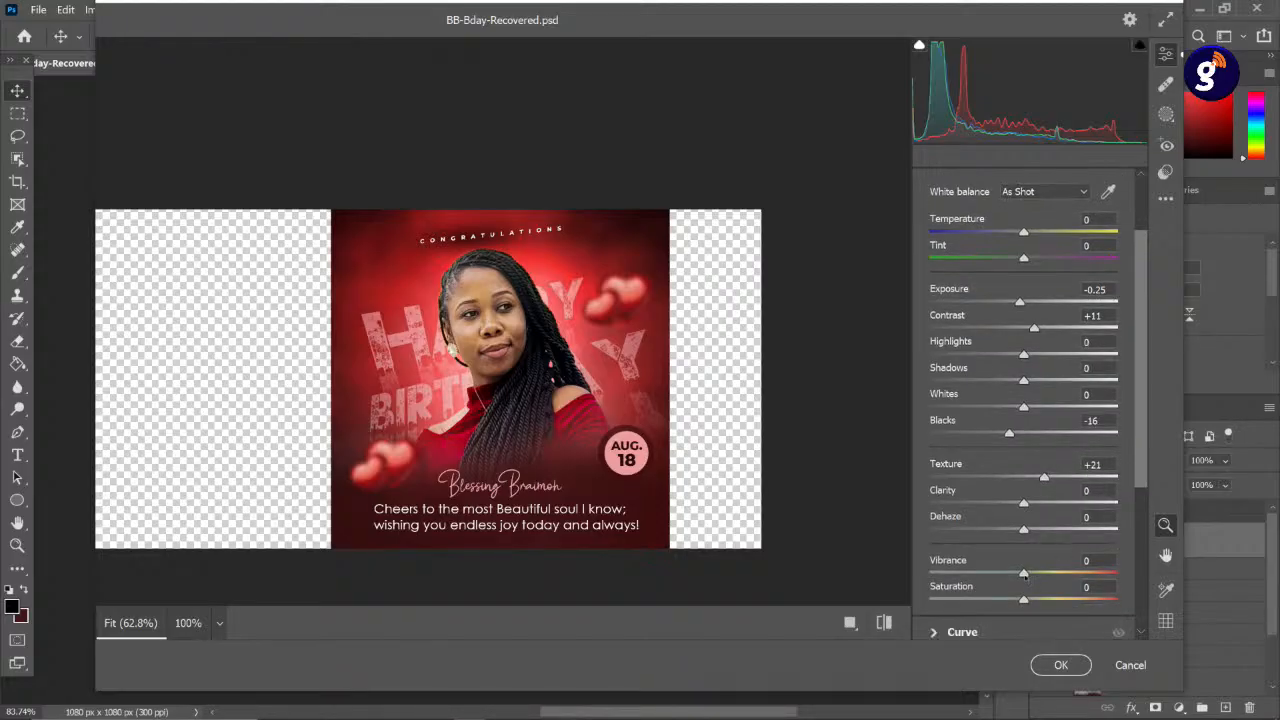
drag(1024, 574, 1035, 574)
drag(1024, 599, 1029, 600)
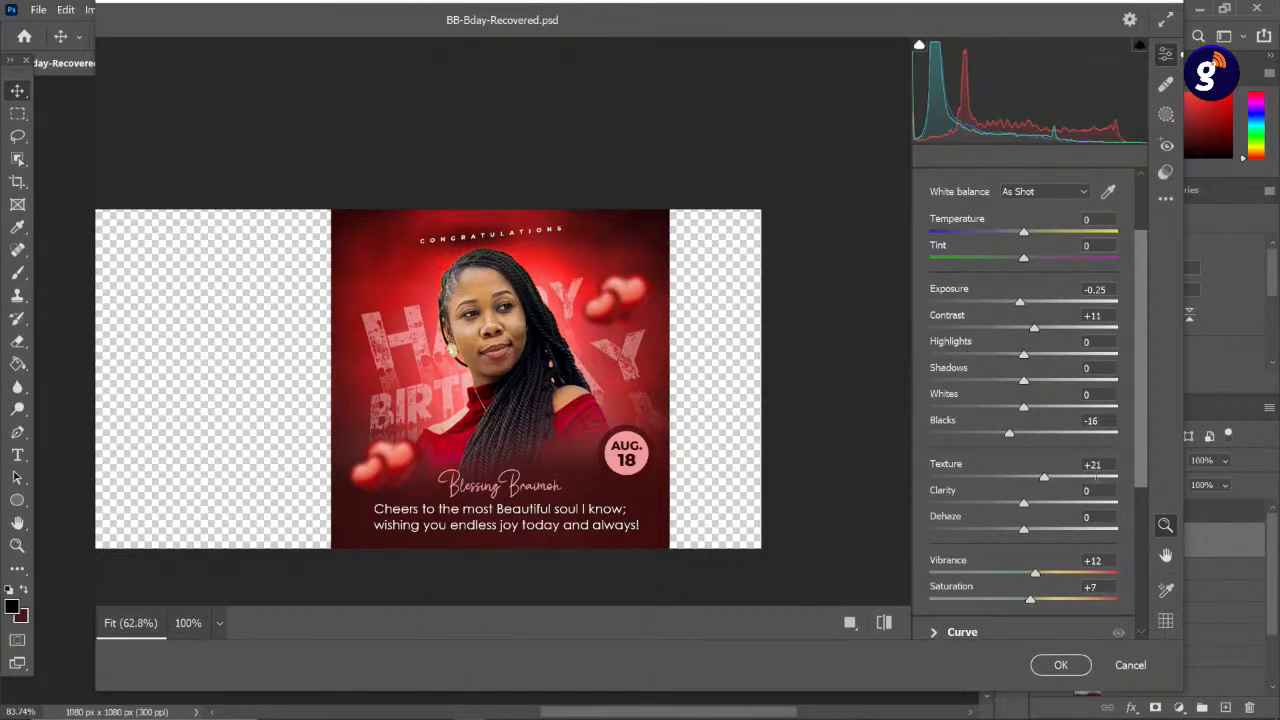
scroll(1082, 397, up, 3)
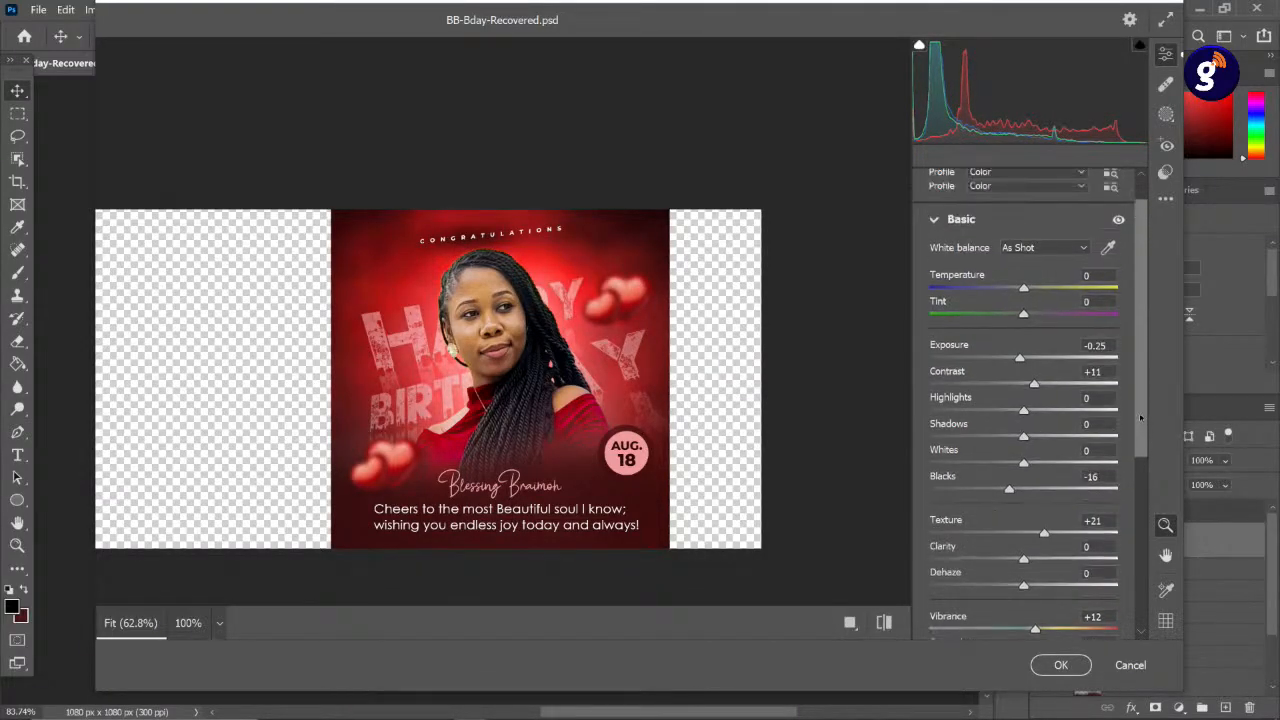
click(1041, 399)
mouse_move(1041, 399)
mouse_down()
mouse_move(1052, 407)
mouse_move(1038, 405)
mouse_up()
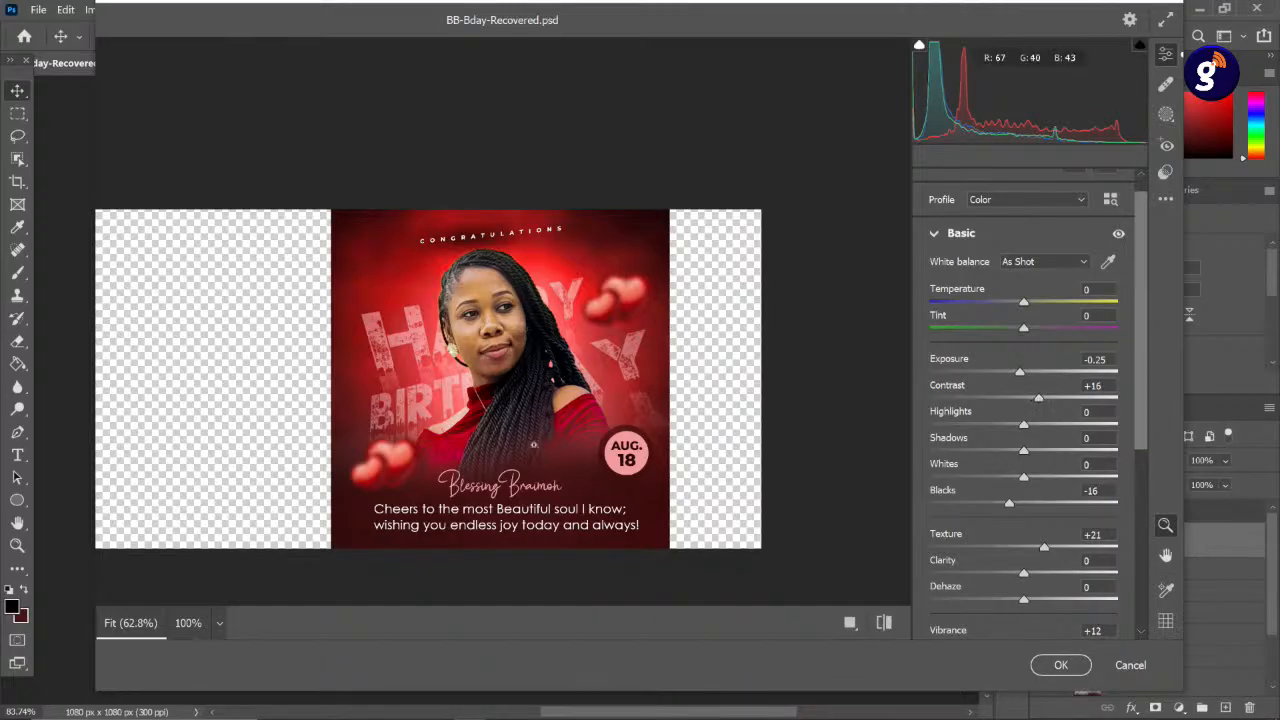
click(1061, 666)
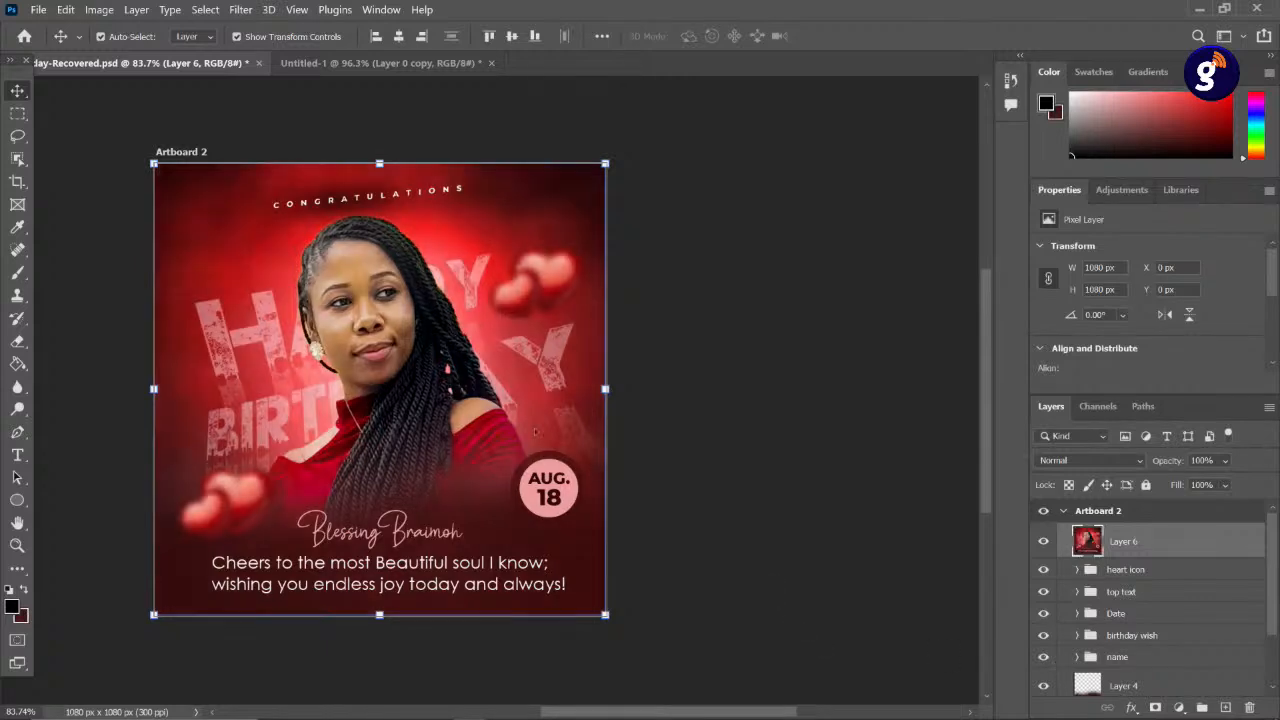
- Examine the colour-adjusted flyer on Artboard 2 up close and as a whole
scroll(534, 431, down, 3)
drag(508, 413, 640, 401)
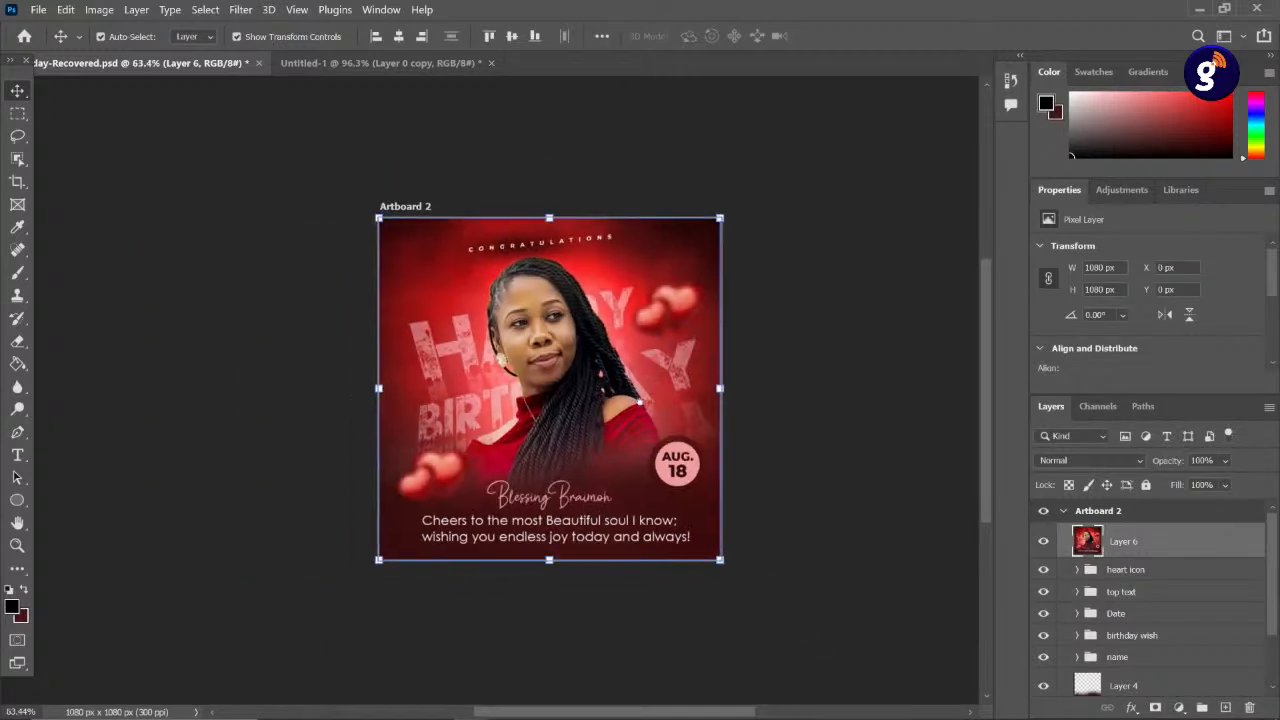
scroll(627, 386, up, 4)
scroll(623, 375, up, 1)
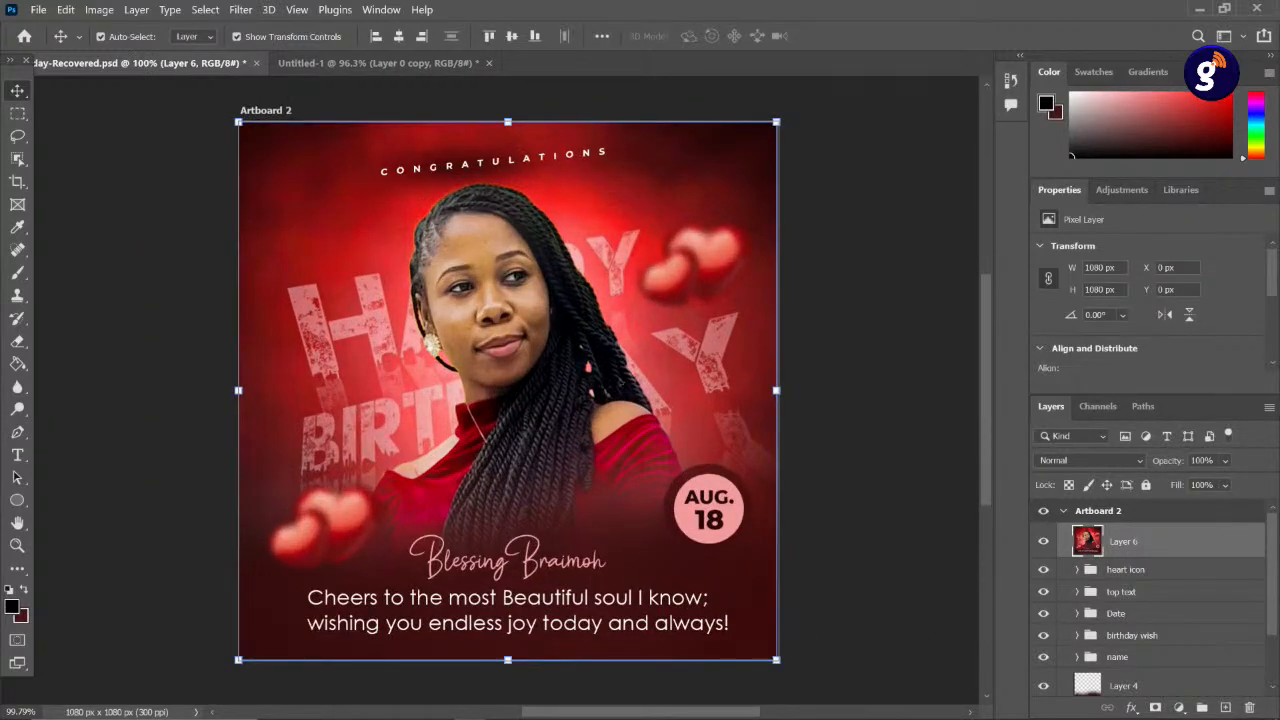
scroll(620, 377, down, 3)
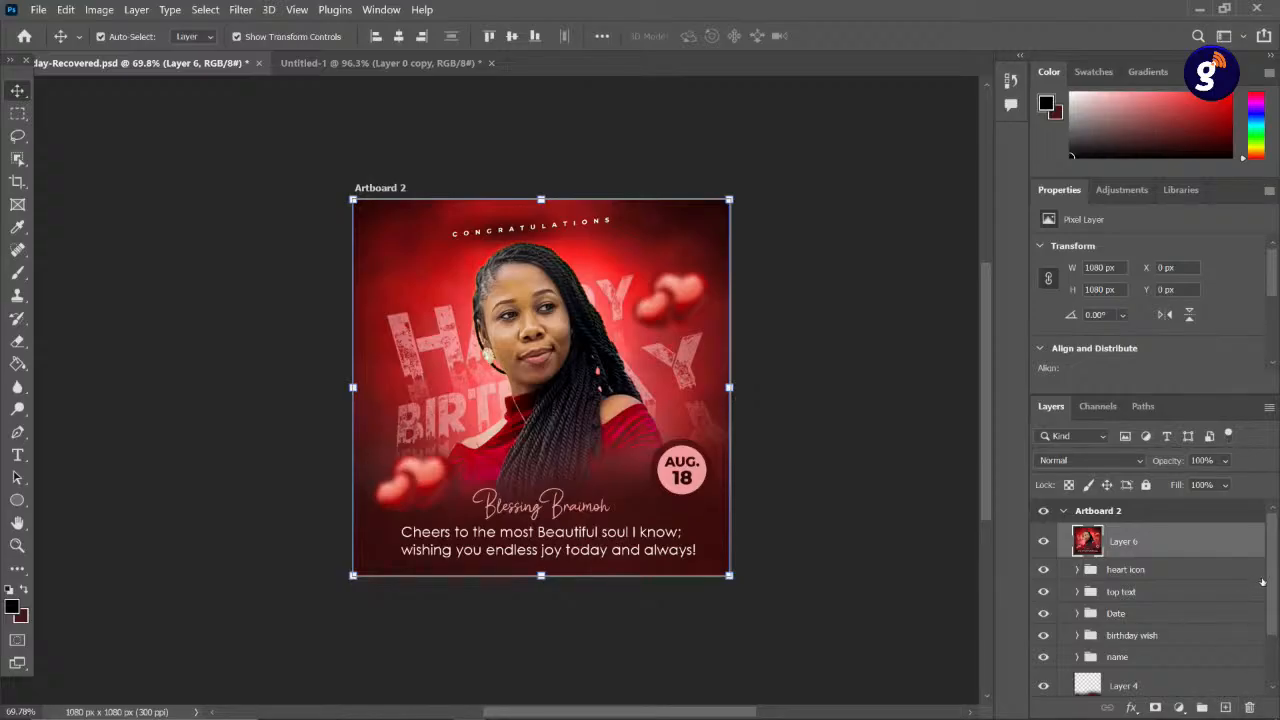
- Show Artboard 1 again and compare its flyer with the adjusted one on Artboard 2
drag(1275, 578, 1278, 642)
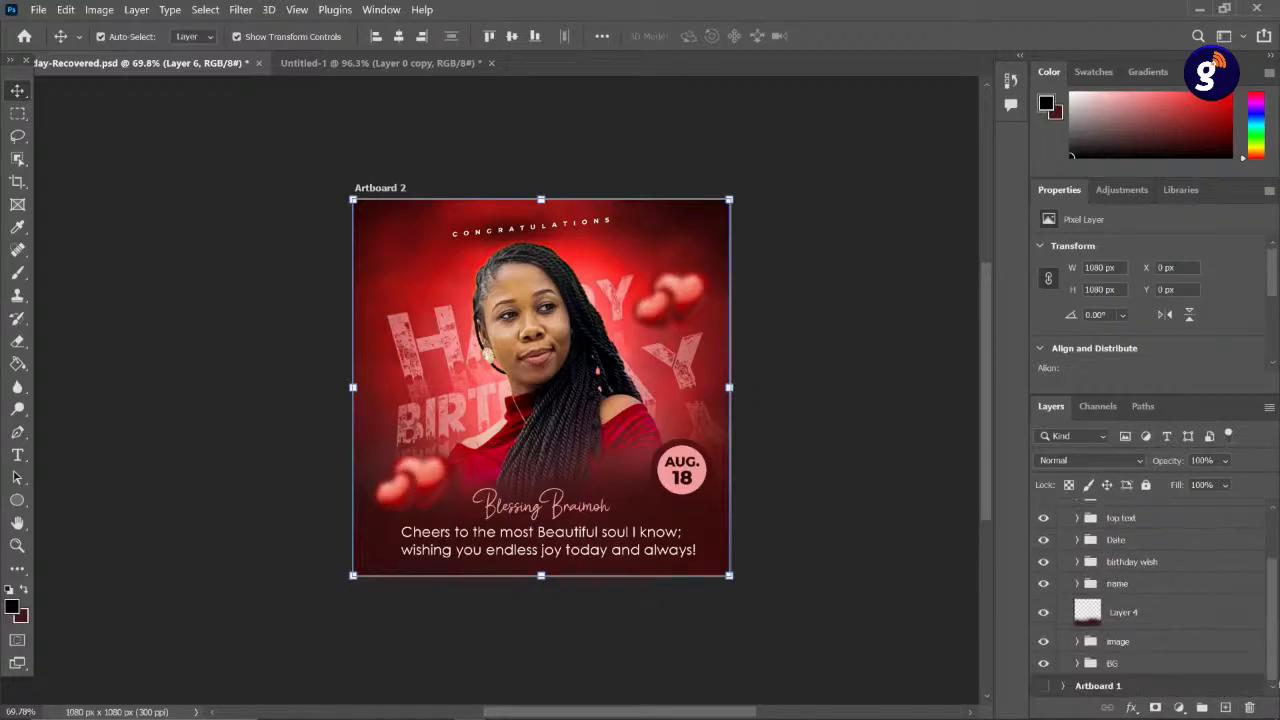
click(1043, 685)
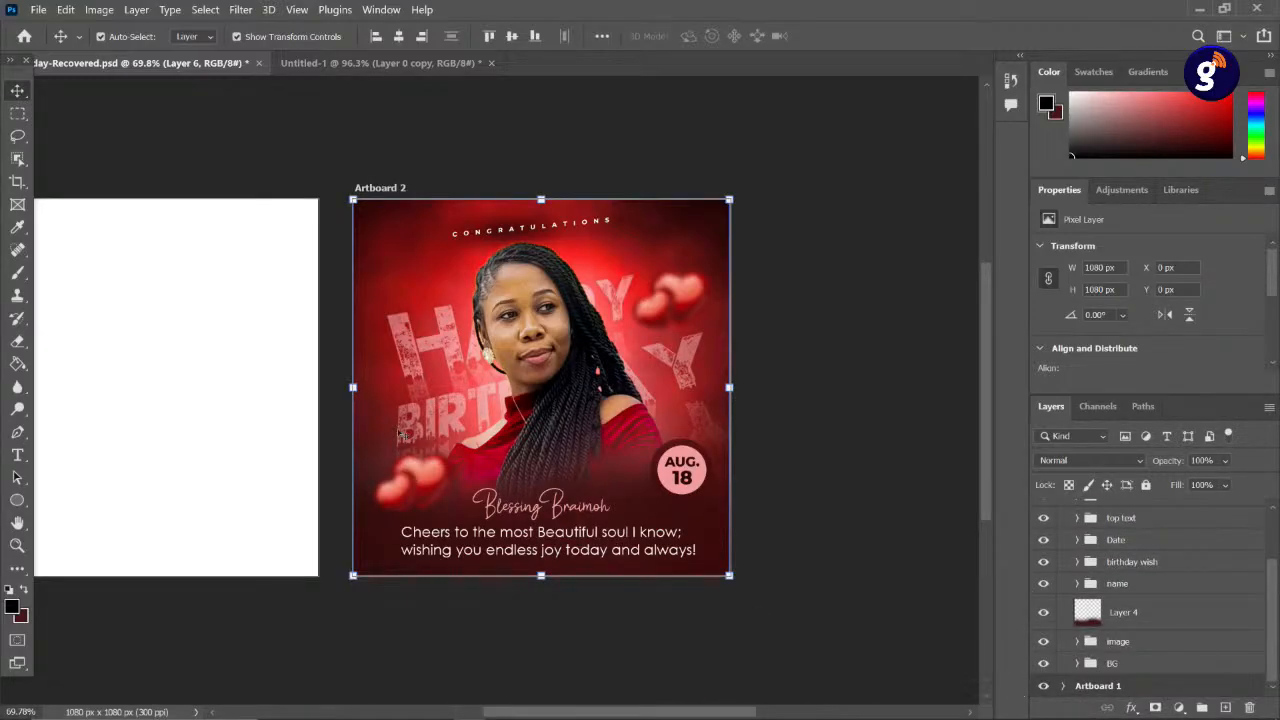
scroll(245, 420, down, 2)
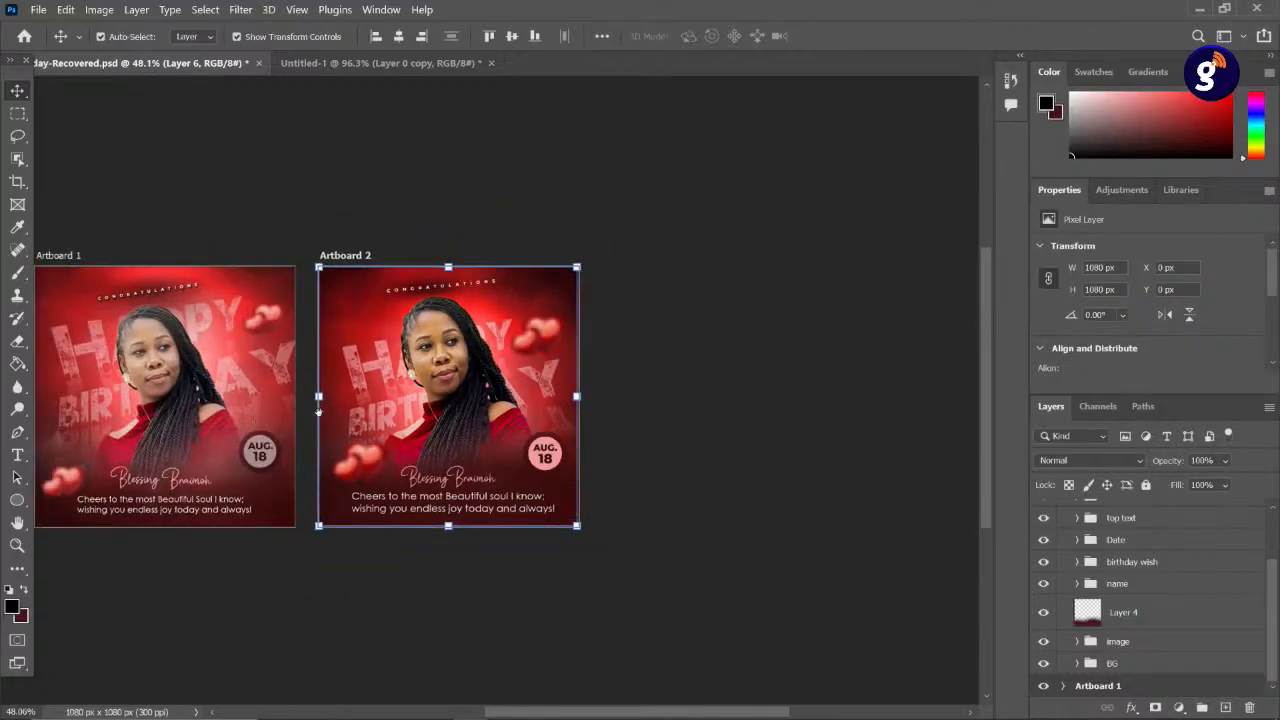
scroll(317, 412, left, 3)
scroll(452, 443, up, 2)
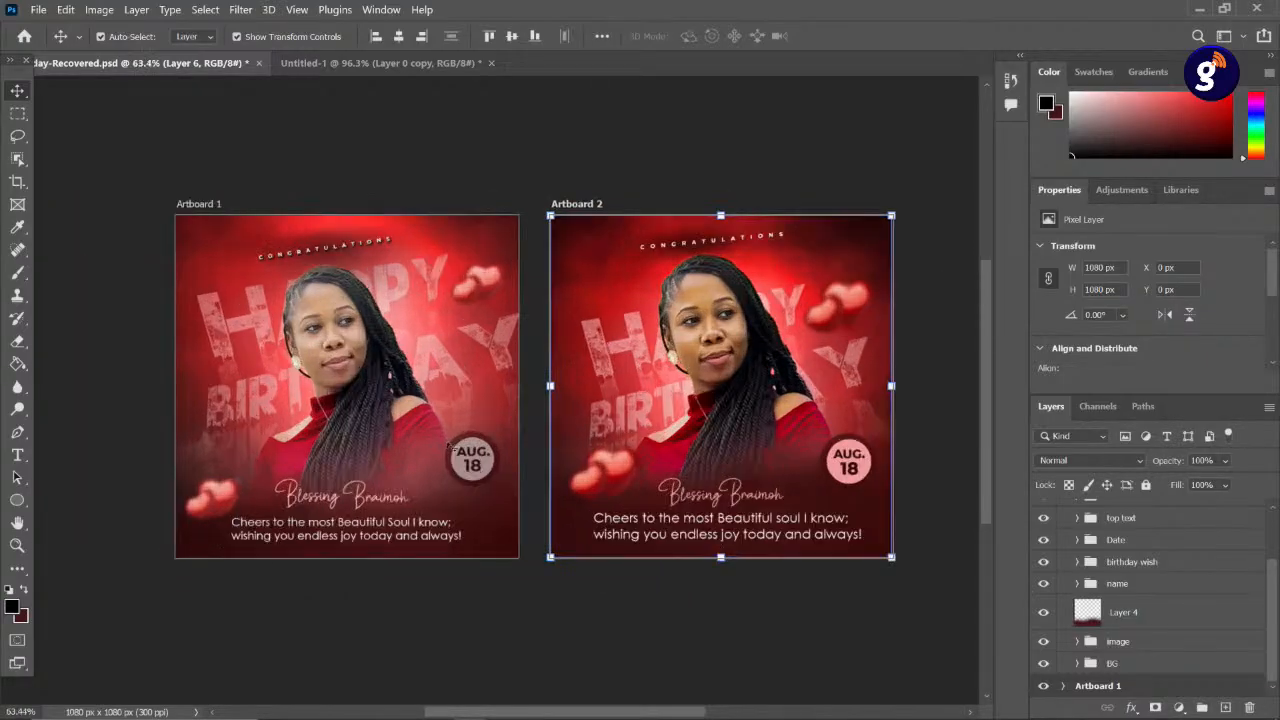
scroll(450, 446, down, 1)
scroll(663, 435, up, 3)
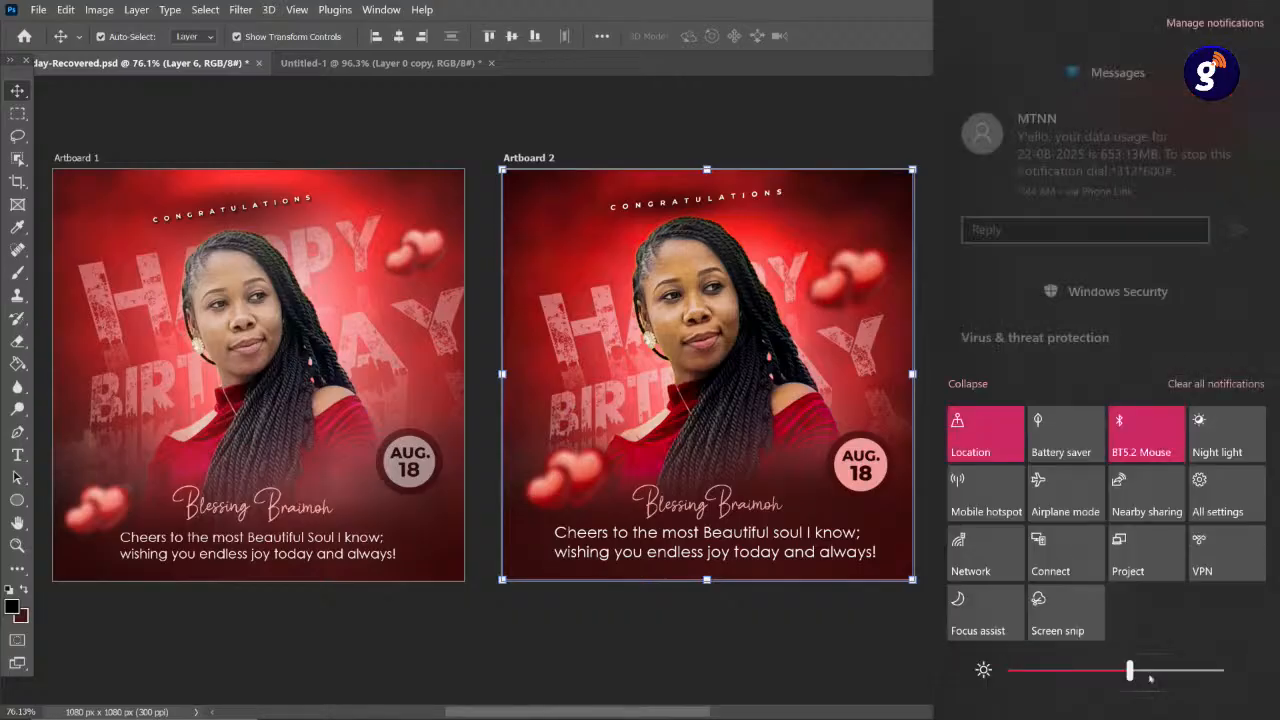
- Raise the display brightness and look over both flyers side by side again
click(1168, 671)
click(700, 648)
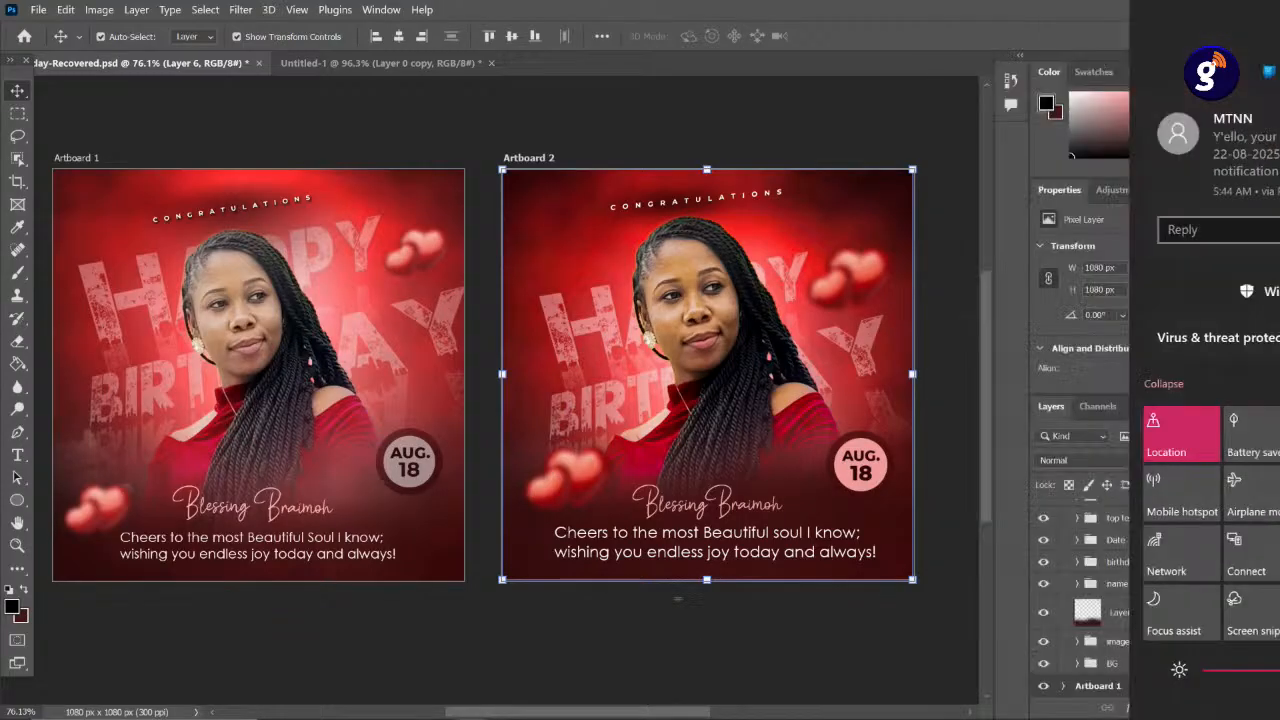
scroll(683, 622, up, 1)
scroll(683, 622, up, 1)
scroll(683, 622, down, 2)
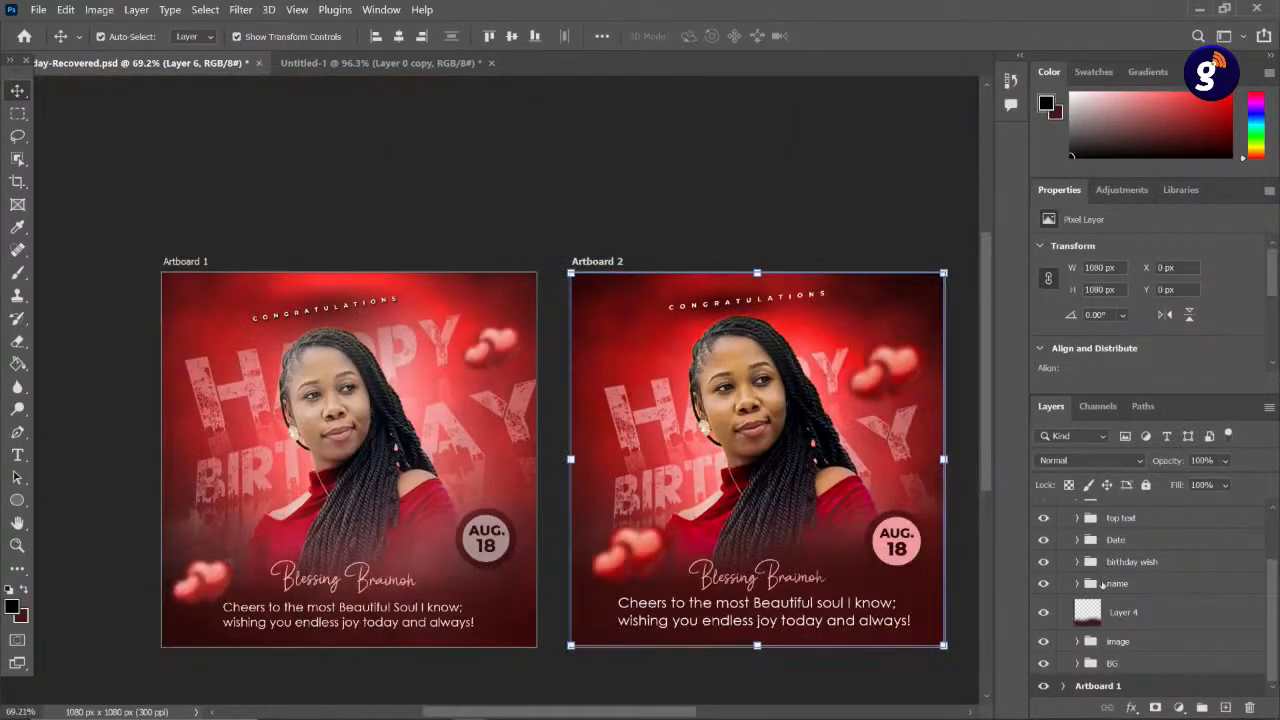
- Hide Artboard 1 and start a Save for Web (Legacy) export of the flyer on Artboard 2
click(1043, 684)
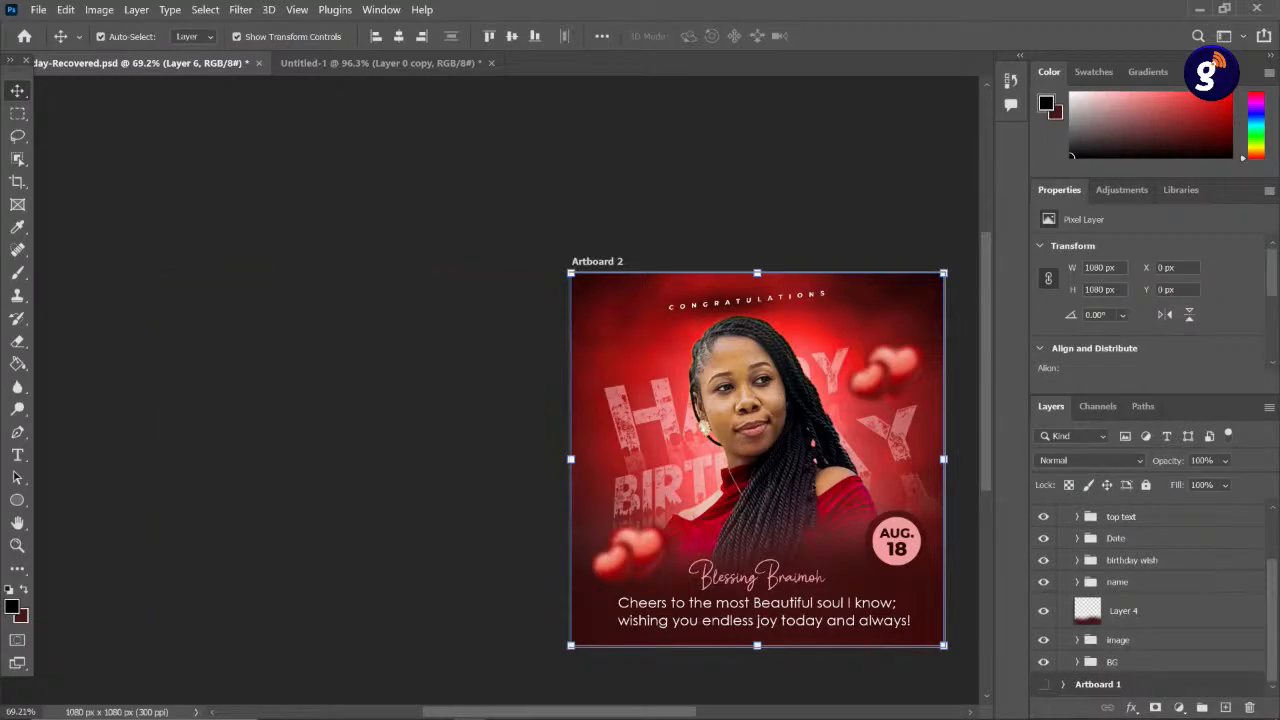
drag(794, 490, 645, 418)
click(38, 9)
mouse_move(82, 271)
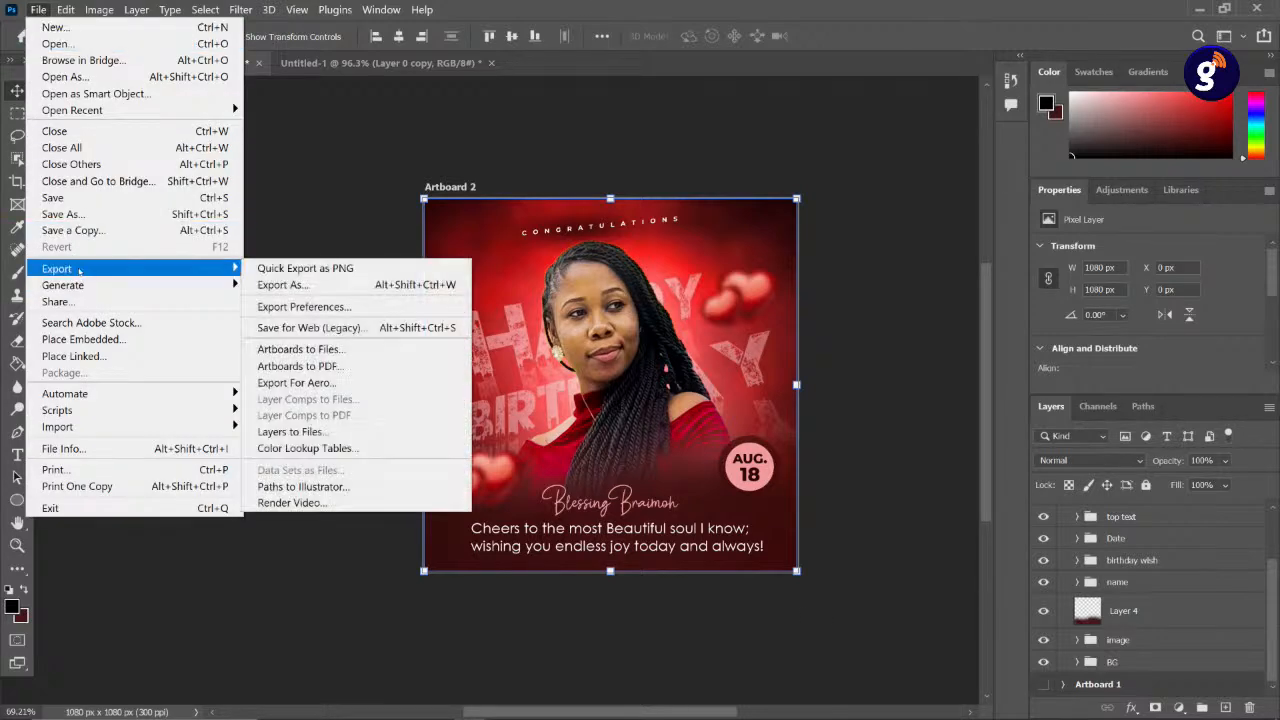
click(272, 329)
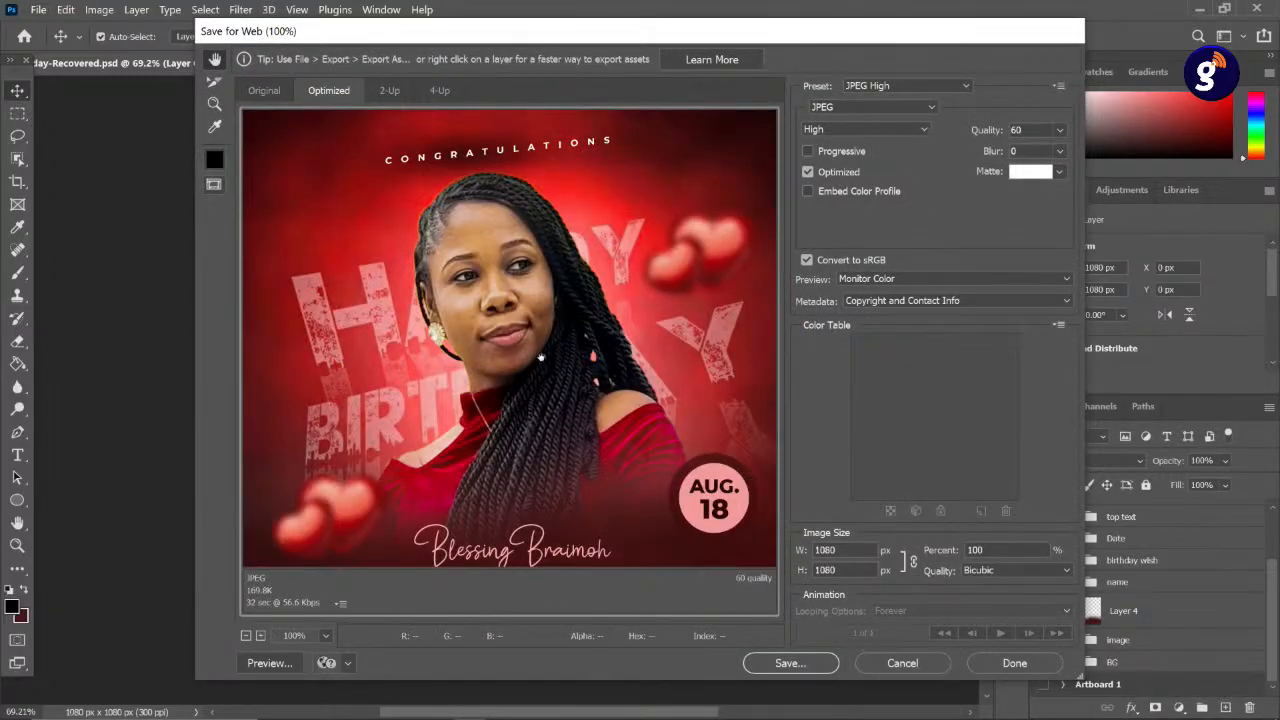
- Save the optimized JPEG in the finished jobs folder under the file name birthday complet
click(806, 669)
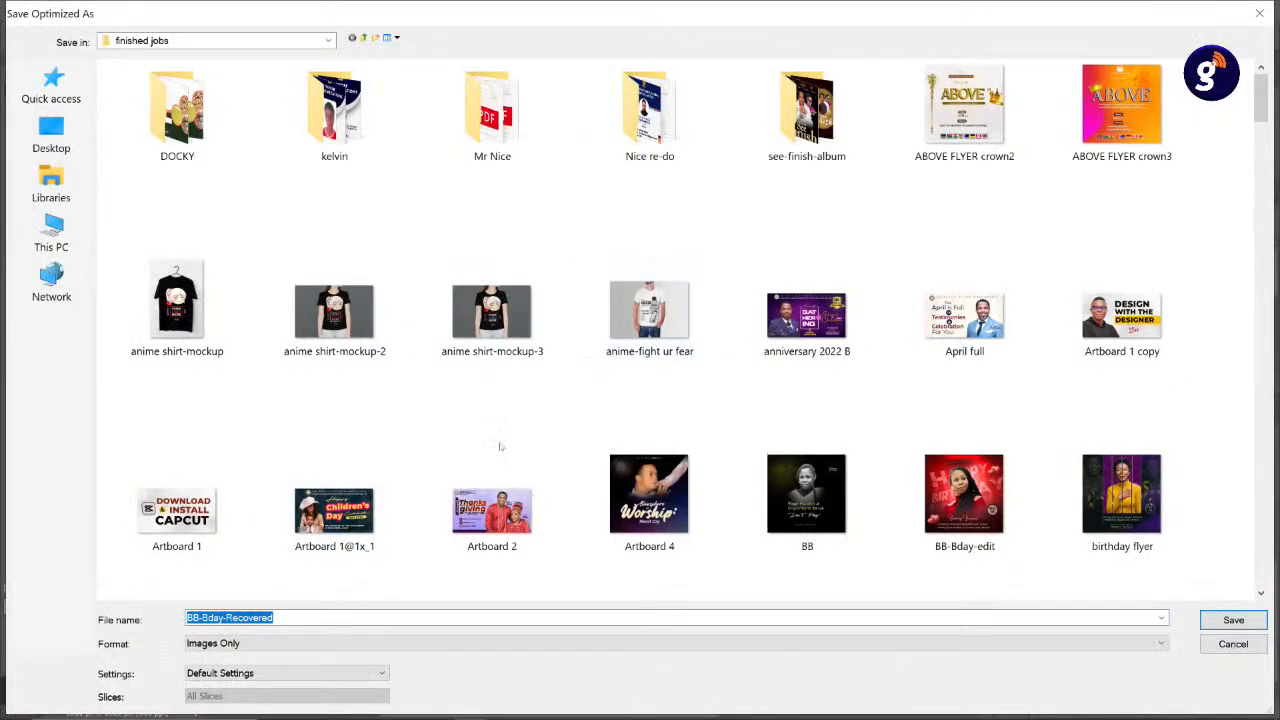
text(b)
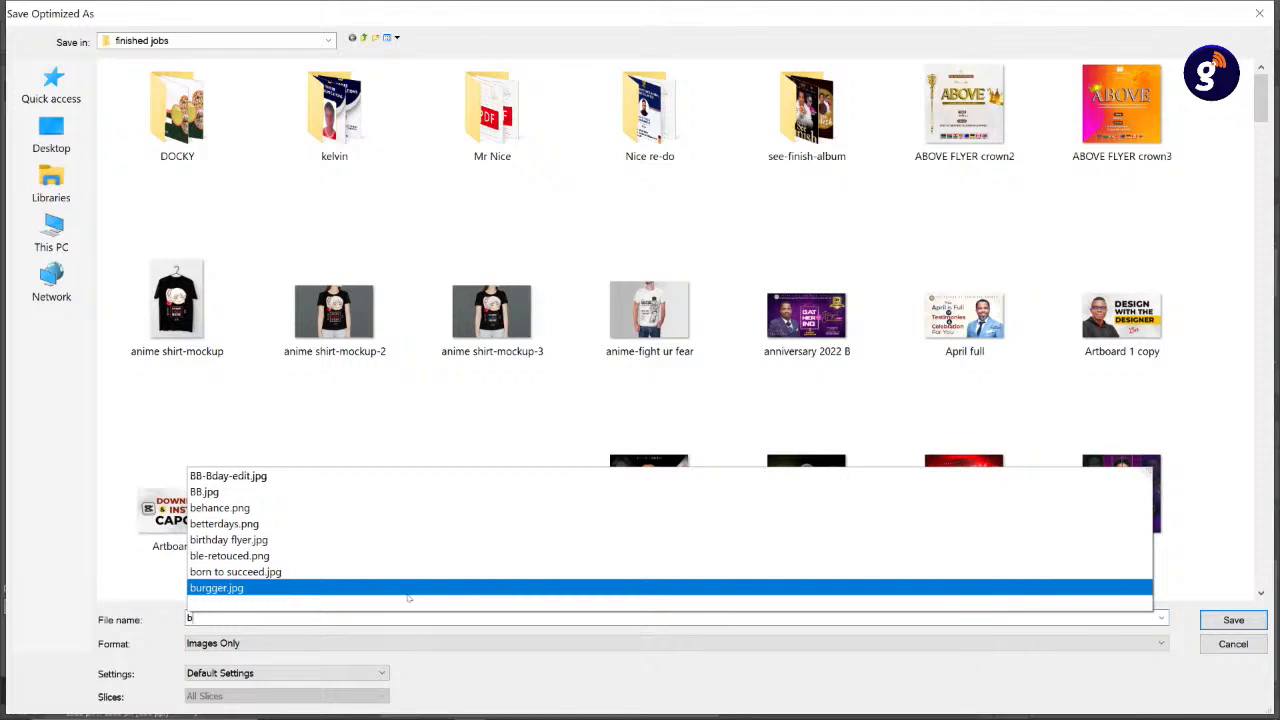
text(irthday complet)
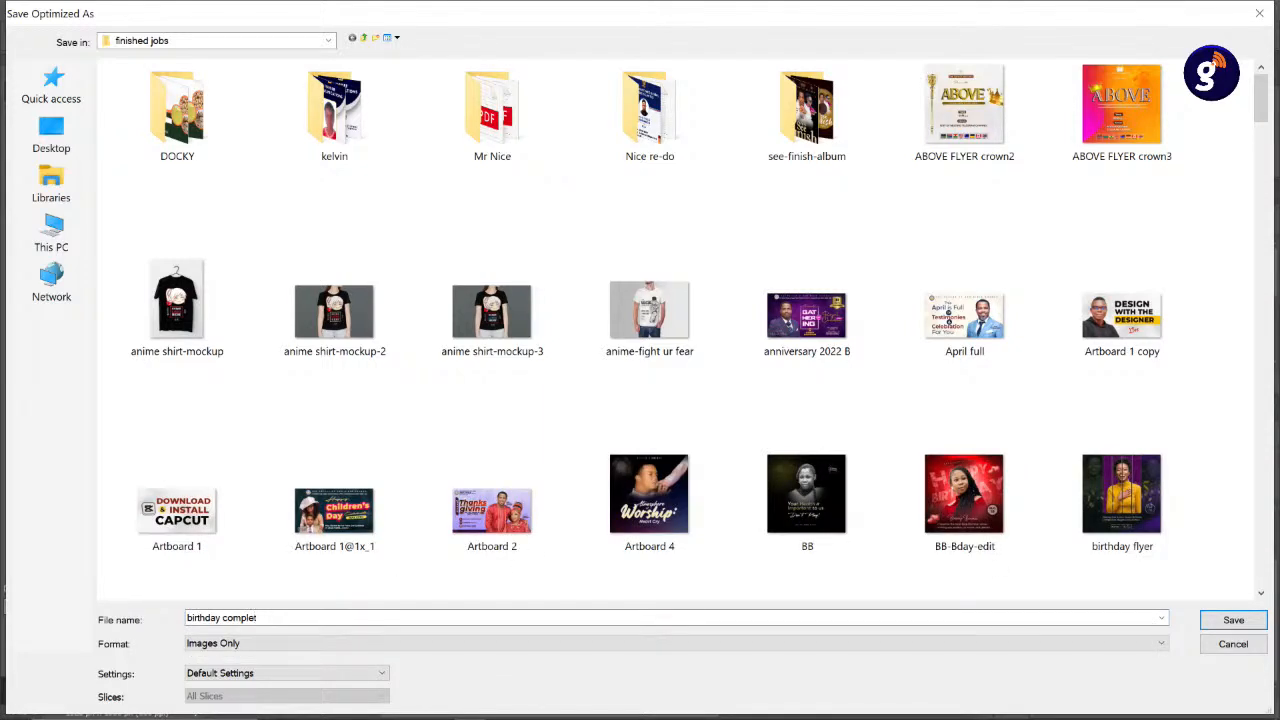
key(Return)
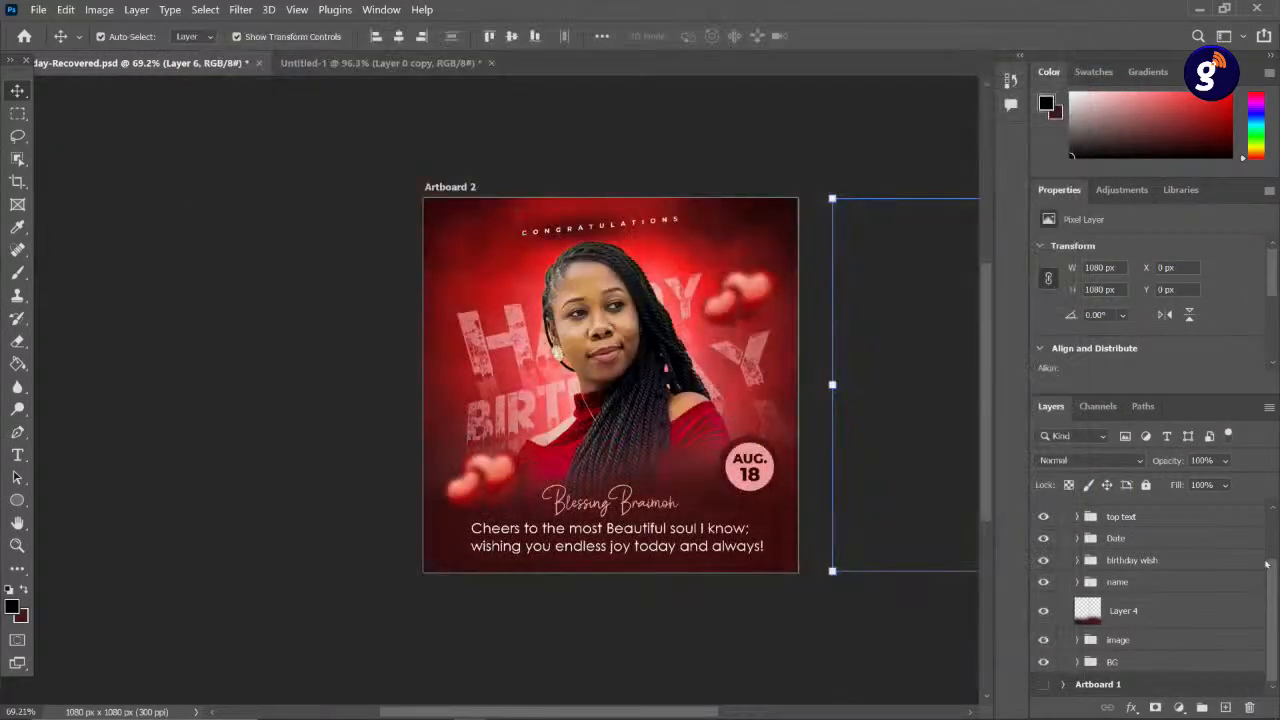
- Show Artboard 1 again and deselect the merged flyer layer on Artboard 2
click(1043, 684)
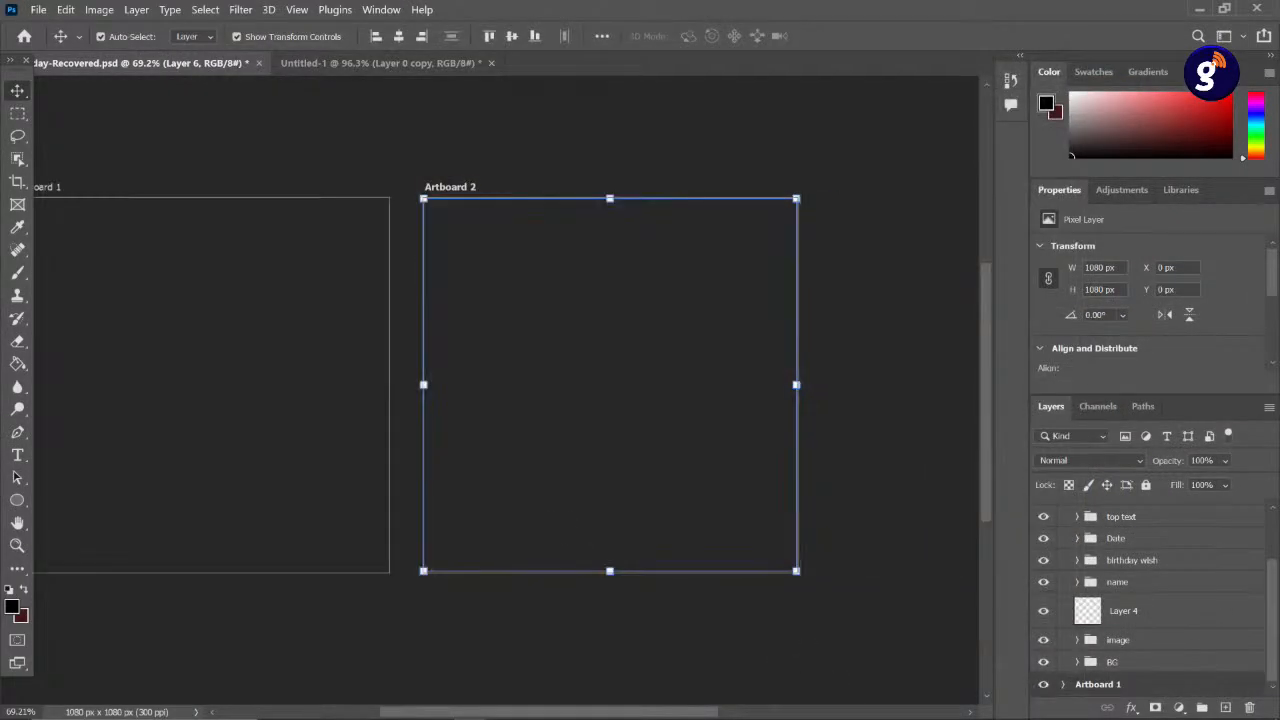
scroll(561, 503, down, 3)
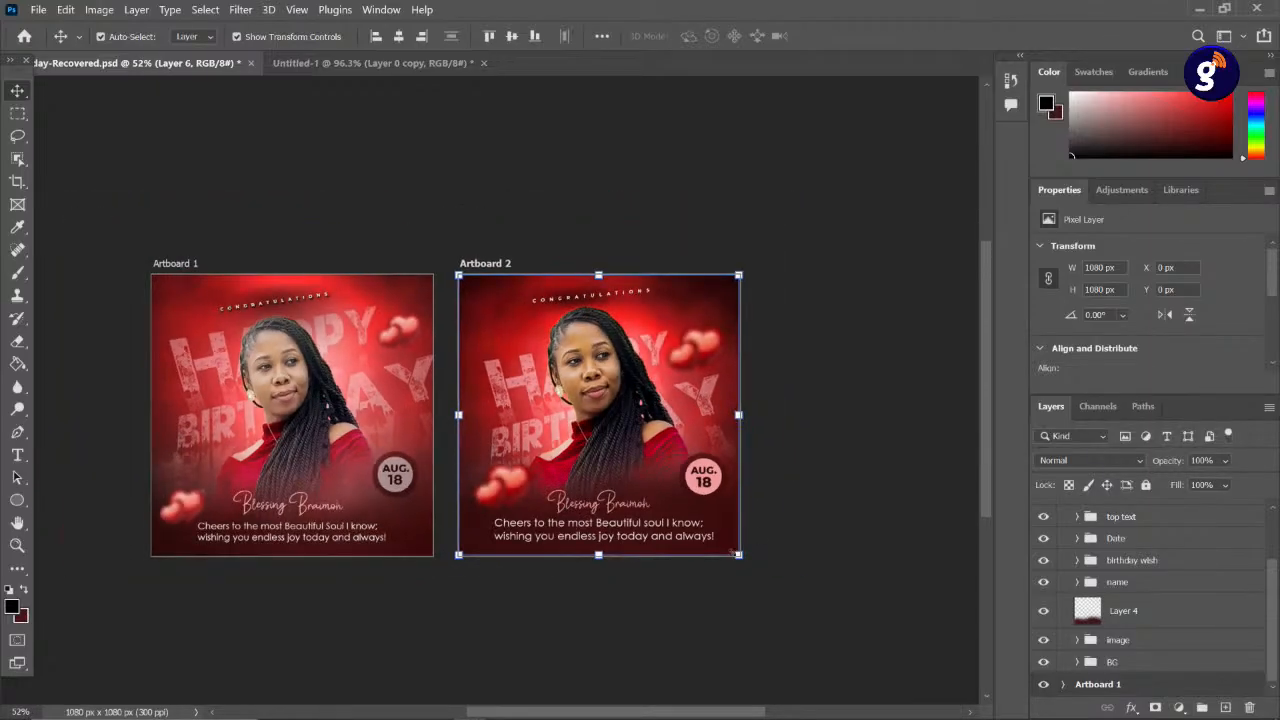
click(790, 531)
drag(593, 474, 690, 478)
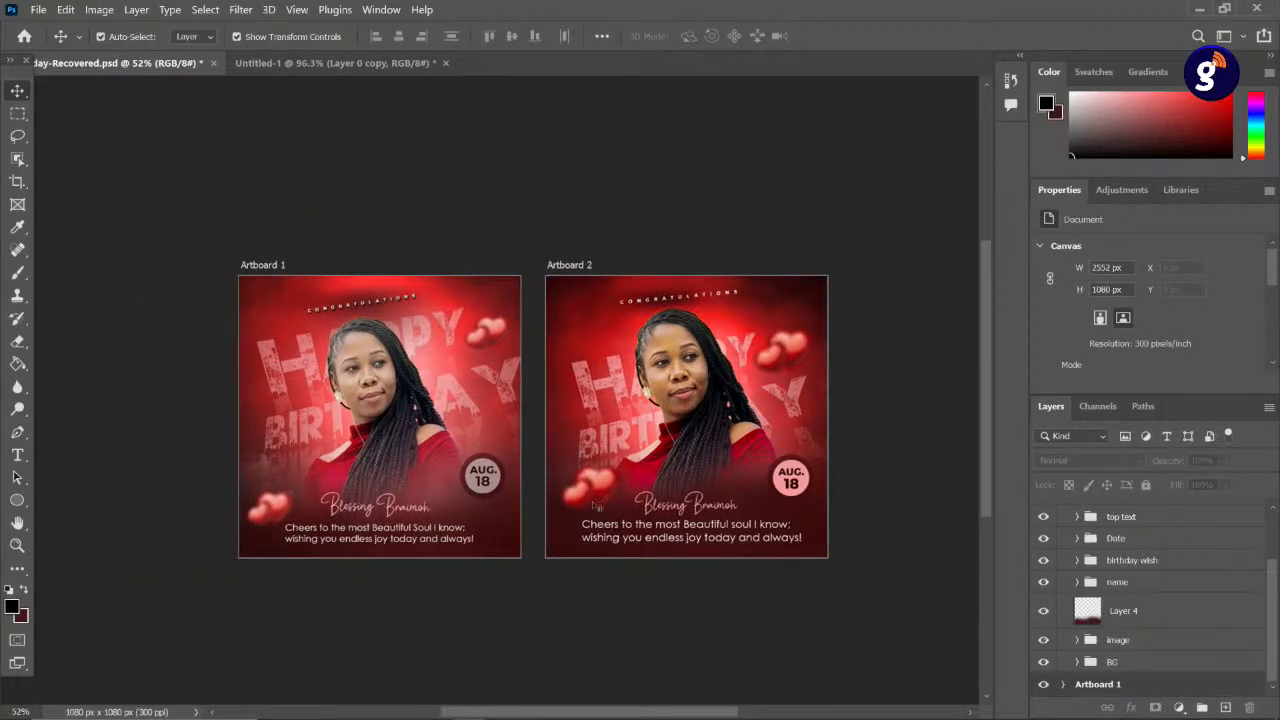
- Compare the original flyer on Artboard 1 with the colour-adjusted flyer on Artboard 2 at several magnifications
scroll(596, 500, up, 2)
scroll(594, 495, down, 2)
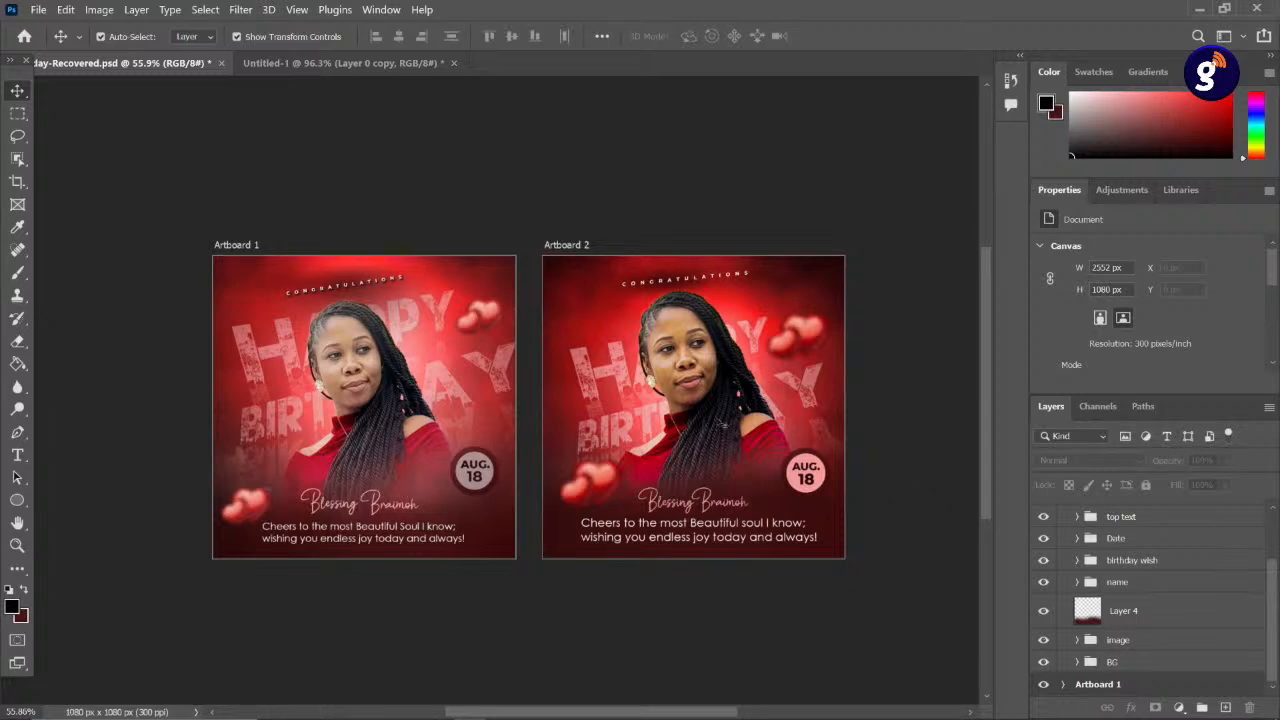
scroll(722, 424, up, 2)
scroll(722, 424, down, 2)
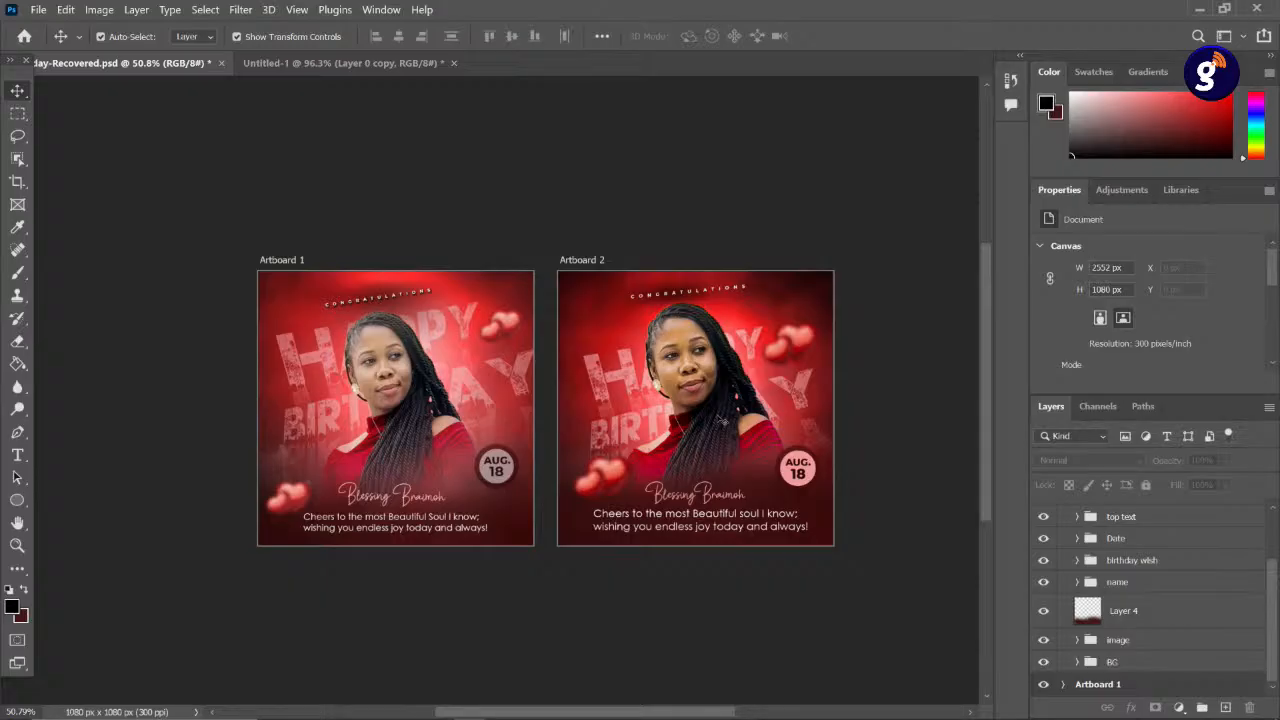
scroll(722, 420, down, 2)
scroll(722, 420, up, 2)
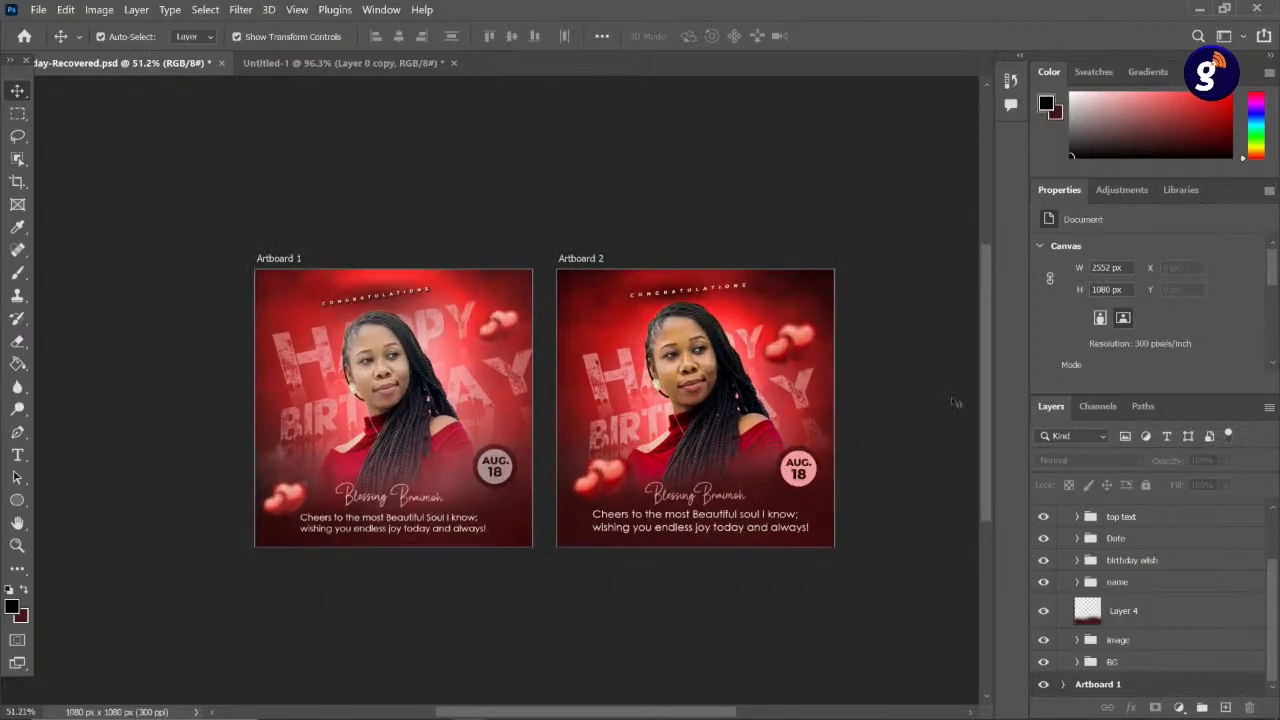
mouse_move(989, 391)
mouse_down()
mouse_move(994, 416)
mouse_move(1000, 381)
mouse_move(998, 398)
mouse_move(970, 397)
mouse_up()
scroll(783, 375, down, 2)
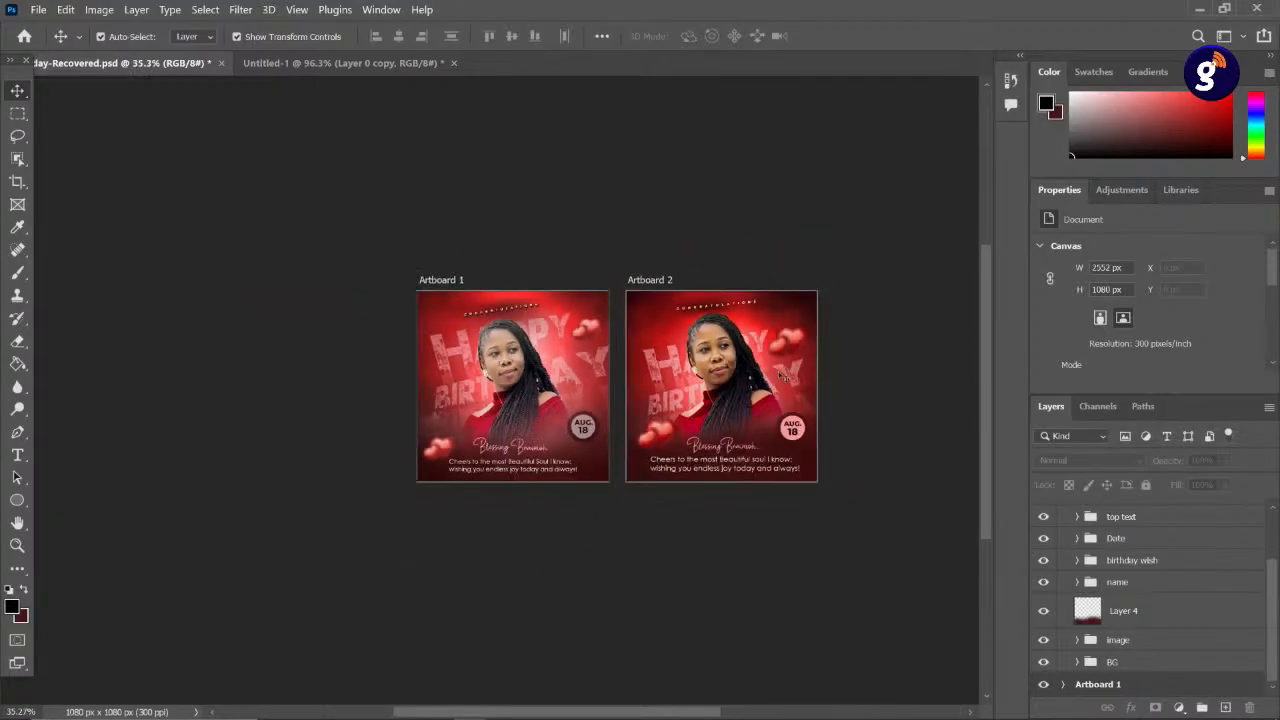
scroll(783, 375, up, 2)
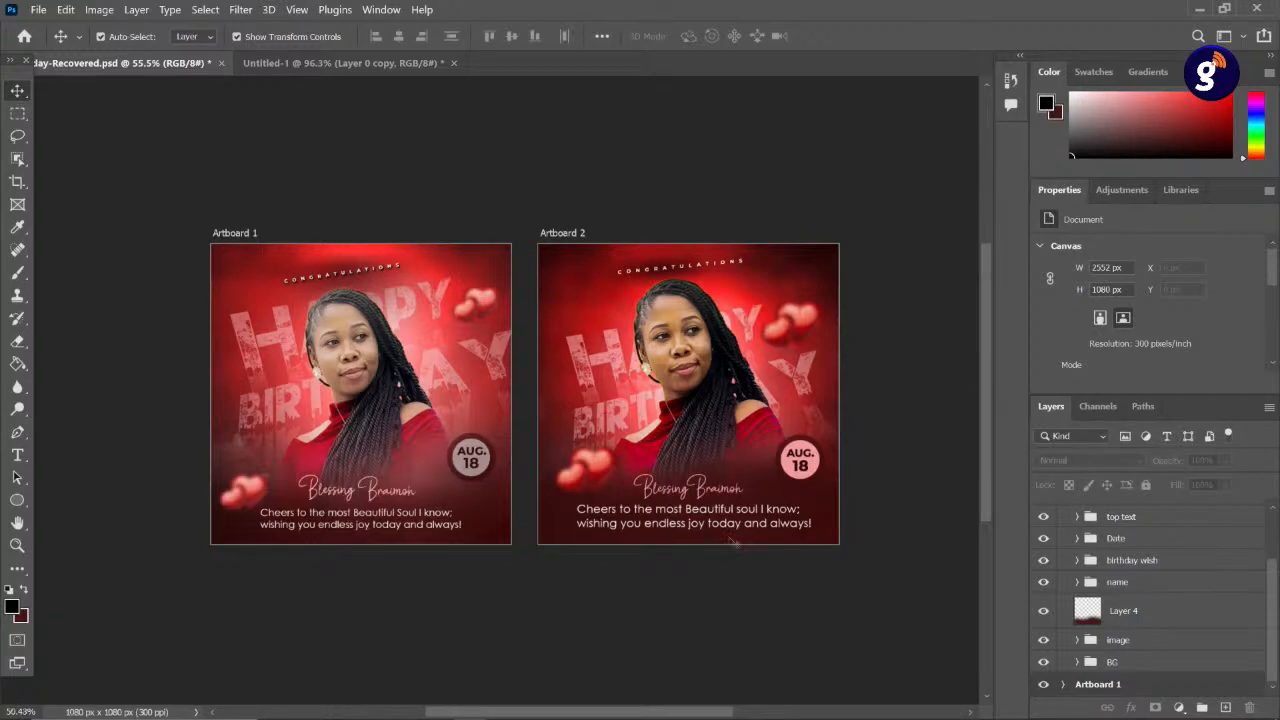
scroll(733, 543, down, 2)
scroll(733, 543, up, 2)
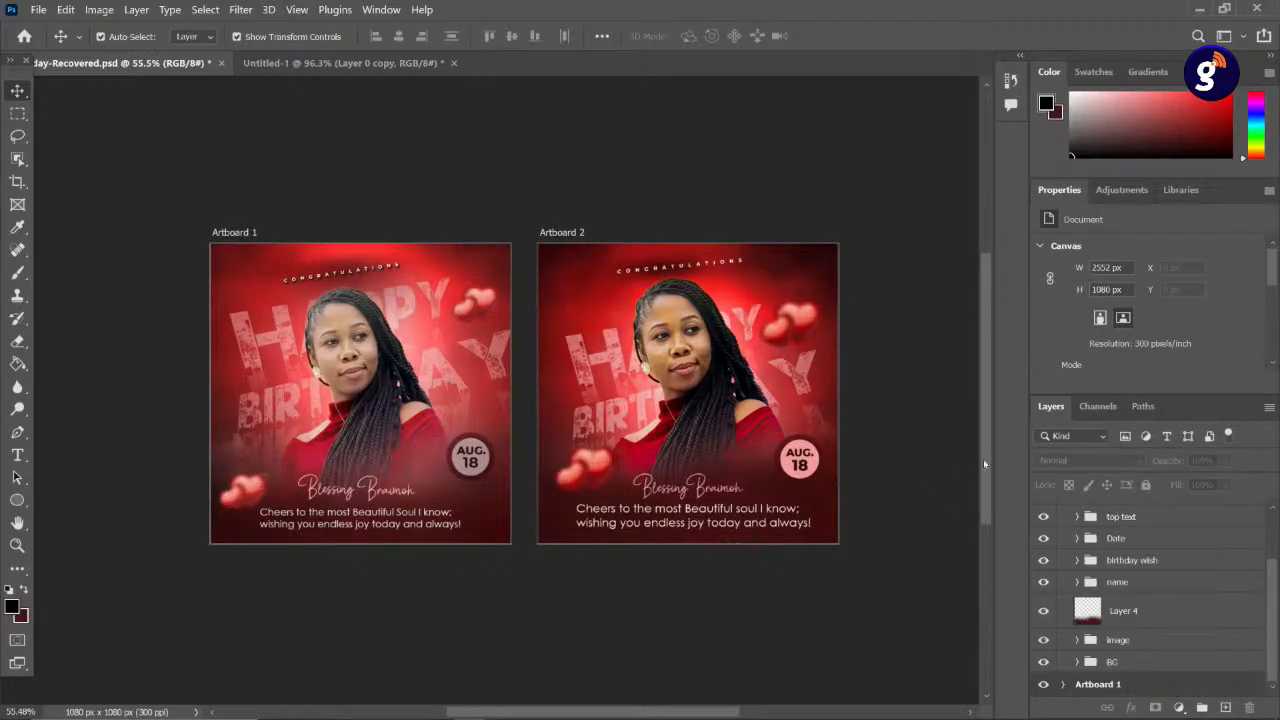
scroll(985, 467, down, 1)
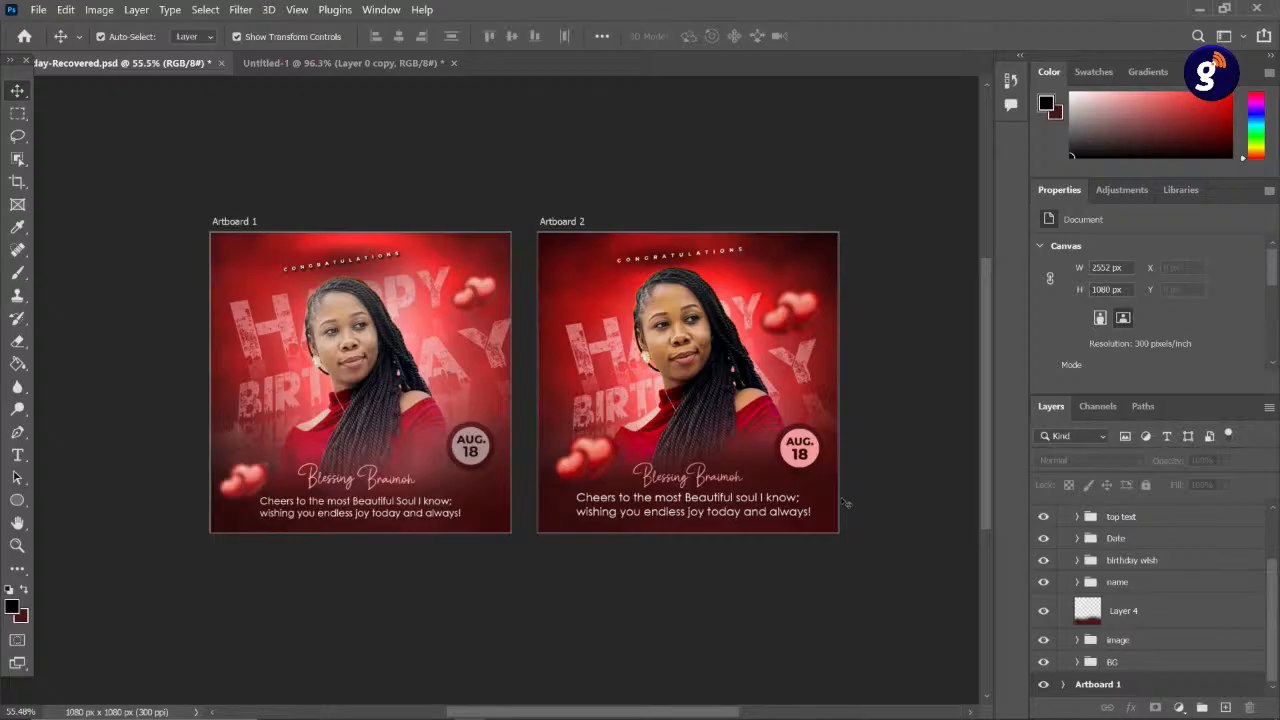
scroll(845, 503, up, 2)
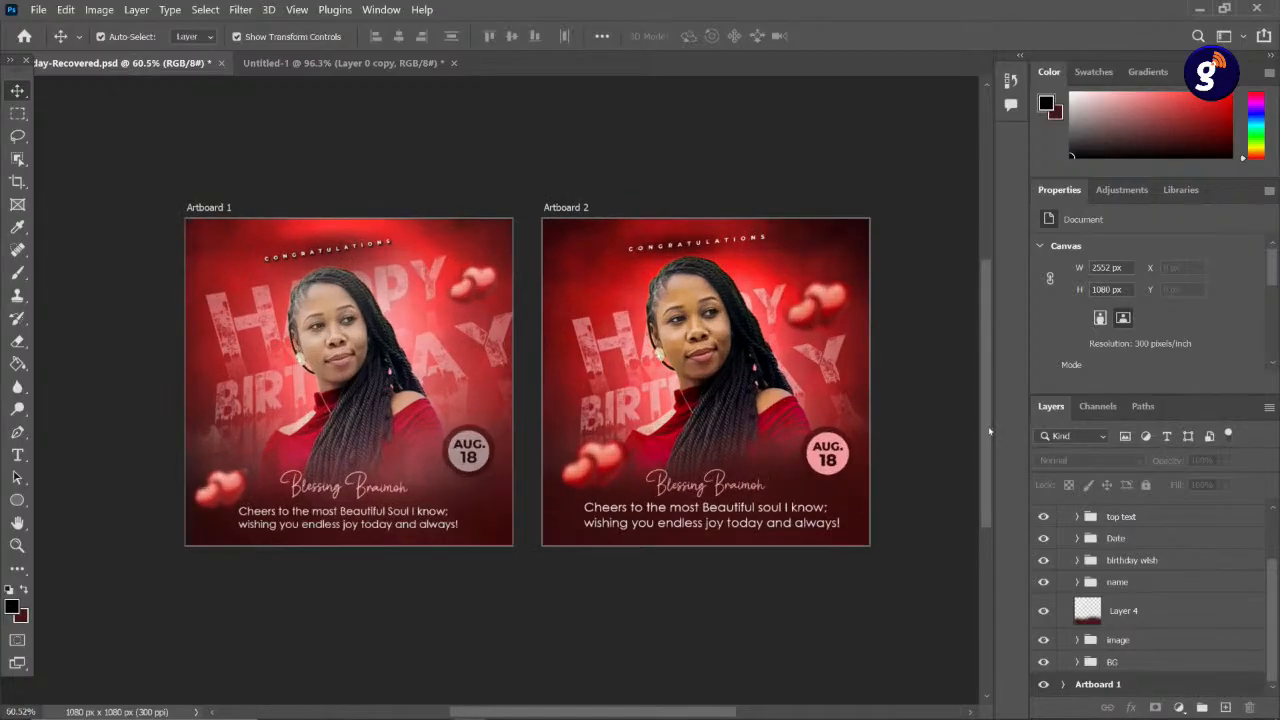
drag(990, 433, 990, 428)
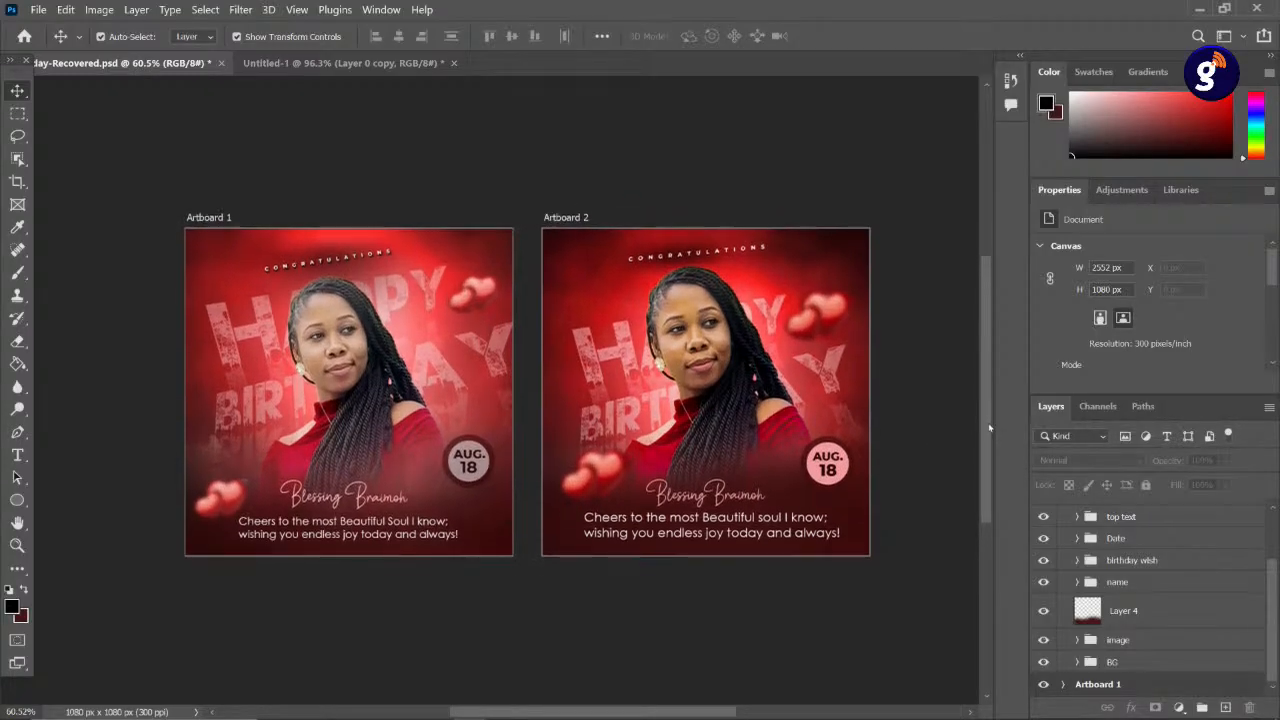
scroll(927, 428, up, 4)
scroll(900, 425, down, 10)
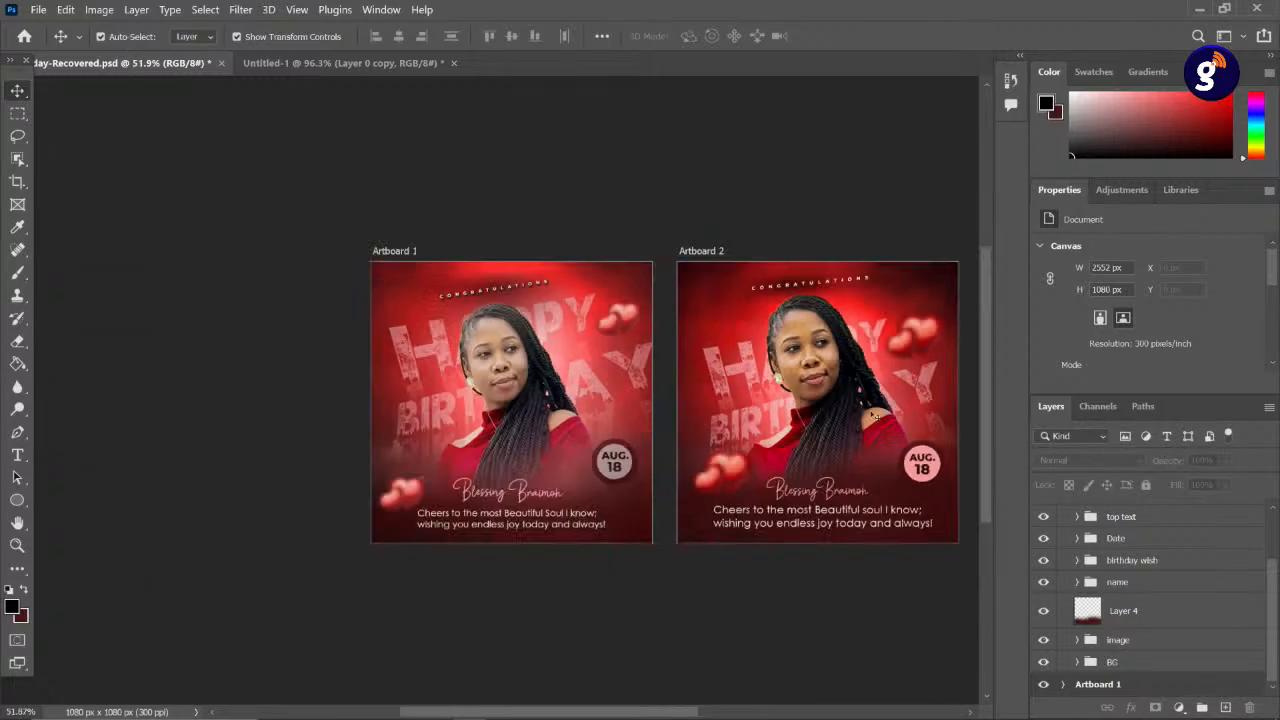
drag(826, 434, 744, 442)
mouse_move(989, 411)
mouse_down()
mouse_move(981, 373)
mouse_move(988, 417)
mouse_up()
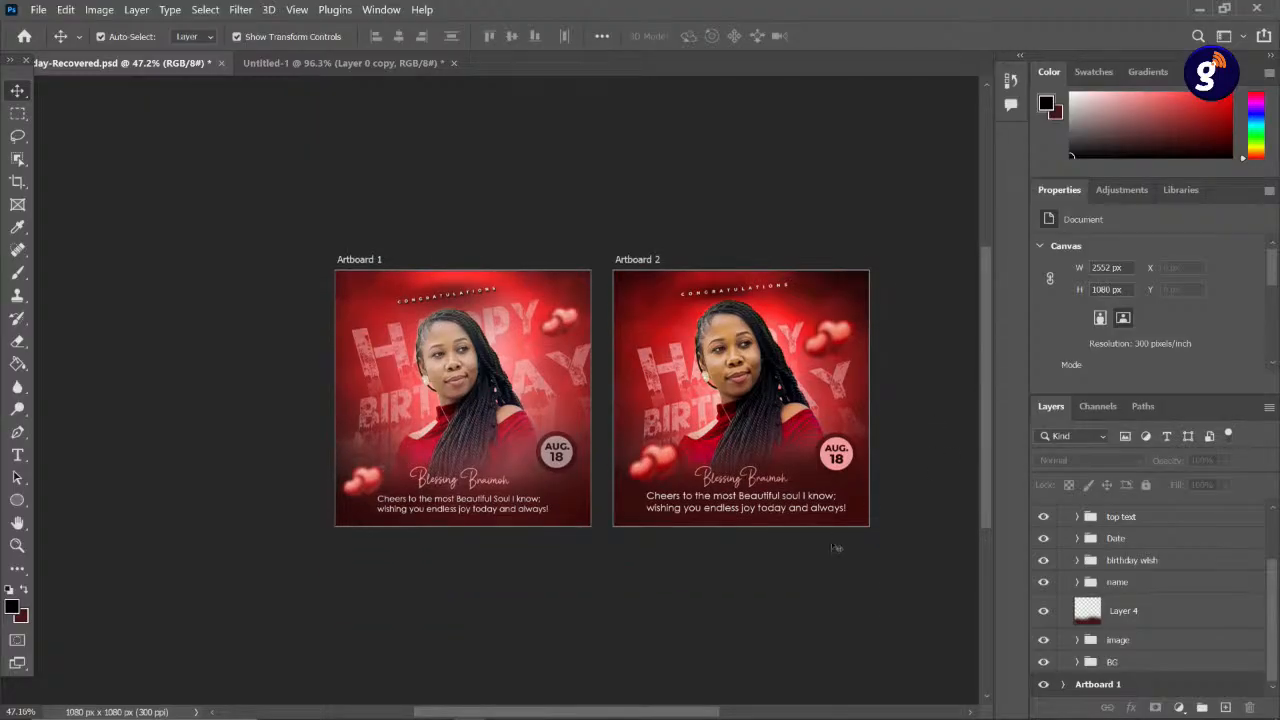
mouse_move(694, 706)
scroll(762, 440, down, 3)
scroll(762, 440, up, 2)
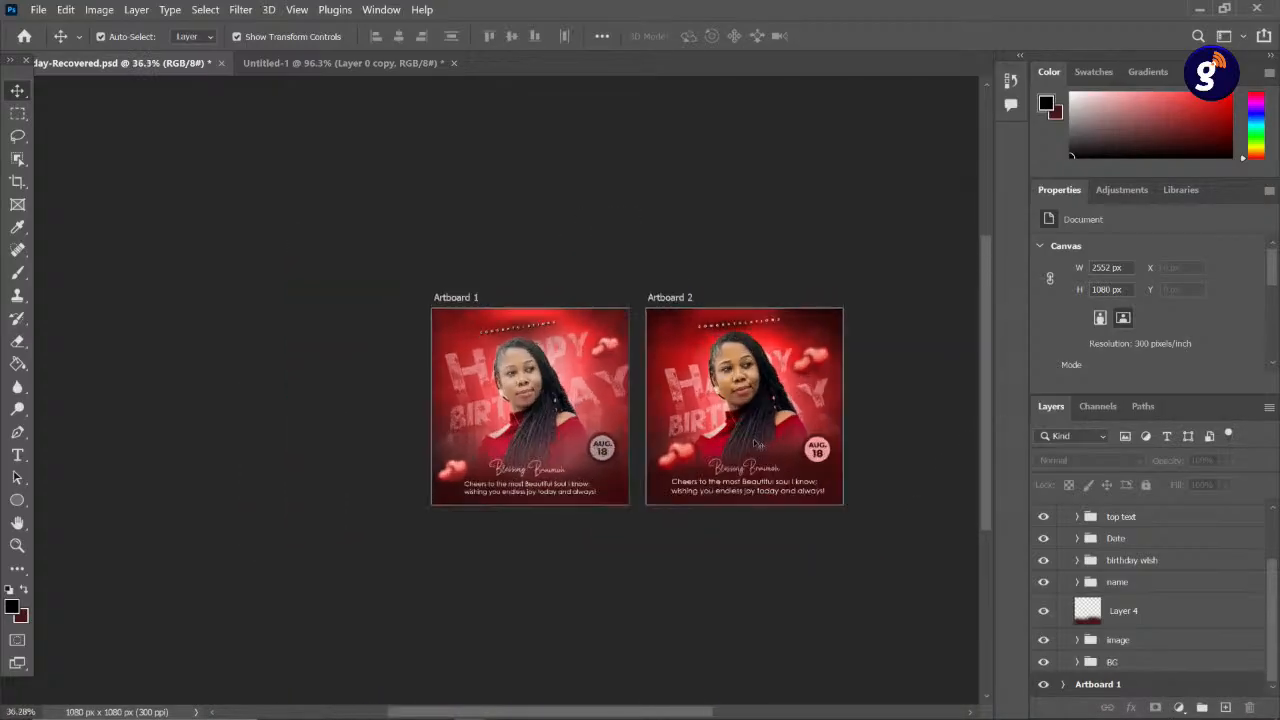
- Switch to vMix and cut the live output from Desktop Capture to the Colour Bars input
mouse_move(572, 712)
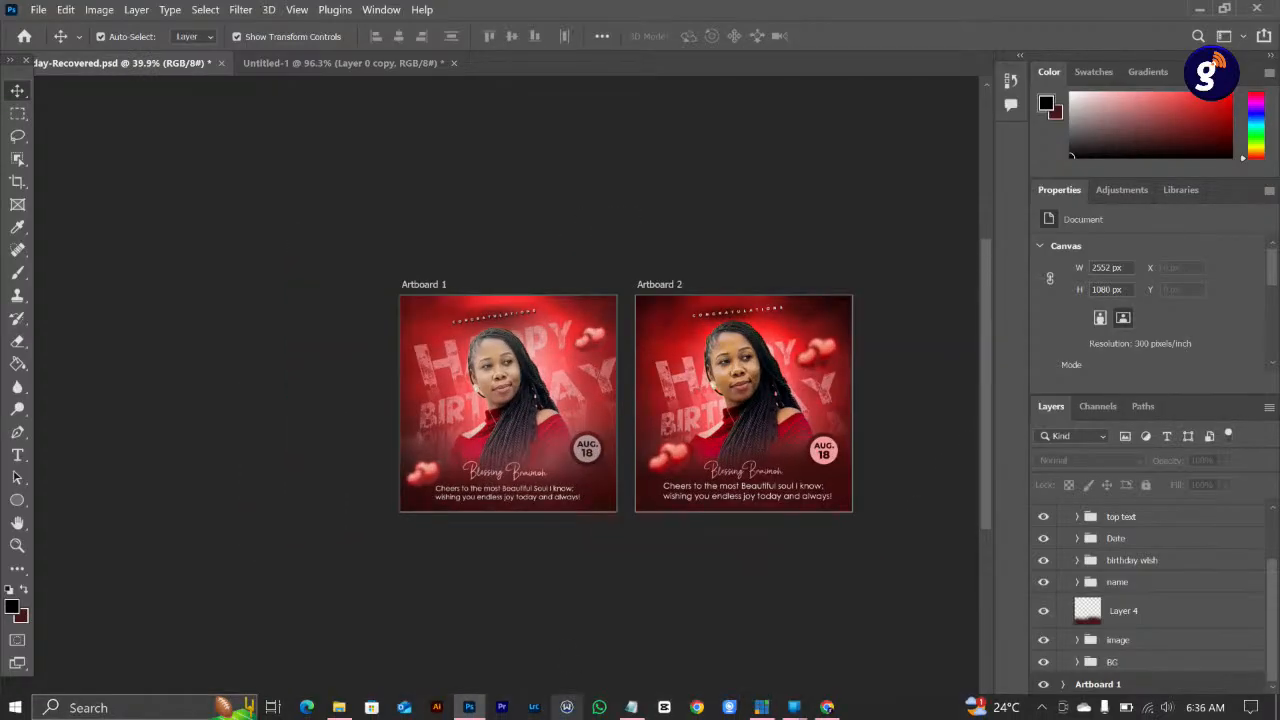
click(760, 708)
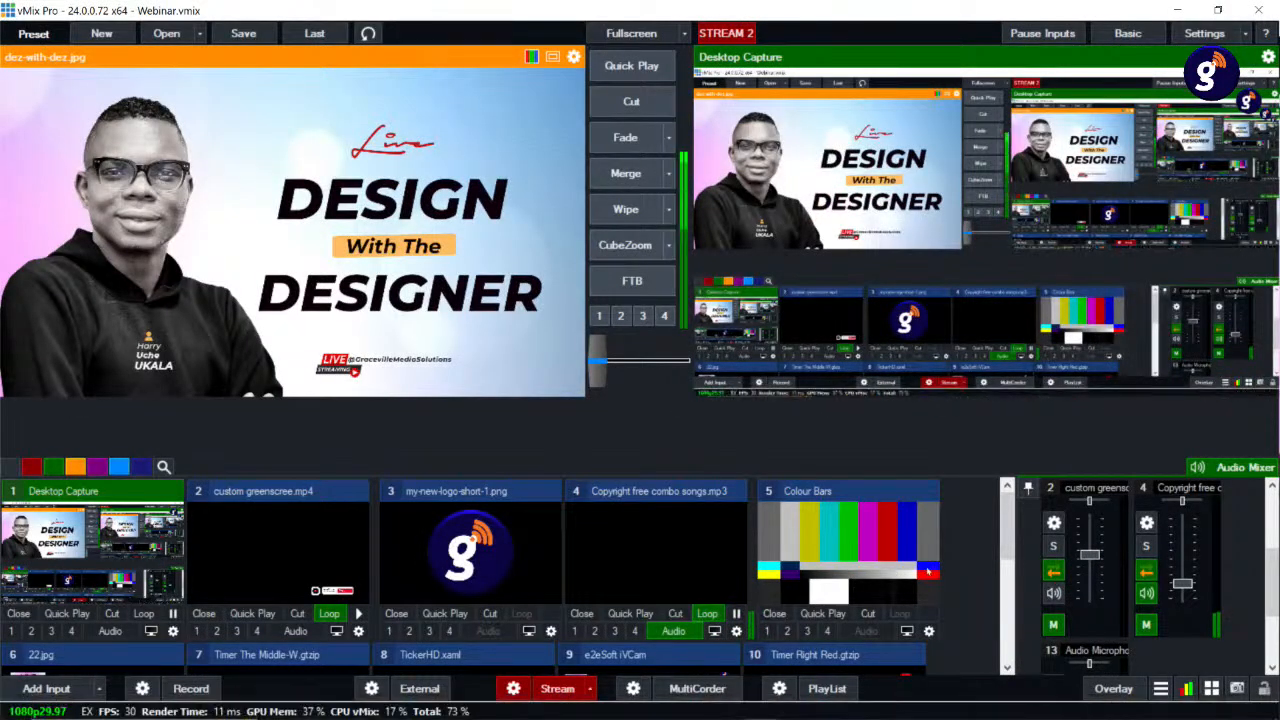
mouse_move(1005, 519)
mouse_down()
mouse_move(1011, 537)
mouse_move(1013, 514)
mouse_up()
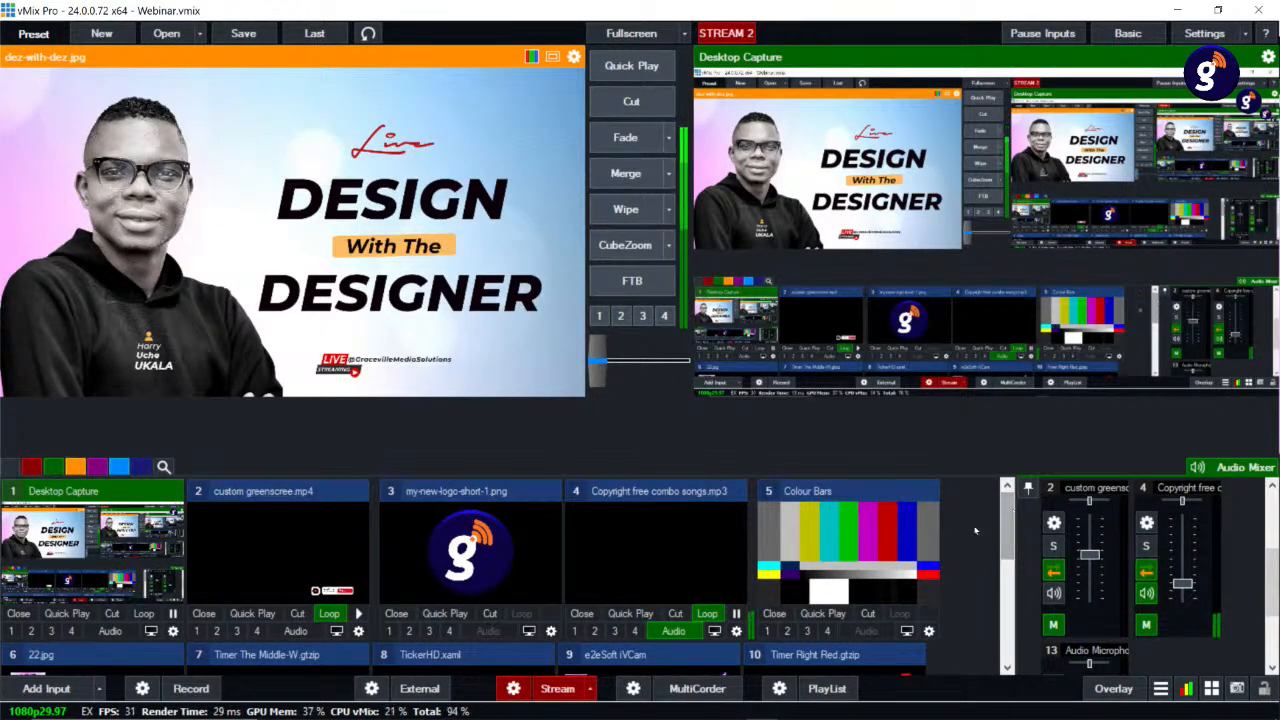
mouse_move(1013, 514)
mouse_down()
mouse_move(1010, 577)
mouse_move(1005, 531)
mouse_up()
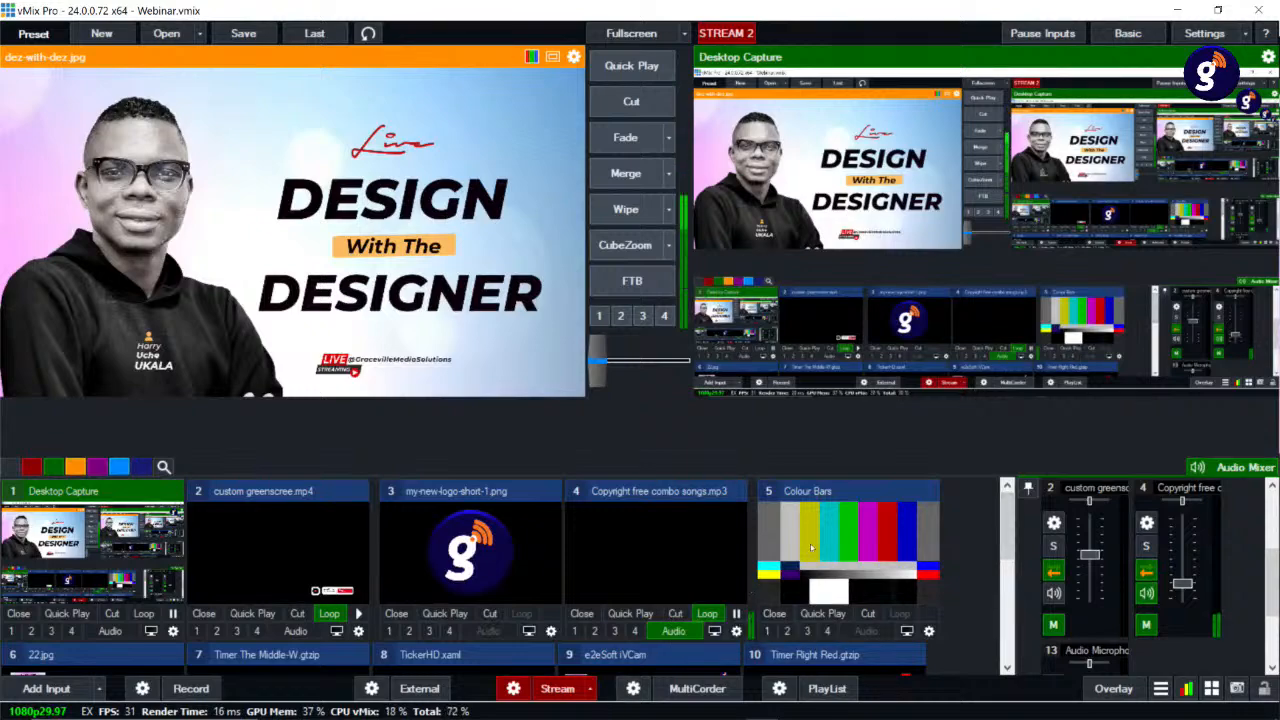
click(848, 545)
click(631, 101)
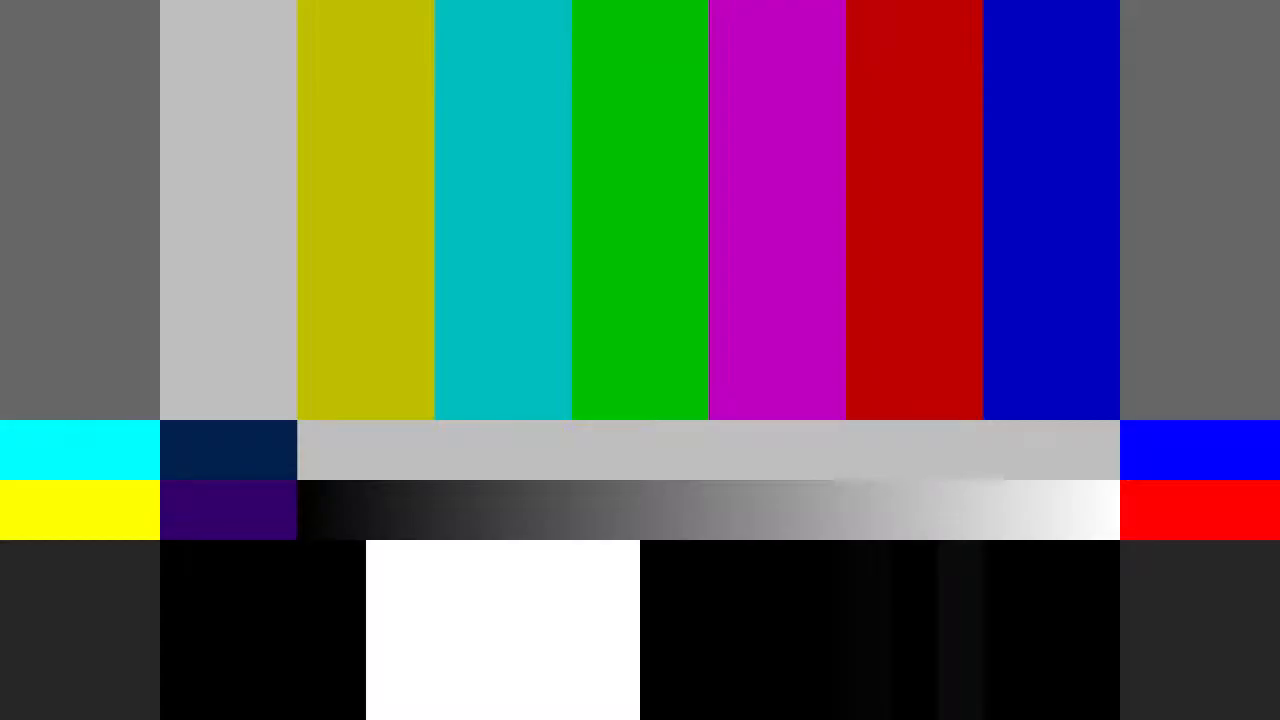